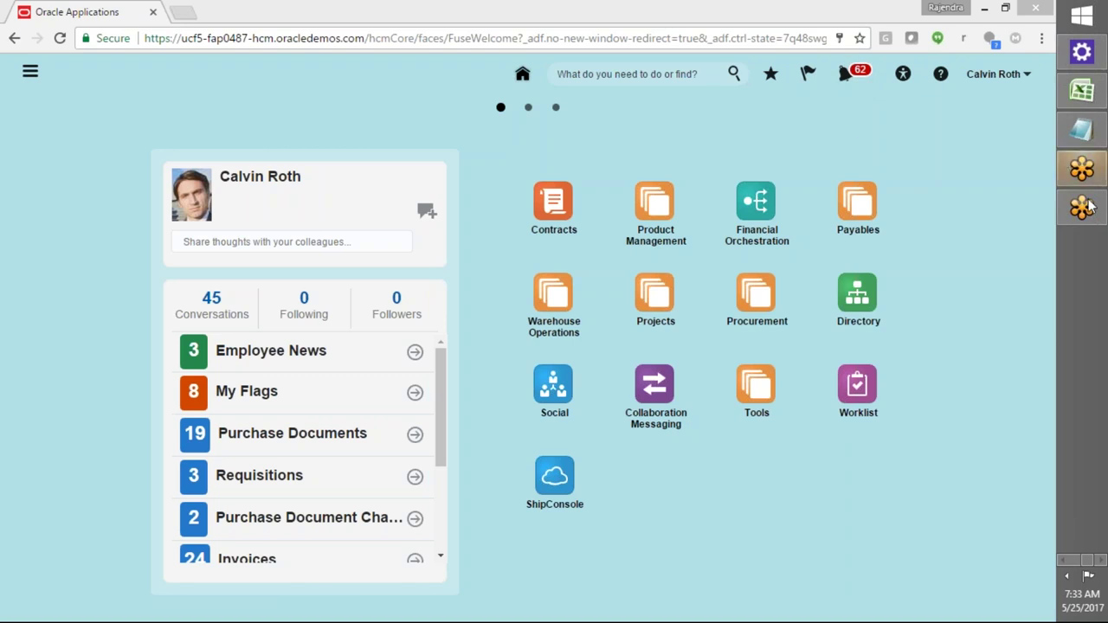
In the Procurement & SCM workbook, rename the Sheet2 tab to 25-05-17.
click(1081, 90)
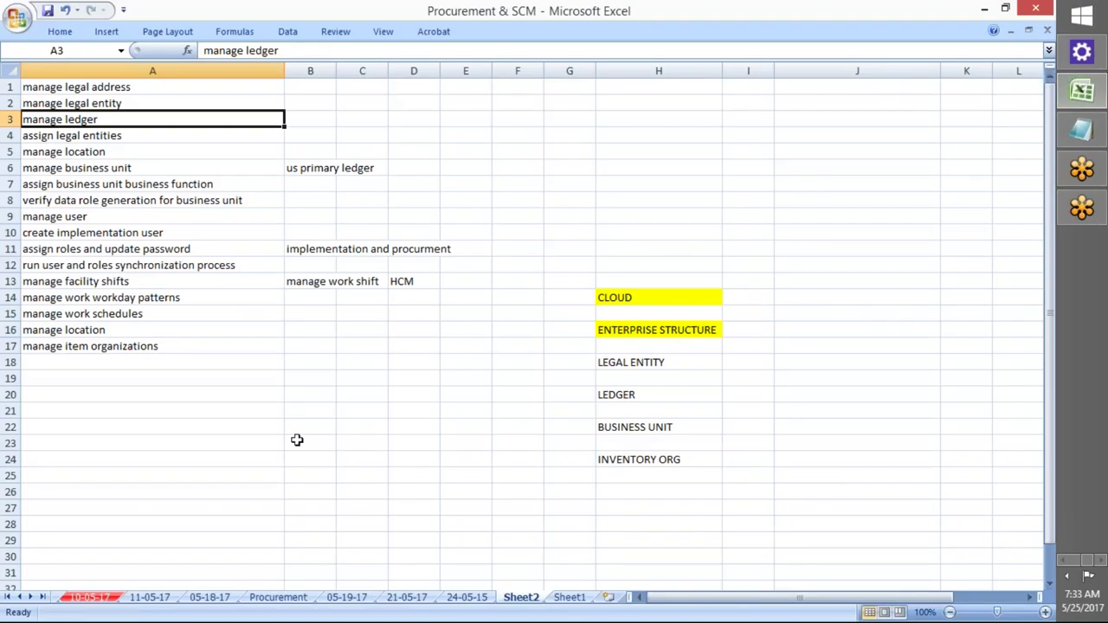
click(451, 601)
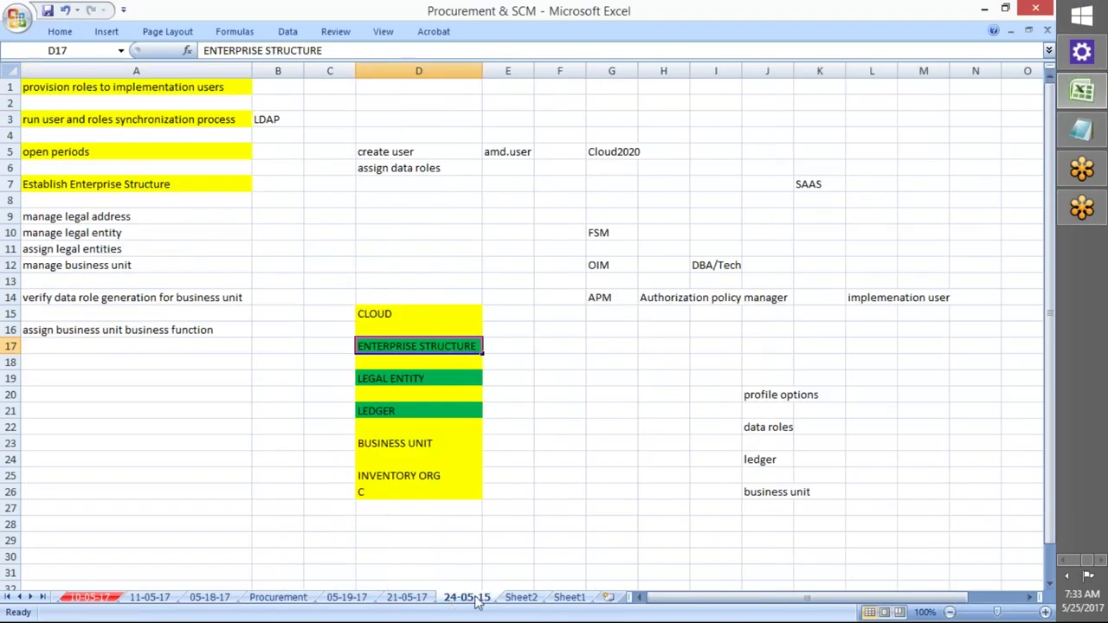
click(520, 597)
right_click(521, 598)
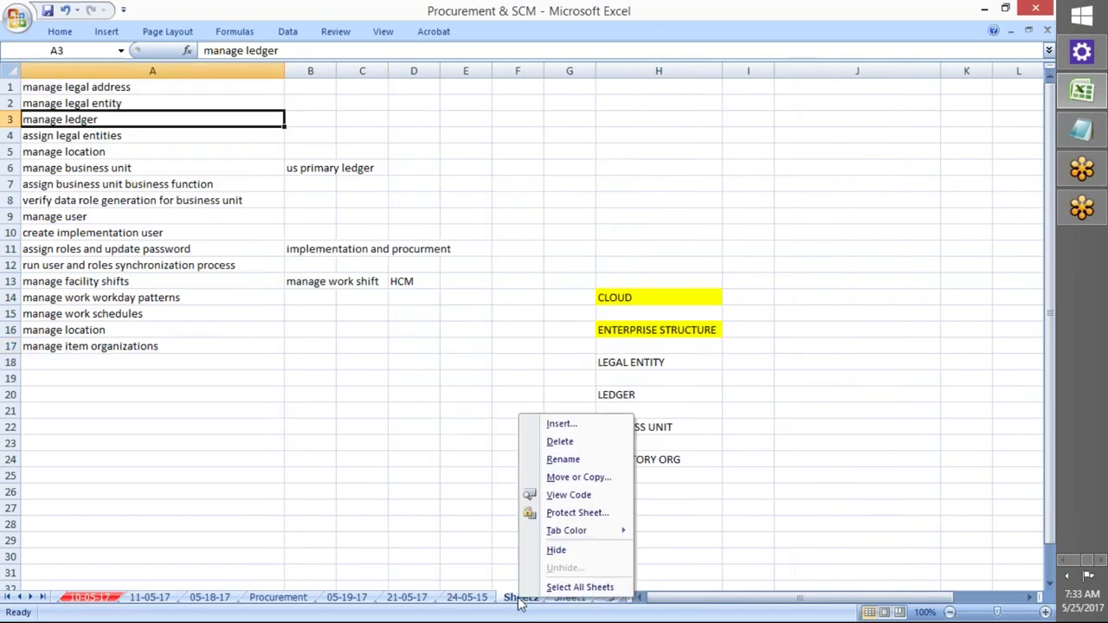
click(563, 460)
text(25)
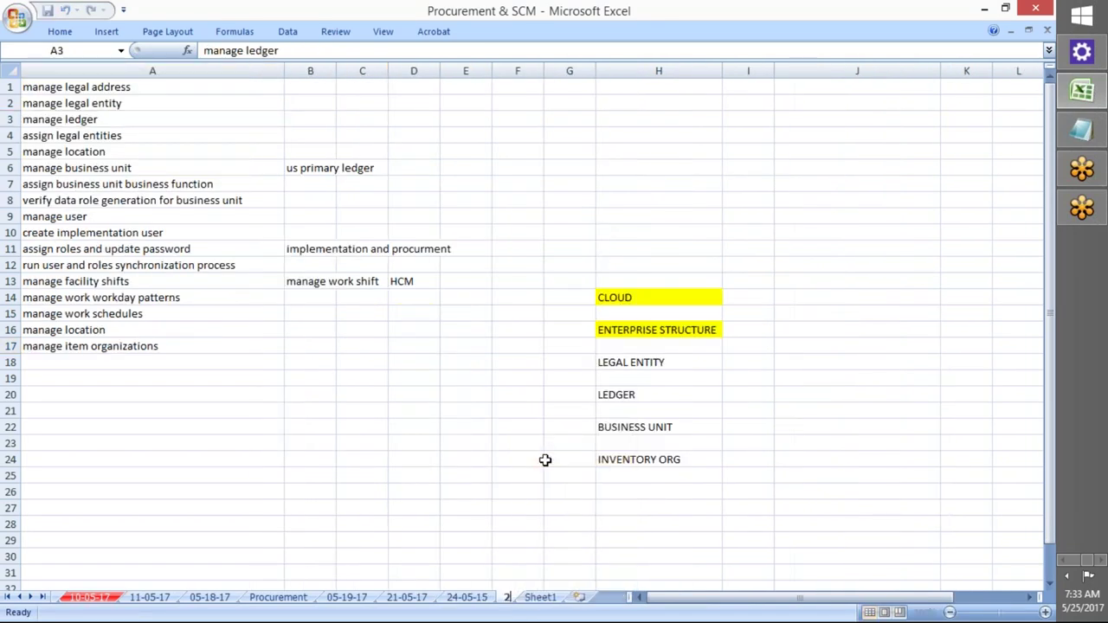
text(-05-)
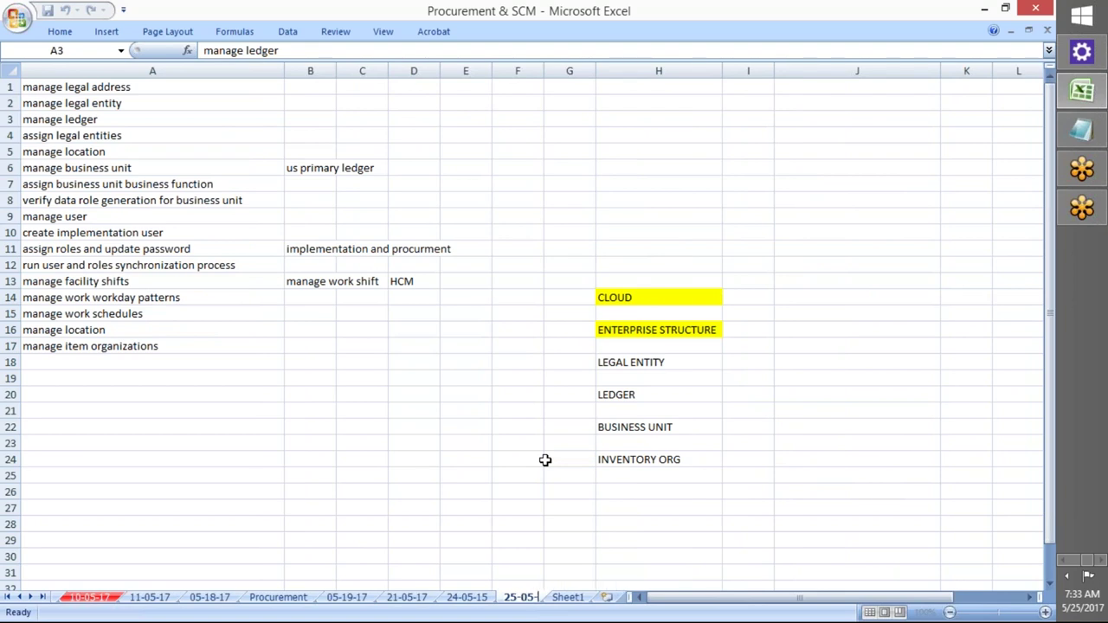
text(17)
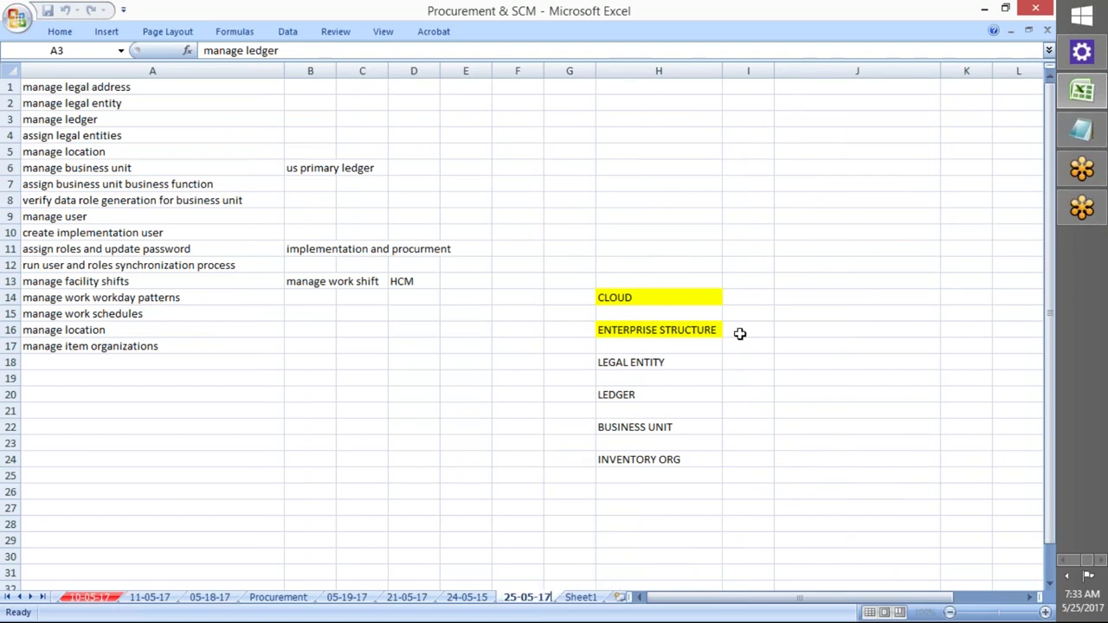
click(741, 333)
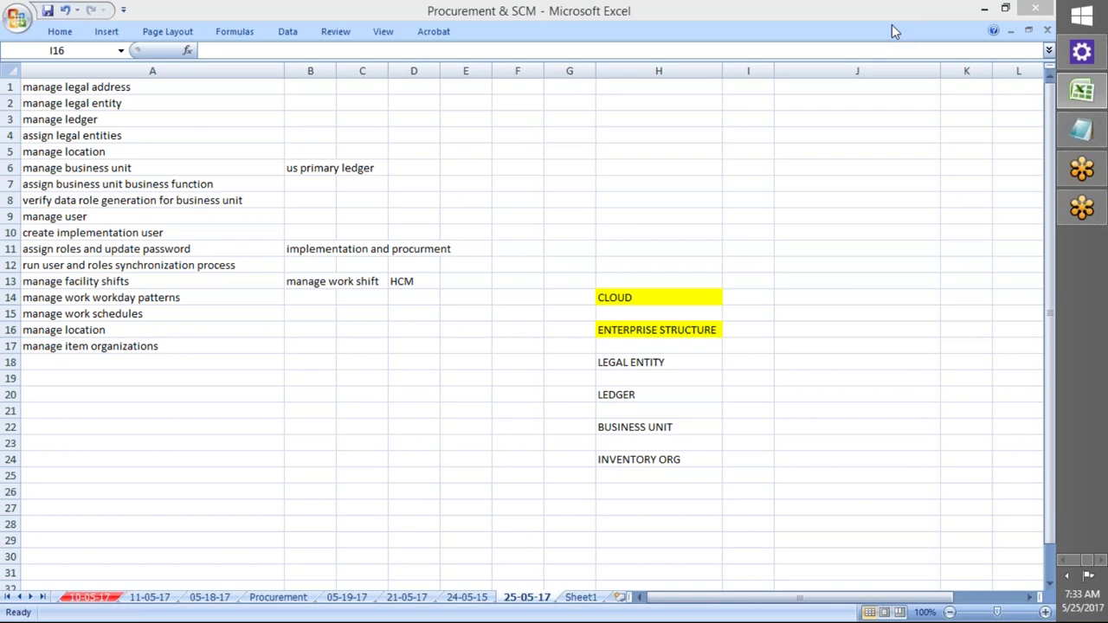
key(ctrl+v)
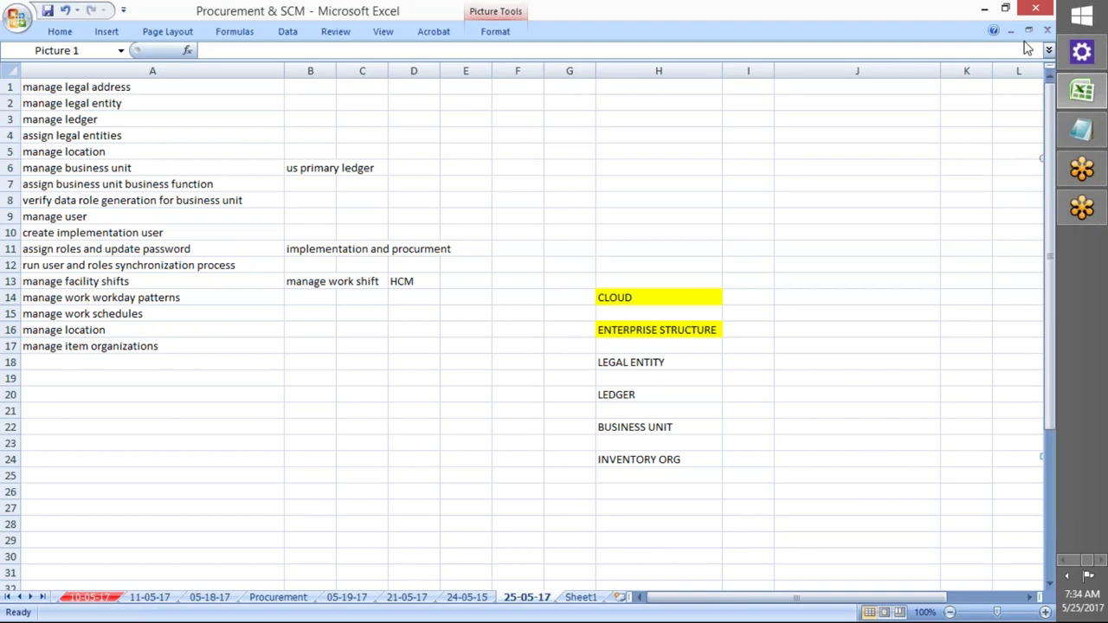
click(76, 148)
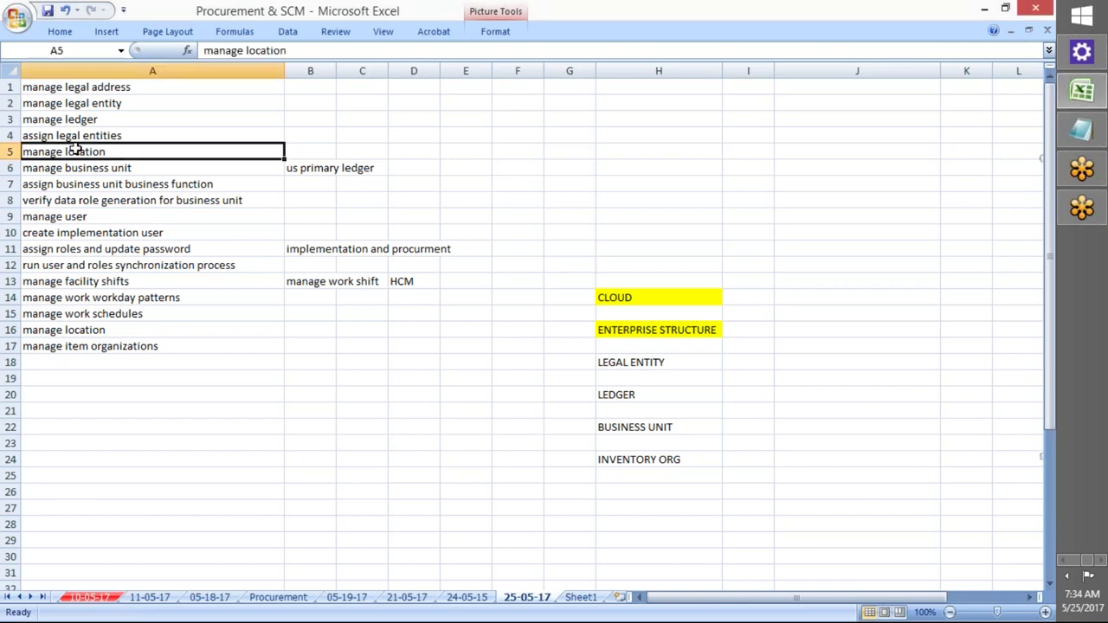
click(638, 326)
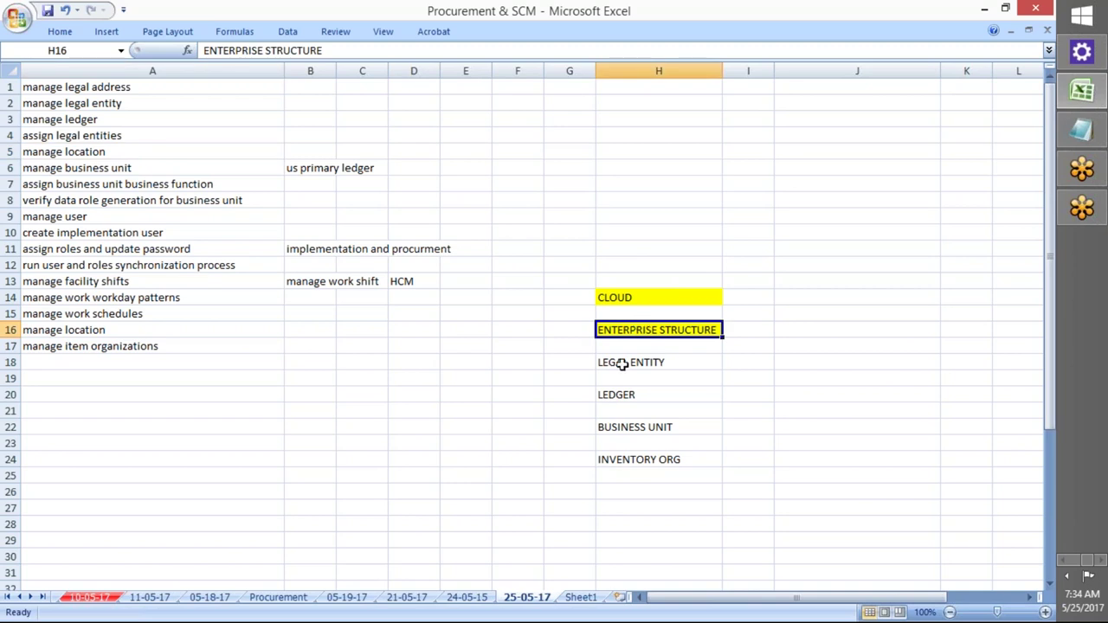
click(621, 362)
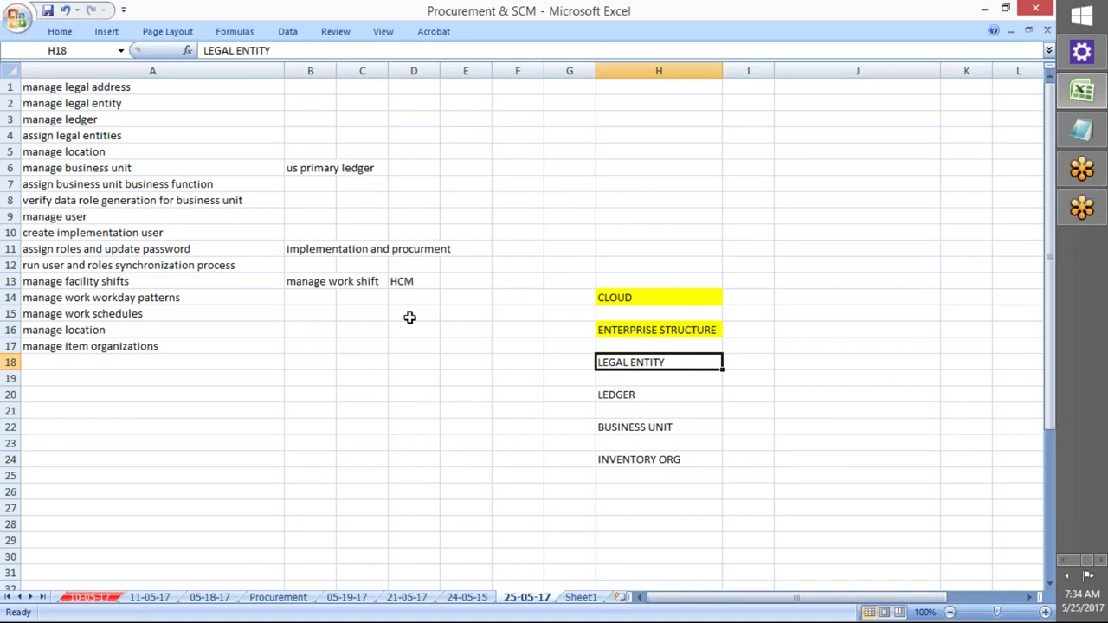
drag(260, 251, 70, 346)
click(91, 87)
click(91, 116)
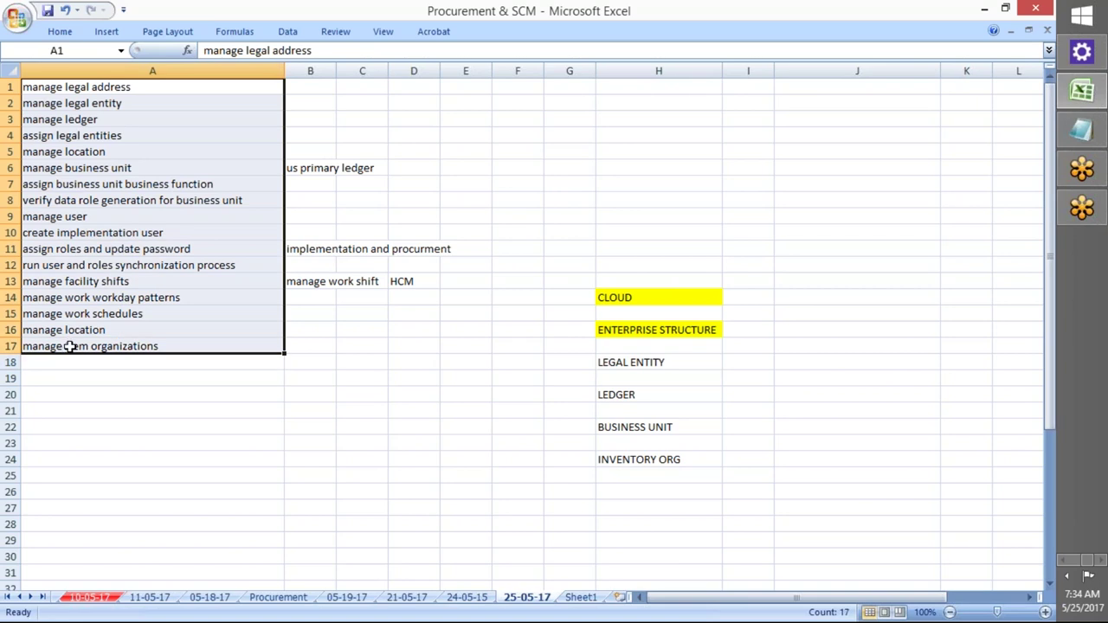
click(152, 317)
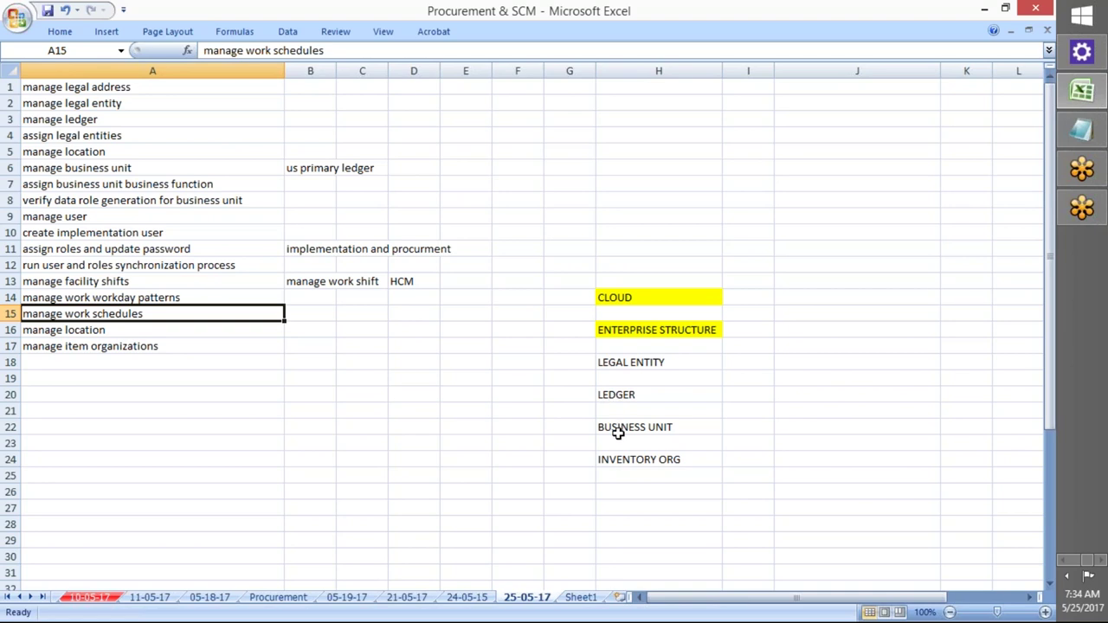
click(618, 429)
click(615, 407)
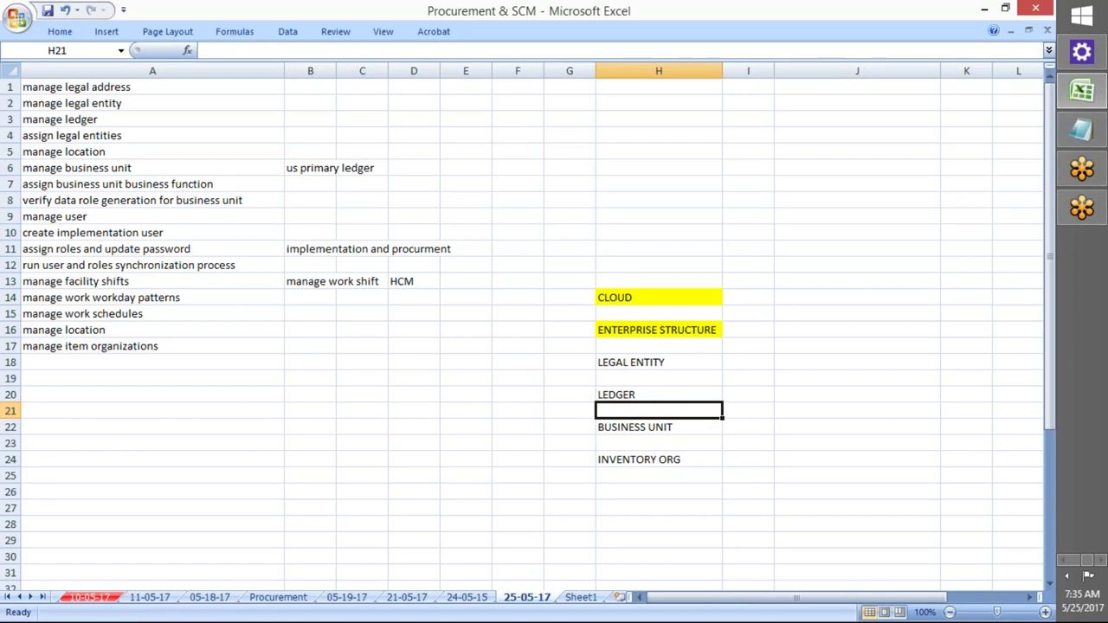
click(624, 389)
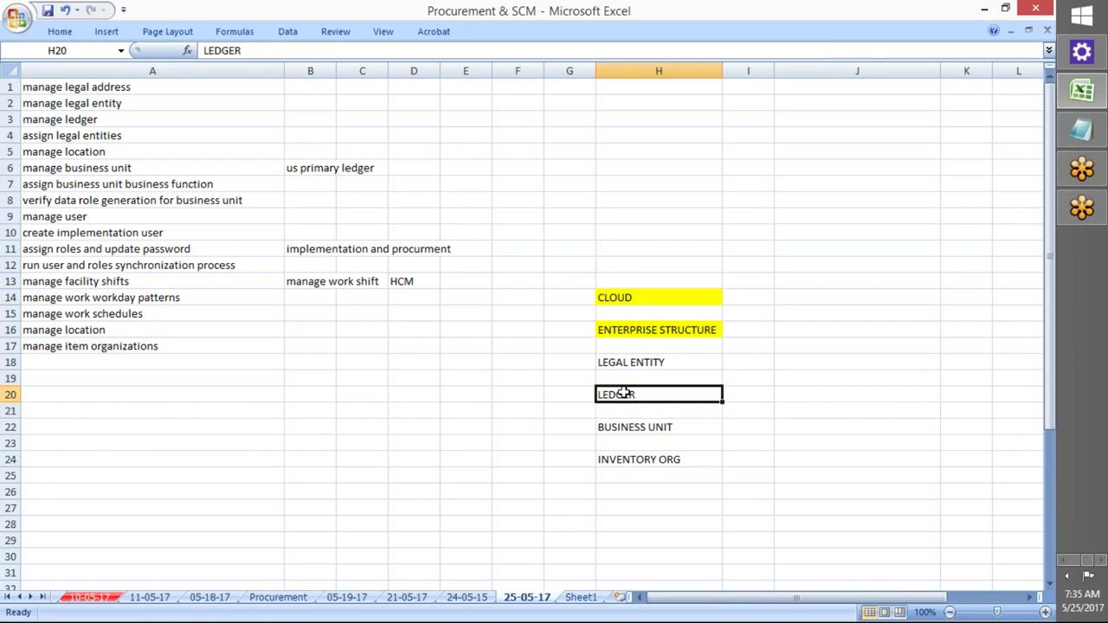
click(610, 429)
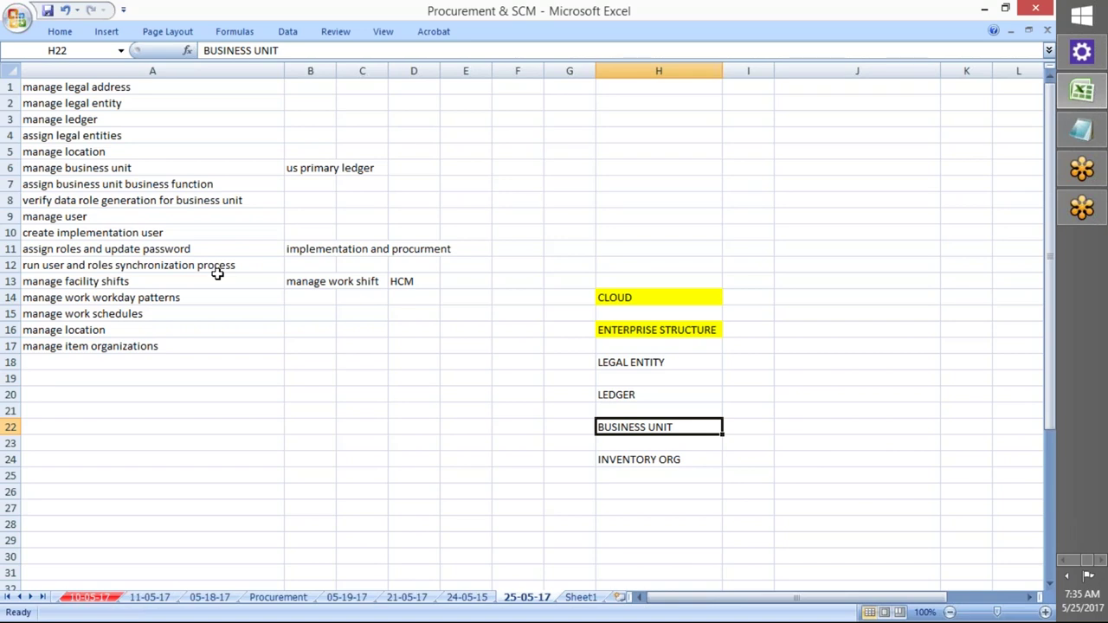
drag(76, 277, 79, 346)
click(197, 324)
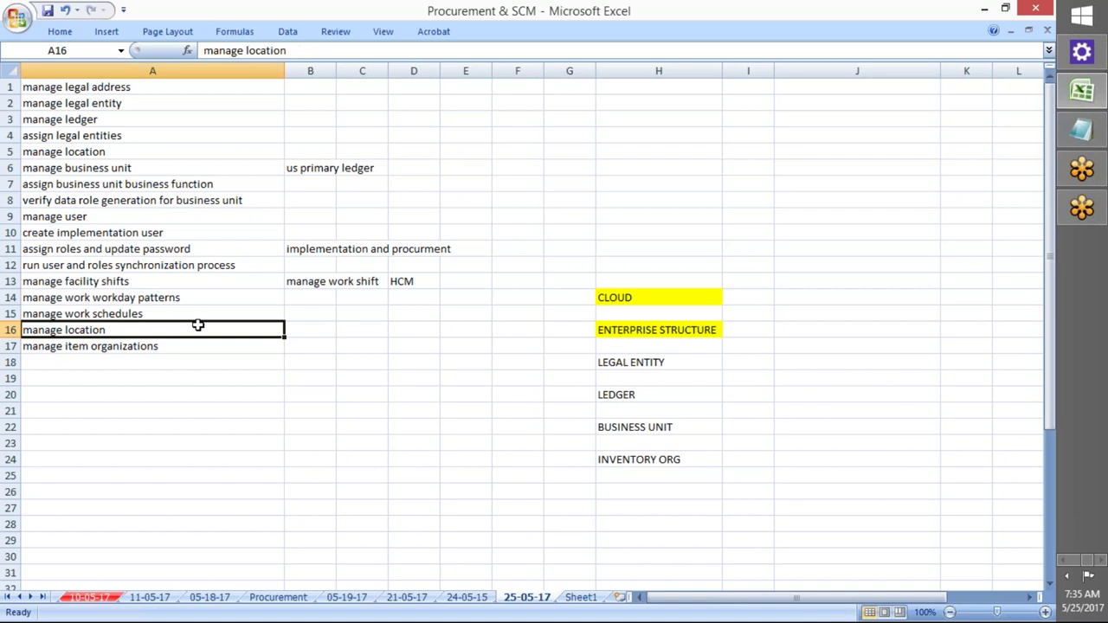
click(48, 90)
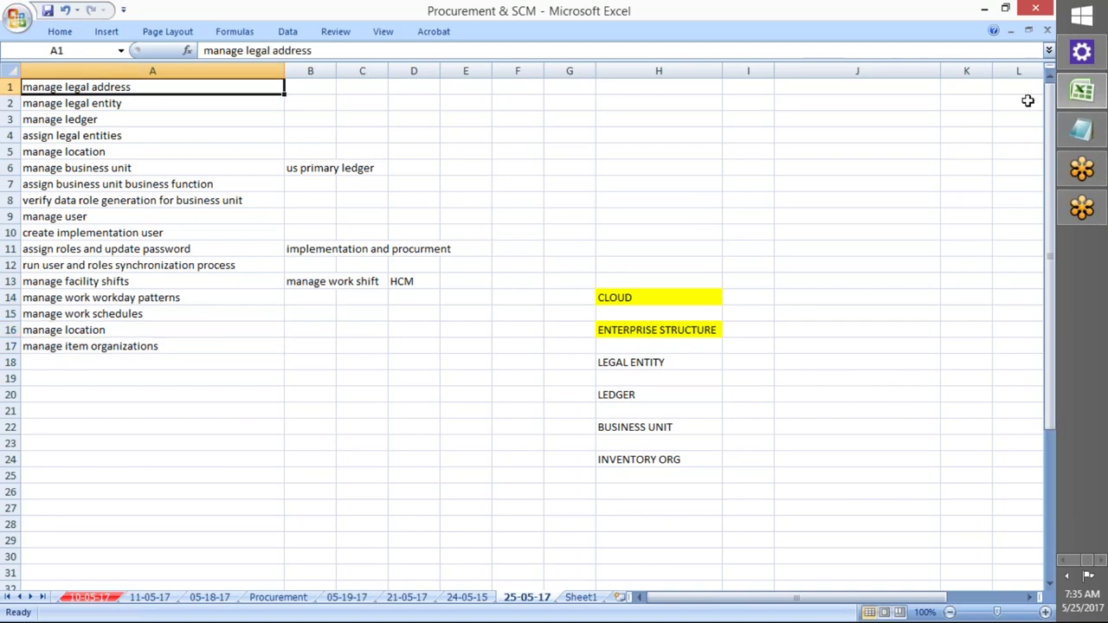
click(1042, 29)
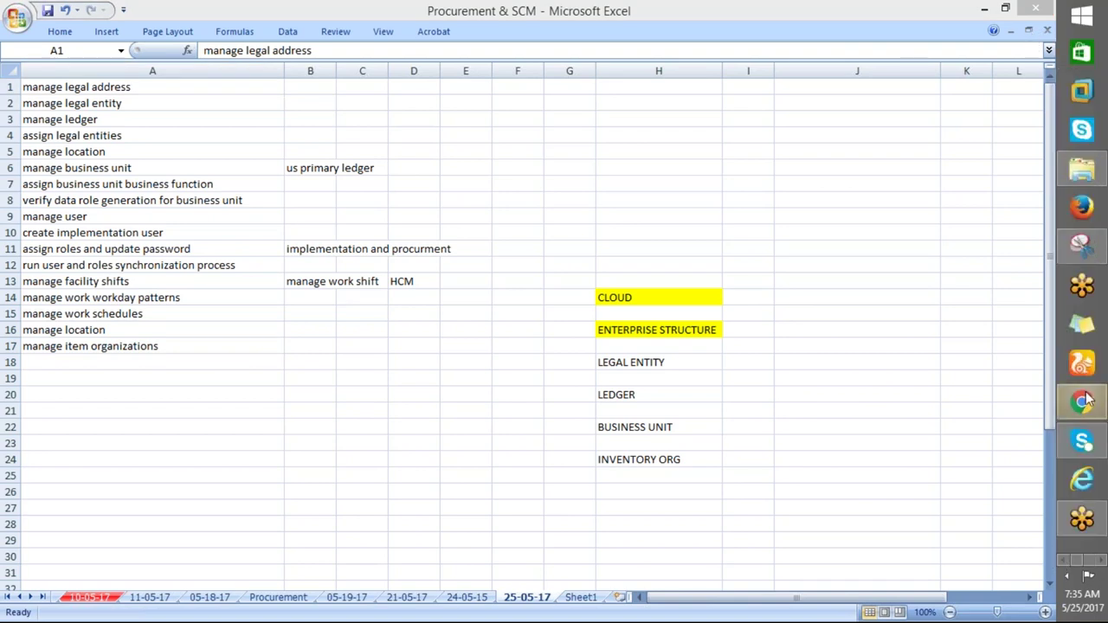
Return to the Oracle browser and go to Setup and Maintenance's offerings choice.
click(1073, 400)
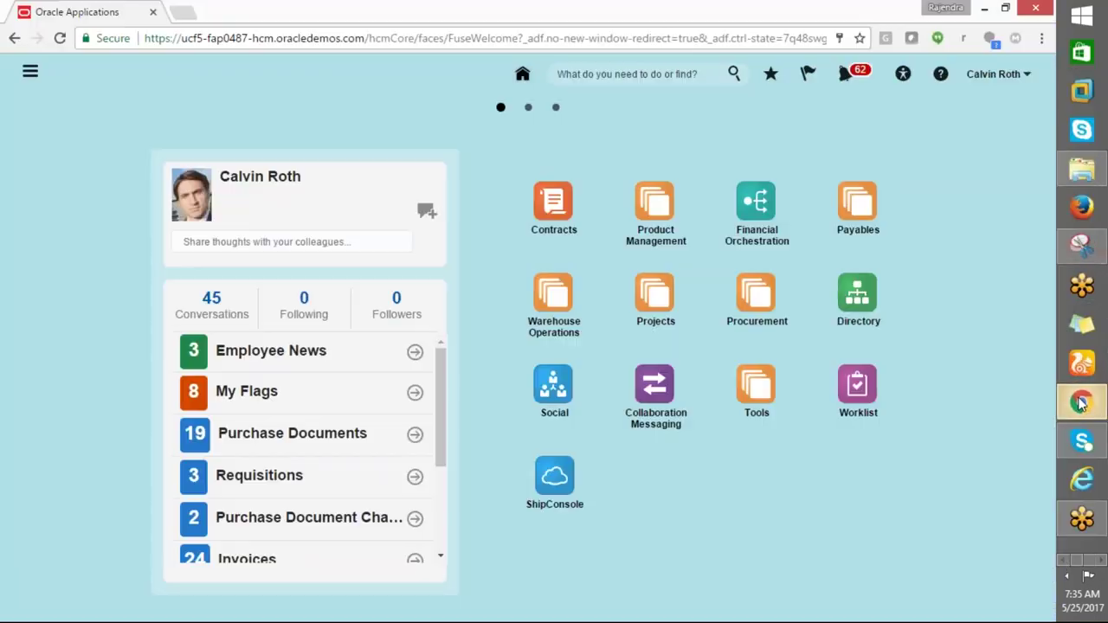
key(alt+Tab)
key(alt+Tab)
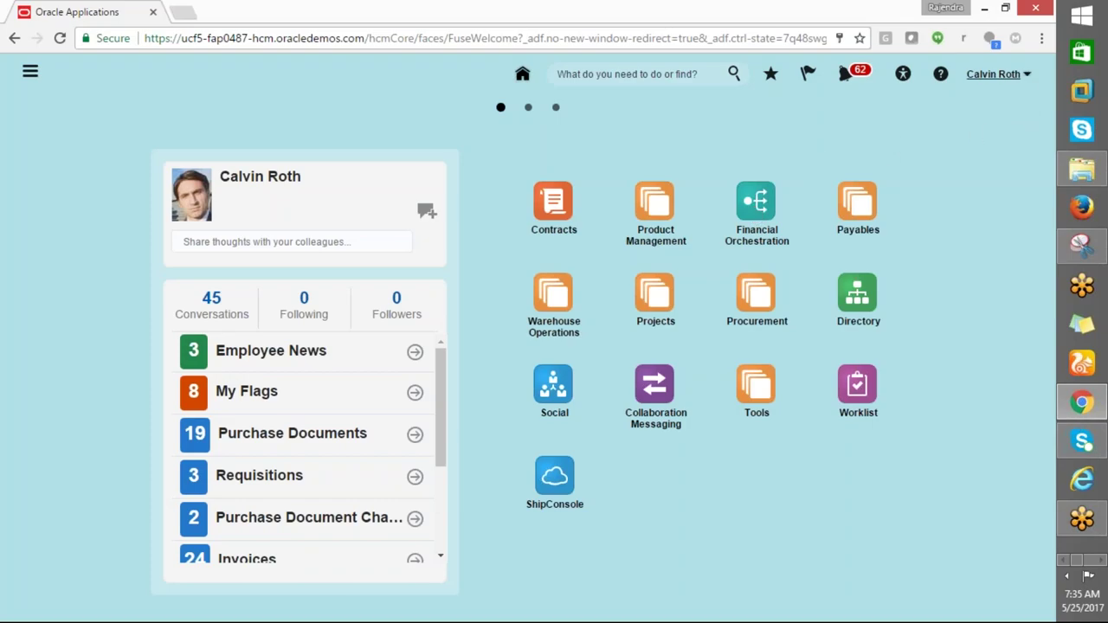
click(1027, 77)
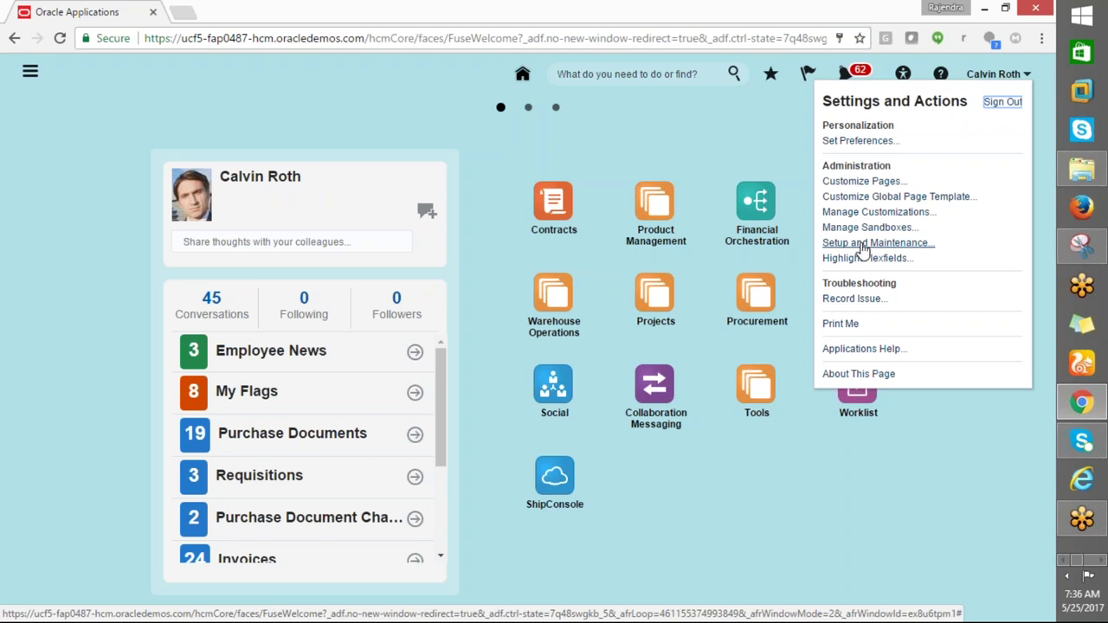
click(865, 246)
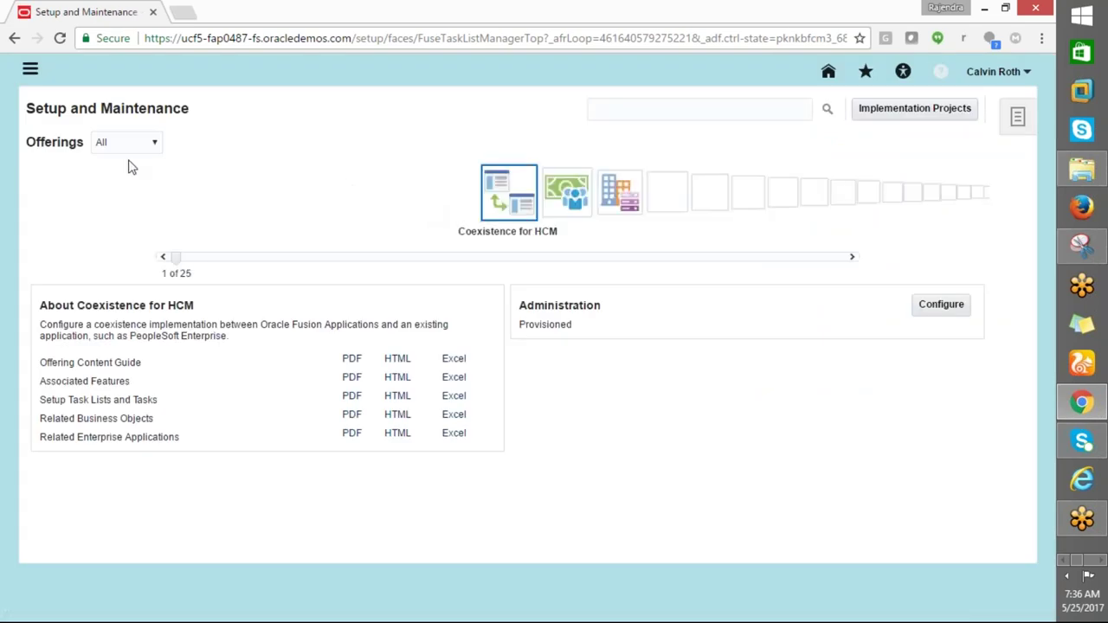
click(145, 145)
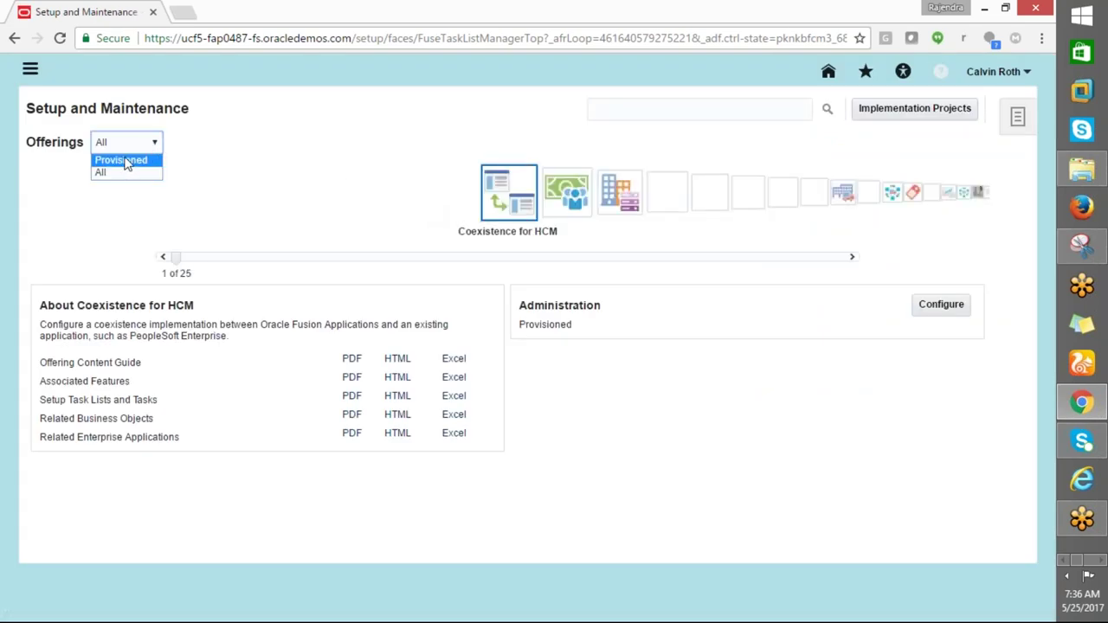
Show only provisioned offerings and advance from Compensation Management to Fusion Accounting Hub.
click(126, 162)
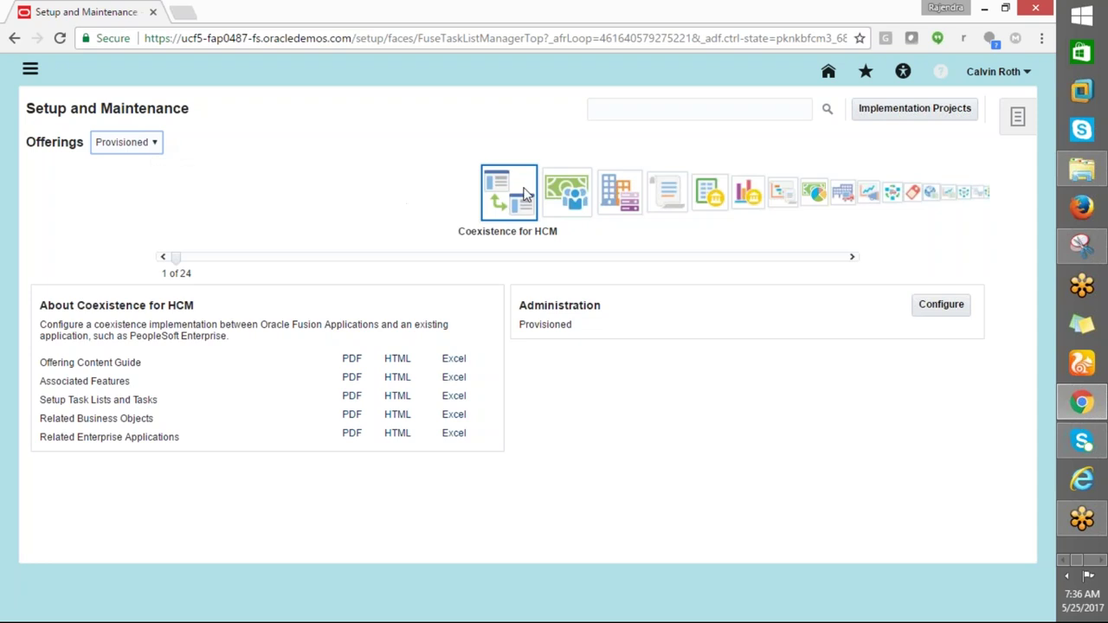
click(570, 207)
click(571, 208)
click(573, 199)
click(573, 199)
click(571, 200)
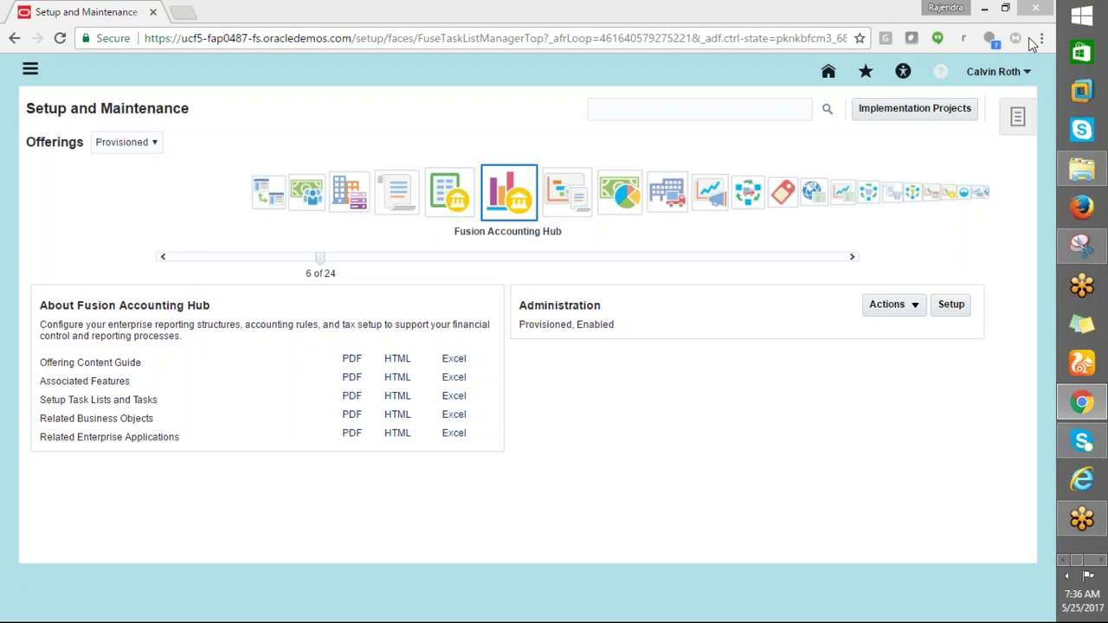
Advance past Grants Management, Marketing and Supply Chain offerings toward Procurement.
click(567, 192)
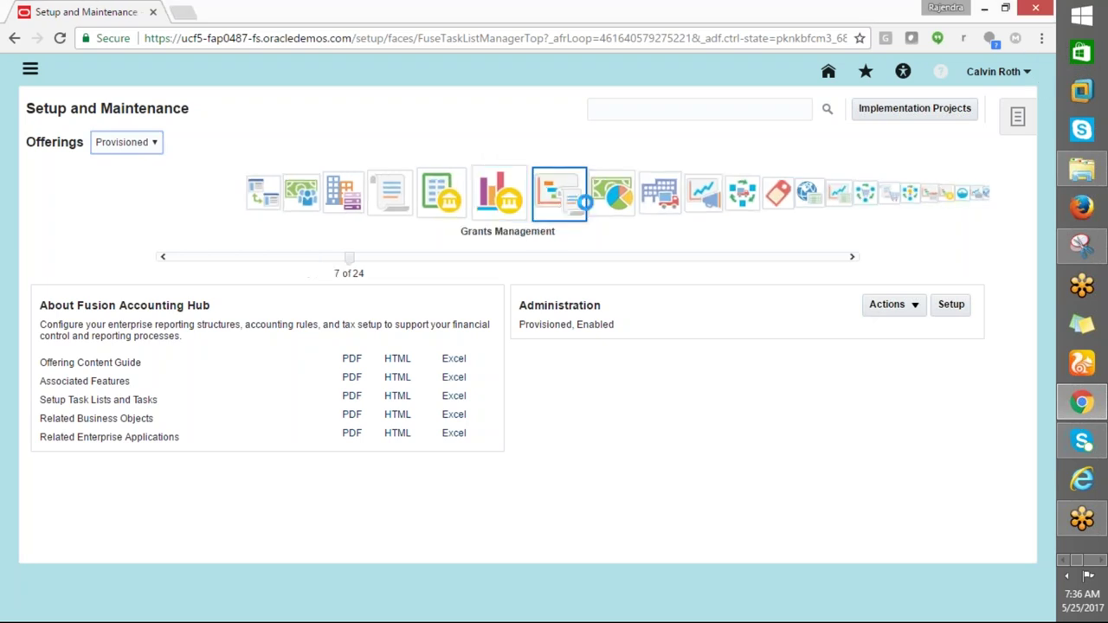
click(567, 192)
click(567, 192)
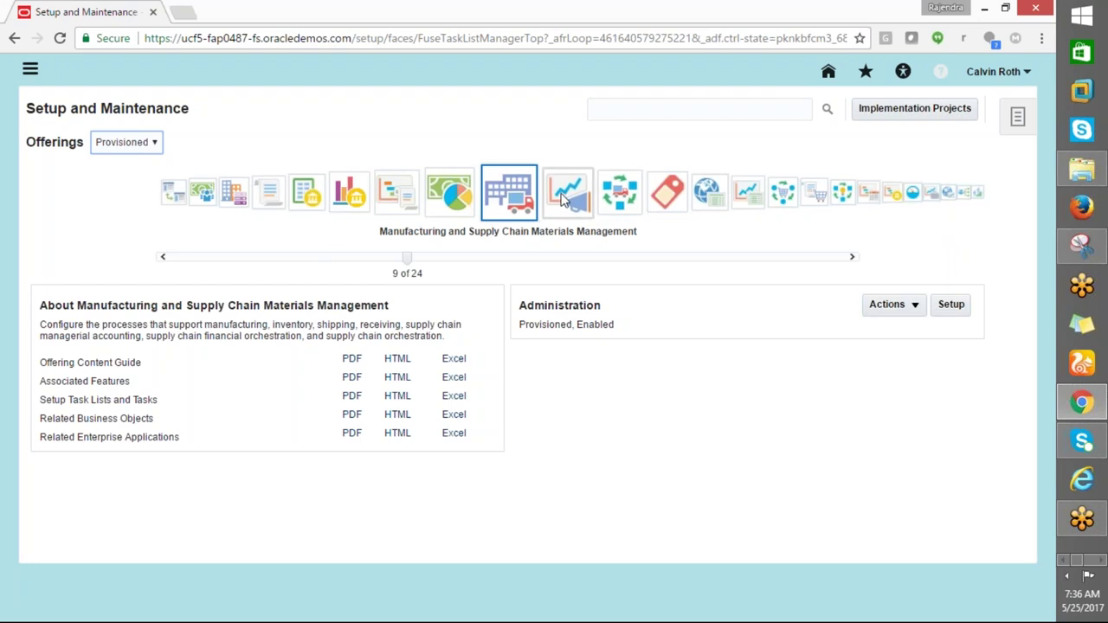
click(561, 201)
click(561, 201)
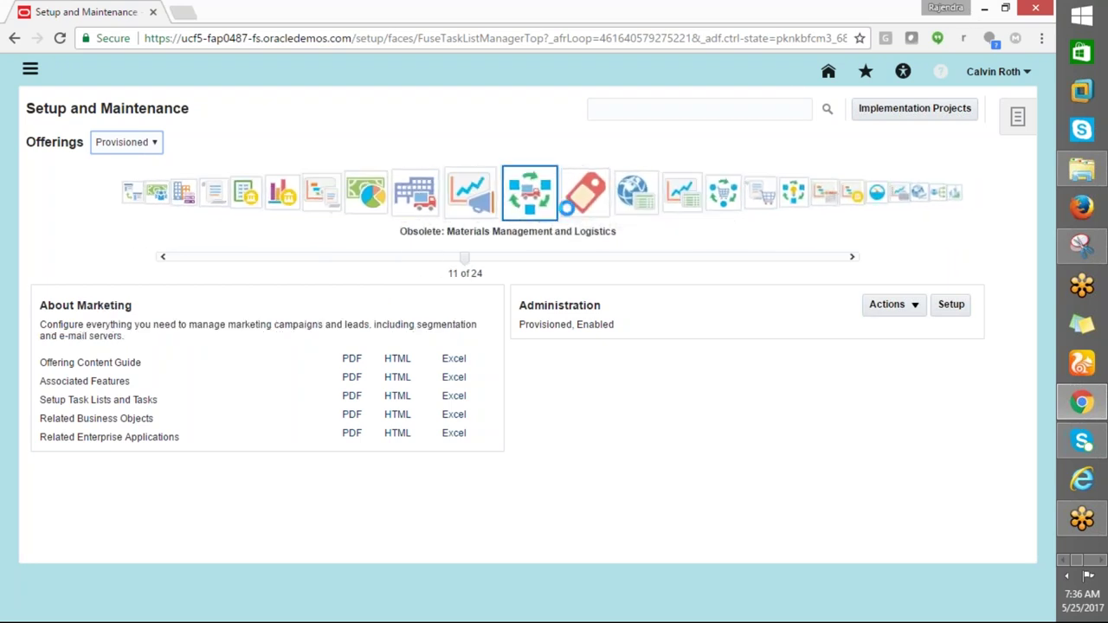
click(564, 206)
click(561, 205)
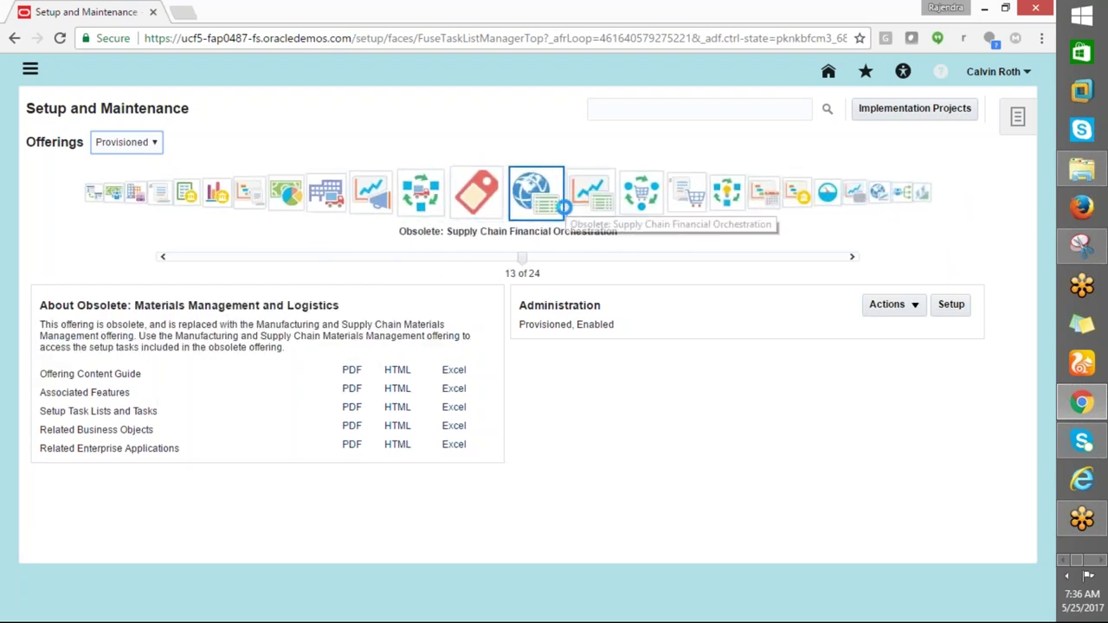
click(561, 204)
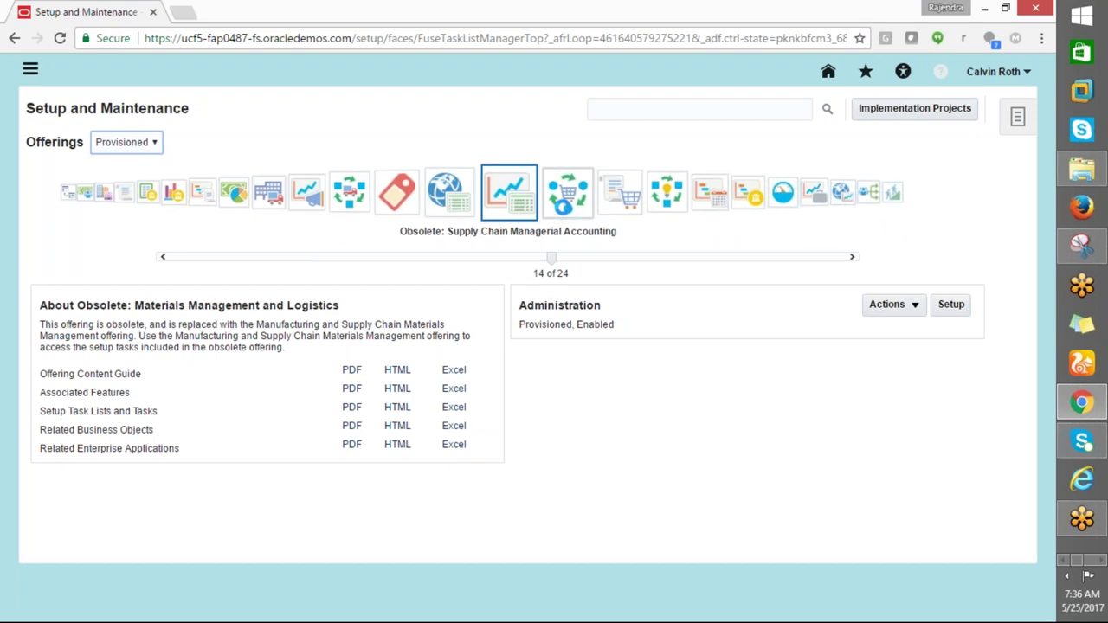
click(563, 206)
click(564, 207)
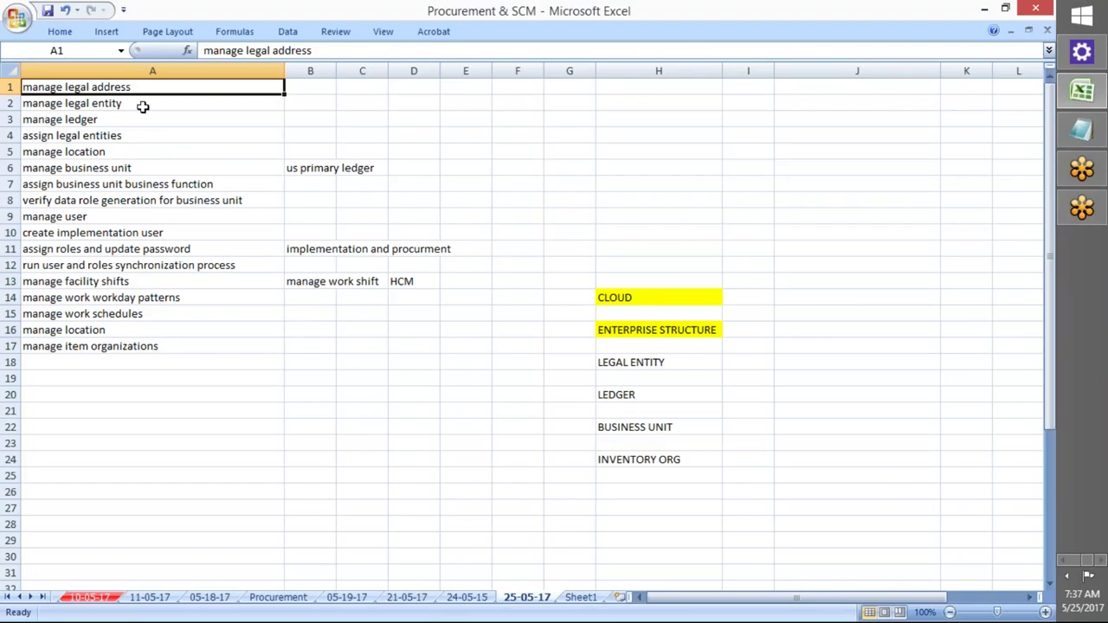
Copy 'manage legal address' from cell A1 and search for it in Setup and Maintenance.
click(64, 117)
click(73, 89)
key(ctrl+c)
key(alt+Tab)
click(673, 109)
key(ctrl+v)
click(827, 111)
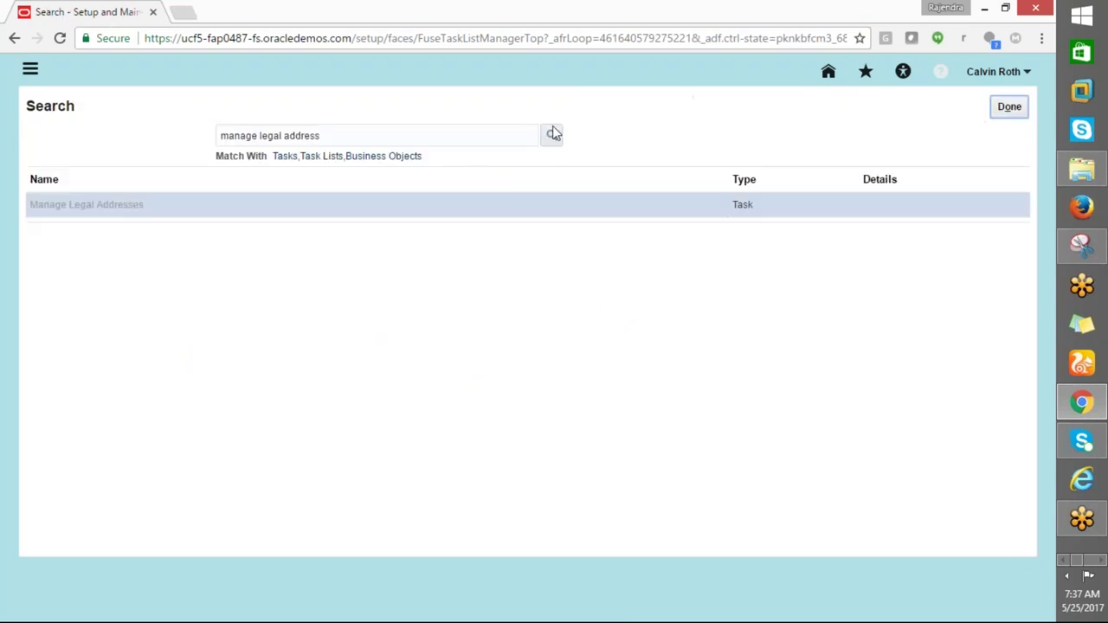
click(1010, 108)
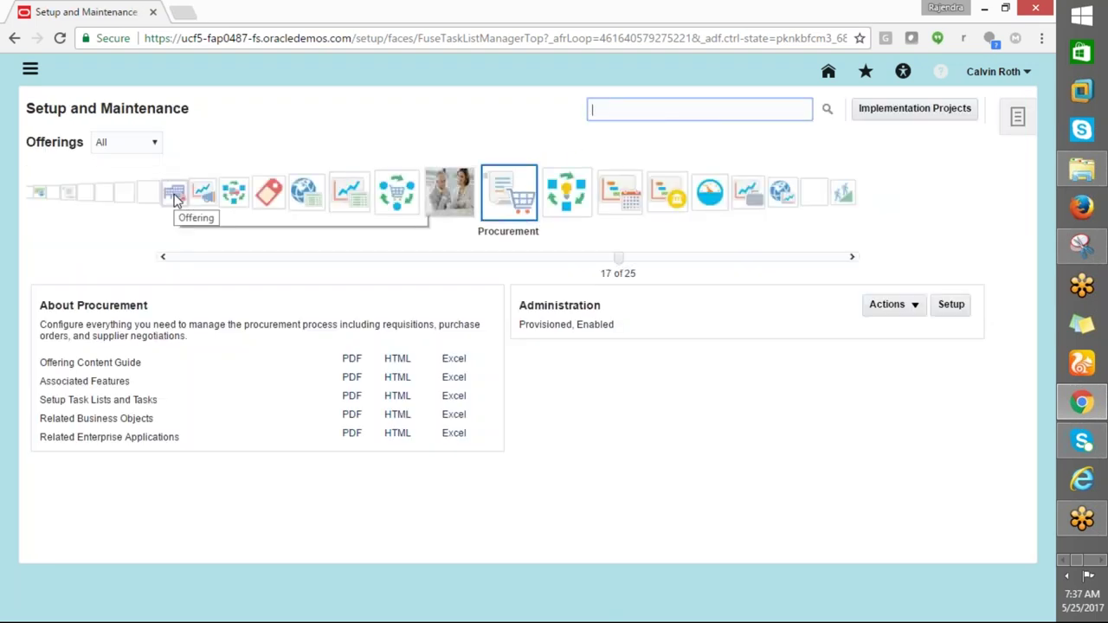
Bring the Financials offering forward in the carousel, then return to Excel.
click(175, 194)
click(353, 194)
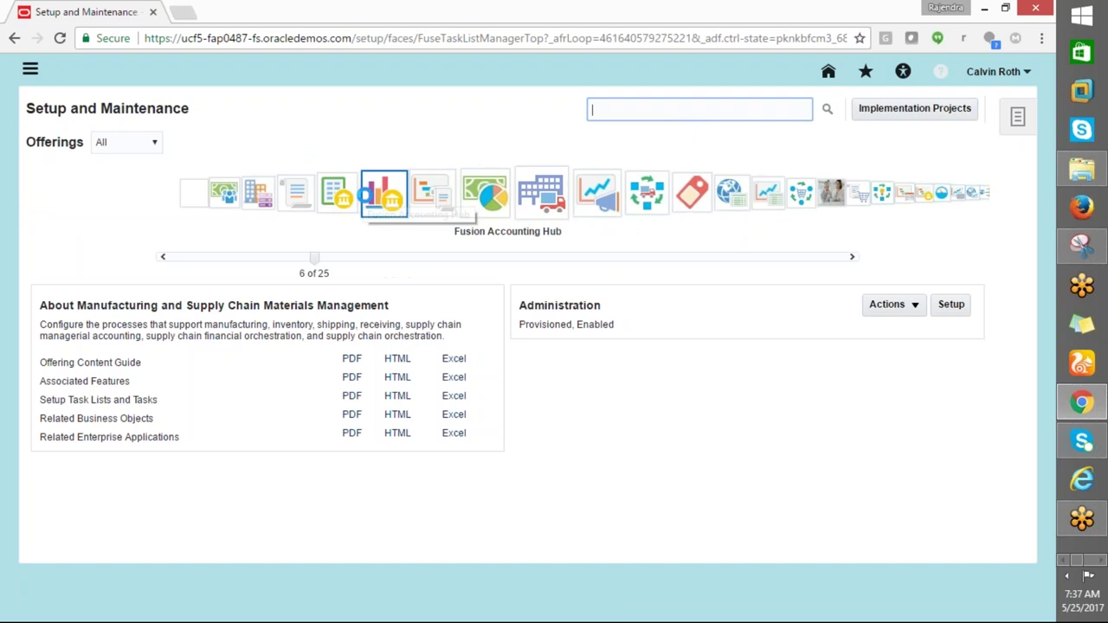
click(449, 192)
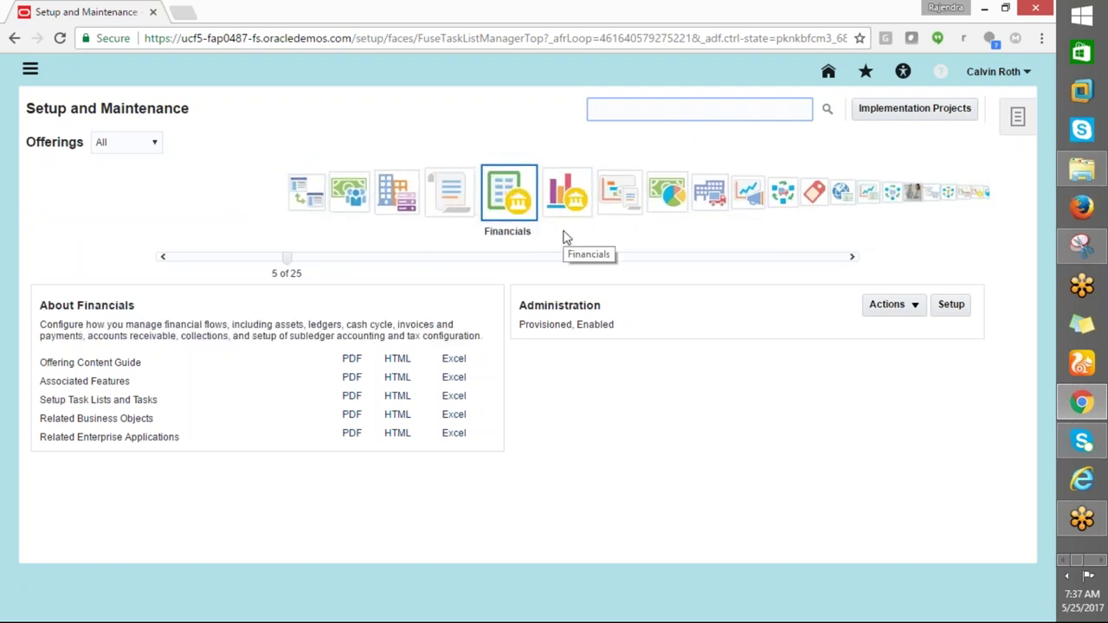
key(alt+Tab)
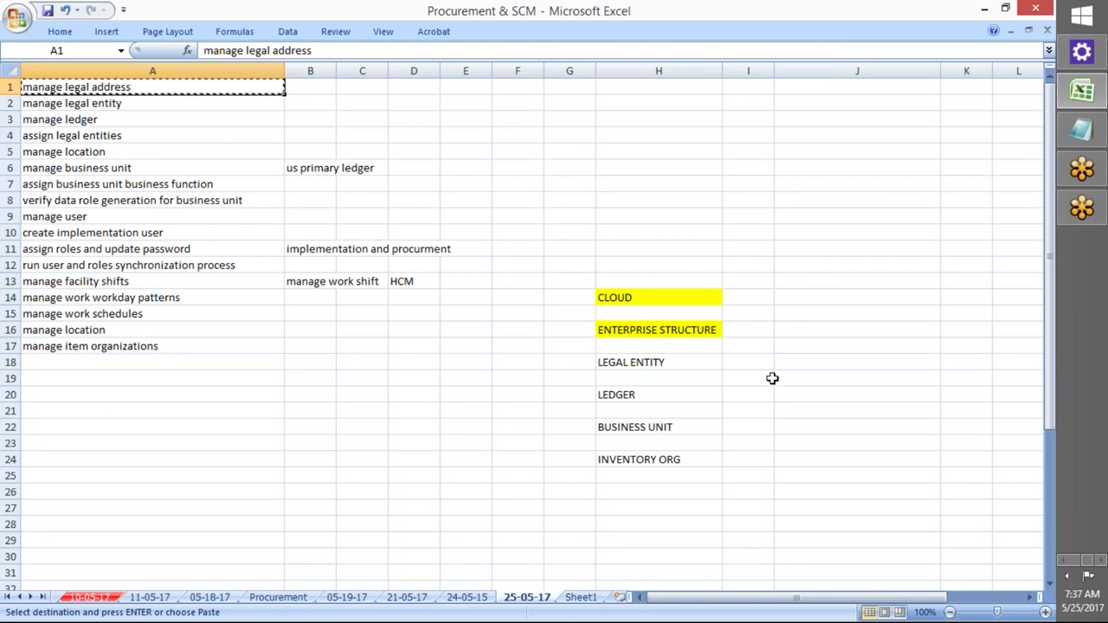
Enter HCM beside ENTERPRISE STRUCTURE and FIN beside LEGAL ENTITY and LEDGER, then reselect 'manage legal address'.
click(641, 332)
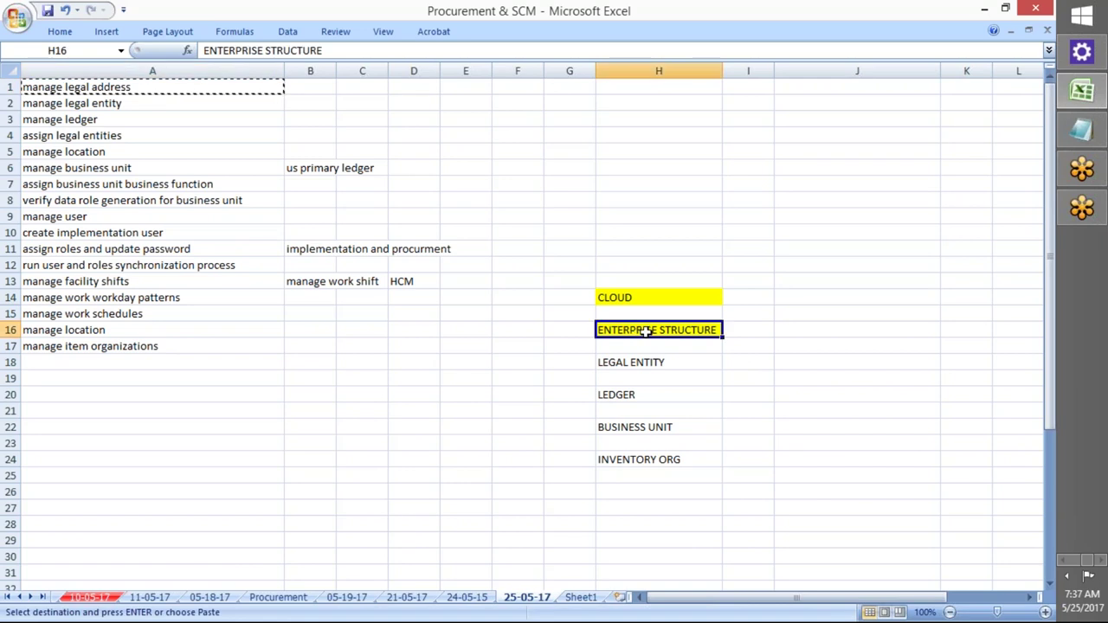
click(774, 332)
text(h)
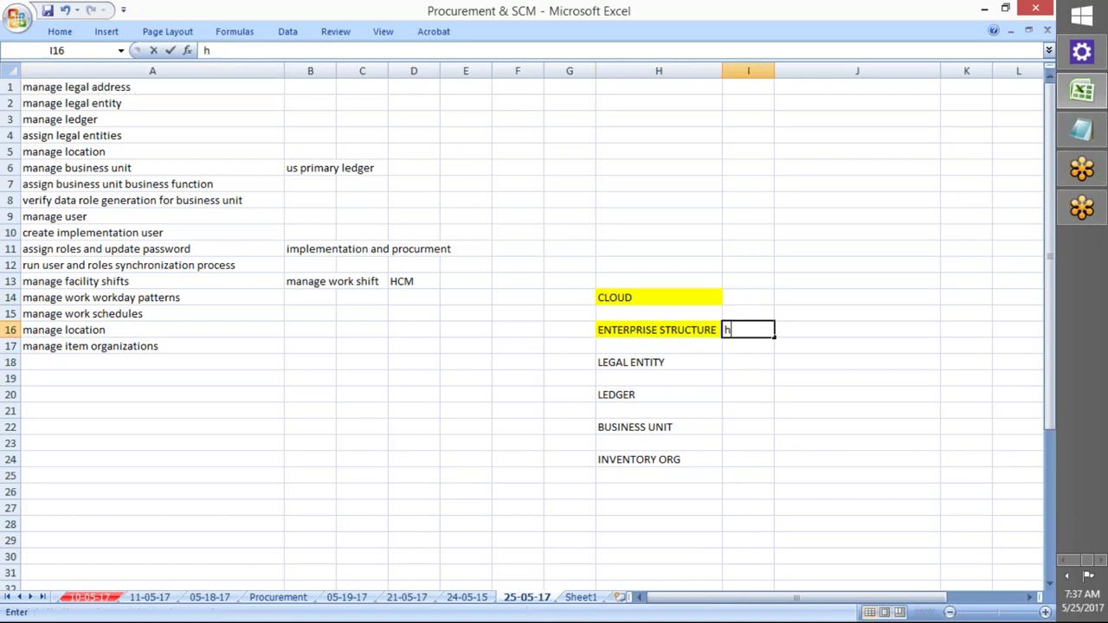
text(CM)
key(Return)
key(Return)
text(FIN)
key(Return)
key(Return)
text(FIN)
key(Return)
key(Return)
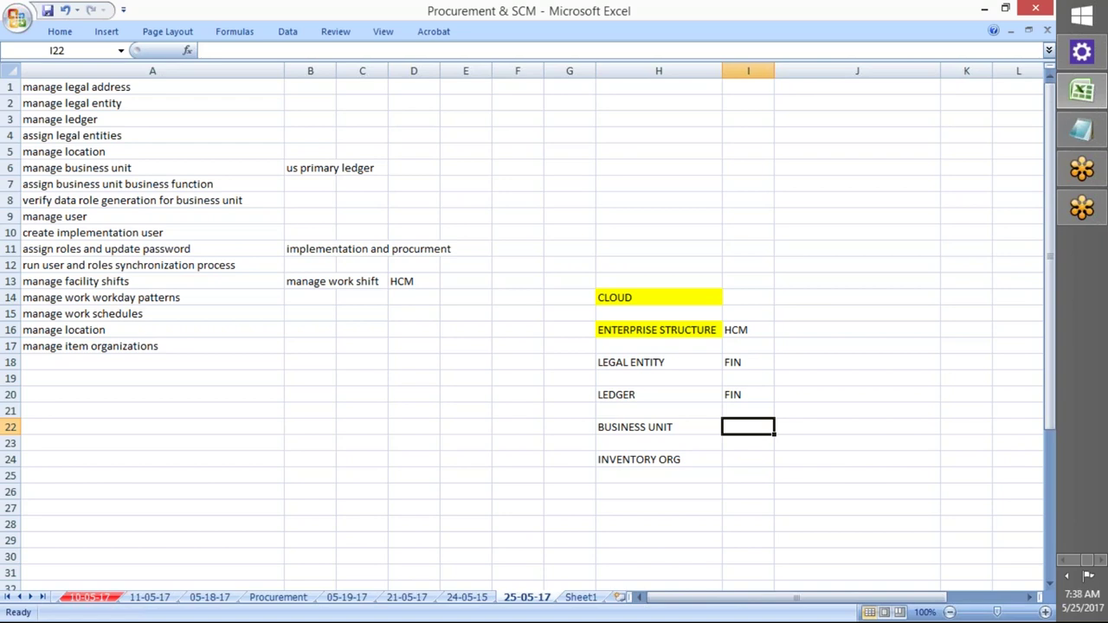
key(alt+Tab)
key(alt+Tab)
click(149, 87)
Search the setup tasks for 'manage legal address', then clear the term and close the search.
key(ctrl+c)
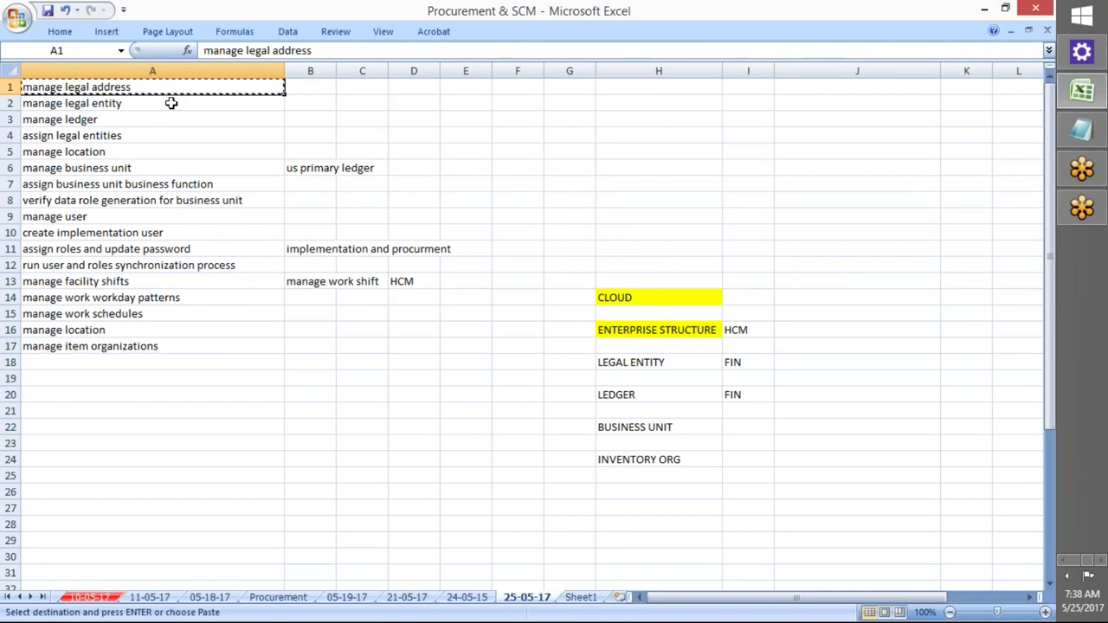
key(alt+Tab)
key(ctrl+v)
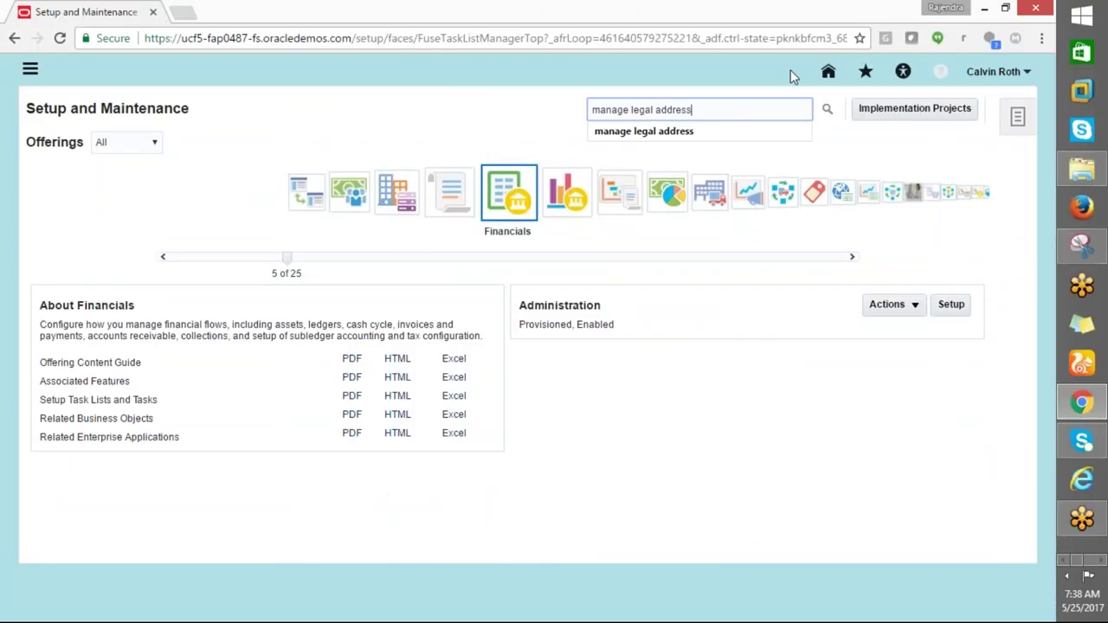
click(826, 108)
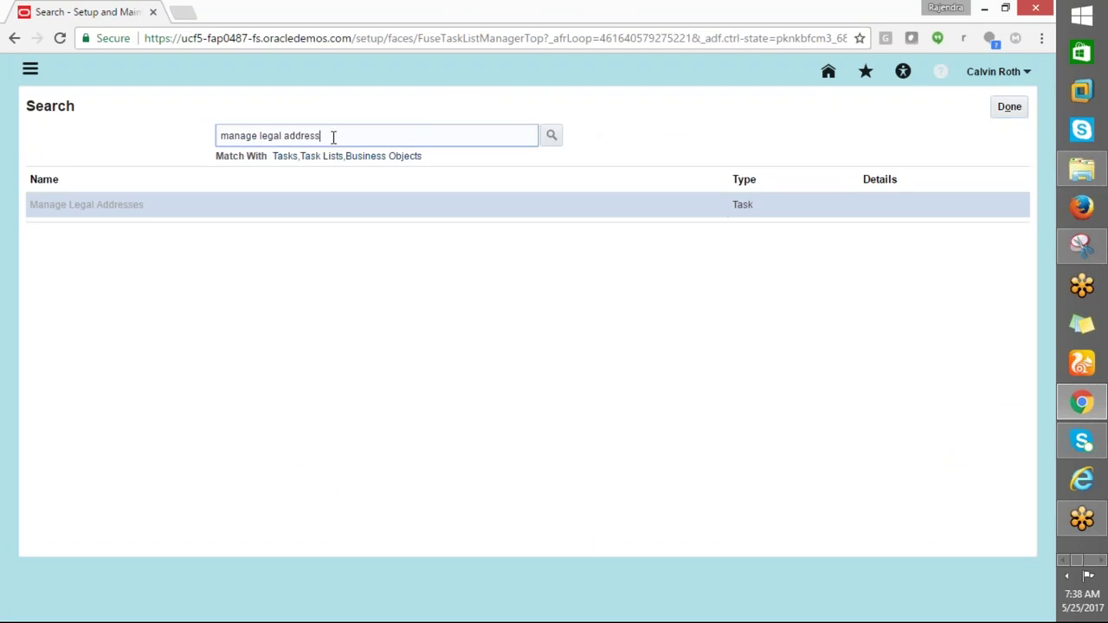
drag(332, 136, 193, 148)
key(BackSpace)
click(1006, 107)
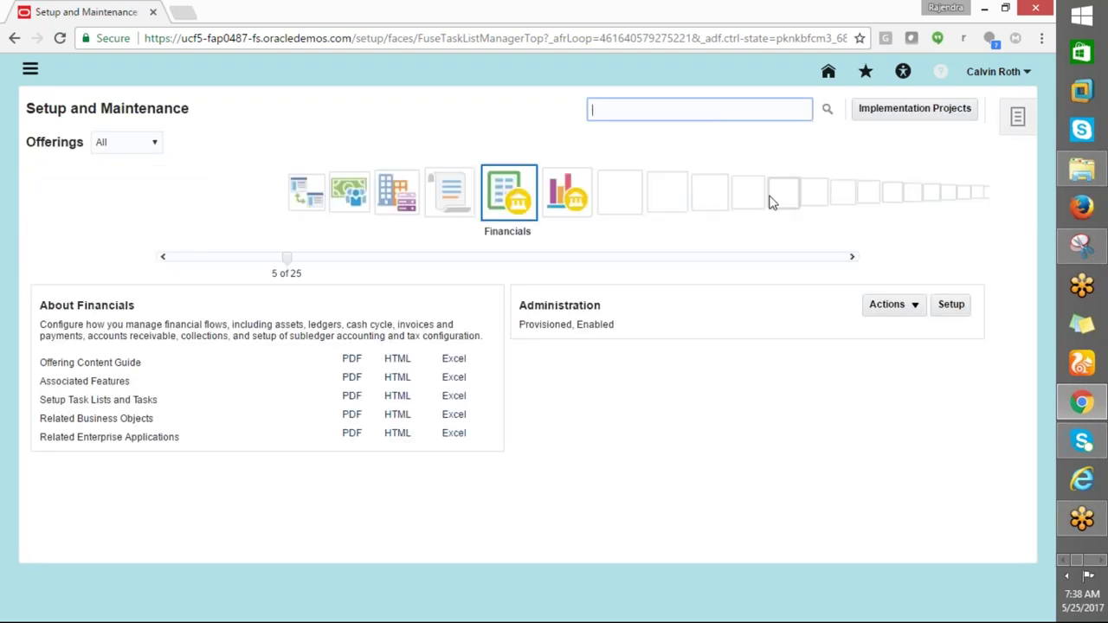
Move the carousel to Workforce Deployment and search 'manage legal address' again.
click(969, 193)
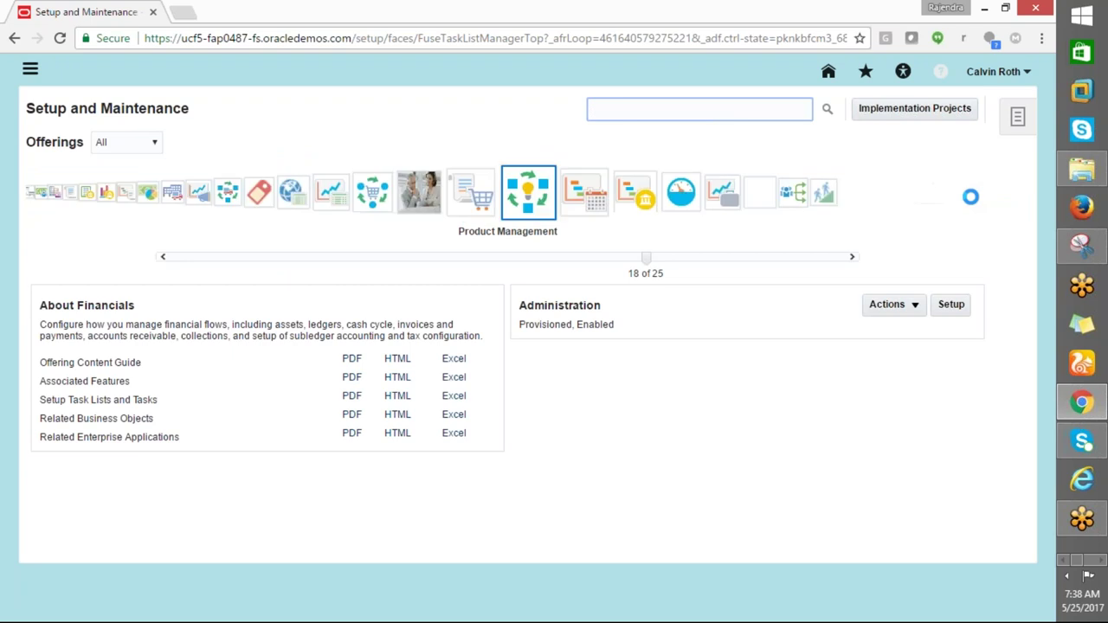
click(722, 195)
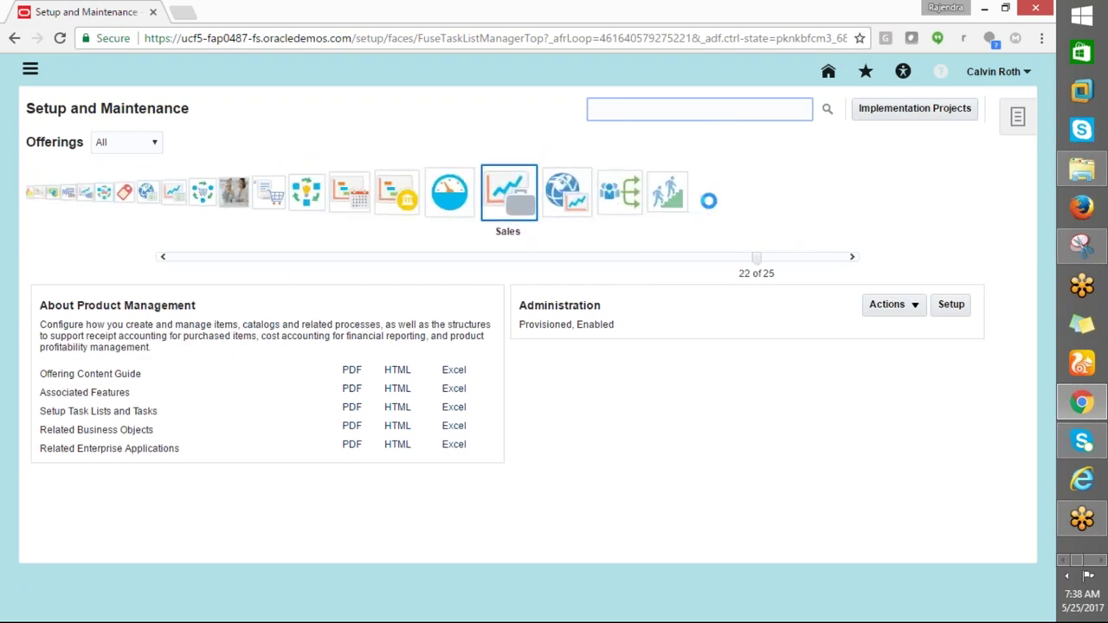
click(567, 195)
click(578, 199)
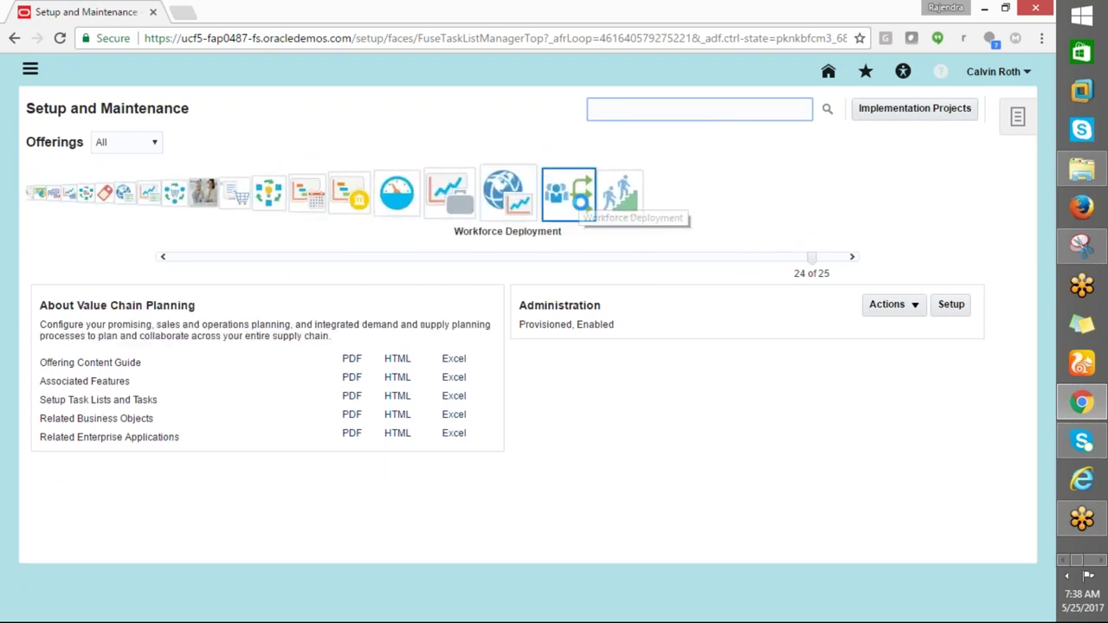
click(628, 113)
key(ctrl+v)
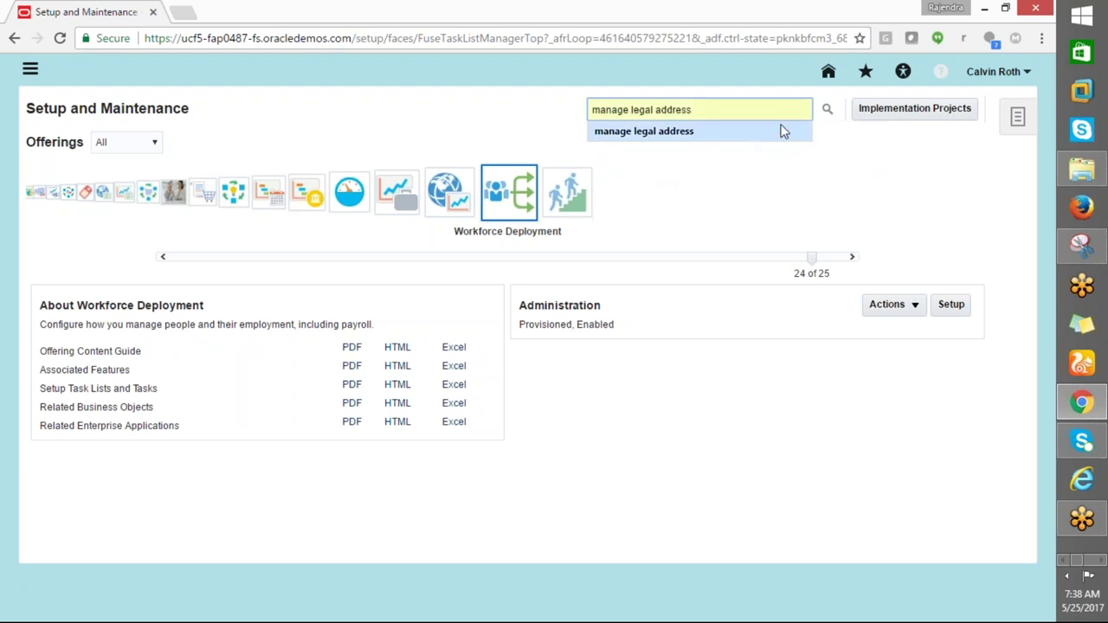
click(827, 111)
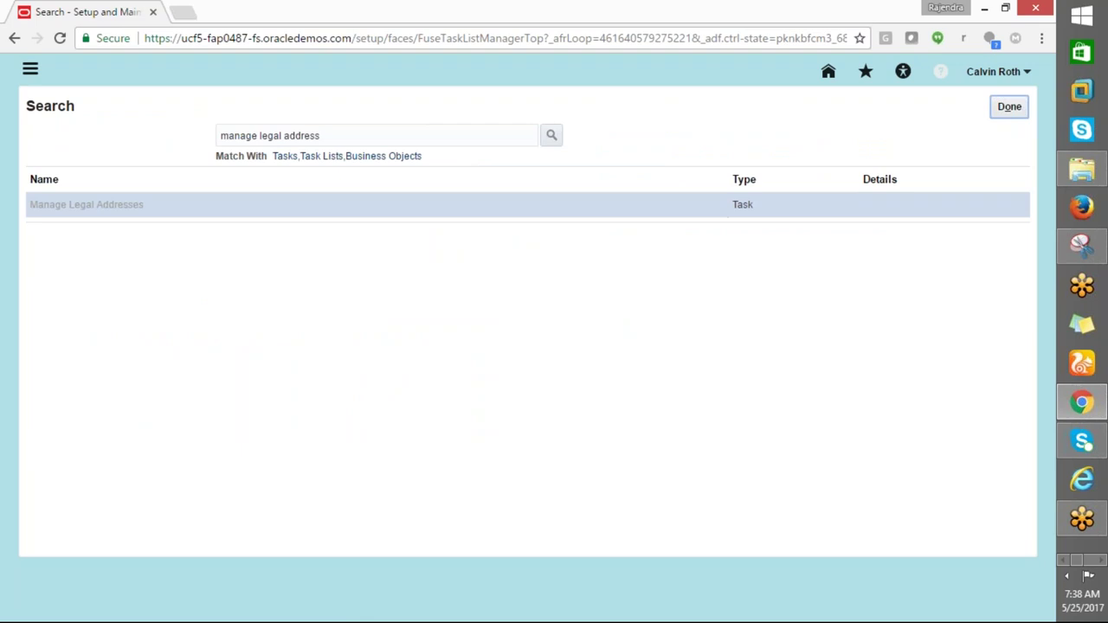
click(1015, 108)
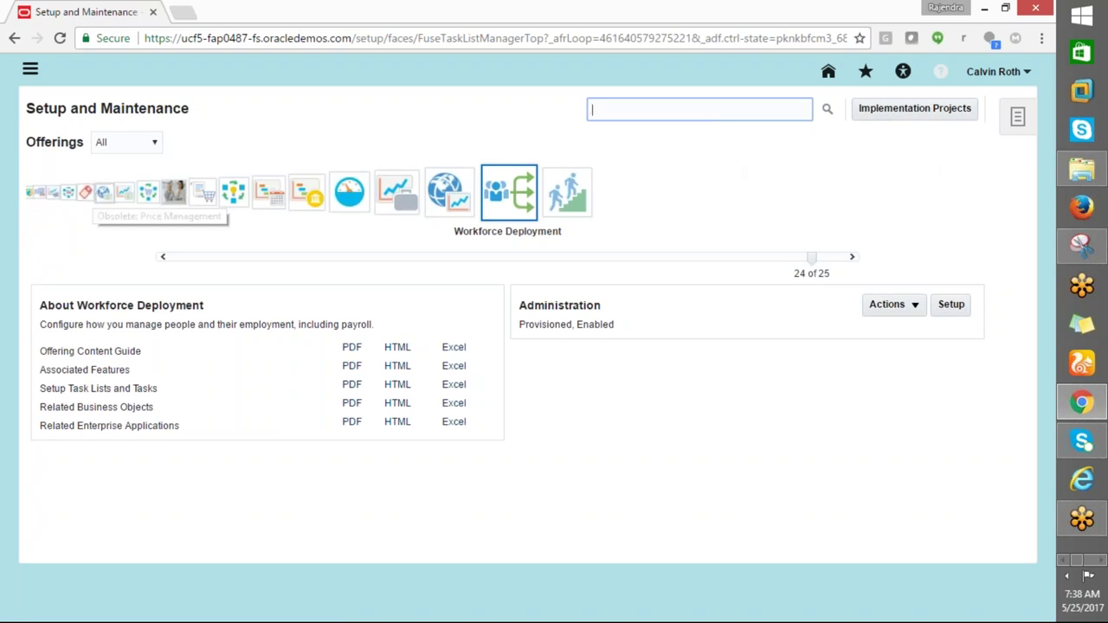
Step the carousel back to Financials and open the Implementation Projects list.
click(103, 192)
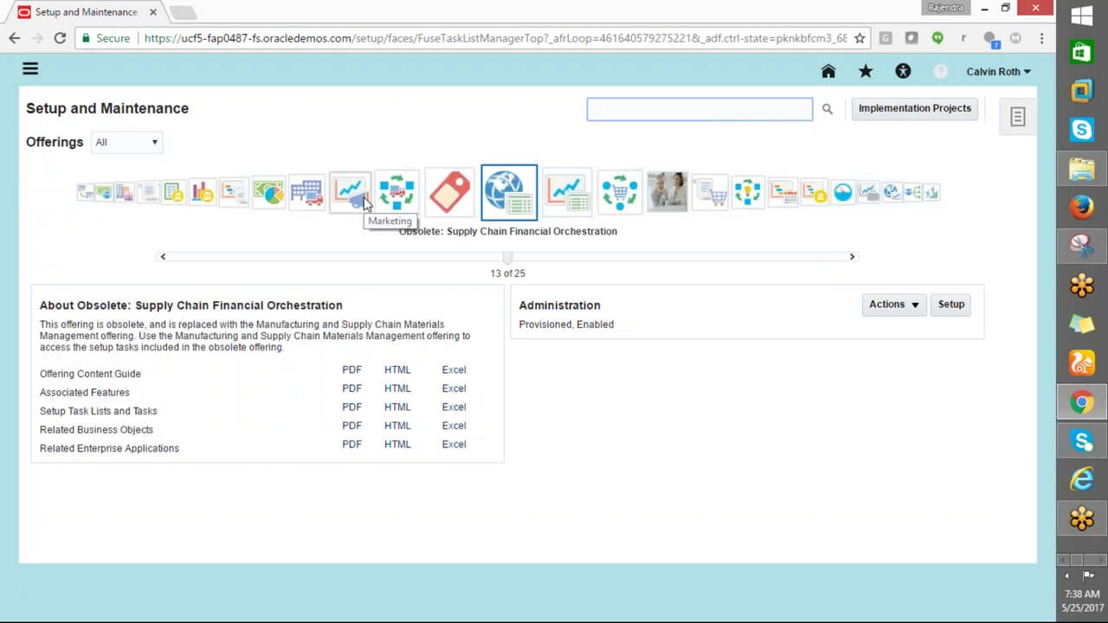
click(364, 201)
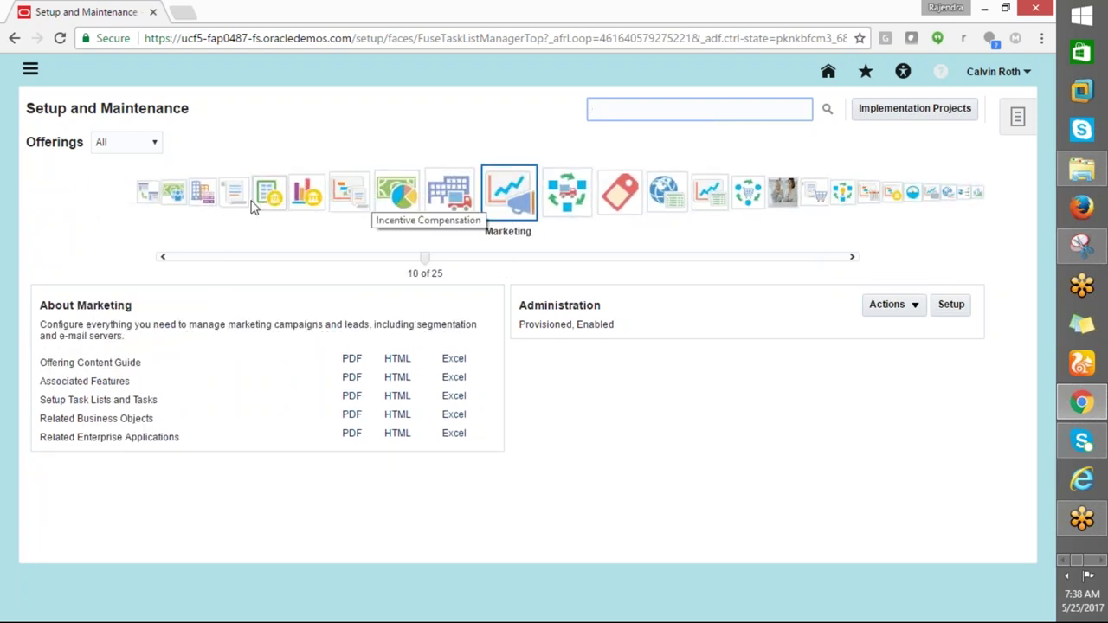
click(270, 205)
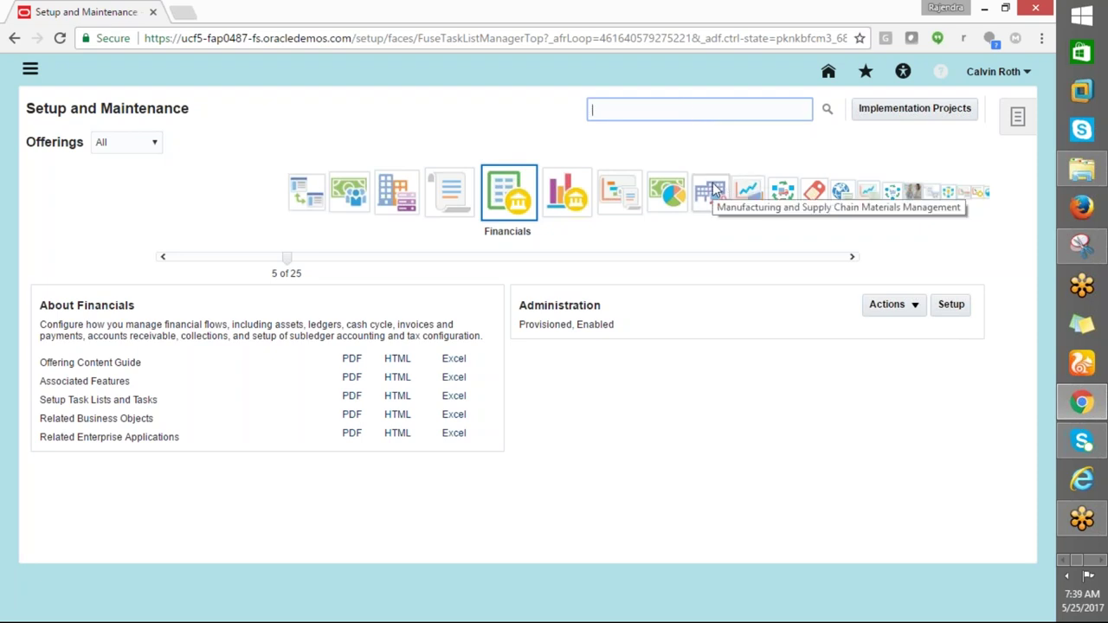
click(878, 118)
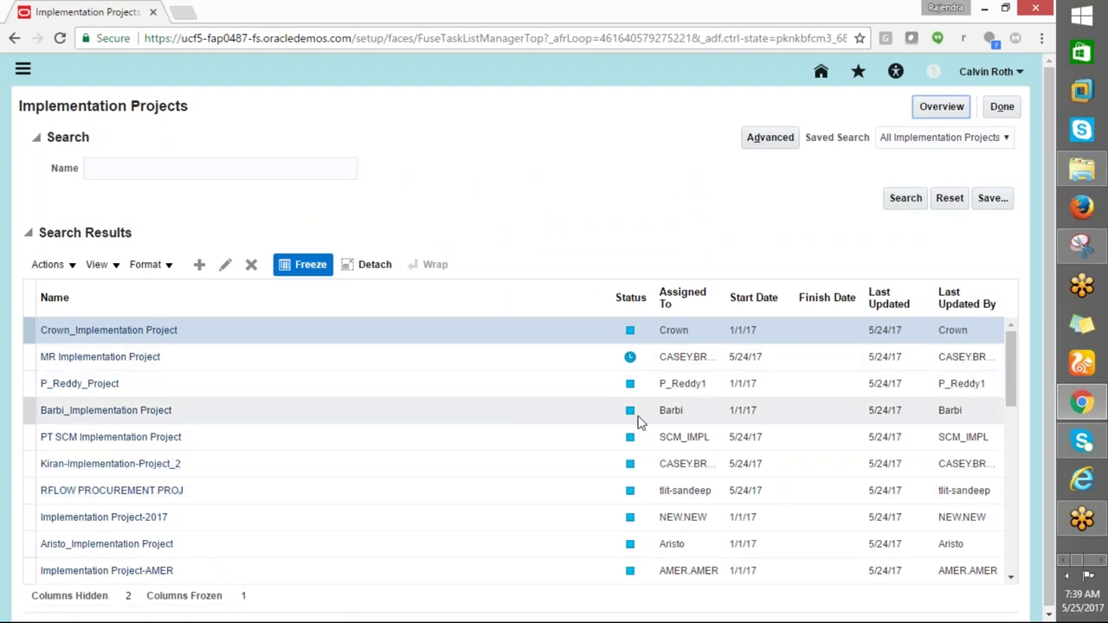
Scroll the Search Results table and open Implementation Project-6.
scroll(982, 379, down, 5)
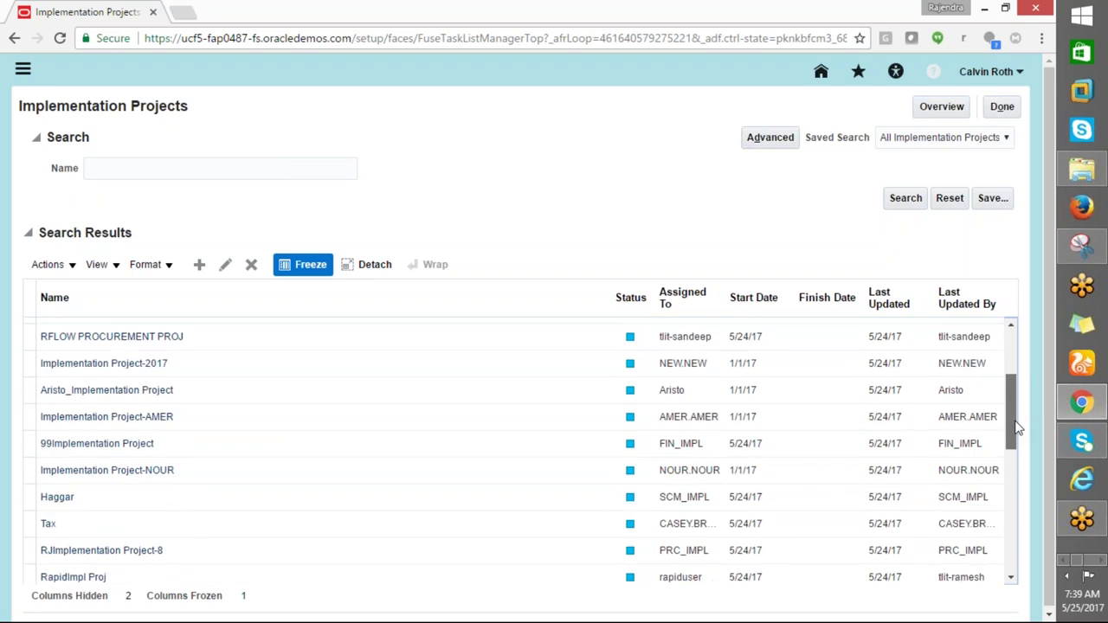
drag(1020, 466, 1038, 556)
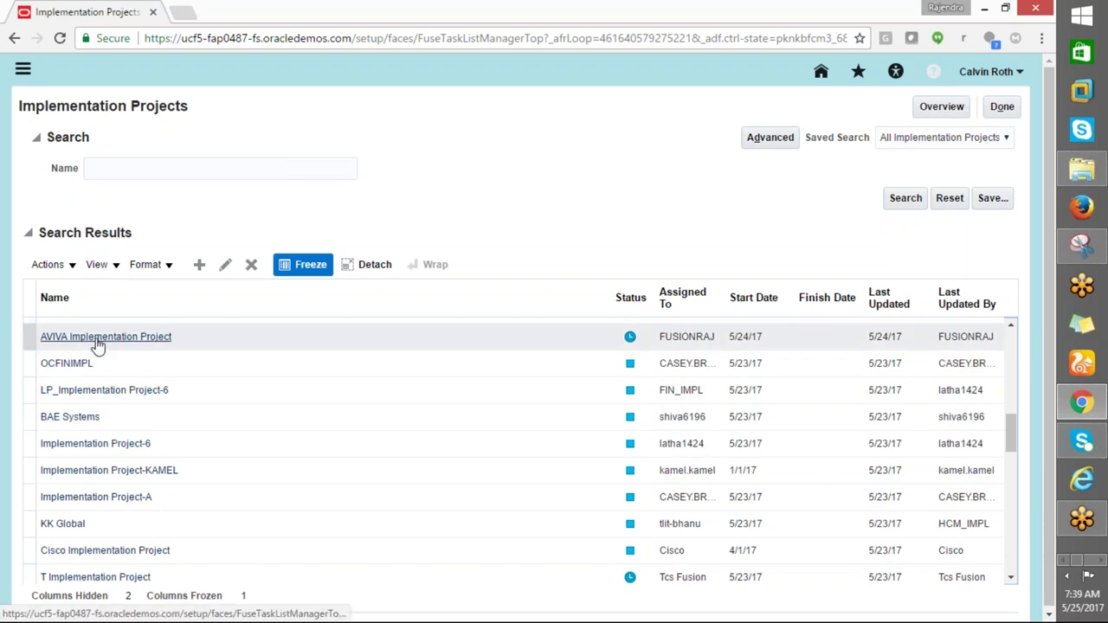
click(96, 444)
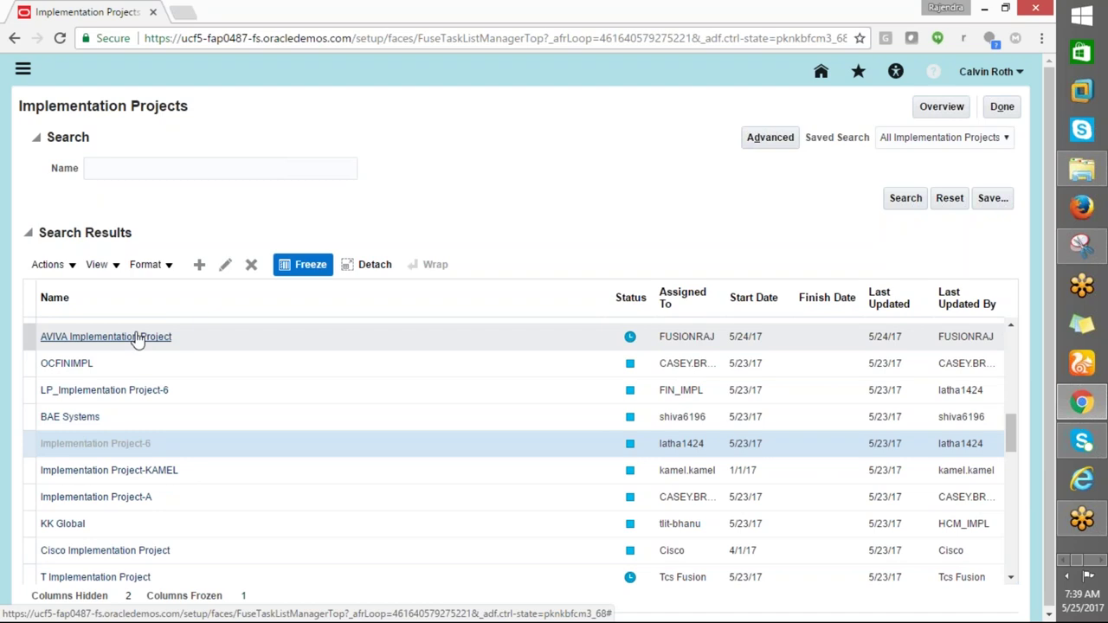
Find 'manage legal address' in the project, launch Manage Legal Addresses, and dismiss the permission error.
click(146, 303)
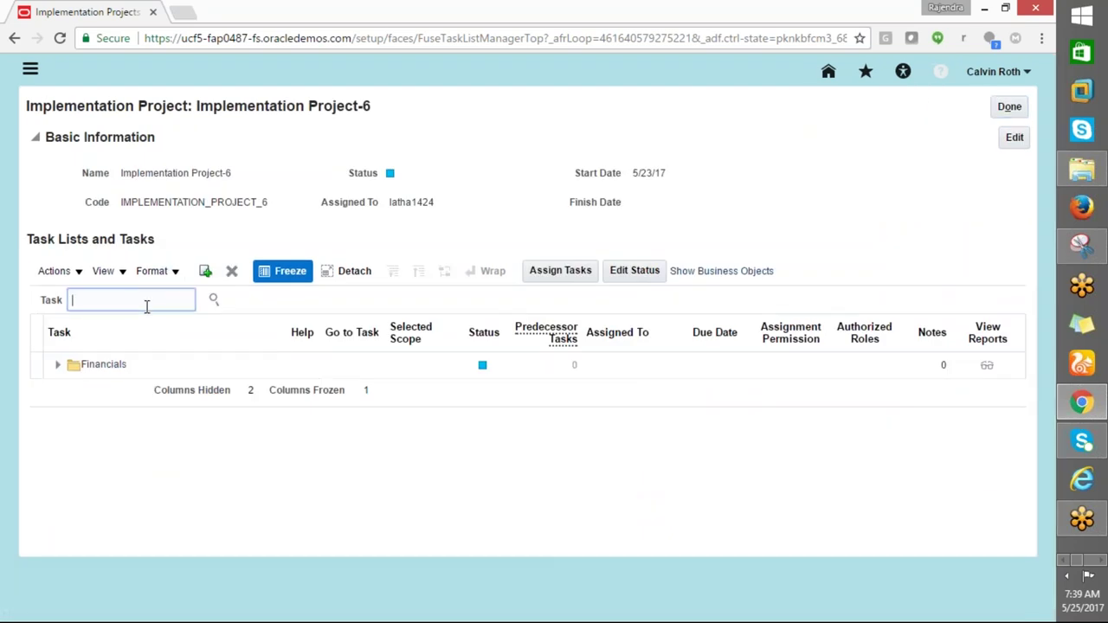
text(manage legal address)
click(213, 299)
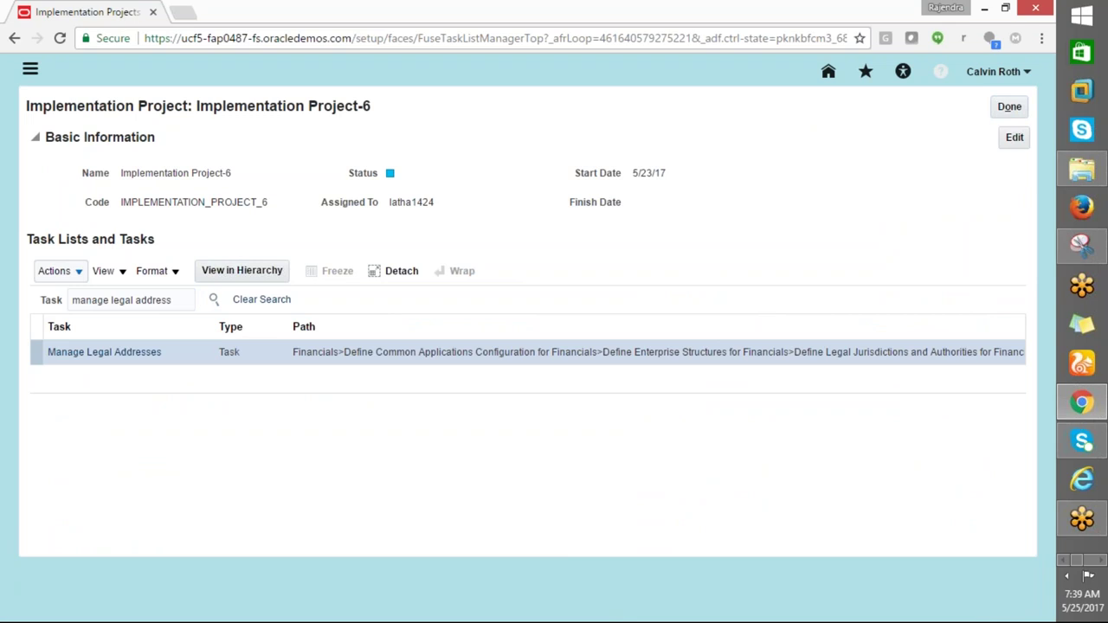
click(156, 353)
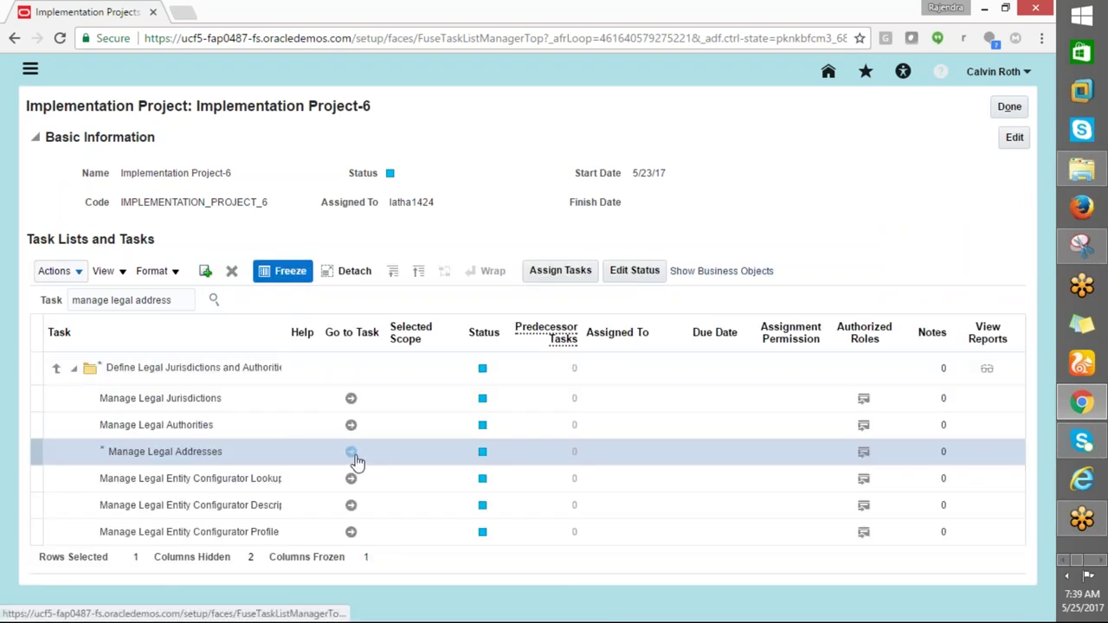
click(350, 452)
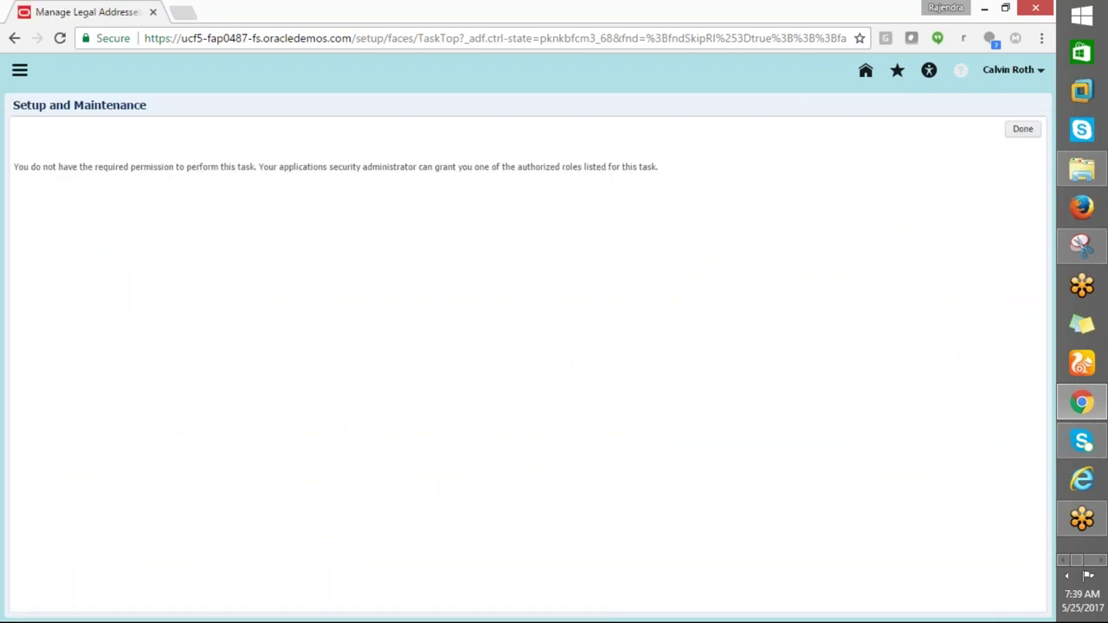
click(1023, 128)
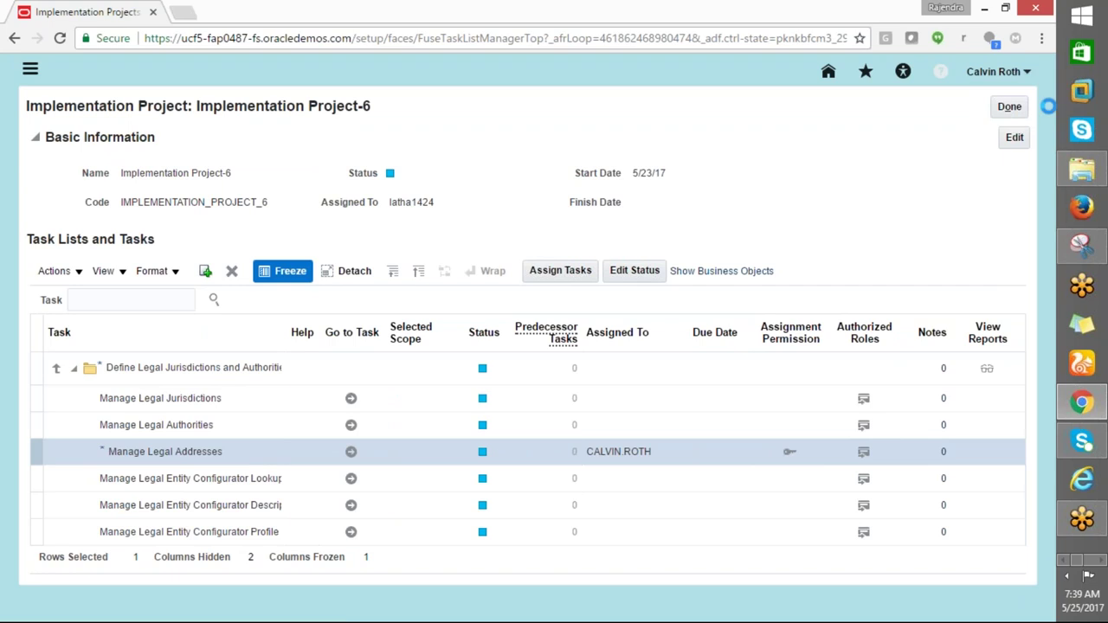
Cycle through the open windows to reach the Procurement & SCM workbook.
click(1099, 562)
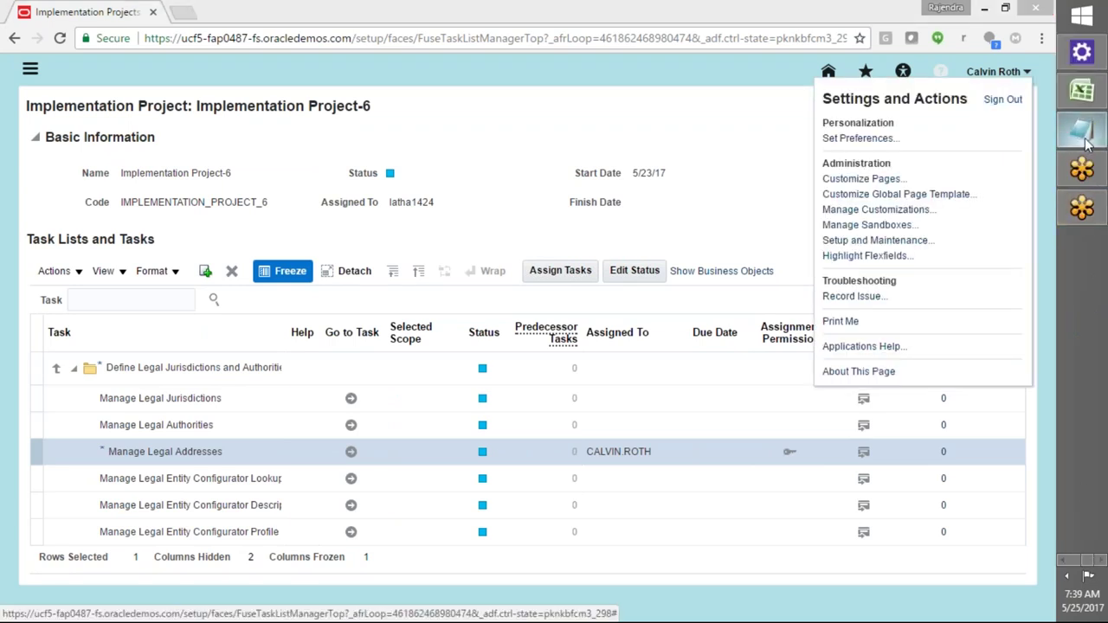
click(1085, 144)
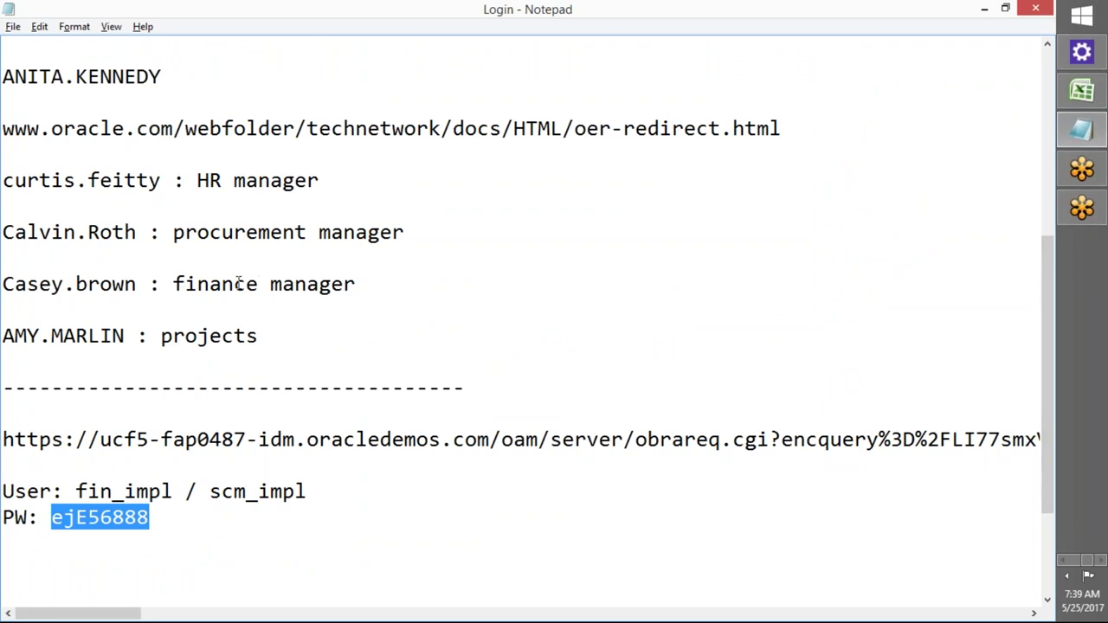
key(alt+Tab)
key(alt+Tab)
key(alt+Tab)
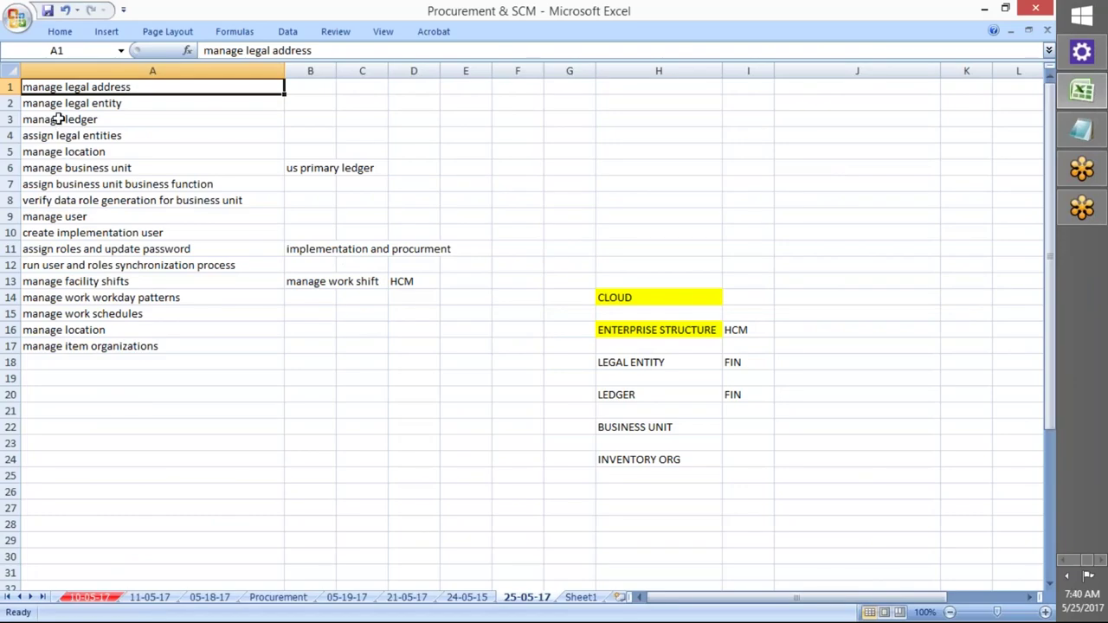
Fill cells A1:A4 with light green from the Home tab's Fill Color palette.
click(60, 117)
click(65, 91)
drag(65, 91, 61, 135)
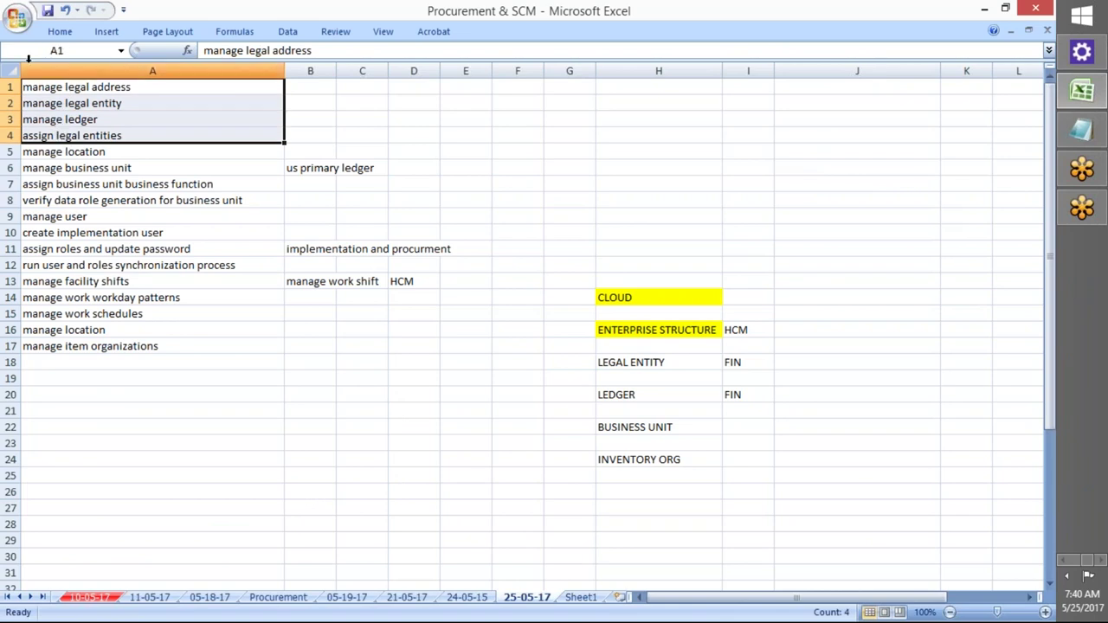
click(53, 32)
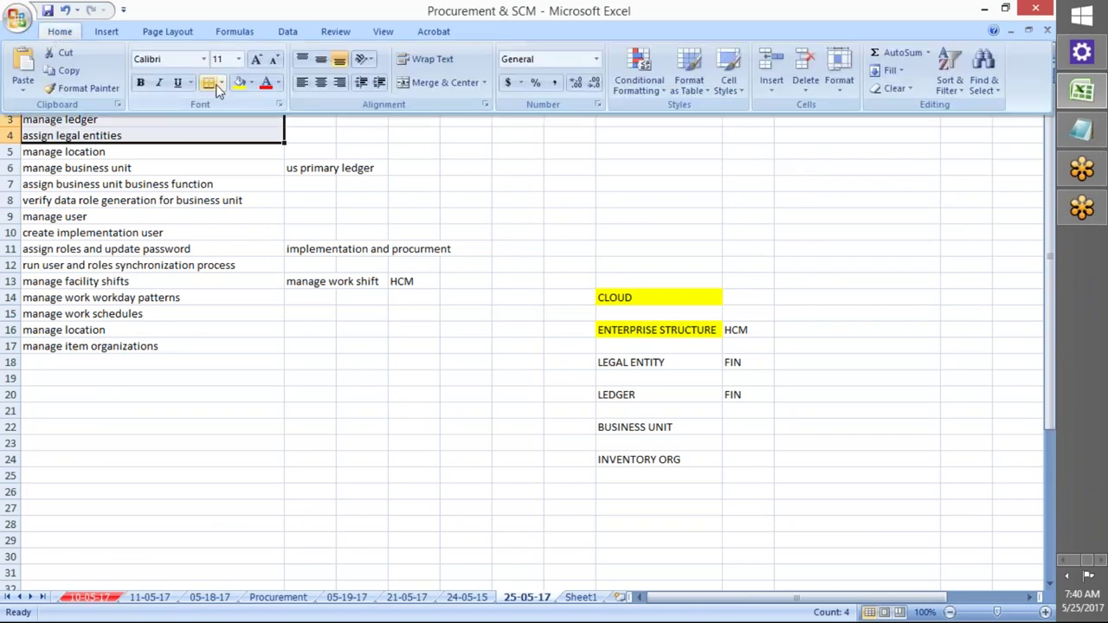
click(251, 82)
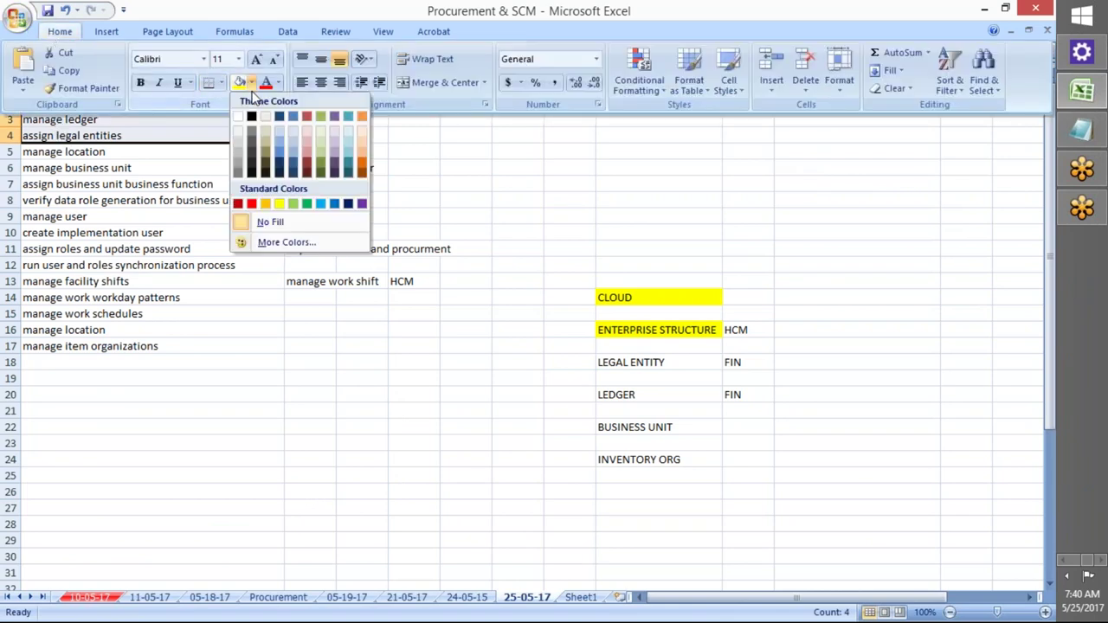
click(293, 203)
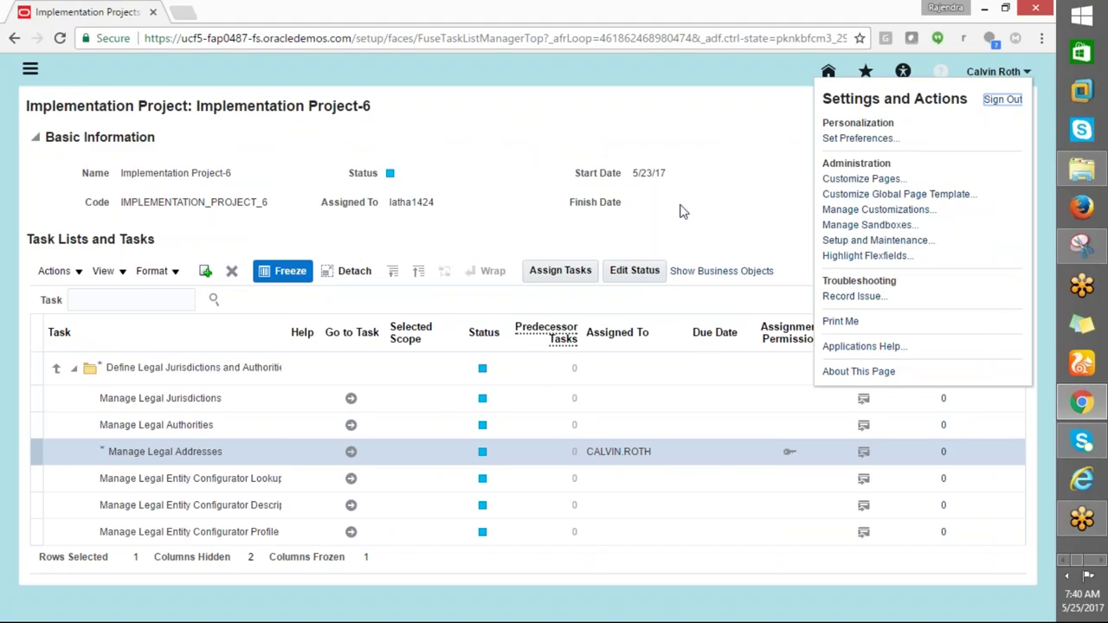
Sign out of the procurement manager's session and copy the finance manager's user name from the Login notes.
click(997, 102)
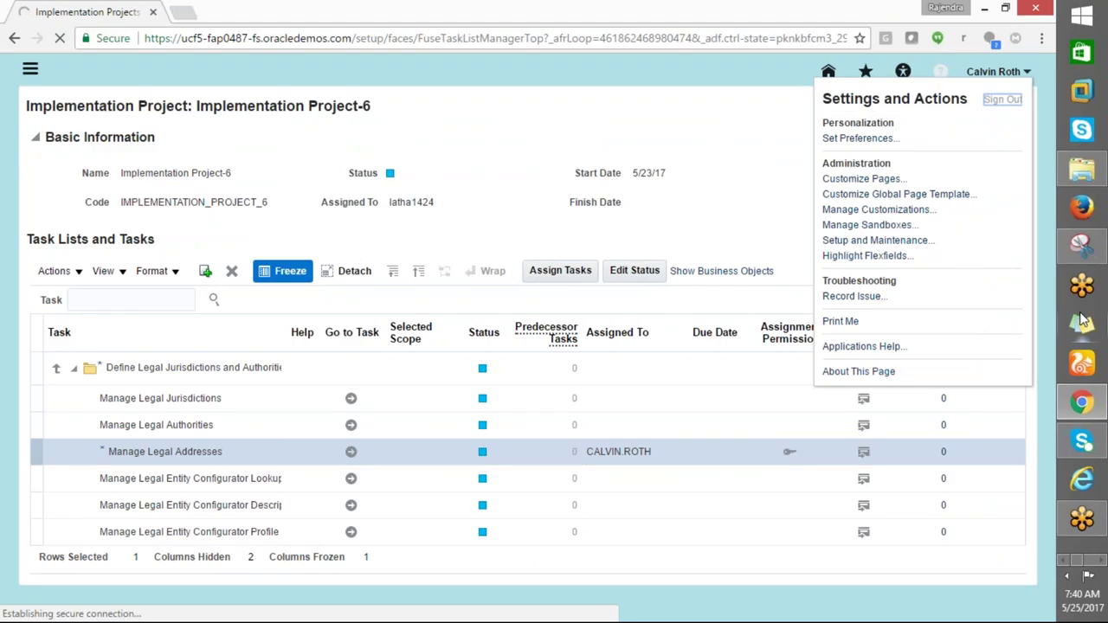
click(1098, 561)
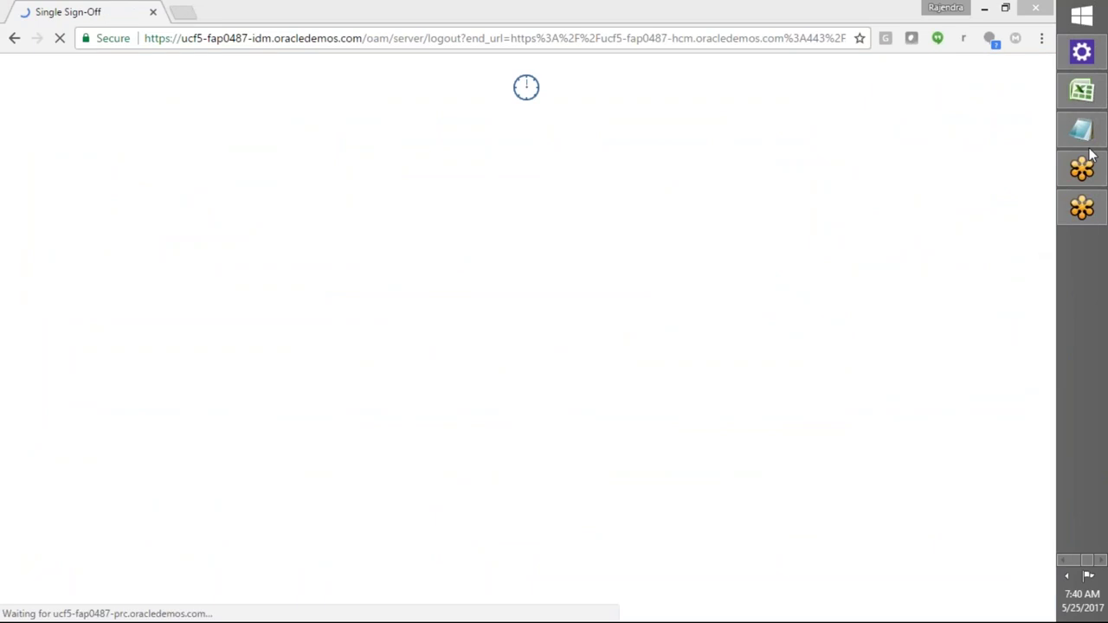
click(1082, 130)
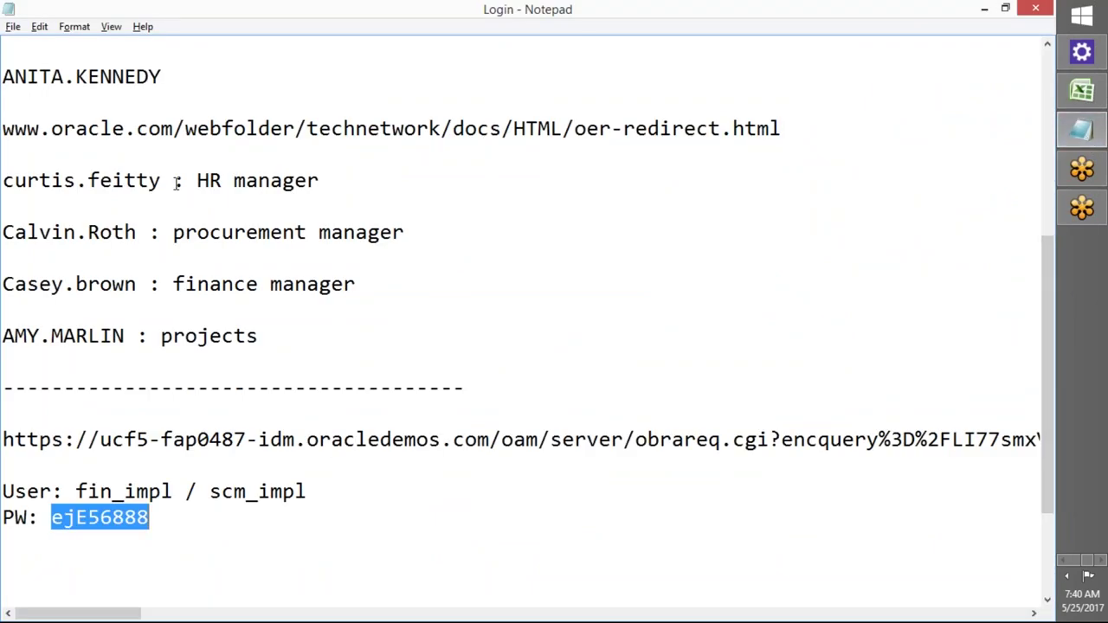
drag(137, 284, 5, 284)
key(ctrl+c)
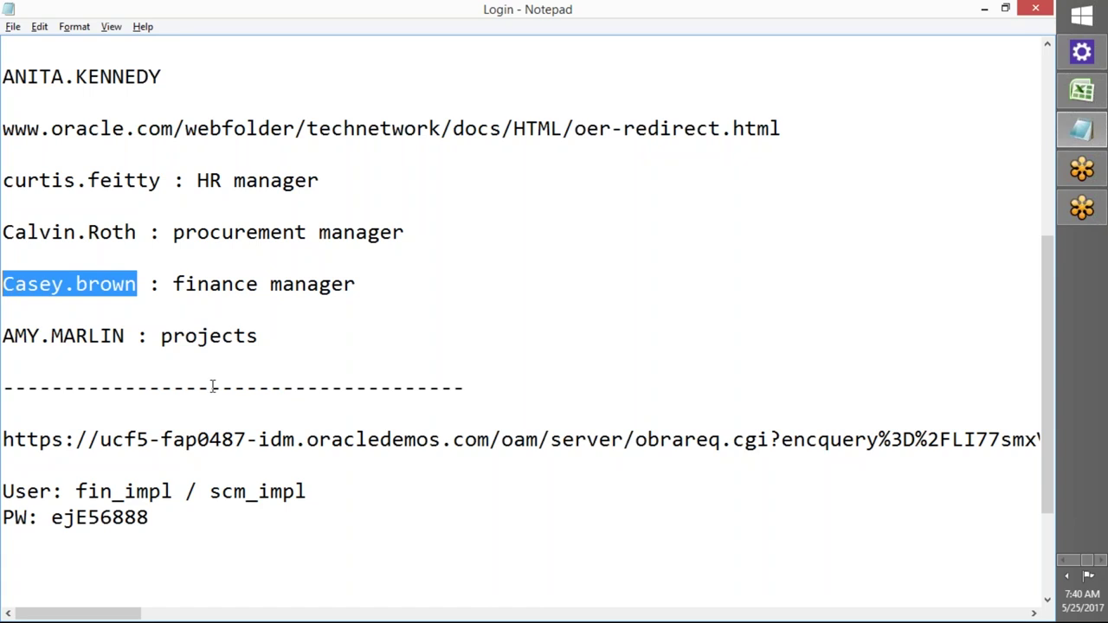
key(alt+Tab)
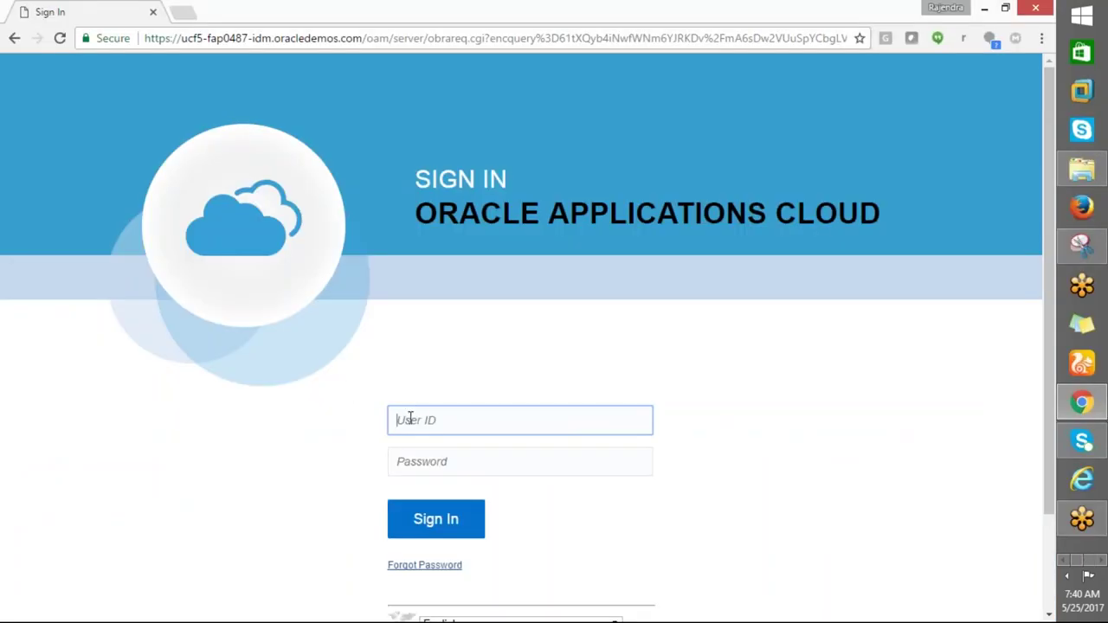
Enter the finance manager's user ID, then select the stored password in the Login notes.
key(ctrl+v)
click(410, 472)
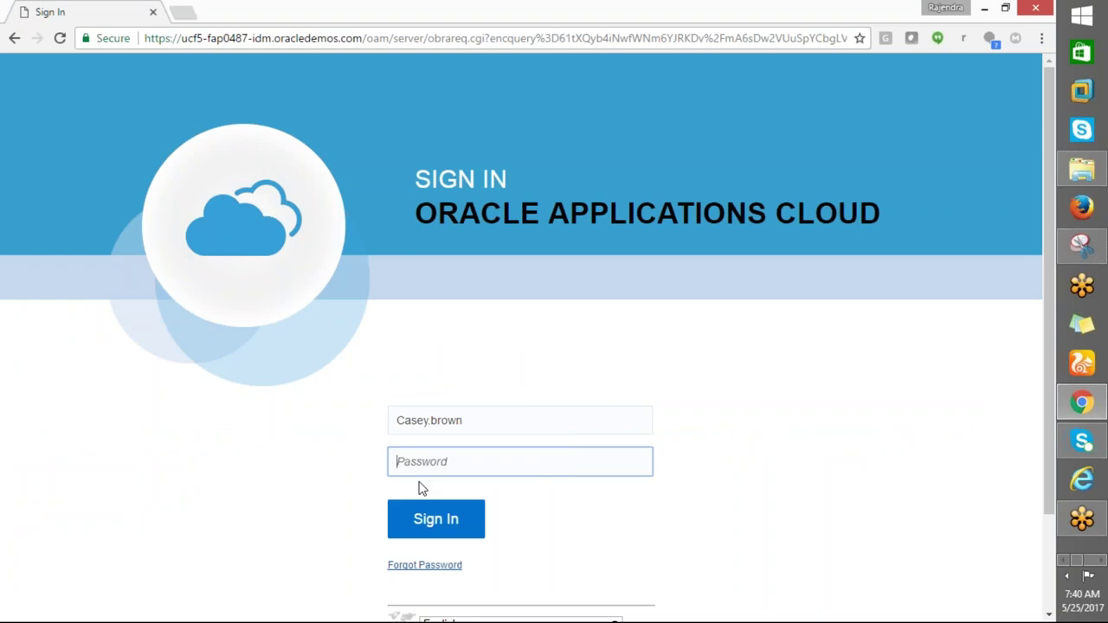
key(alt+Tab)
drag(147, 517, 51, 518)
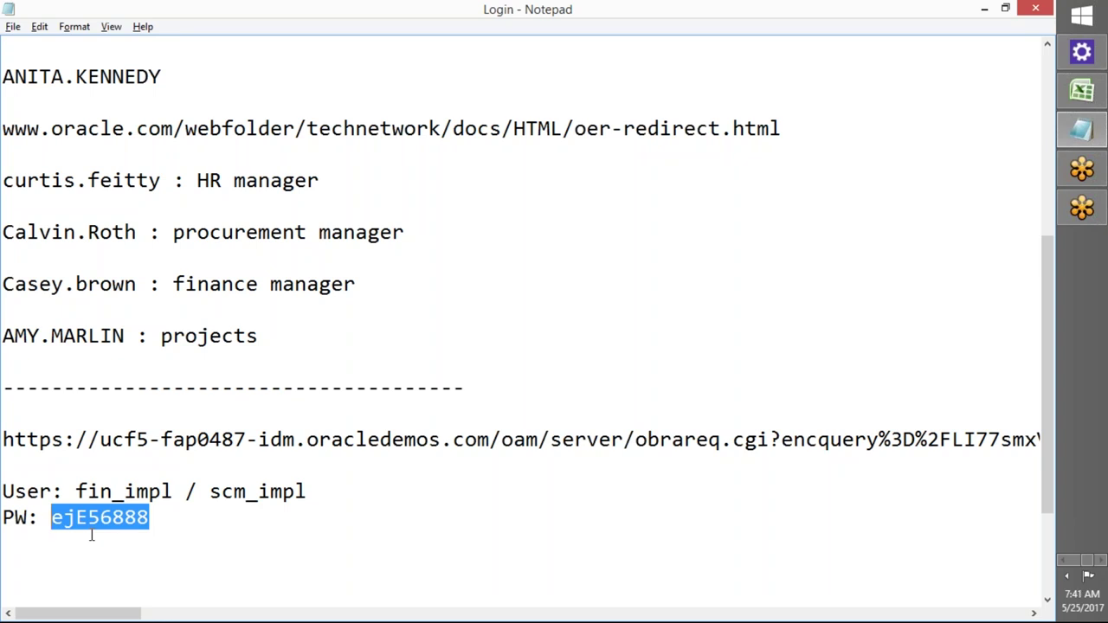
Return from the Login notes to the Chrome sign-in page.
key(alt+Tab)
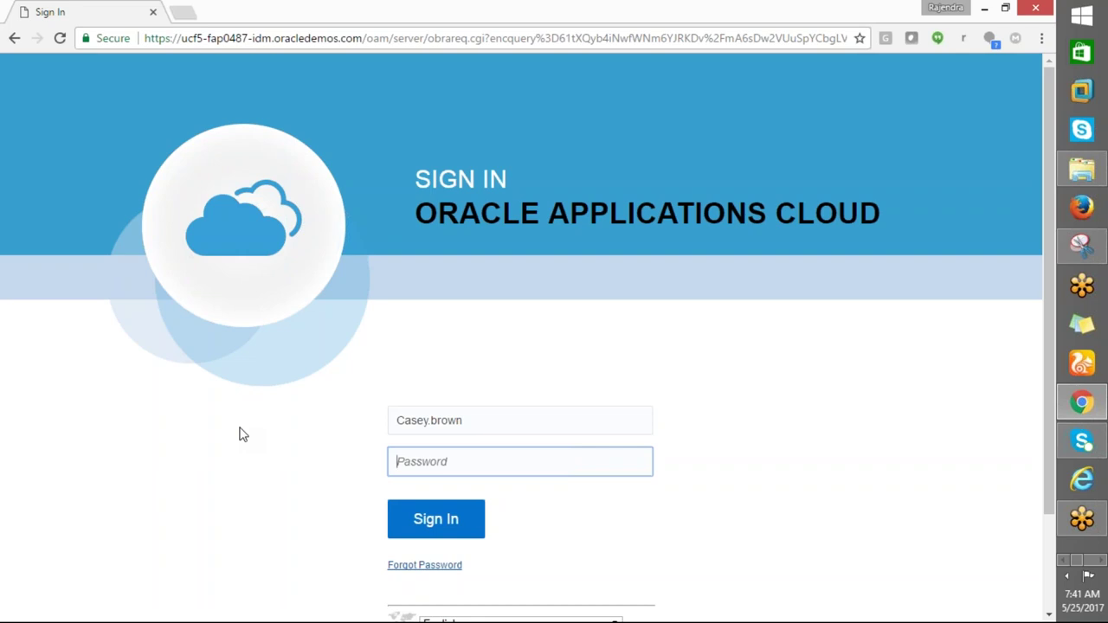
Paste the finance manager's password and sign in.
key(alt+Tab)
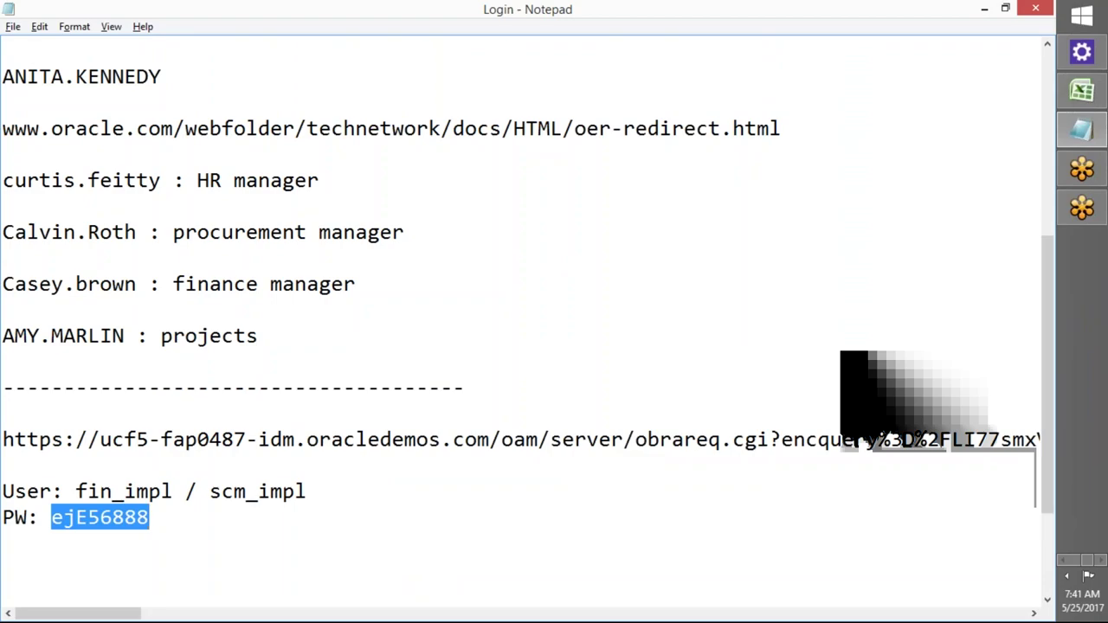
key(alt+Tab)
key(alt+Tab)
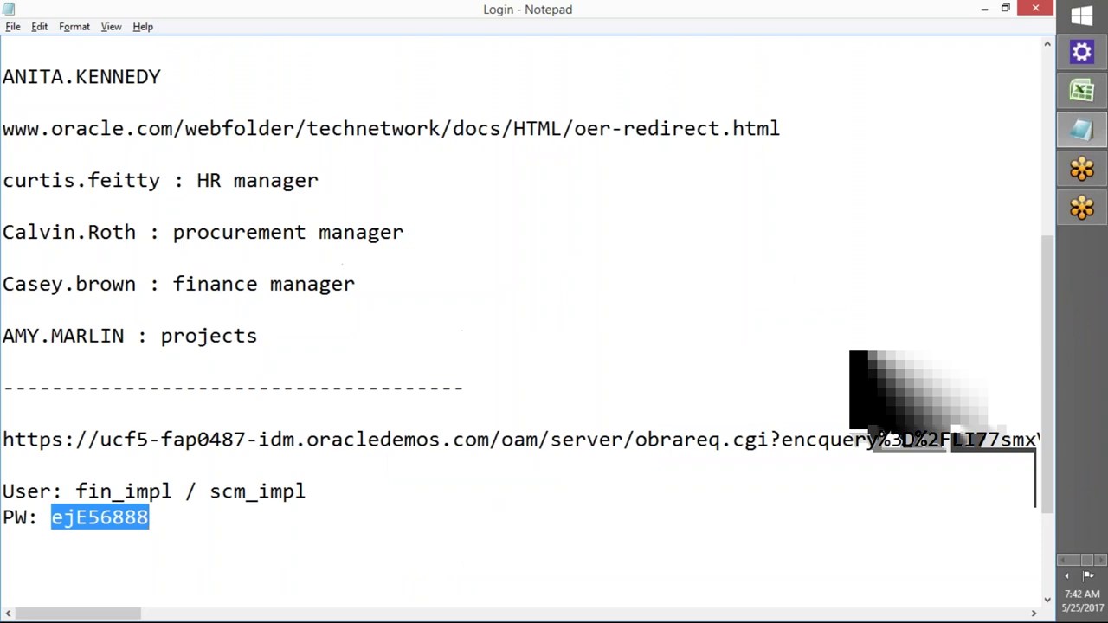
key(alt+Tab)
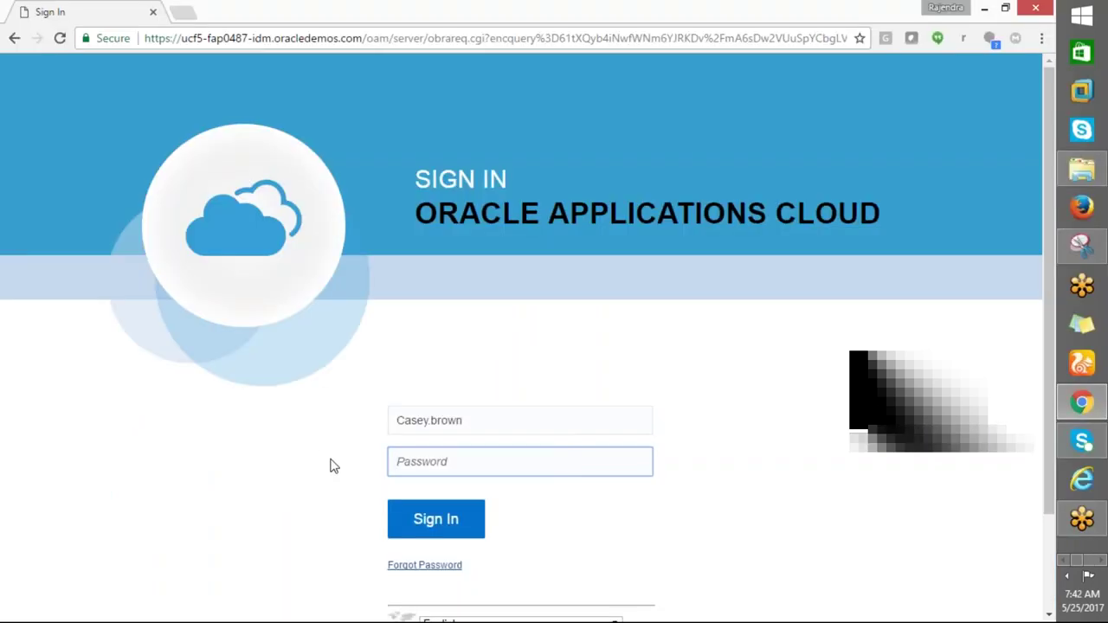
key(ctrl+v)
click(424, 529)
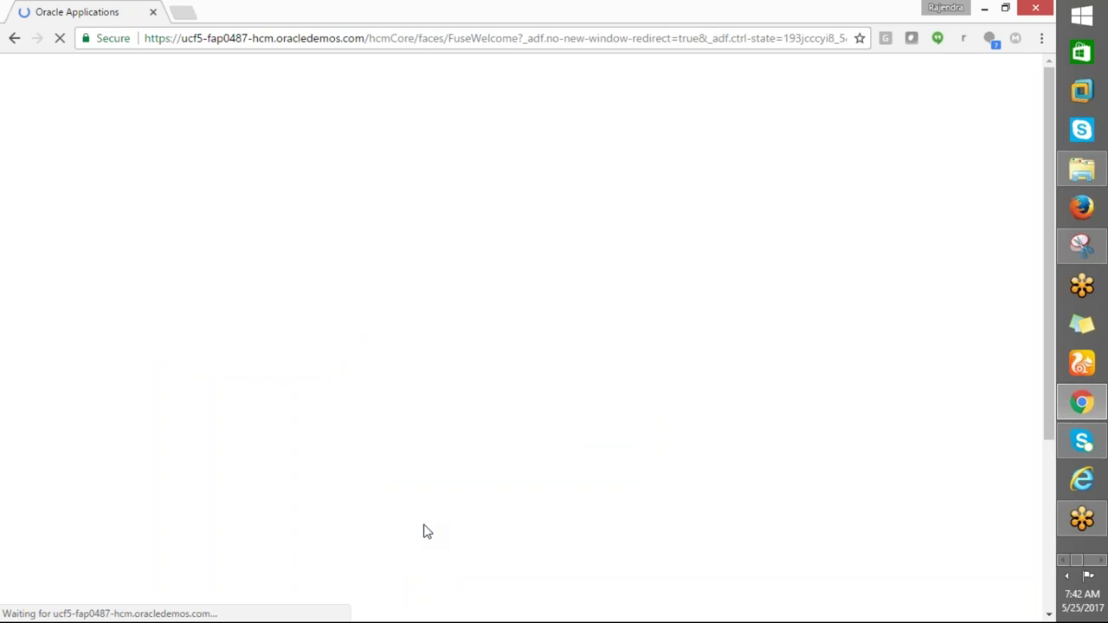
Copy the 'manage legal address' task name from cell A1 of the Excel checklist.
key(alt+Tab)
key(alt+Tab)
key(Tab)
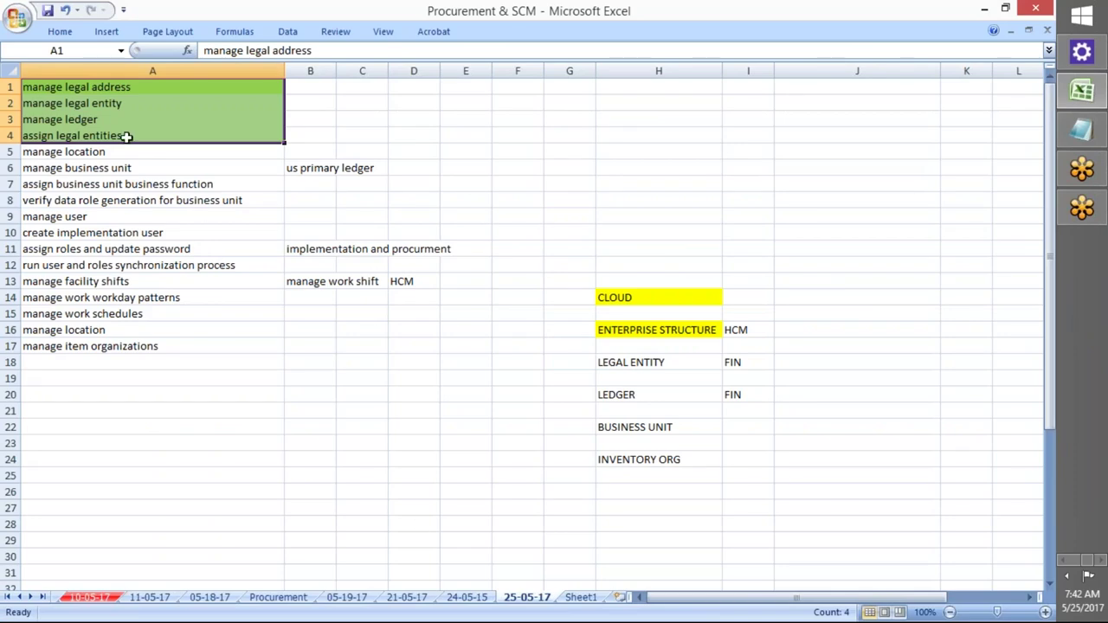
click(102, 89)
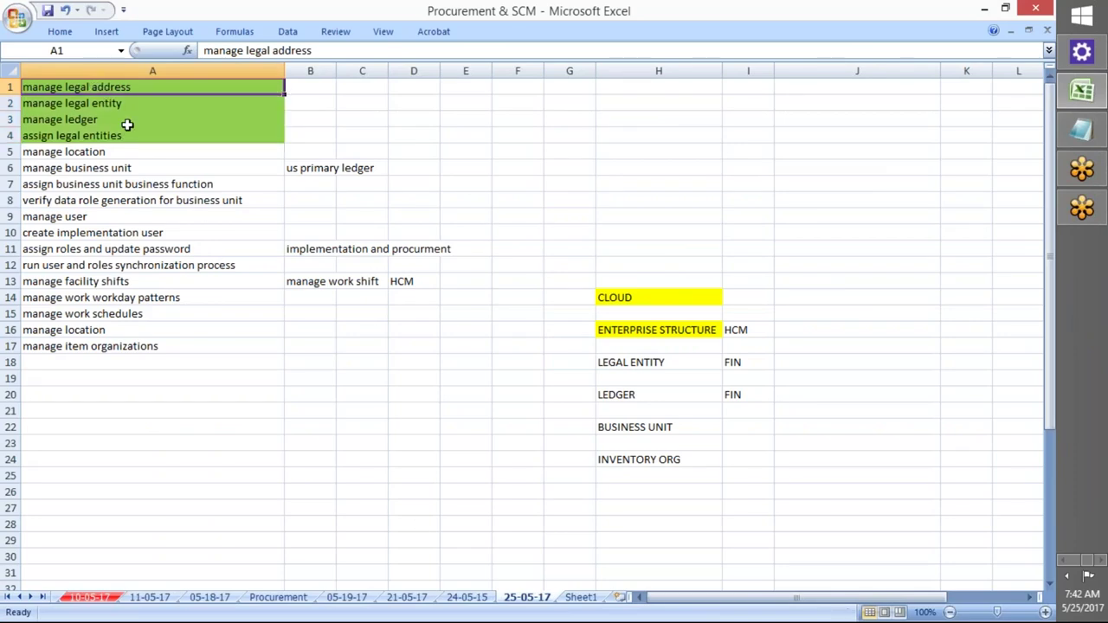
key(ctrl+c)
key(alt+Tab)
key(alt+Tab)
key(Tab)
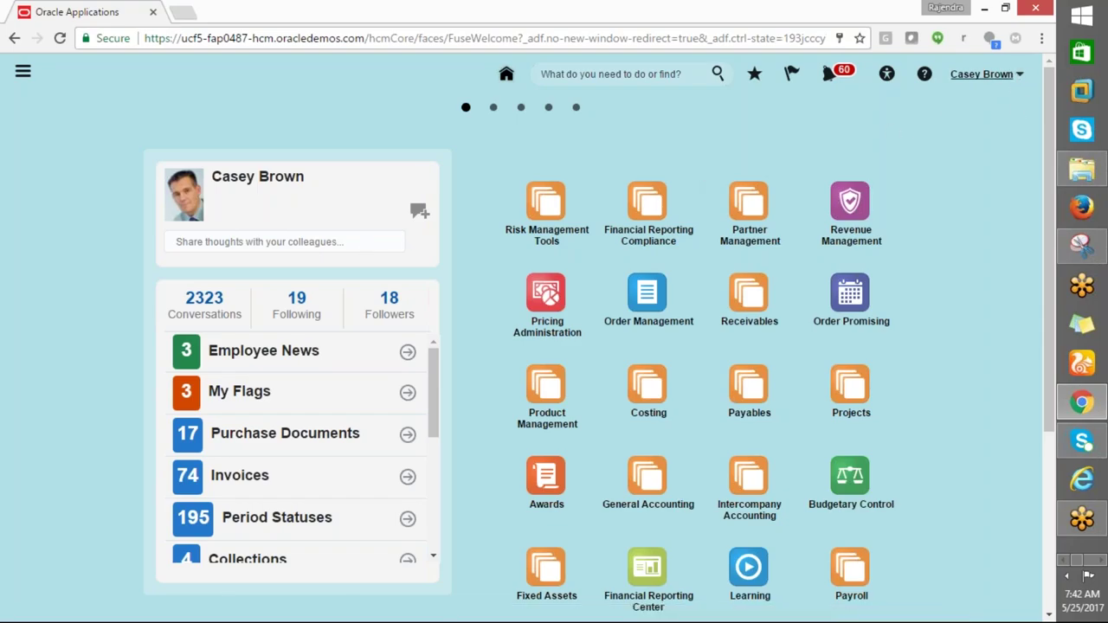
Open Setup and Maintenance, show the Financials offering, and start a task search.
click(1021, 77)
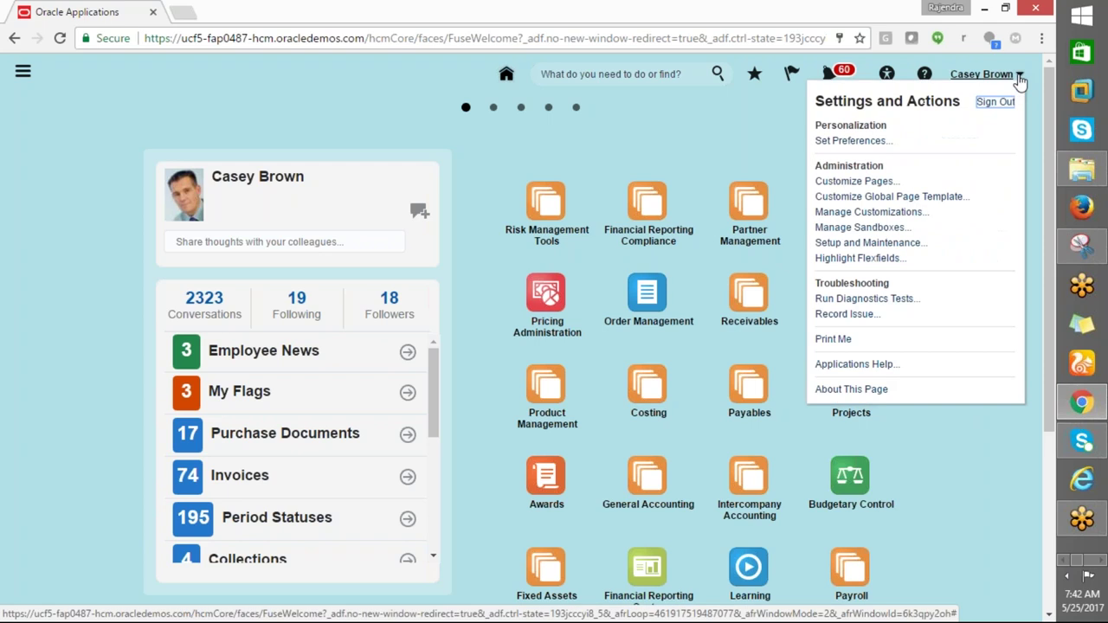
click(834, 245)
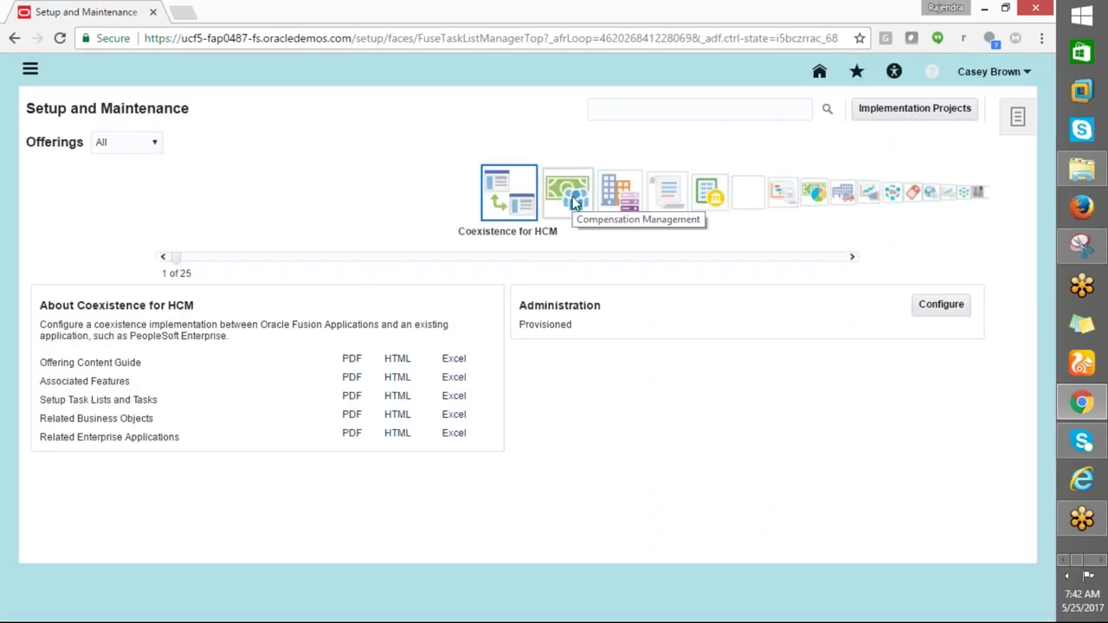
click(668, 192)
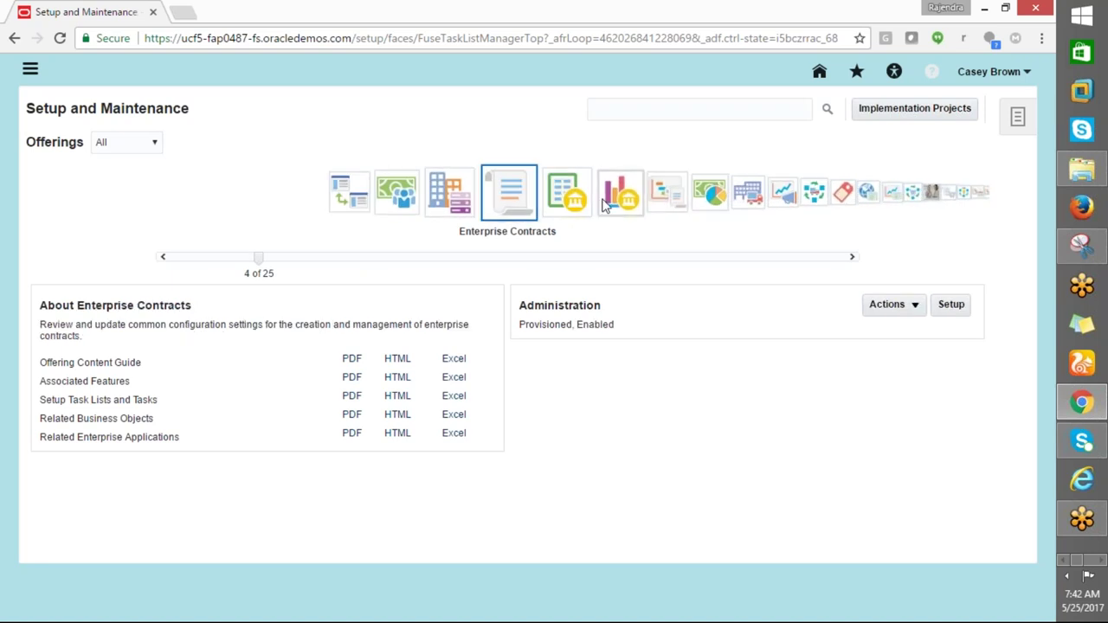
click(567, 192)
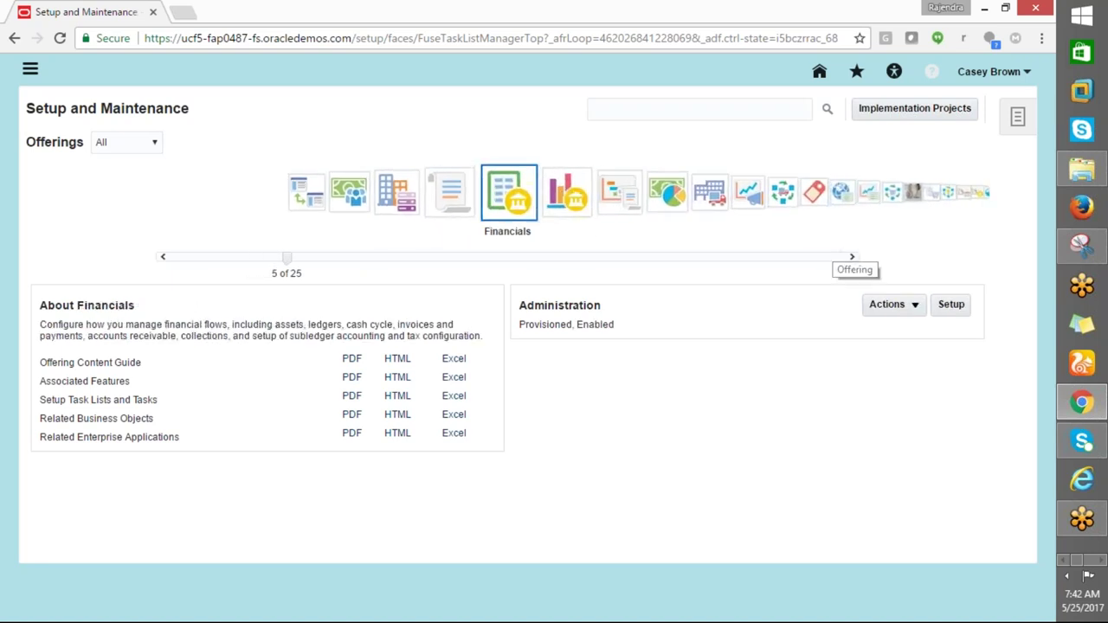
click(727, 111)
Search setup tasks for 'manage legal address' to list the Manage Legal Addresses task.
text(manage legal address)
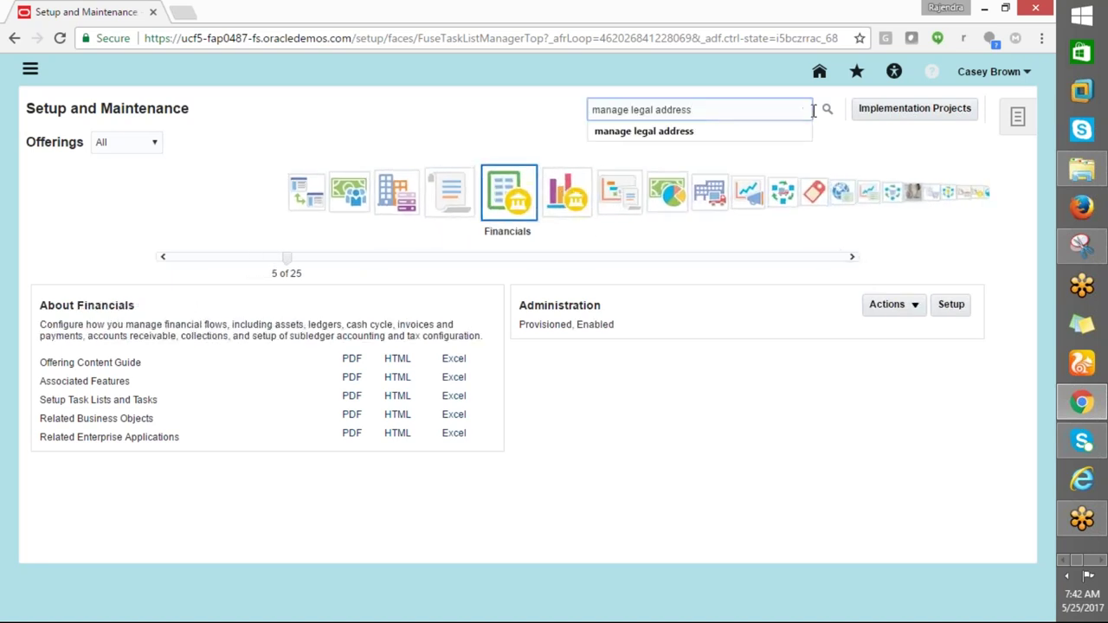
click(826, 109)
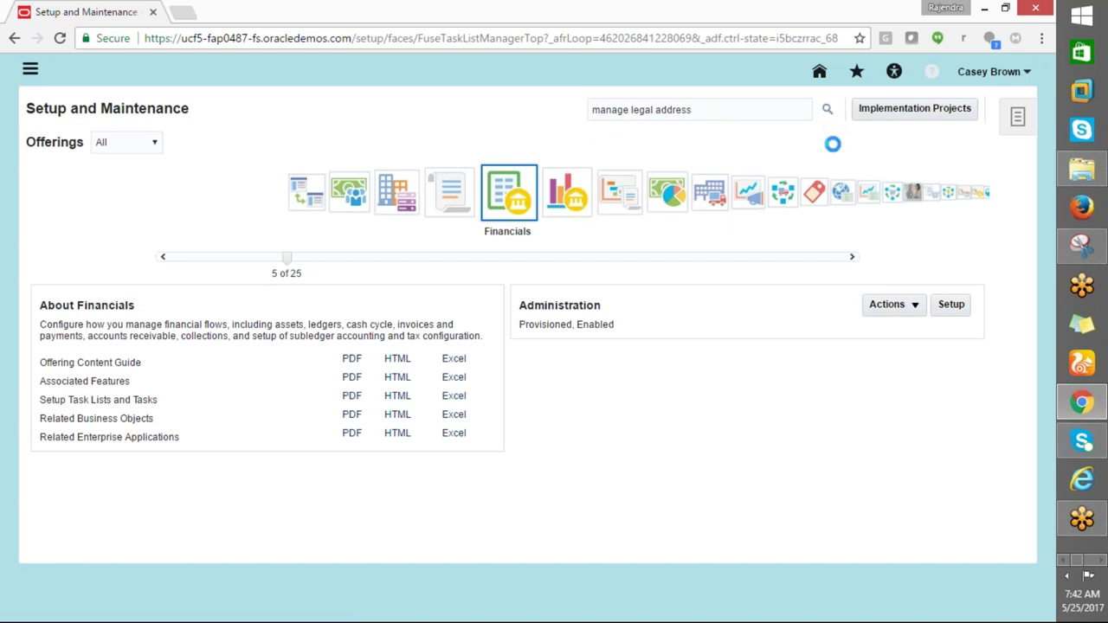
click(719, 204)
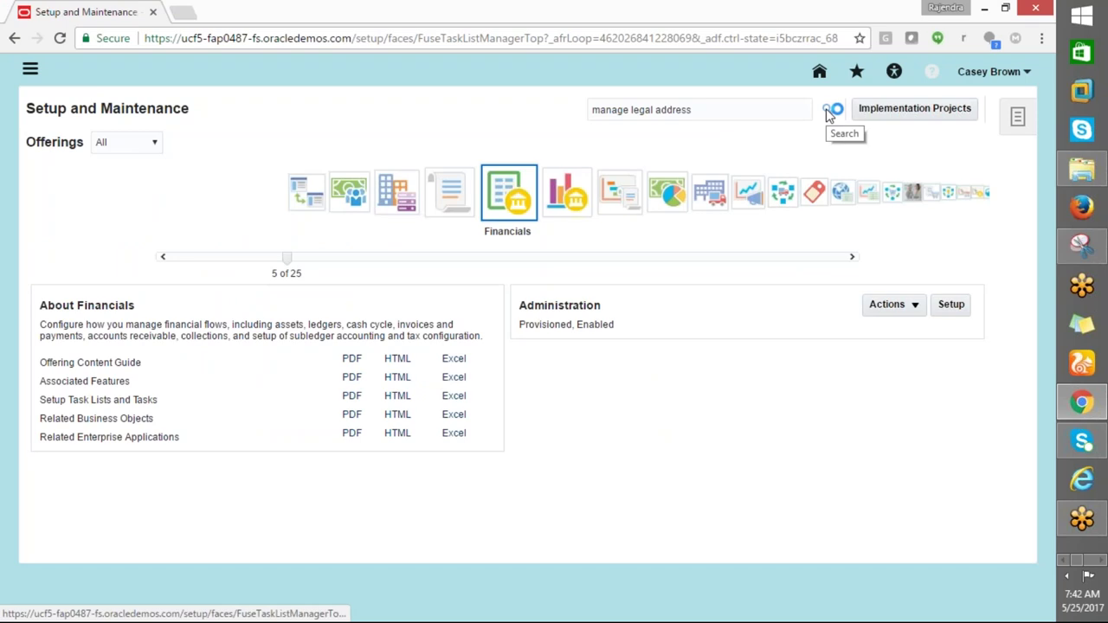
click(828, 115)
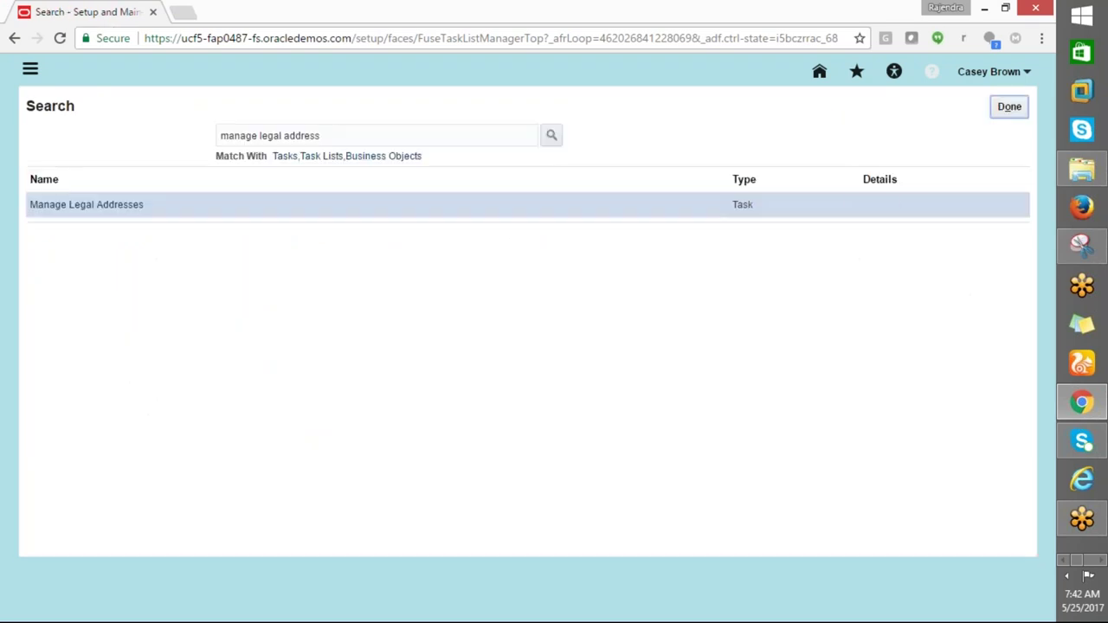
Open the Manage Legal Addresses task and start a new United States location.
click(61, 208)
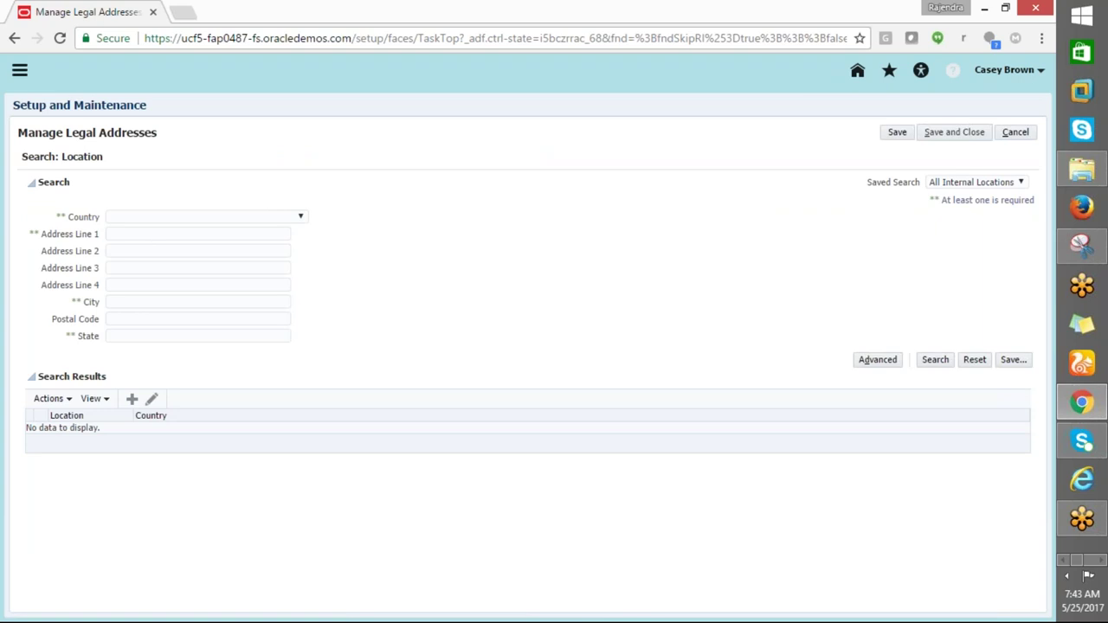
click(132, 398)
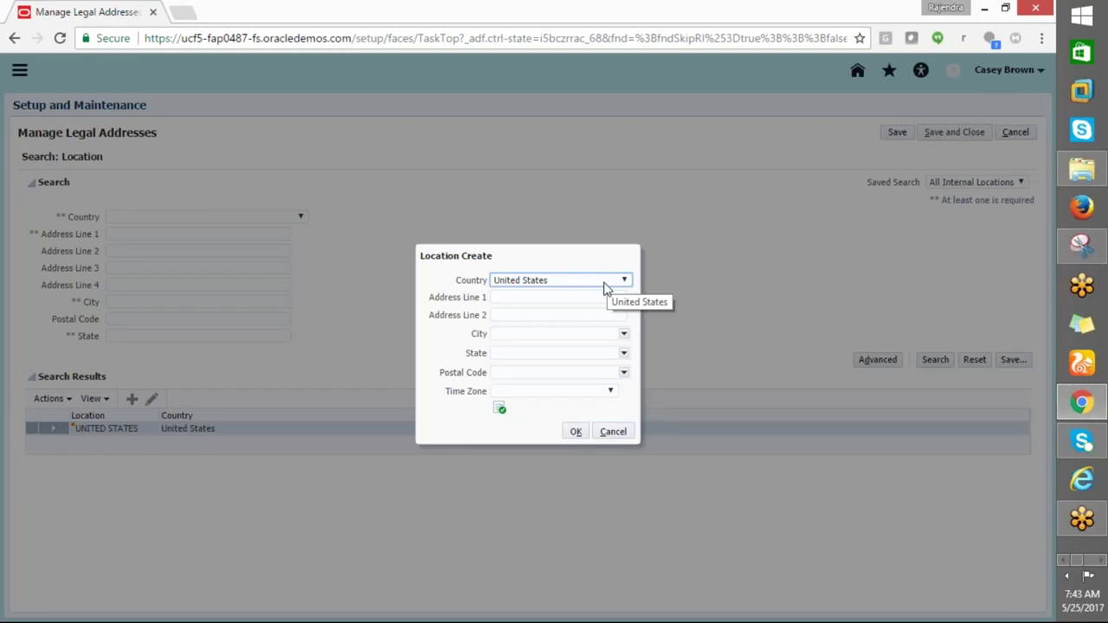
Enter 500 MAIN STREET as the first address line.
click(509, 298)
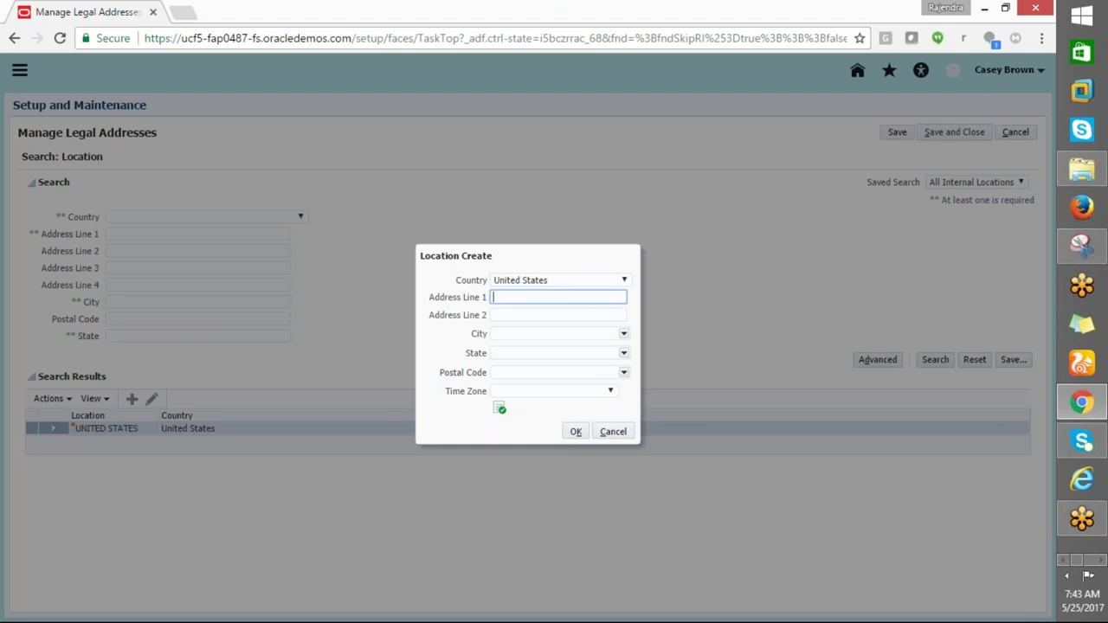
text(MAIN)
key(BackSpace)
key(BackSpace)
key(BackSpace)
key(BackSpace)
text(5)
key(Tab)
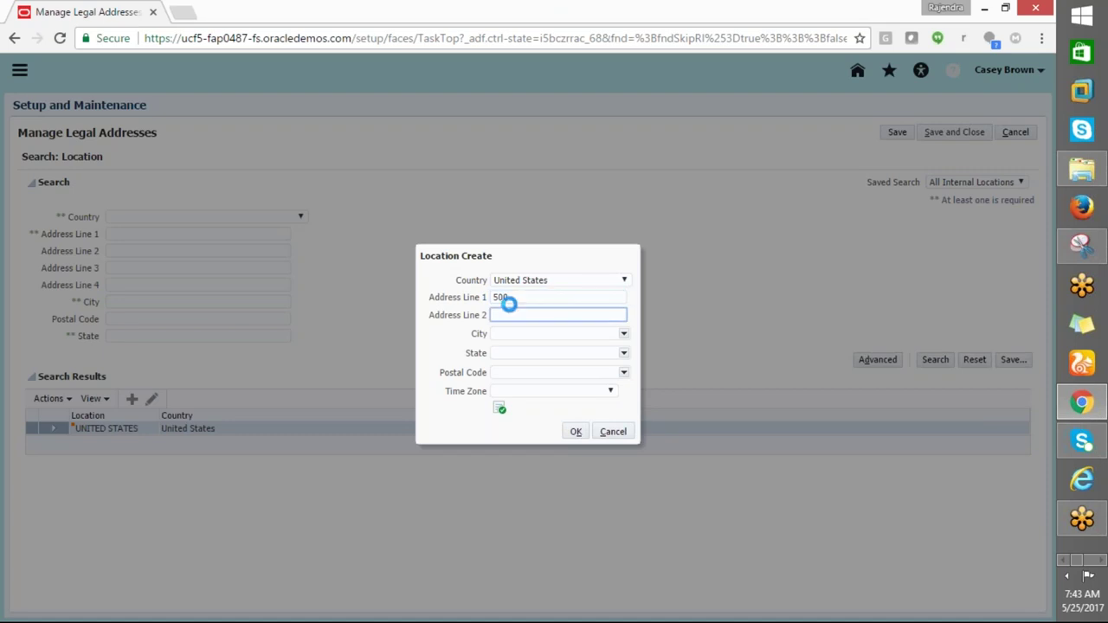
click(523, 297)
text(MAIN STREET)
key(Tab)
key(Tab)
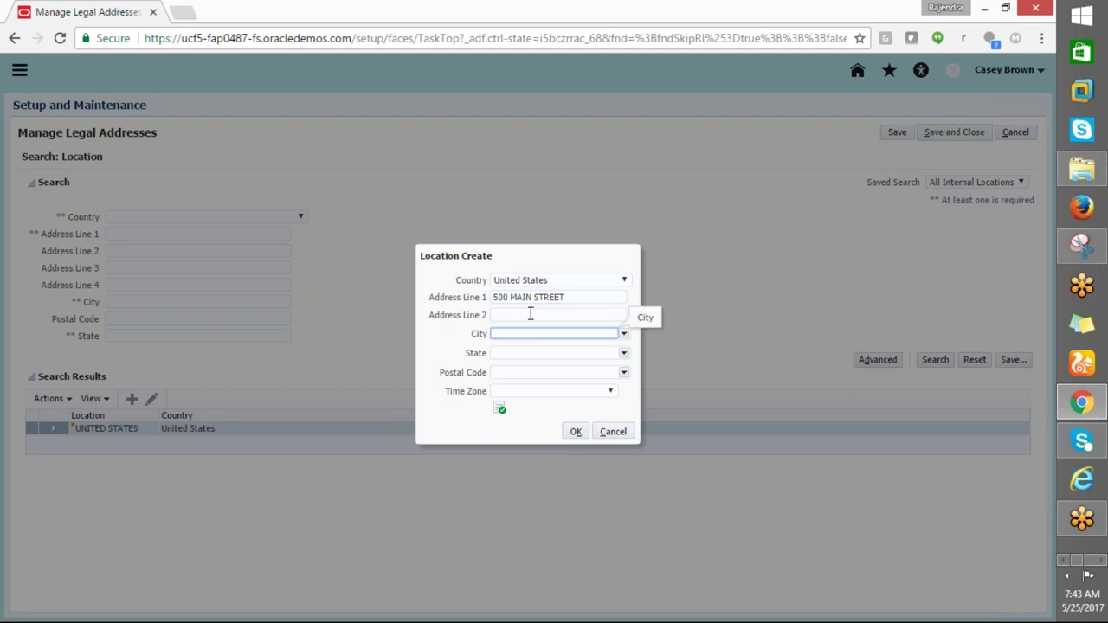
Set the city to New York and the postal code to 10001.
text(NEW YORK)
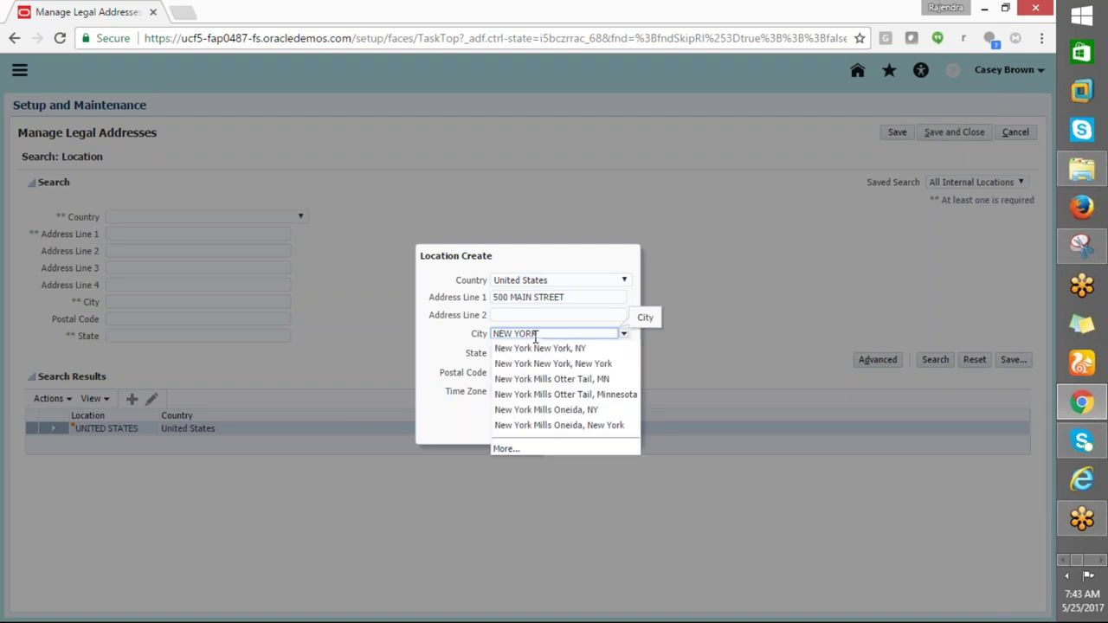
click(536, 348)
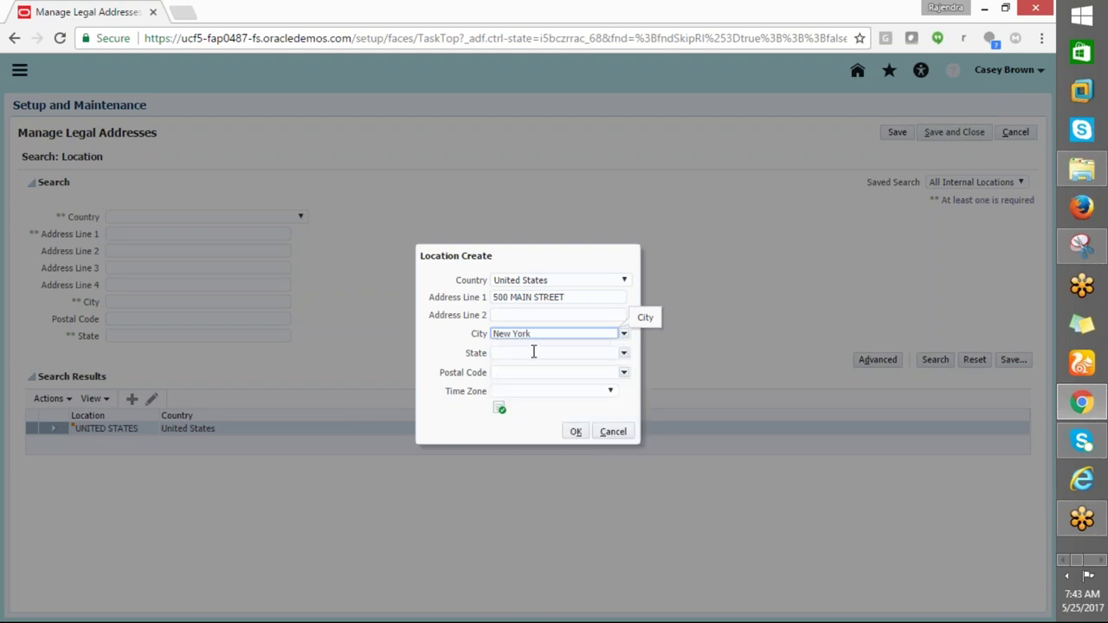
click(518, 364)
text(10001)
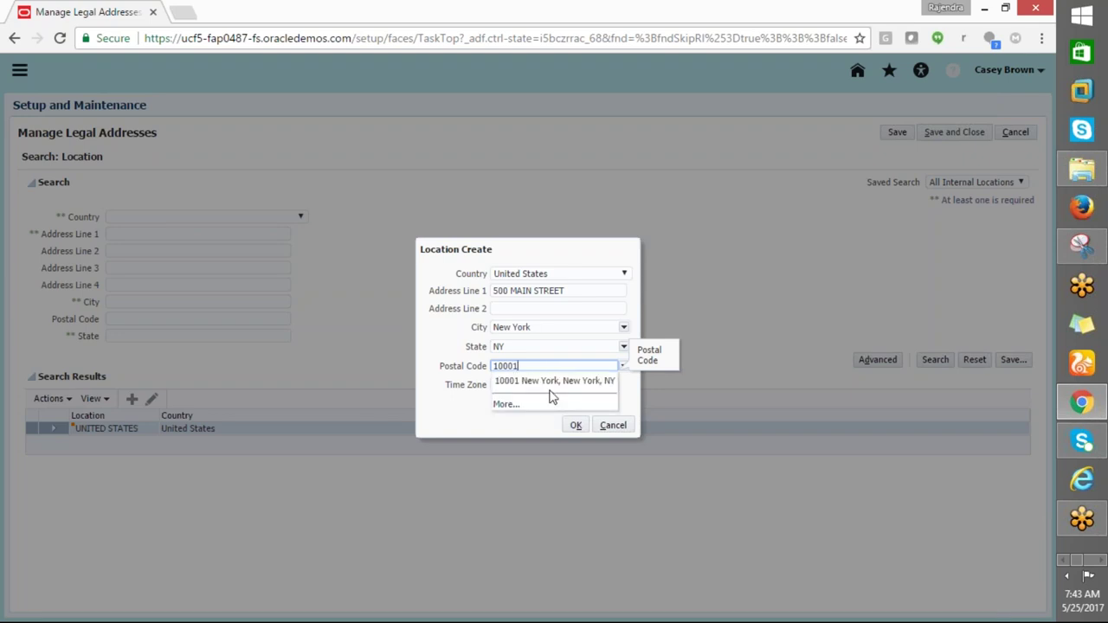
click(545, 382)
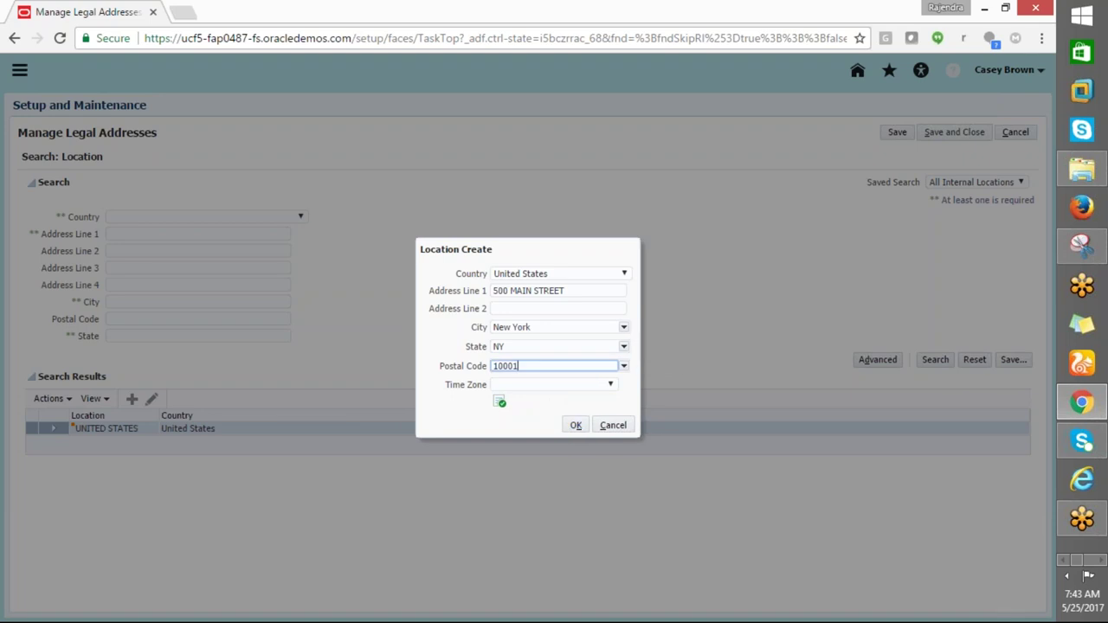
Confirm the location address and save and close the legal address.
click(576, 426)
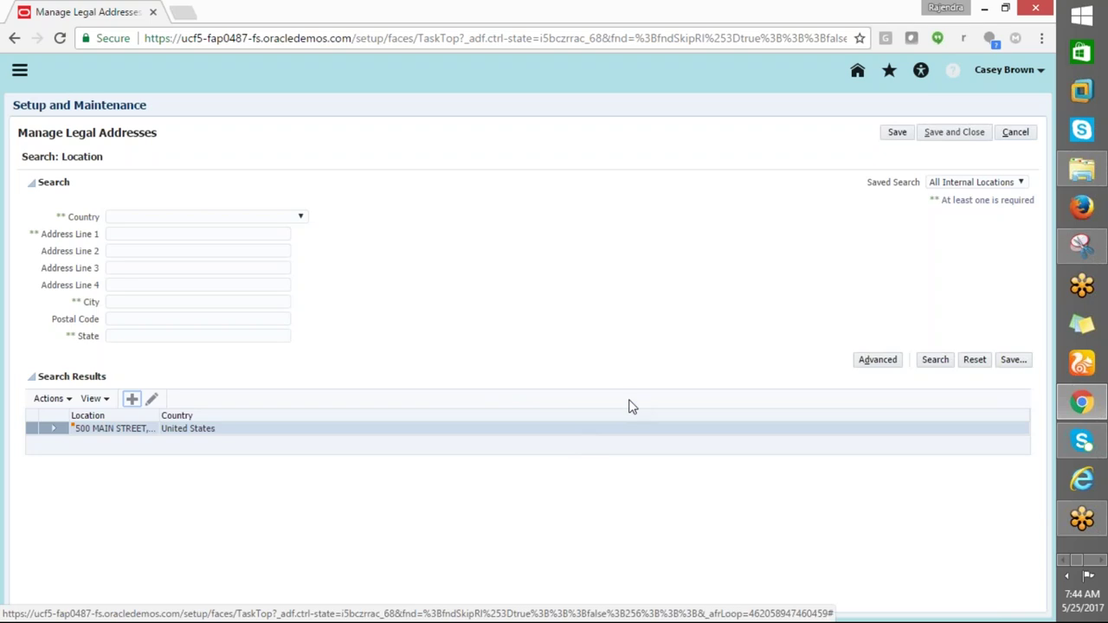
click(952, 134)
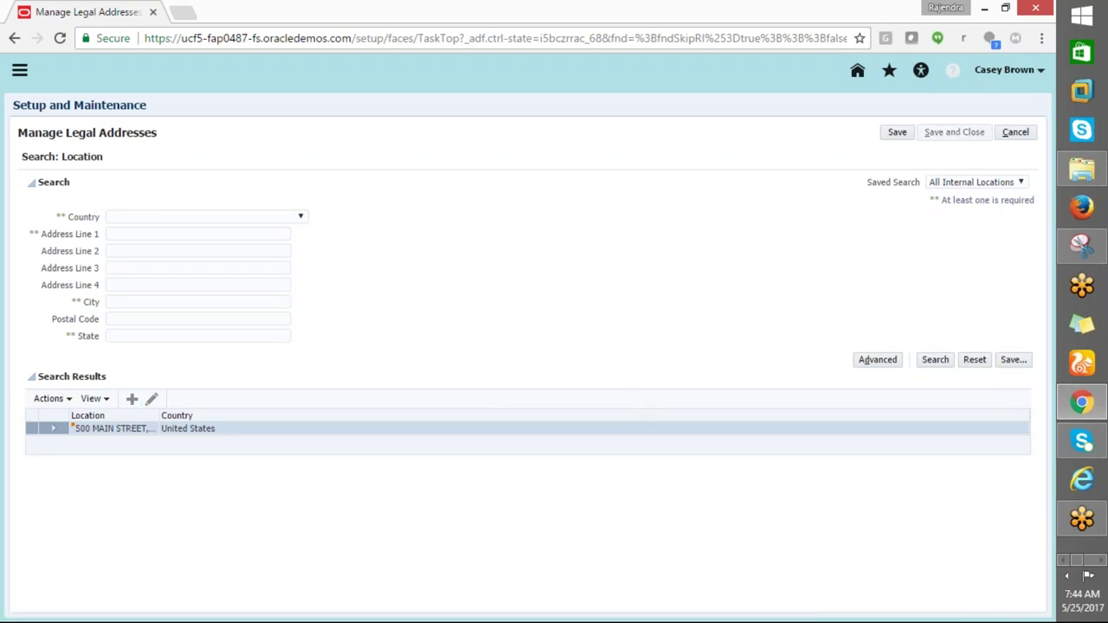
key(alt+Tab)
key(alt+Tab)
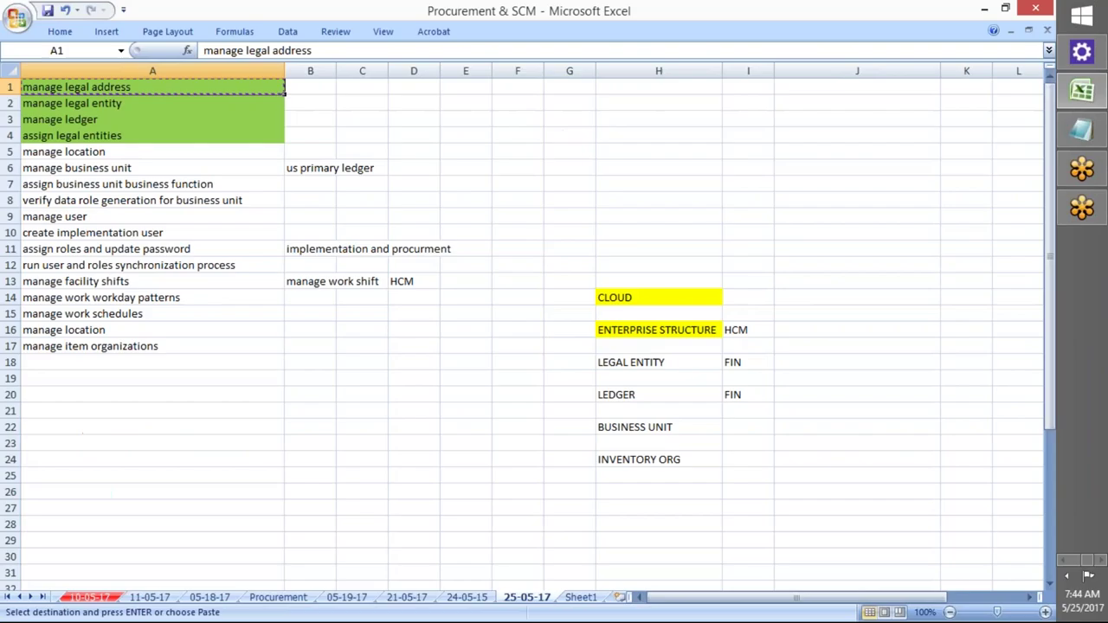
Fill the manage legal address cell A1 yellow.
click(61, 31)
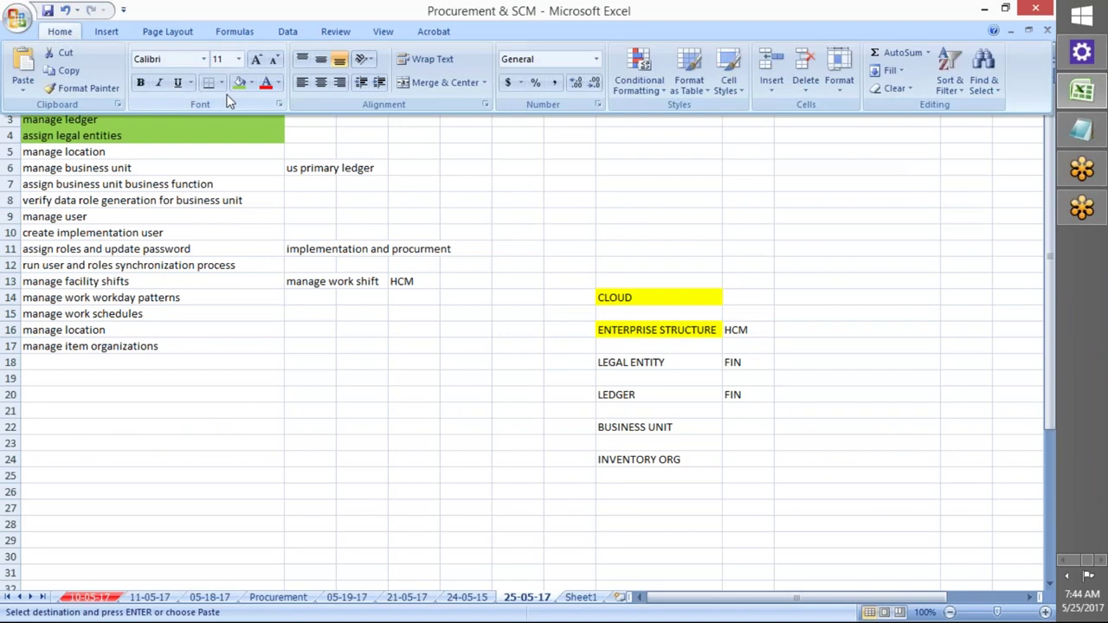
click(251, 83)
click(279, 203)
Copy the 'manage legal entity' task name from cell A2 and return to Oracle.
click(128, 103)
key(ctrl+c)
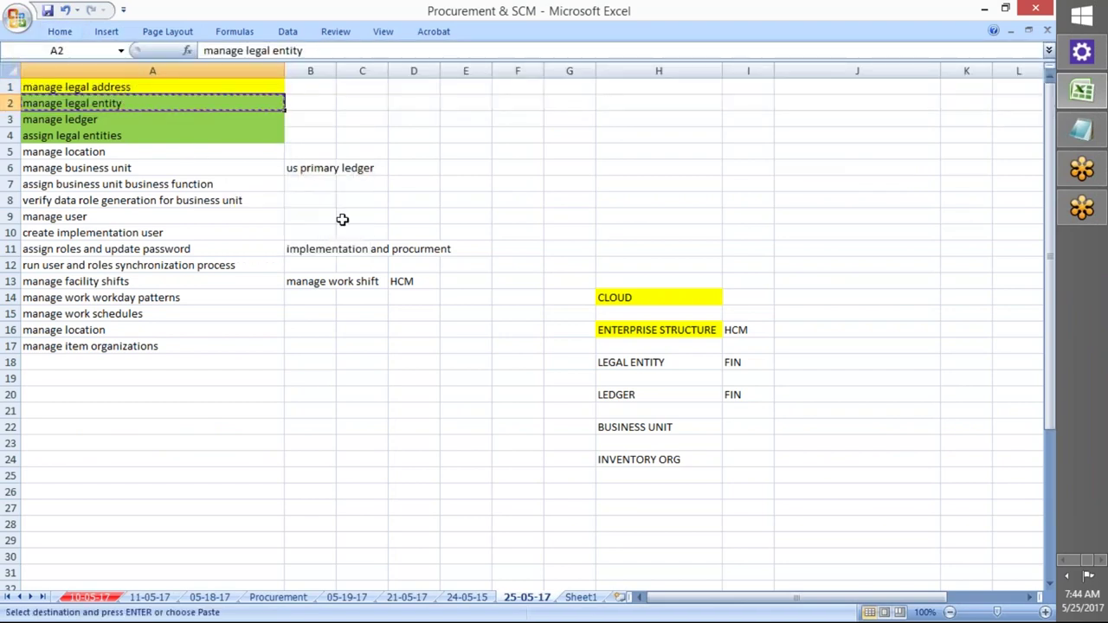
key(alt+Tab)
key(alt+Tab)
key(Tab)
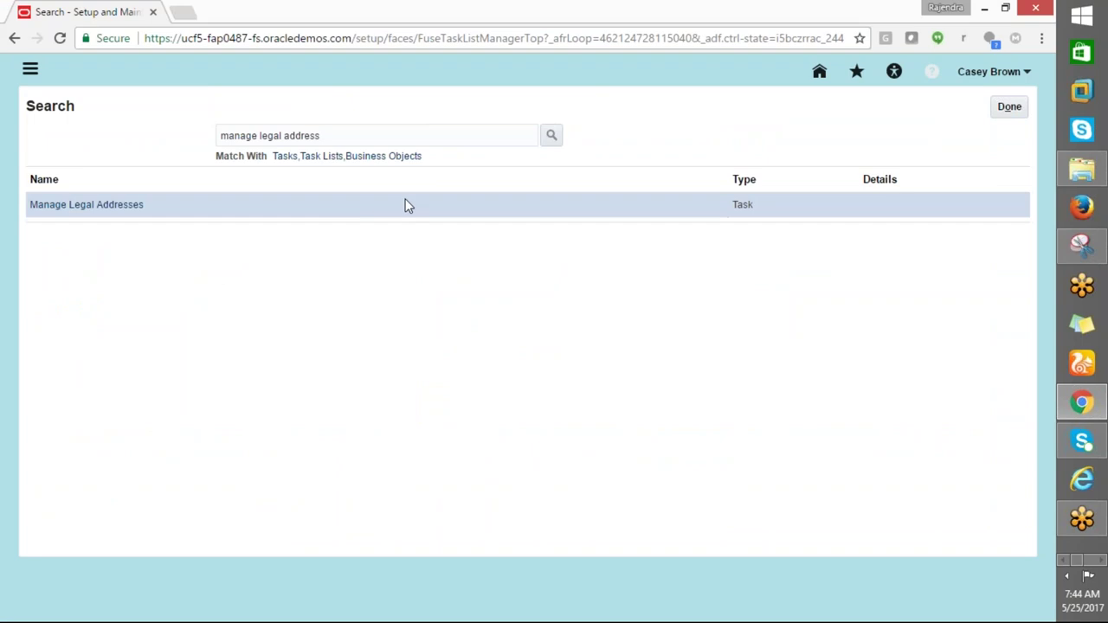
Search setup tasks for 'manage legal entity' and open the Manage Legal Entity task.
drag(324, 136, 217, 135)
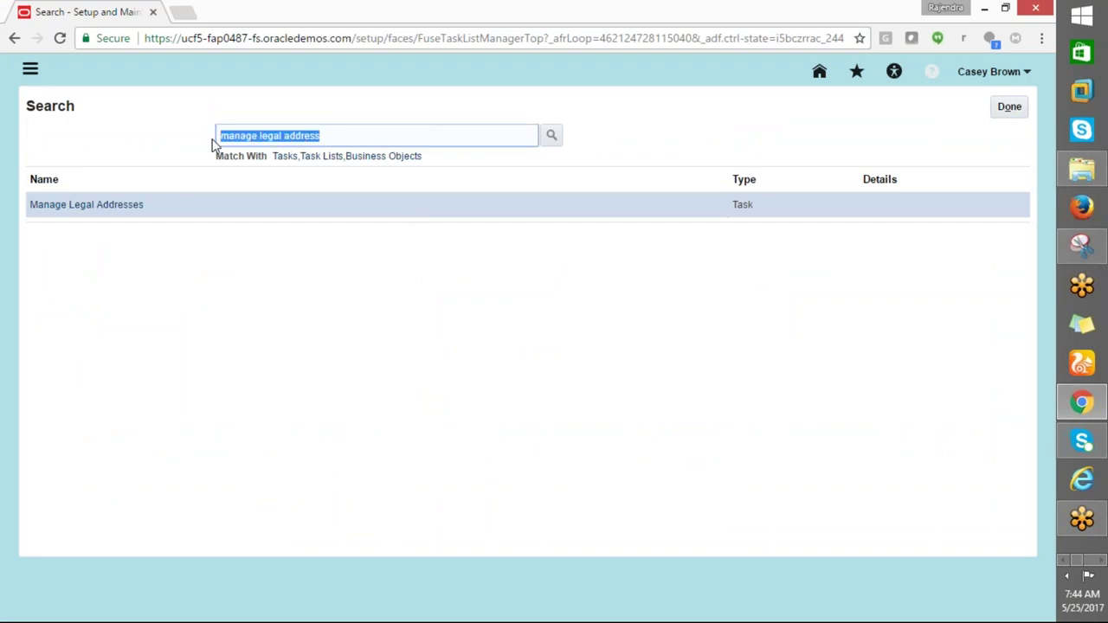
key(ctrl+v)
click(552, 137)
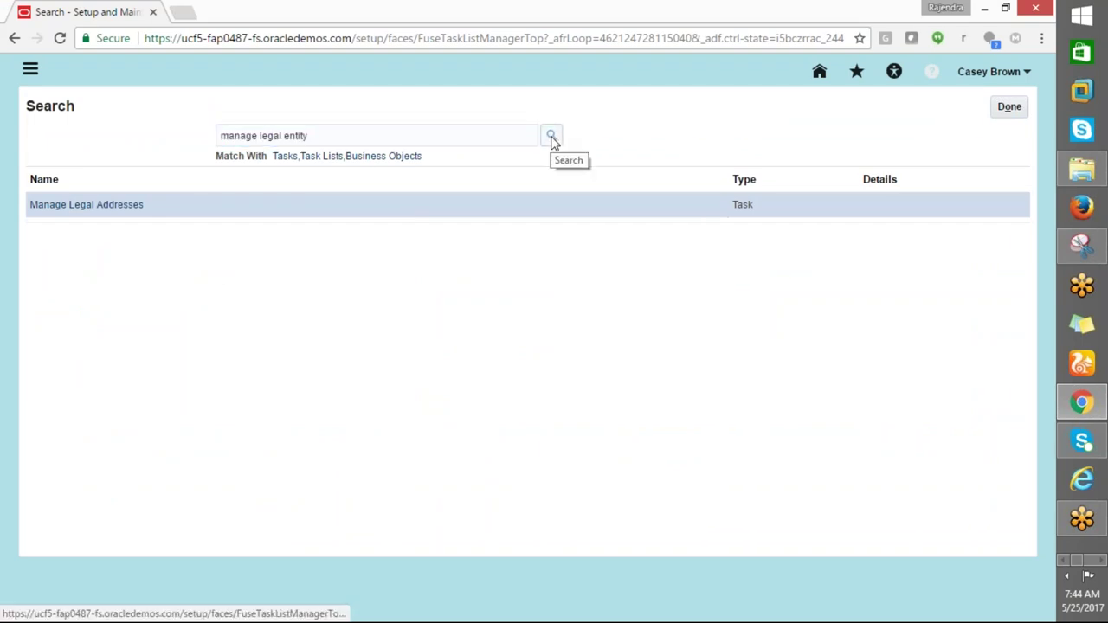
click(554, 139)
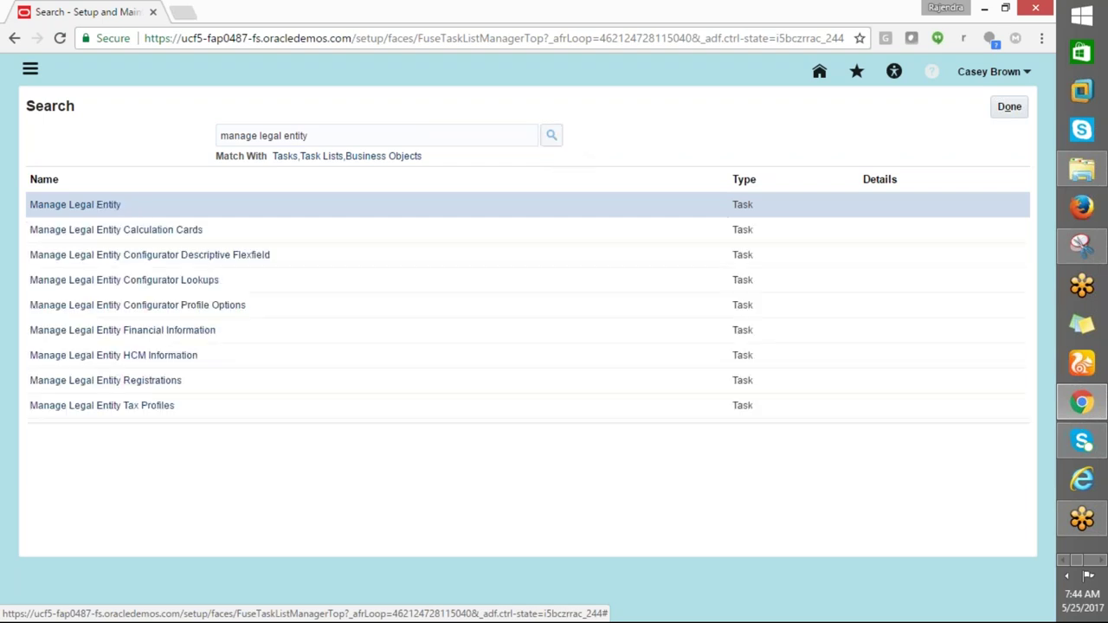
click(73, 208)
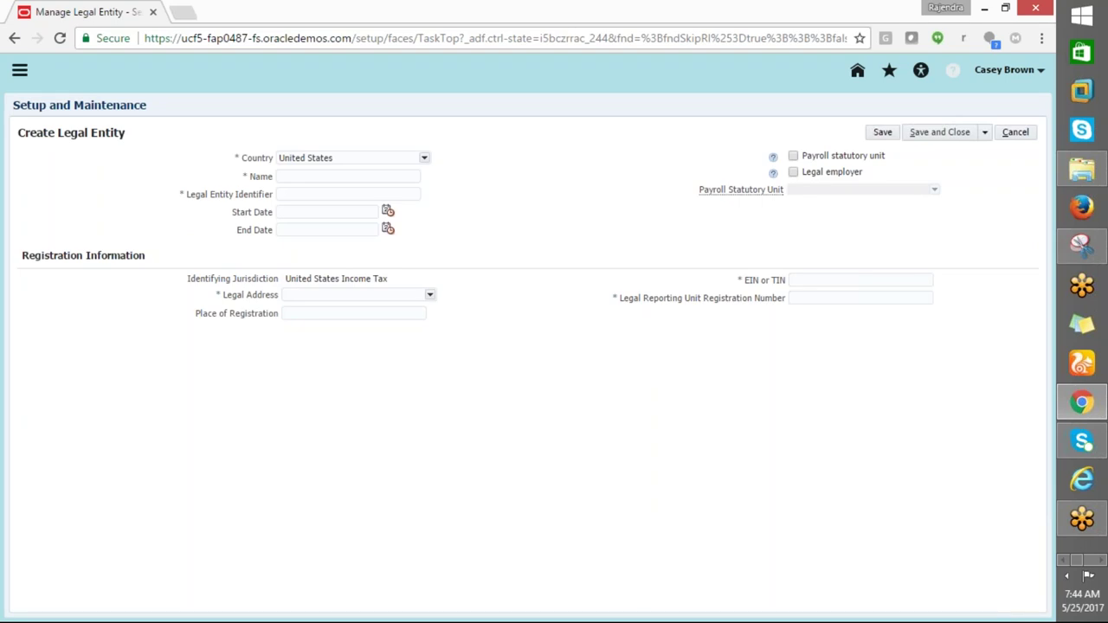
key(alt+Tab)
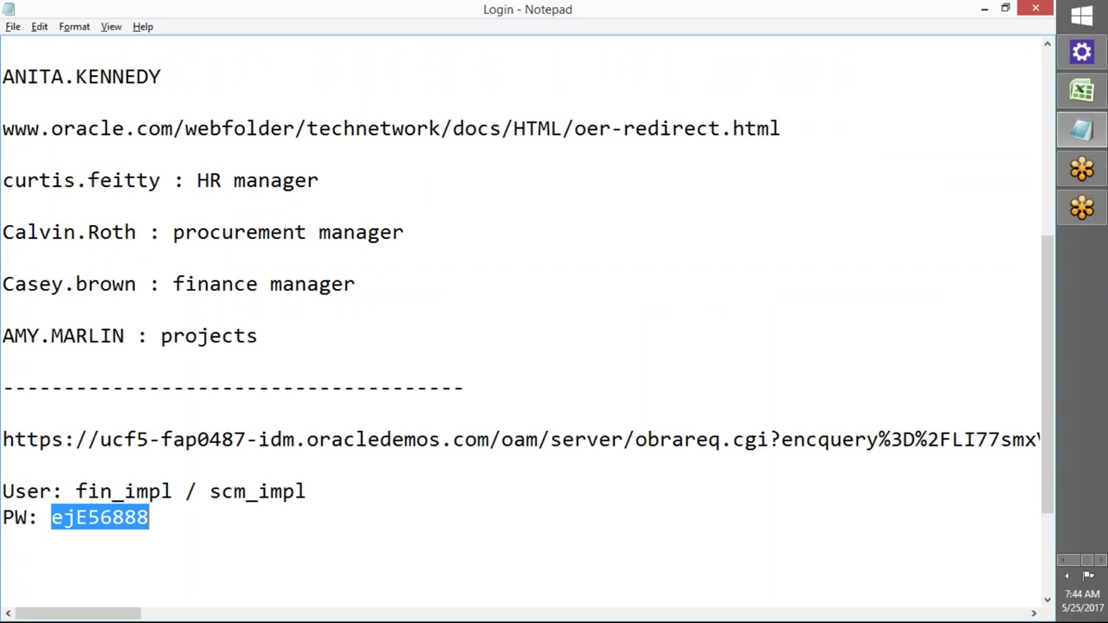
Enter AMD_LE as the legal entity name and AMD_LE1234 as its identifier, then open the Legal Address list.
key(alt+Tab)
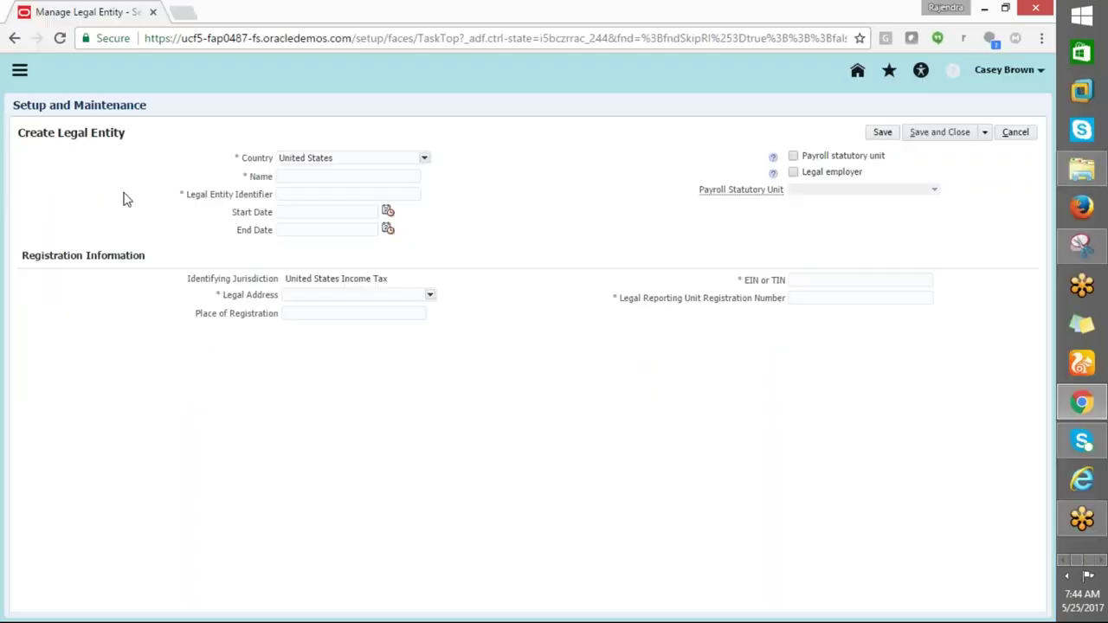
click(334, 176)
text(AMD_LE)
click(358, 197)
text(AMD)
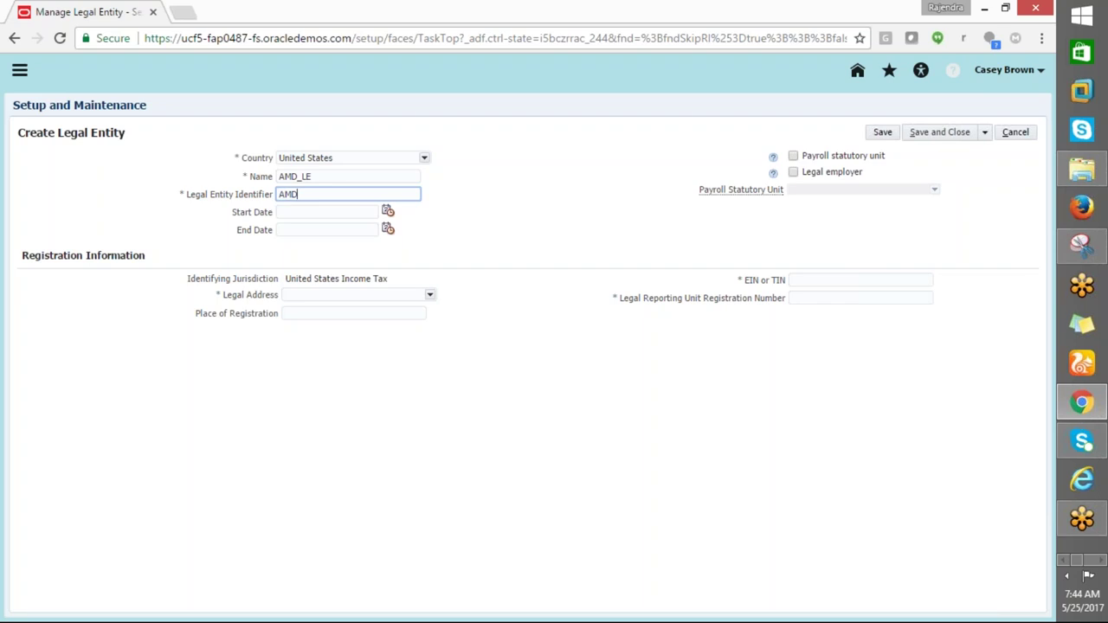
text(_LE1234)
click(327, 212)
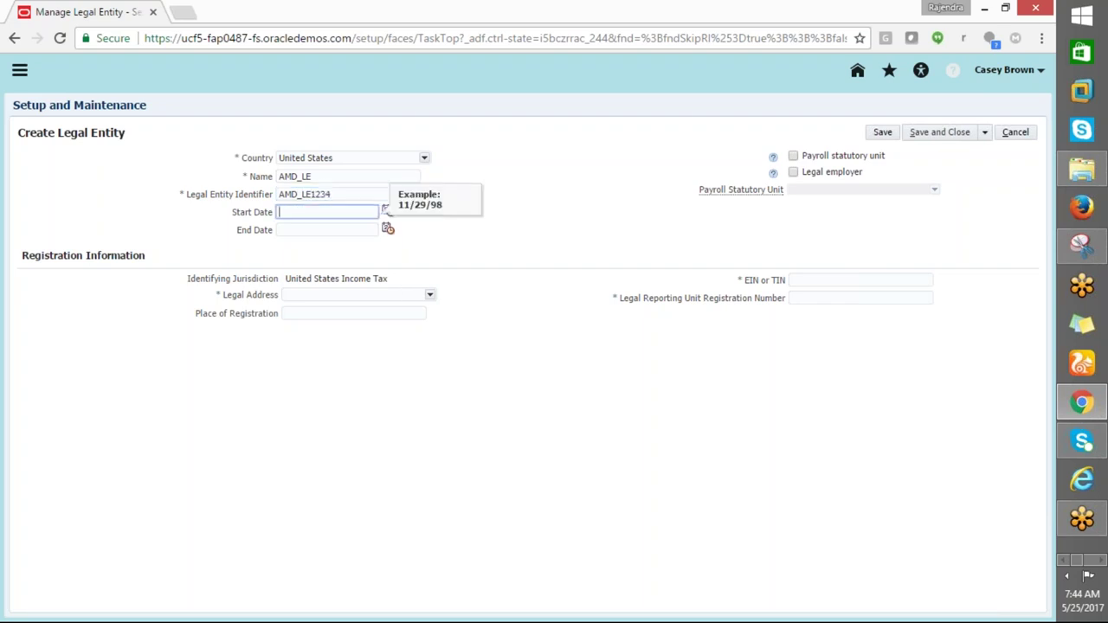
click(422, 296)
click(430, 295)
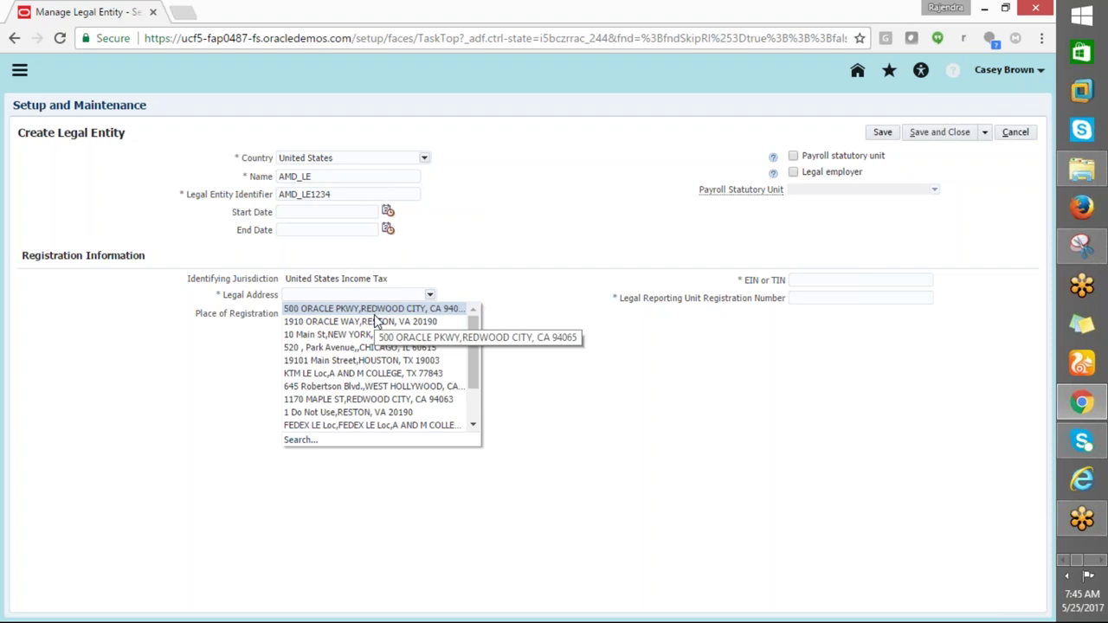
Choose the 500 MAIN STREET New York legal address and mark the entity as payroll statutory unit and legal employer.
click(312, 294)
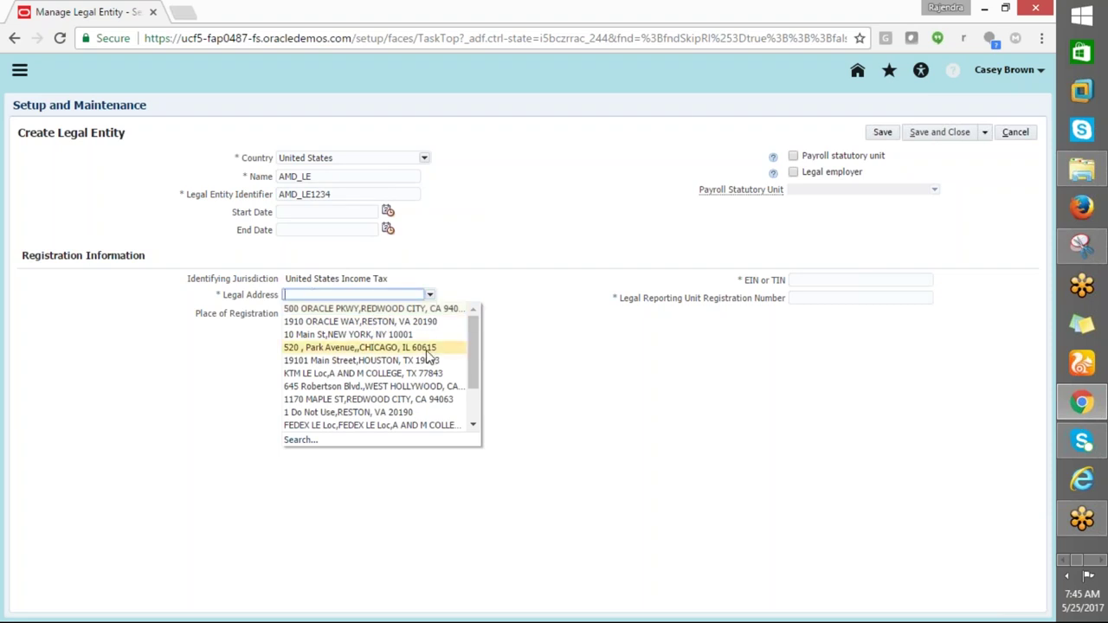
text(500)
key(Tab)
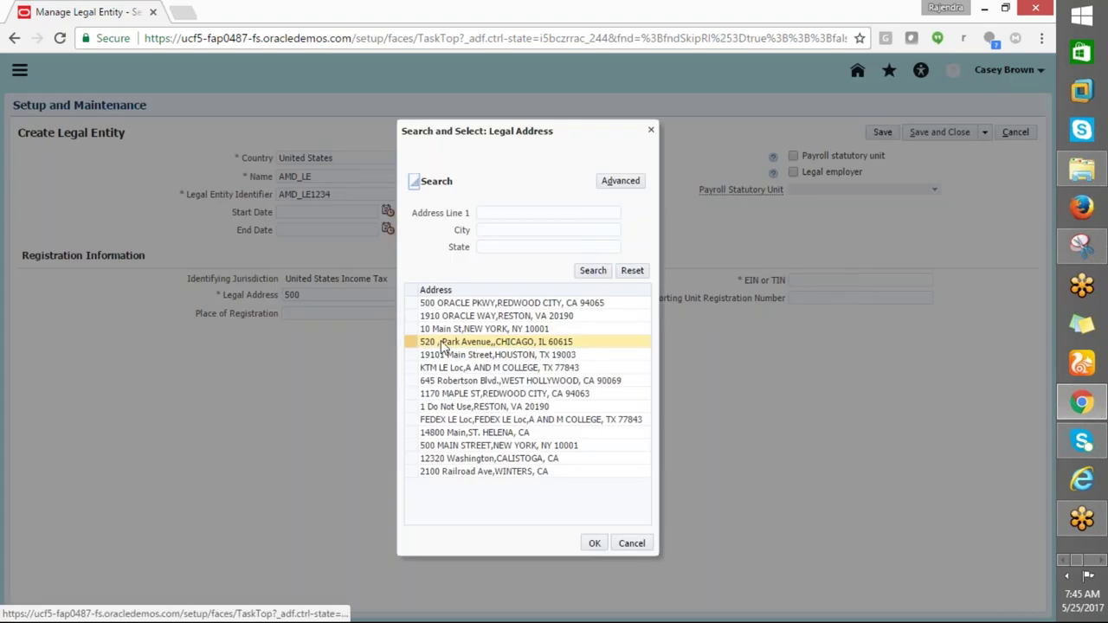
click(449, 444)
click(595, 544)
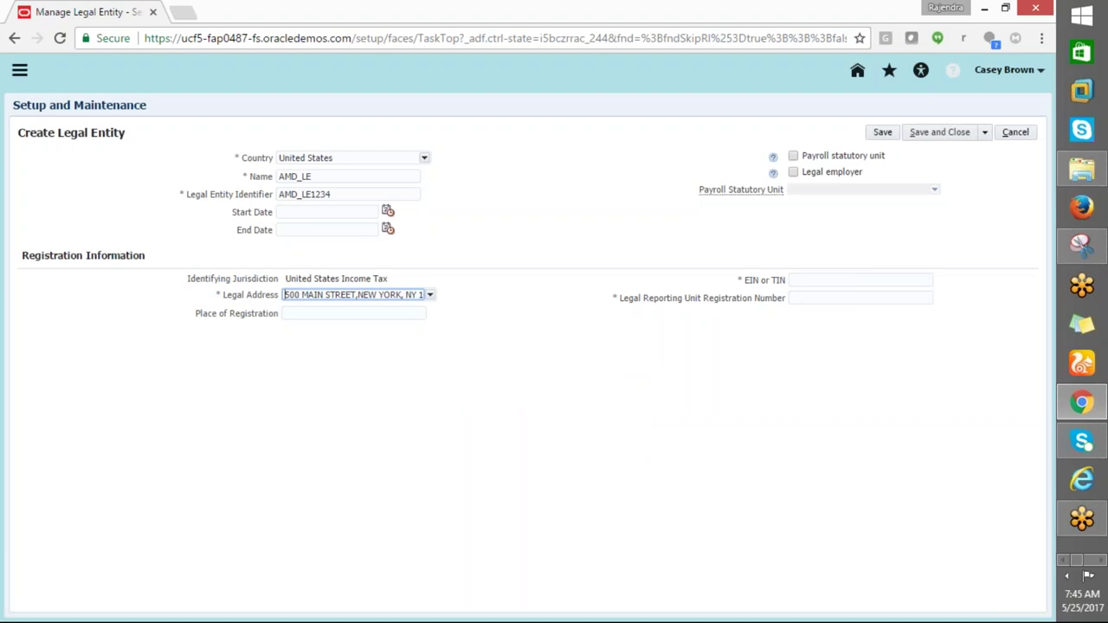
click(294, 313)
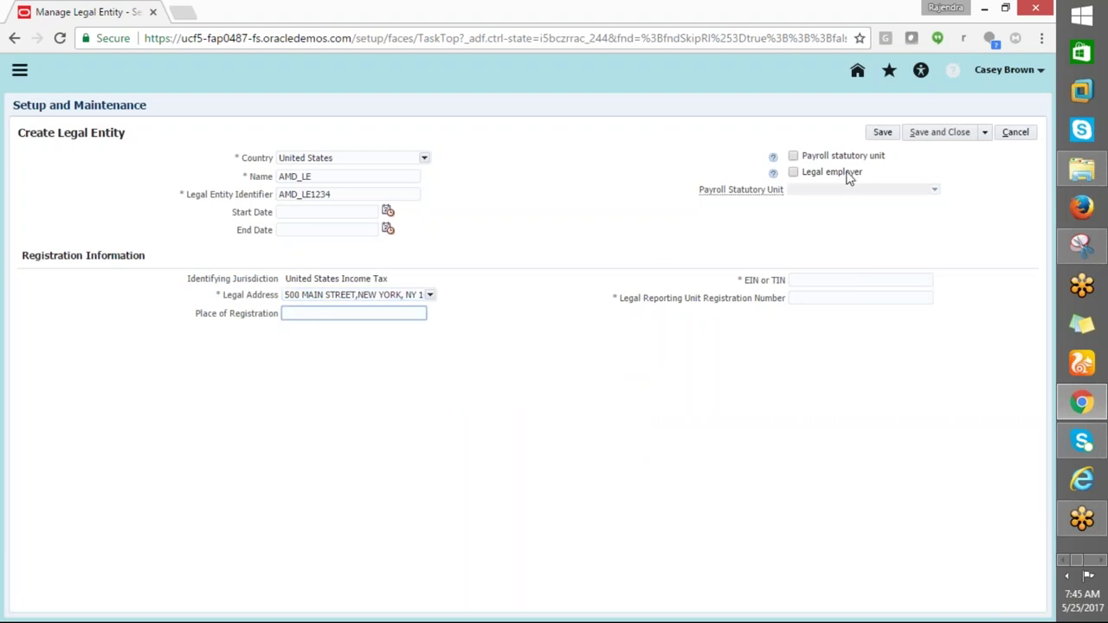
click(793, 157)
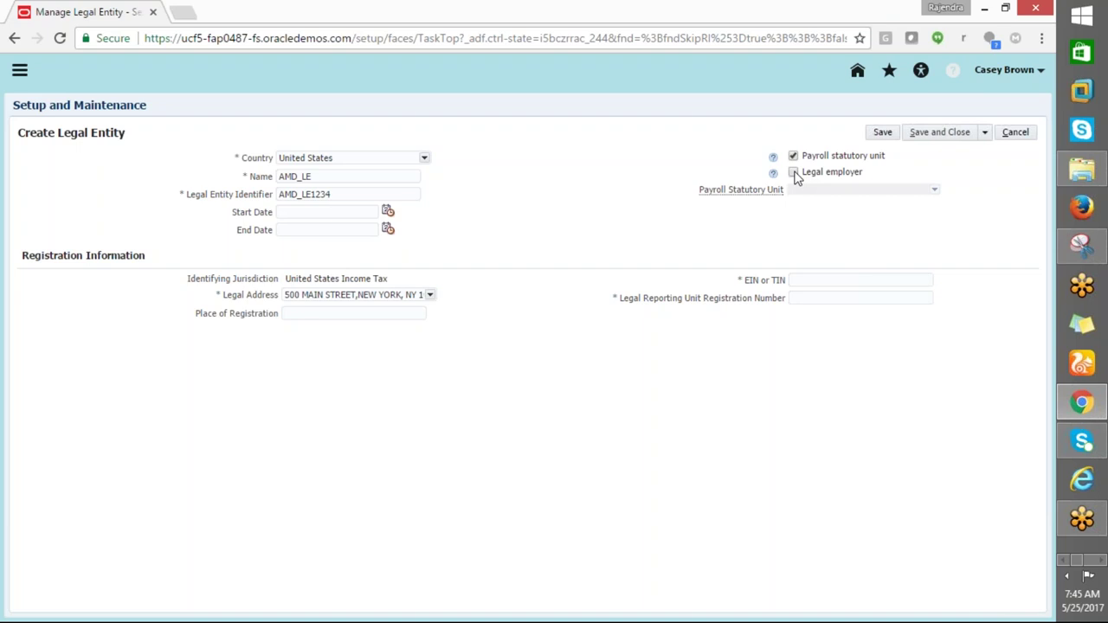
click(795, 172)
Enter EIN AMD6789 and registration number AMD8901, then save and close the legal entity.
click(812, 279)
text(AMD)
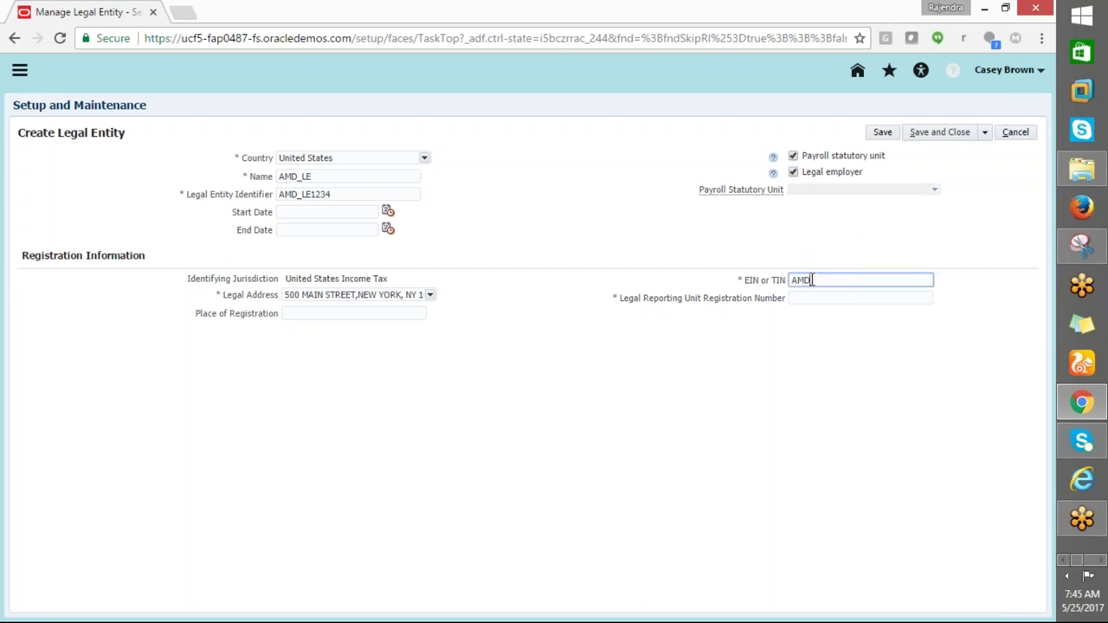
text(6789)
key(Tab)
text(AMD890)
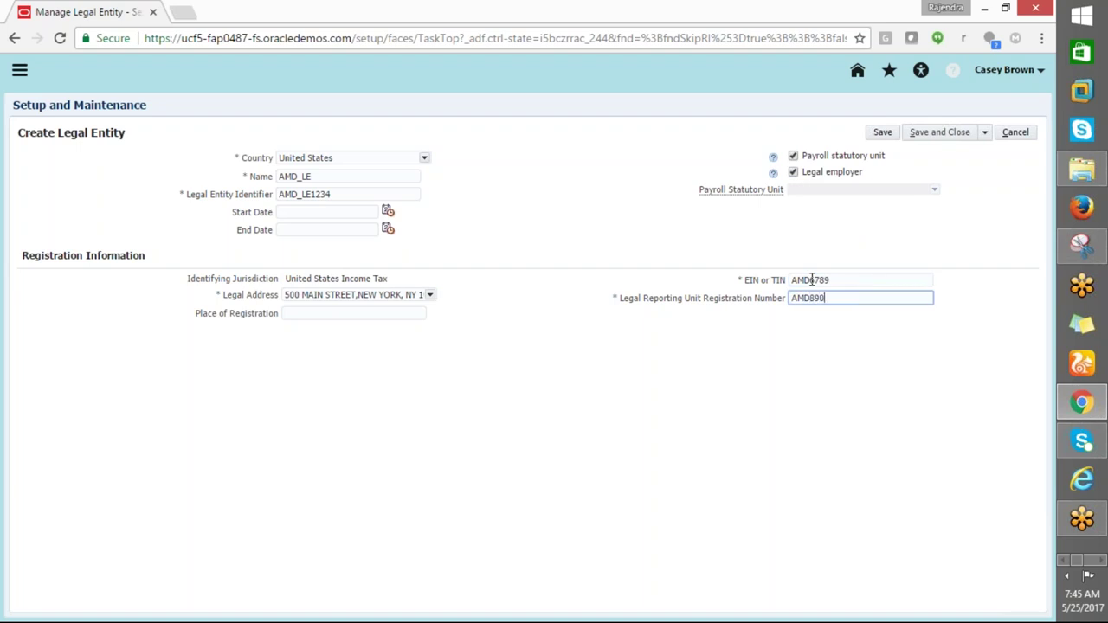
text(1)
click(939, 132)
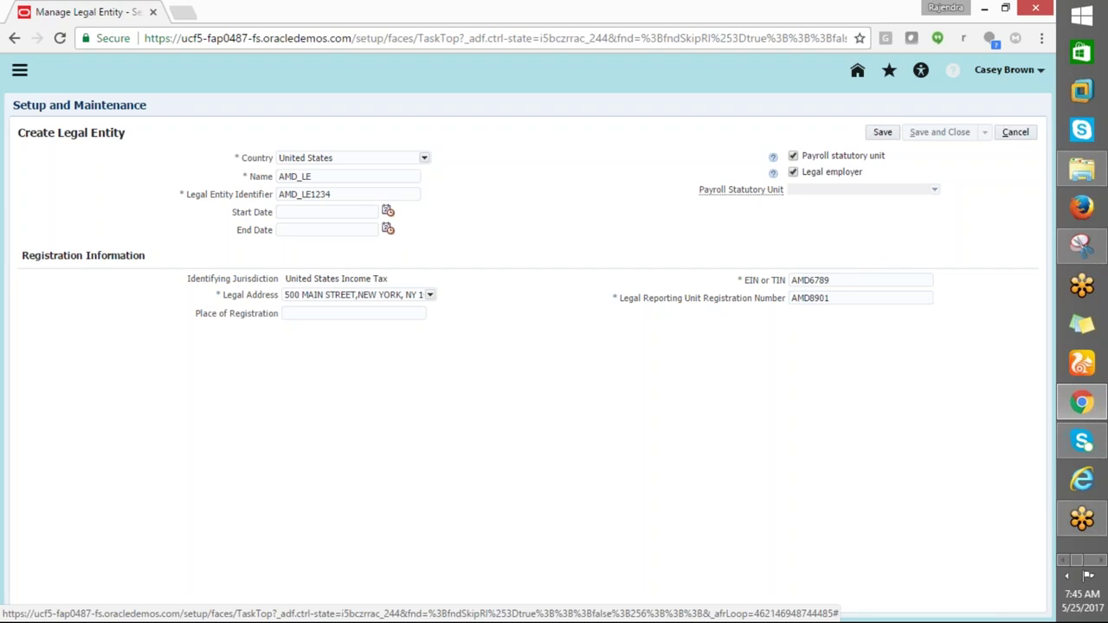
click(934, 139)
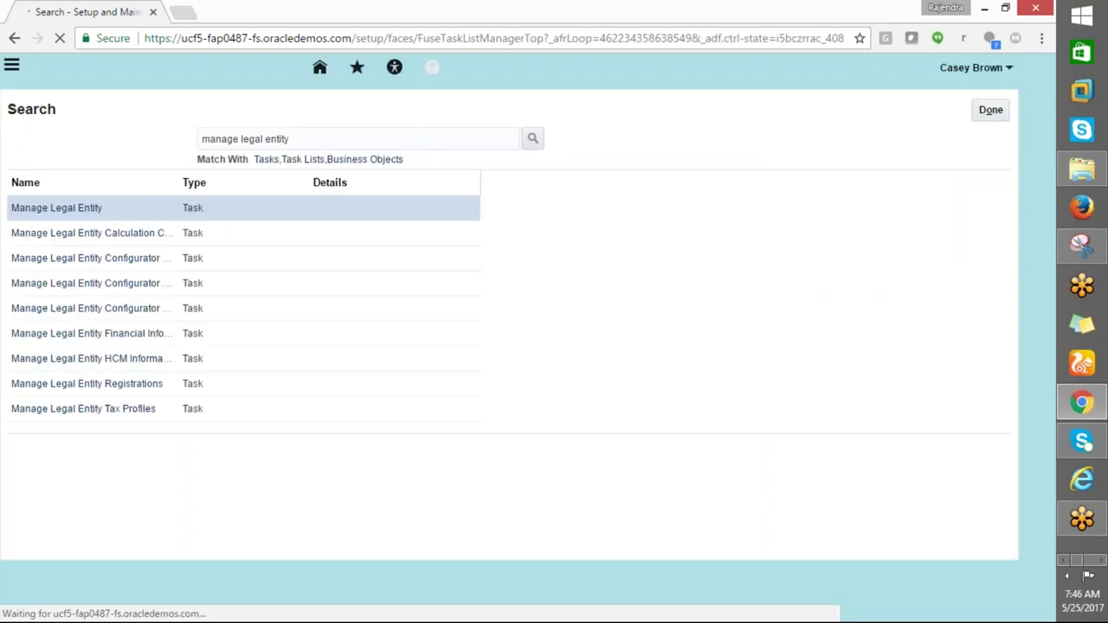
Switch through the Notepad login notes to the Excel task checklist.
key(alt+Tab)
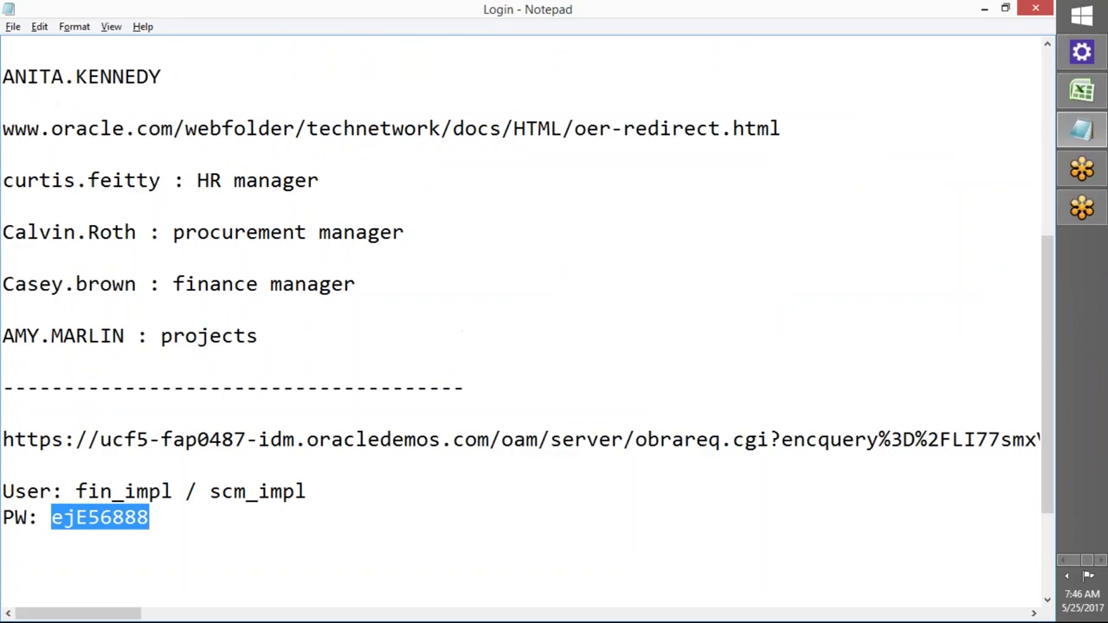
key(alt+Tab)
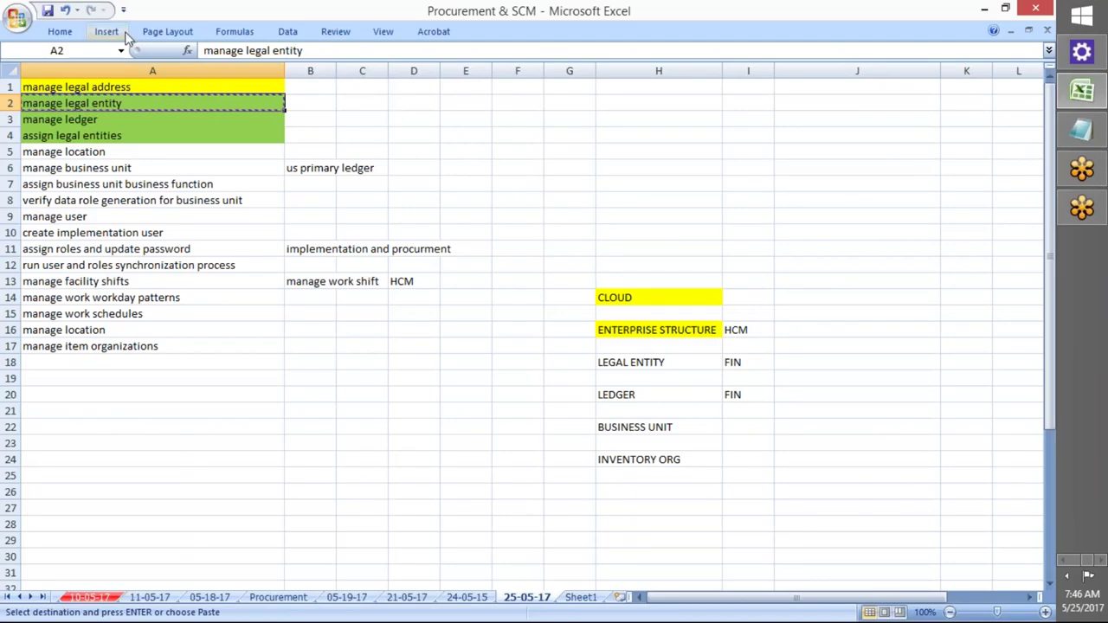
Fill A2 yellow to mark manage legal entity done and copy the manage ledger task from A3.
click(61, 32)
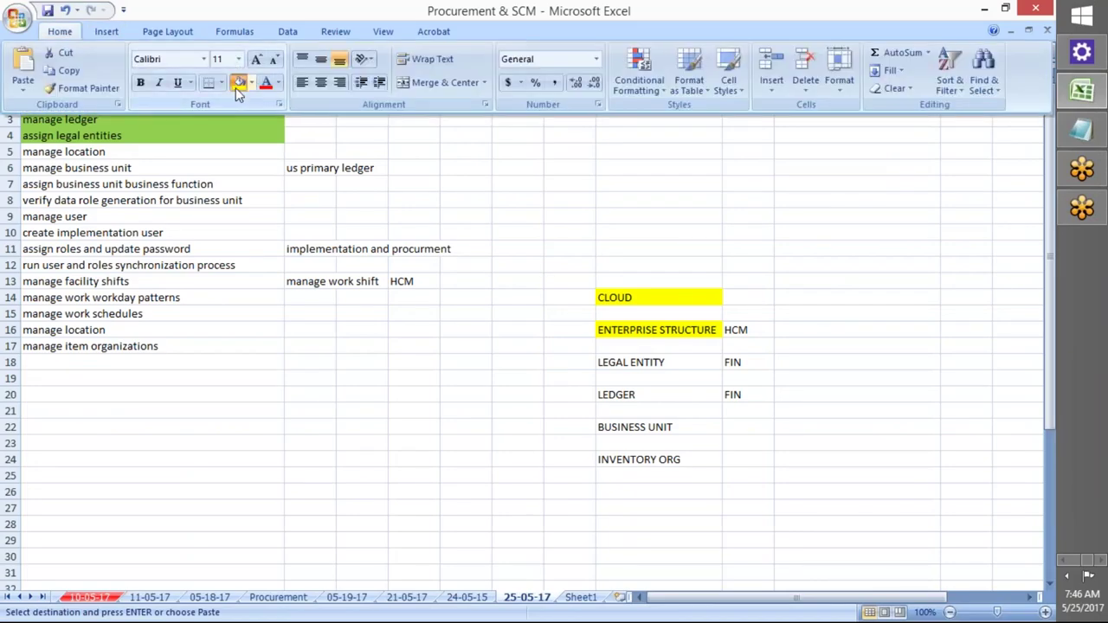
click(238, 82)
click(72, 125)
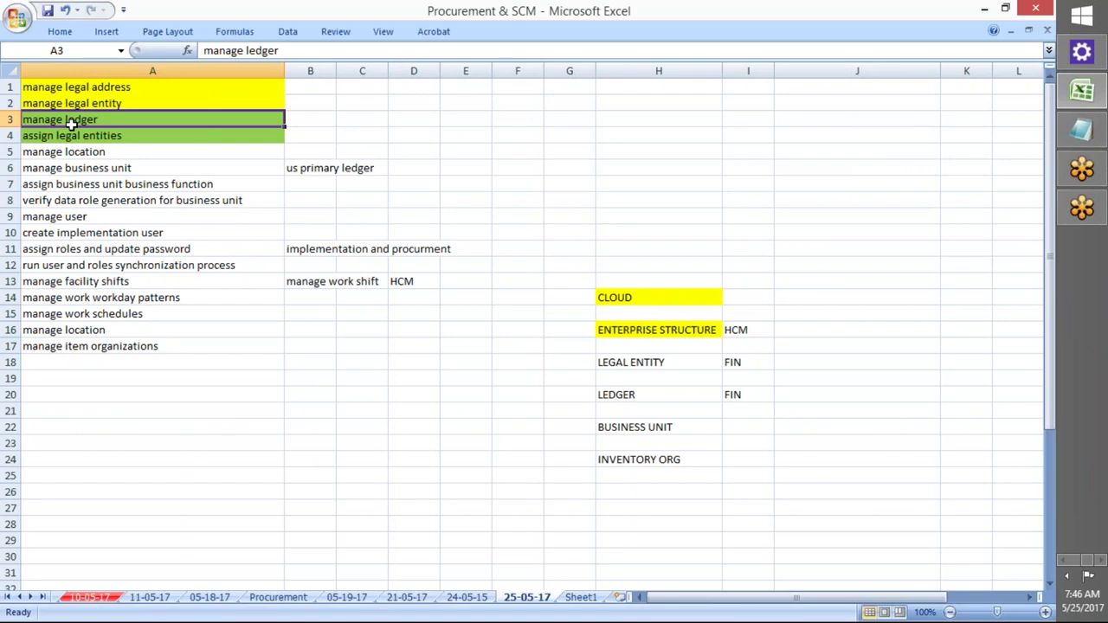
key(ctrl+c)
Replace the Oracle task search text with 'manage ledger' and run the search.
key(alt+Tab)
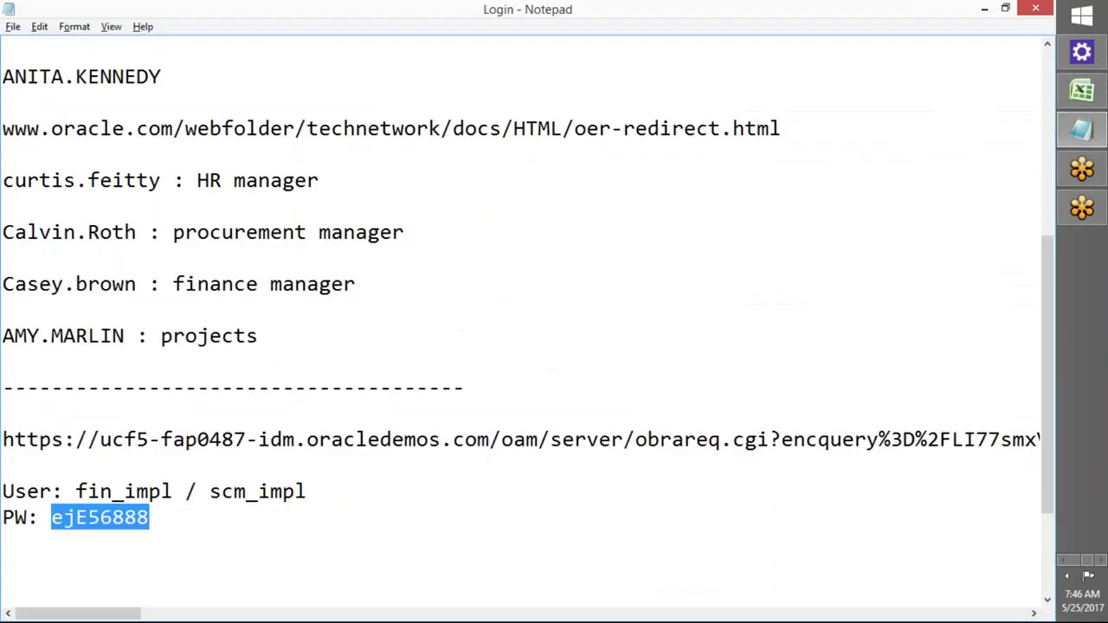
key(alt+Tab)
key(alt+Tab)
drag(306, 136, 205, 129)
key(ctrl+v)
click(551, 136)
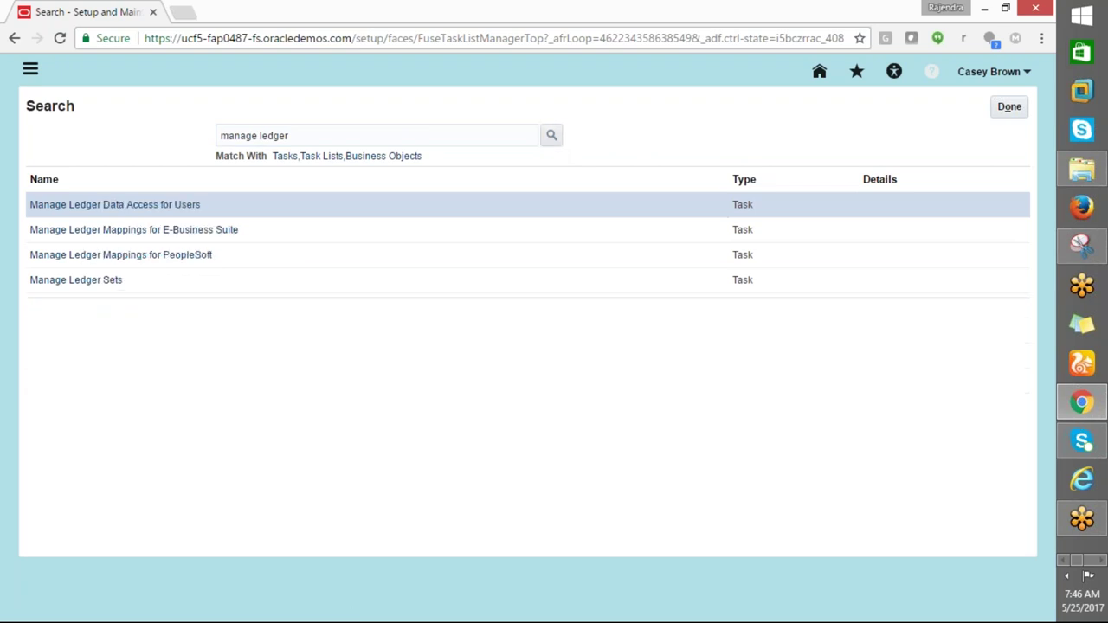
Search the tasks for 'manage PRIMARY%' and select the Manage Primary Ledgers task name.
click(296, 136)
key(BackSpace)
key(BackSpace)
key(BackSpace)
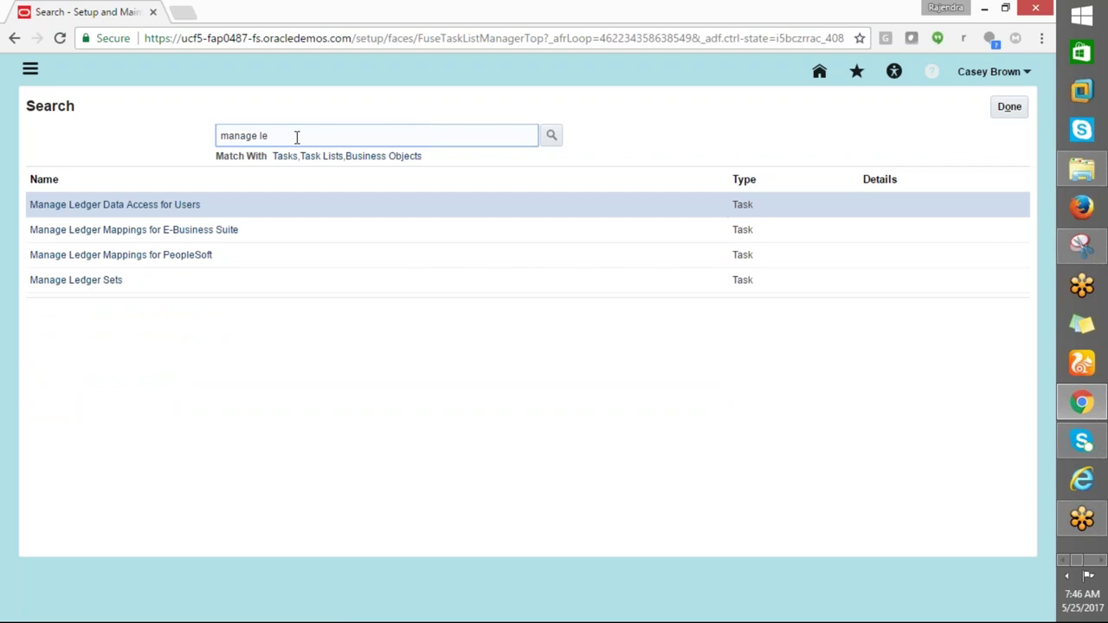
text(PRIMARY%)
click(552, 136)
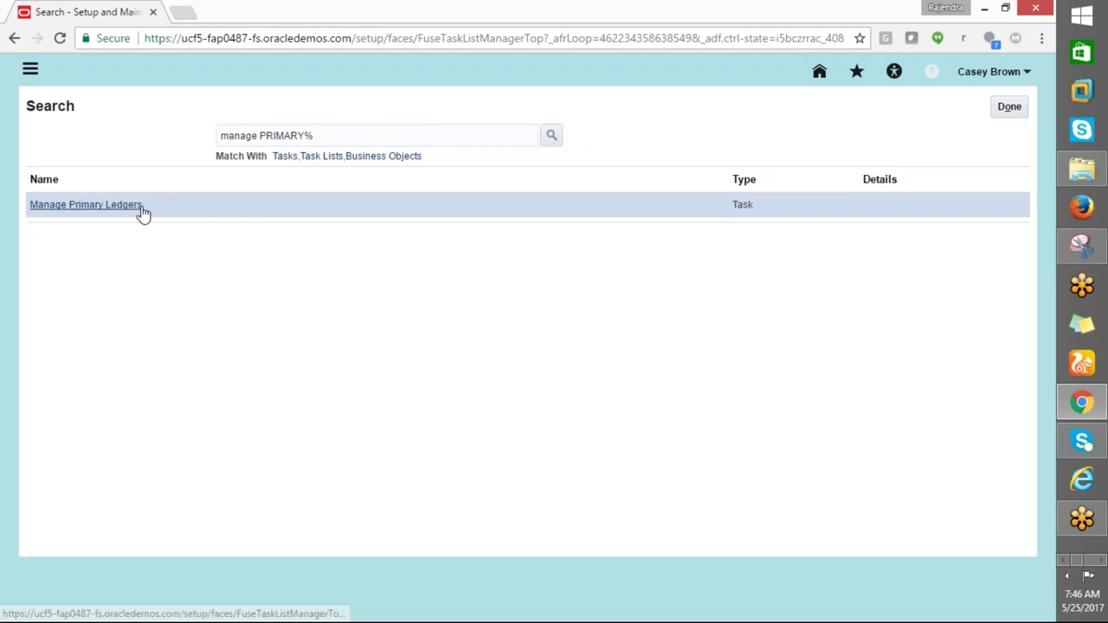
drag(147, 215, 37, 214)
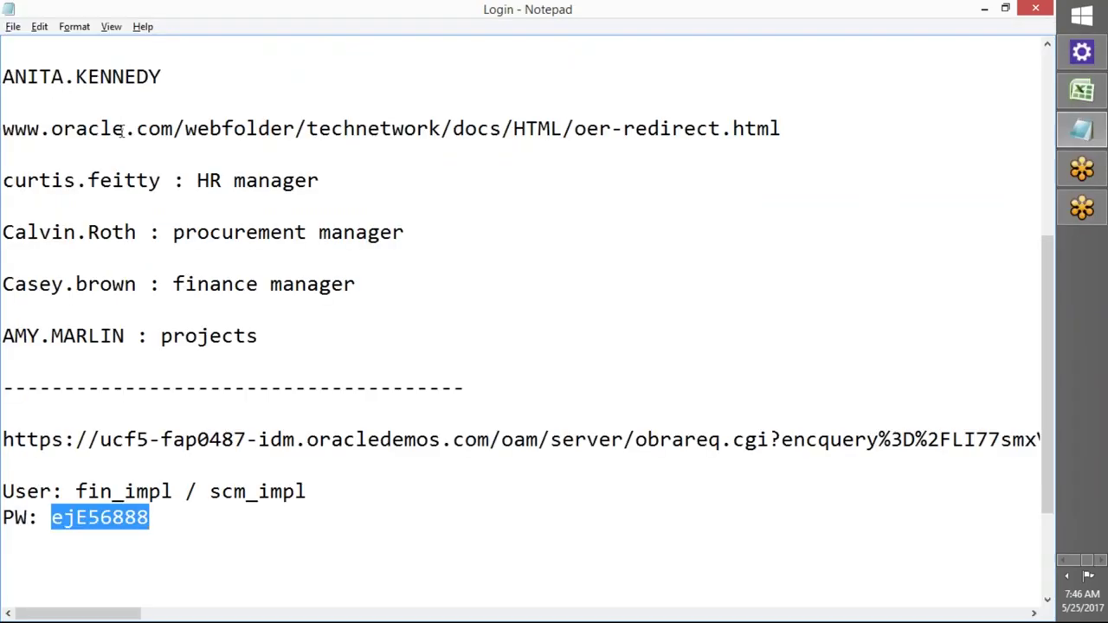
Paste Manage Primary Ledgers into Excel cell A3, then open that task in Oracle.
key(alt+Tab)
key(Down)
key(Down)
click(87, 119)
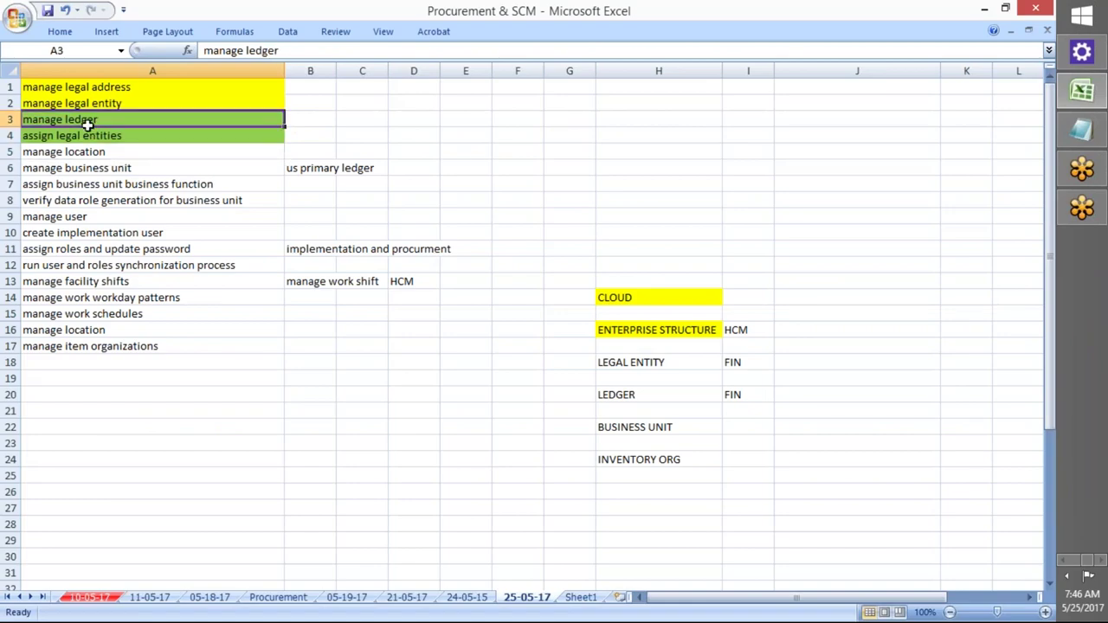
key(ctrl+v)
click(136, 182)
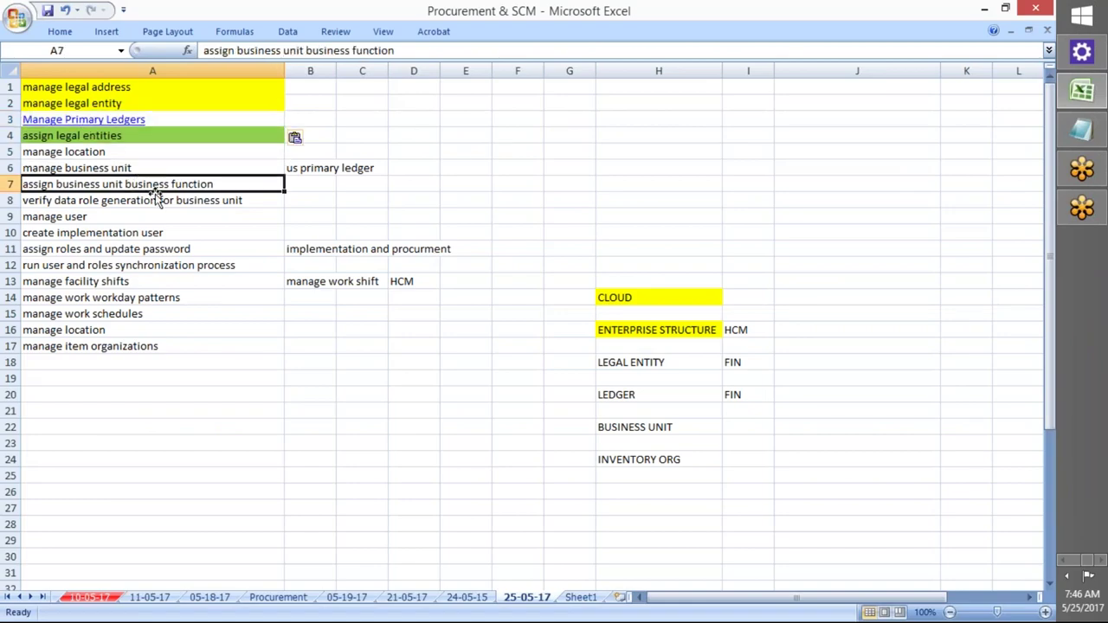
key(alt+Tab)
key(alt+Tab)
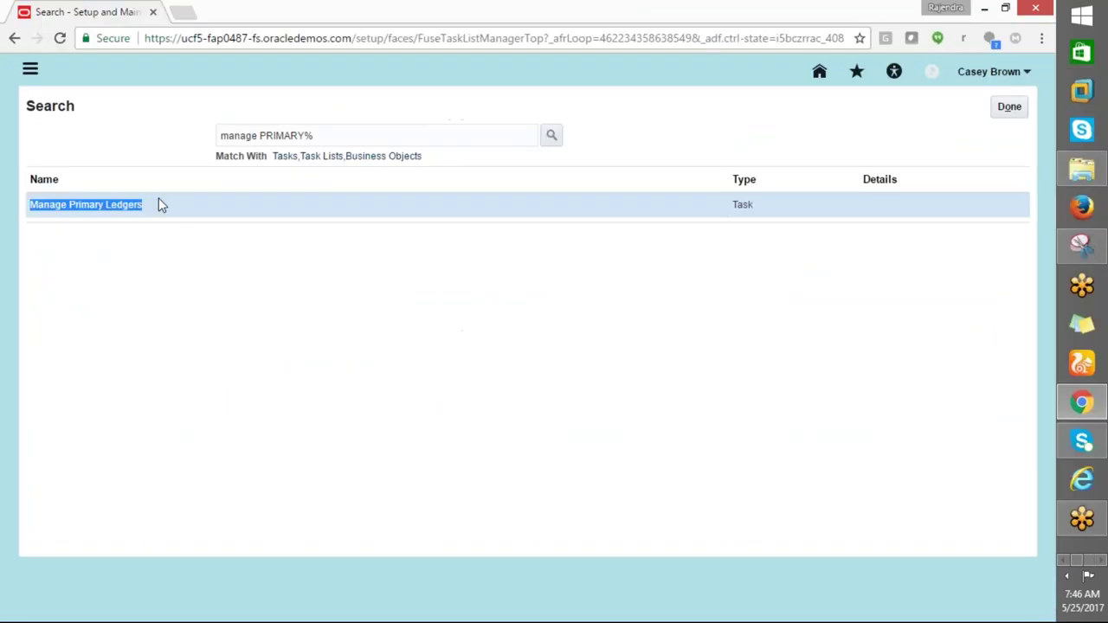
click(130, 208)
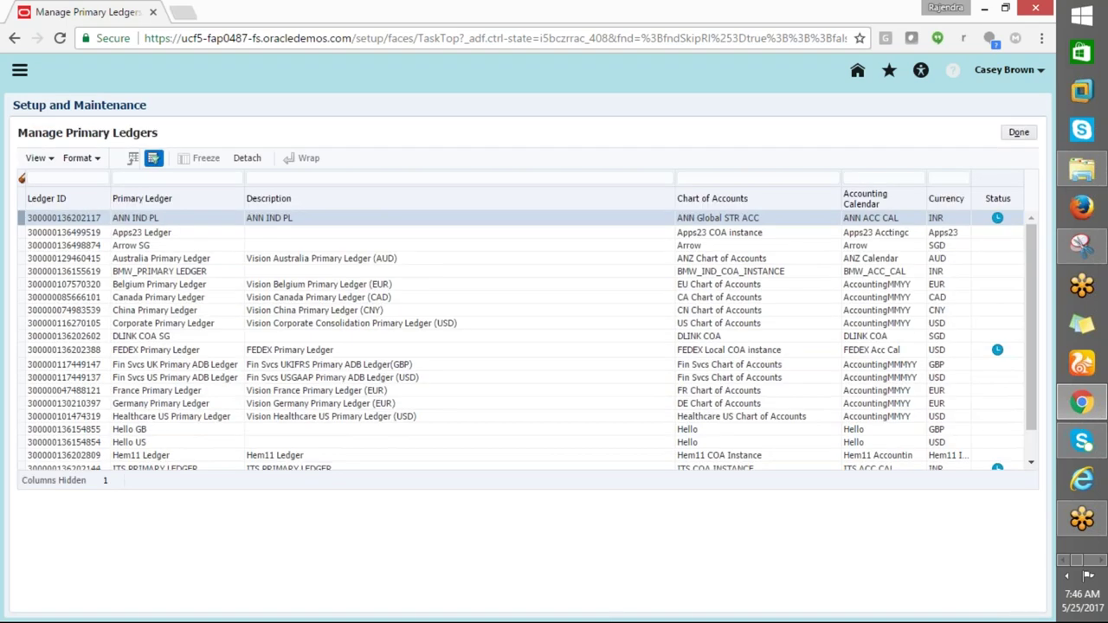
Filter the primary ledgers by Ledger ID using 'US PRIMARY%' and then a '%Pri%' pattern.
click(77, 177)
text(US PRIMARY)
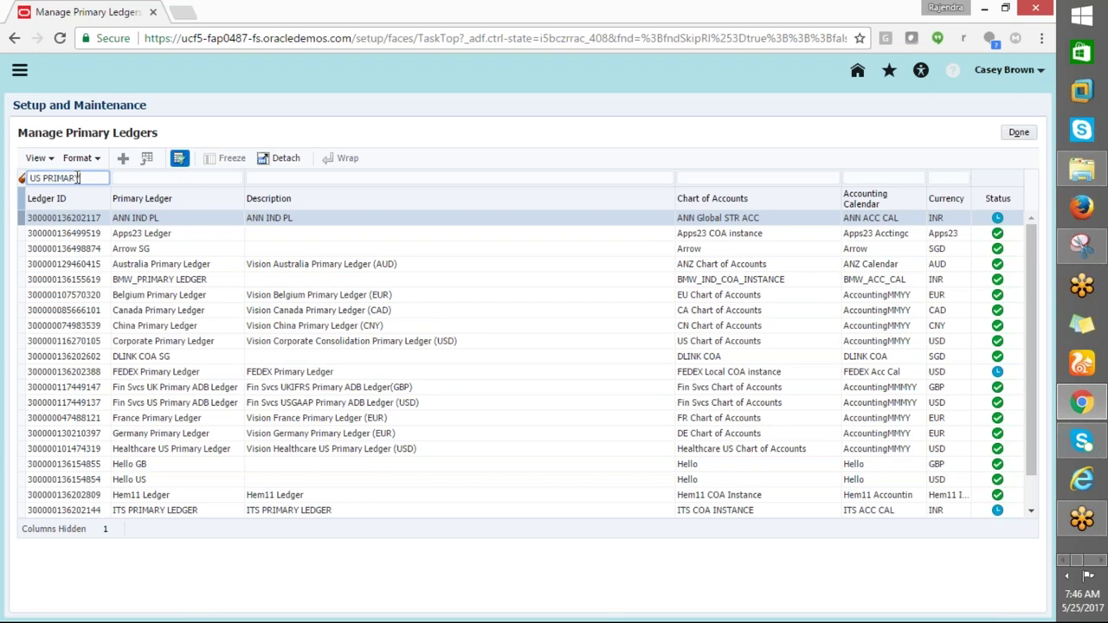
text(%)
key(Return)
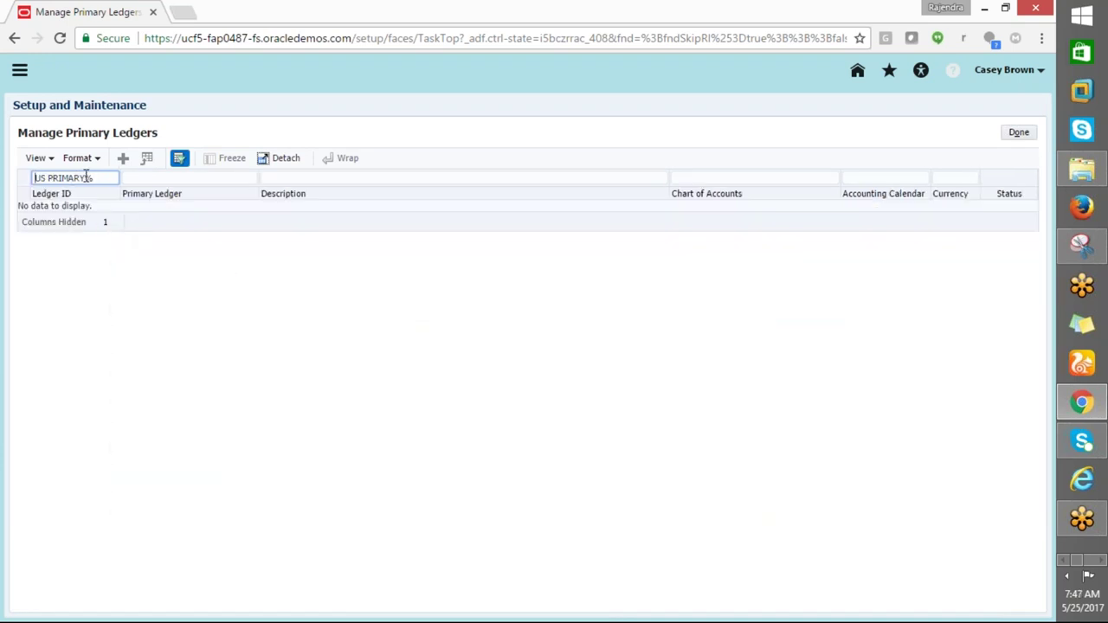
click(85, 178)
key(BackSpace)
key(BackSpace)
key(BackSpace)
key(BackSpace)
key(BackSpace)
key(BackSpace)
key(BackSpace)
click(34, 177)
text(%Pri%)
key(Return)
Reopen Manage Primary Ledgers and scroll the table down to the US Primary Ledger row.
click(1015, 135)
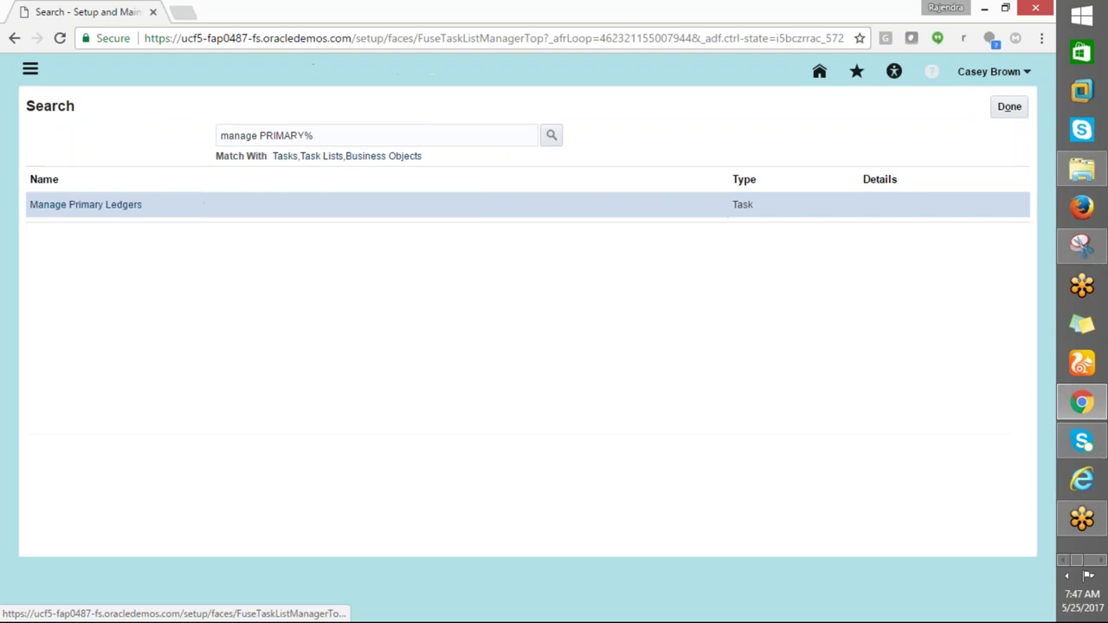
click(89, 209)
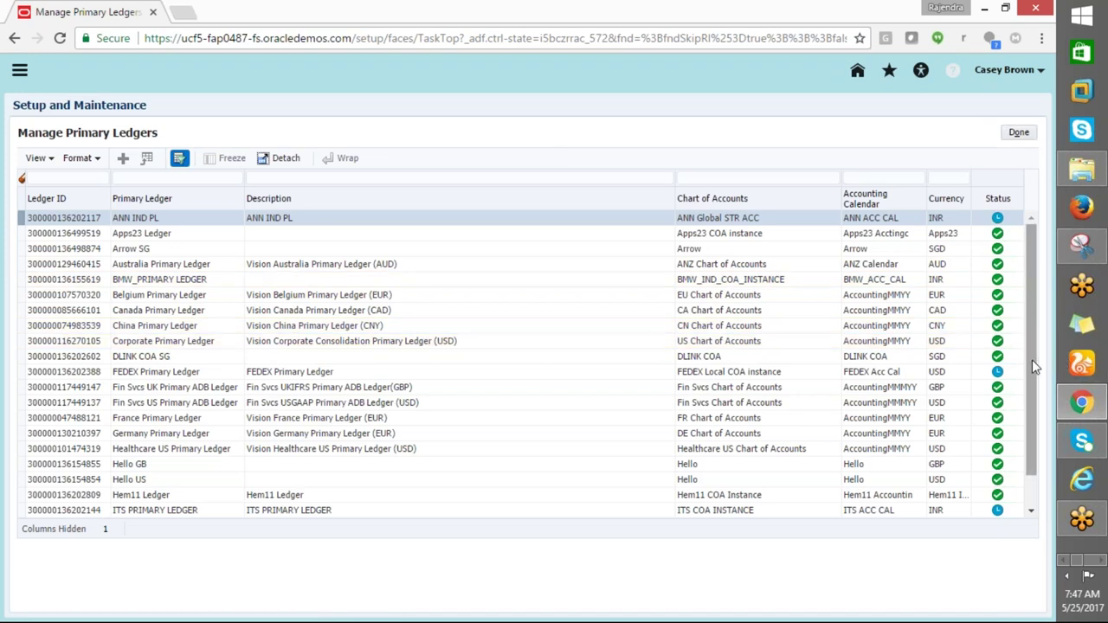
drag(1031, 372, 1033, 443)
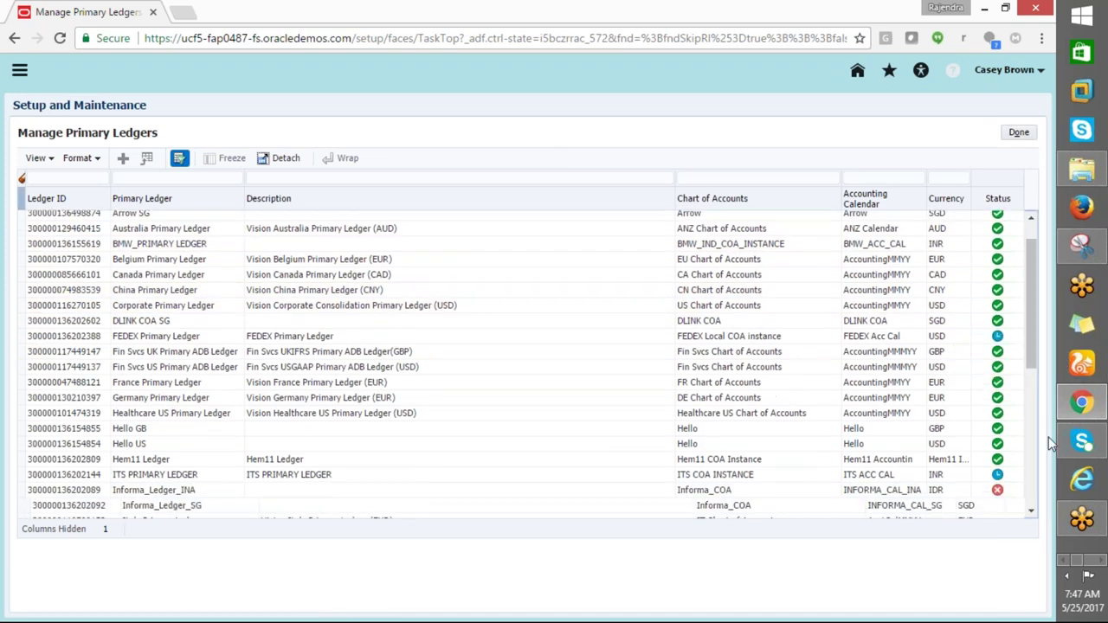
drag(1032, 367, 1031, 464)
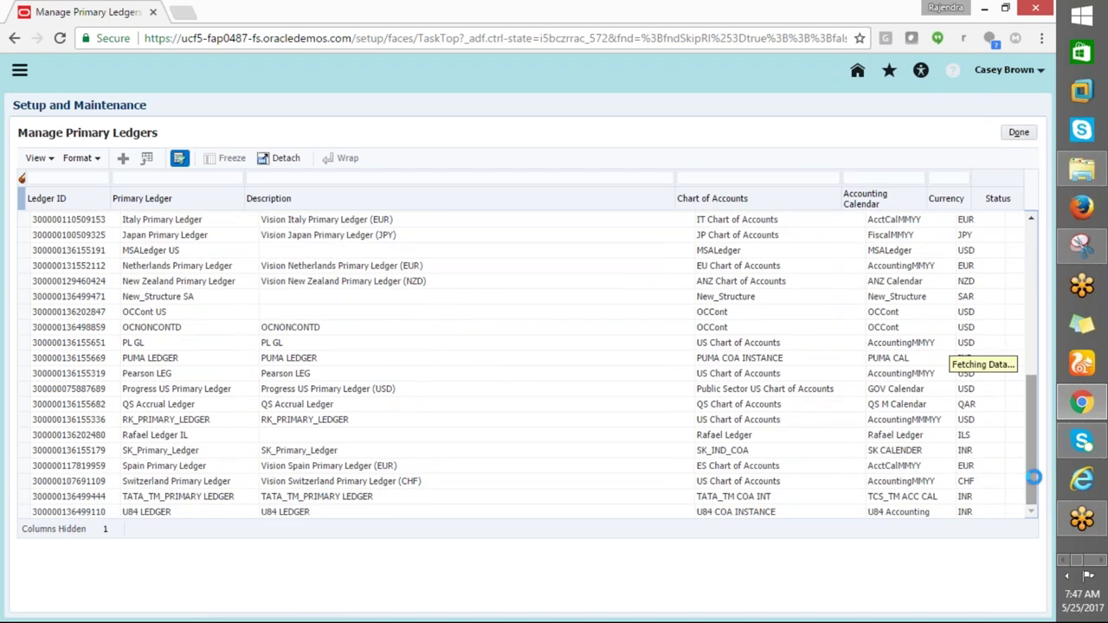
click(1031, 510)
click(1031, 511)
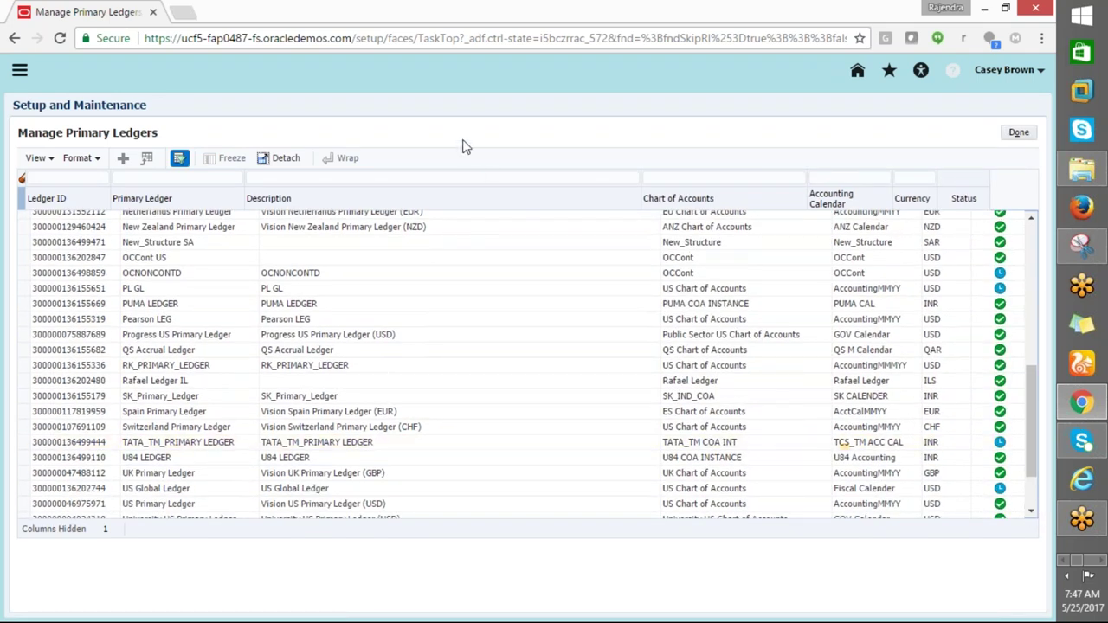
click(72, 176)
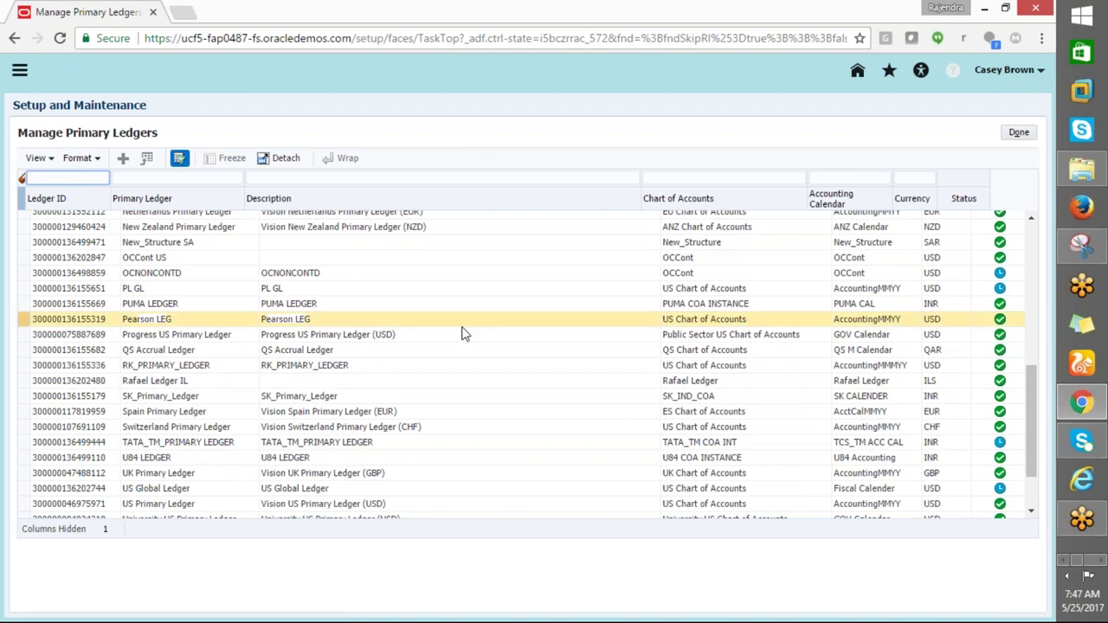
click(1031, 513)
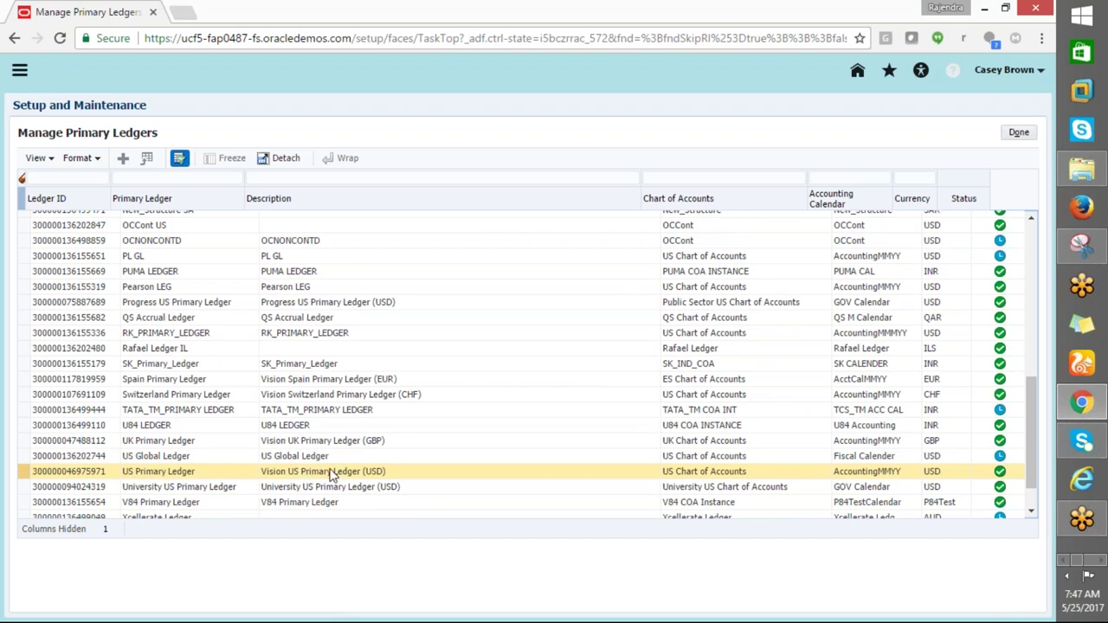
click(69, 459)
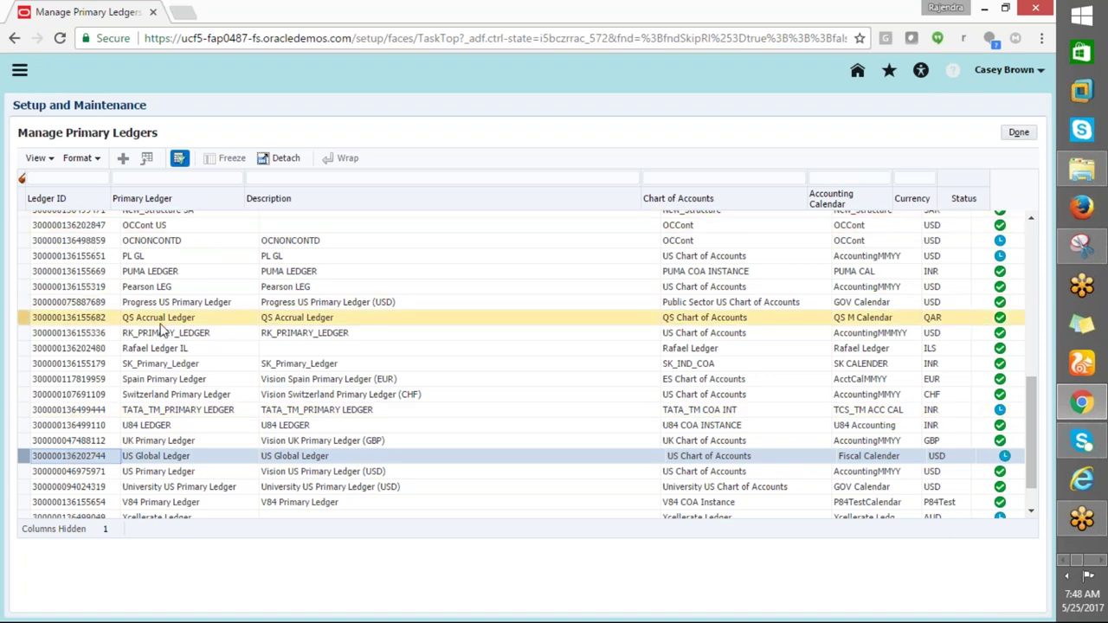
click(52, 159)
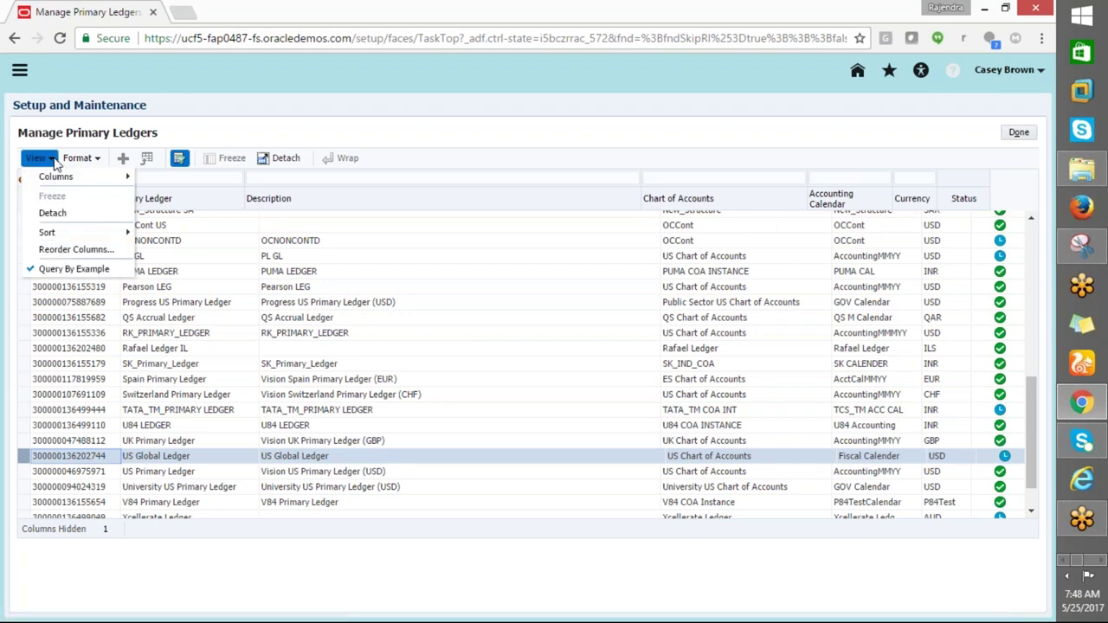
click(78, 158)
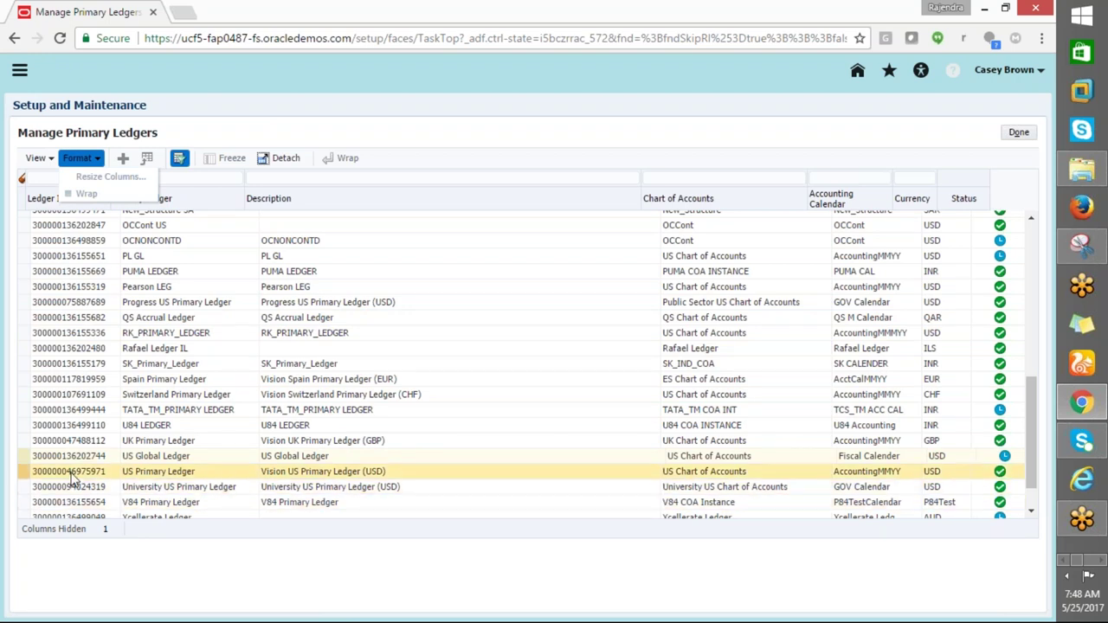
click(74, 473)
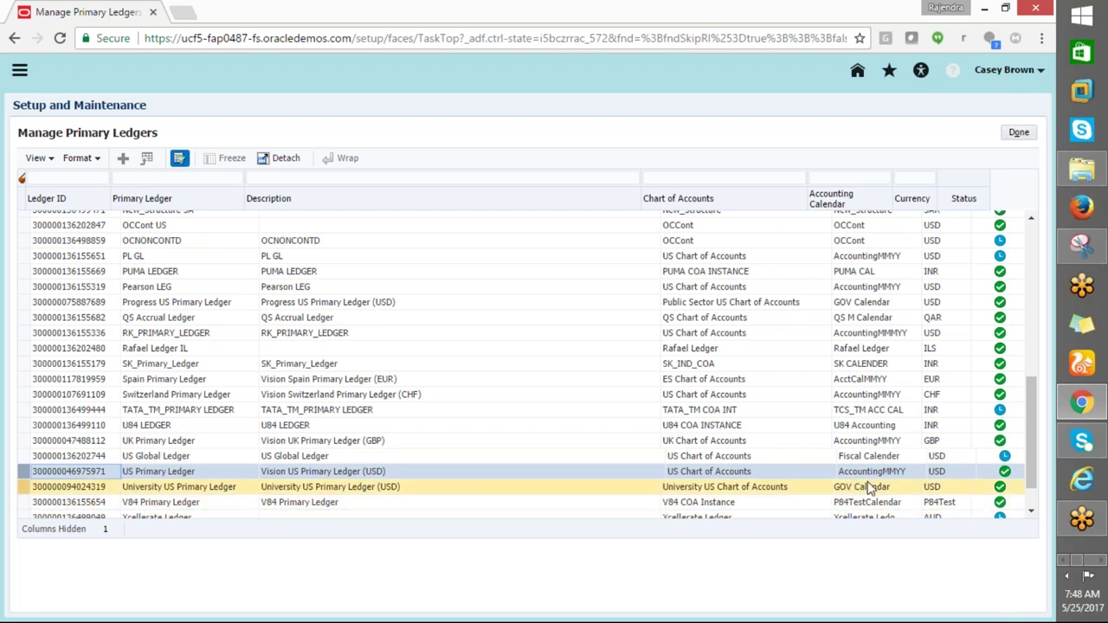
Enter 'US Chart of Accounts' in cell C3 of the Excel checklist.
key(alt+Tab)
key(alt+Tab)
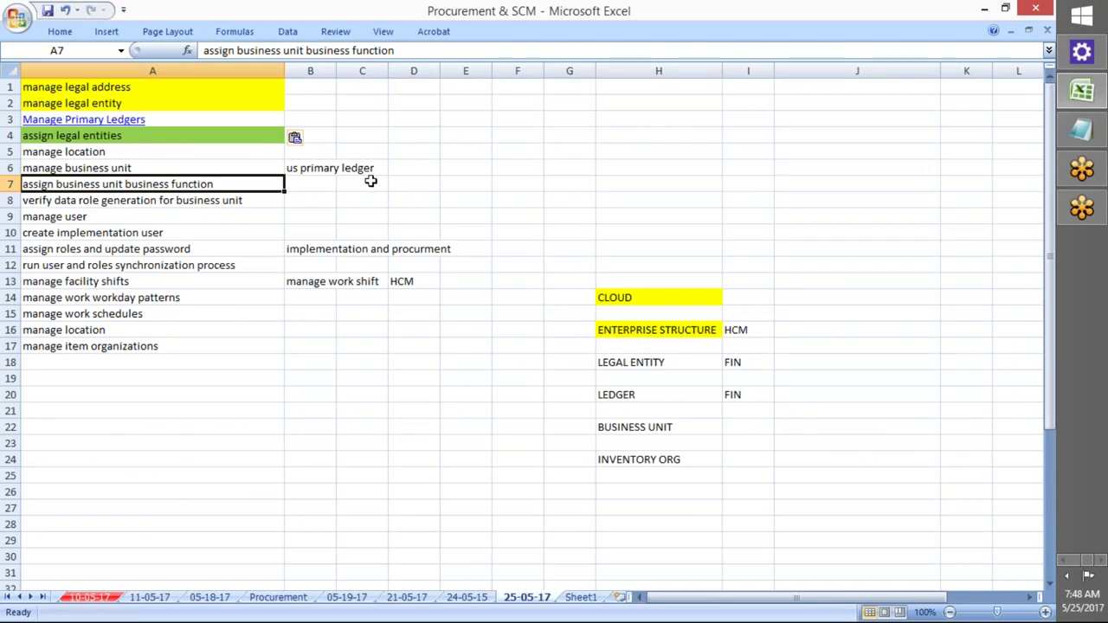
click(353, 121)
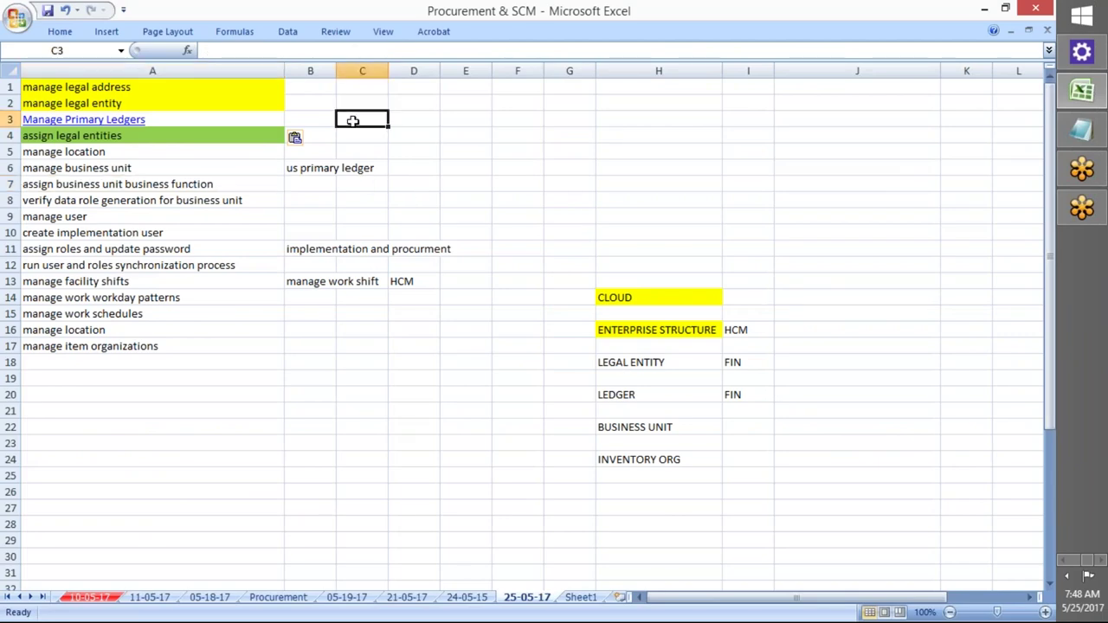
text(US)
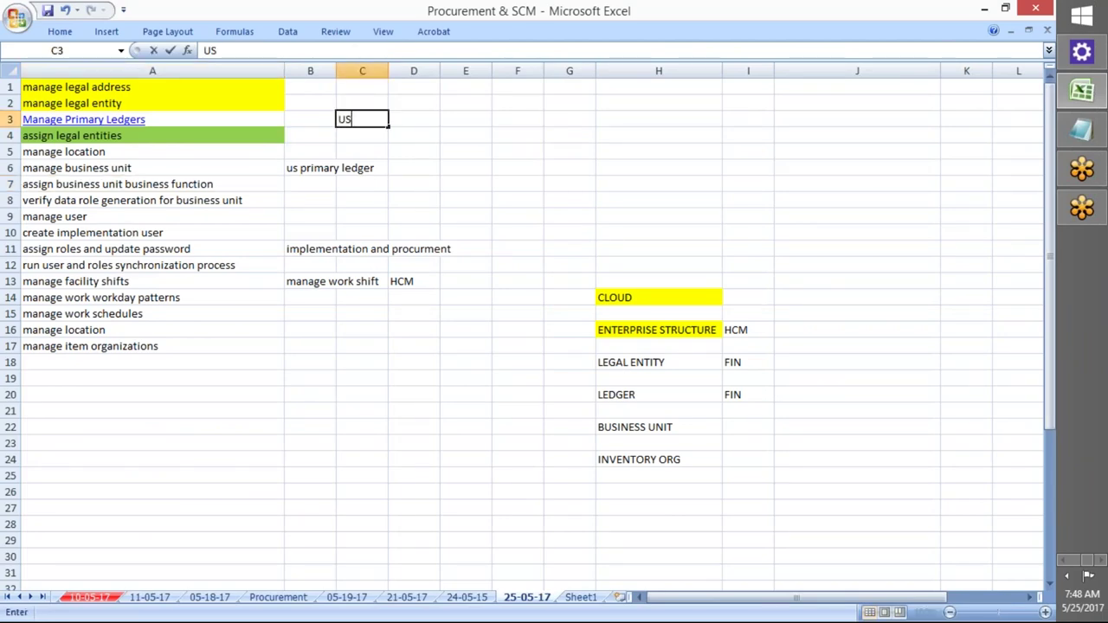
key(alt+Tab)
key(alt+Tab)
key(Tab)
key(alt+Tab)
key(Tab)
key(alt+Tab)
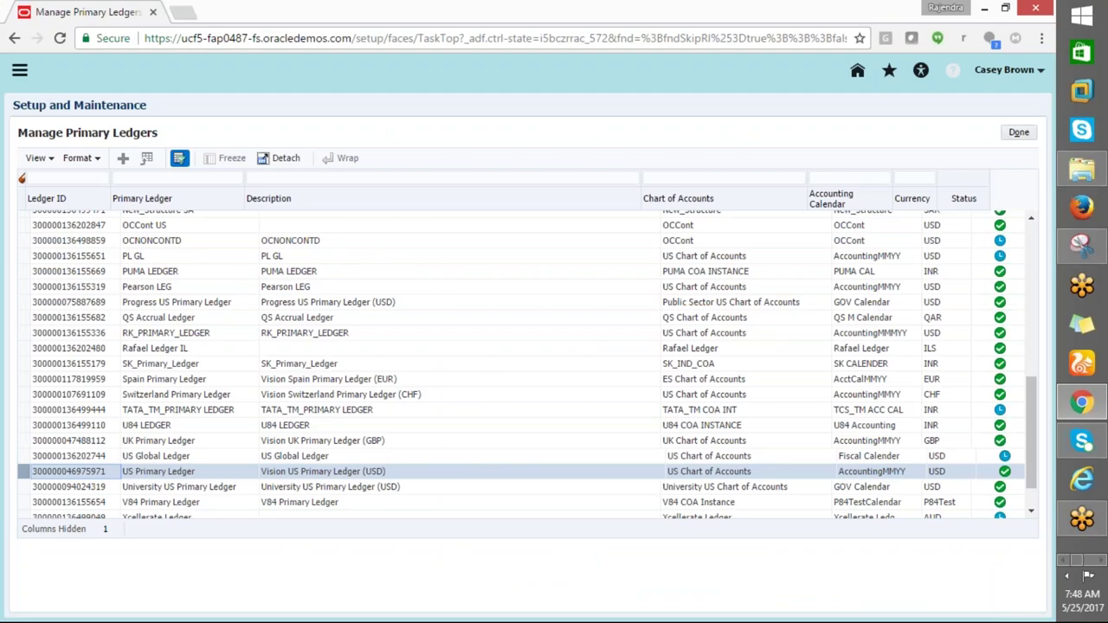
key(alt+Tab)
text(Chart of A)
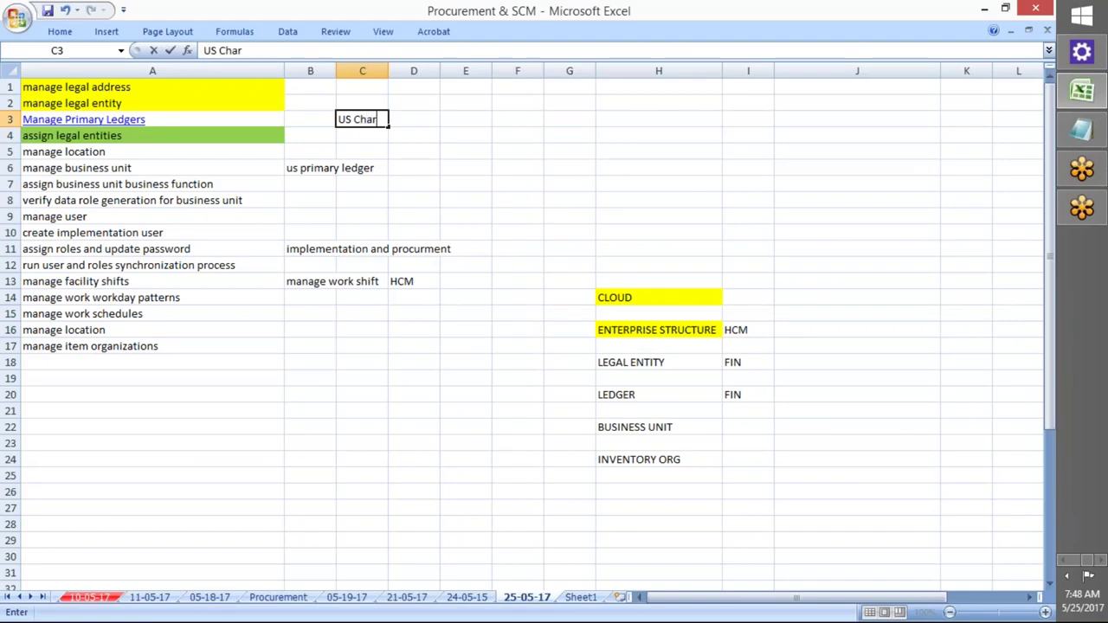
text(ccounts)
click(518, 118)
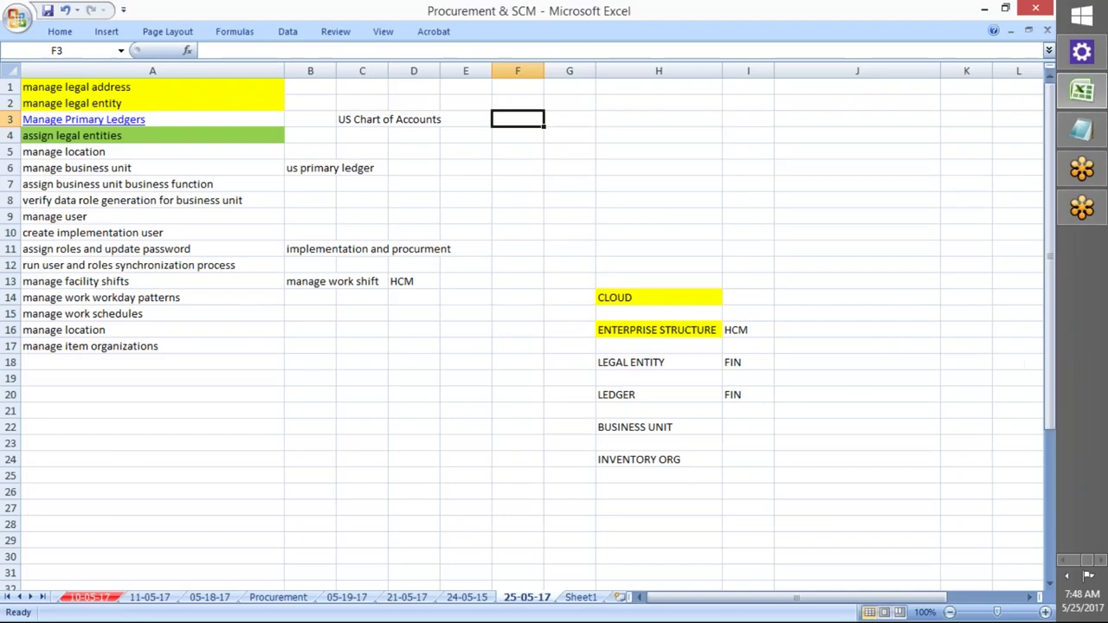
Enter 'Accounting MMYY' in F3, then close the Manage Primary Ledgers task in Oracle.
text(a)
key(BackSpace)
text(A)
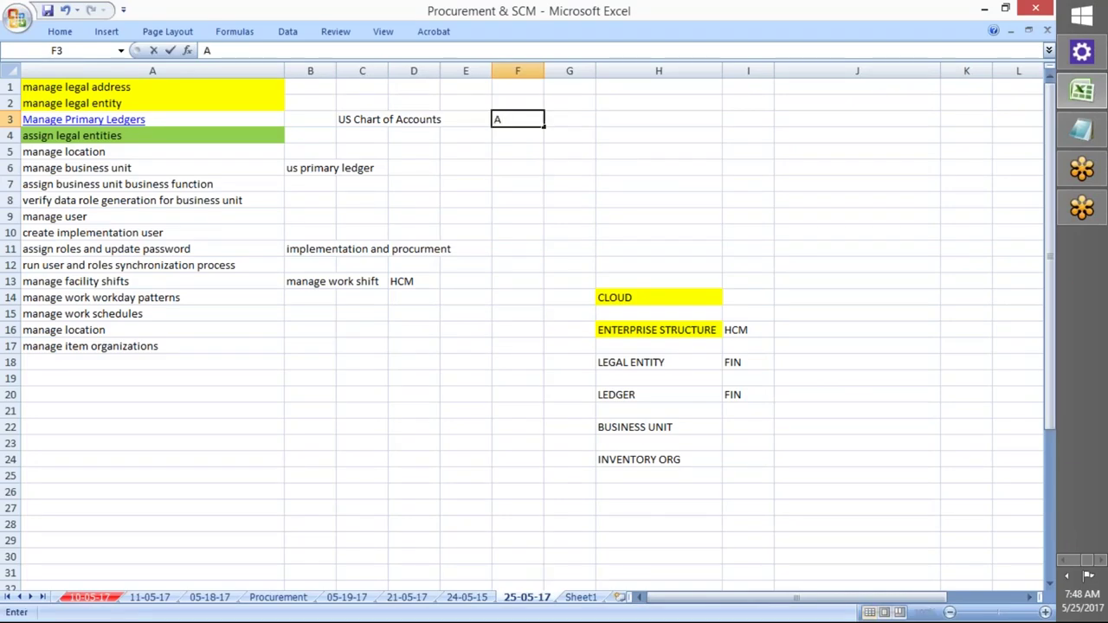
text(c)
text(cc)
key(BackSpace)
key(BackSpace)
text(count)
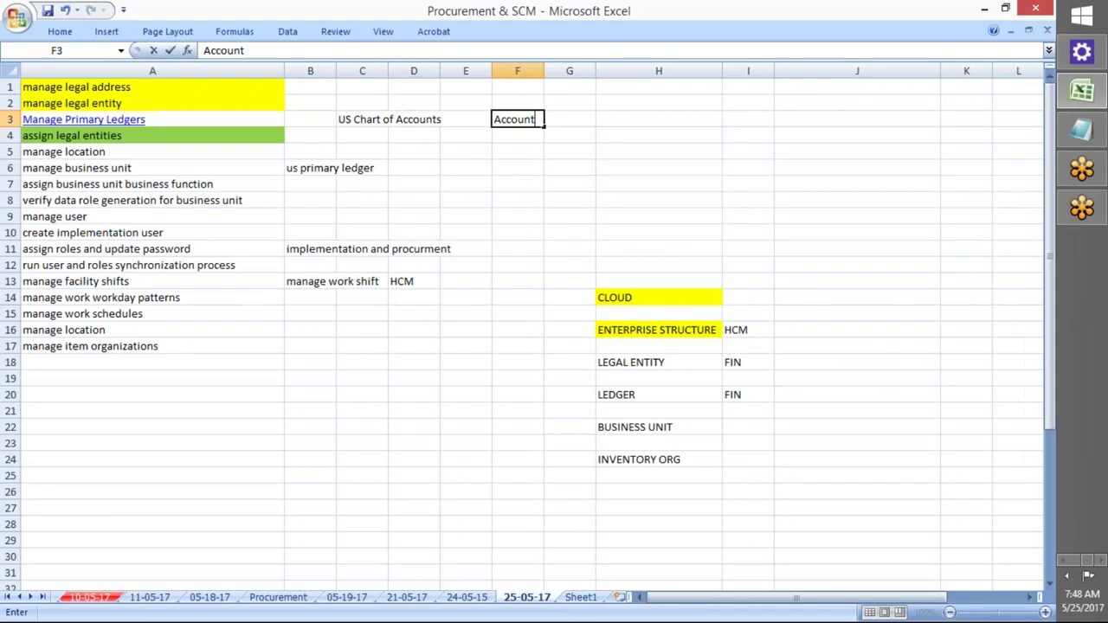
text(ing MMYY)
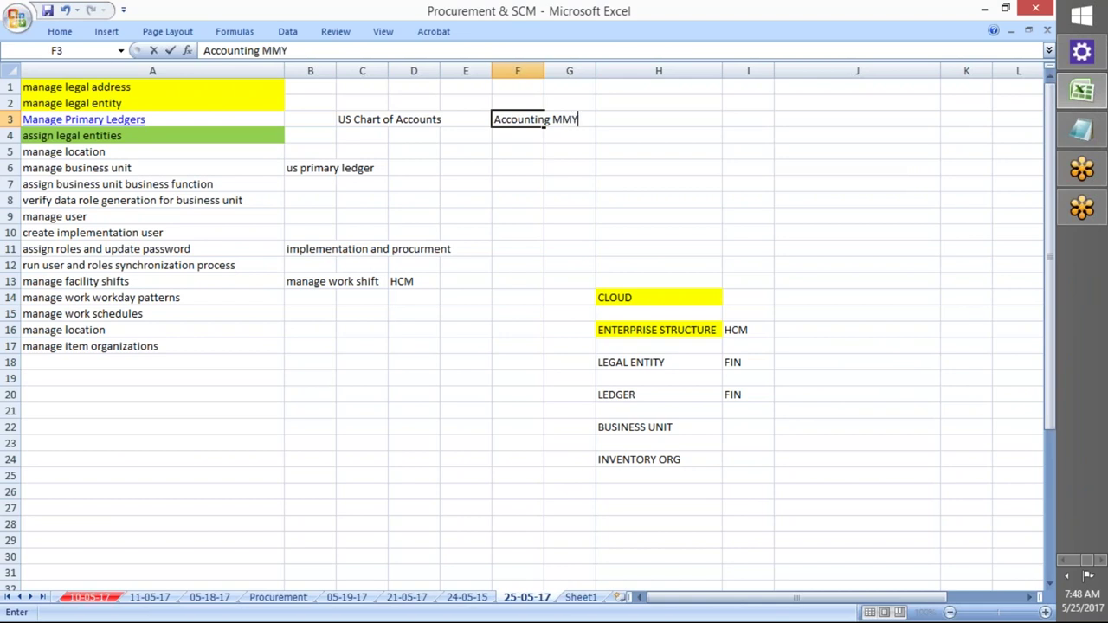
key(Tab)
key(alt+Tab)
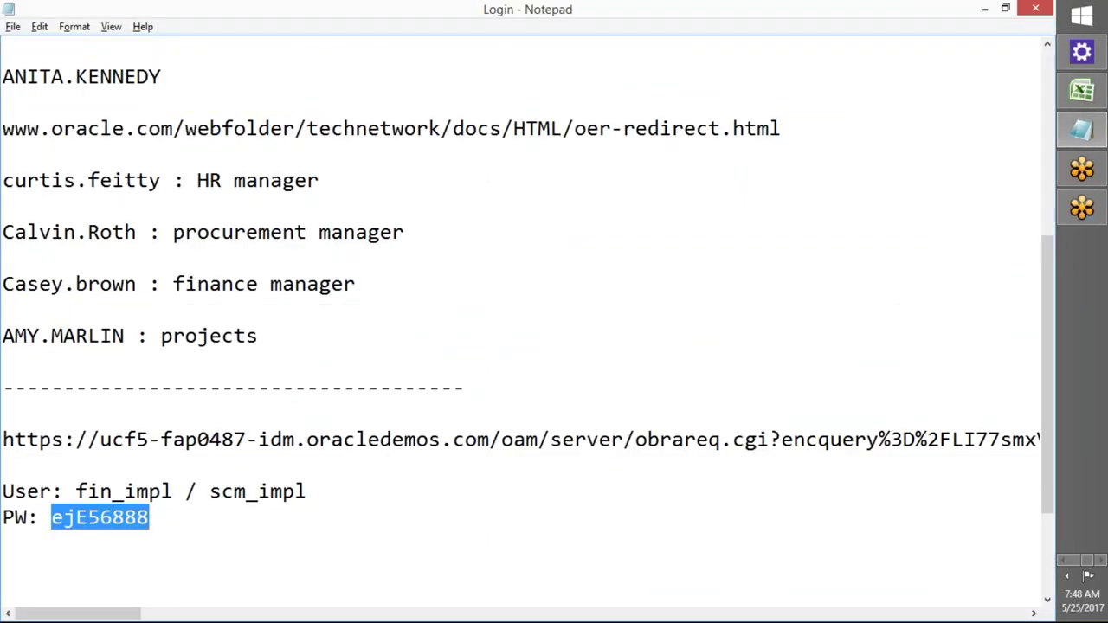
key(alt+Tab)
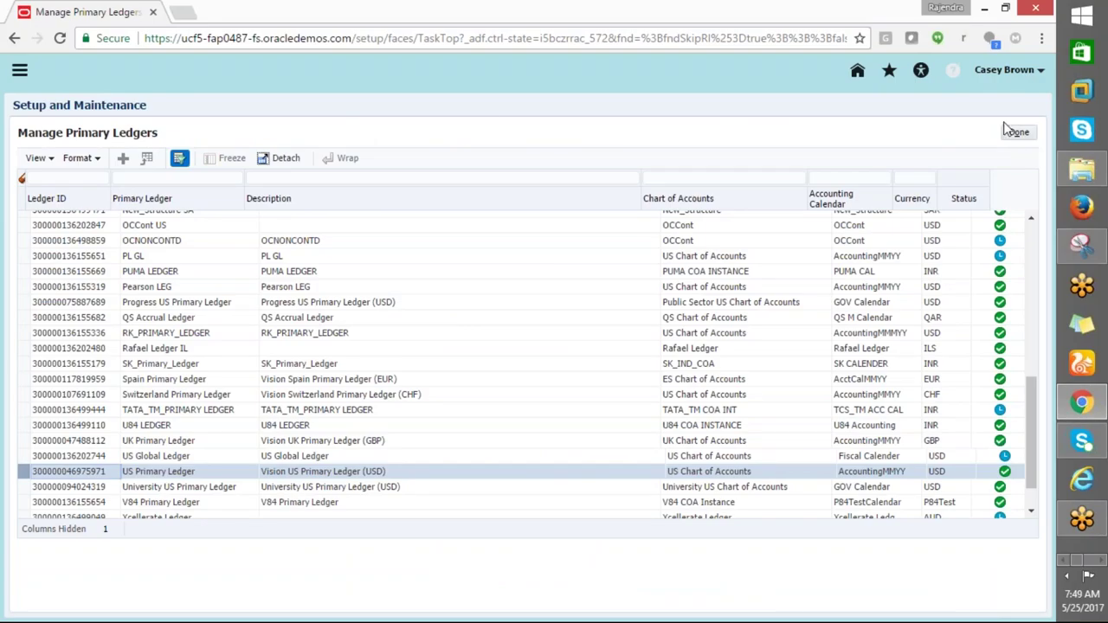
click(1009, 131)
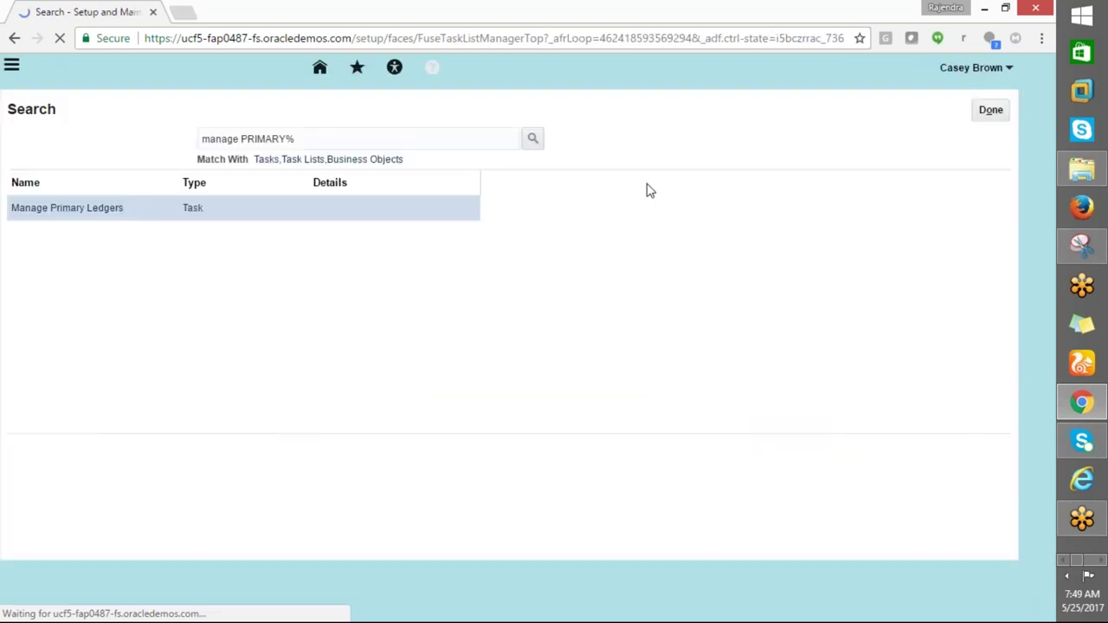
Search the tasks for '%accounting%per%' and look at the Accounting Period business object.
drag(295, 138, 150, 148)
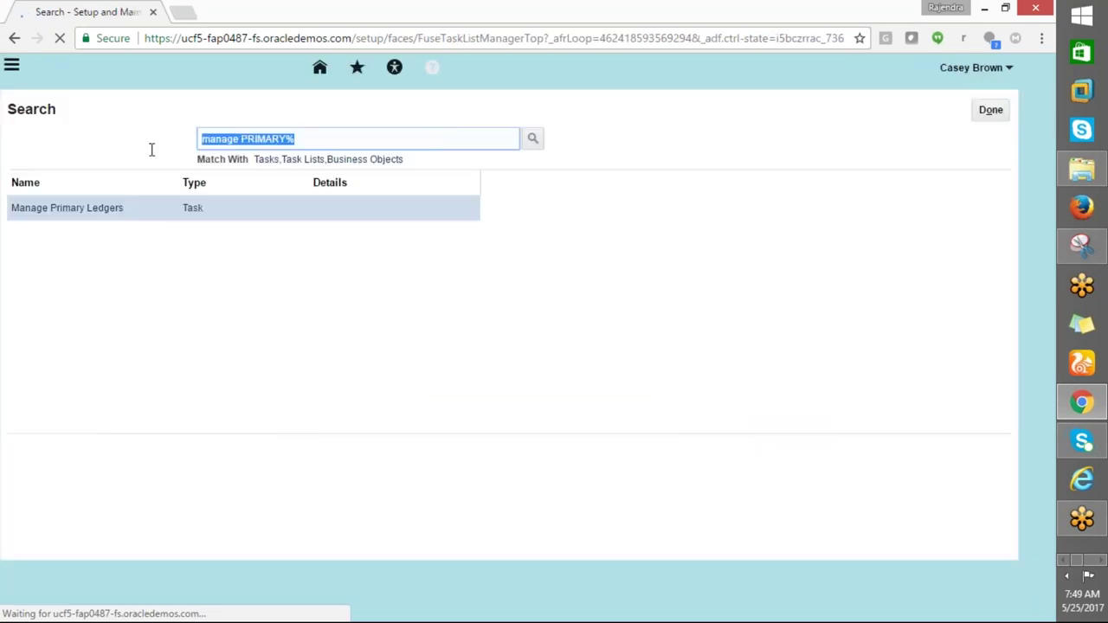
text(%)
text(AC)
text(ccoun)
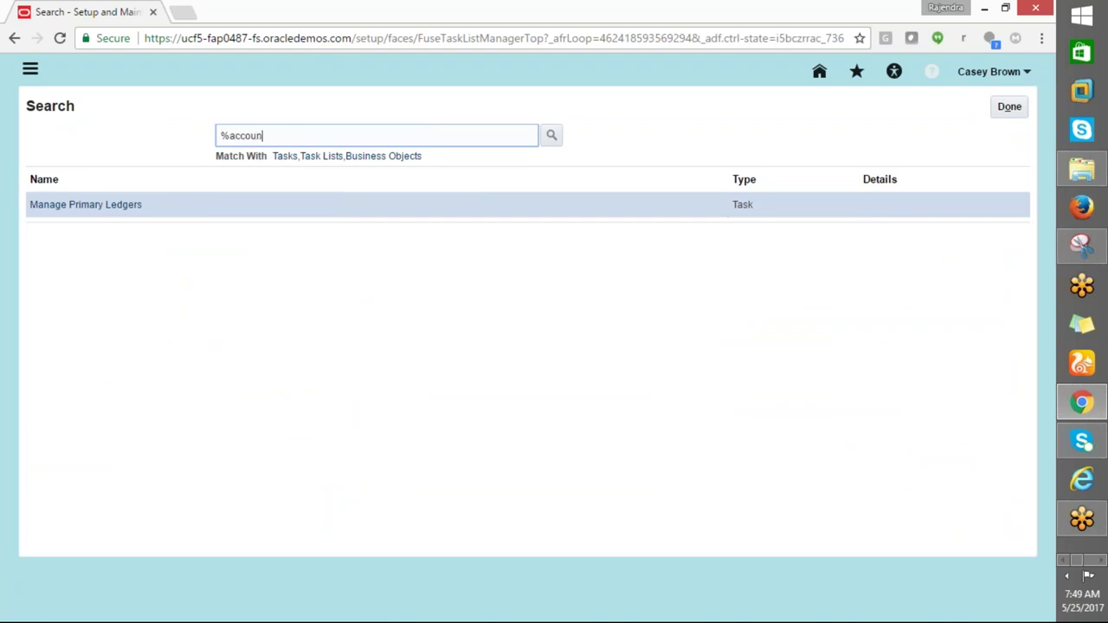
text(ting%per%)
click(552, 136)
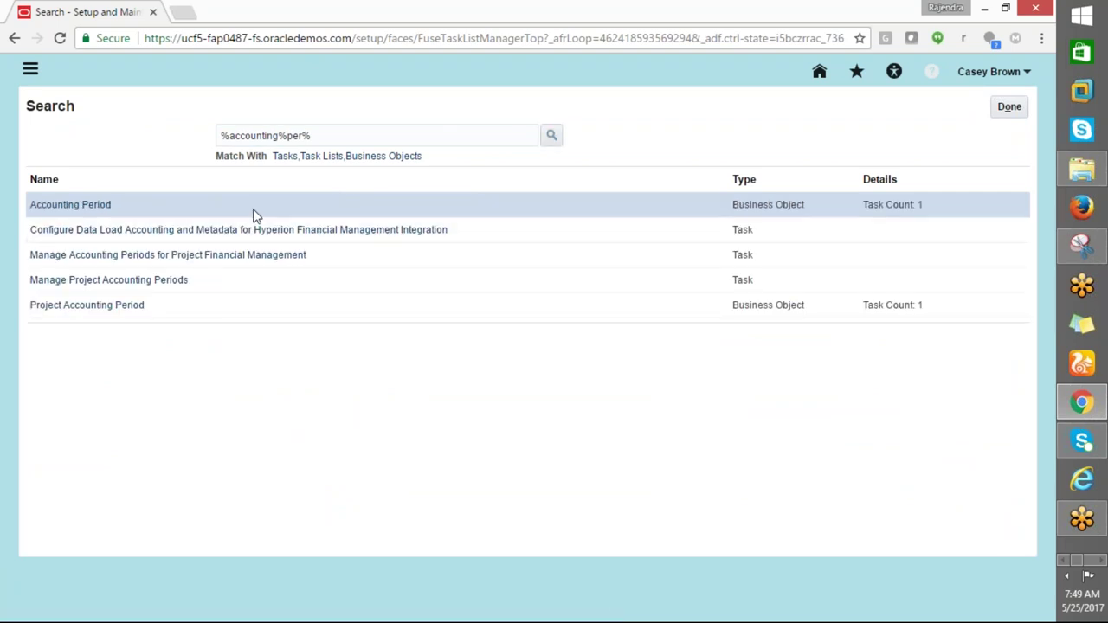
click(86, 206)
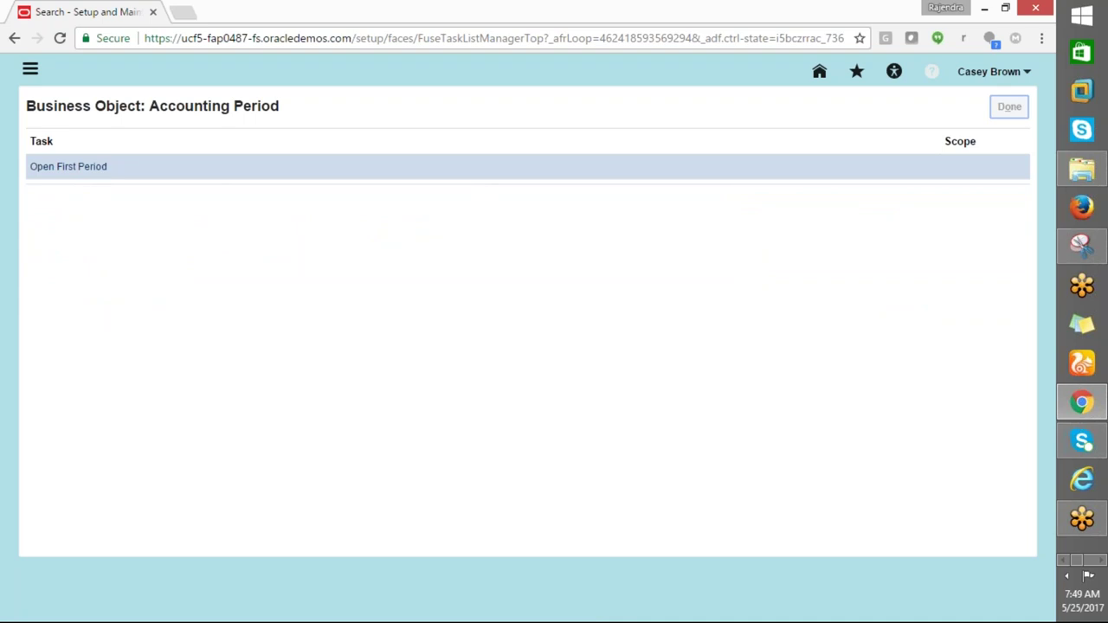
click(1009, 106)
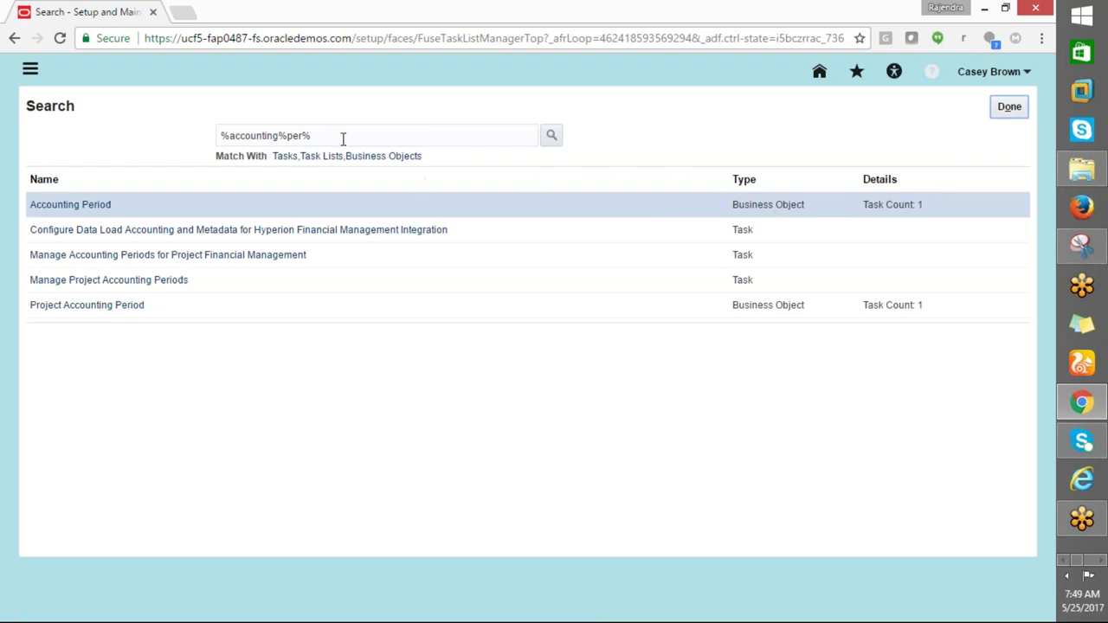
Search the tasks for '%manage%acc%period%', then leave the results for another window.
drag(310, 136, 196, 140)
text(%)
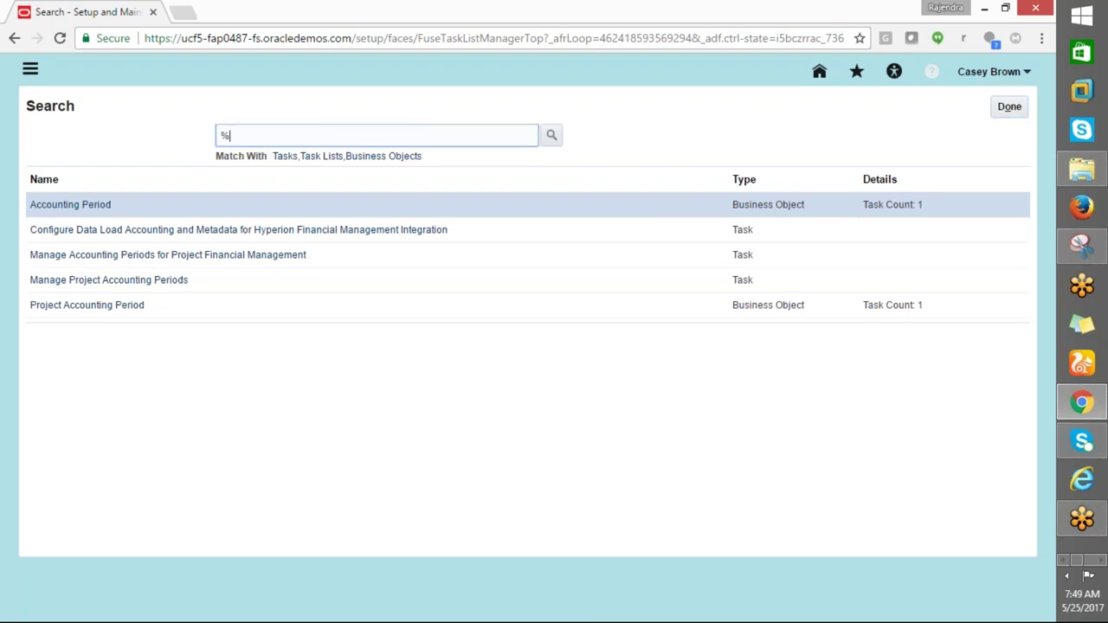
text(manage%acc%)
click(551, 136)
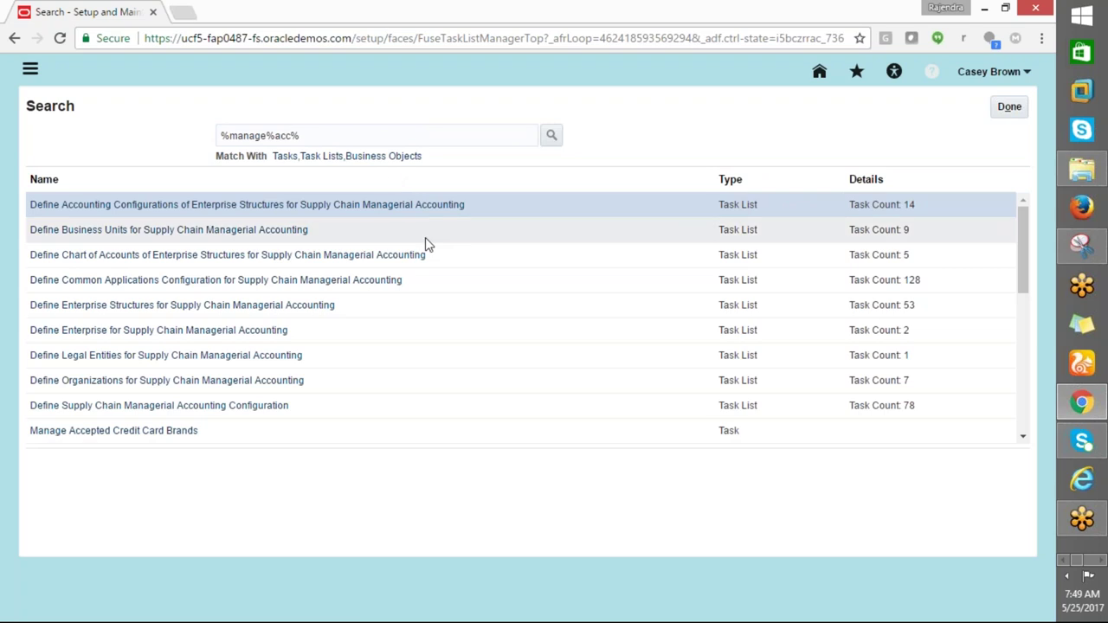
click(303, 136)
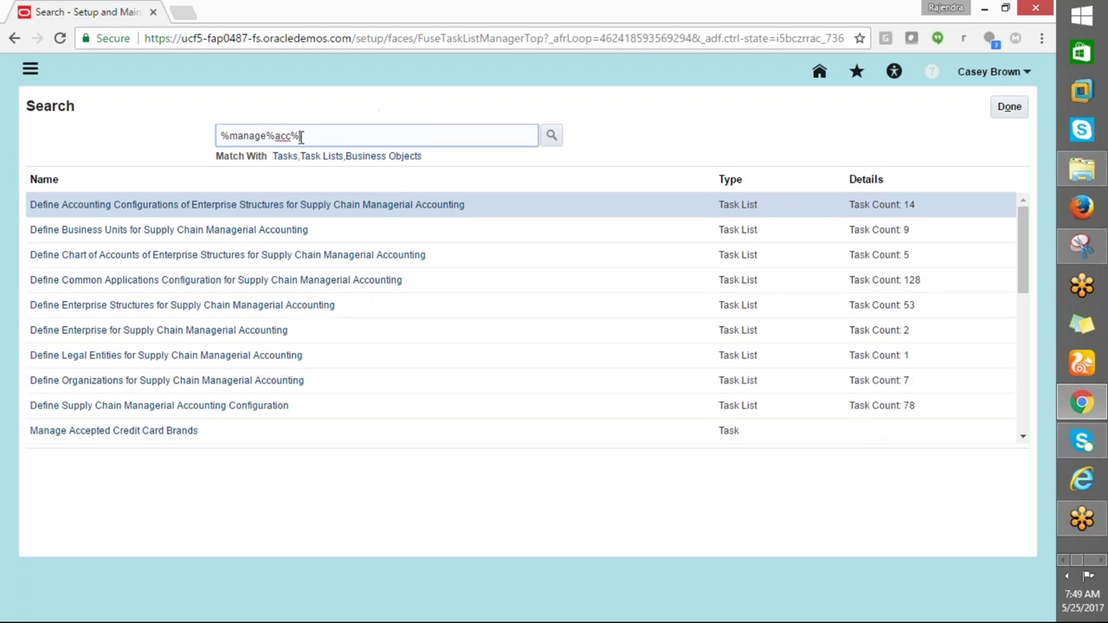
text(period%)
click(551, 135)
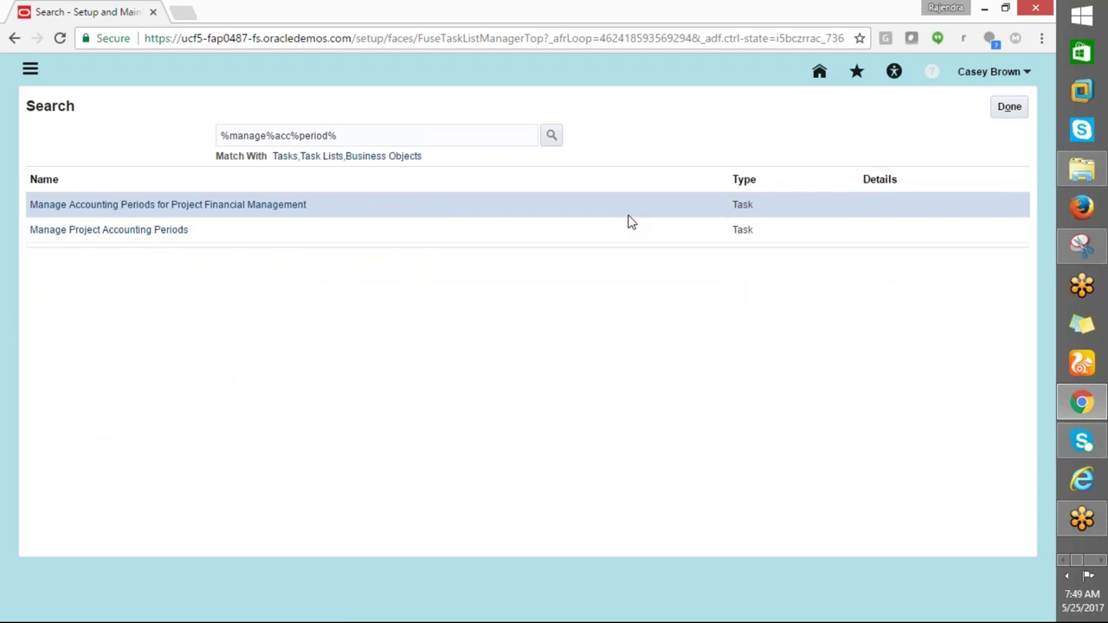
click(1002, 117)
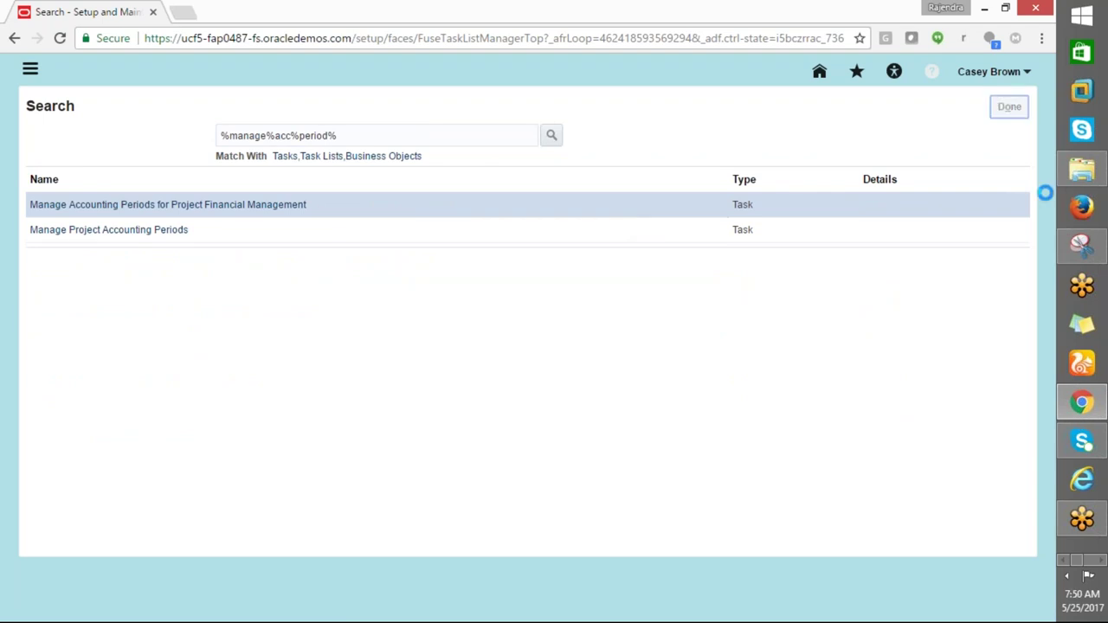
key(alt+Tab)
key(alt+Tab)
key(alt+Tab)
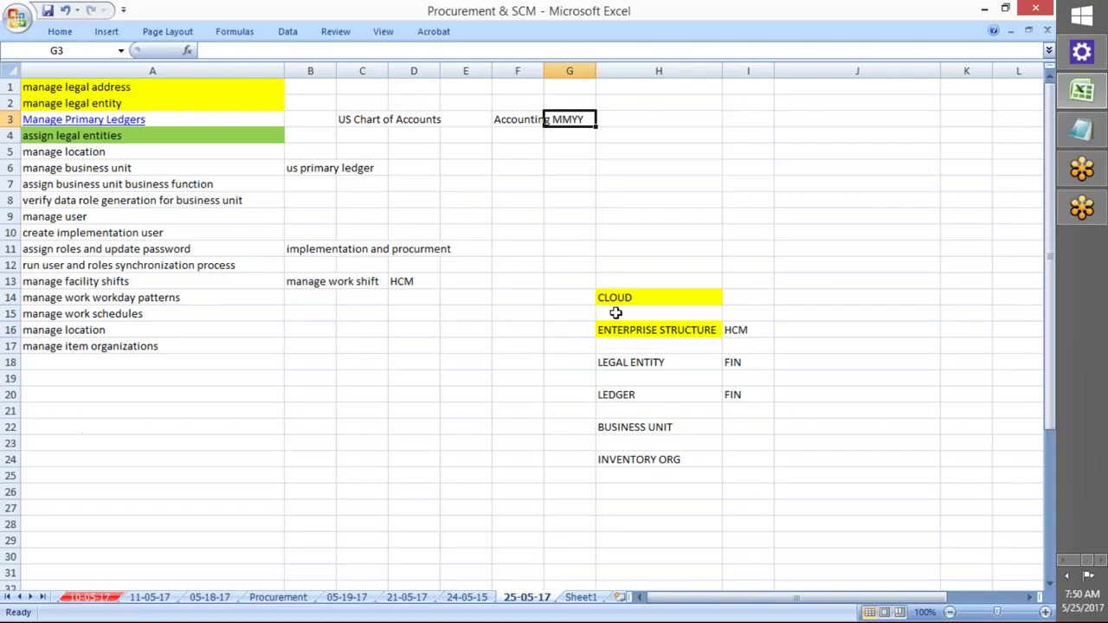
Go to the Procurement sheet and copy the 'manage acccounting calendar' task from A38.
click(150, 599)
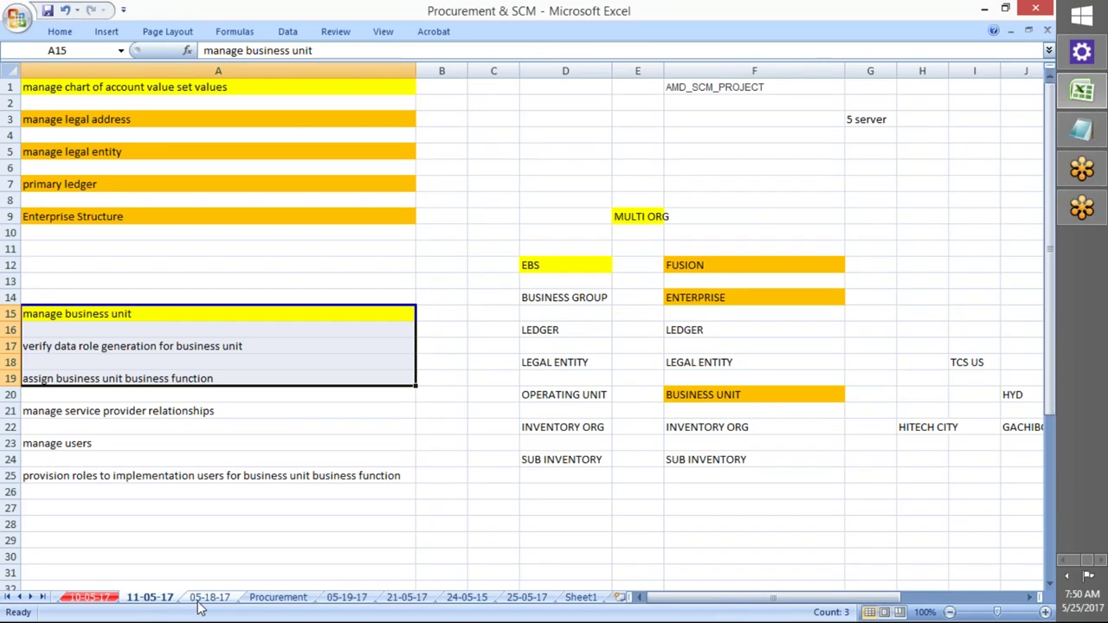
click(90, 597)
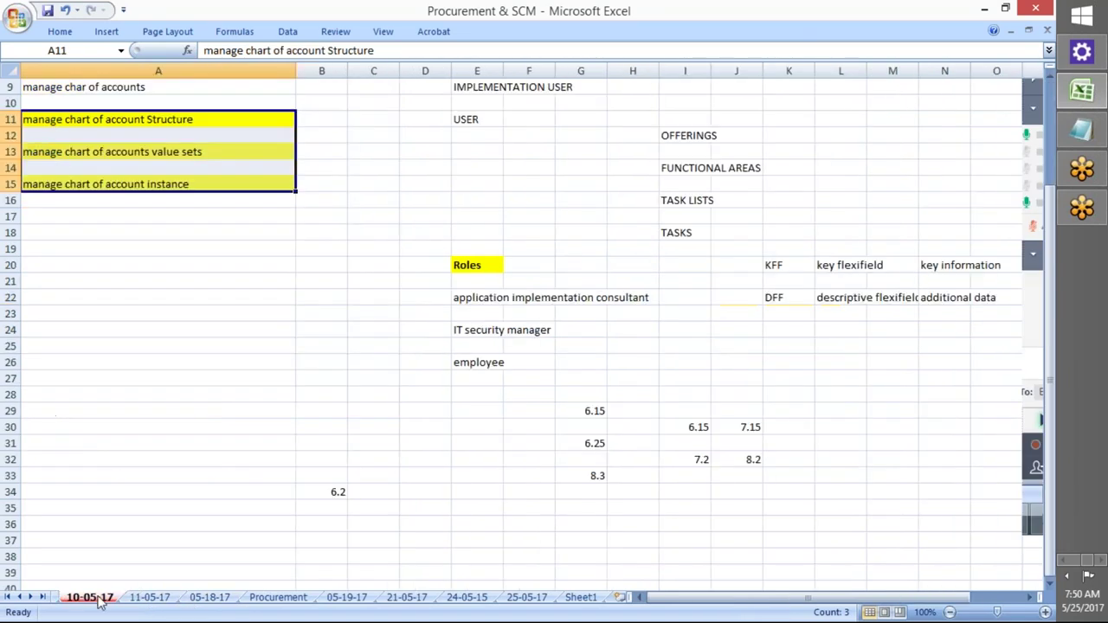
click(149, 599)
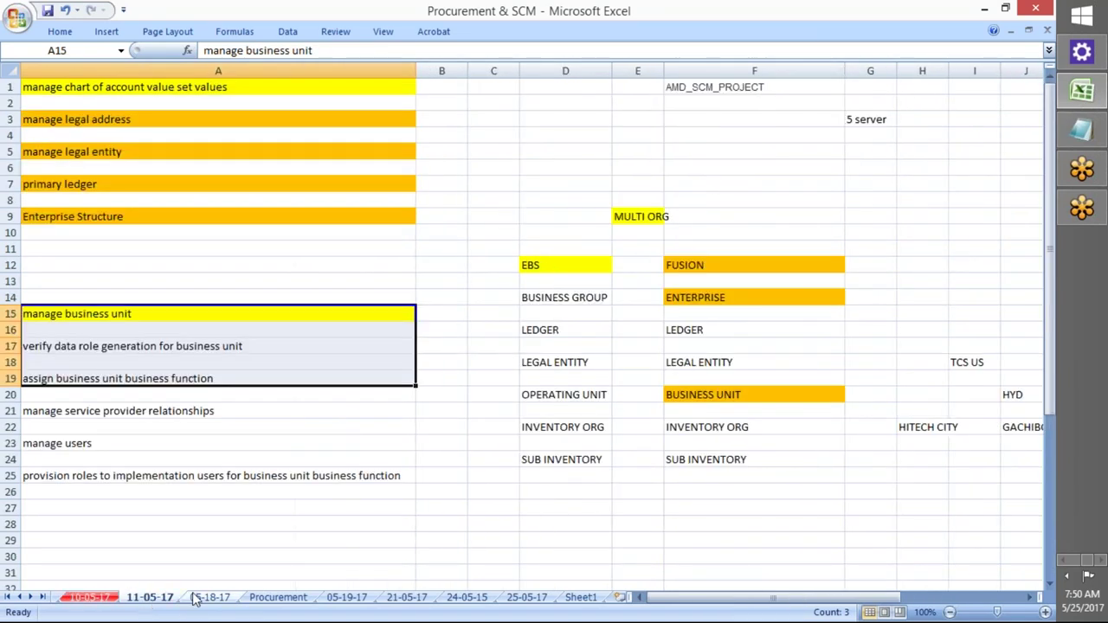
click(195, 599)
click(250, 600)
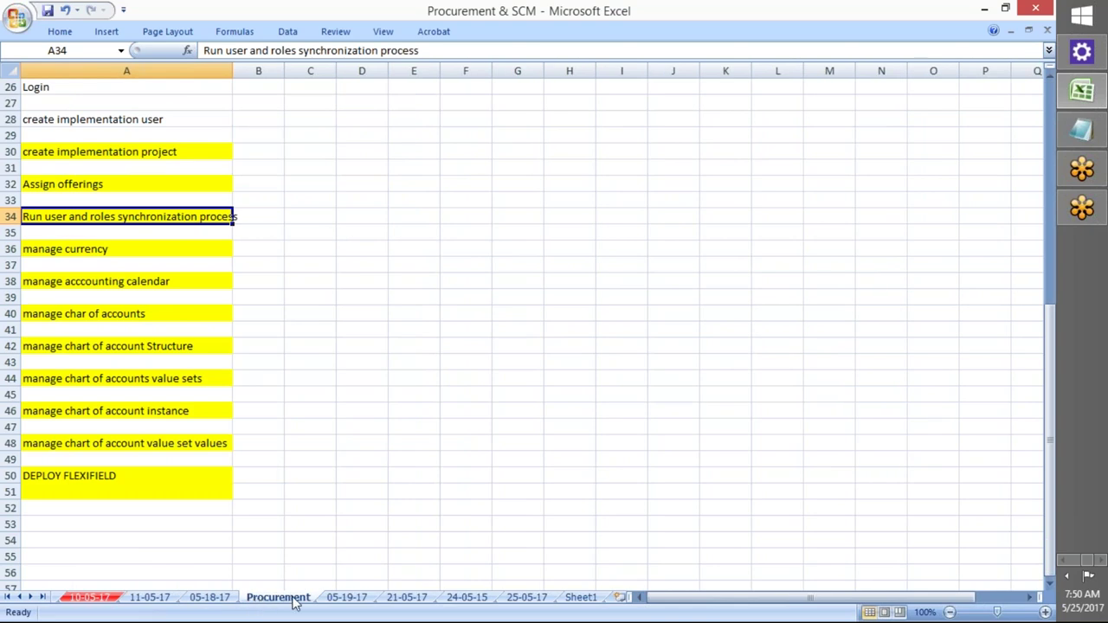
click(113, 292)
key(ctrl+c)
key(alt+Tab)
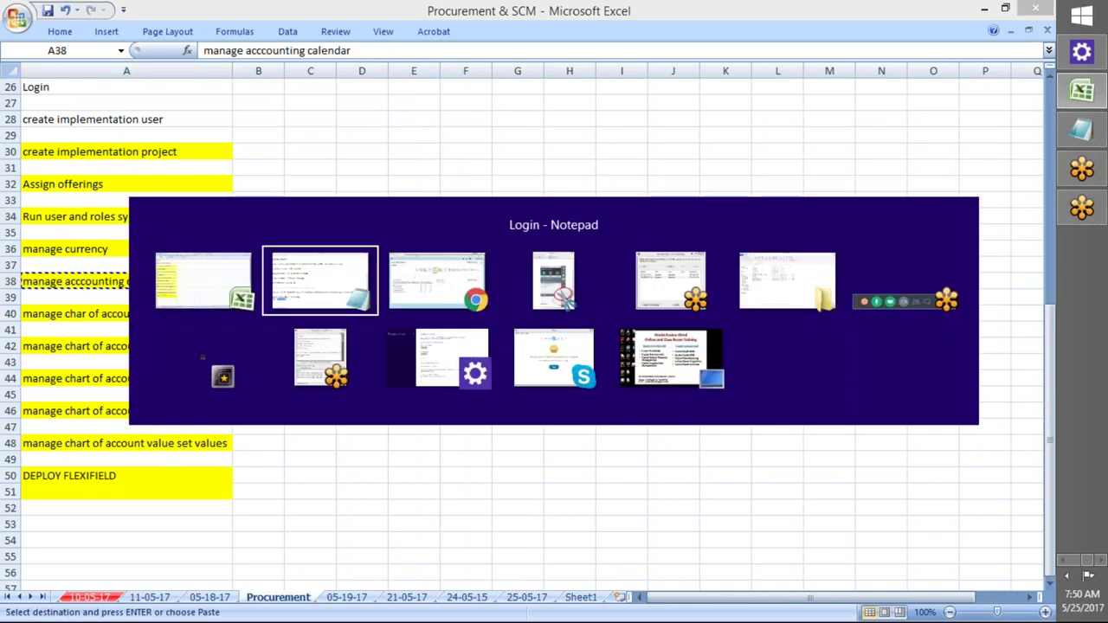
key(alt+Tab)
key(alt+Tab)
Search the tasks for 'manage accounting calendar', fixing the spelling, and open Manage Accounting Calendars.
key(ctrl+v)
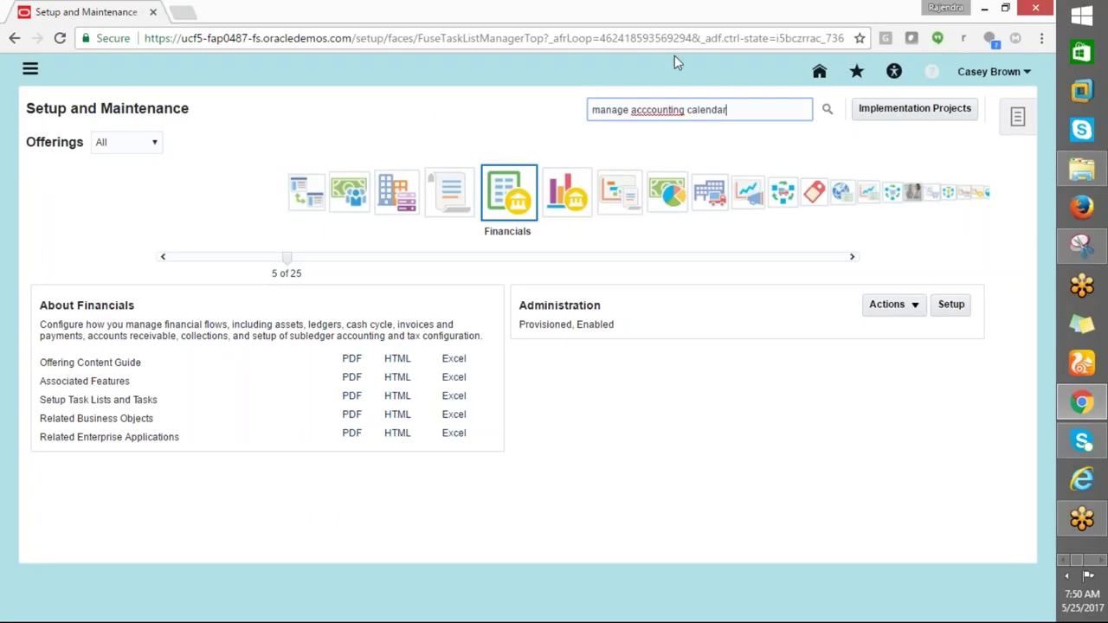
click(827, 110)
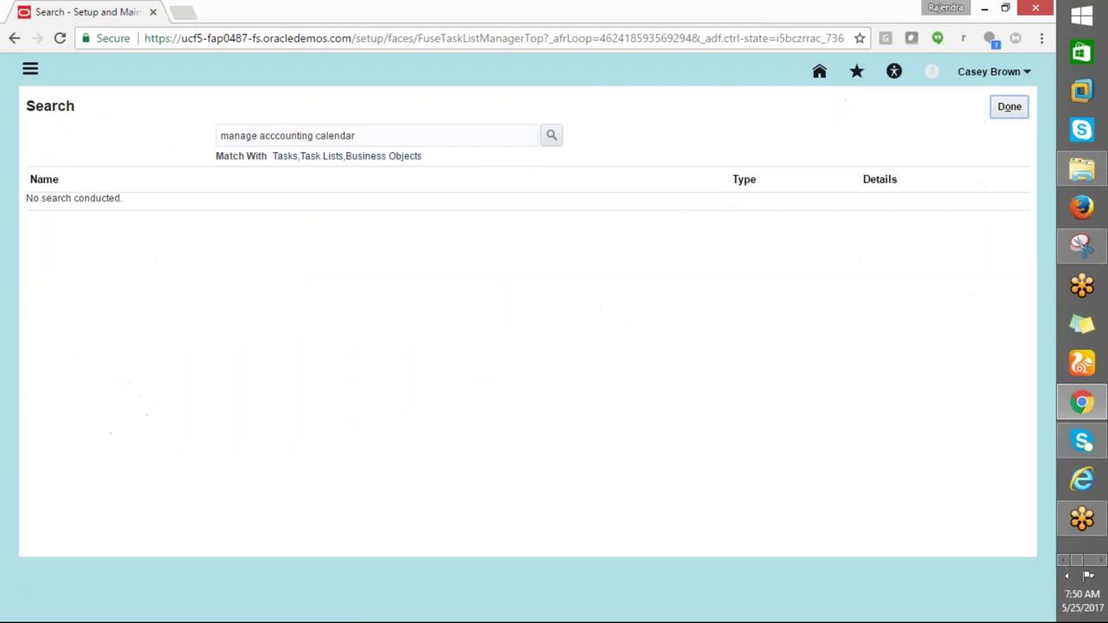
click(313, 135)
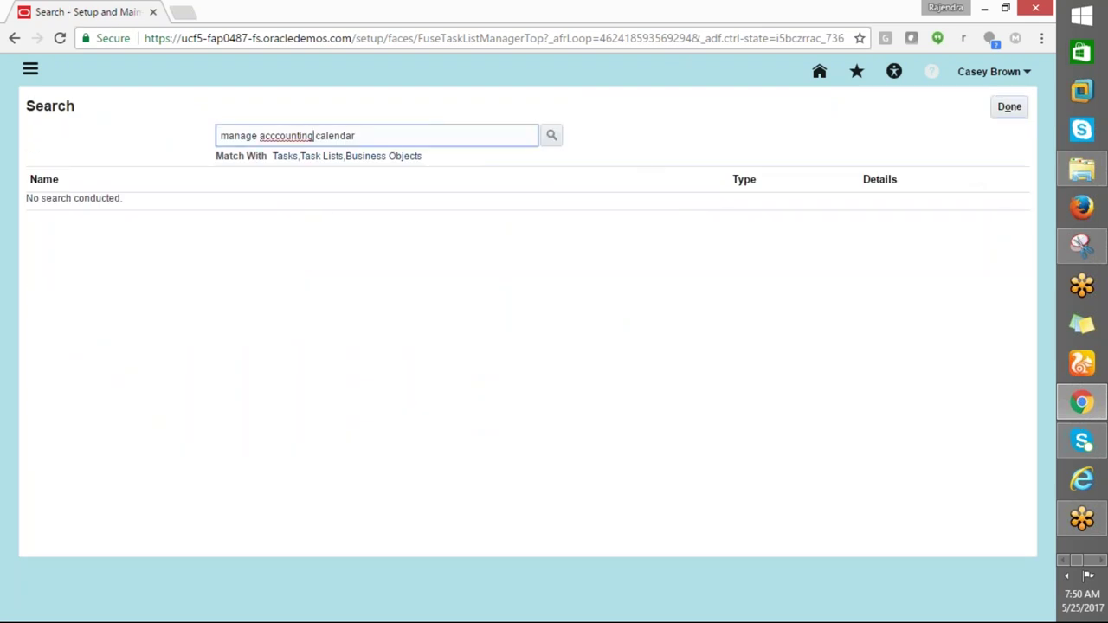
key(BackSpace)
key(BackSpace)
key(BackSpace)
key(BackSpace)
key(BackSpace)
key(BackSpace)
key(BackSpace)
key(BackSpace)
key(BackSpace)
key(BackSpace)
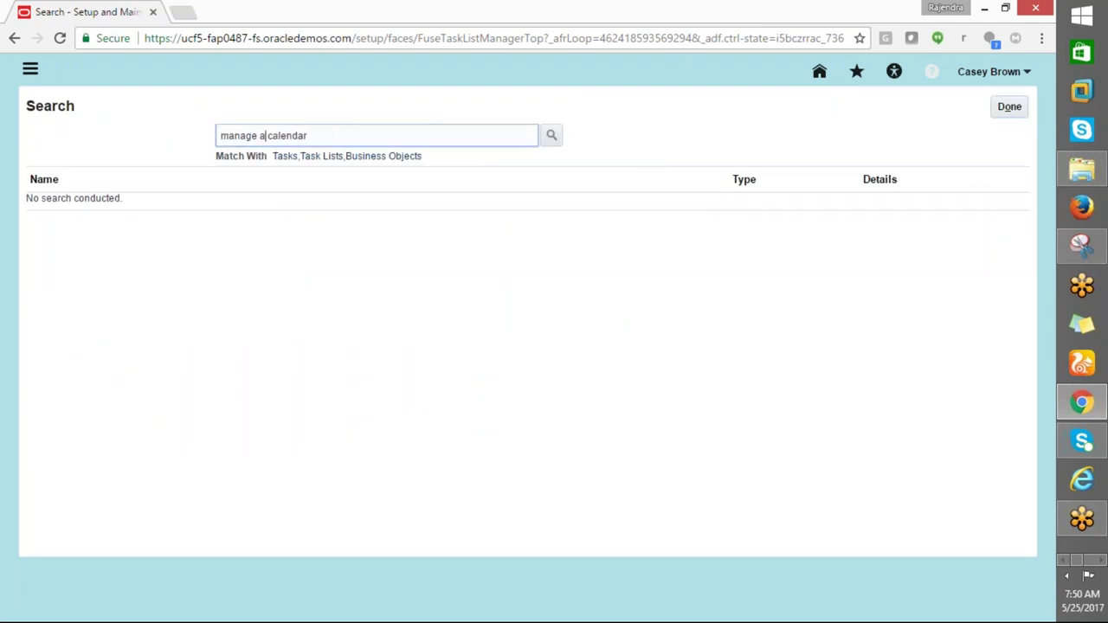
text(counting)
key(BackSpace)
key(BackSpace)
key(BackSpace)
key(BackSpace)
key(BackSpace)
key(BackSpace)
key(BackSpace)
text(counting)
click(552, 134)
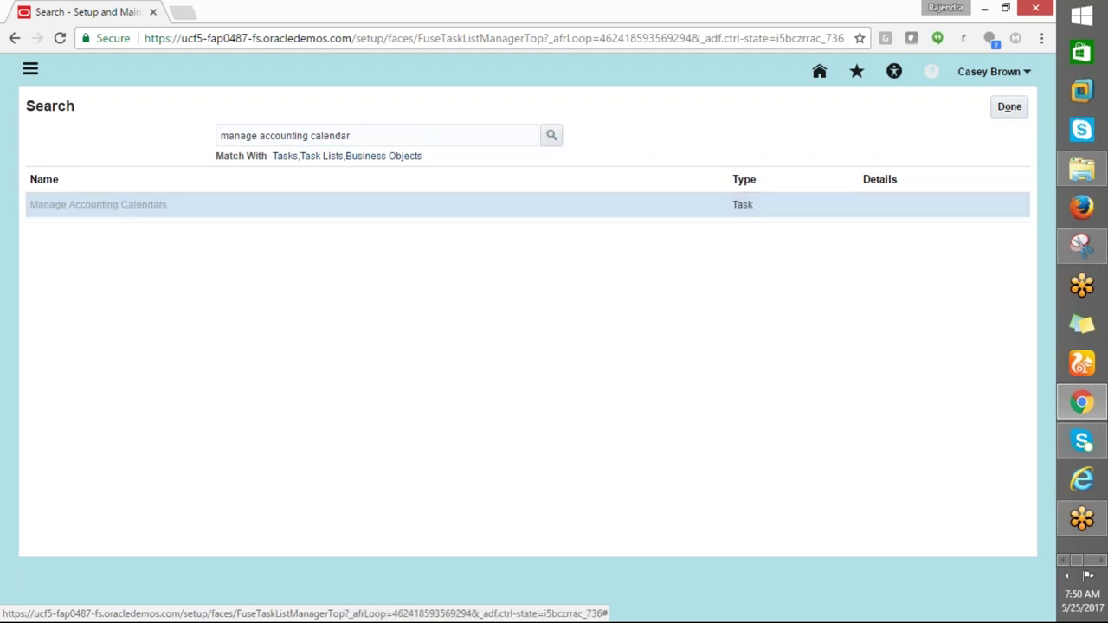
click(111, 212)
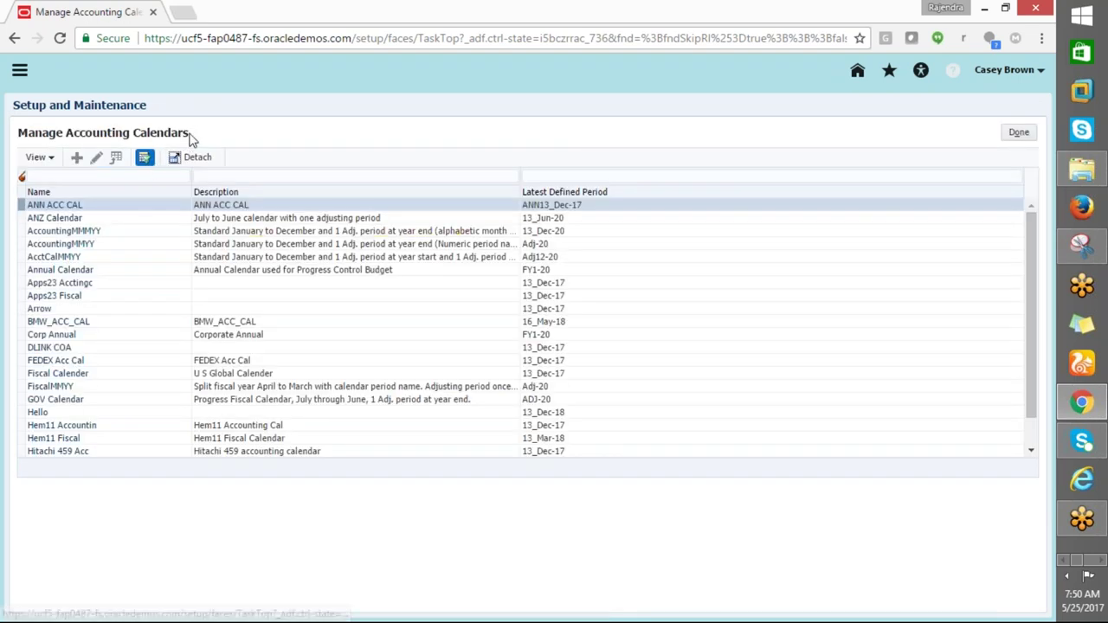
Select the whole Manage Accounting Calendars page title.
drag(190, 137, 126, 119)
drag(54, 117, 15, 143)
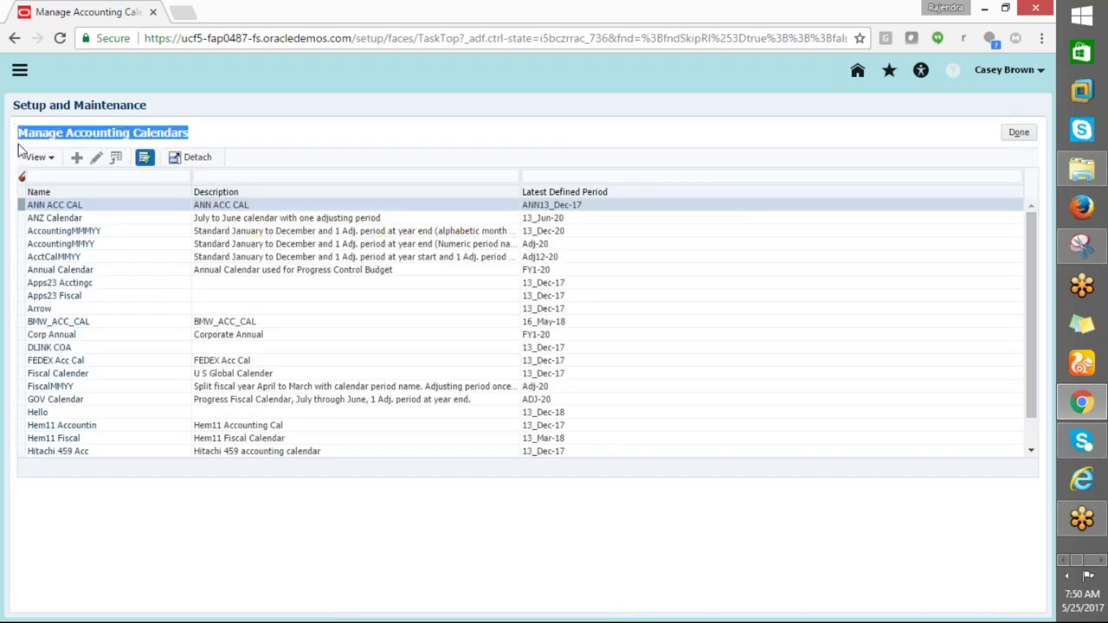
key(alt+Tab)
key(Escape)
click(203, 136)
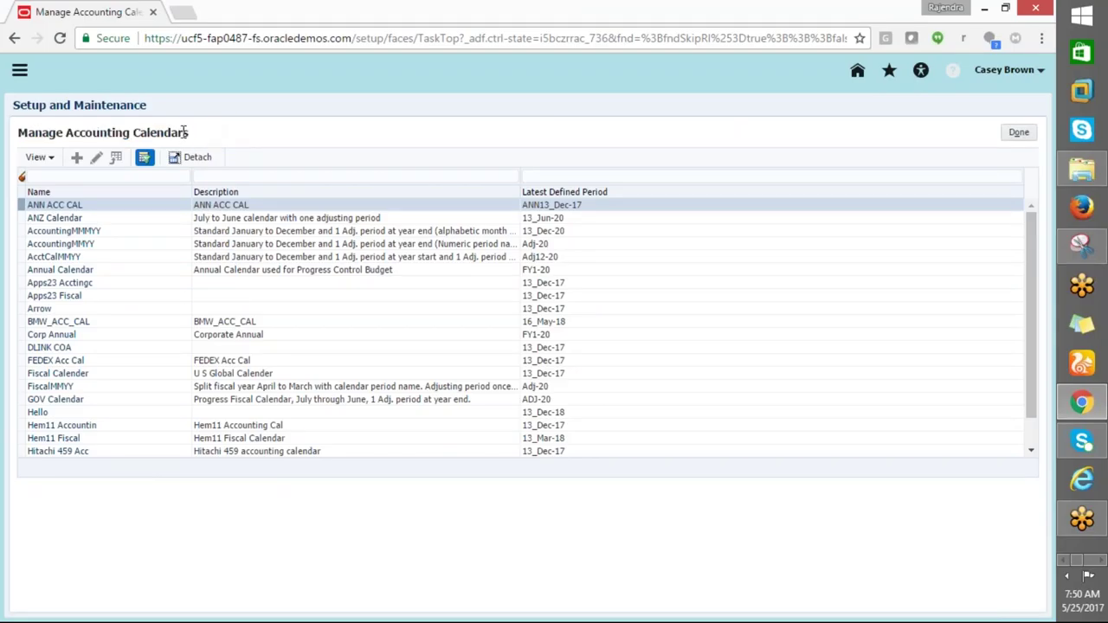
drag(189, 135, 15, 130)
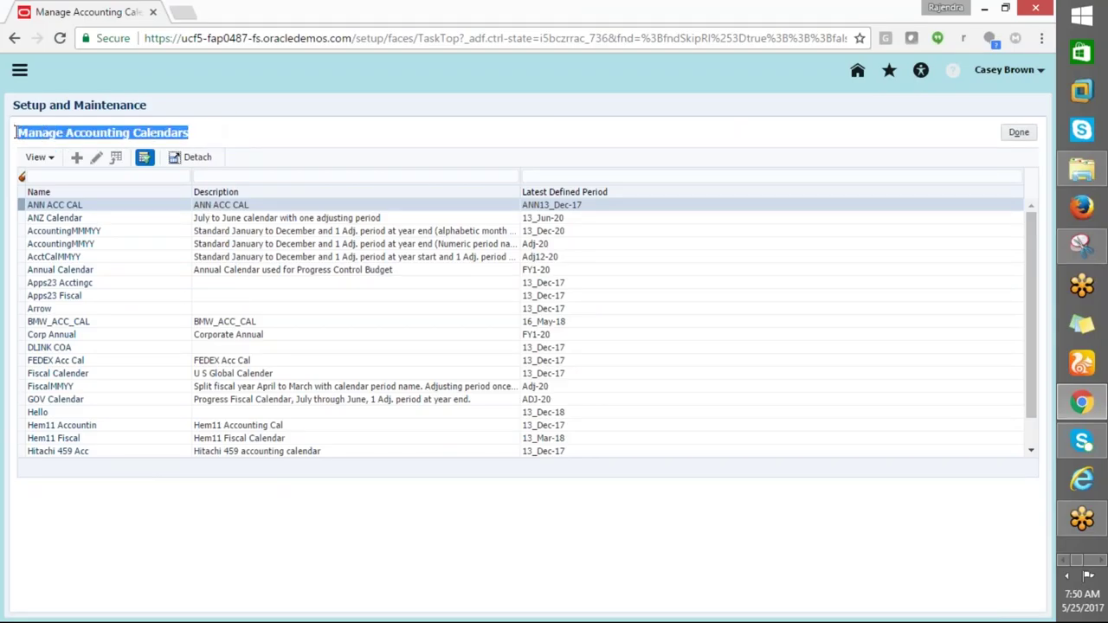
Paste the Manage Accounting Calendars title at cell I7 of the 25-05-17 sheet.
key(alt+Tab)
key(alt+Tab)
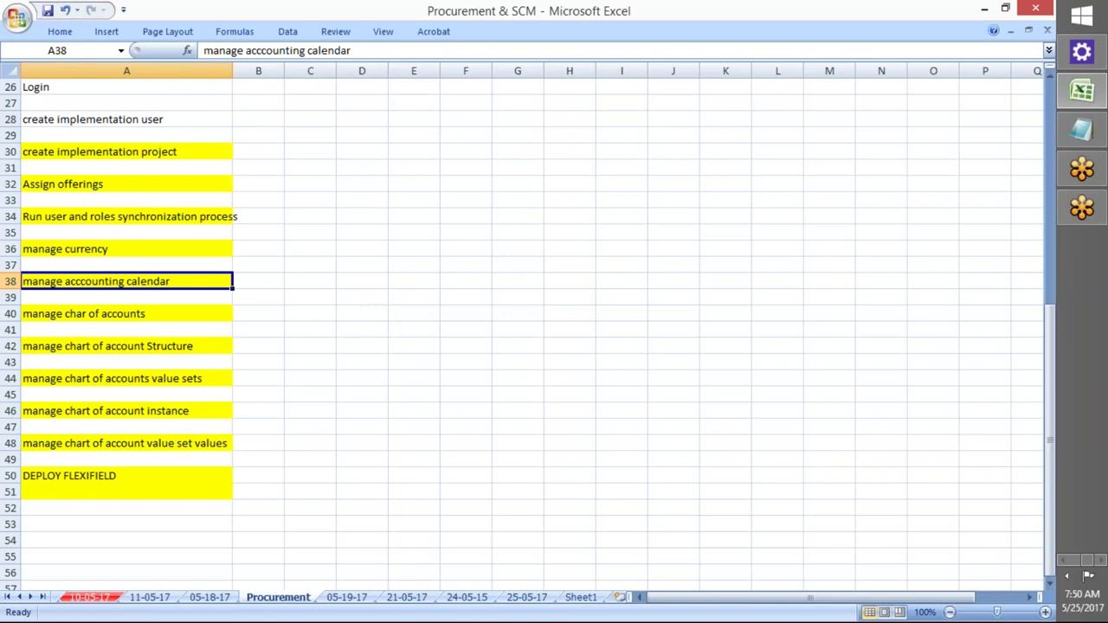
click(577, 601)
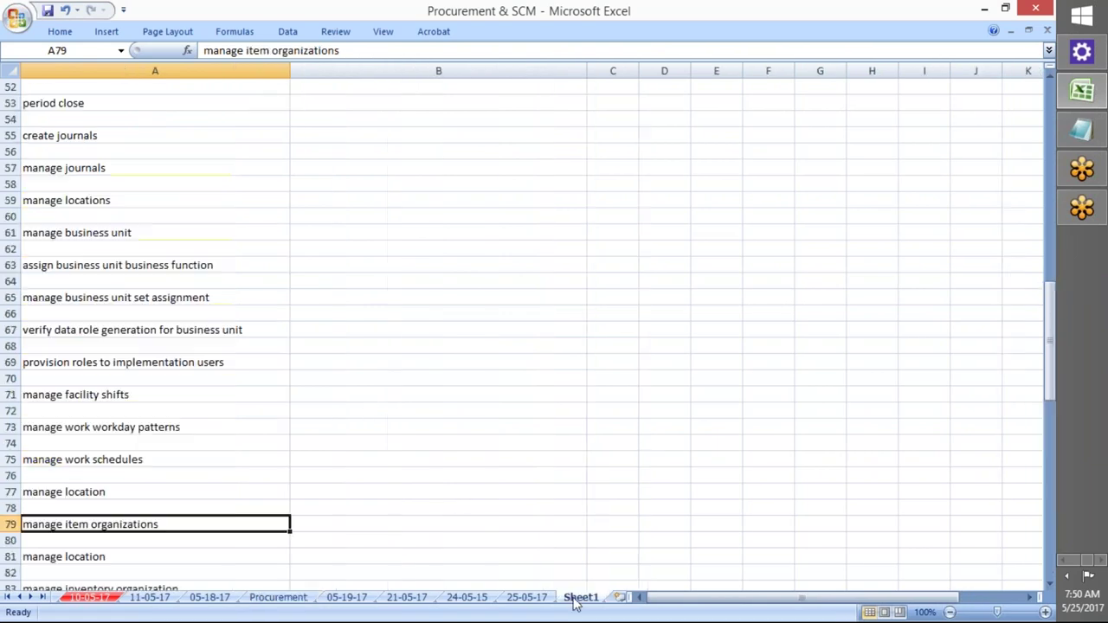
drag(1048, 306, 1011, 102)
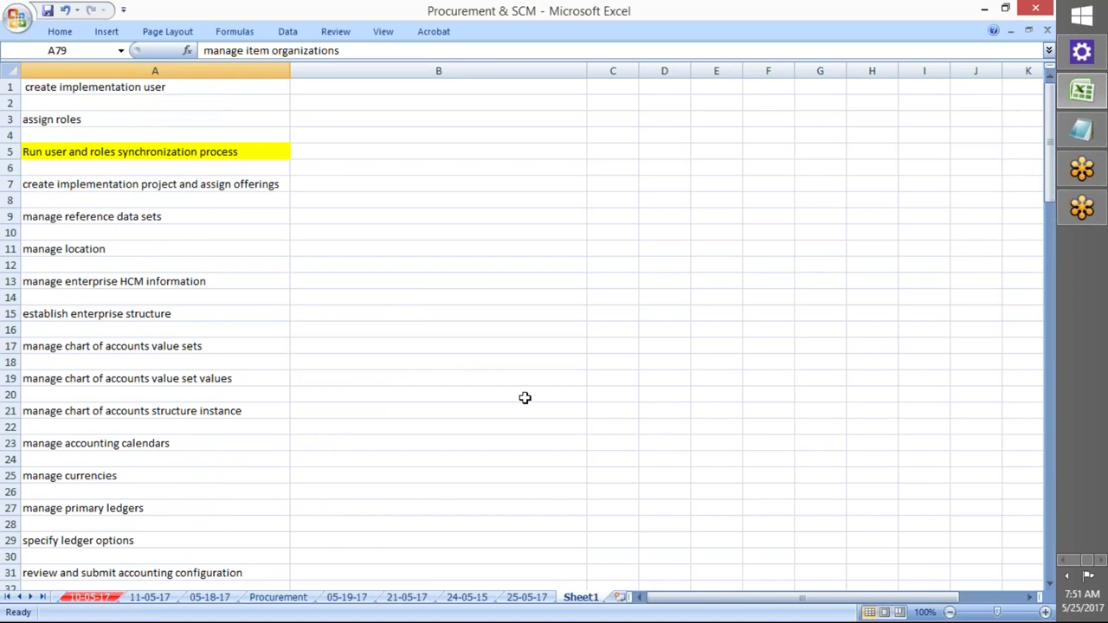
click(527, 598)
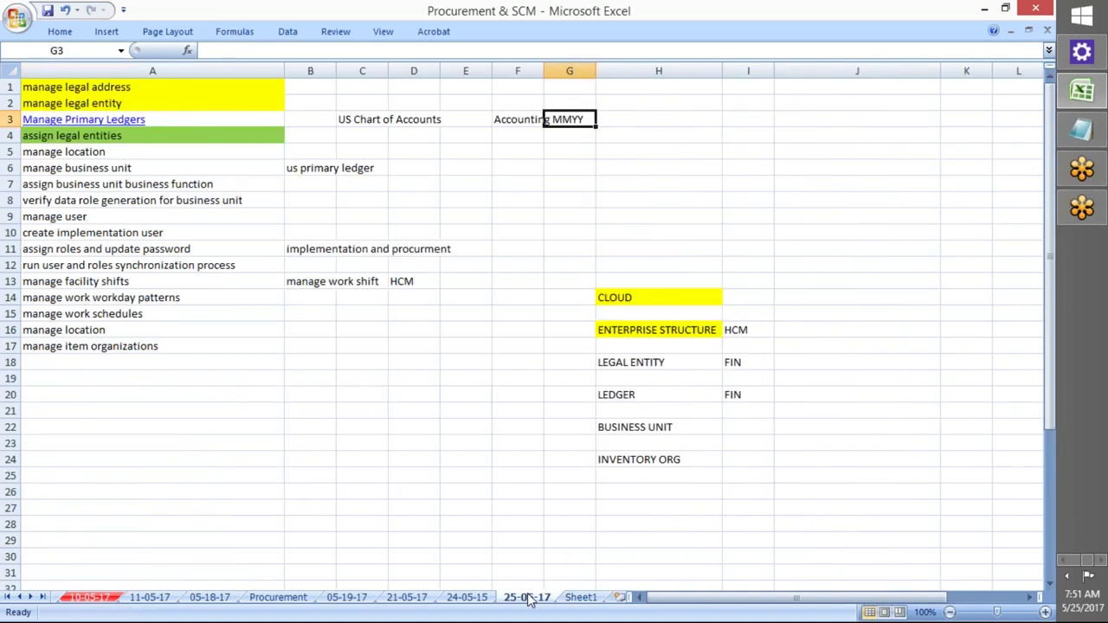
click(751, 180)
key(ctrl+v)
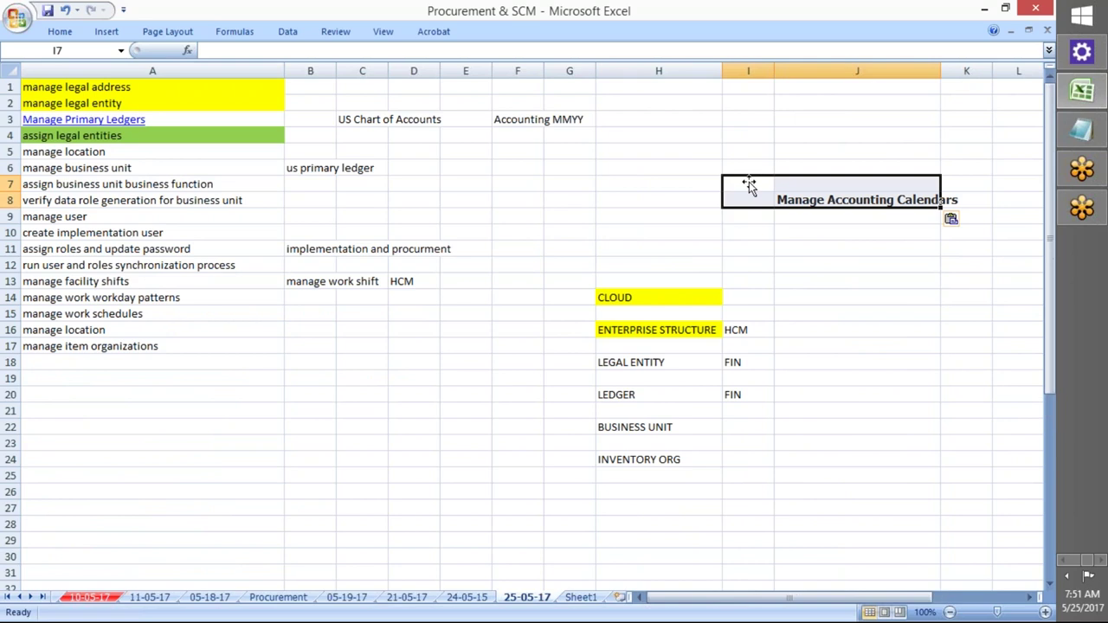
key(Escape)
drag(7, 123, 7, 122)
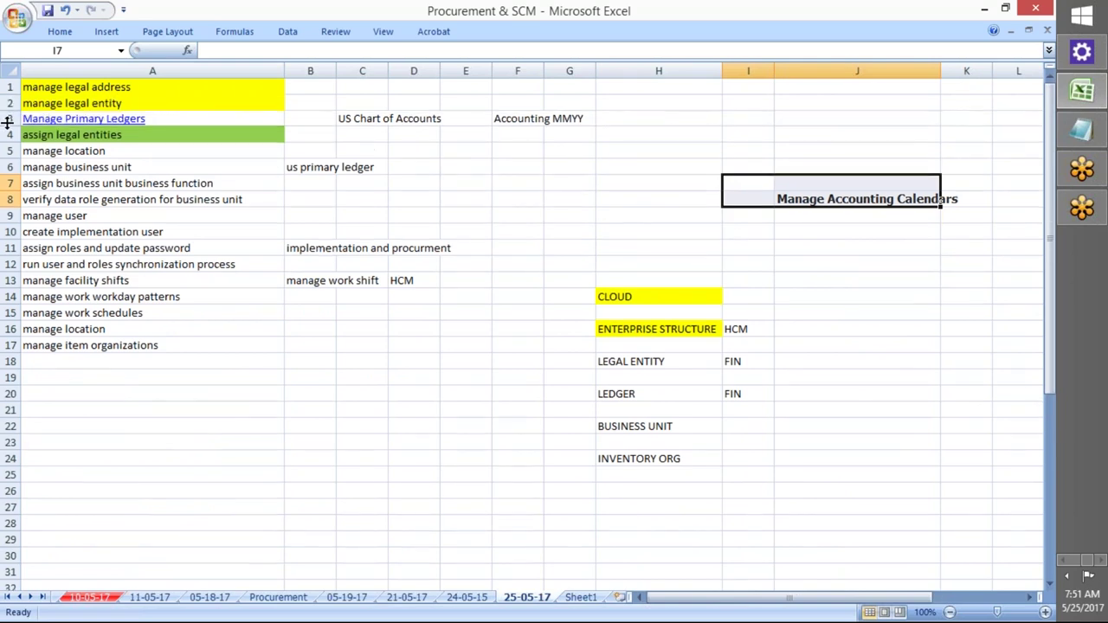
Insert an empty row 3 above Manage Primary Ledgers.
click(12, 119)
right_click(12, 119)
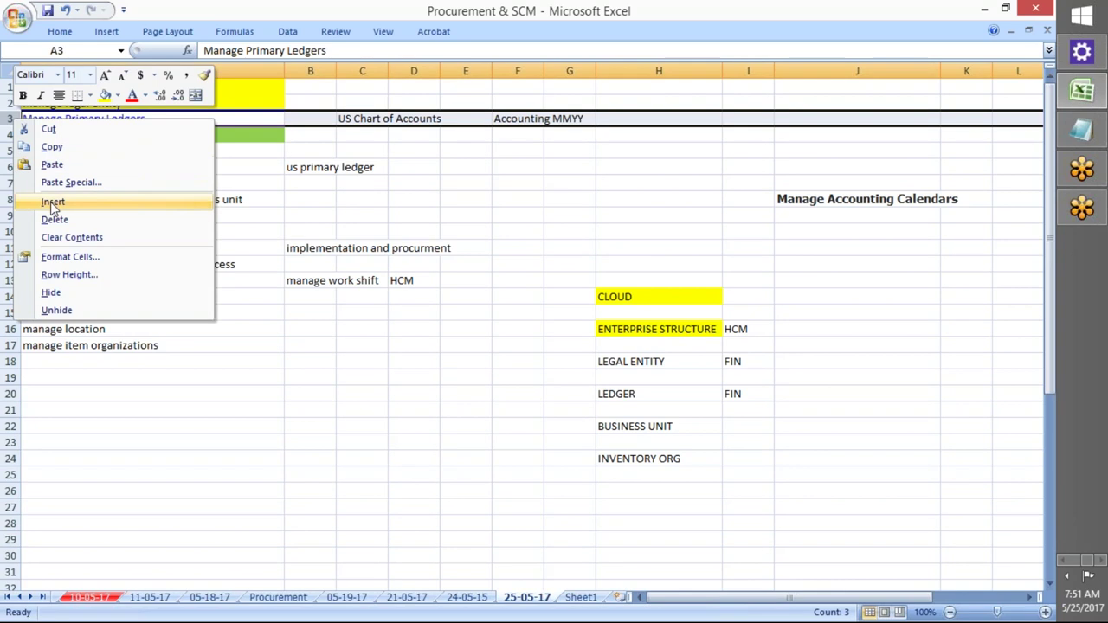
click(52, 205)
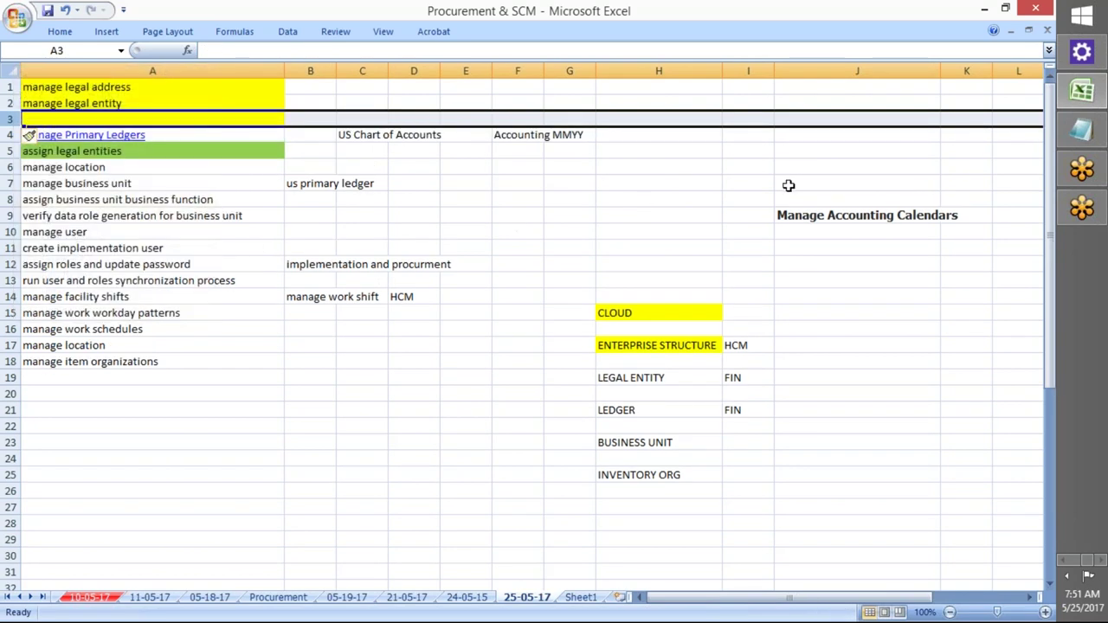
click(715, 217)
click(798, 219)
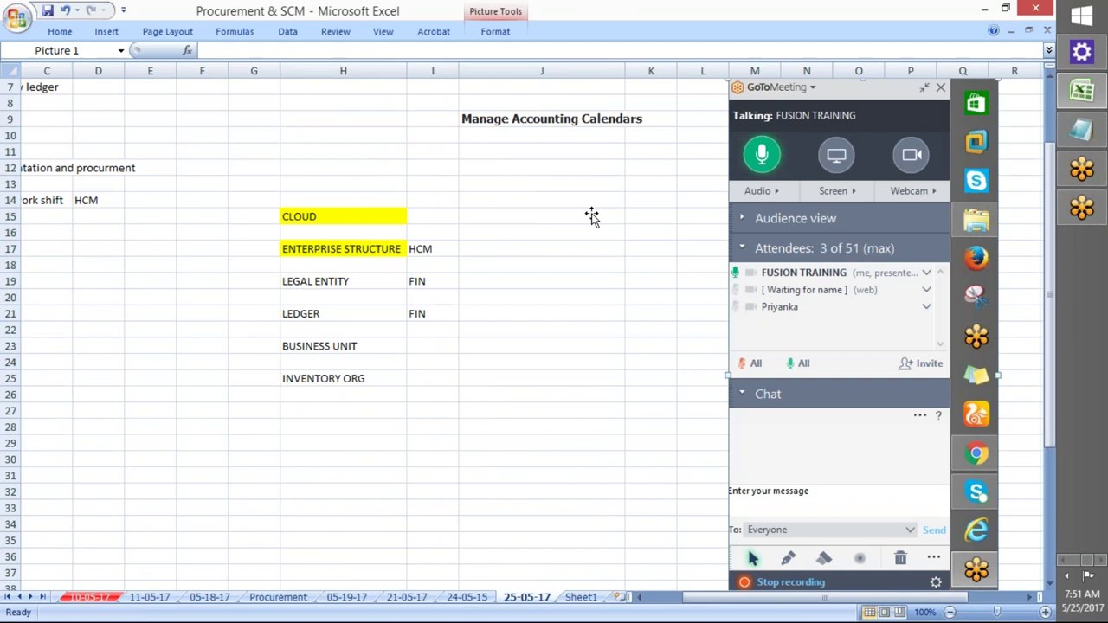
click(342, 152)
key(Left)
key(Left)
key(Left)
key(Left)
key(Left)
key(Left)
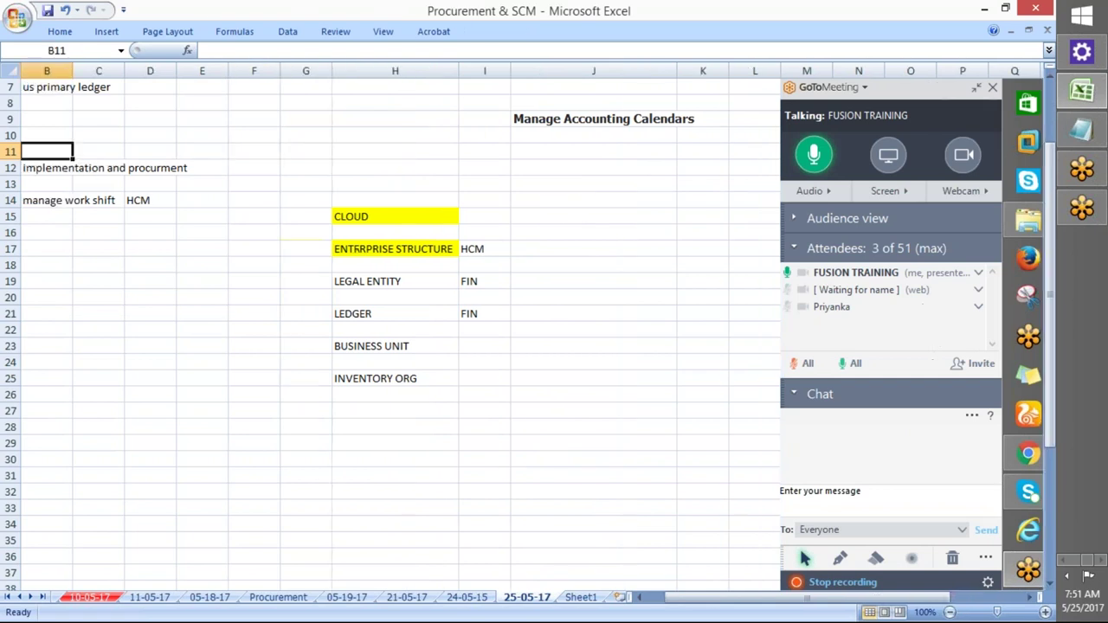
key(Left)
Paste Manage Accounting Calendars into the new cell A3.
key(alt+Tab)
key(alt+Tab)
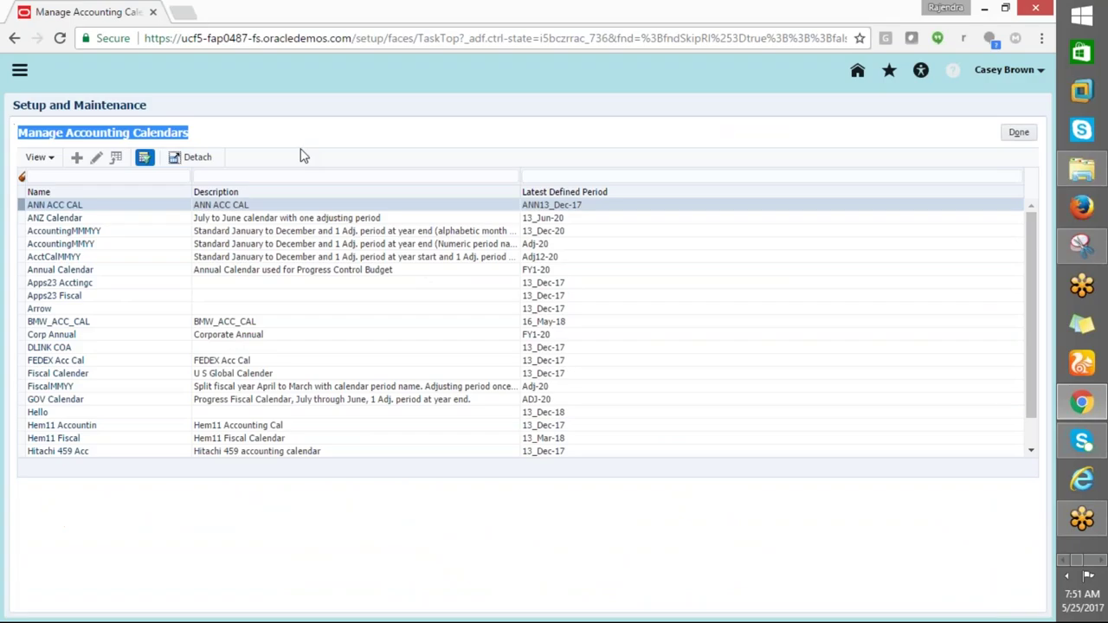
key(alt+Tab)
key(alt+Tab)
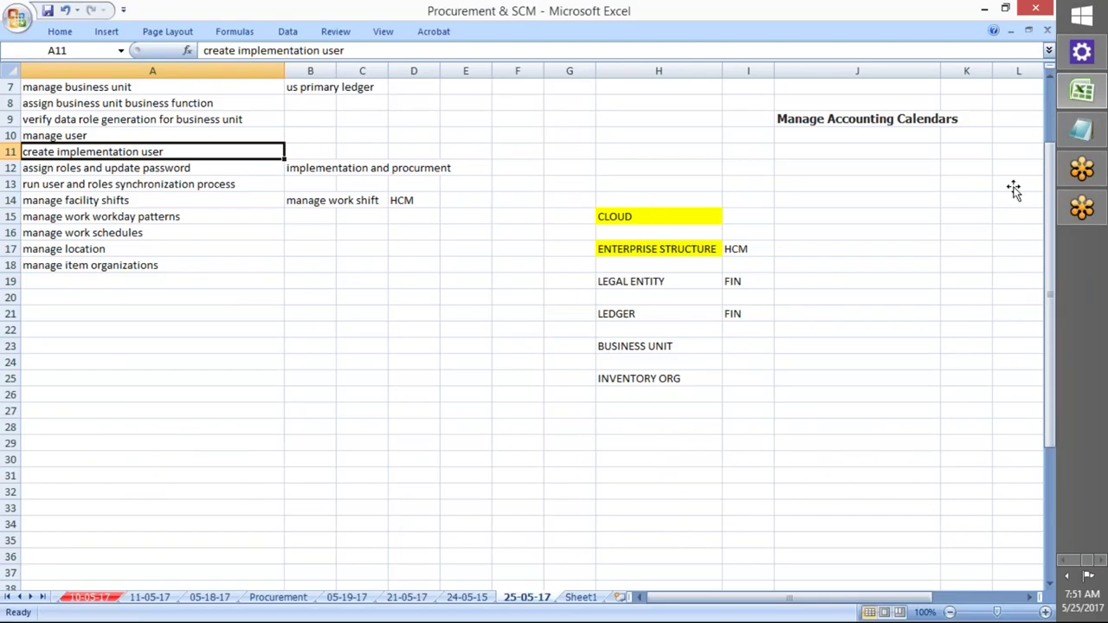
drag(1052, 208, 1052, 195)
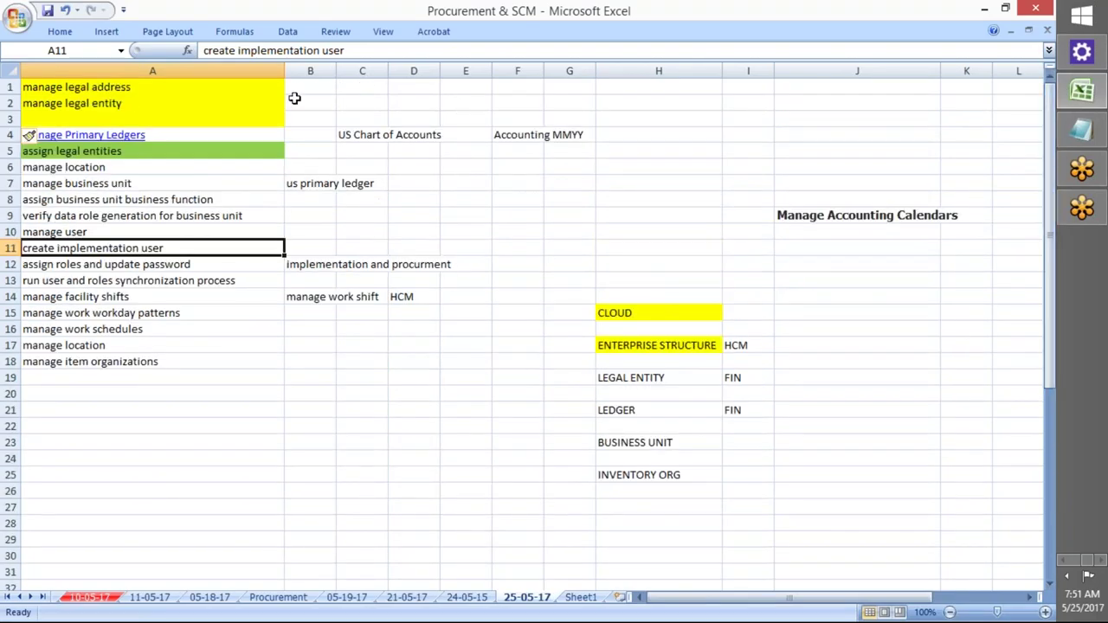
click(172, 119)
click(260, 50)
key(ctrl+v)
click(433, 131)
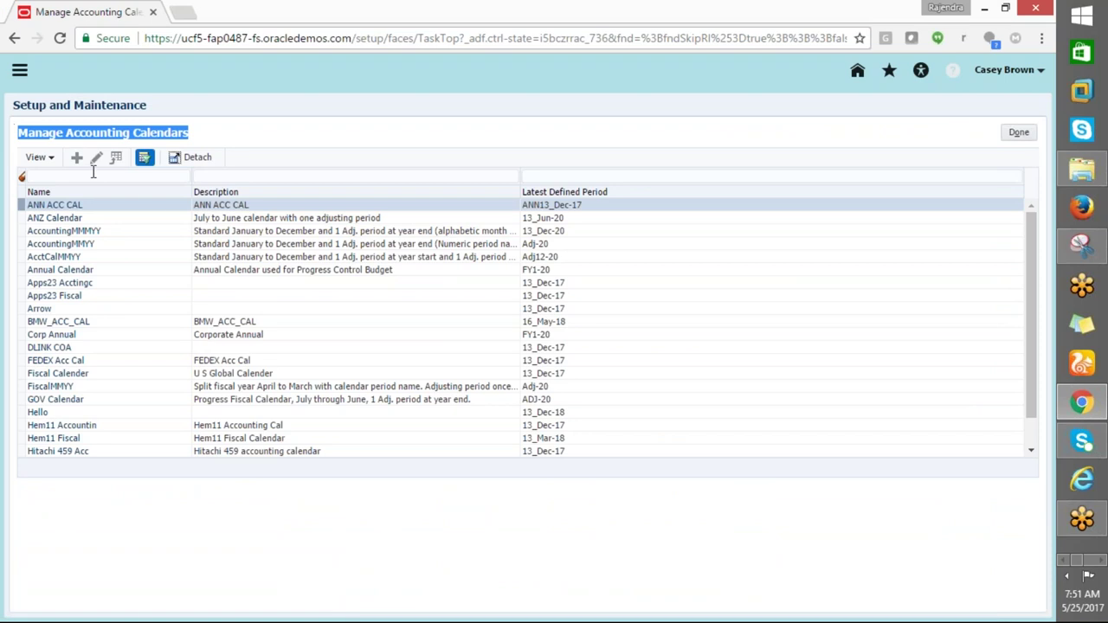
Enter AMD_CALENDAR as the calendar's name and description.
click(280, 175)
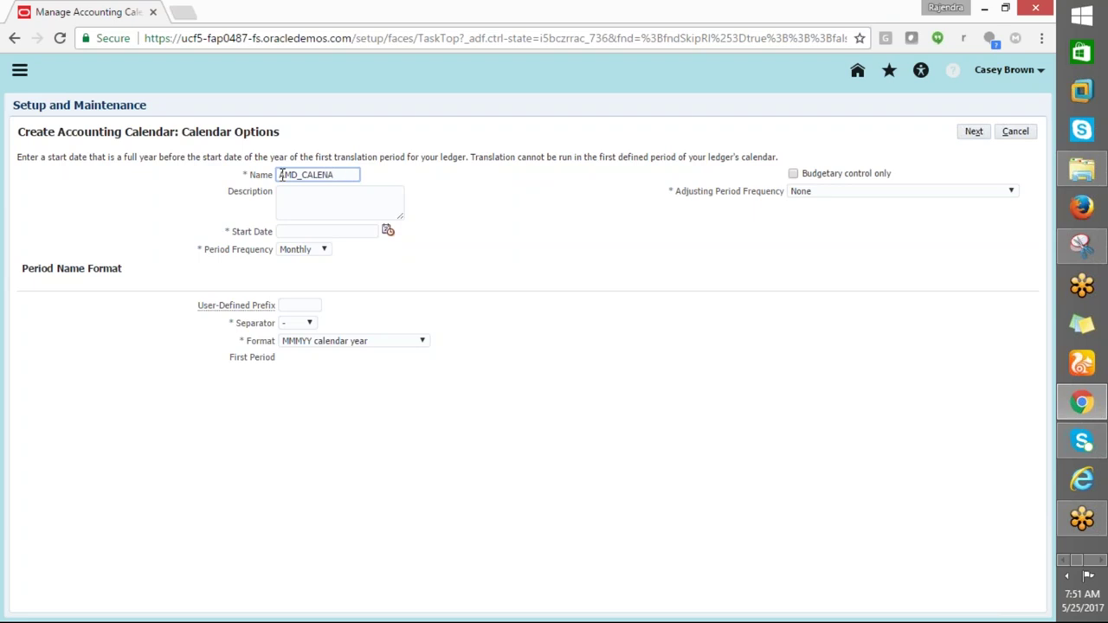
key(Tab)
drag(340, 174, 253, 180)
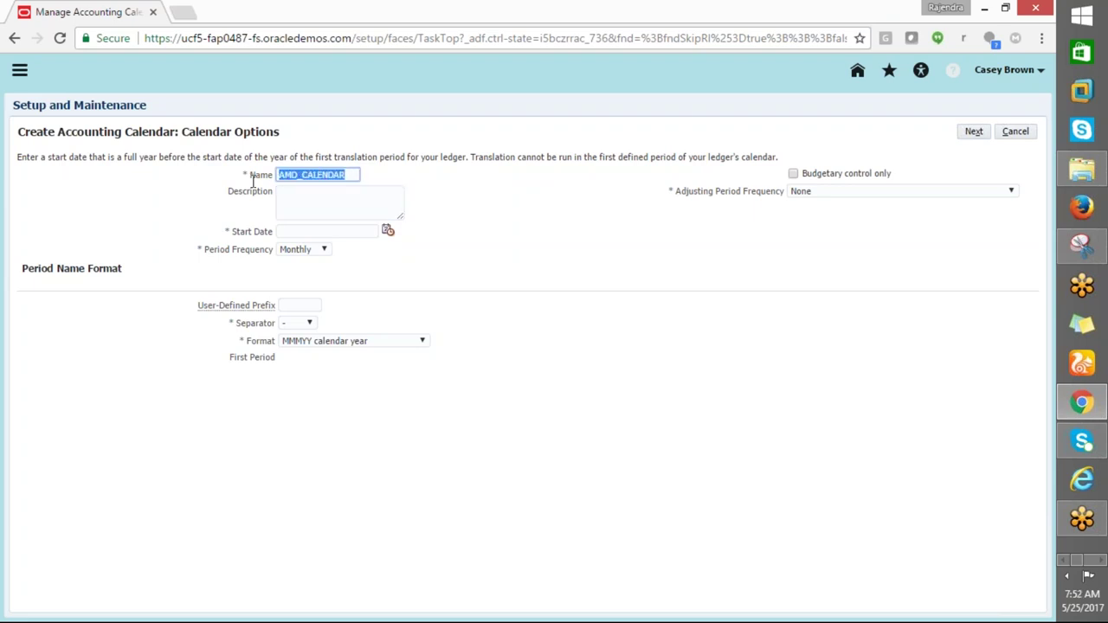
click(278, 197)
key(ctrl+v)
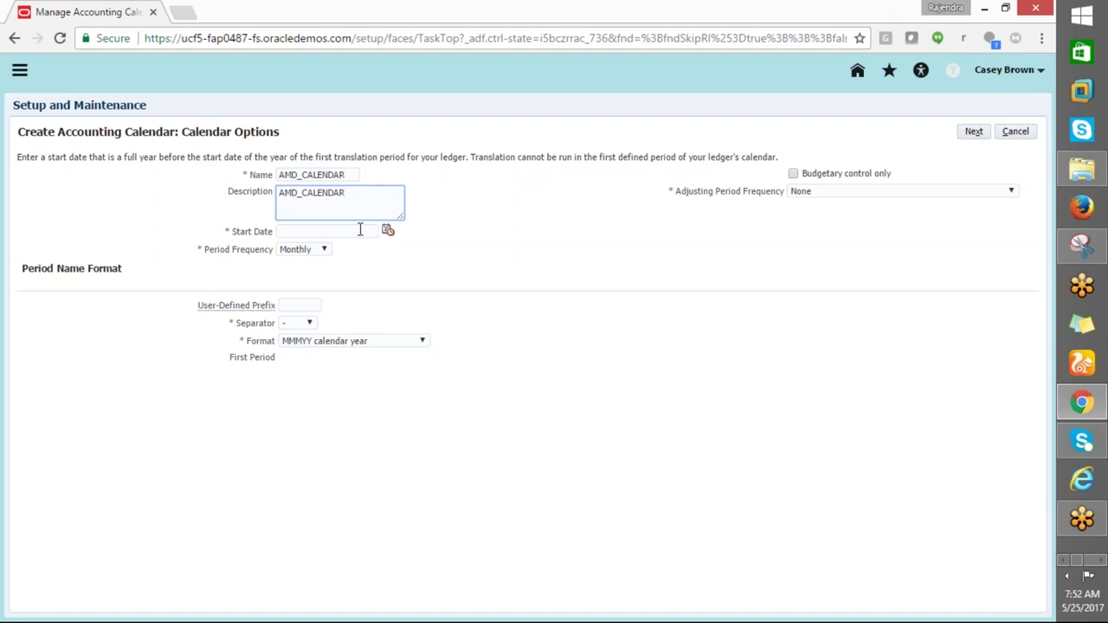
Set the calendar start date to 1 January 2017 using the date picker.
click(386, 230)
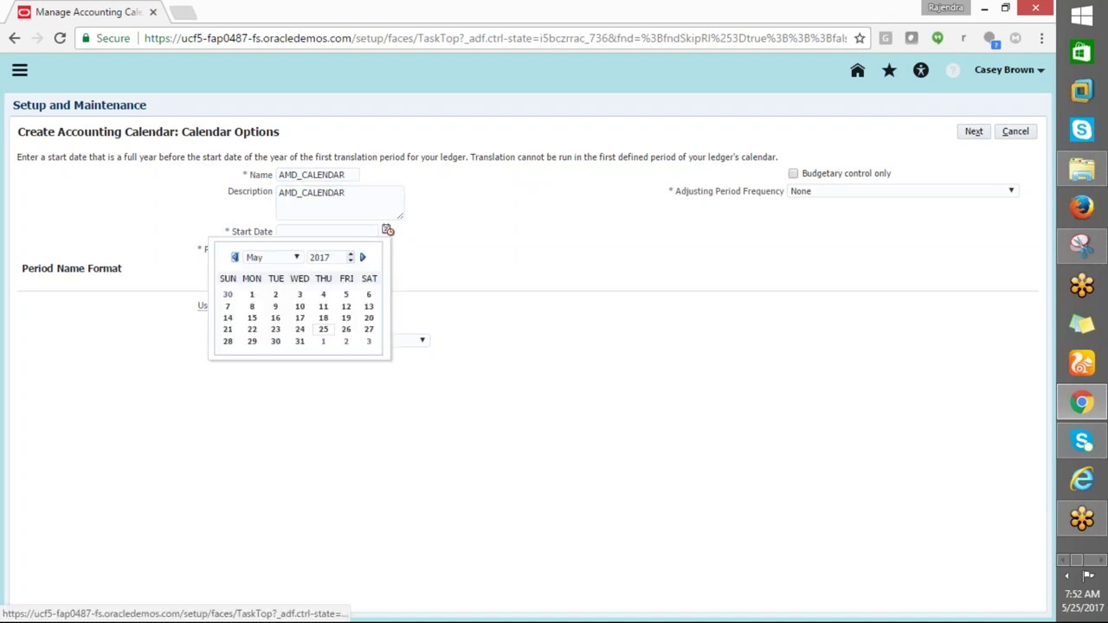
click(291, 230)
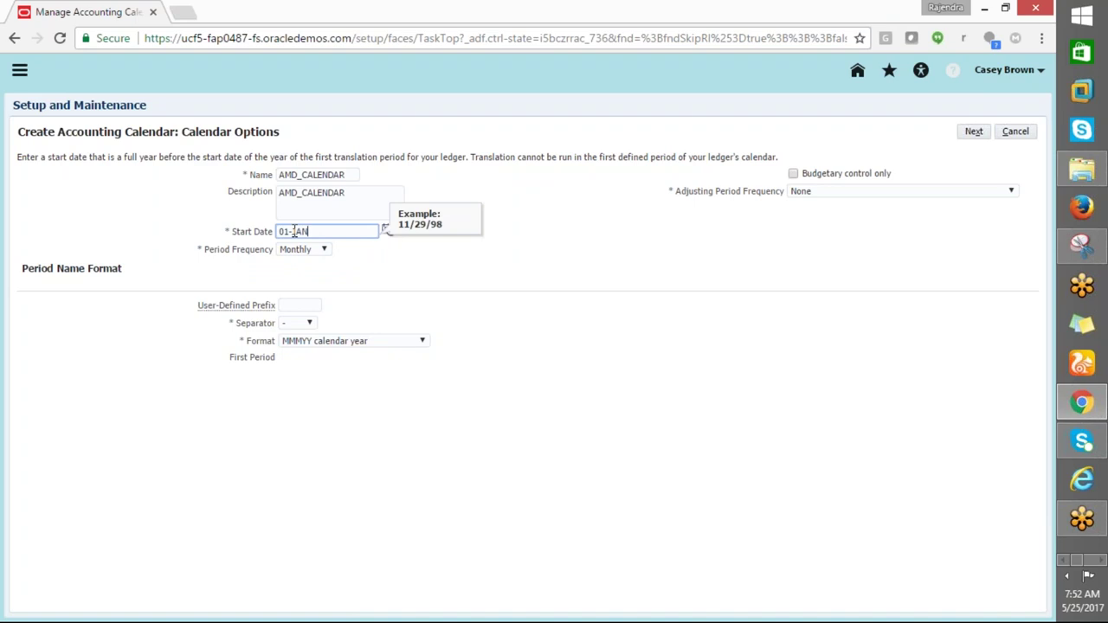
text(01-JAN-17)
key(Tab)
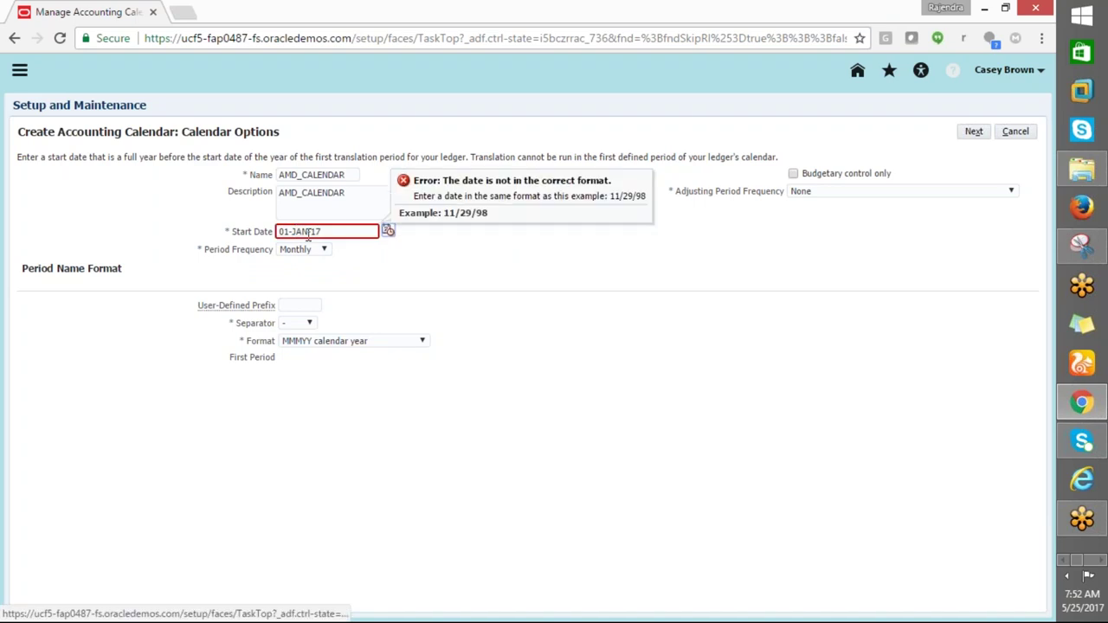
drag(338, 231, 278, 231)
key(BackSpace)
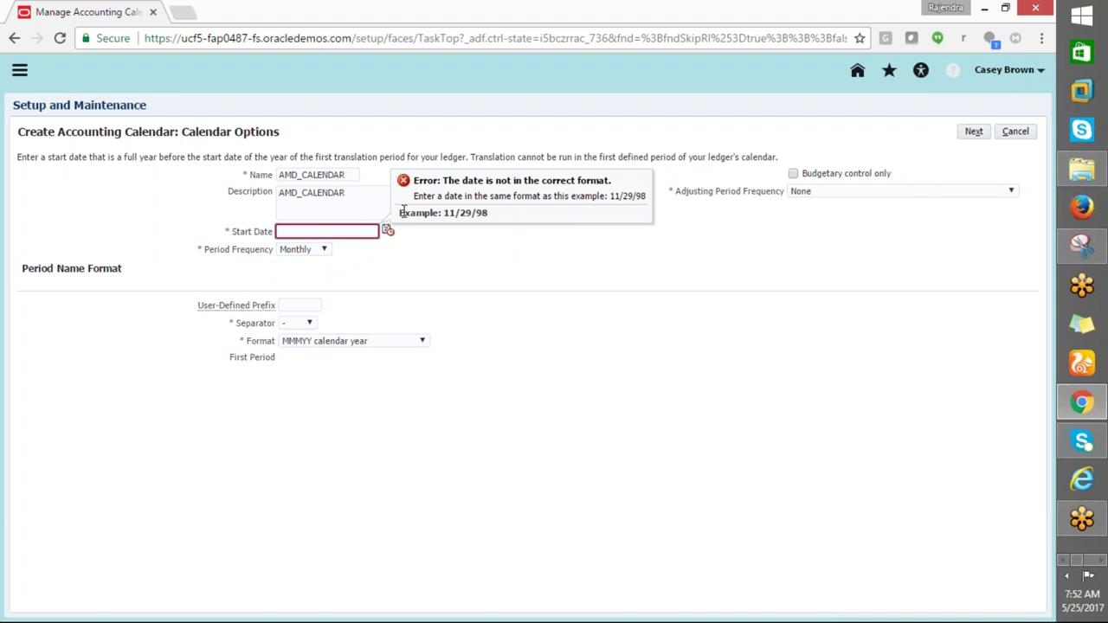
click(387, 230)
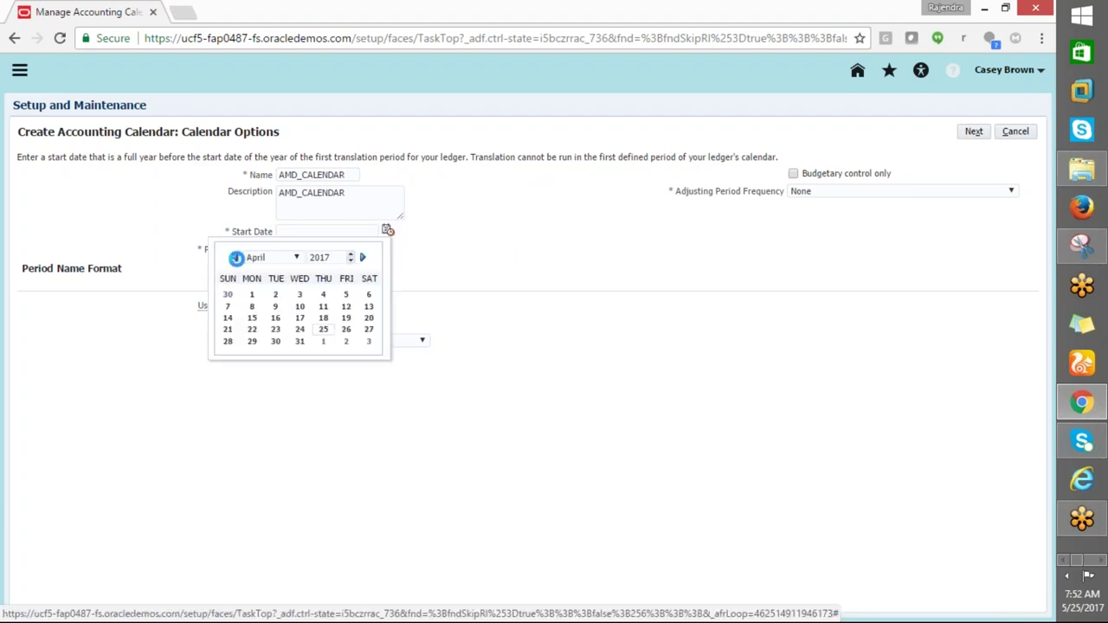
click(234, 257)
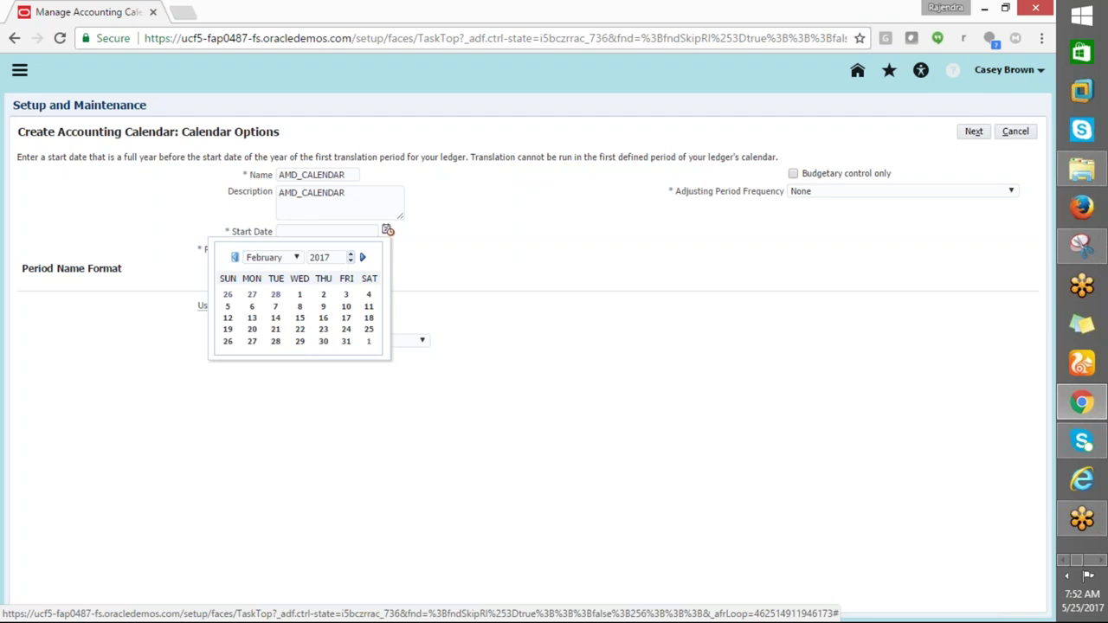
click(235, 257)
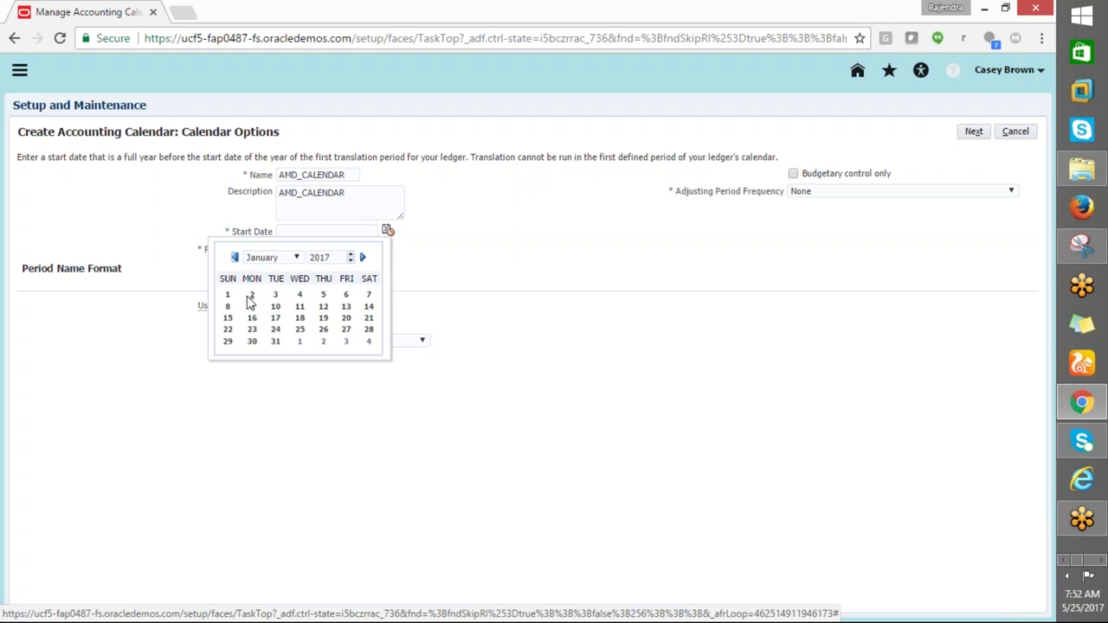
click(229, 294)
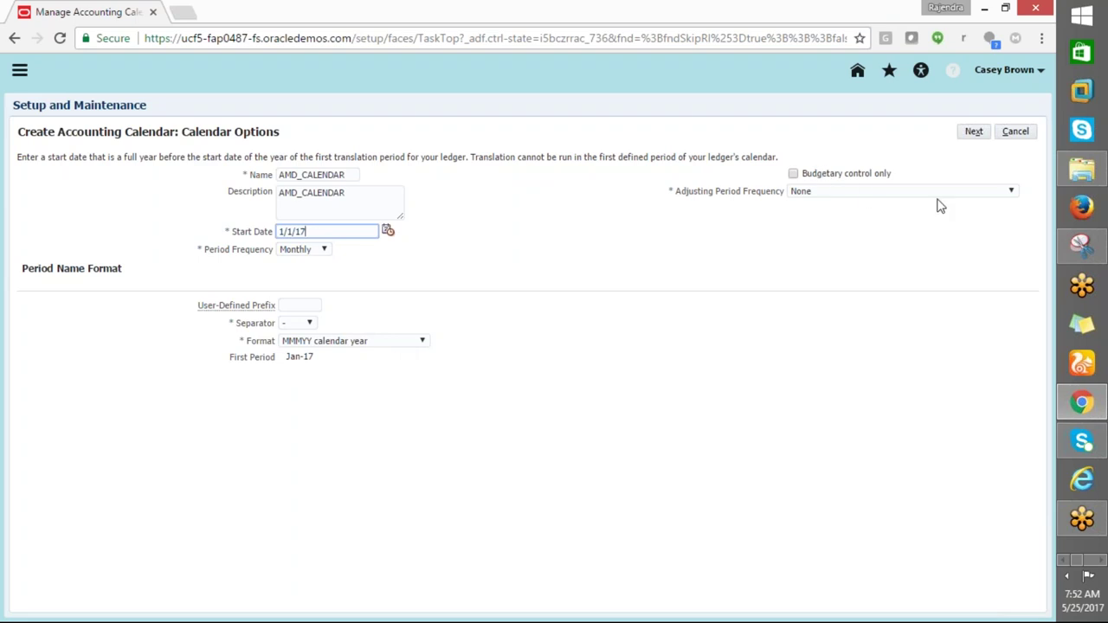
Set adjusting period frequency to Once at year end and generate the periods.
click(1009, 191)
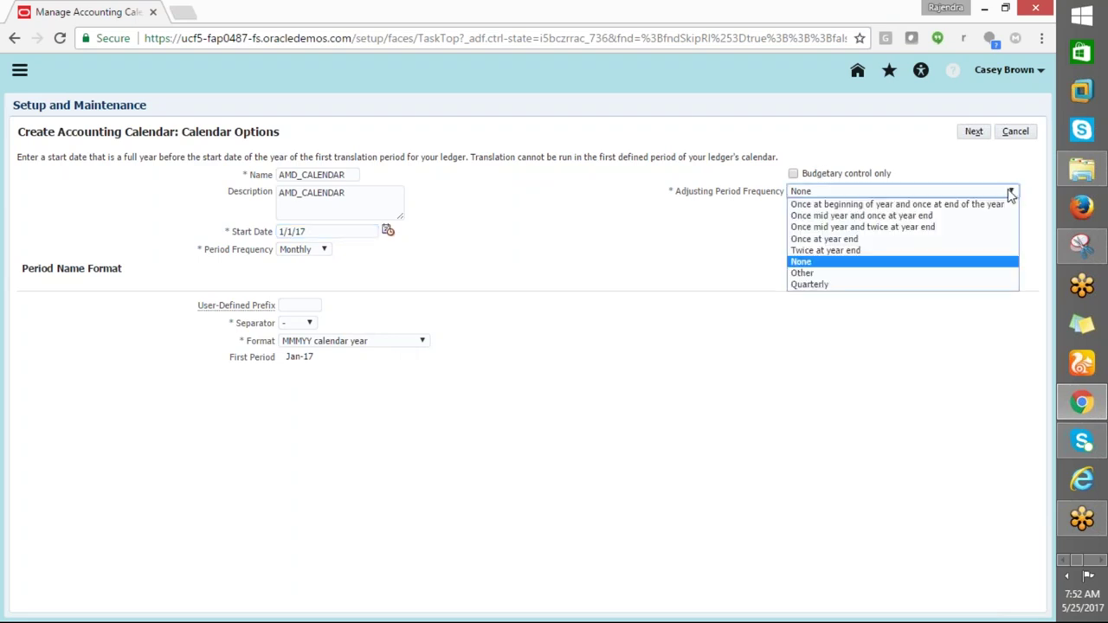
click(853, 240)
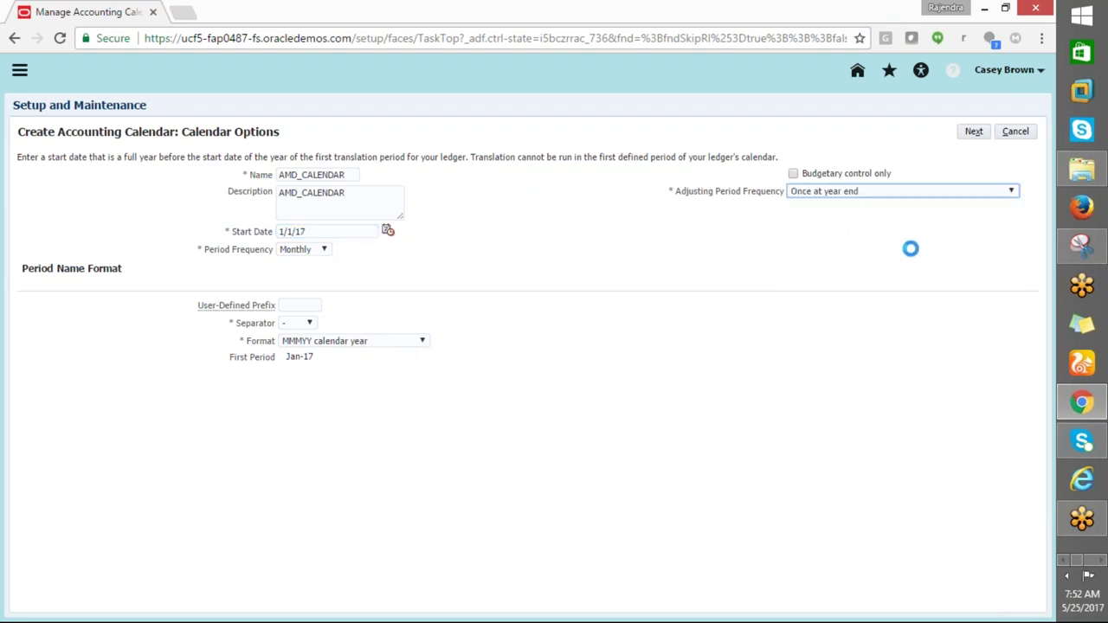
click(973, 131)
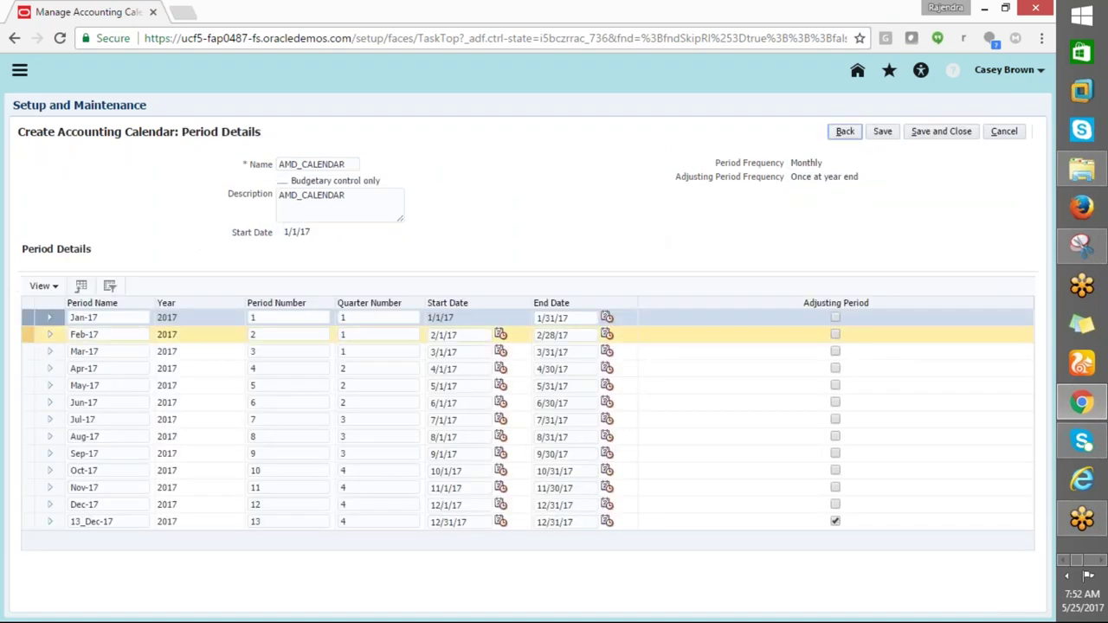
Replace period name 13_Dec-17 with ADJ-17, then save and close AMD_CALENDAR.
click(130, 521)
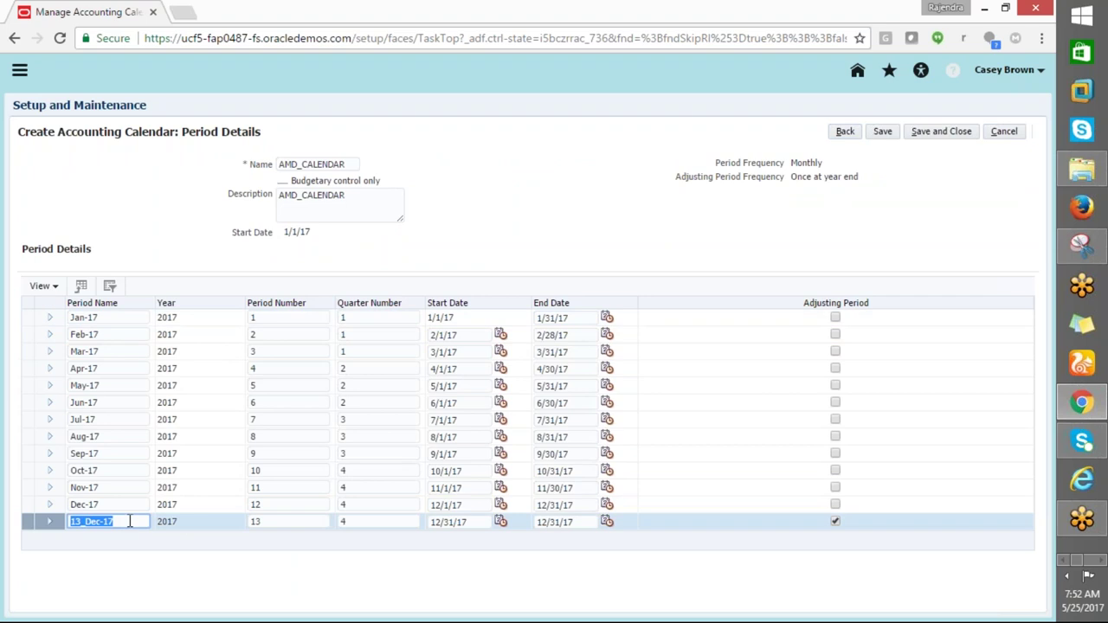
text(a)
click(923, 137)
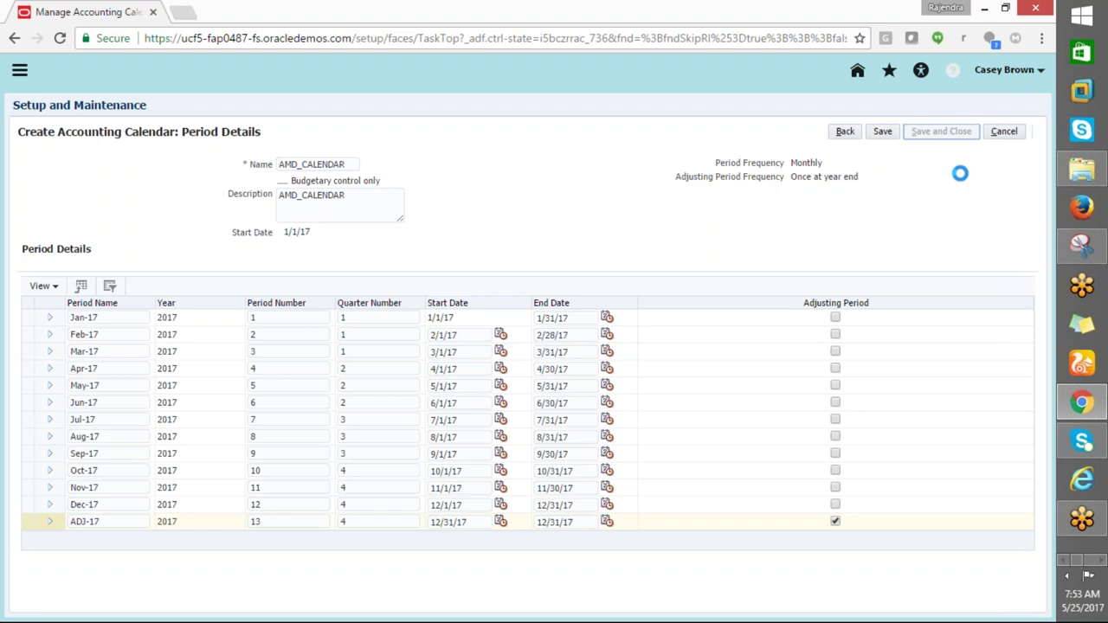
key(alt+Tab)
key(alt+Tab)
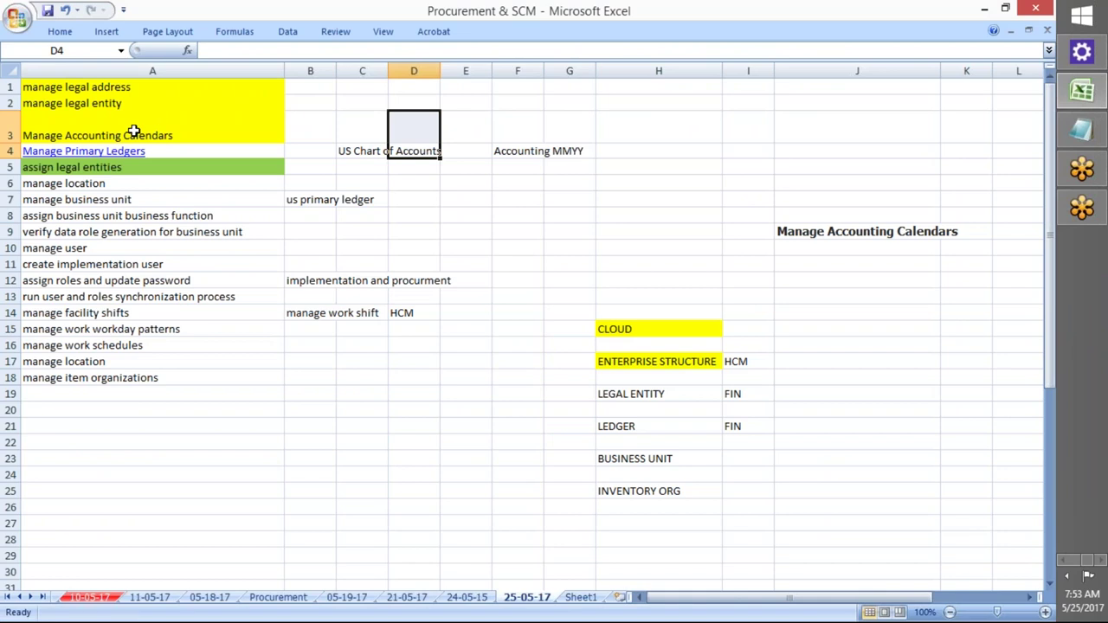
Mark the finished task yellow as done in the Excel task list.
click(173, 152)
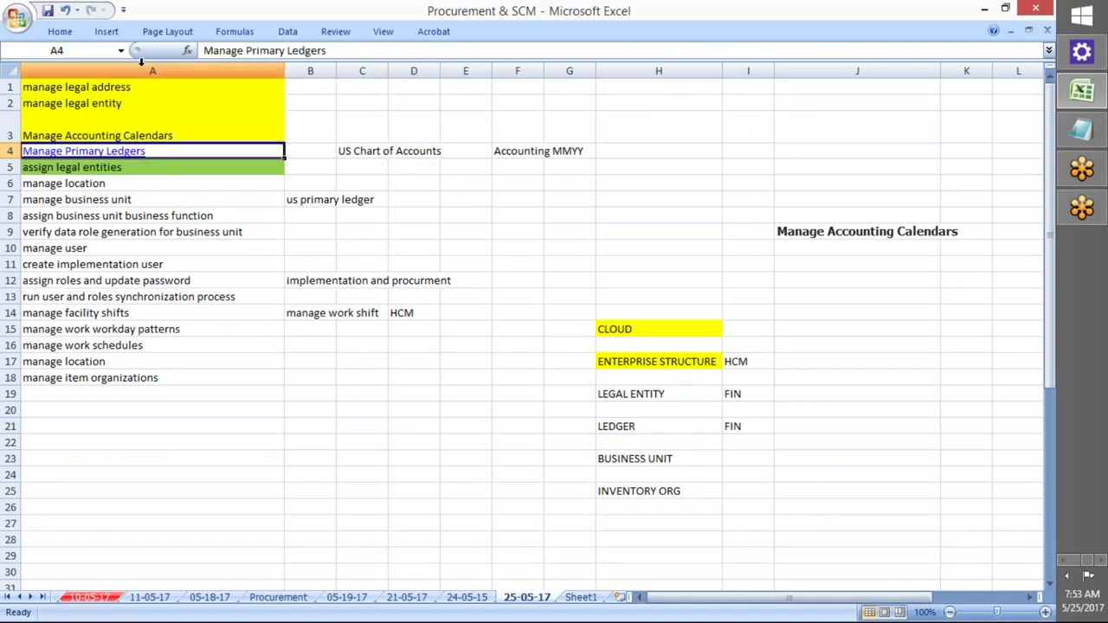
click(60, 32)
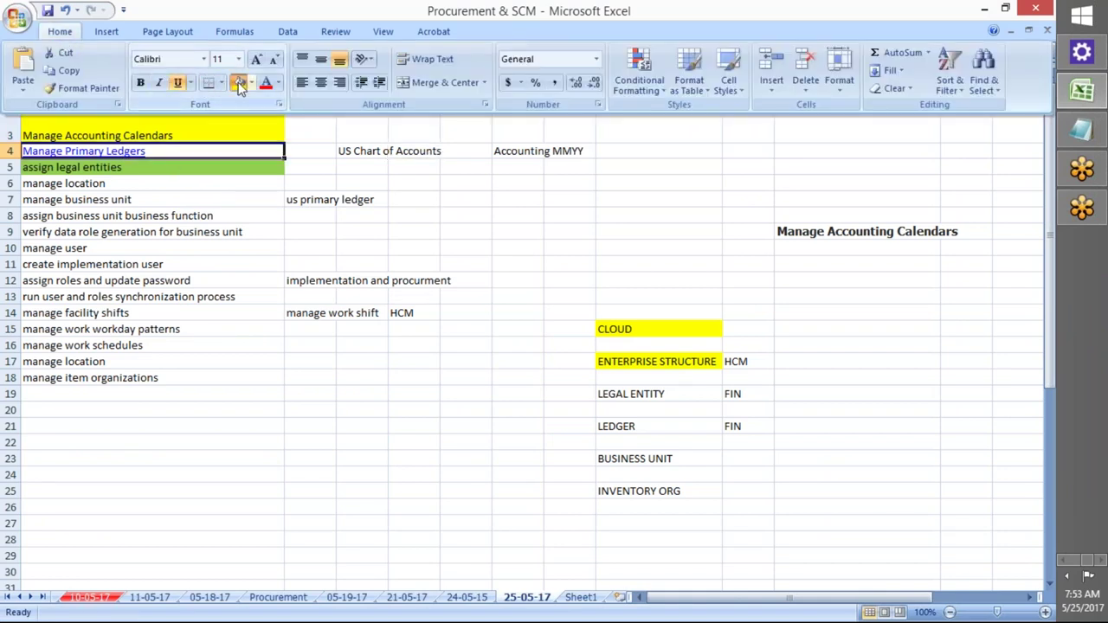
click(196, 136)
click(140, 177)
click(140, 168)
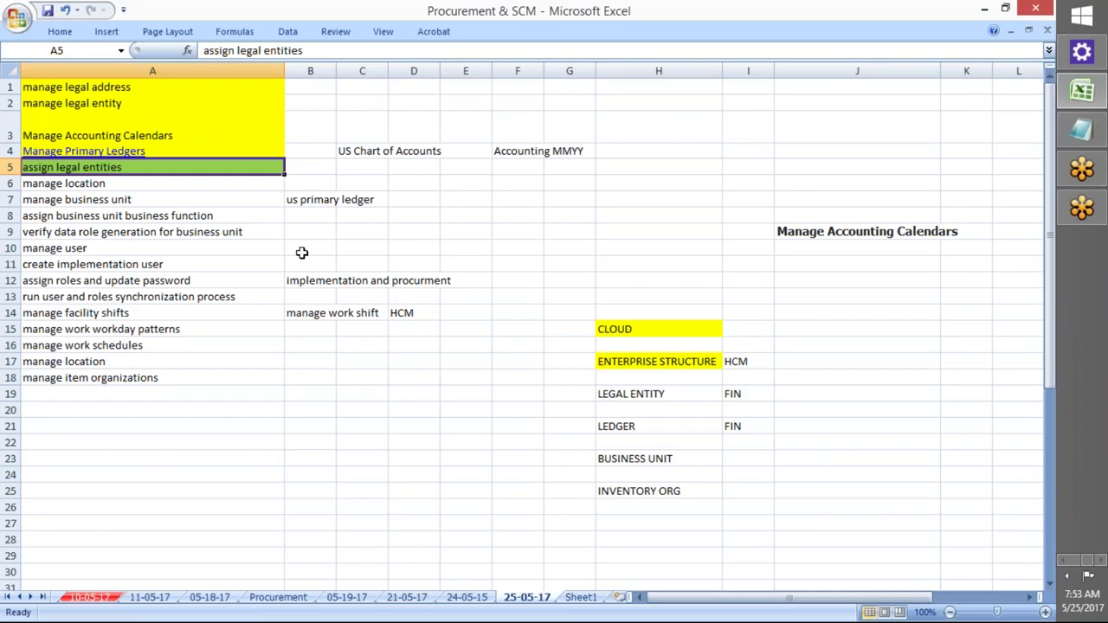
Close the Manage Accounting Calendars page in Oracle.
key(alt+Tab)
key(alt+Tab)
key(Tab)
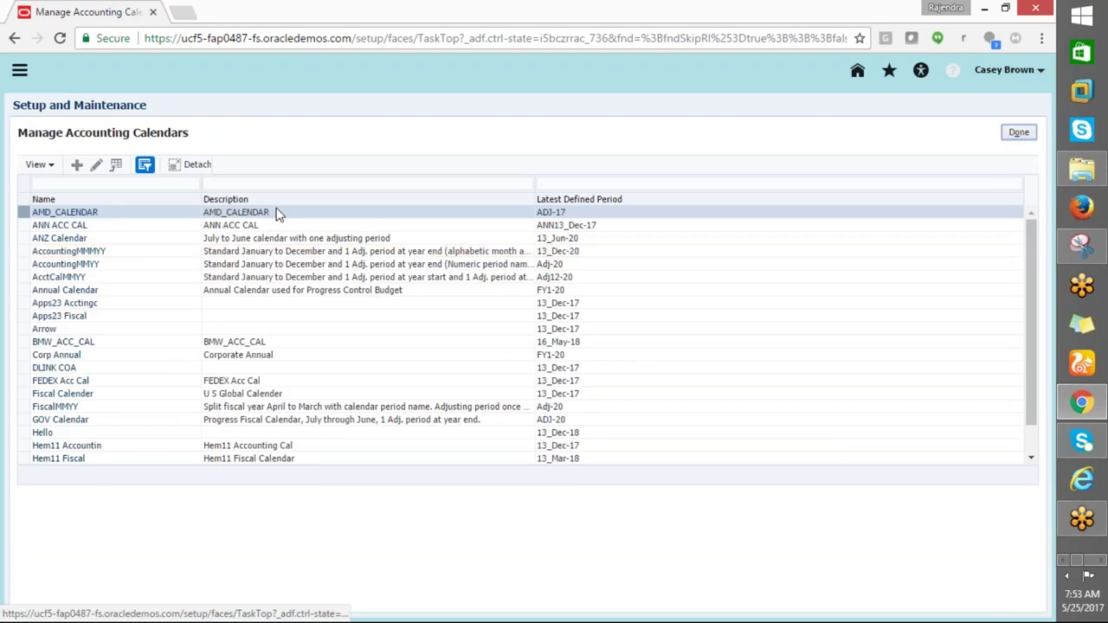
click(1019, 132)
Copy the Manage Primary Ledgers task name from the Excel checklist.
key(alt+Tab)
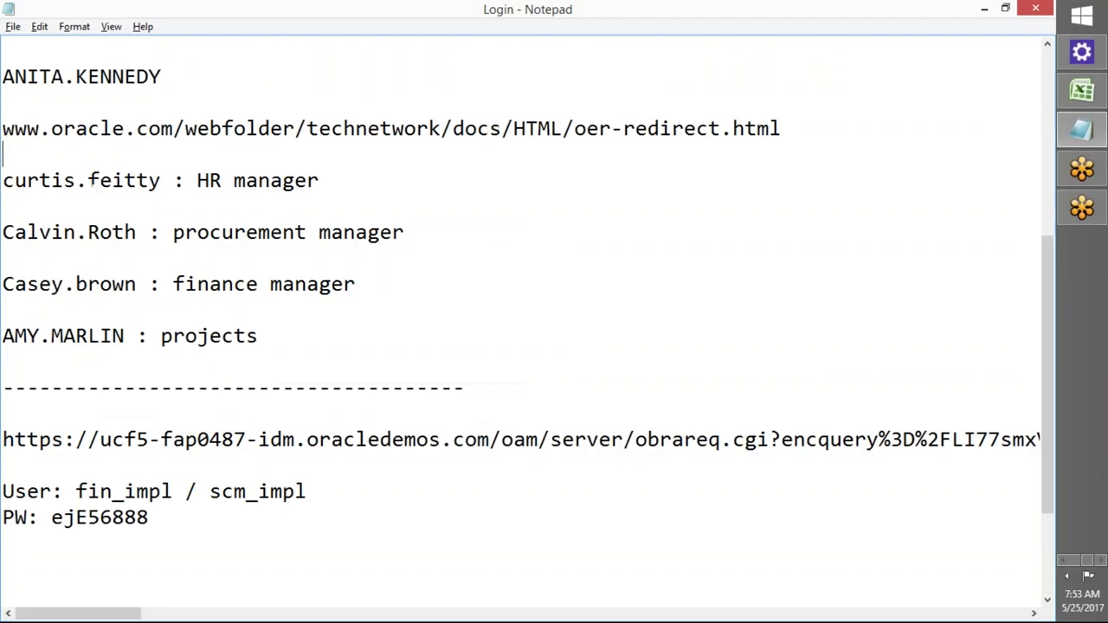
key(alt+Tab)
key(Tab)
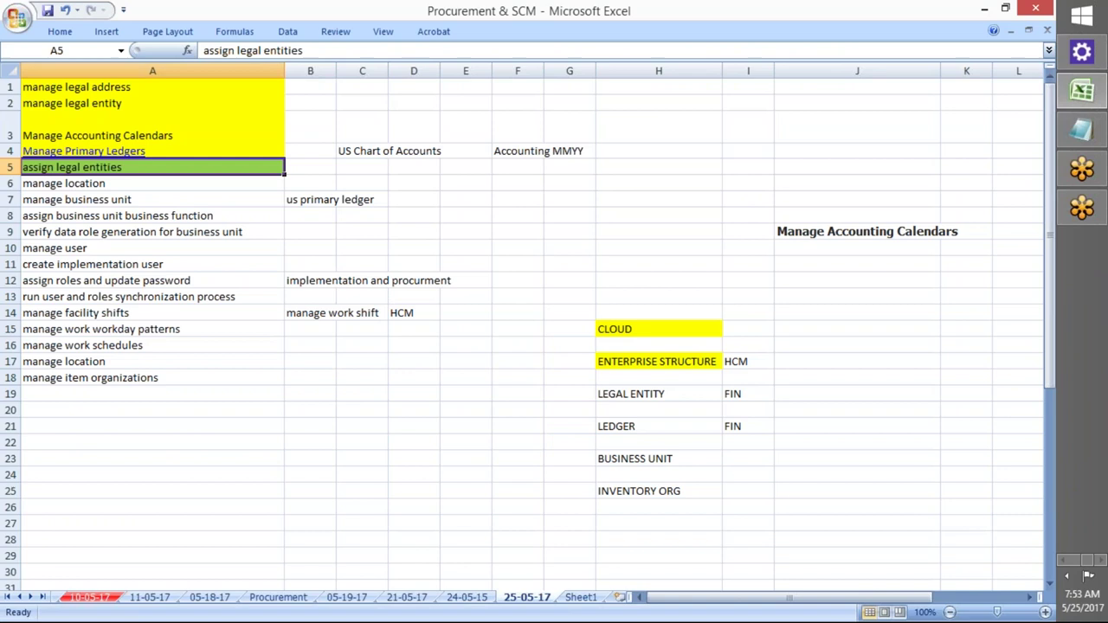
click(83, 151)
key(ctrl+c)
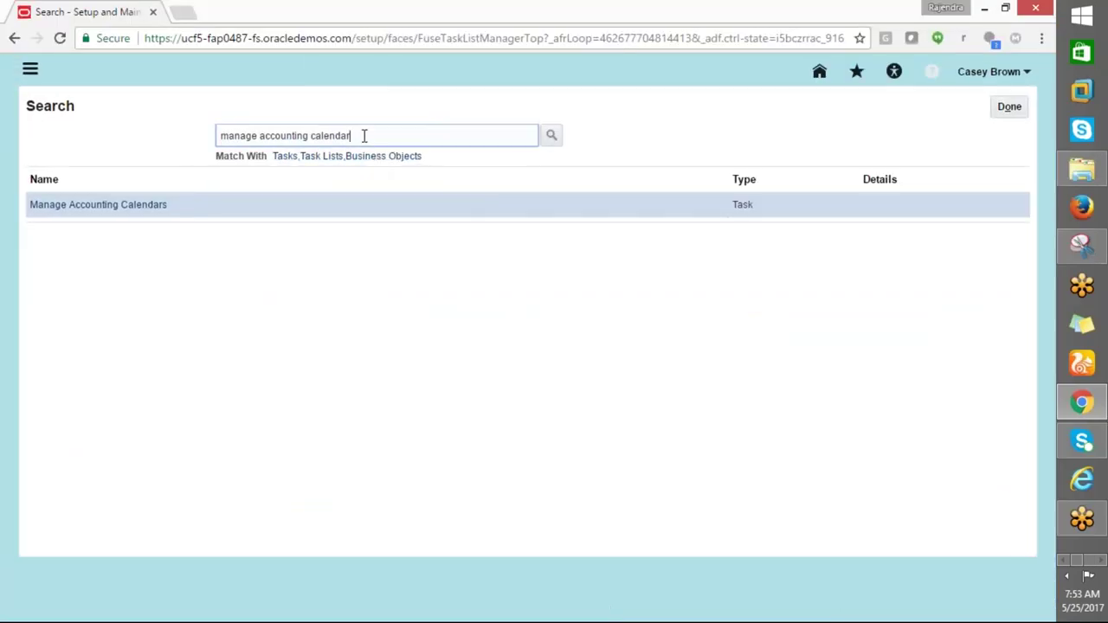
Search for Manage Primary Ledgers, open the task, and start a new primary ledger.
drag(364, 136, 226, 141)
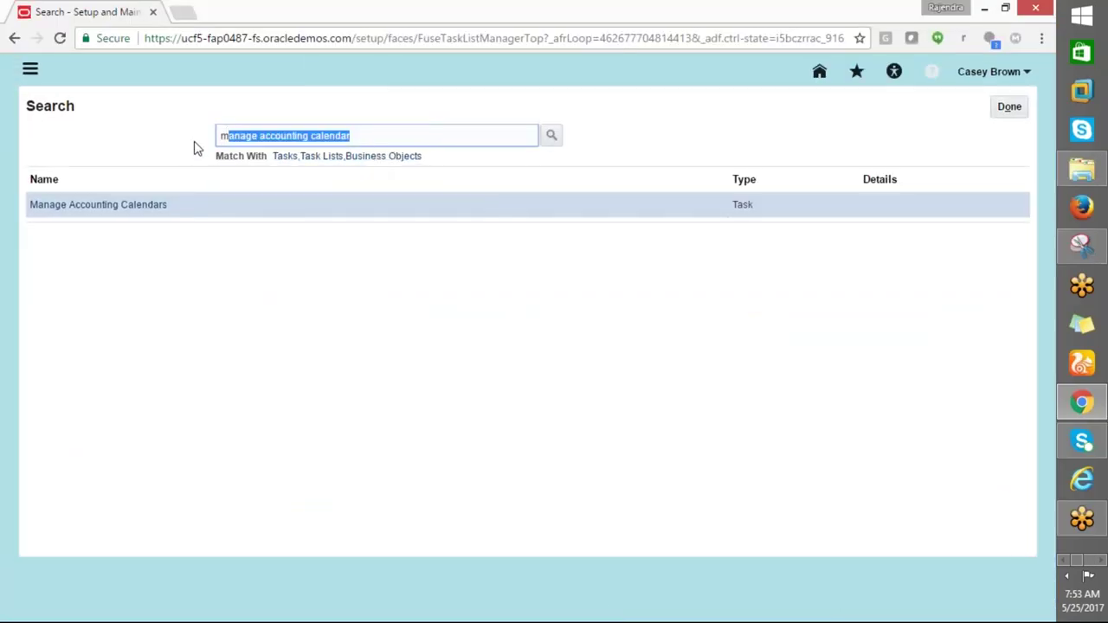
key(BackSpace)
key(BackSpace)
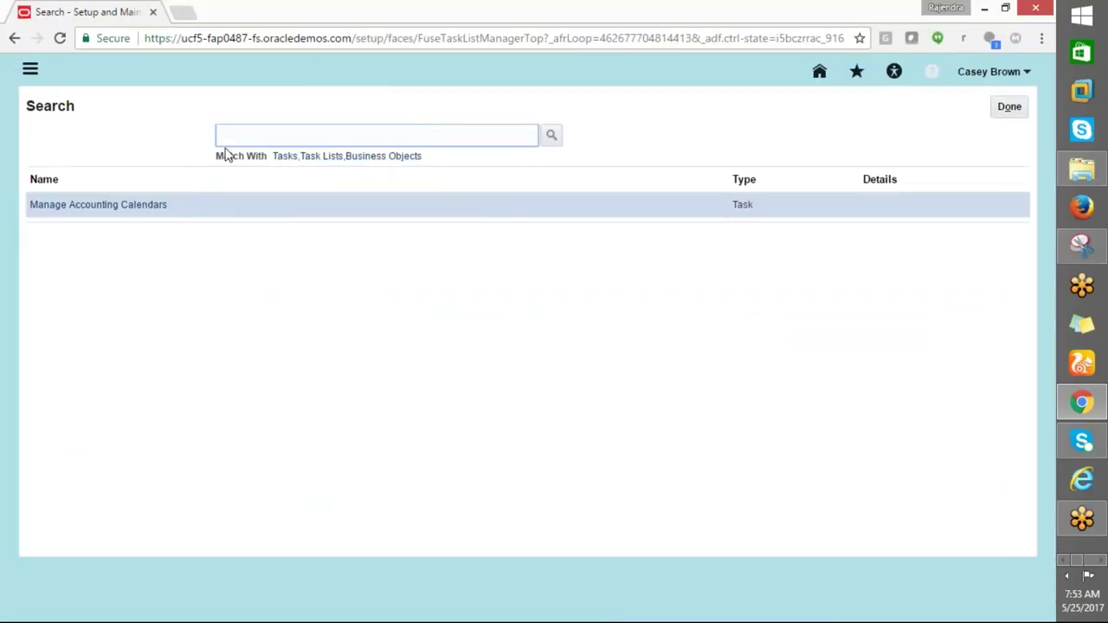
key(ctrl+v)
click(551, 135)
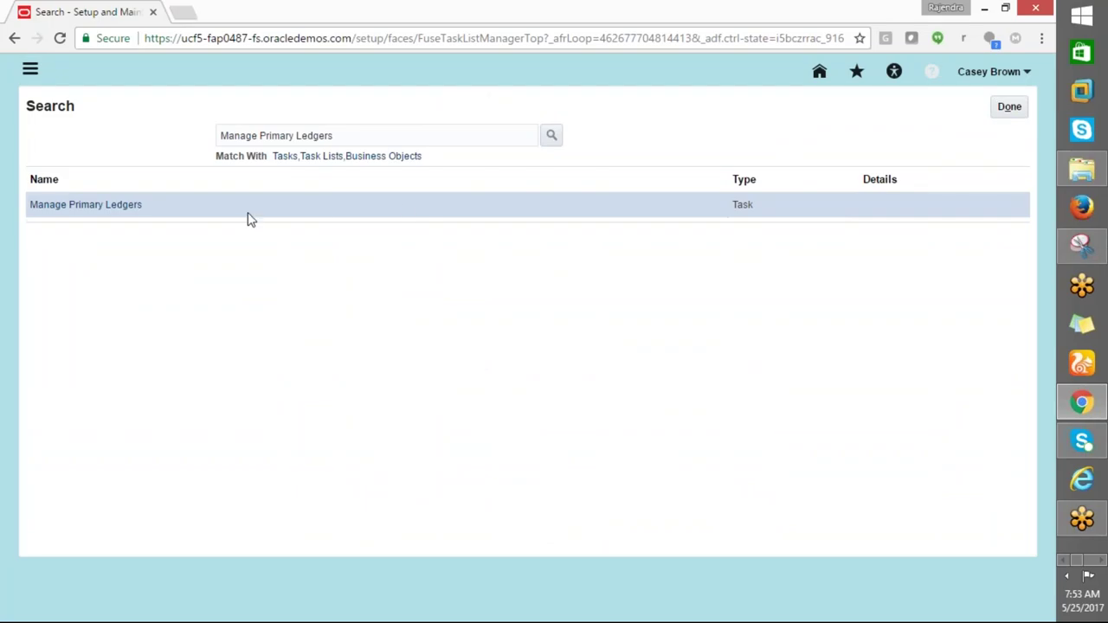
click(78, 205)
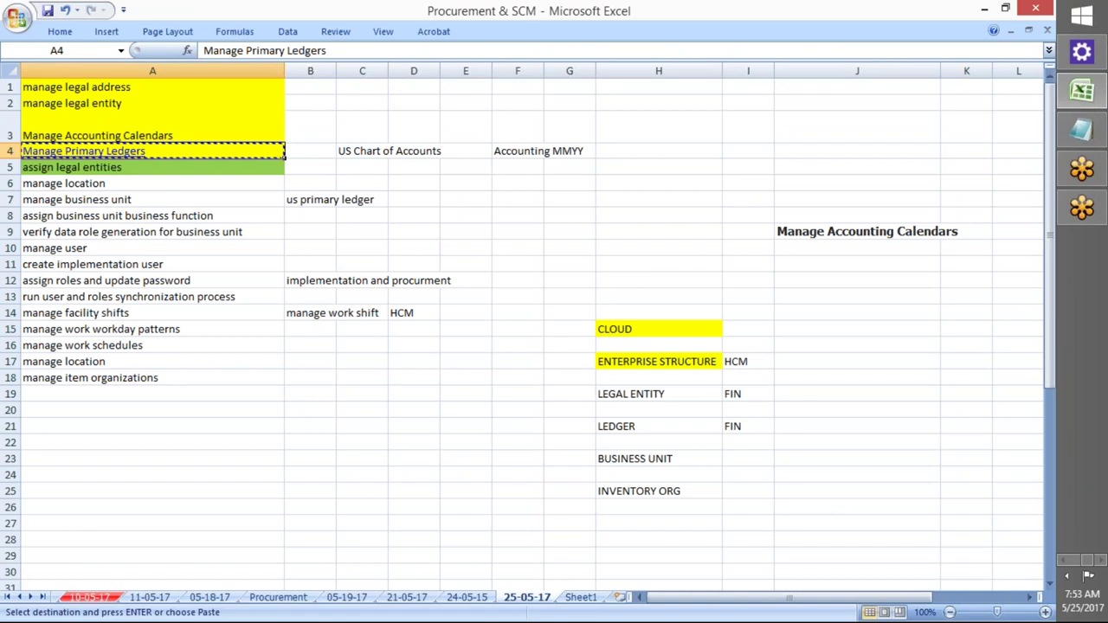
key(alt+Tab)
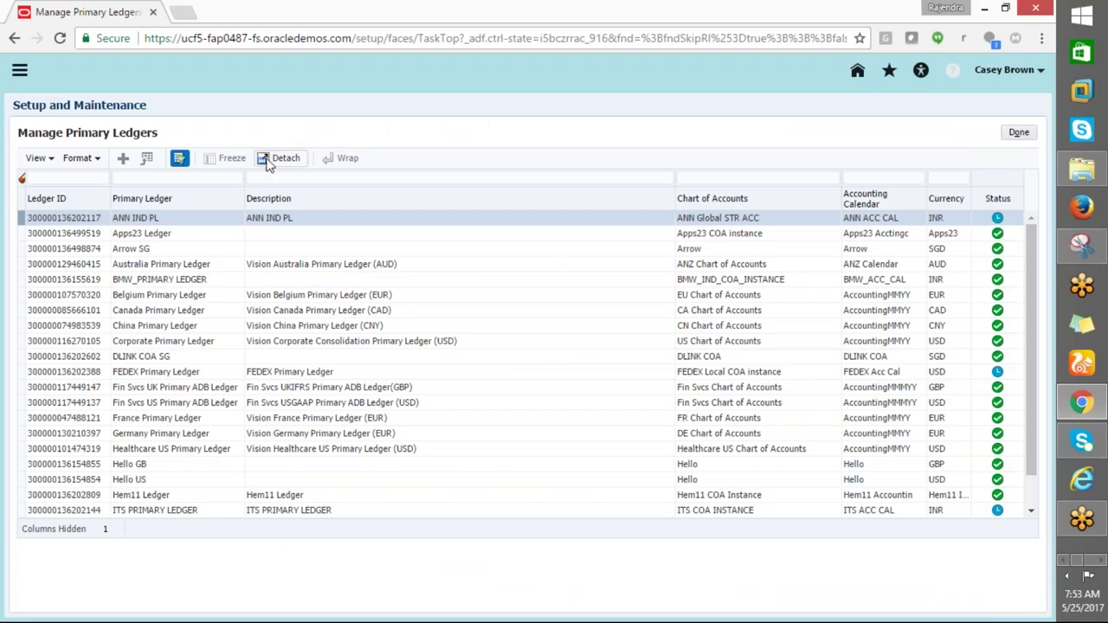
click(125, 158)
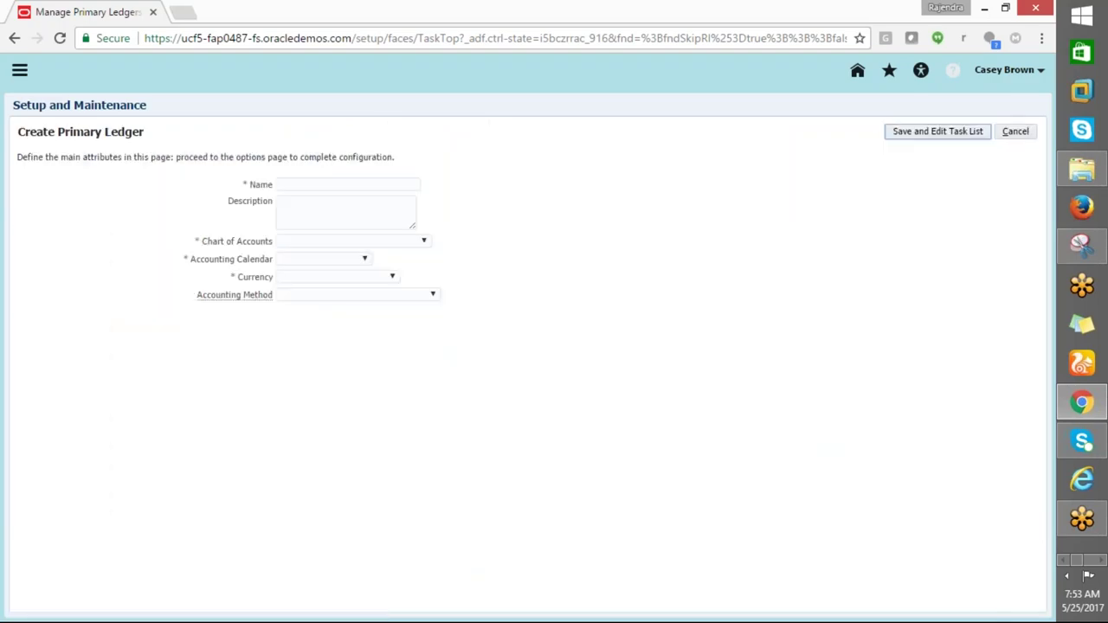
Enter AMD_LEDGER as the ledger name and description.
click(297, 184)
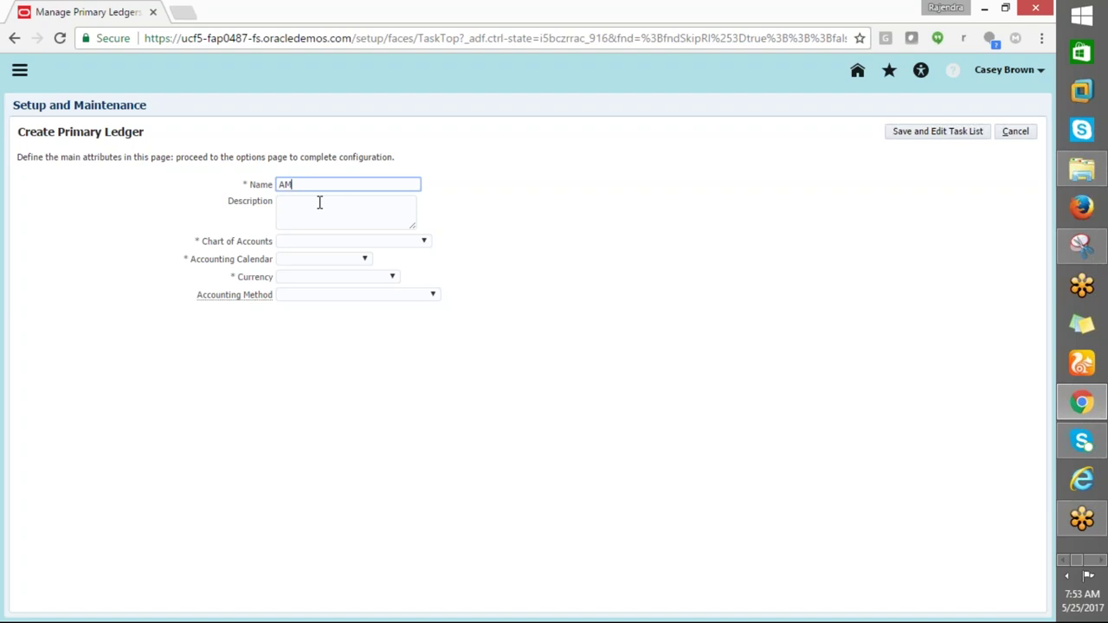
text(GER)
click(320, 203)
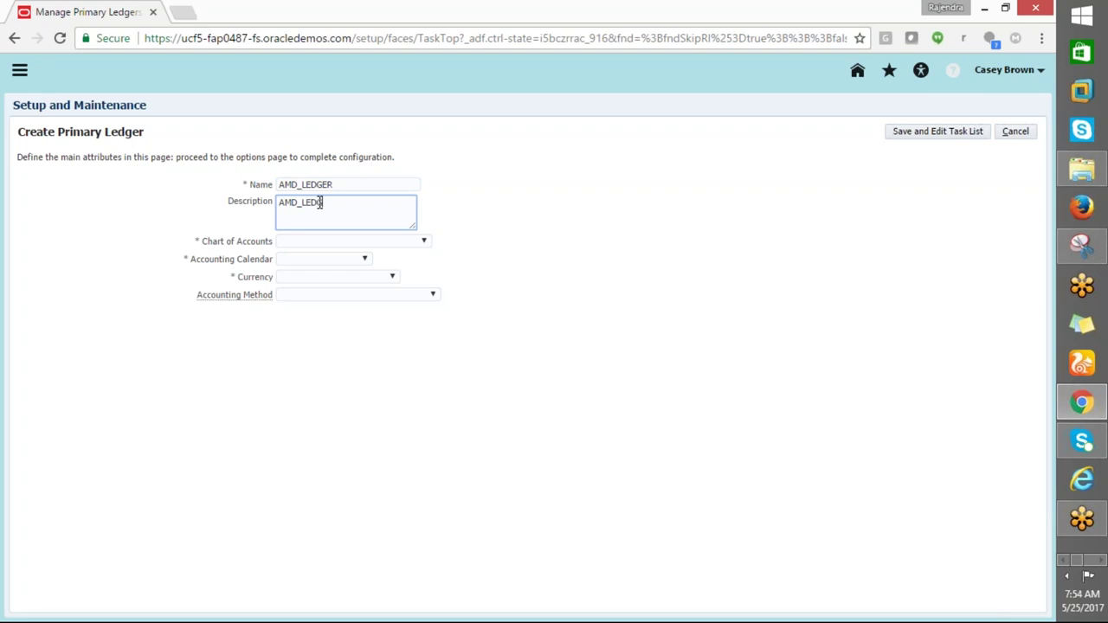
key(Tab)
Set the chart of accounts to US Chart of Accounts.
key(alt+Tab)
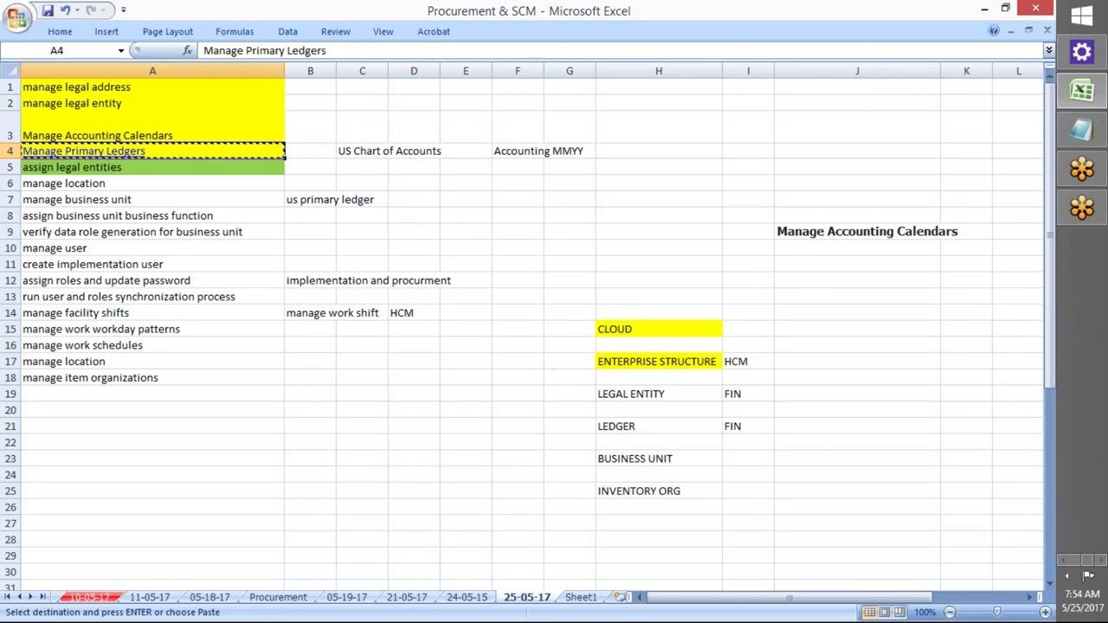
click(355, 154)
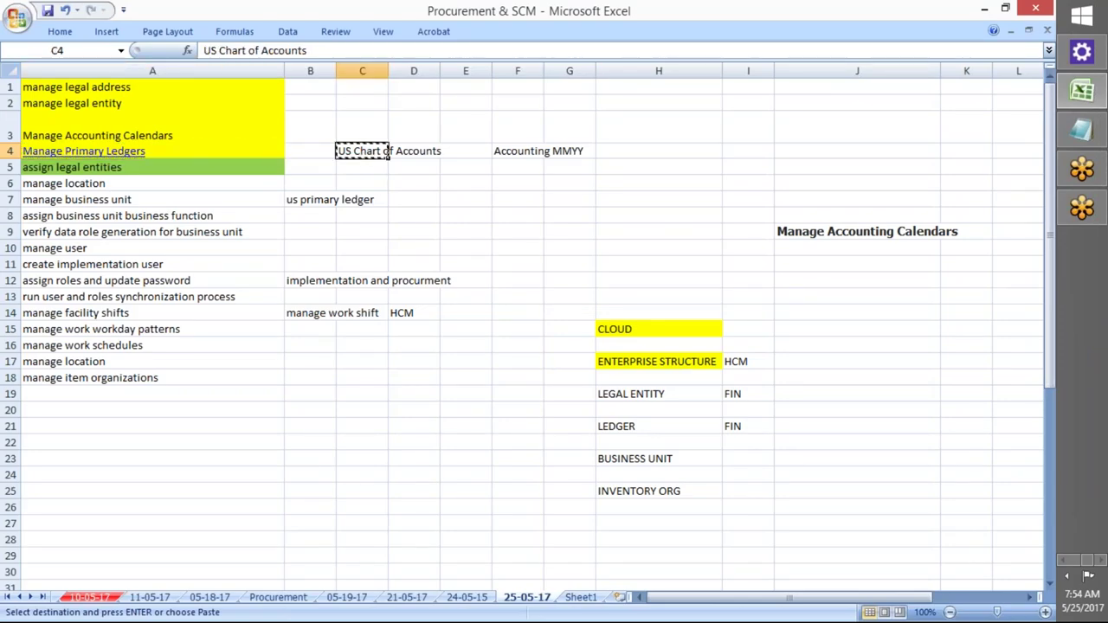
key(ctrl+c)
key(alt+Tab)
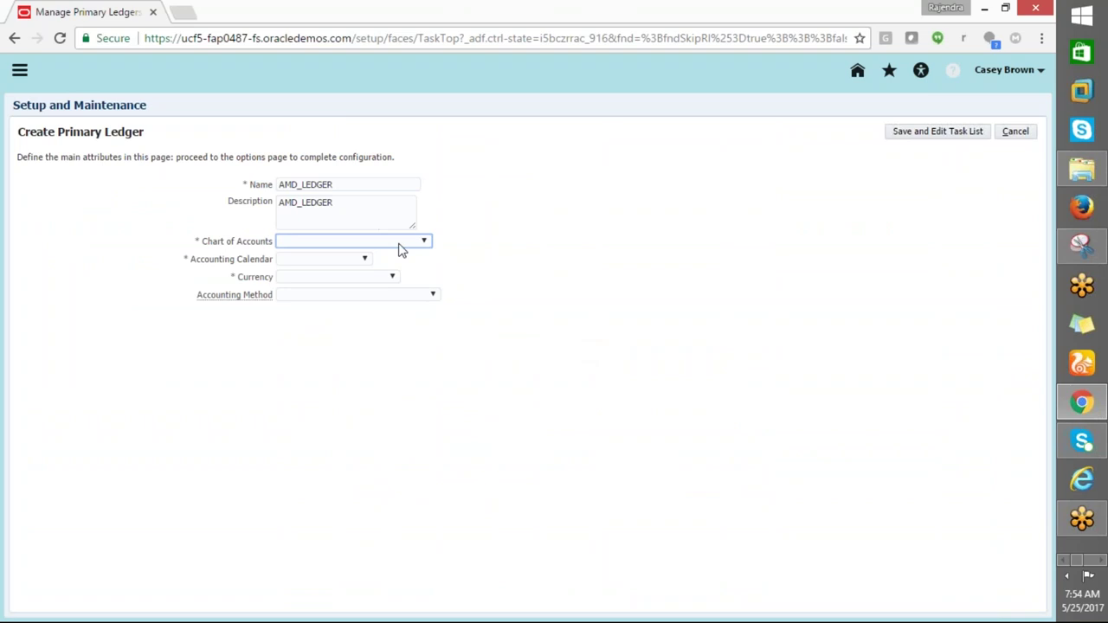
click(373, 240)
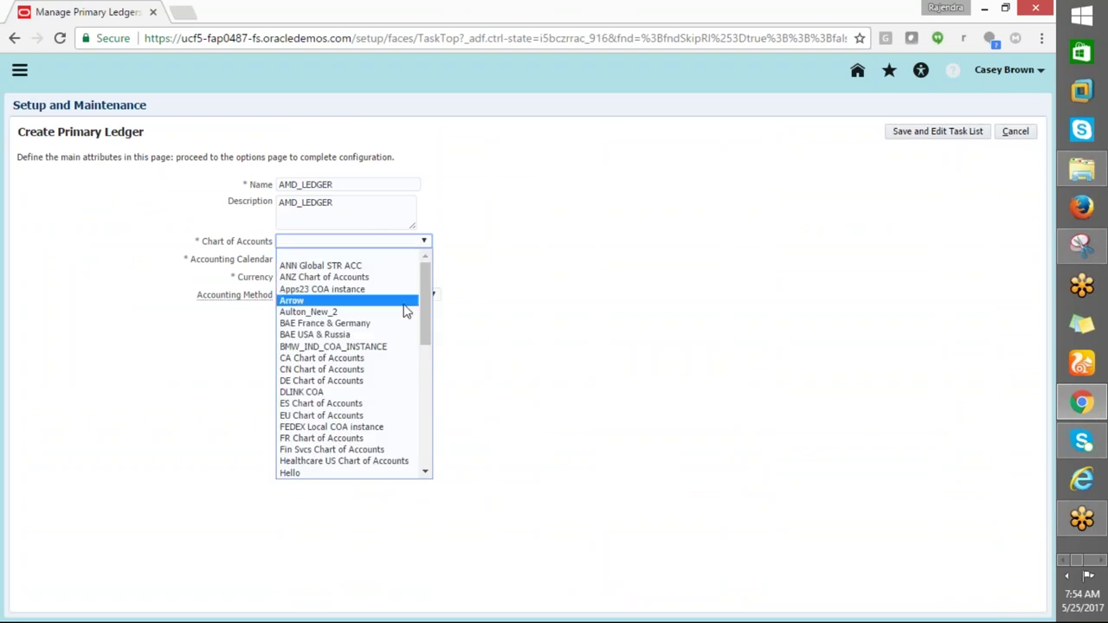
click(331, 250)
key(Down)
key(Down)
Set calendar AMD_CALENDAR, currency USD and accounting method Standard Accrual.
key(Tab)
key(Down)
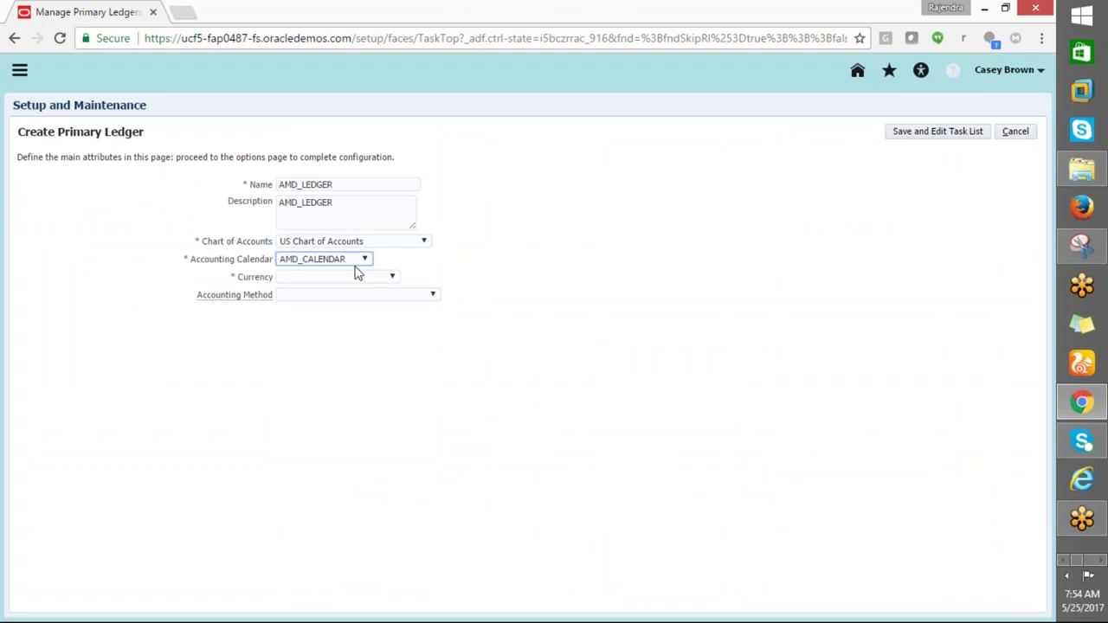
key(Tab)
key(Down)
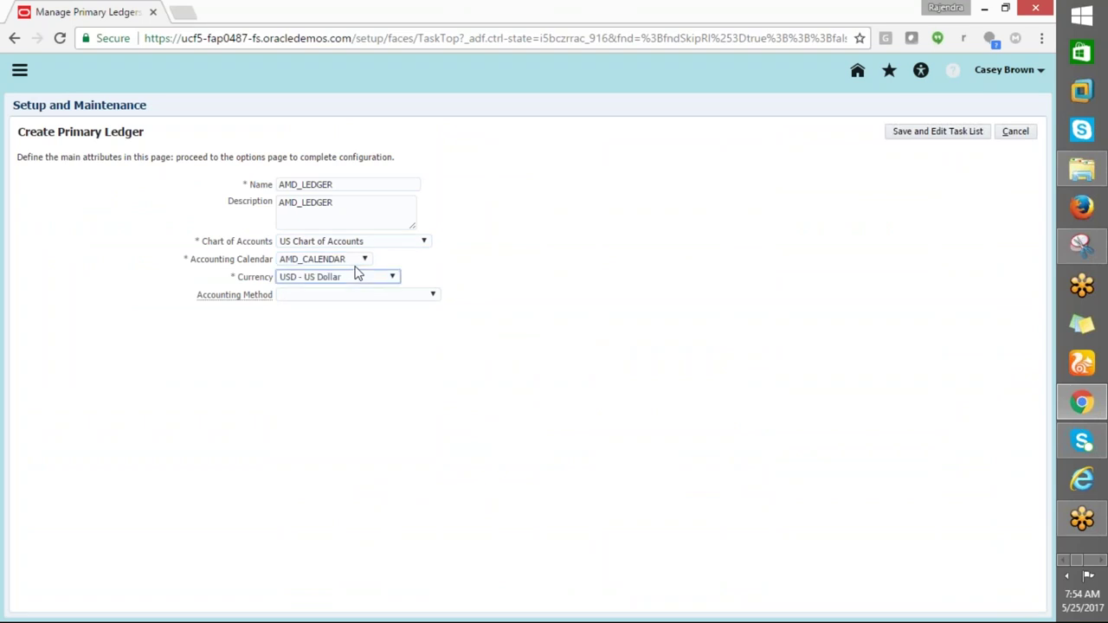
click(341, 294)
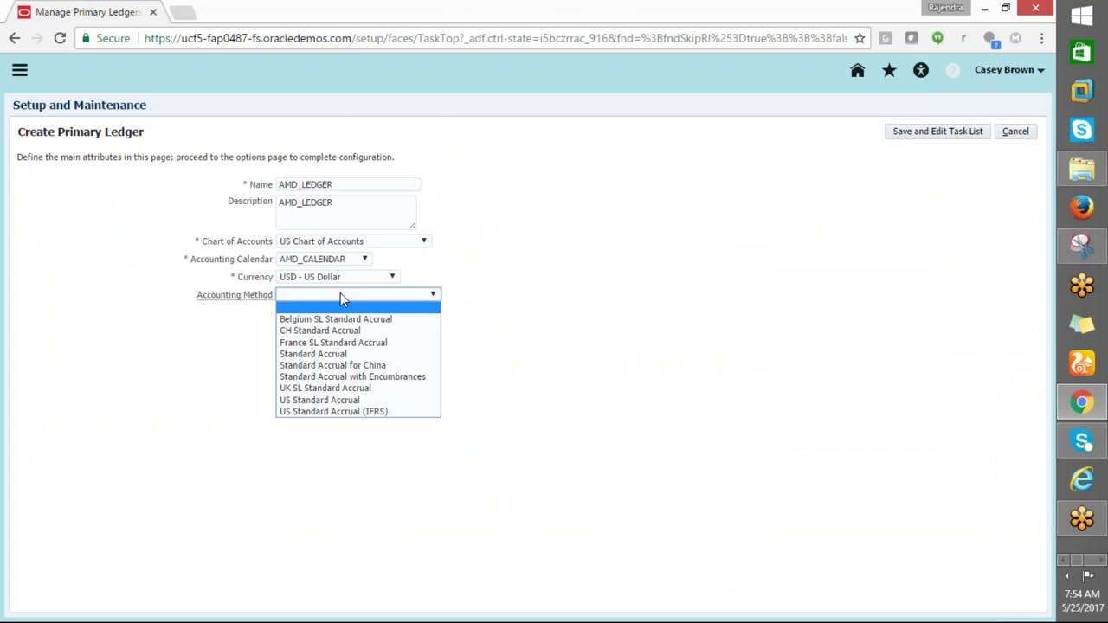
click(300, 355)
Save the AMD_LEDGER primary ledger and close the task search page.
click(905, 135)
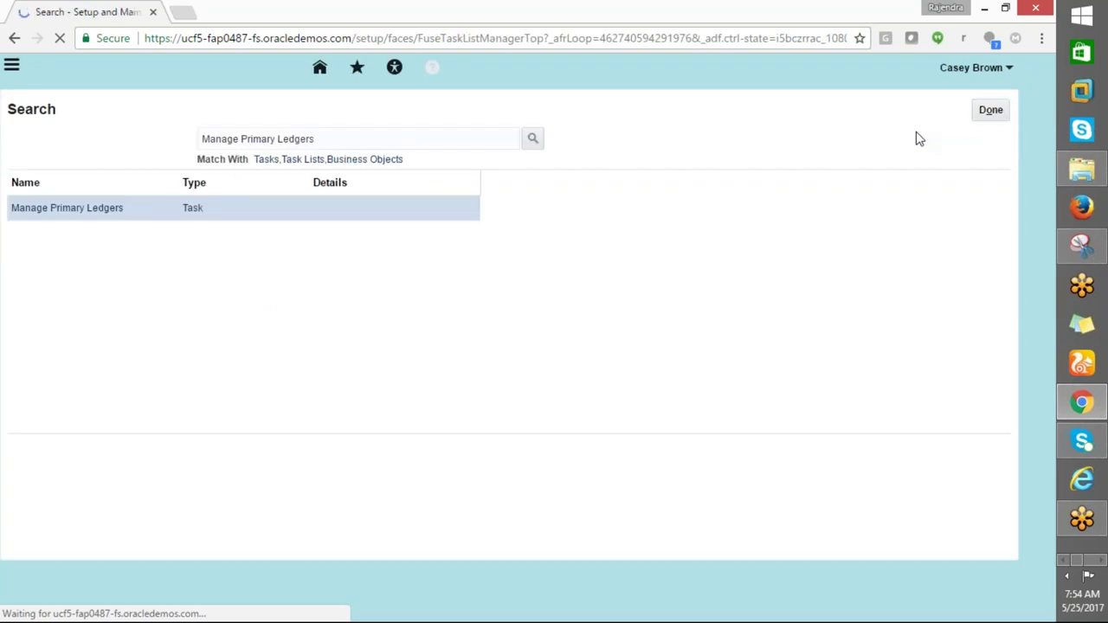
click(1010, 113)
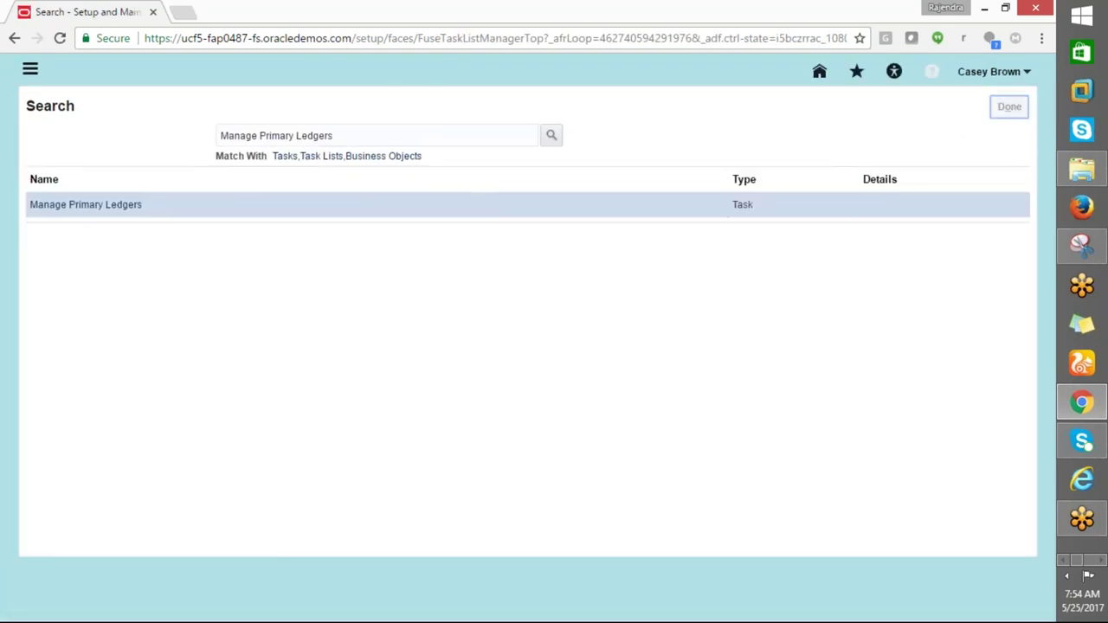
key(alt+Tab)
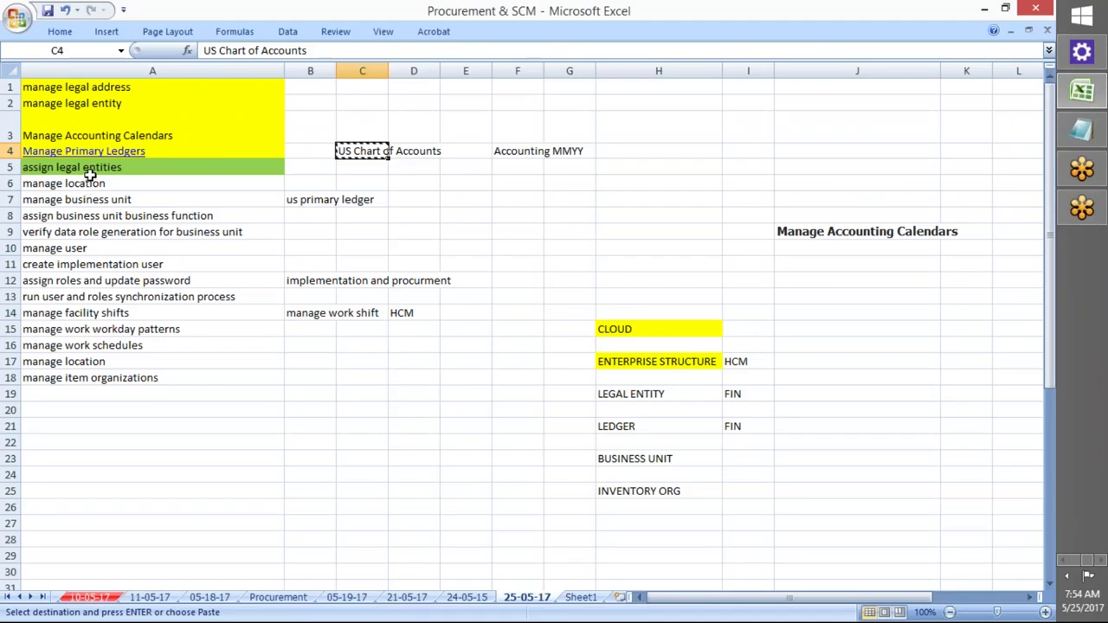
Copy the Assign Legal Entities task name and search for it in Oracle.
click(91, 179)
click(90, 169)
key(ctrl+c)
key(alt+Tab)
click(686, 107)
key(ctrl+v)
click(826, 110)
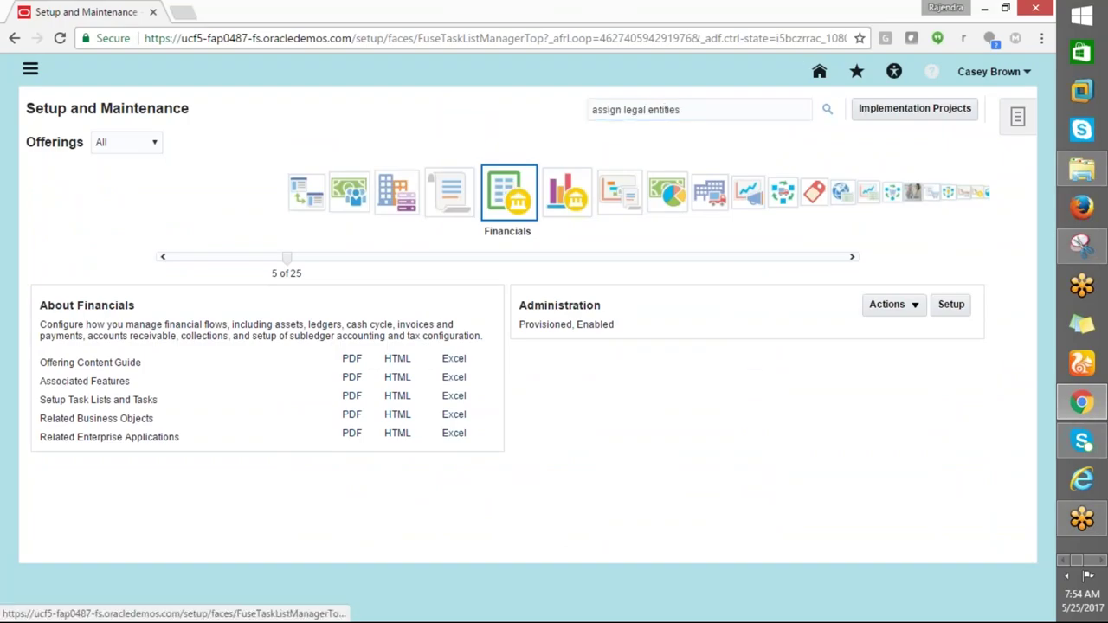
Fill the LEGAL ENTITY cell H19 and LEDGER cell H21 with yellow.
key(alt+Tab)
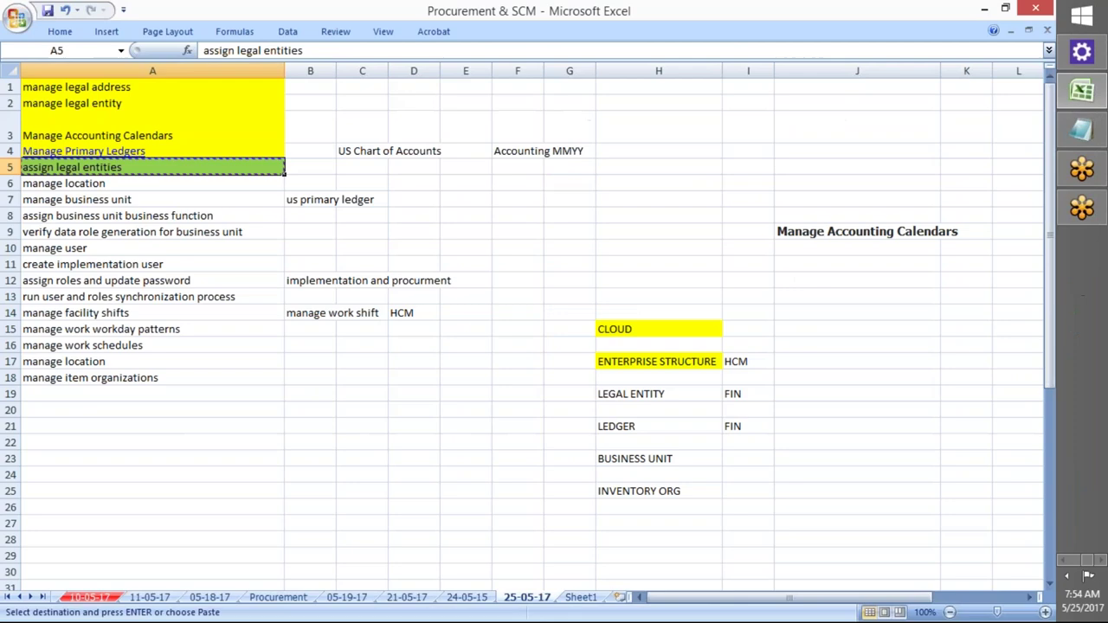
click(612, 387)
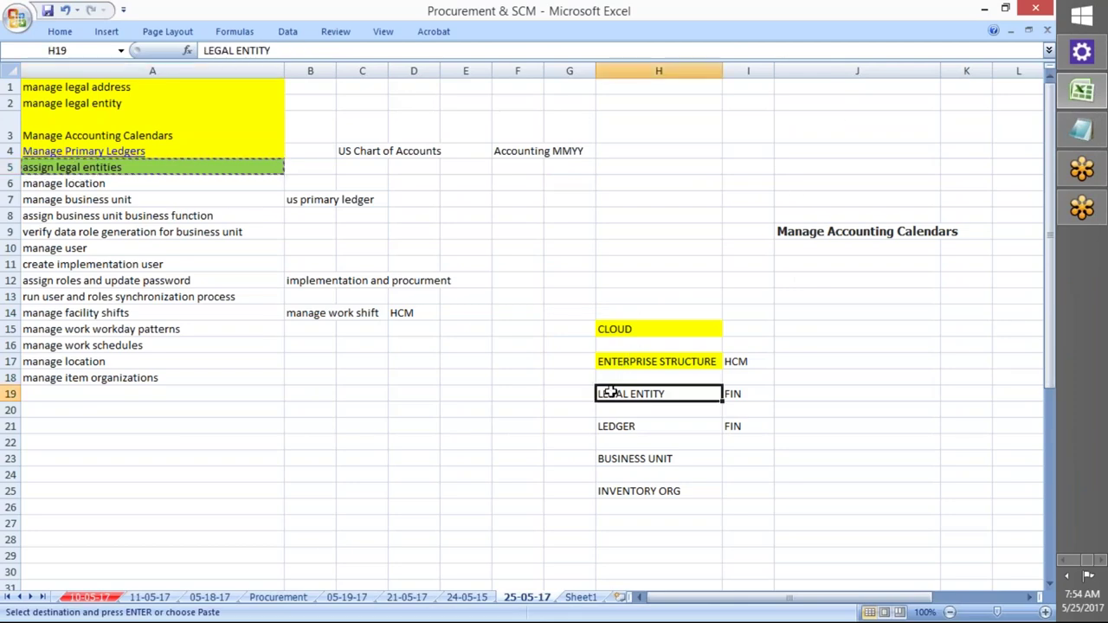
click(60, 33)
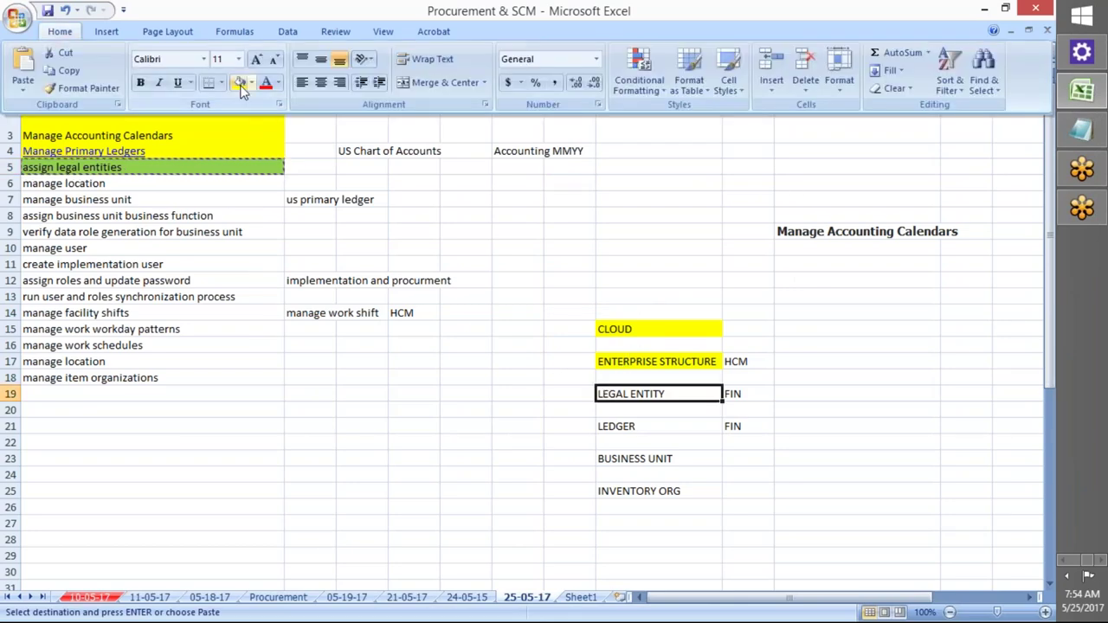
click(239, 82)
click(608, 423)
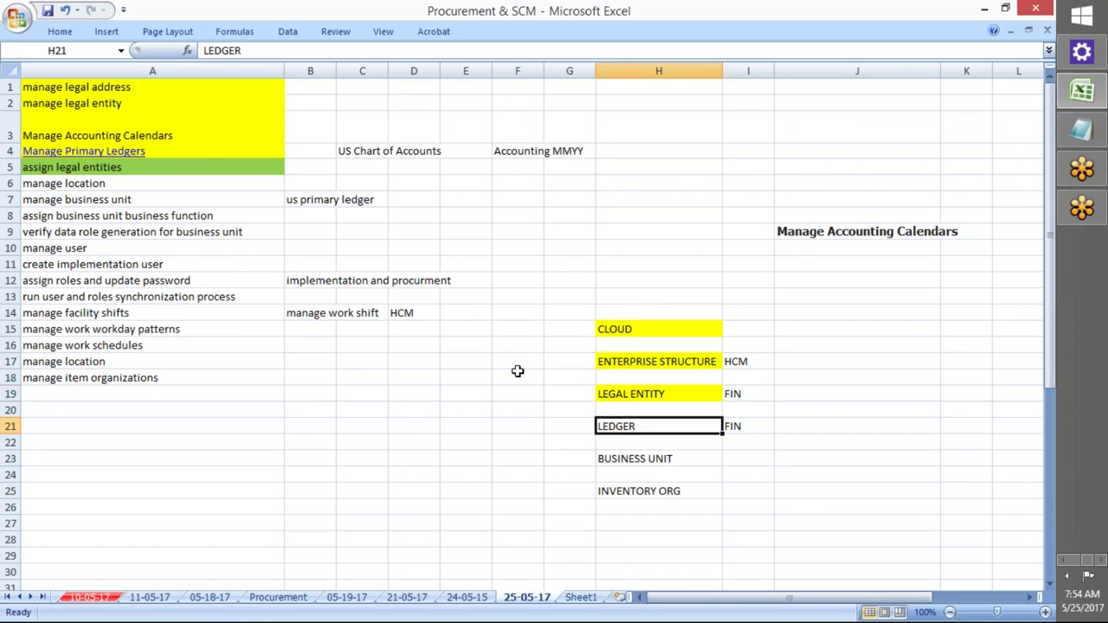
click(60, 32)
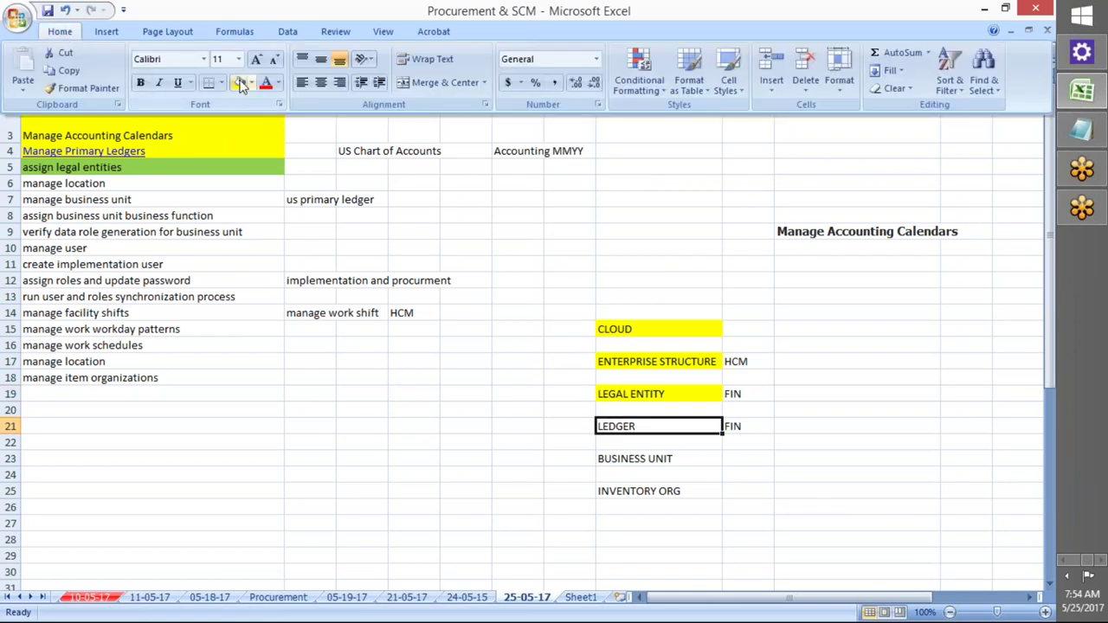
click(240, 83)
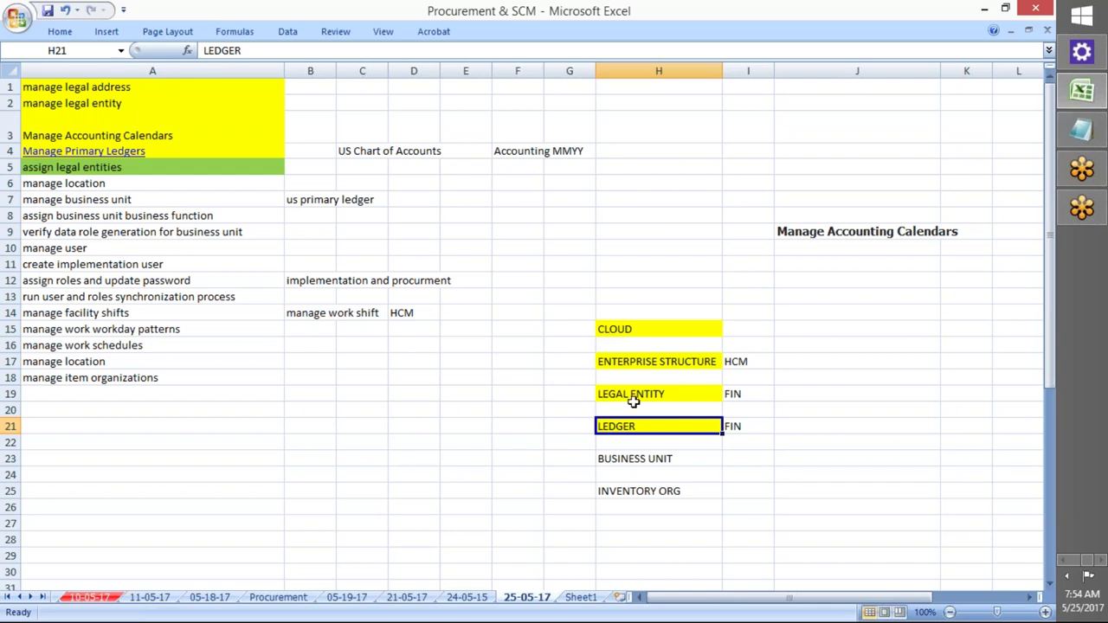
key(alt+Tab)
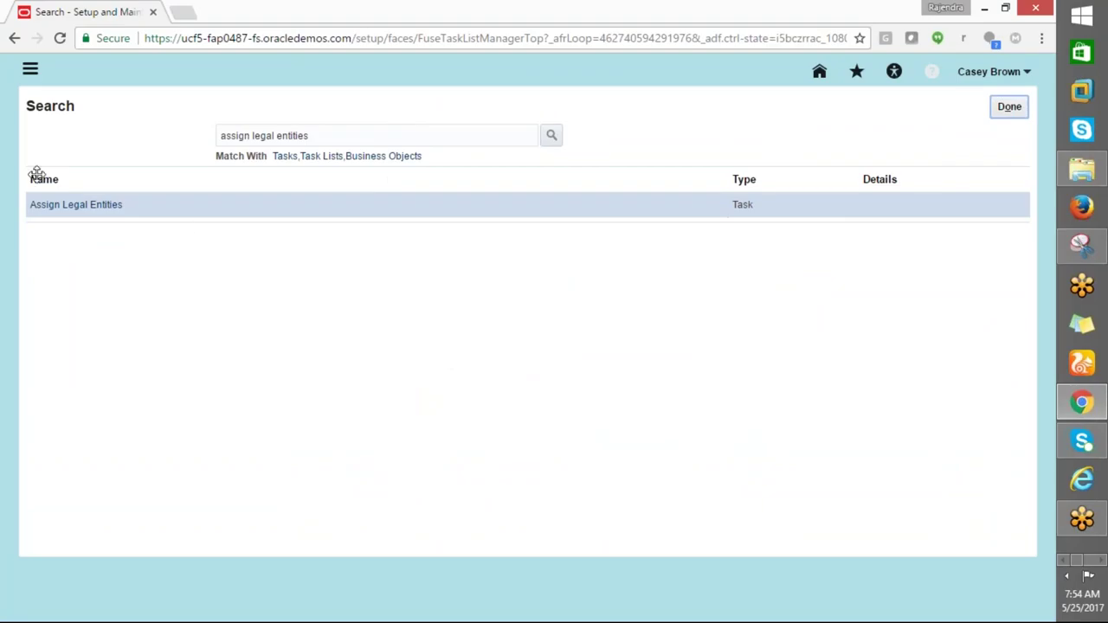
Open Assign Legal Entities, leave its page unchanged, and close the search results.
click(52, 212)
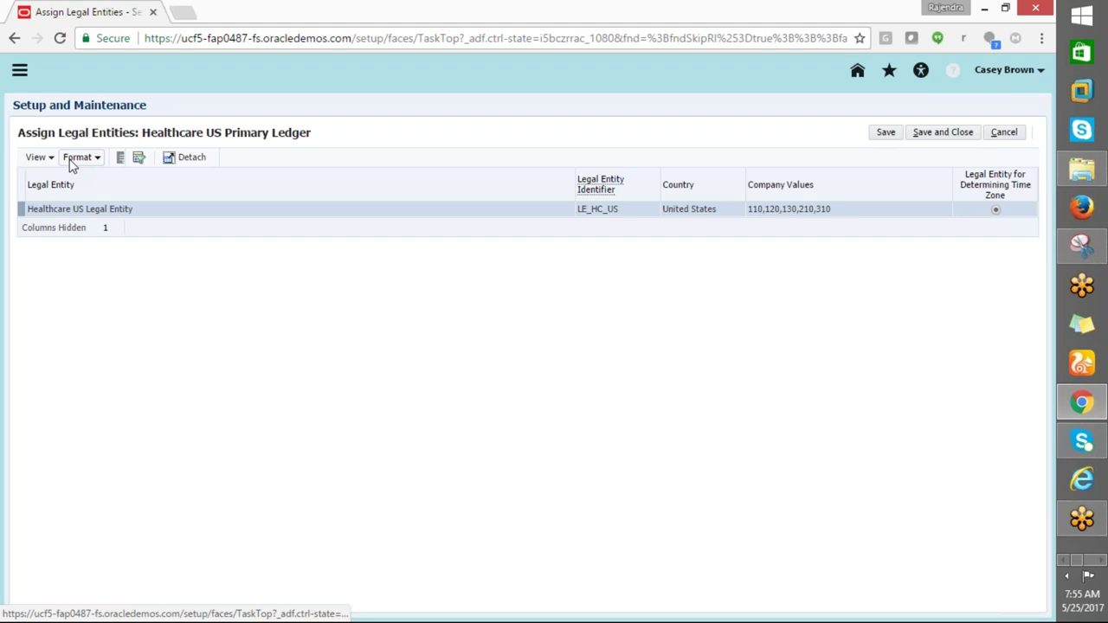
click(1004, 133)
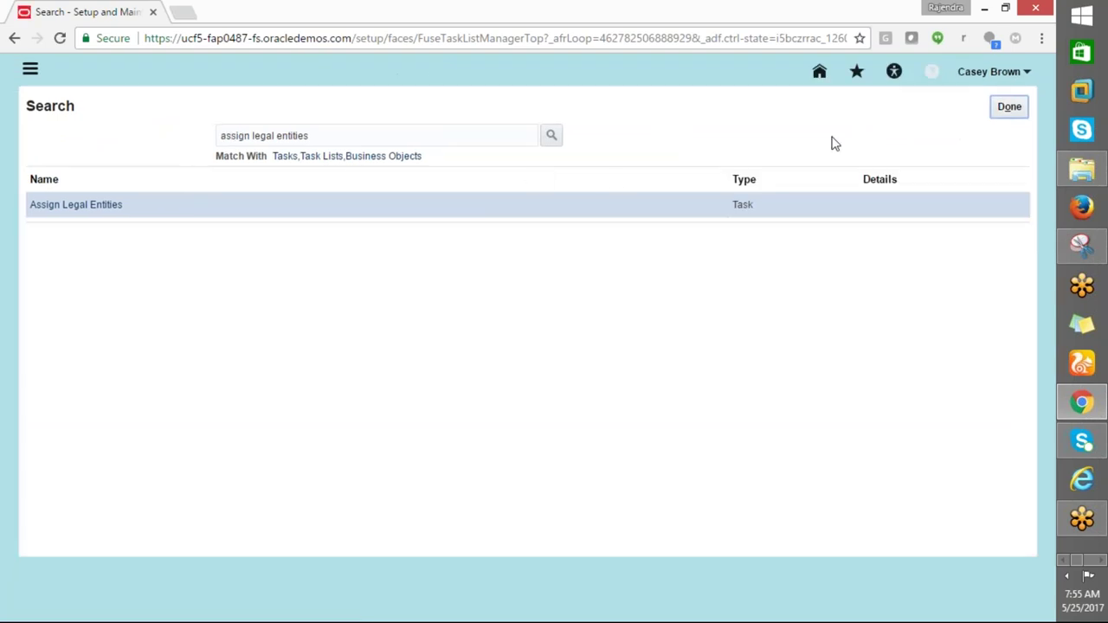
click(1009, 108)
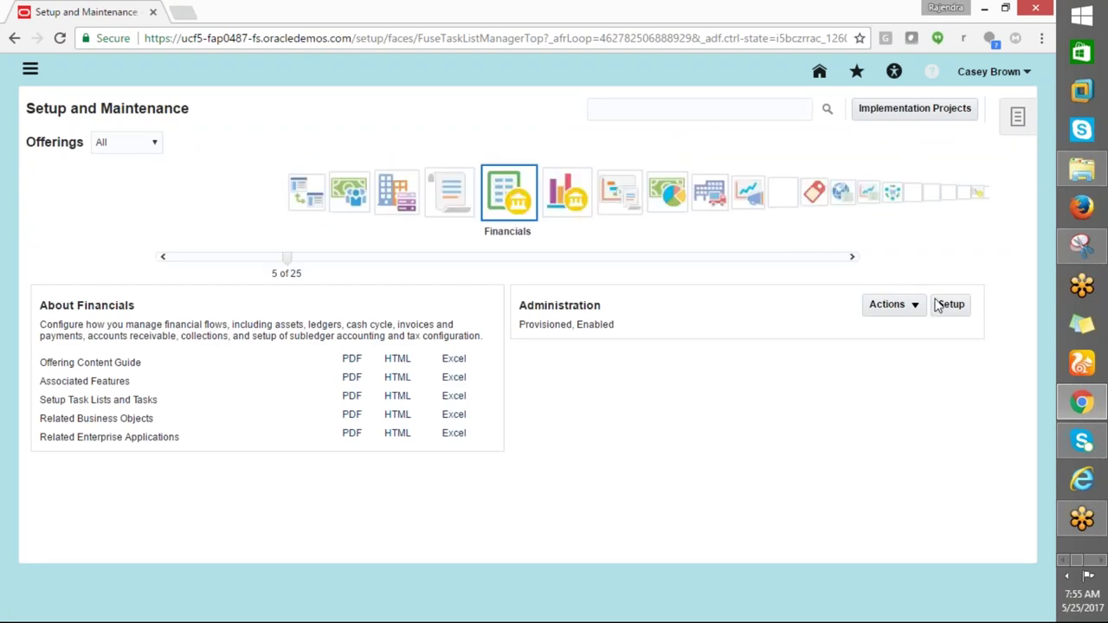
In Financials setup, search for Assign Legal Entities and choose its US Primary Ledger scope.
click(945, 306)
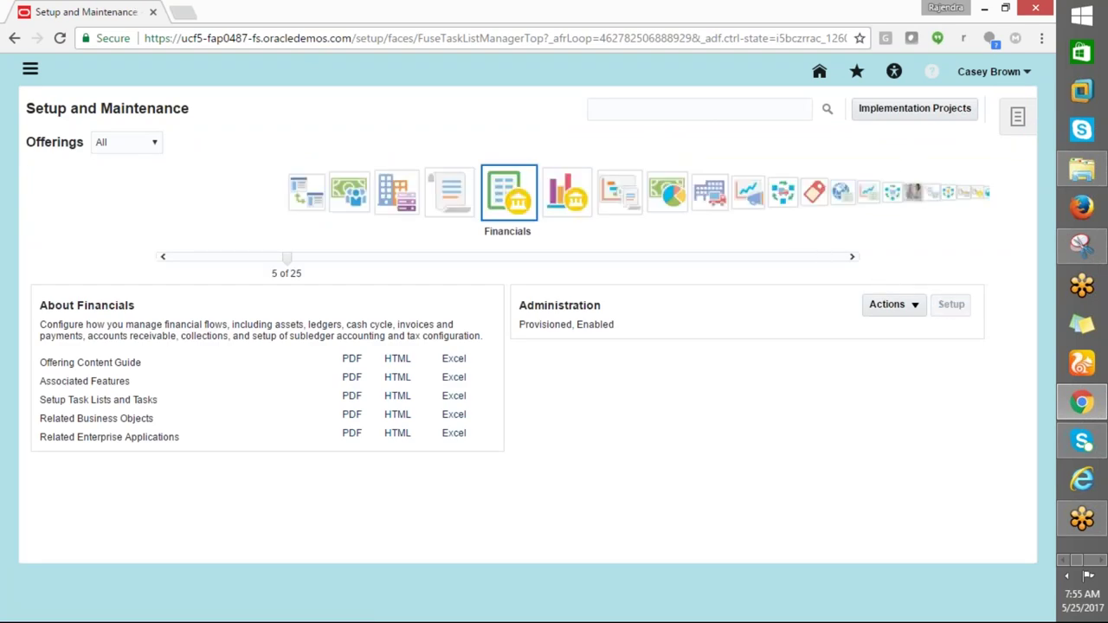
click(549, 154)
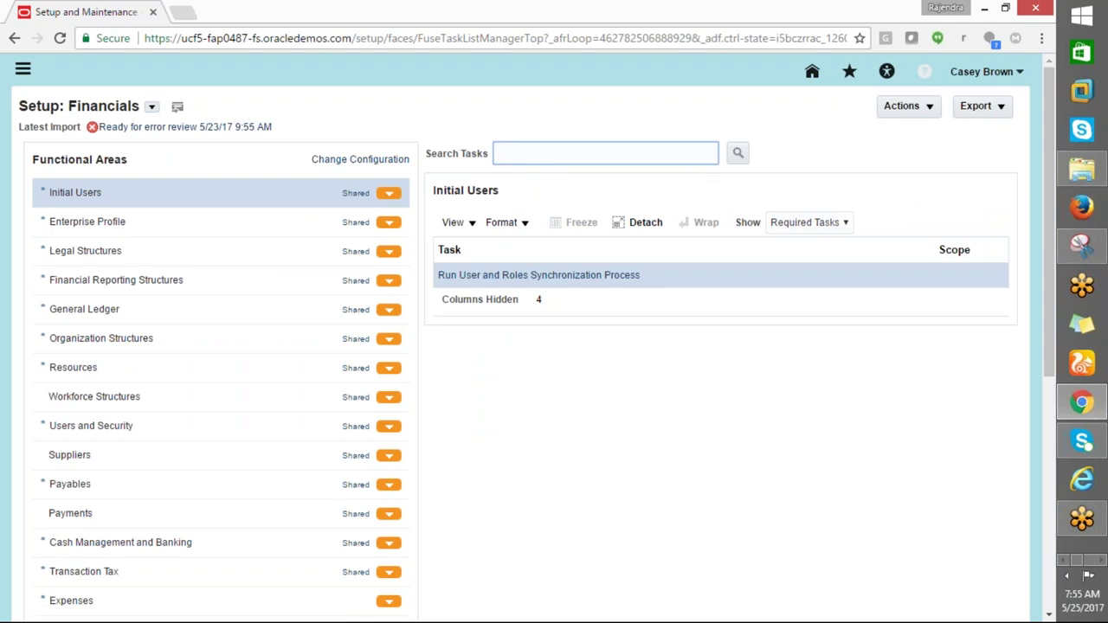
key(alt+Tab)
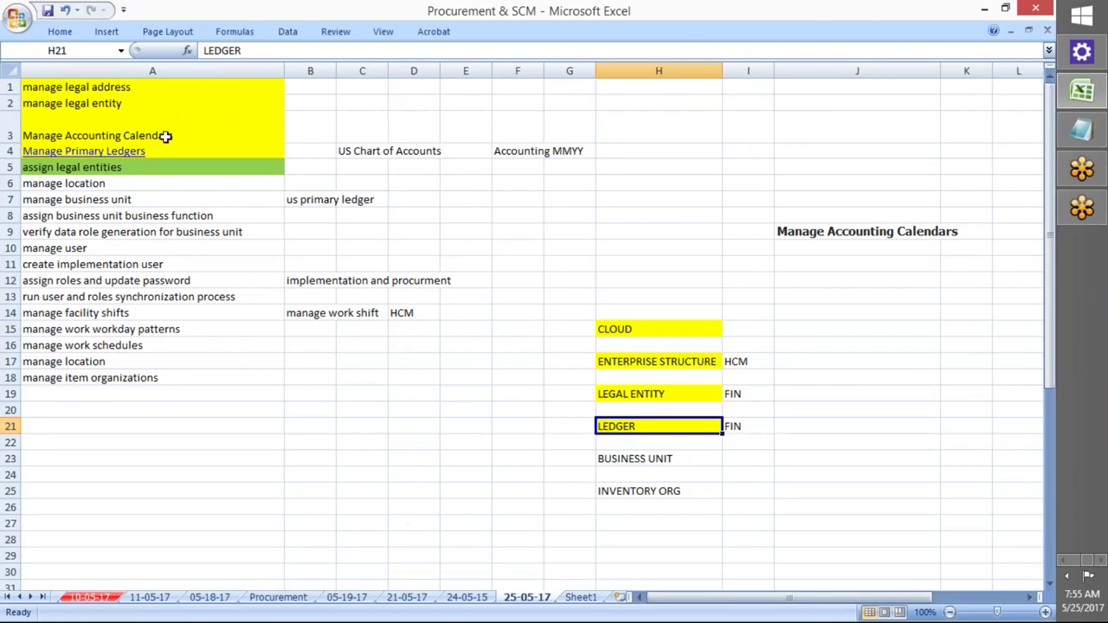
click(148, 165)
key(ctrl+c)
key(alt+Tab)
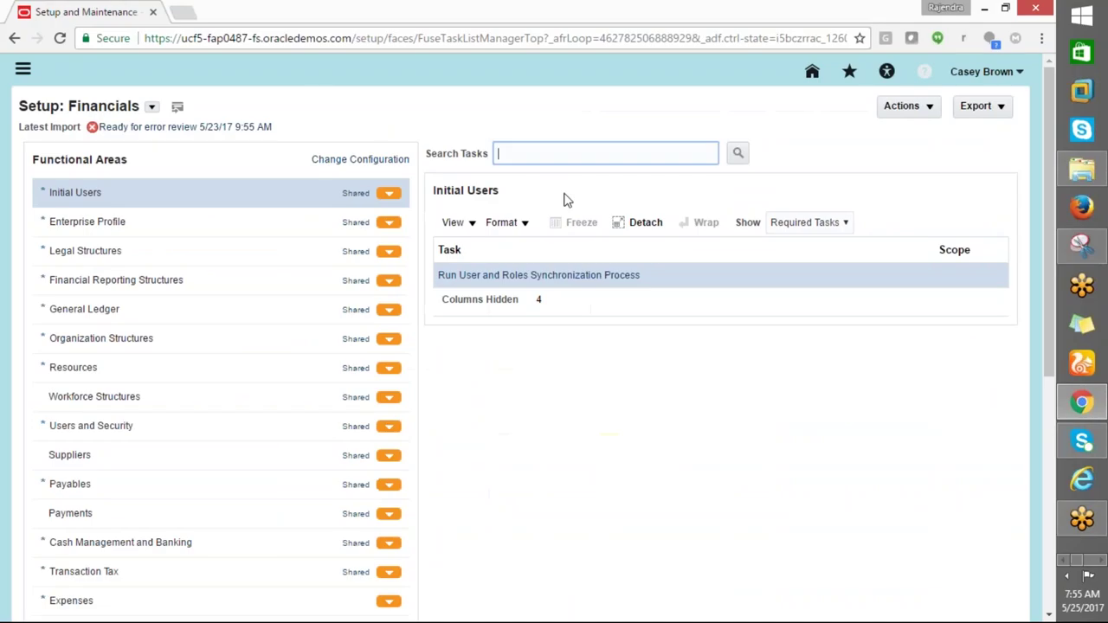
key(ctrl+v)
click(736, 153)
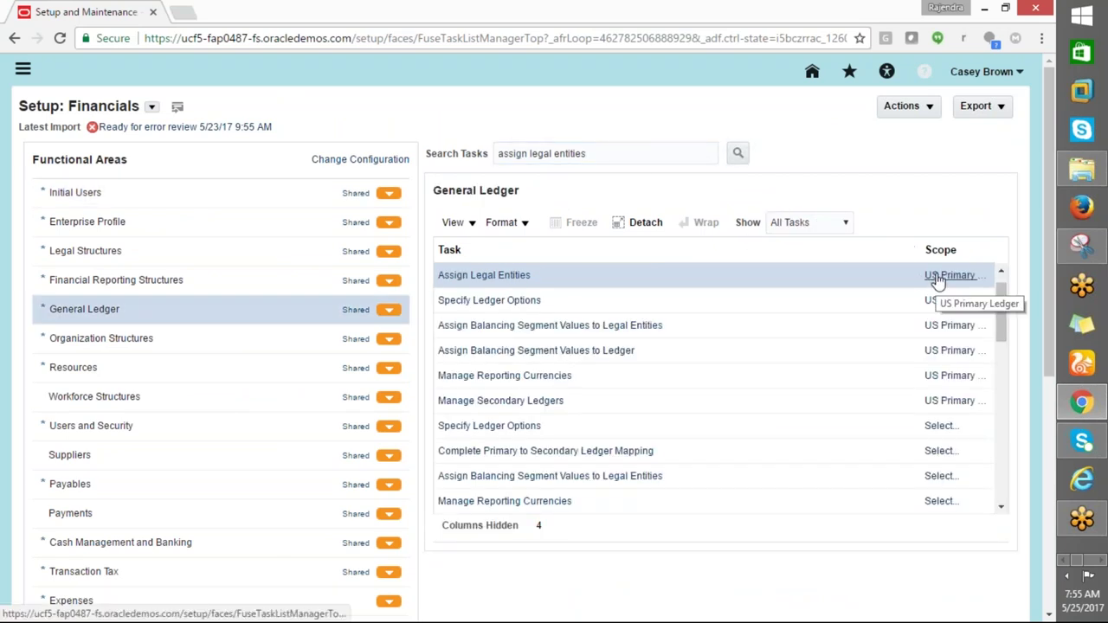
mouse_move(937, 280)
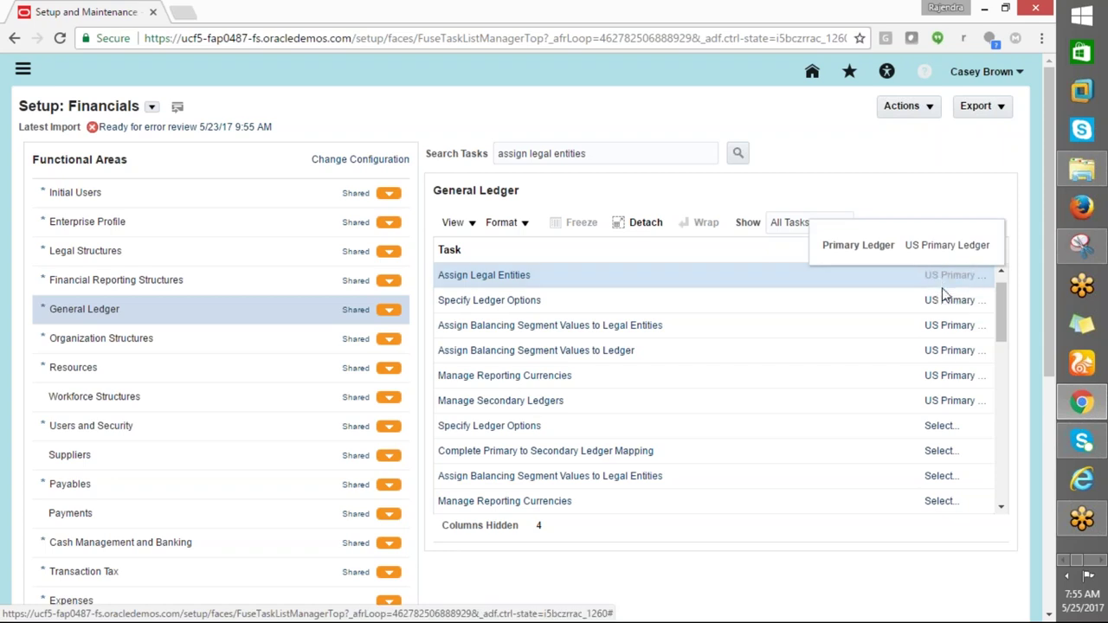
click(944, 294)
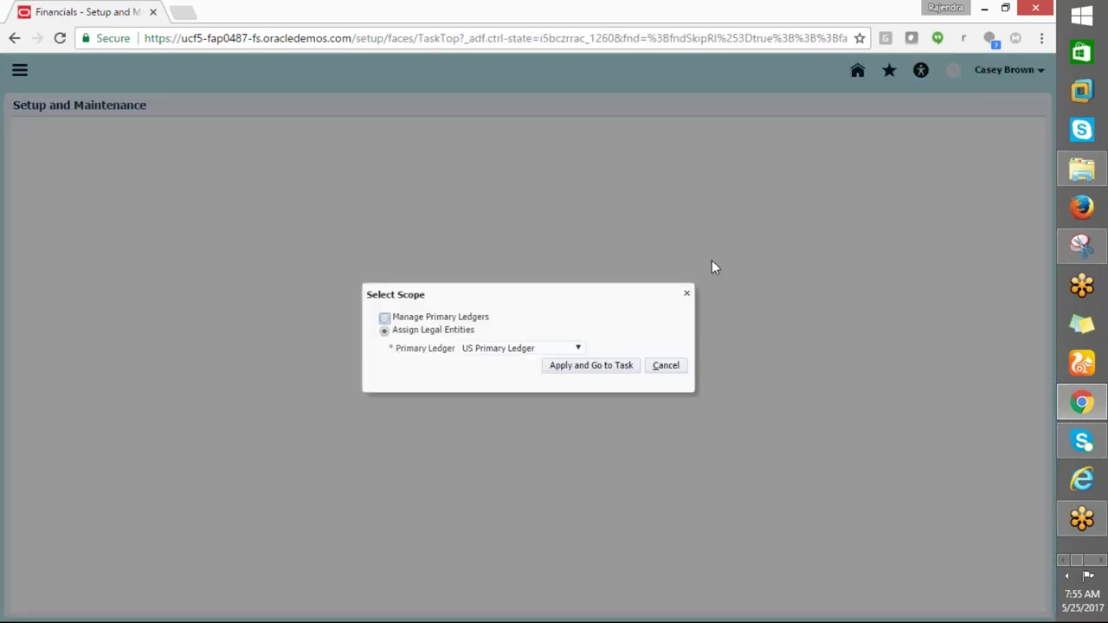
Choose Select and Add for Primary Ledger, filter Ledger ID by AMD, and dismiss the invalid-number error.
click(562, 349)
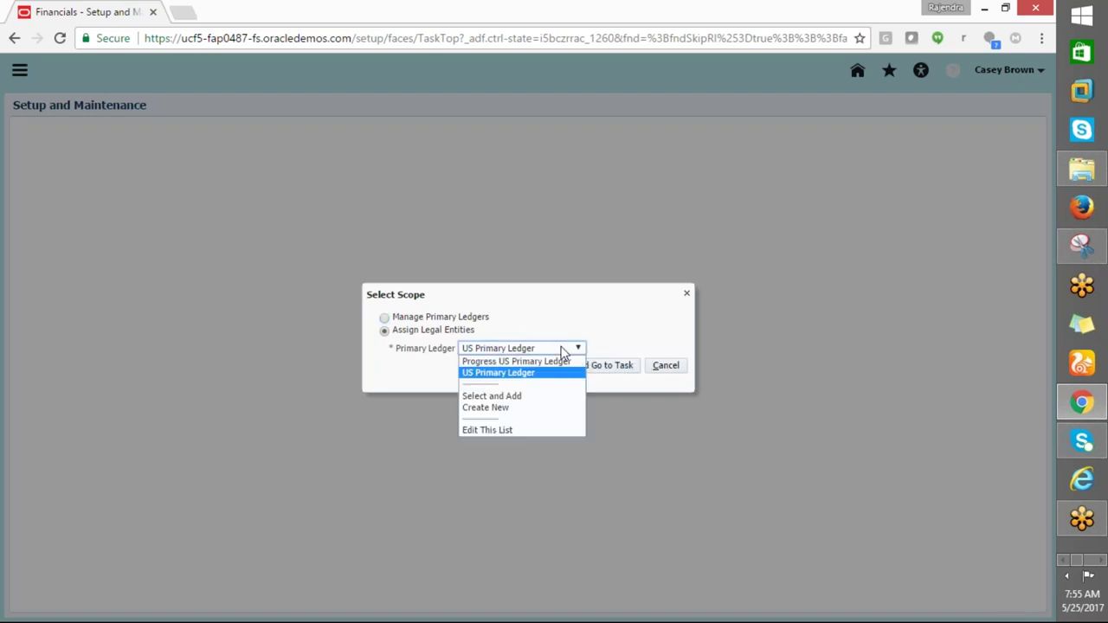
click(492, 395)
click(583, 371)
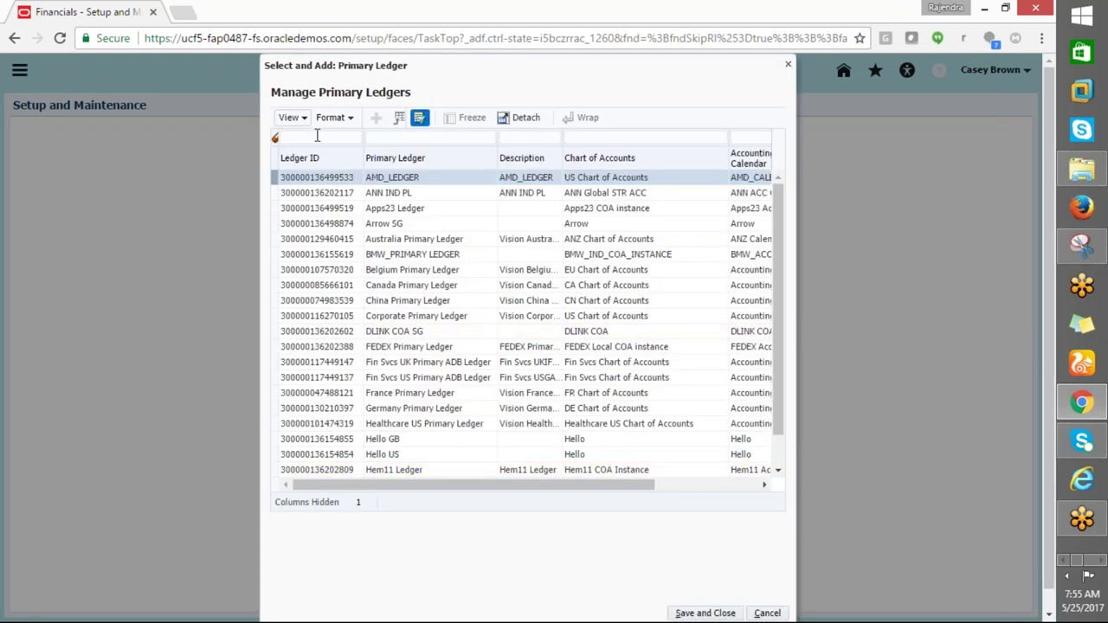
click(317, 136)
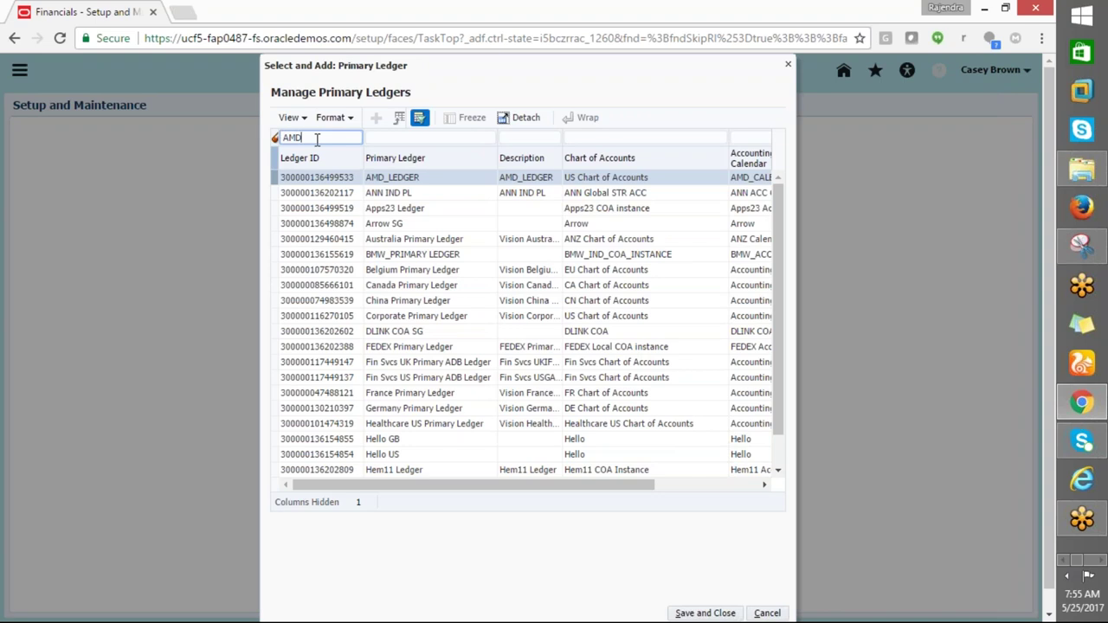
text(AMD)
key(Return)
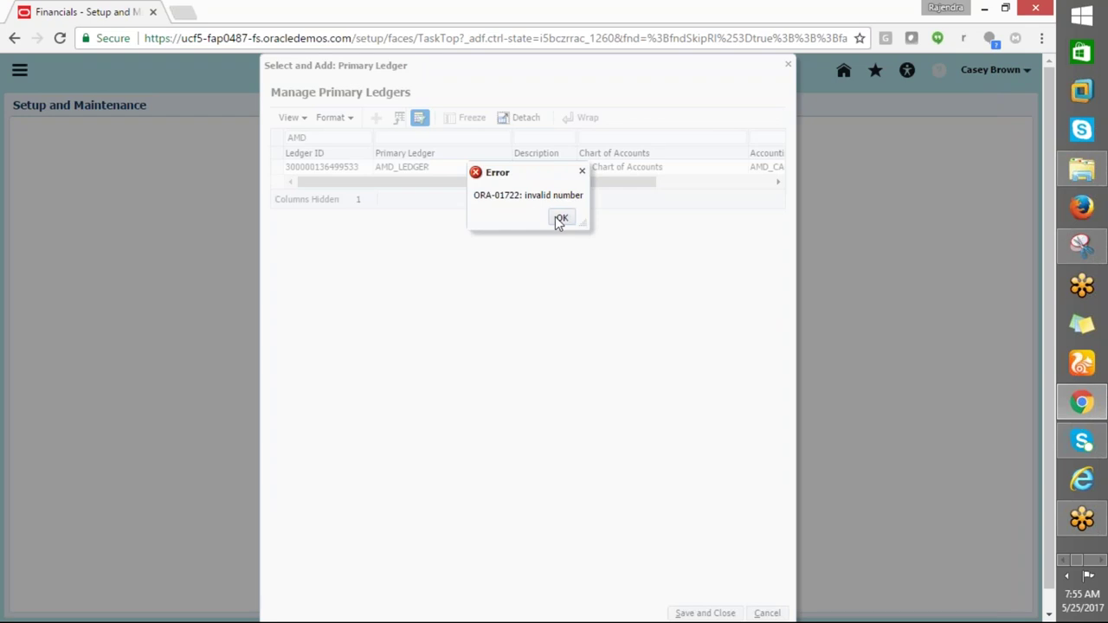
drag(560, 222, 561, 234)
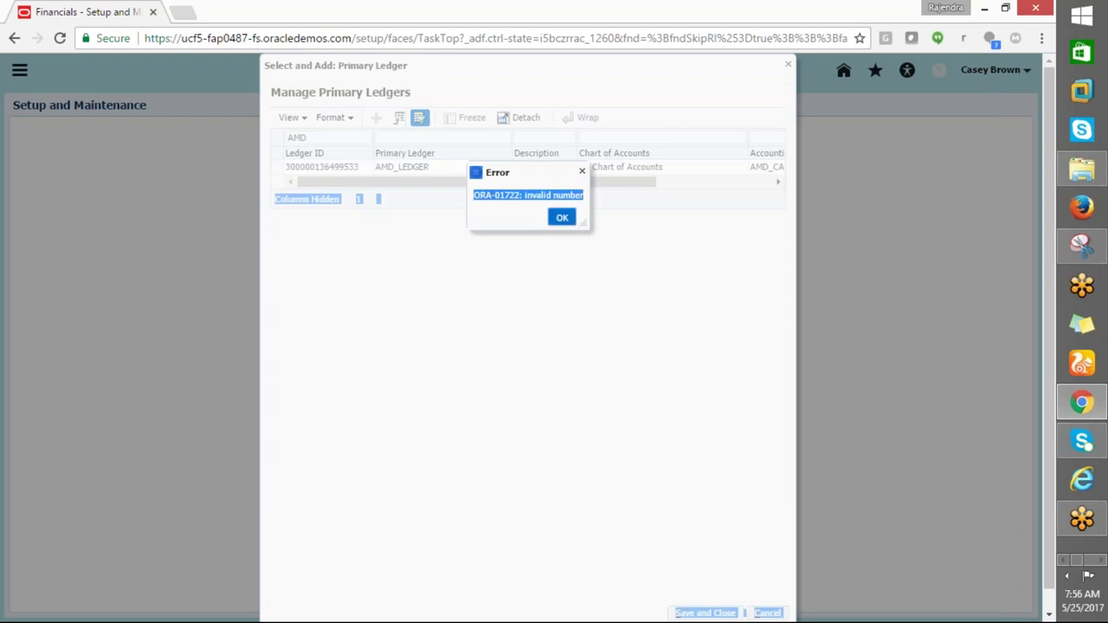
click(560, 219)
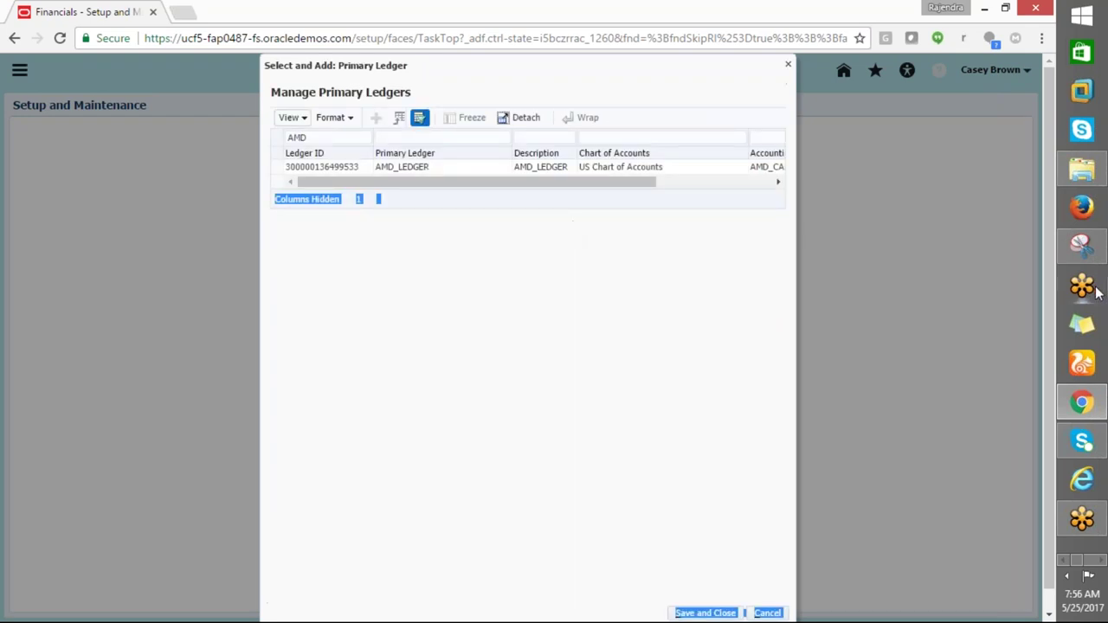
scroll(1050, 323, down, 1)
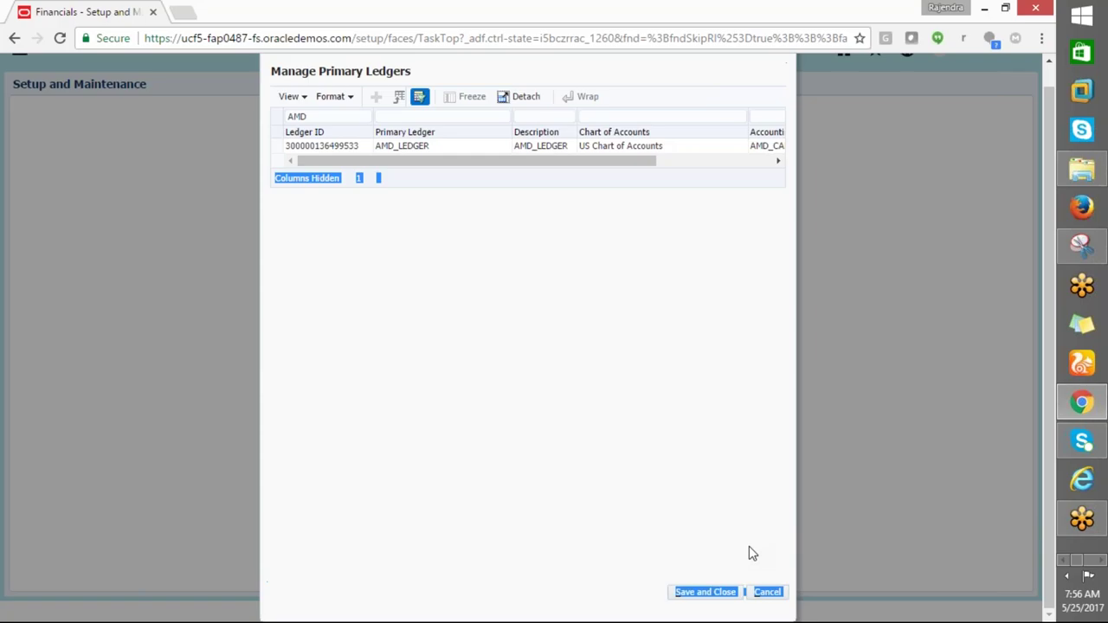
Highlight the Assign Legal Entities task cell yellow in the task-list workbook.
key(alt+Tab)
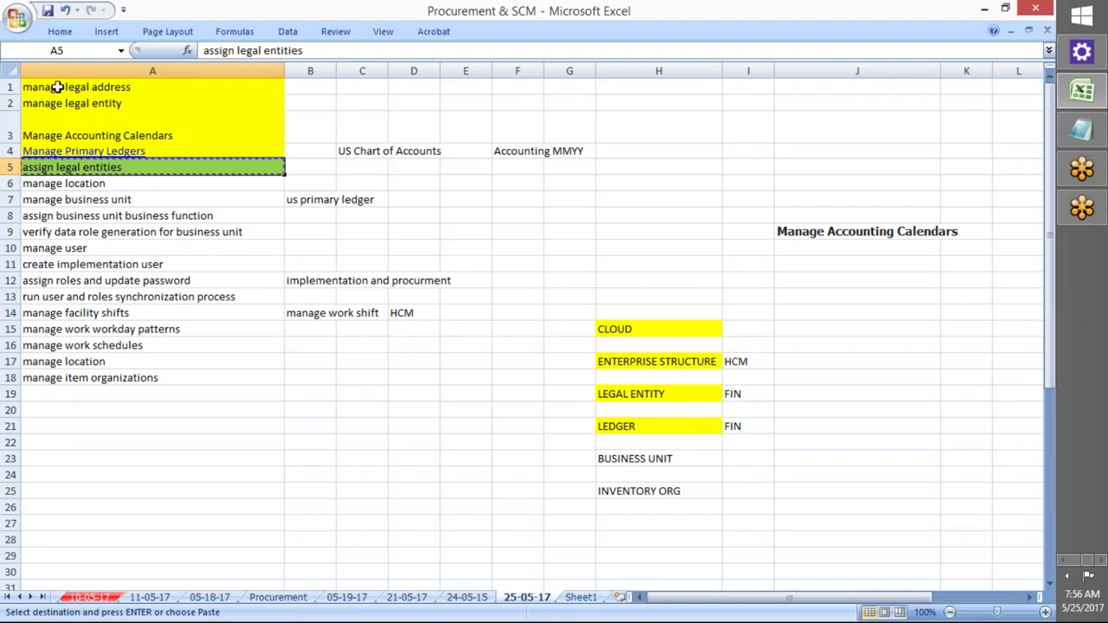
click(57, 33)
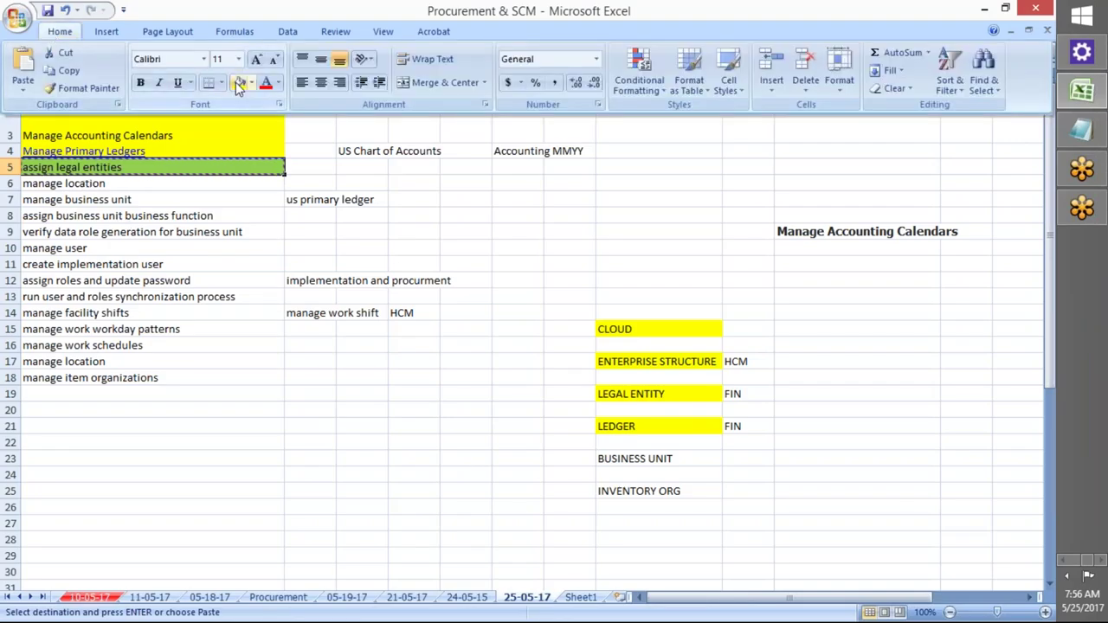
key(Escape)
click(71, 182)
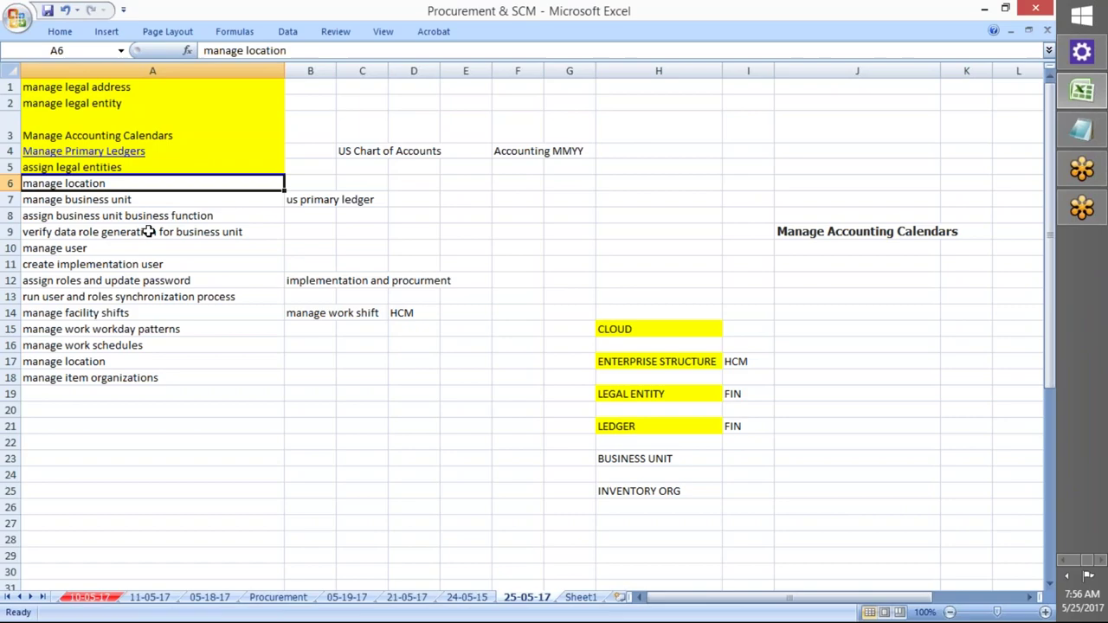
key(alt+Tab)
key(alt+Tab)
key(alt+Tab)
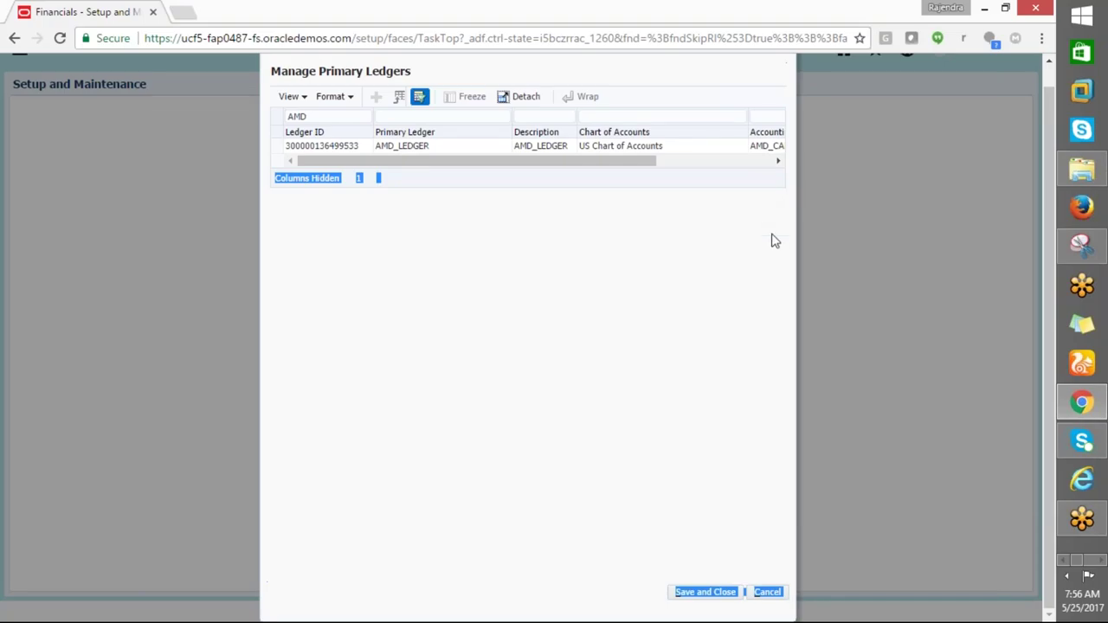
Cancel the primary ledger selection and the scope selection dialog.
click(767, 592)
key(alt+Tab)
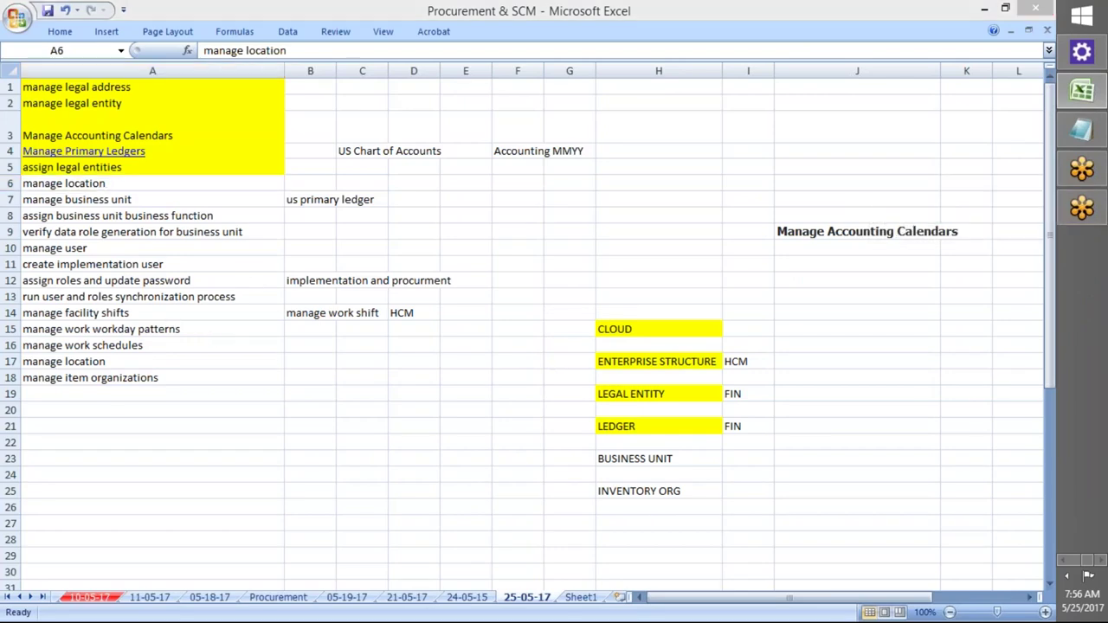
key(alt+Tab)
click(663, 368)
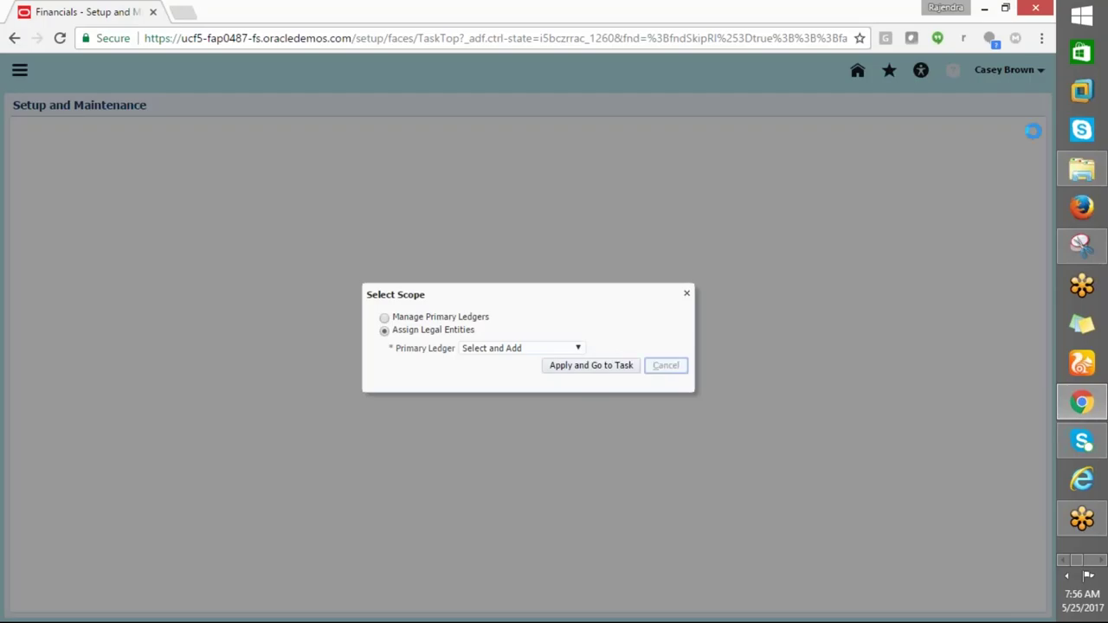
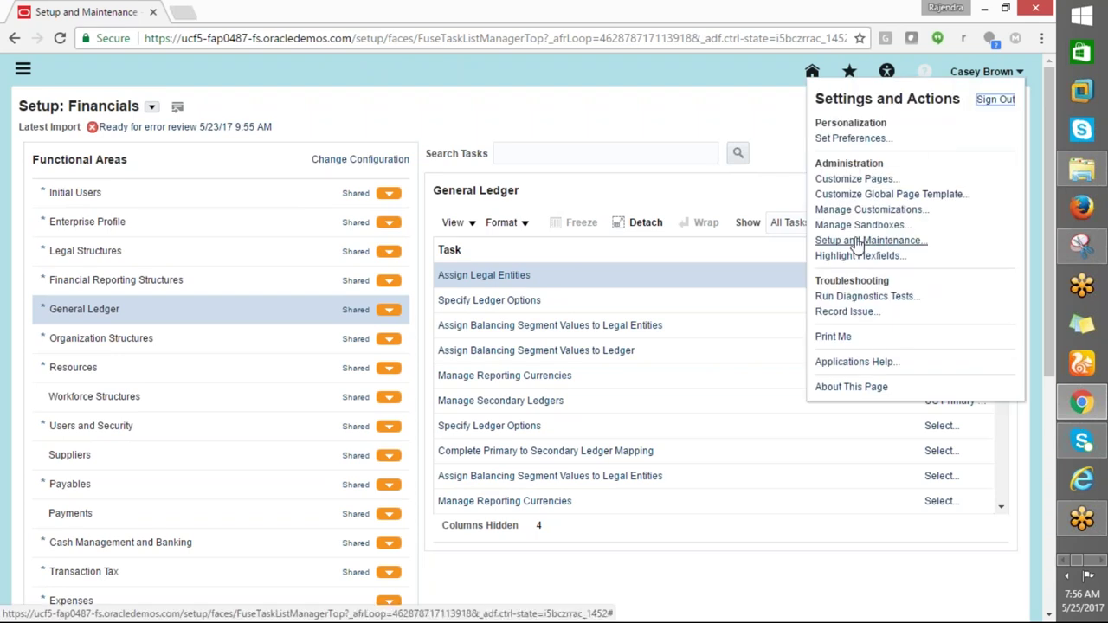
Sign out of the current Oracle Fusion session and bring the Notepad login notes forward.
click(993, 100)
click(1099, 561)
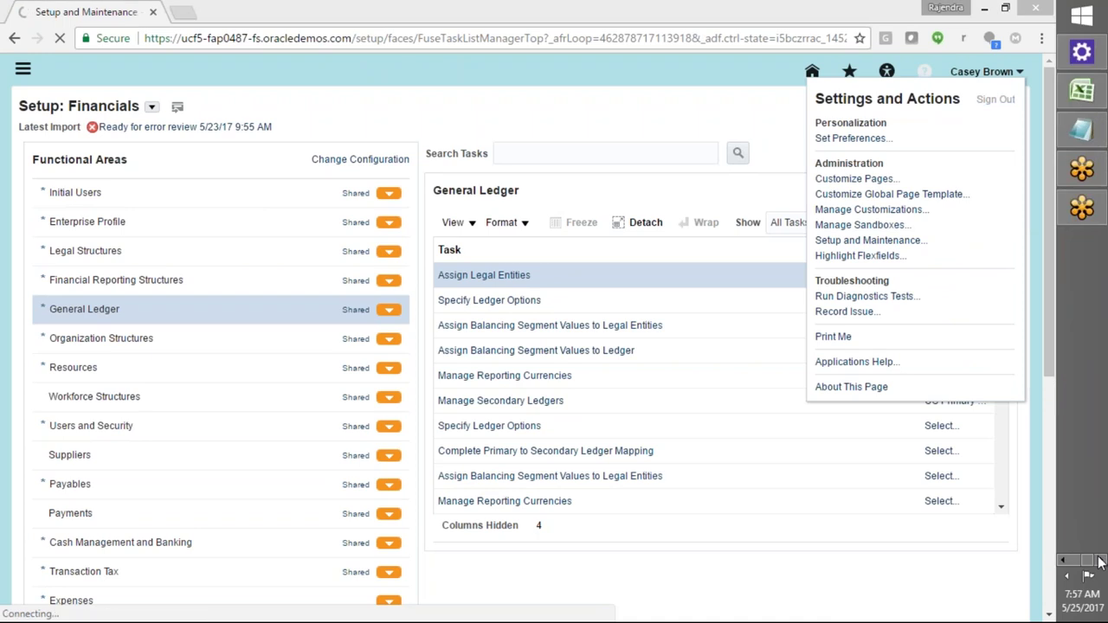
click(1089, 138)
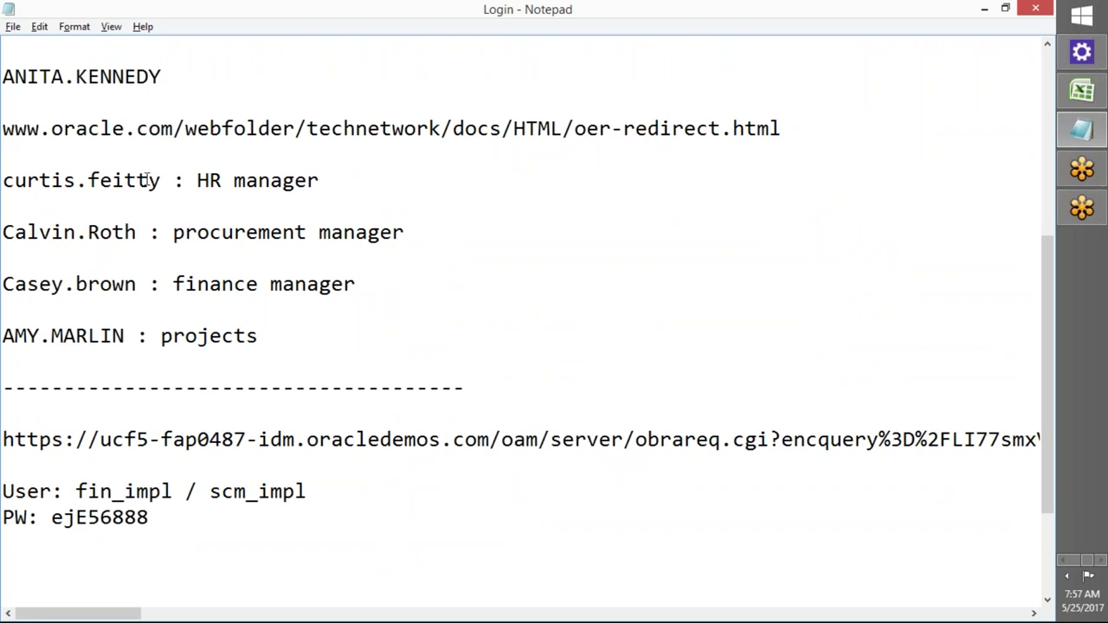
Select the procurement manager's user ID in the Notepad login notes.
drag(160, 180, 3, 180)
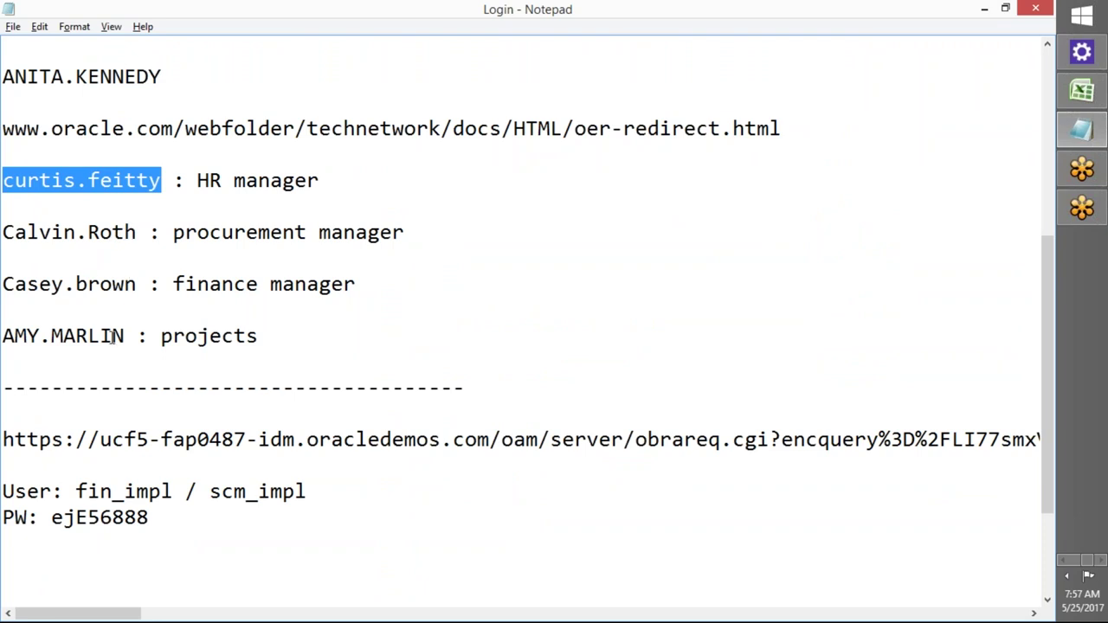
drag(295, 389, 264, 339)
click(264, 339)
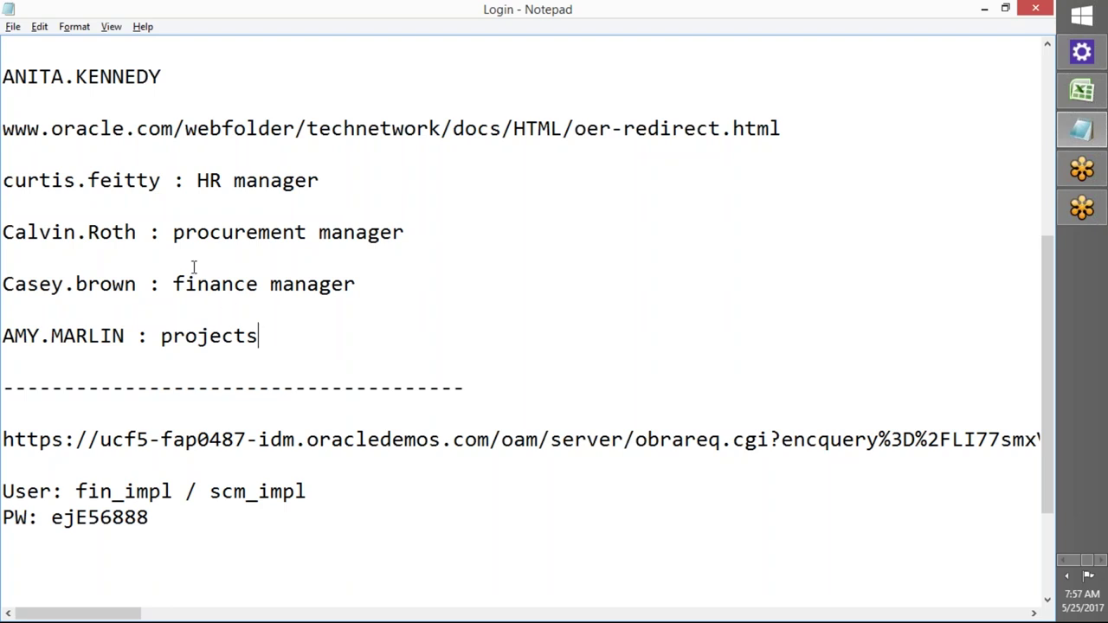
drag(137, 232, 4, 232)
Copy the procurement manager's user ID into the Oracle sign-in form.
key(ctrl+c)
key(alt+Tab)
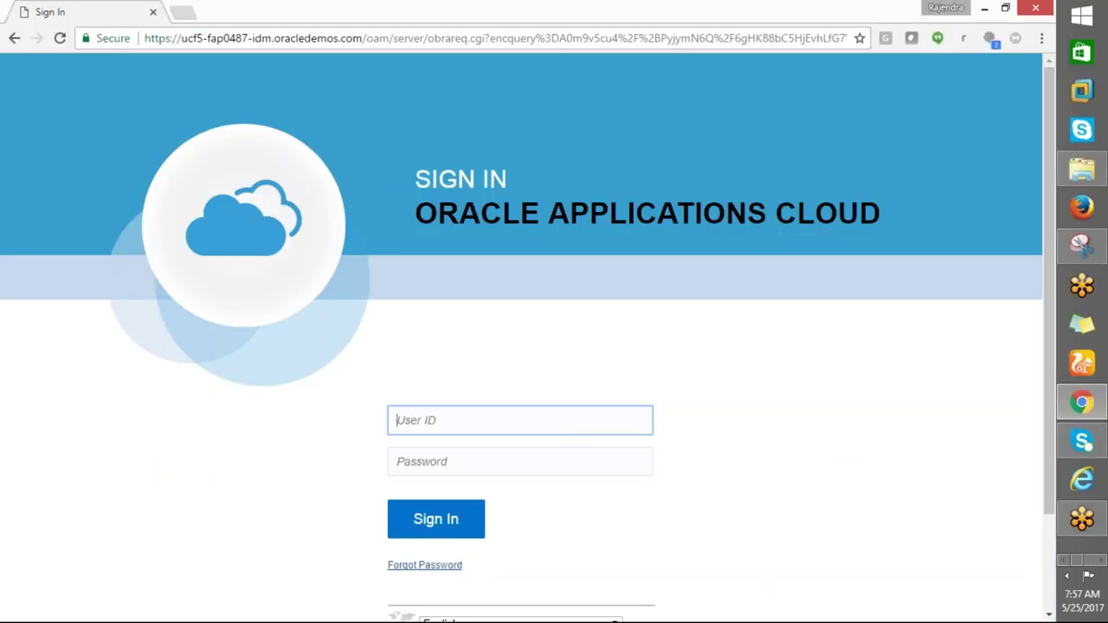
key(ctrl+v)
click(421, 466)
Copy the stored password from Notepad into Password and sign in.
key(alt+Tab)
drag(150, 518, 56, 523)
key(alt+Tab)
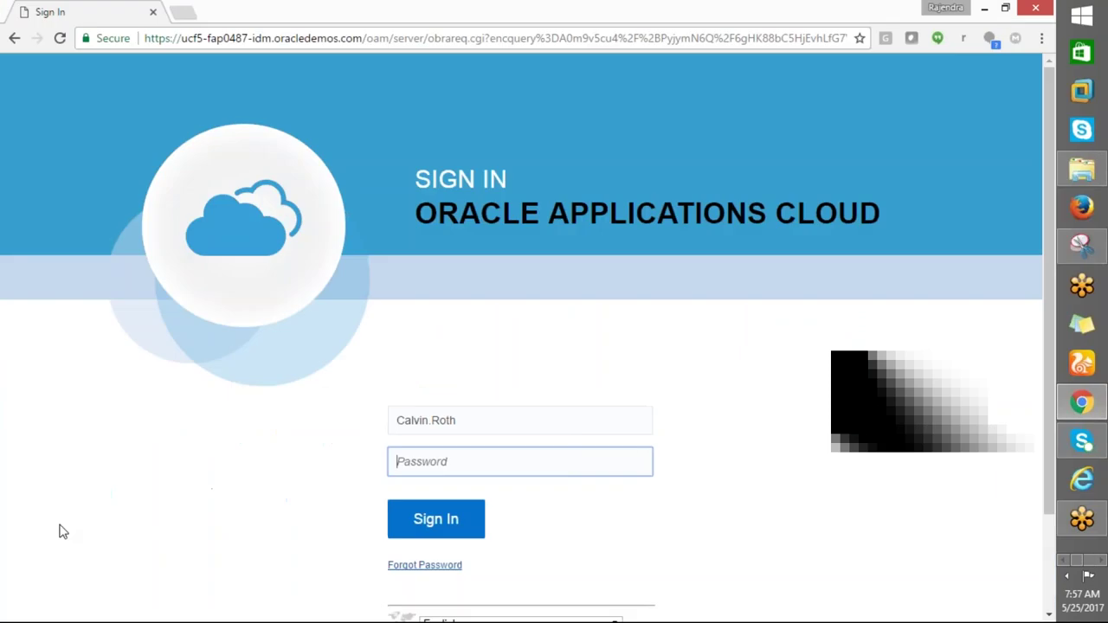
click(427, 464)
key(ctrl+v)
click(426, 509)
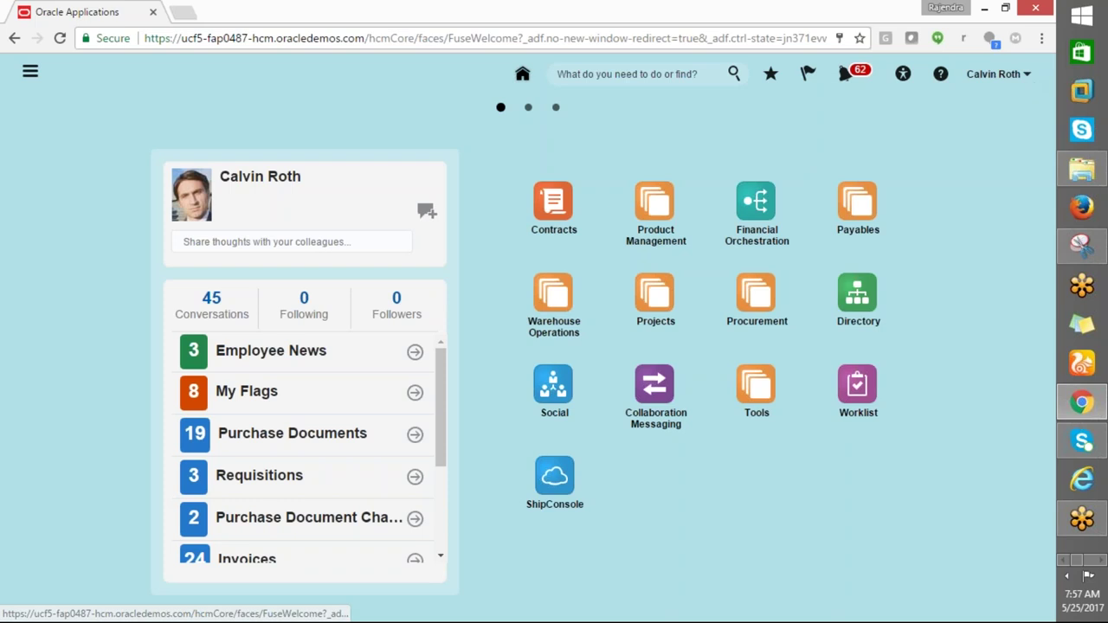
Open Setup and Maintenance and copy the 'manage location' task name from the Excel task list.
click(995, 74)
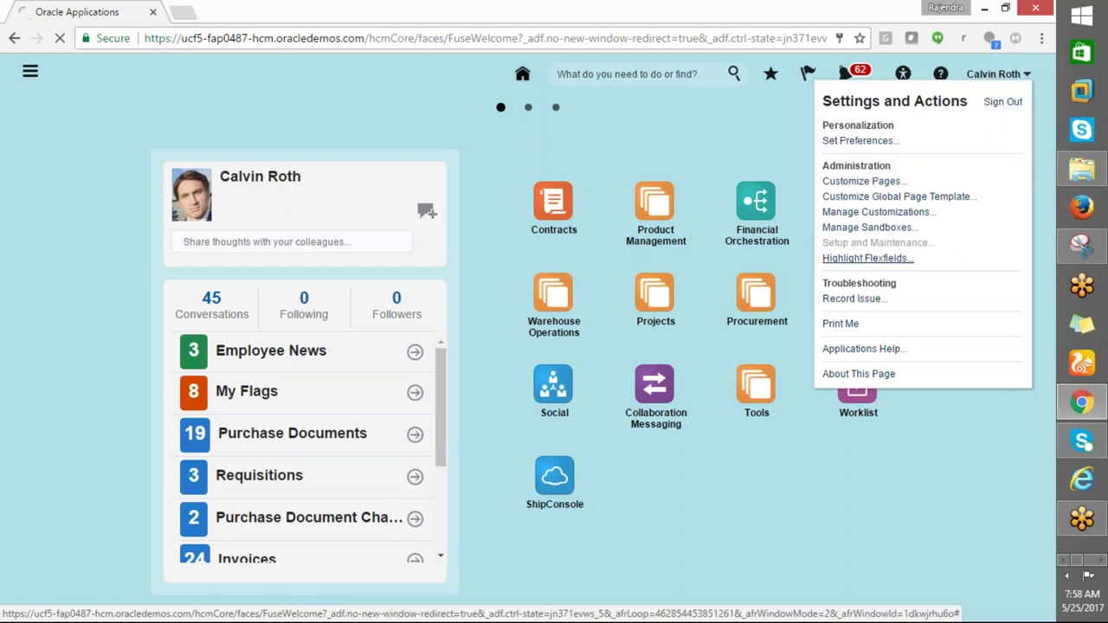
key(alt+Tab)
key(alt+Tab)
key(alt+Tab)
key(alt+Tab)
key(alt+Tab)
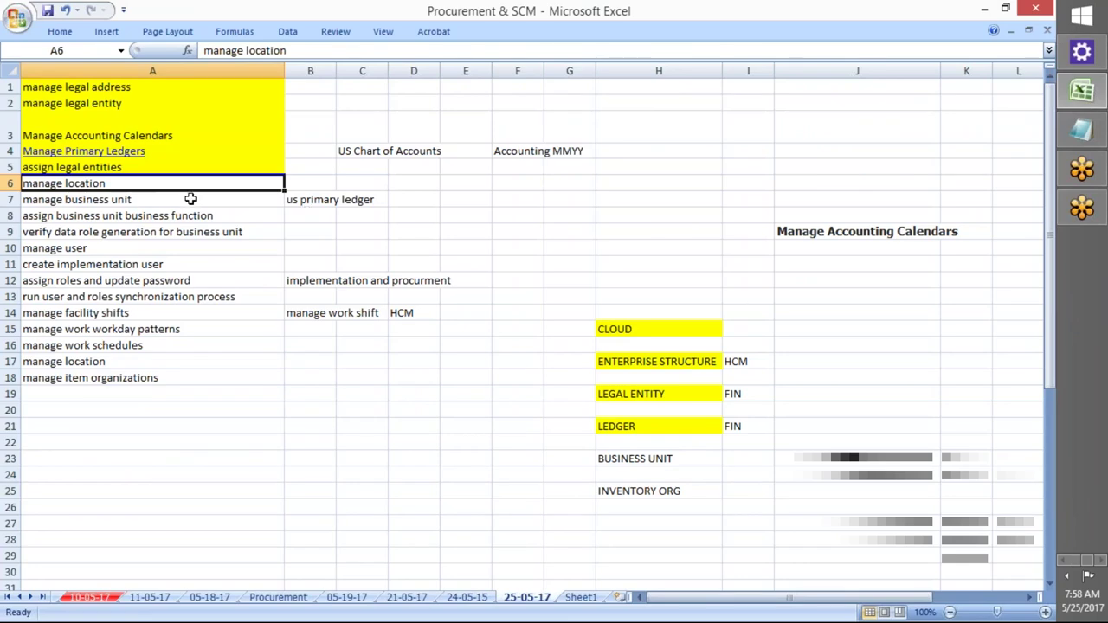
key(ctrl+c)
key(alt+Tab)
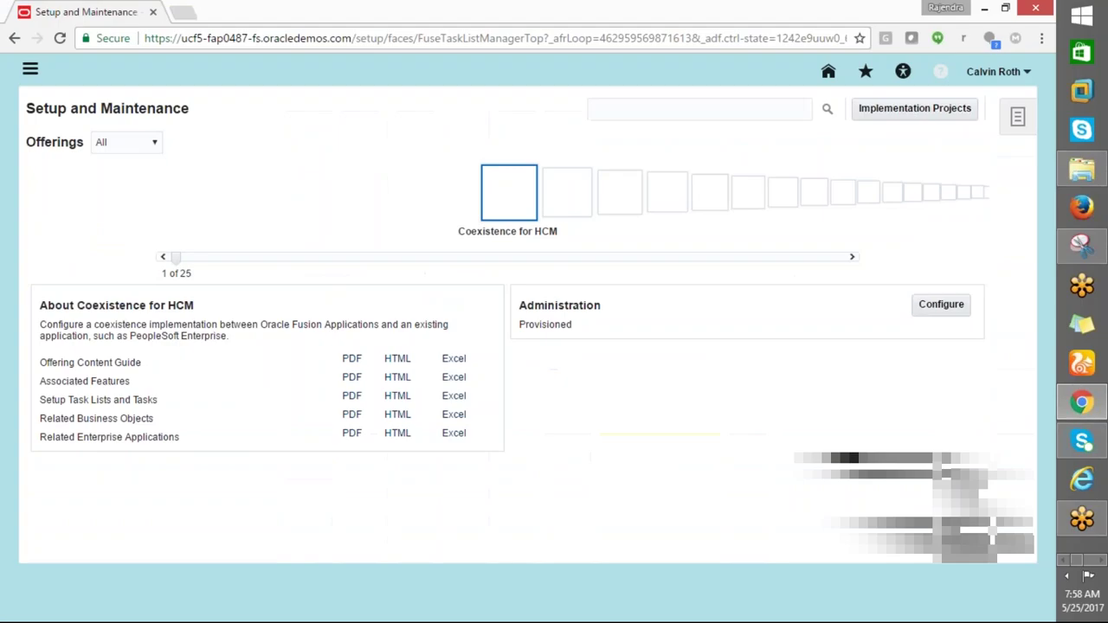
scroll(656, 194, down, 5)
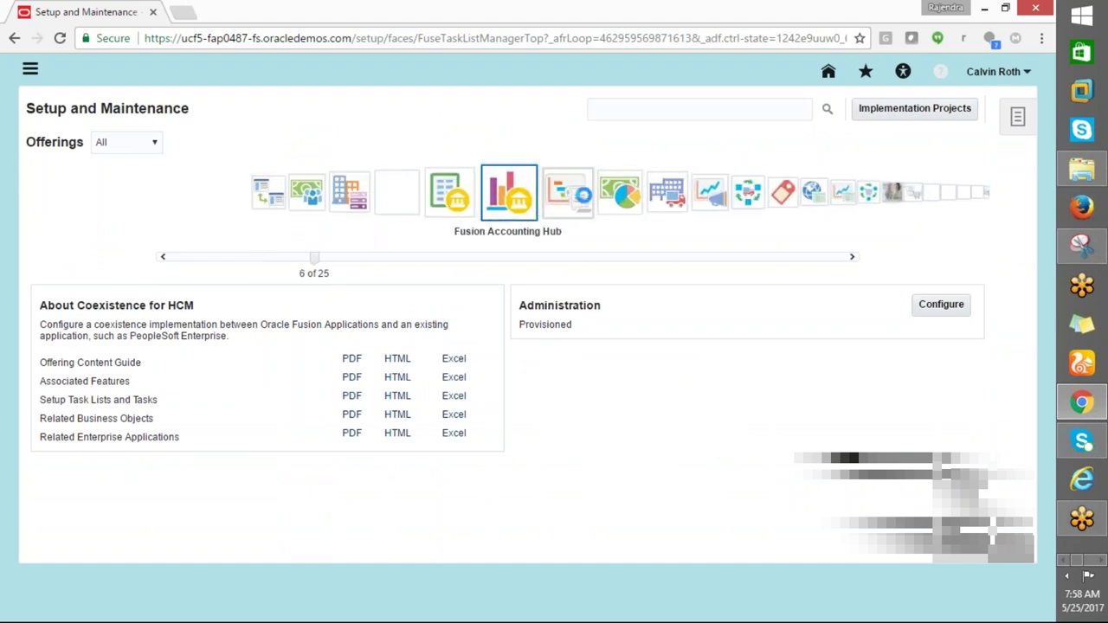
scroll(638, 205, down, 2)
Scroll the offerings carousel through to the Procurement offering.
key(alt+Tab)
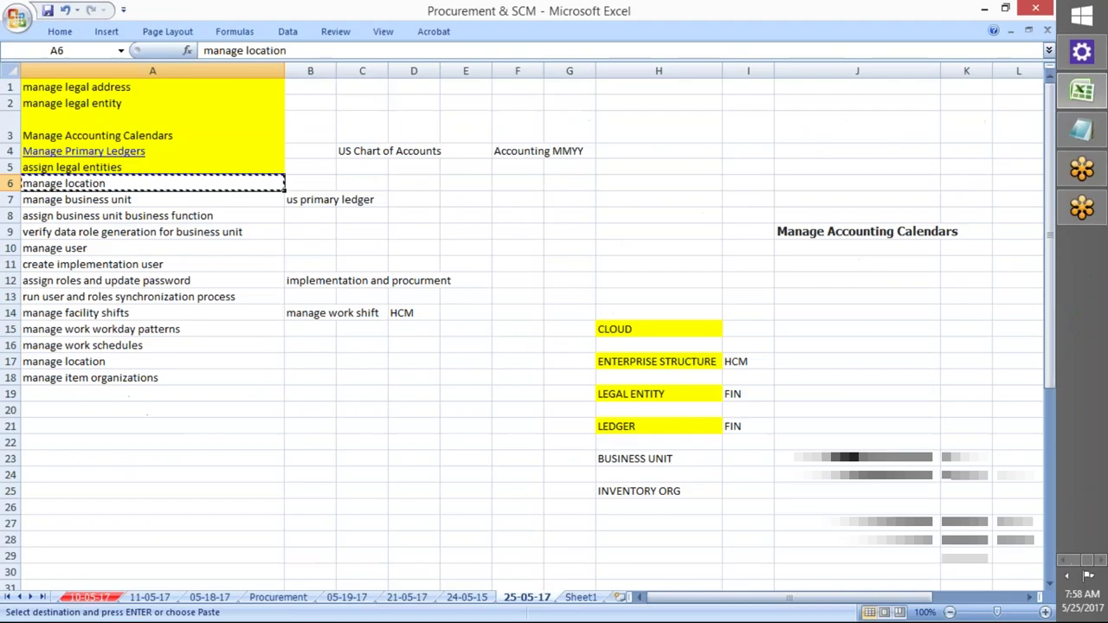
key(alt+Tab)
scroll(557, 208, down, 1)
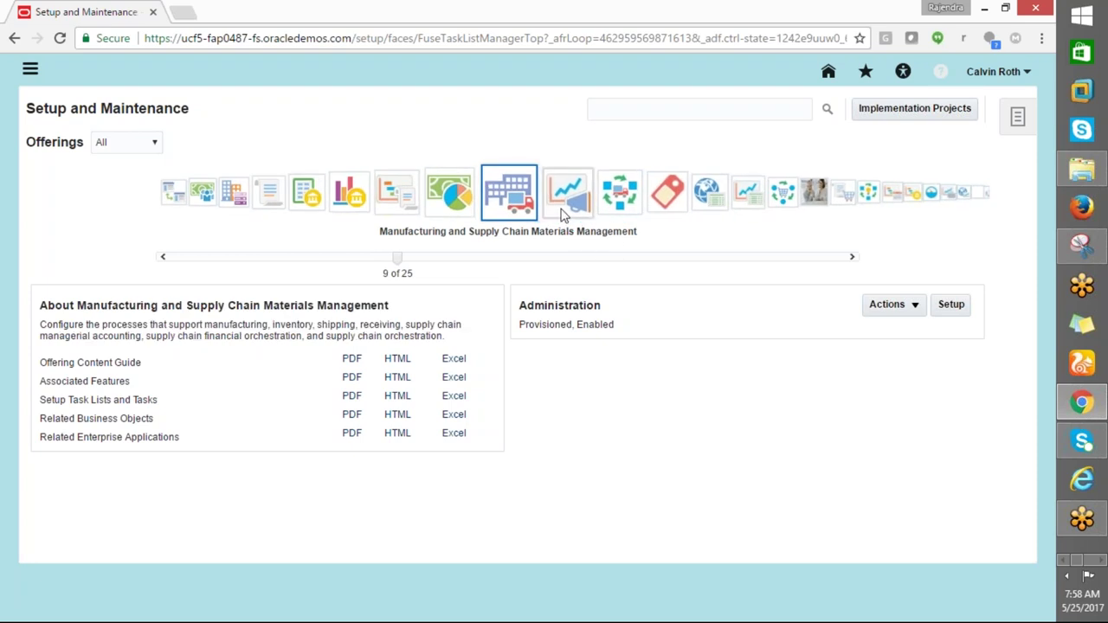
scroll(561, 215, down, 1)
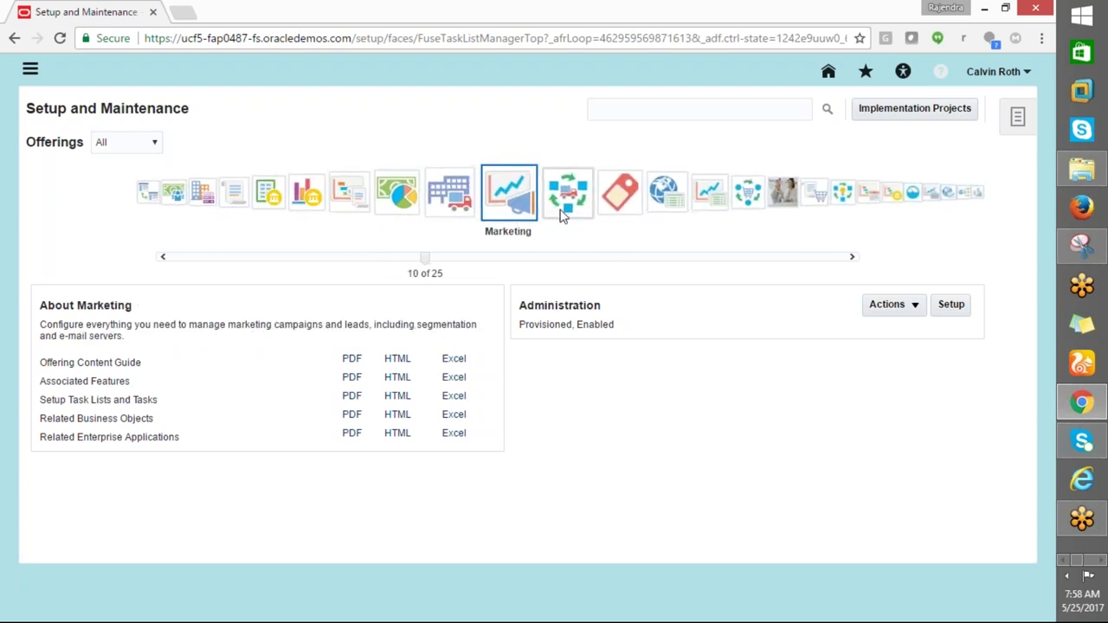
scroll(561, 214, down, 1)
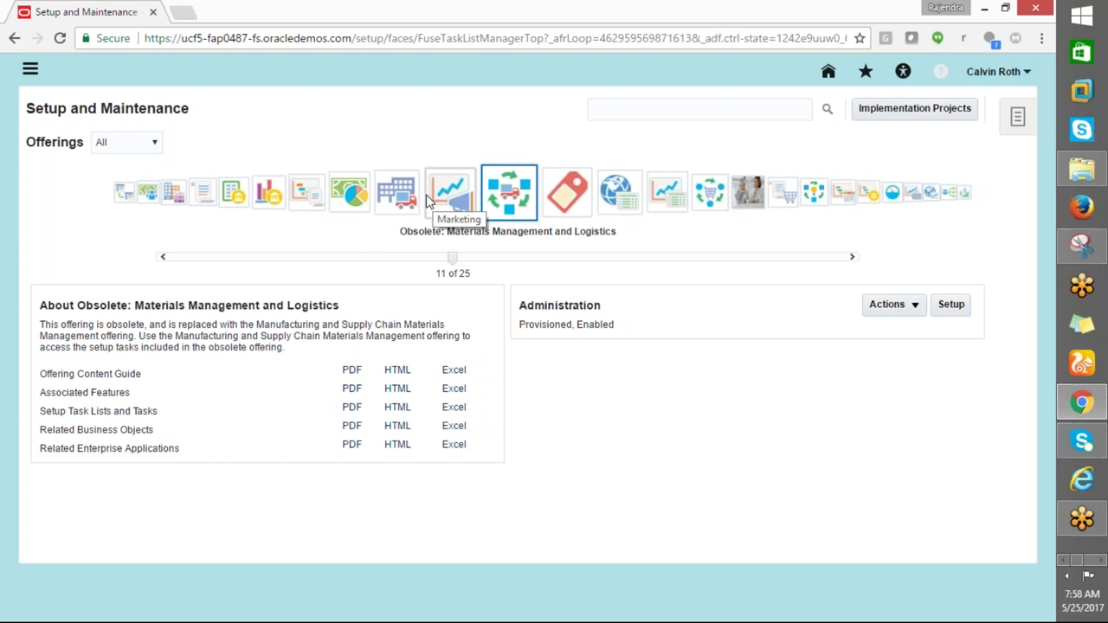
scroll(546, 200, down, 2)
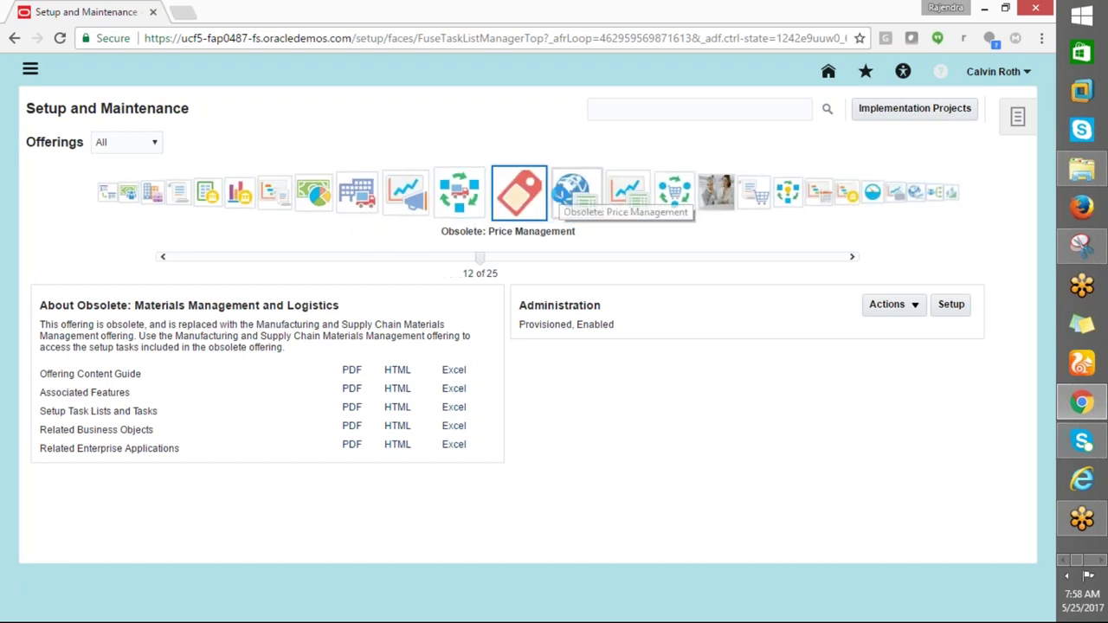
scroll(554, 200, down, 1)
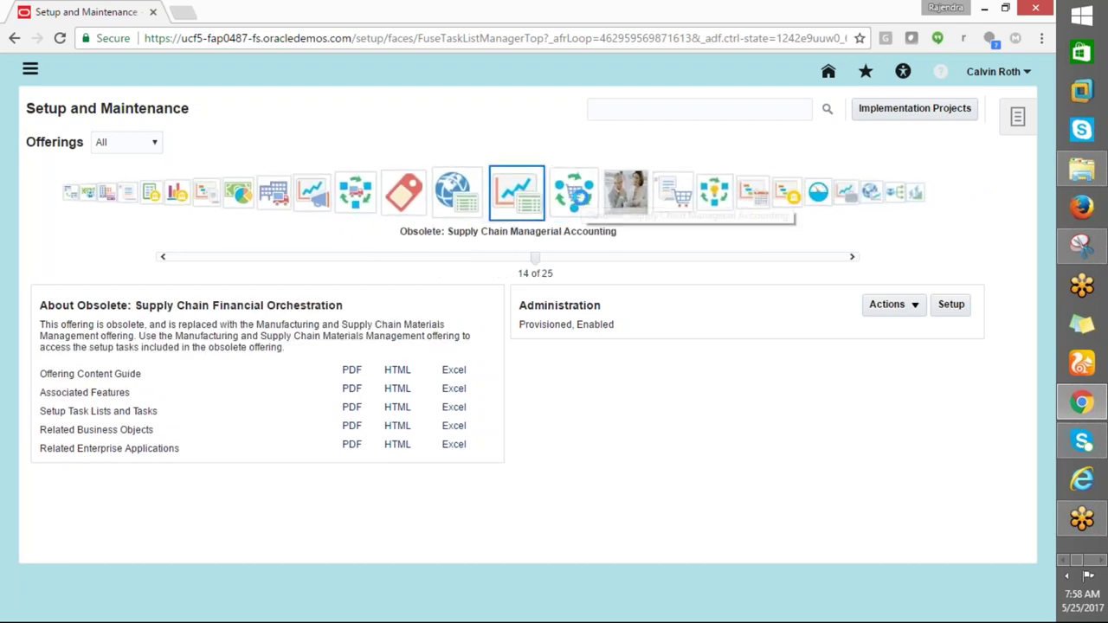
scroll(572, 198, down, 3)
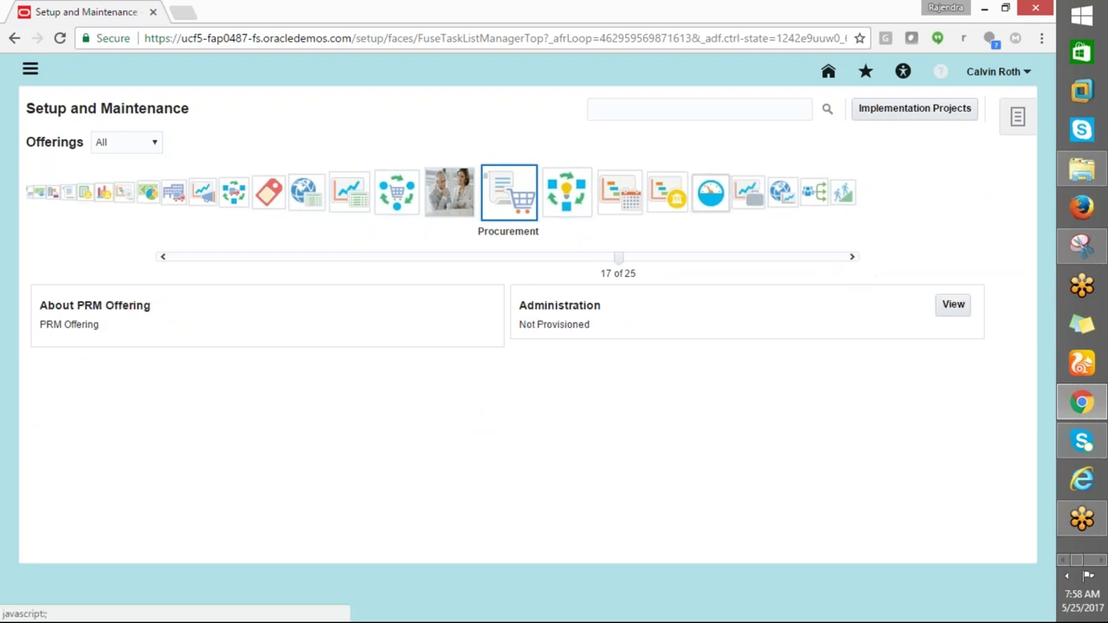
Search tasks for 'manage location', open Manage Locations and create a new location.
click(693, 110)
text(manage location)
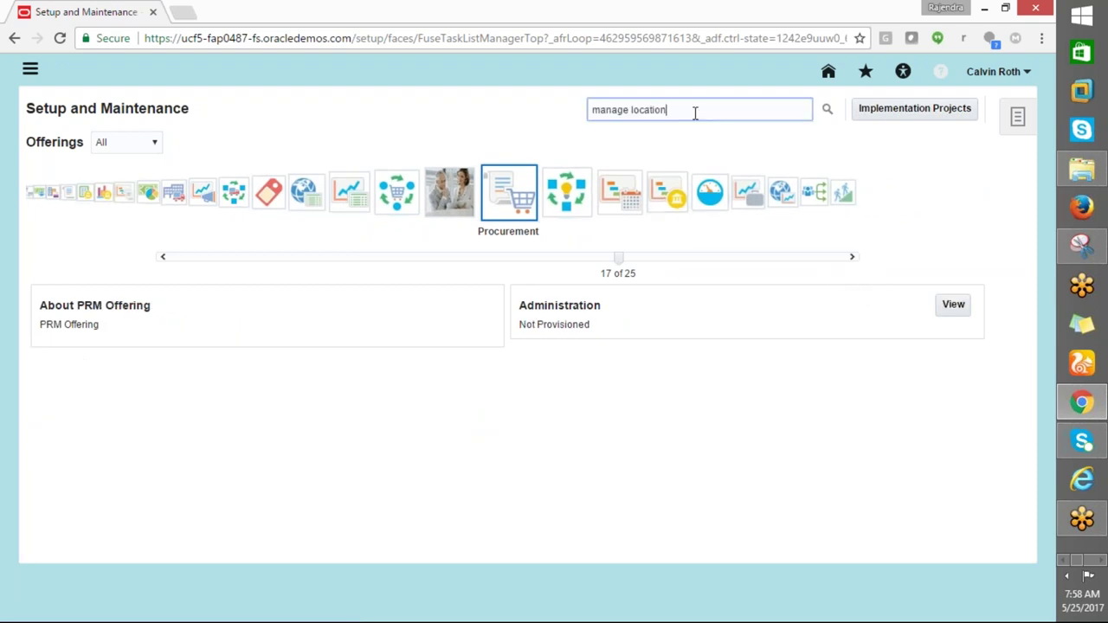
click(827, 109)
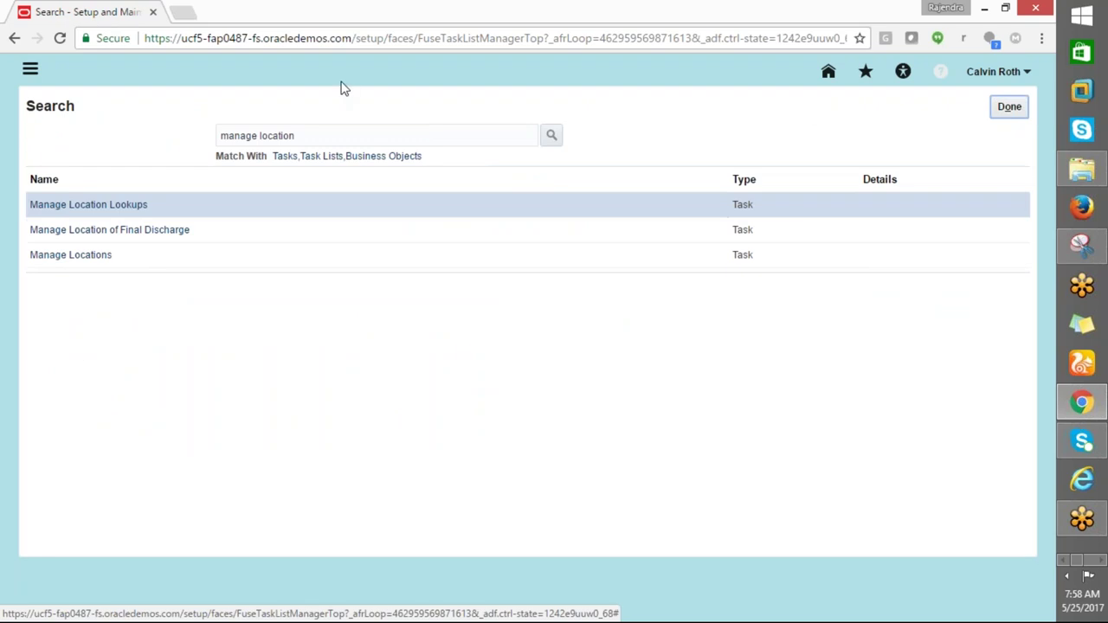
click(81, 256)
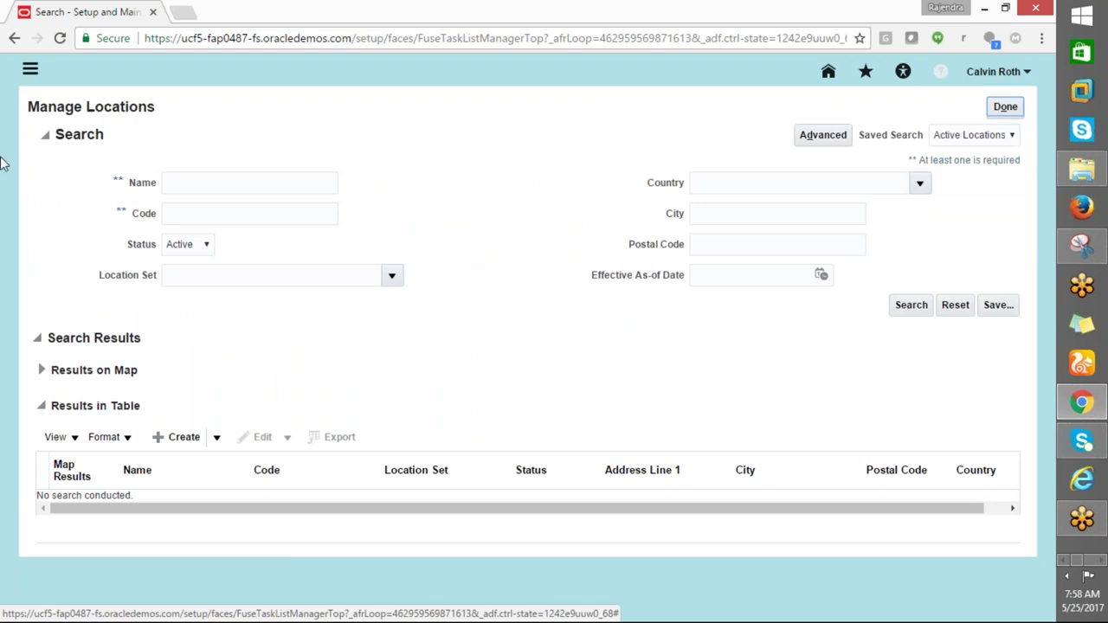
click(178, 437)
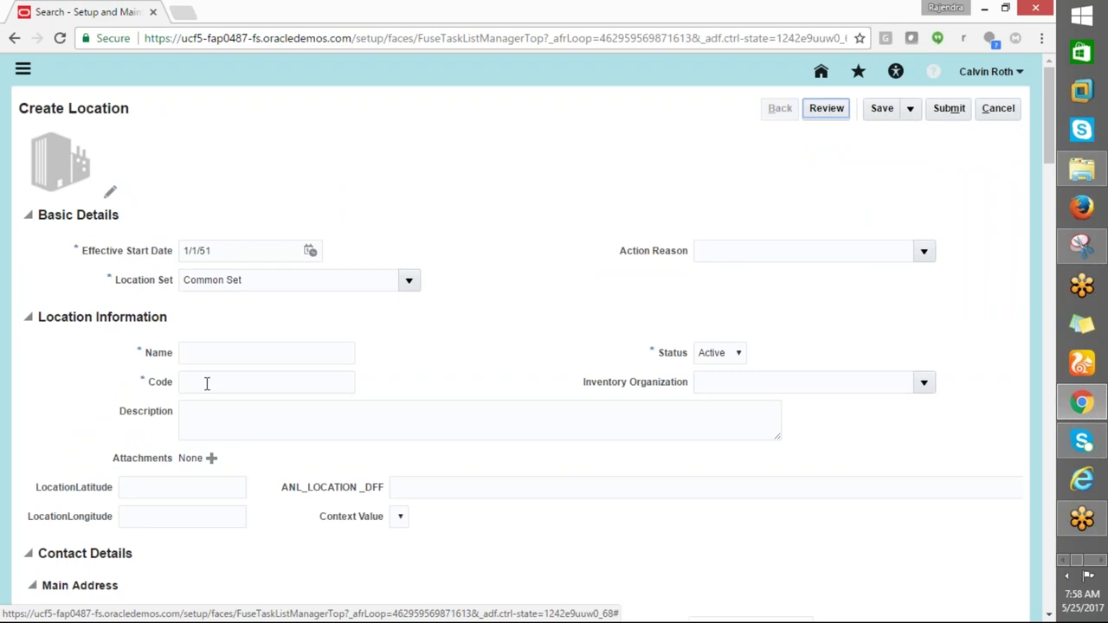
Enter AMD_LOCATION as both the location's name and its code.
click(185, 350)
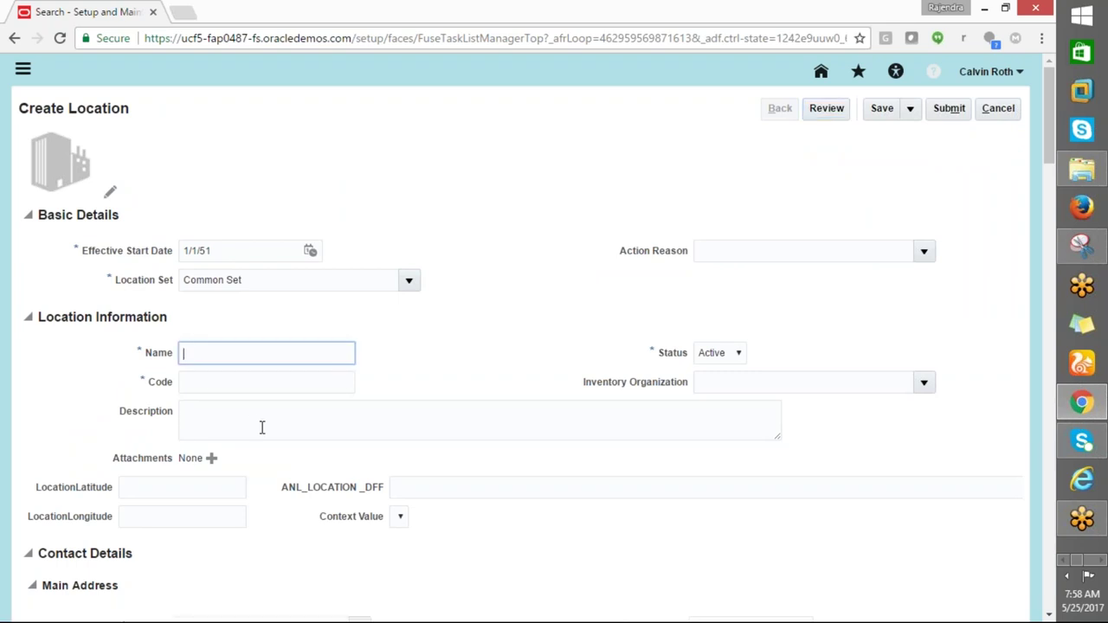
key(alt+Tab)
key(alt+Tab)
text(AMD_LOCATION)
key(Tab)
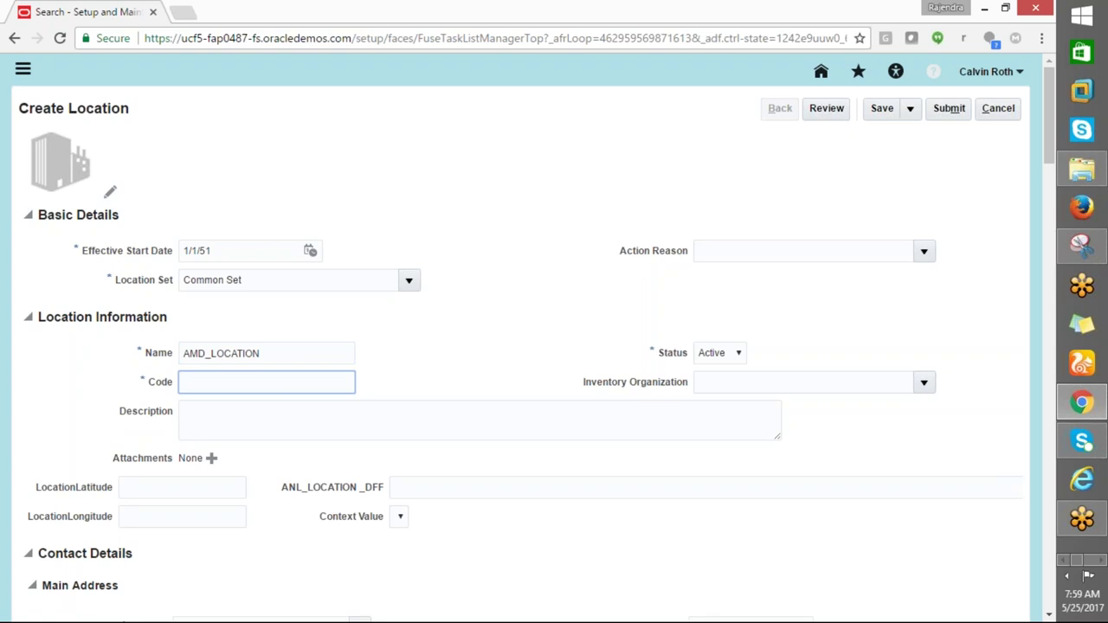
text(AMD_LOCATION)
key(Tab)
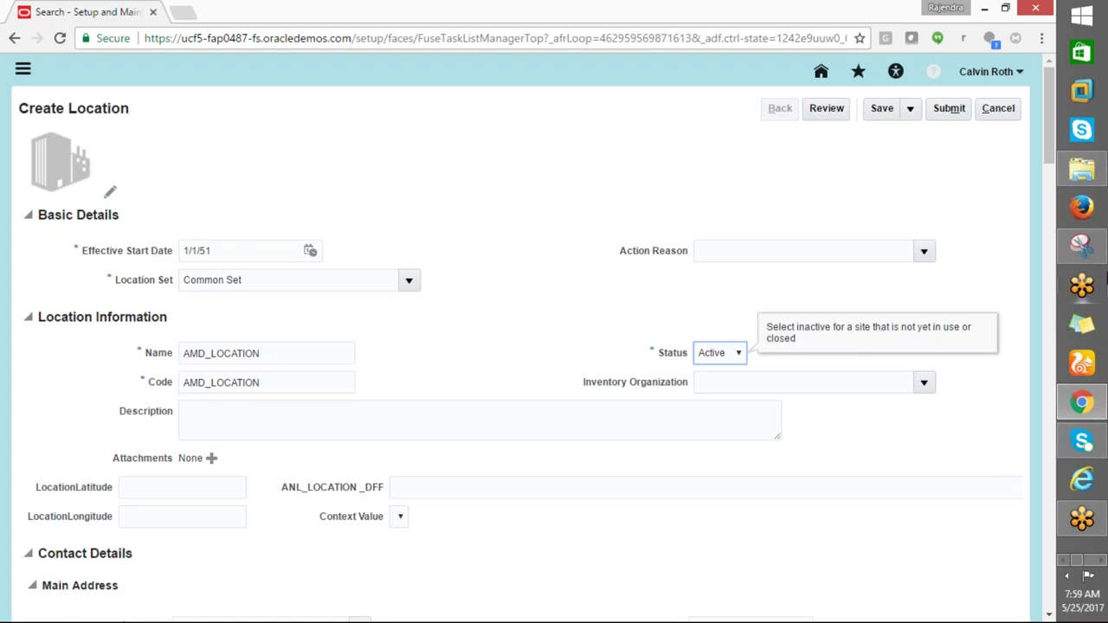
Enter '300 MAIN STREET' as the main address line.
scroll(1050, 177, down, 2)
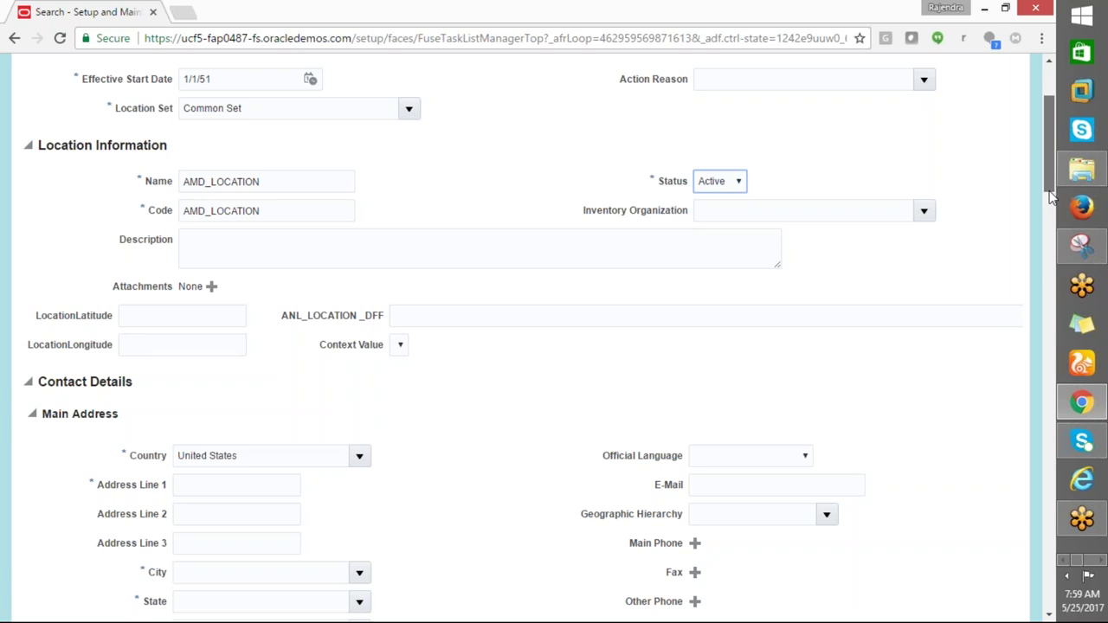
scroll(1050, 199, down, 3)
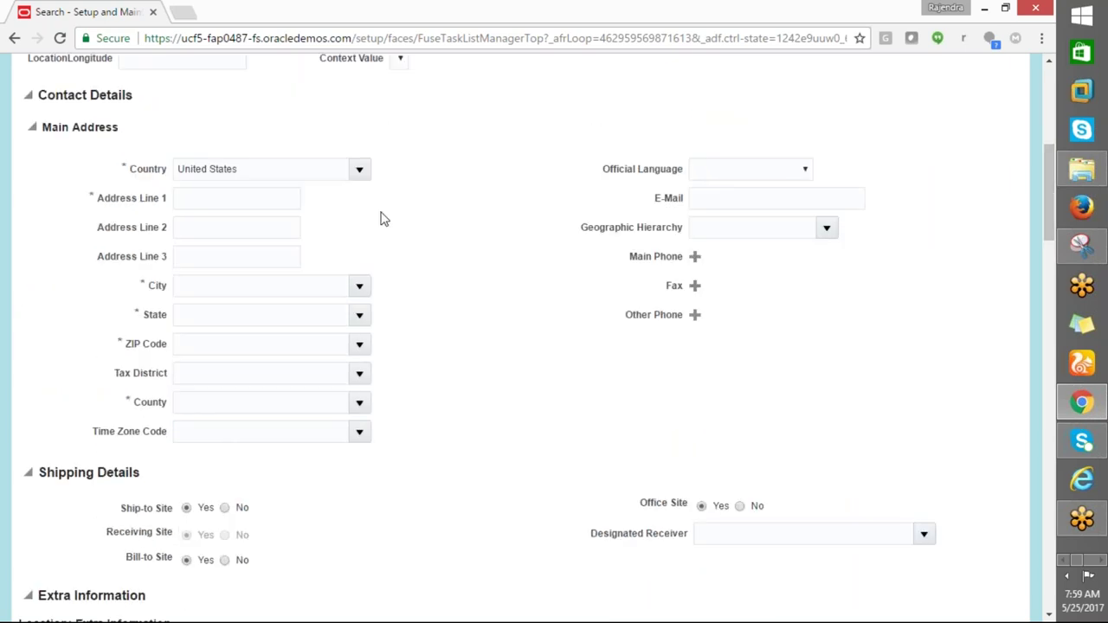
click(240, 200)
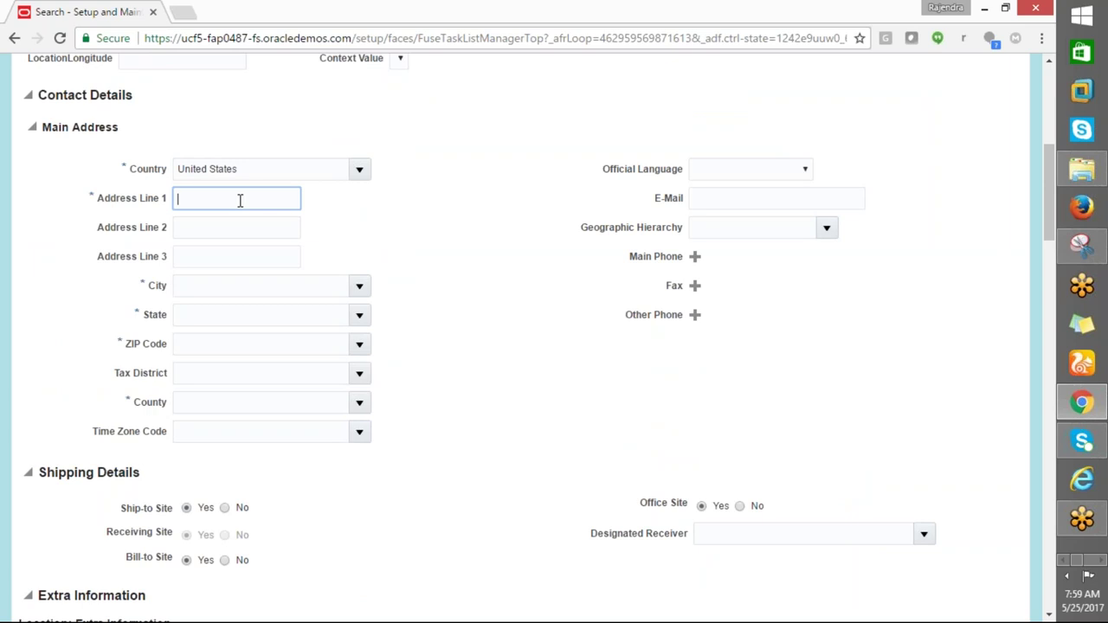
text(300 MAIN STREET)
key(Tab)
key(Tab)
key(Tab)
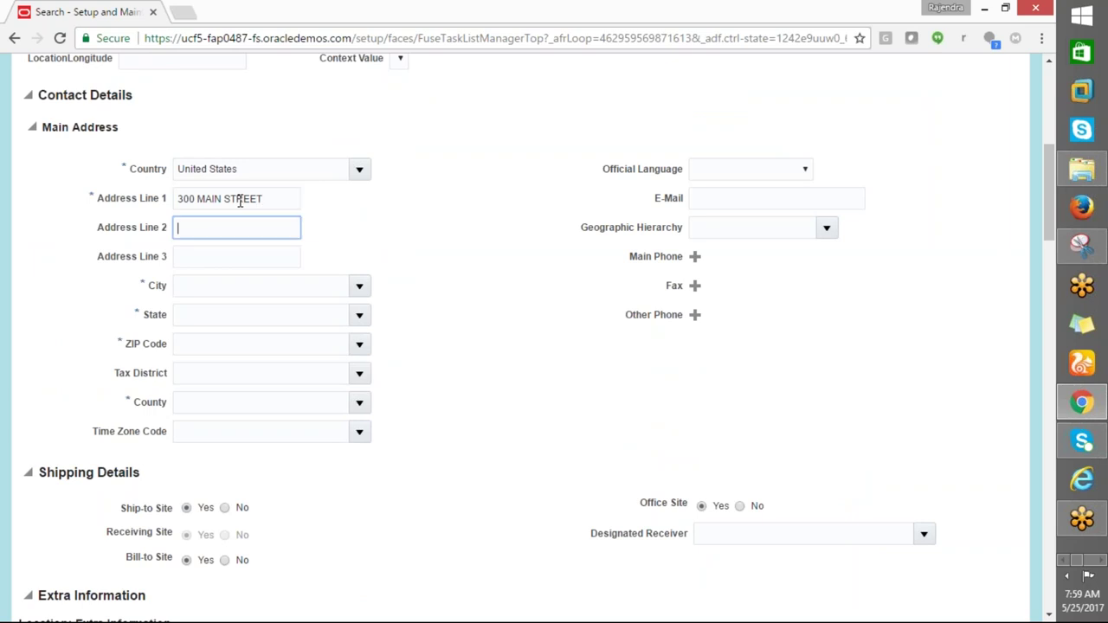
Set the city to New York, NY by searching Geography for %York%.
text(NEY)
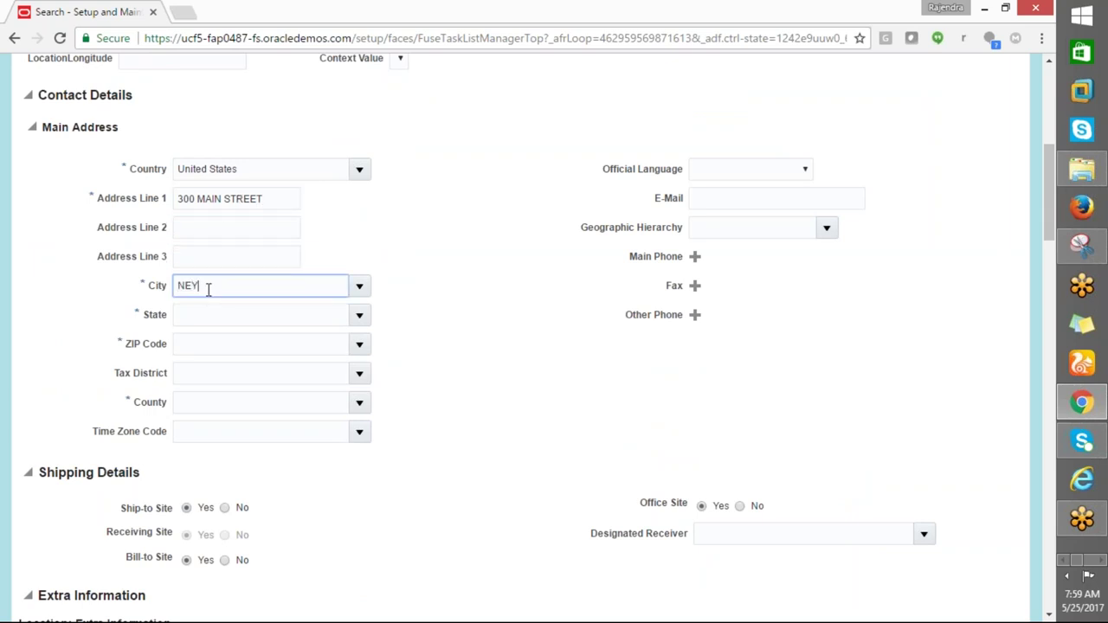
text(WORK)
key(Tab)
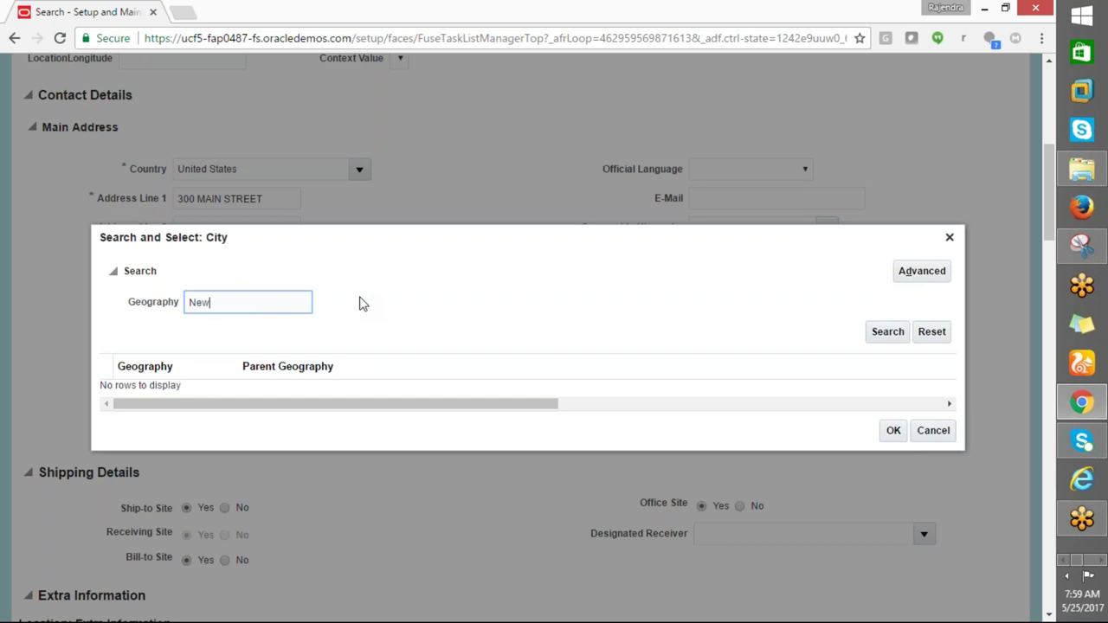
triple_click(361, 303)
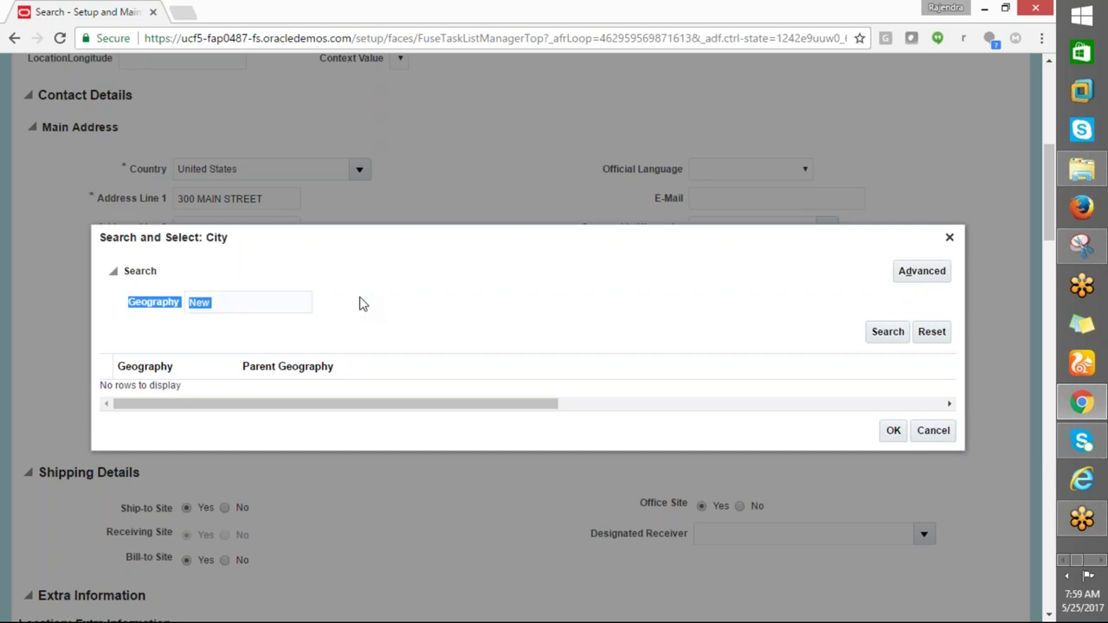
click(211, 301)
text(%)
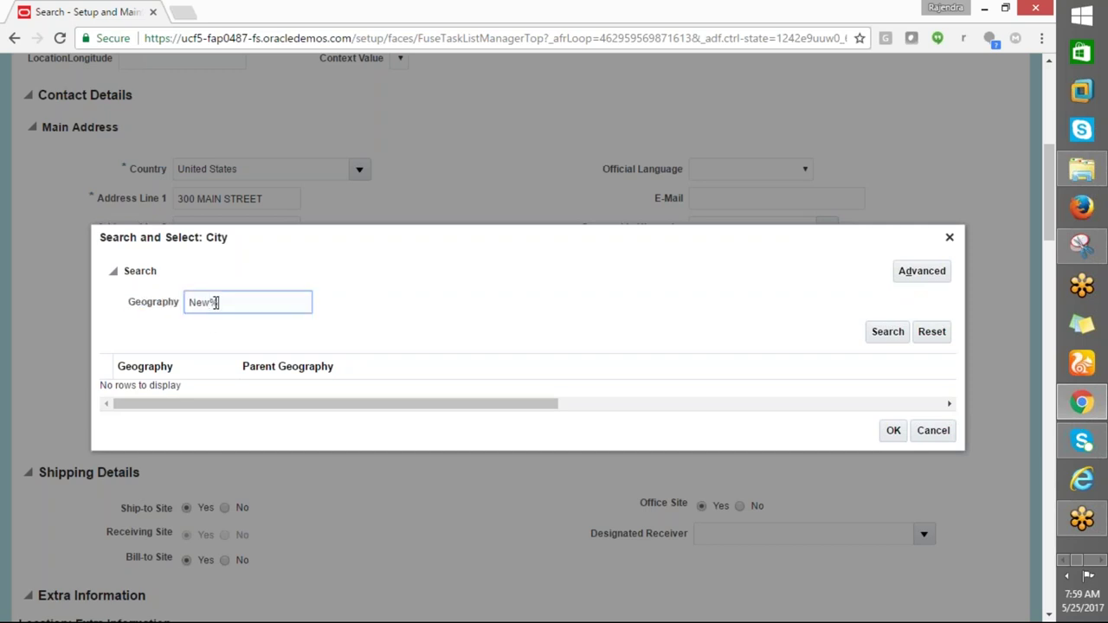
text(York%)
click(887, 332)
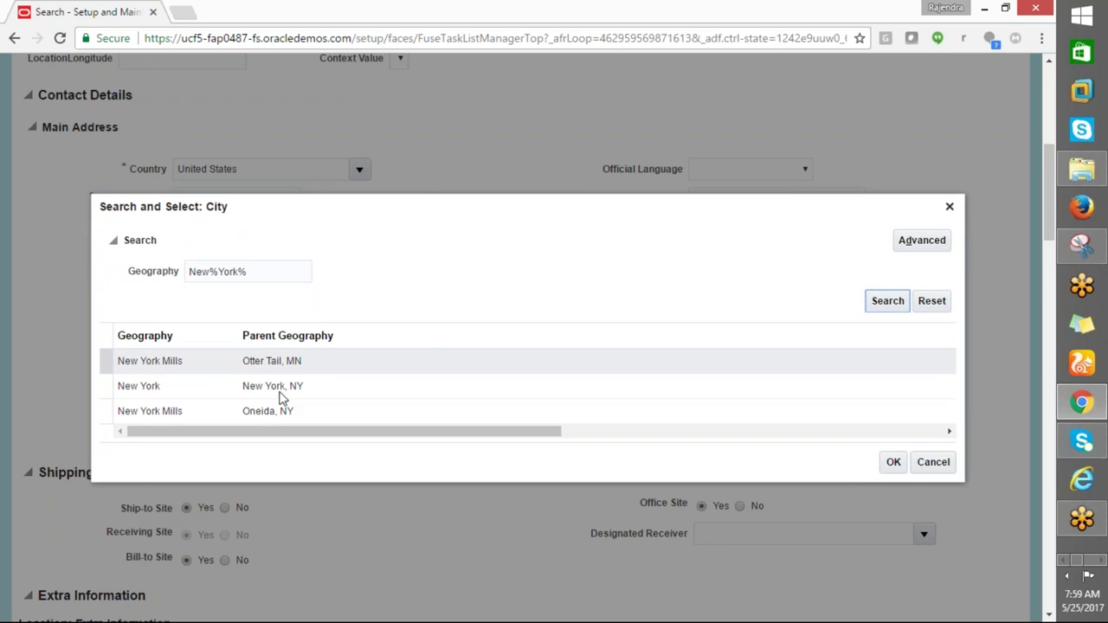
click(171, 392)
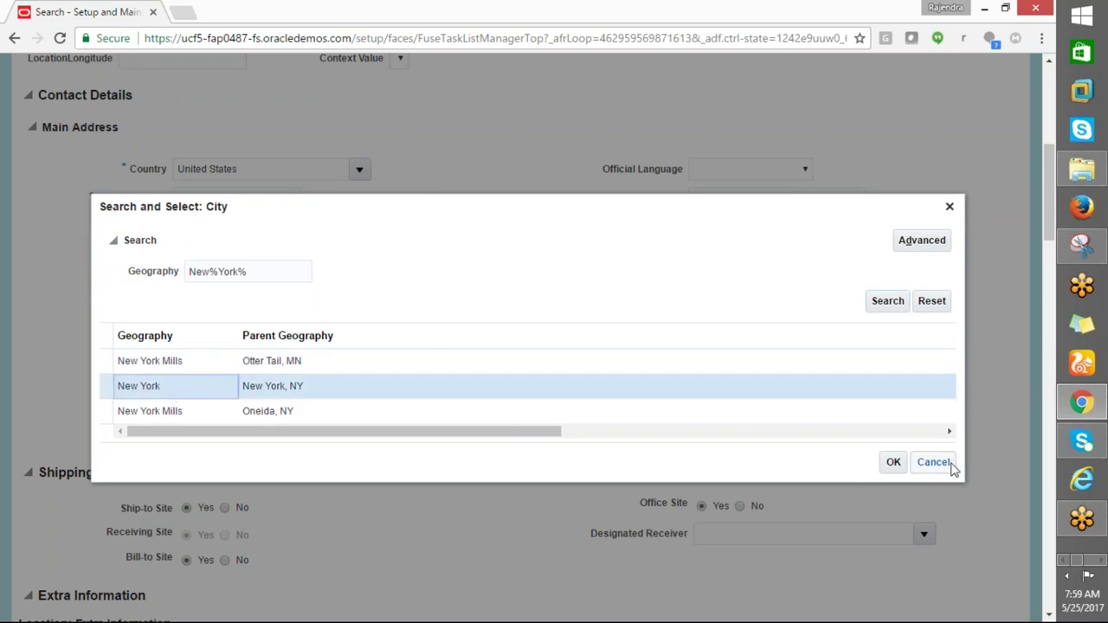
click(894, 463)
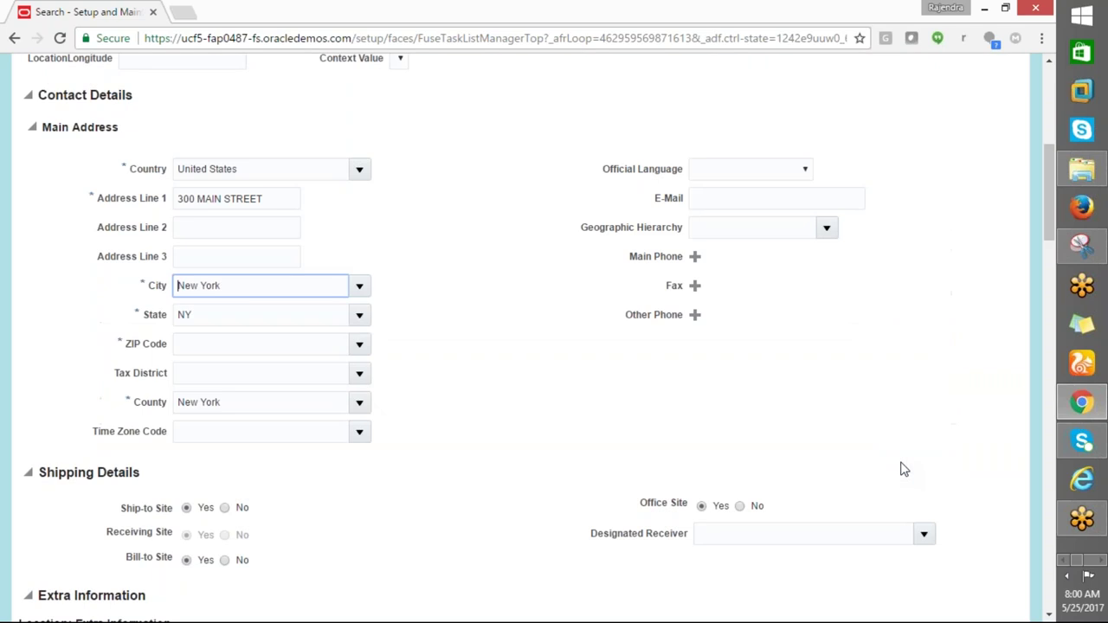
Set ZIP Code 10001, choosing the Manhattan, New York, NY entry.
click(243, 342)
text(1000)
text(1)
key(Tab)
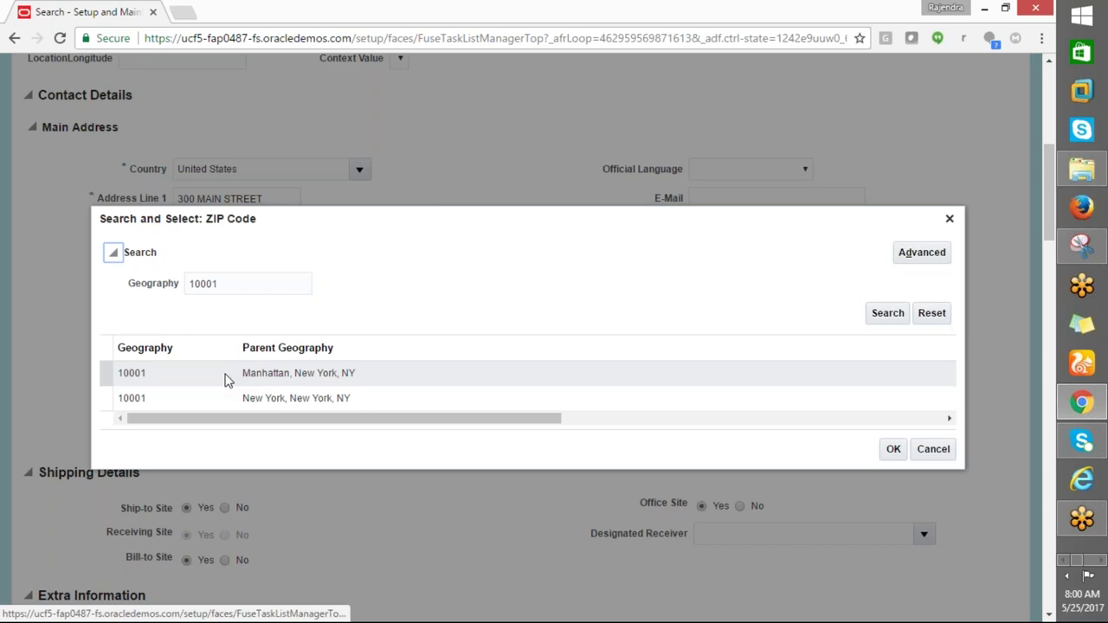
click(218, 376)
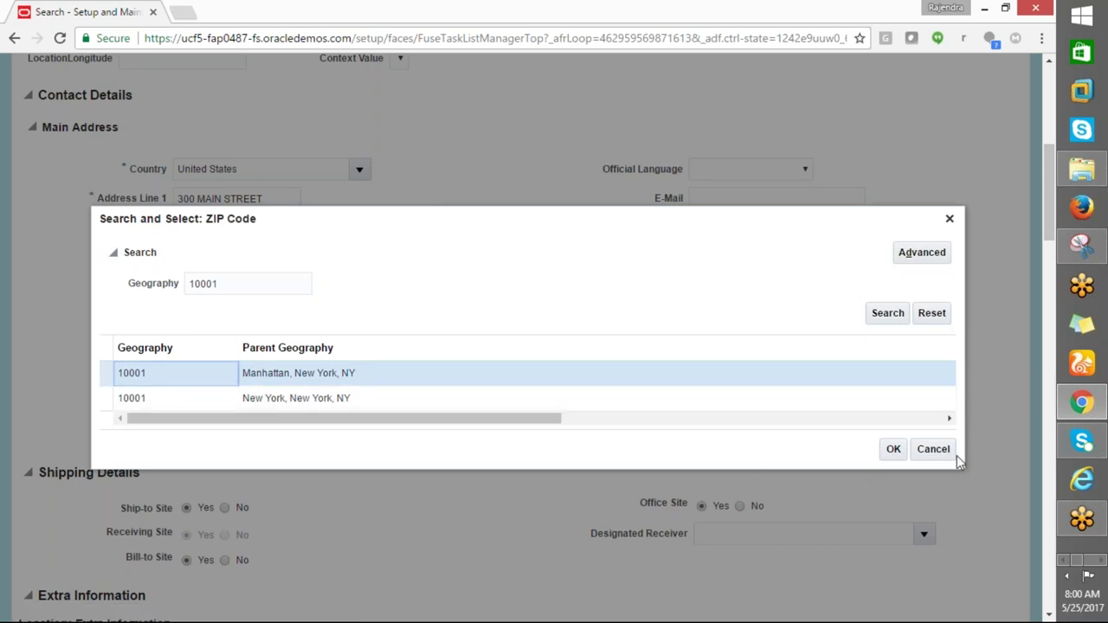
click(893, 449)
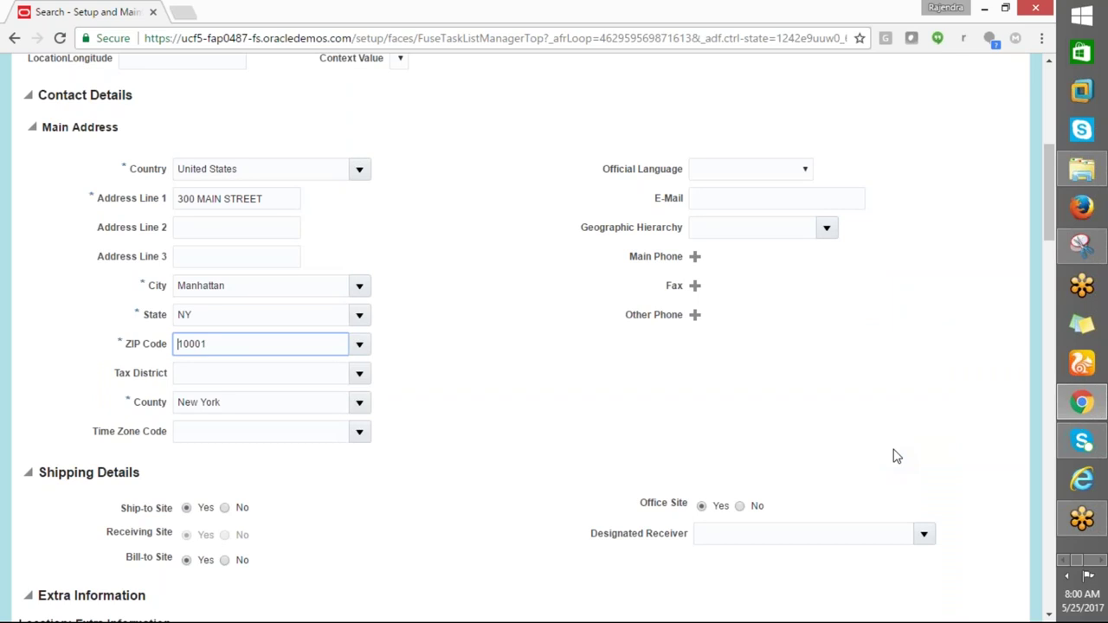
key(Tab)
key(Tab)
key(Tab)
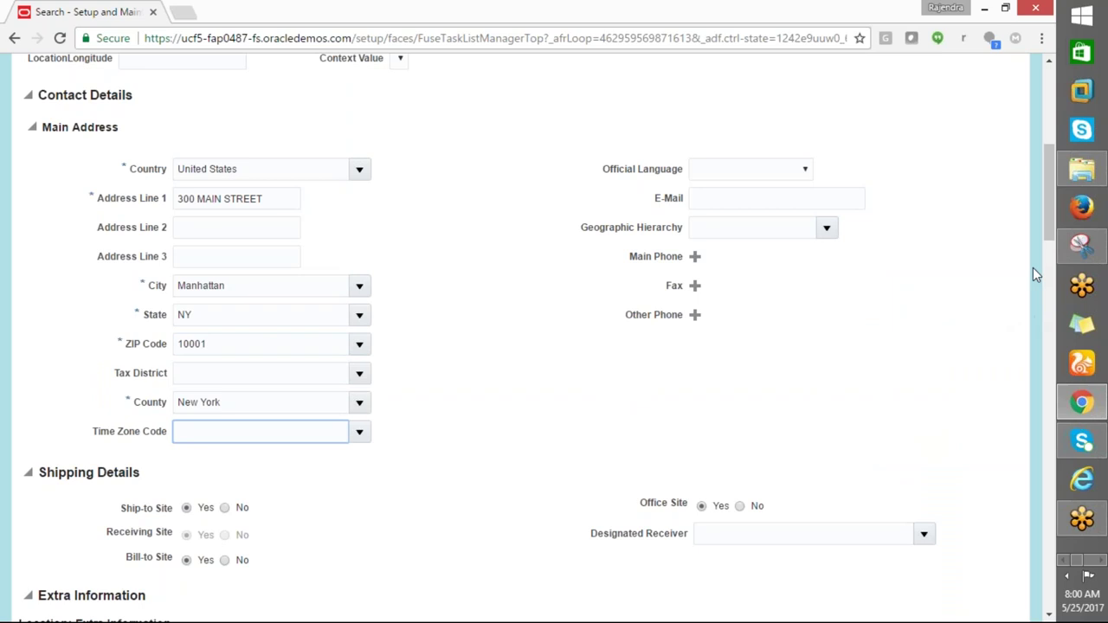
drag(1048, 232, 1105, 606)
drag(1048, 562, 1029, 159)
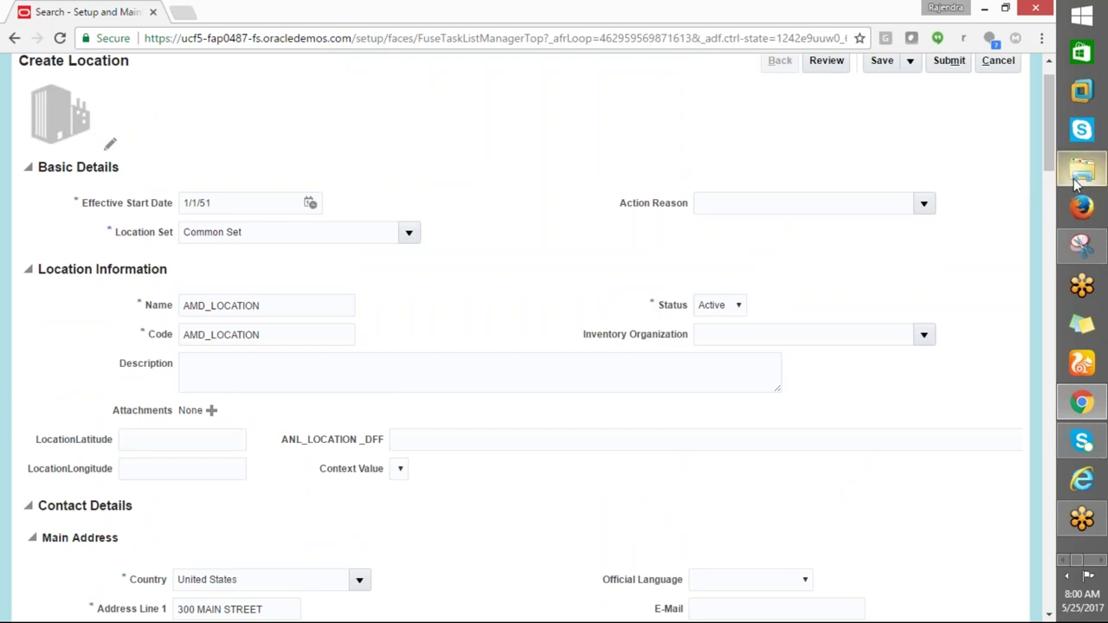
scroll(1051, 155, up, 1)
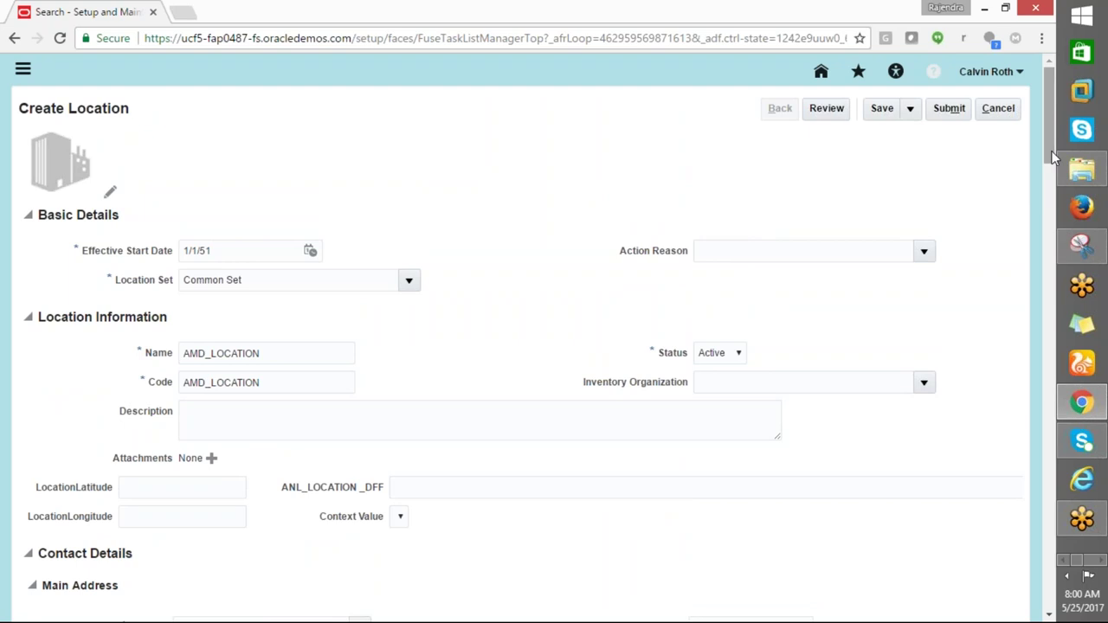
mouse_move(1052, 156)
mouse_down()
mouse_move(1052, 170)
mouse_move(1048, 146)
mouse_up()
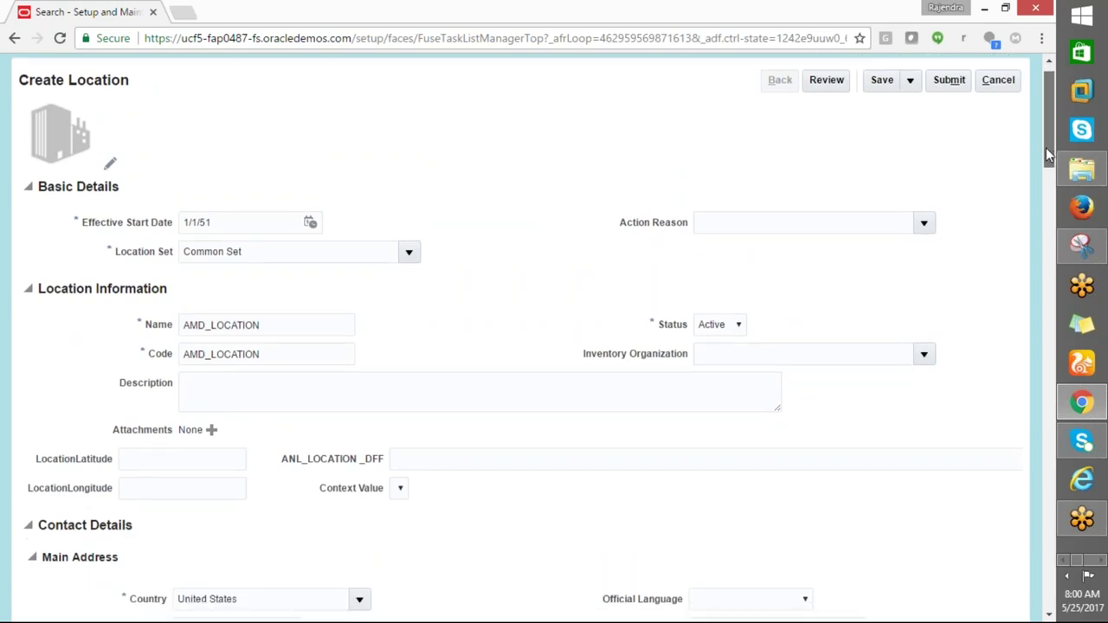
drag(1050, 154, 1044, 133)
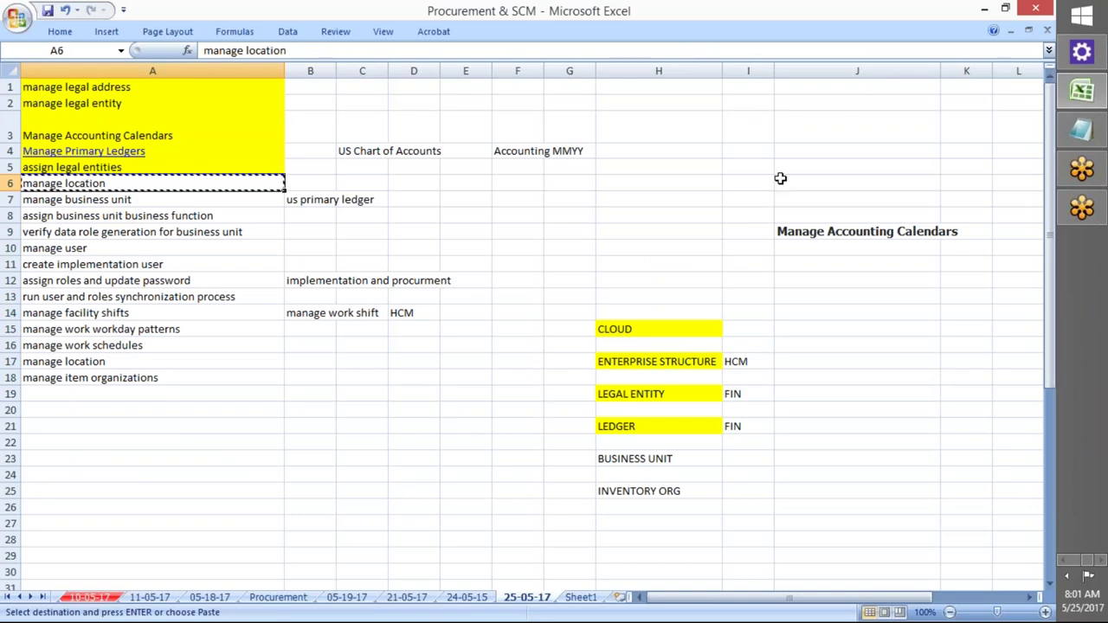
Paste into the Excel sheet and note LOOKUPS in D23 and DFF in D24.
click(762, 118)
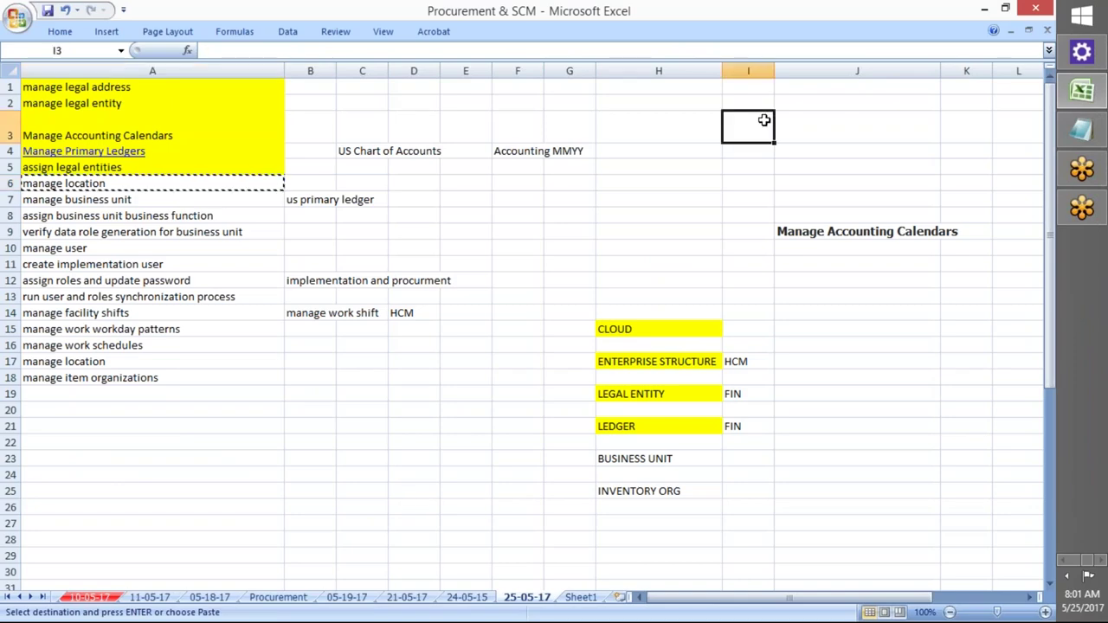
key(ctrl+v)
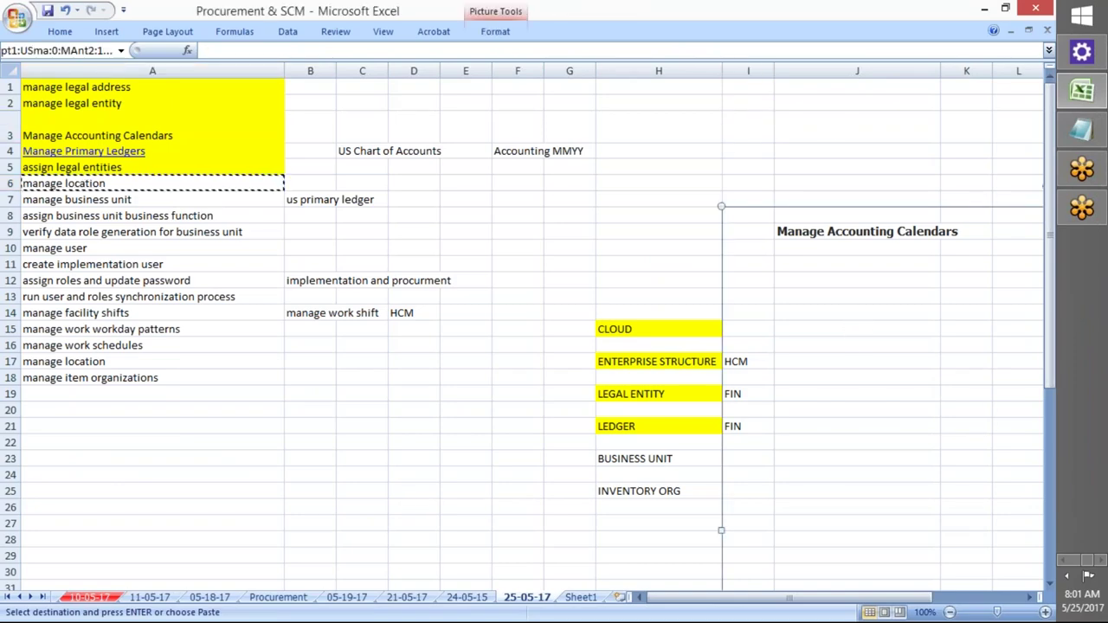
click(394, 459)
text(LOOOKS)
key(BackSpace)
text(UPS)
key(Return)
text(DFF)
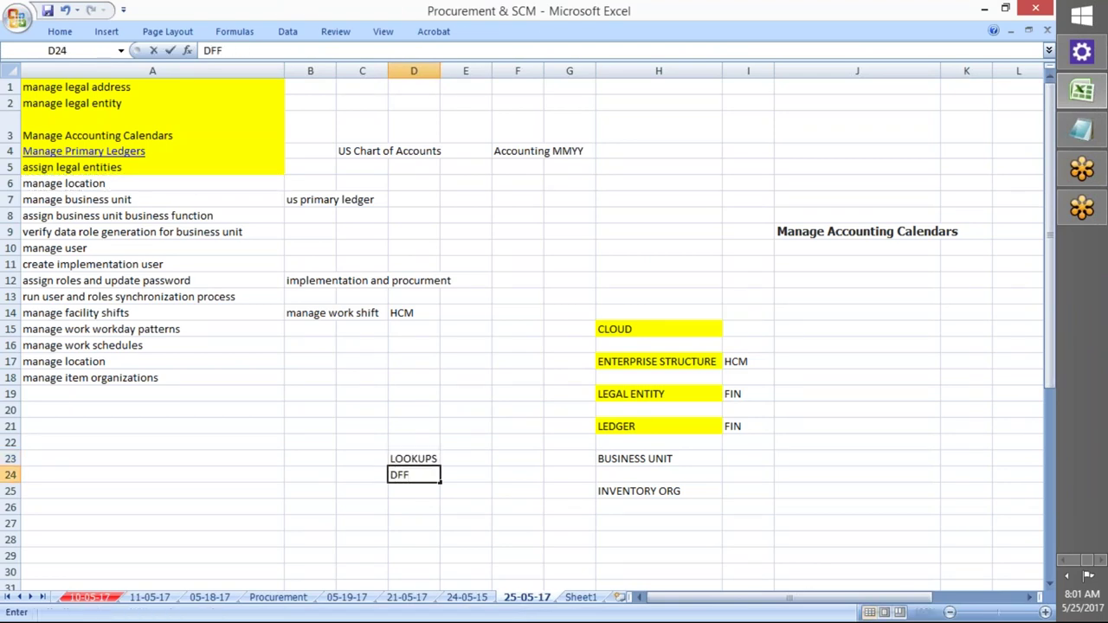
key(Return)
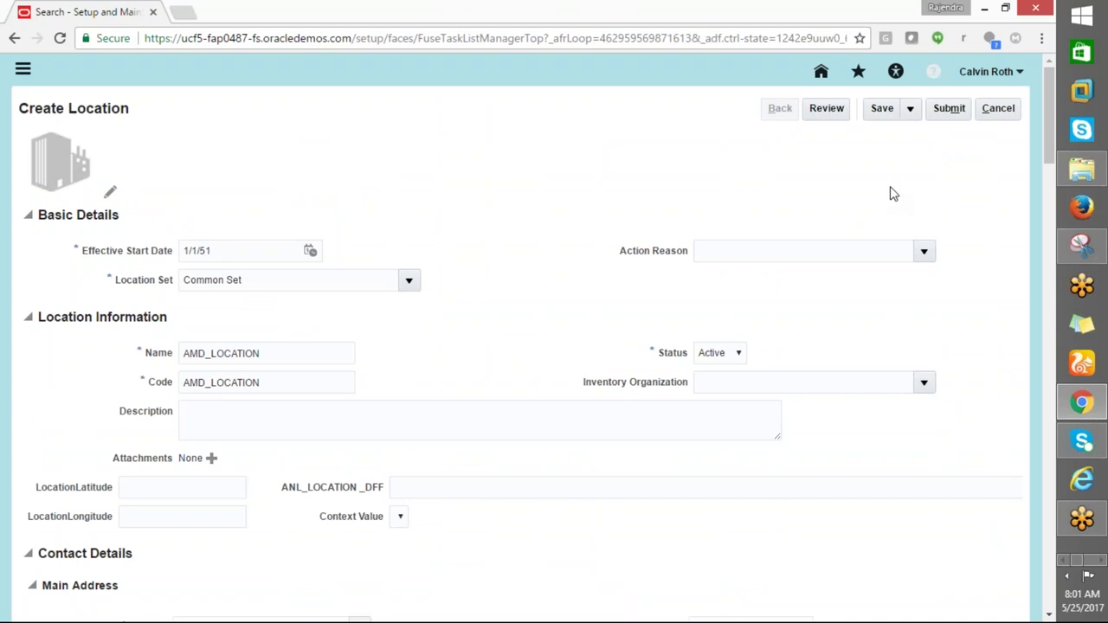
Save the AMD_LOCATION location and submit it, accepting the confirmation and warning.
click(883, 111)
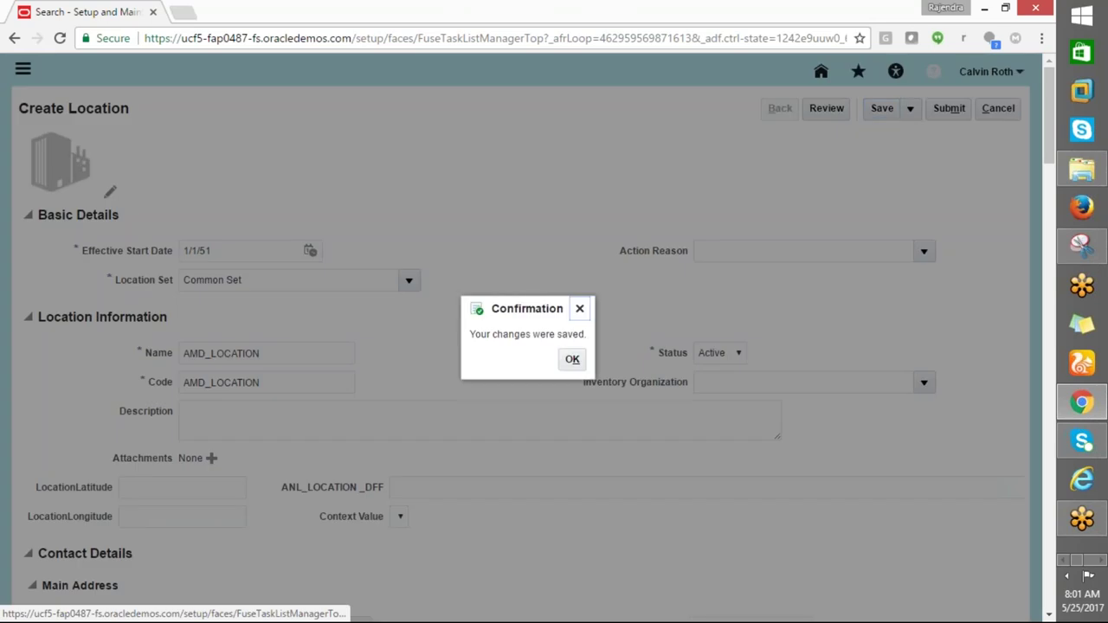
click(570, 362)
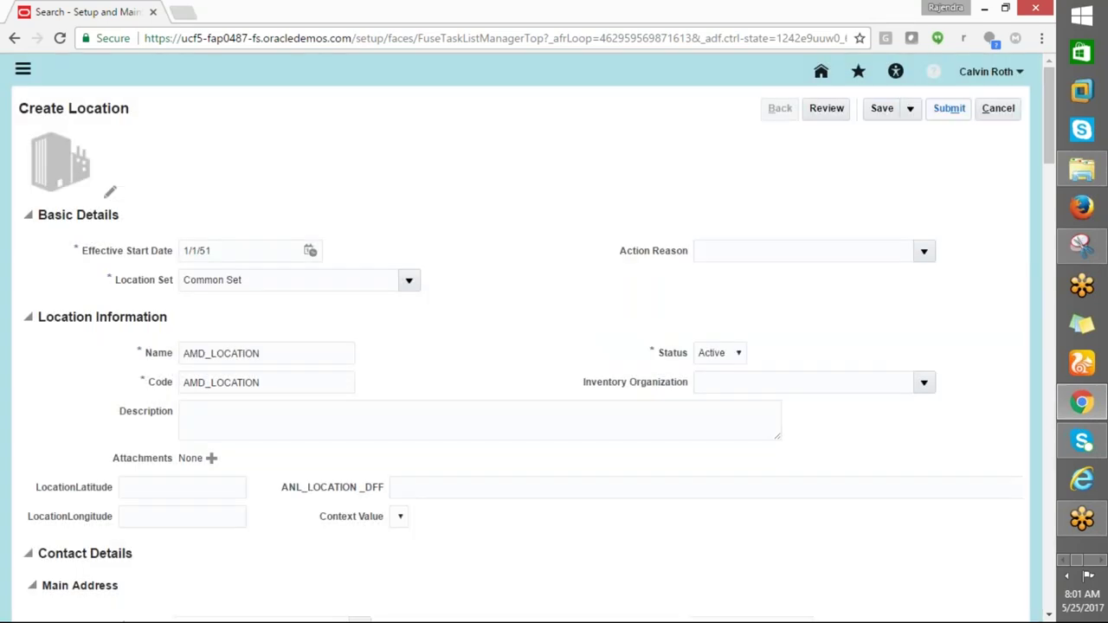
click(949, 109)
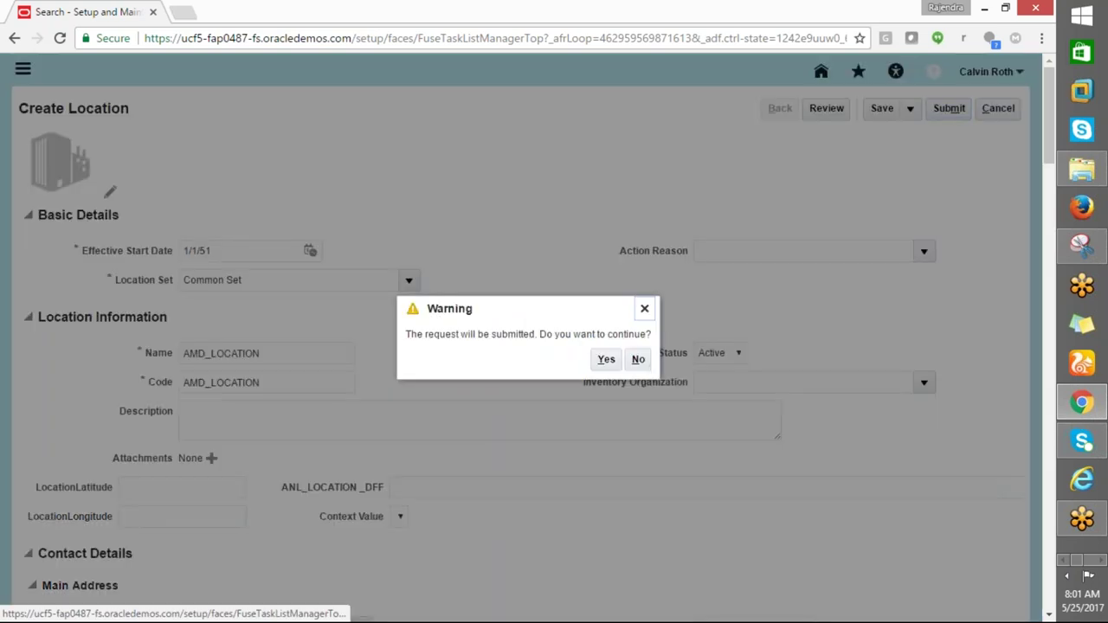
click(605, 361)
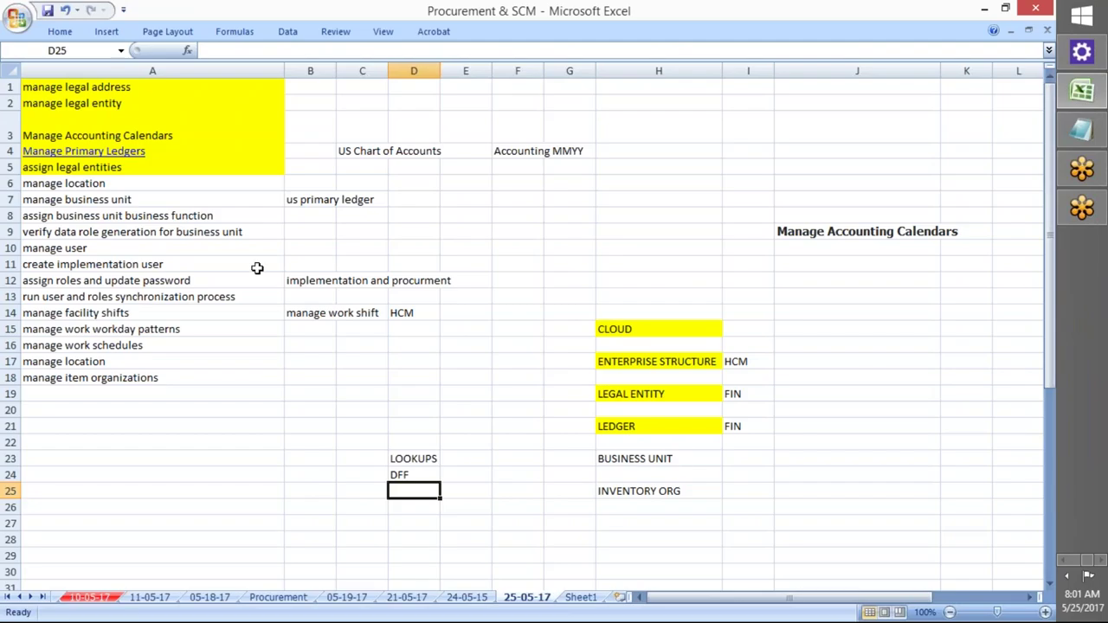
Mark manage location done with yellow fill and copy the manage business unit task.
click(80, 183)
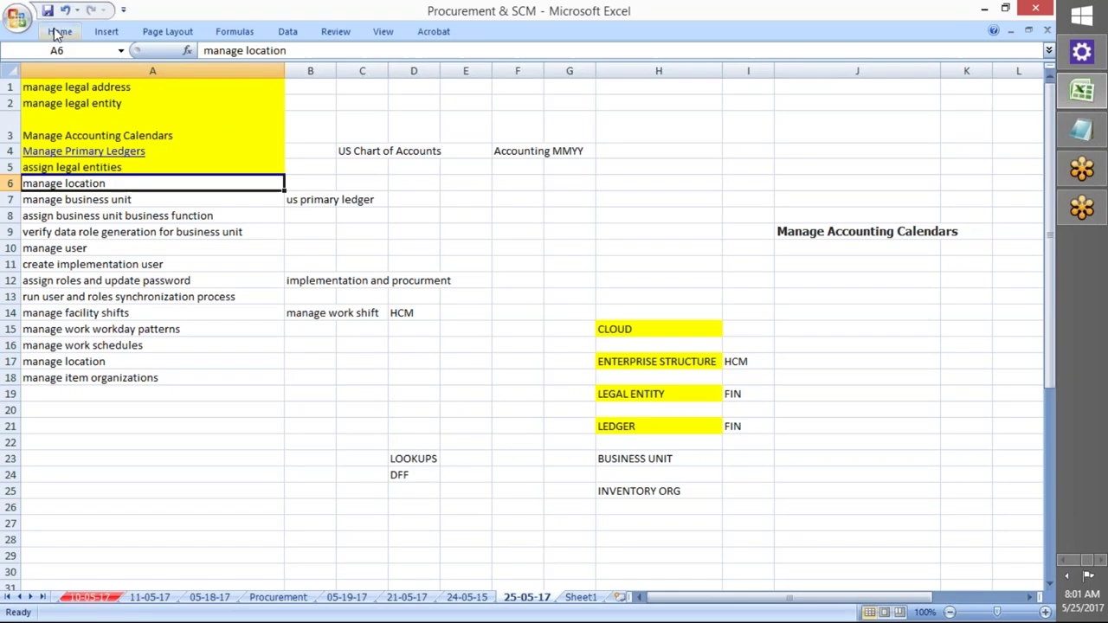
click(59, 31)
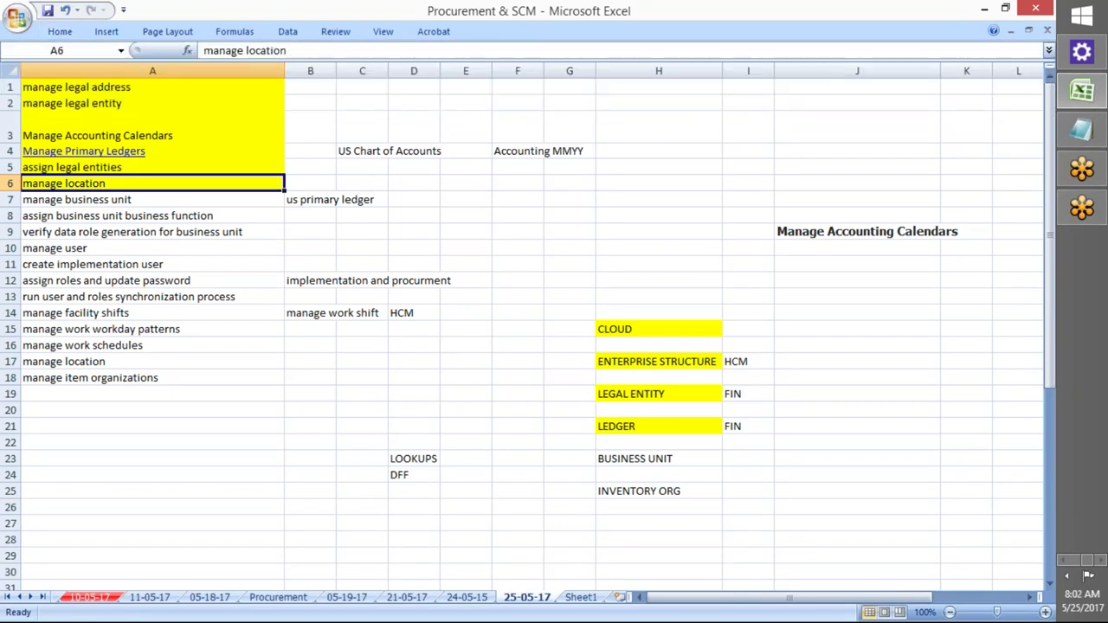
click(53, 201)
key(ctrl+c)
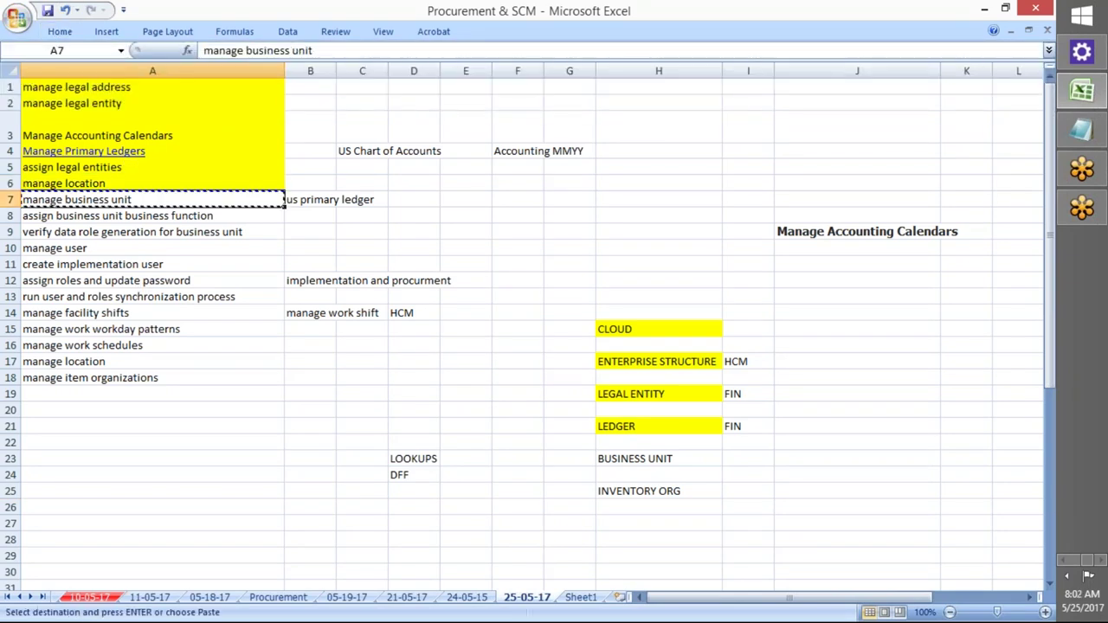
Shade BUSINESS UNIT cell H23 yellow, recopy manage business unit, and confirm the location.
click(606, 457)
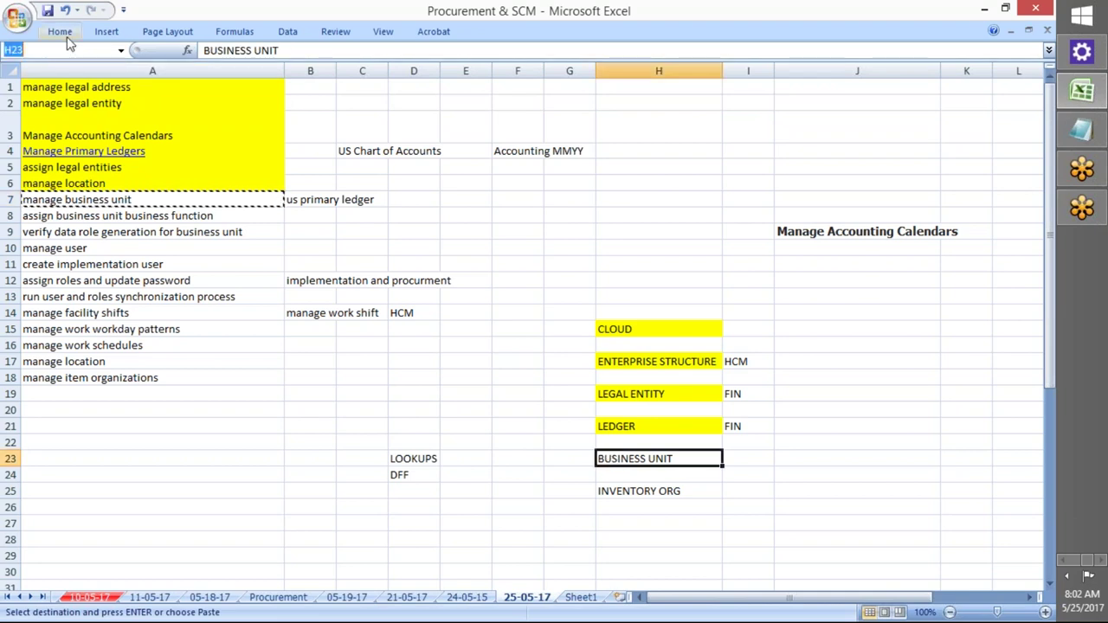
click(60, 32)
click(240, 84)
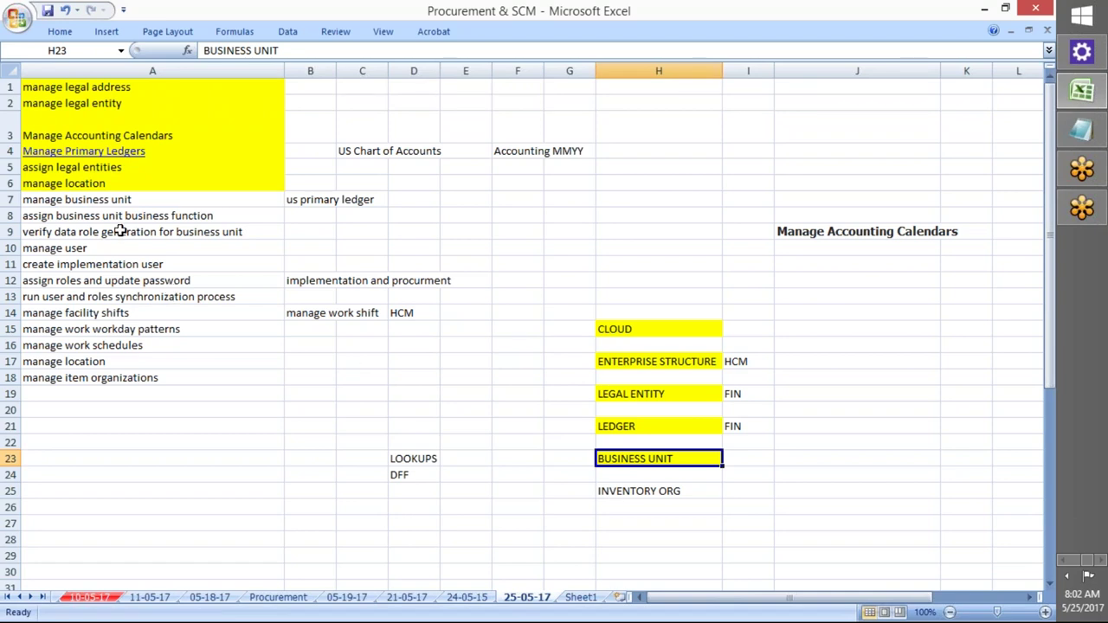
click(108, 205)
key(ctrl+c)
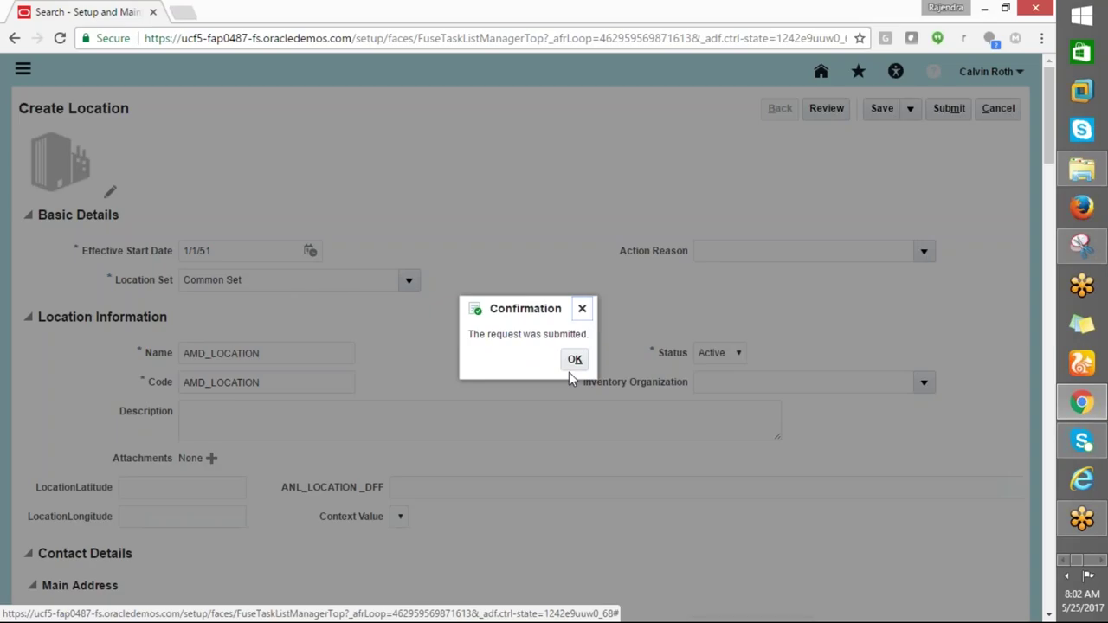
click(574, 360)
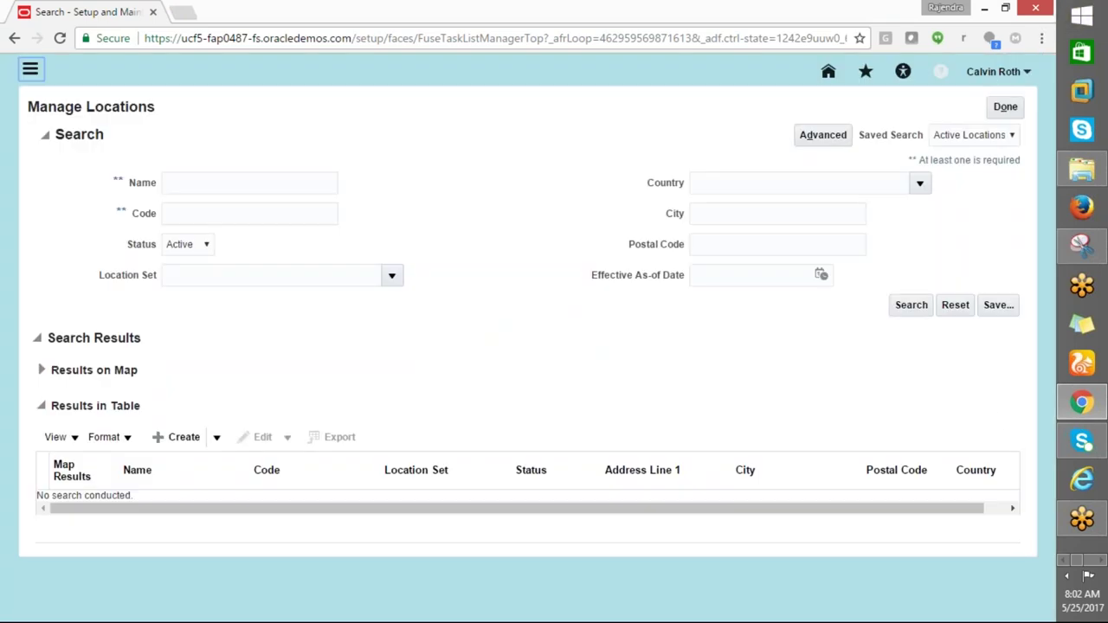
From Setup and Maintenance, search 'manage business unit' and open the Manage Business Unit task.
click(1027, 74)
click(869, 242)
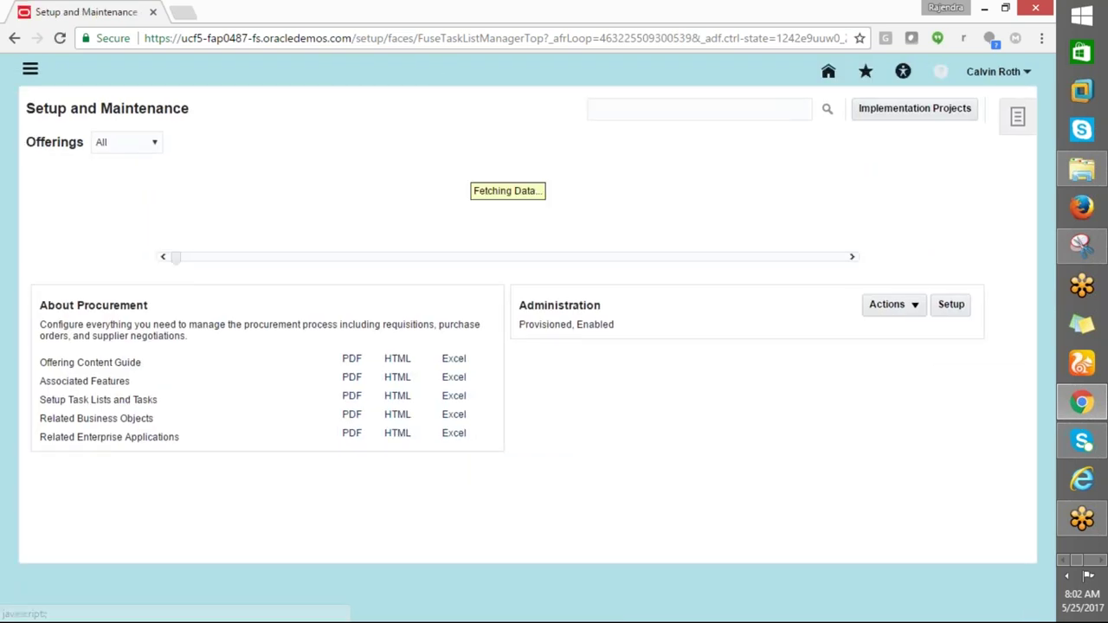
click(612, 109)
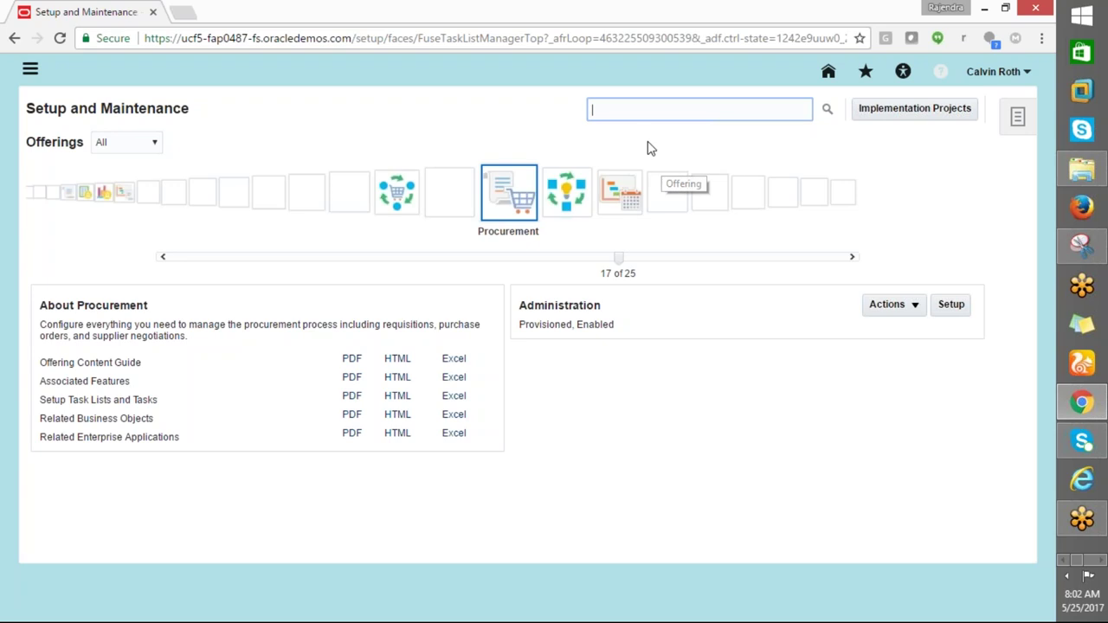
key(ctrl+v)
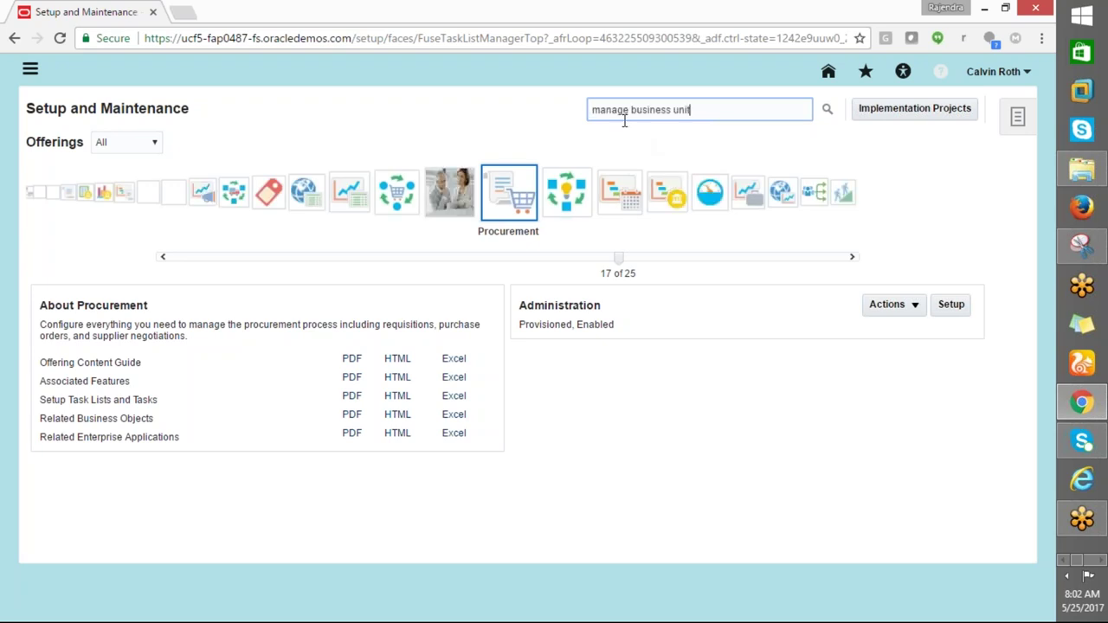
click(828, 109)
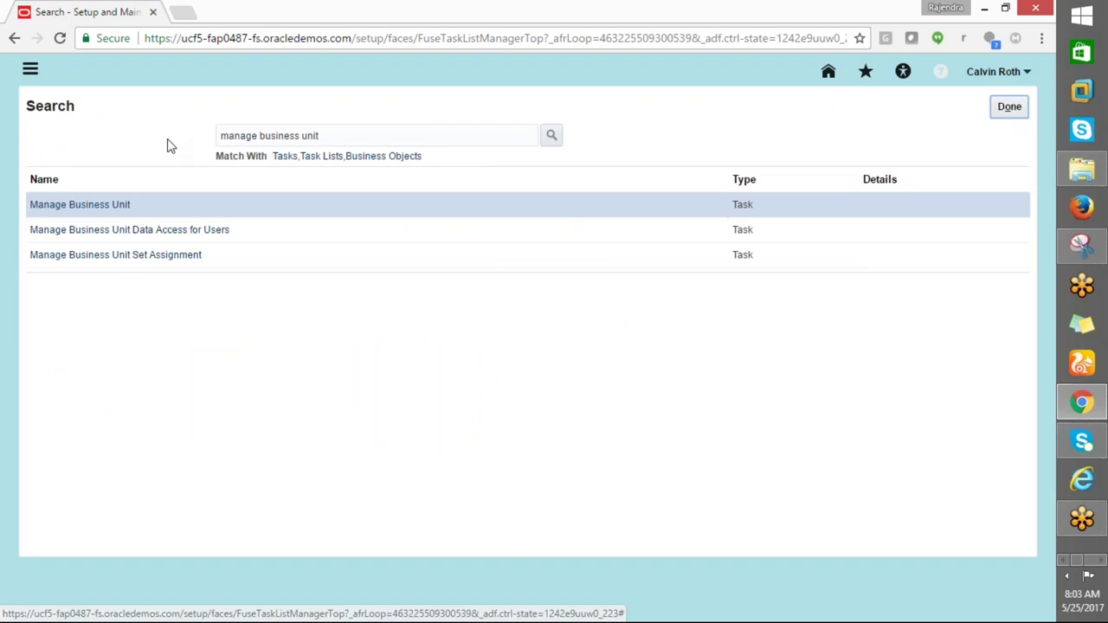
click(71, 207)
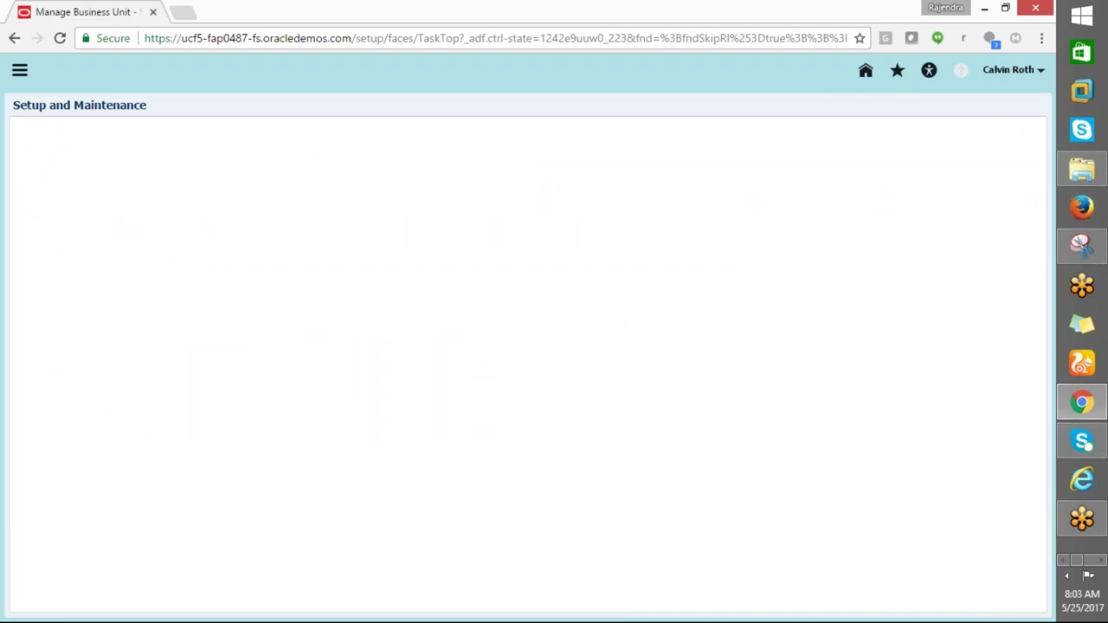
key(alt+Tab)
key(alt+Tab)
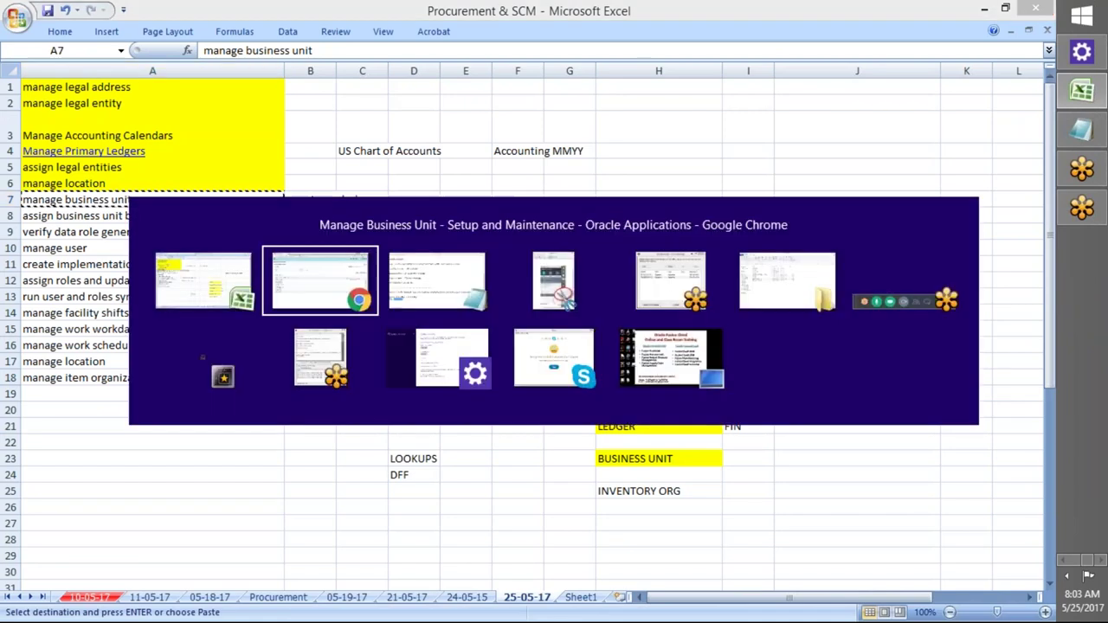
click(178, 273)
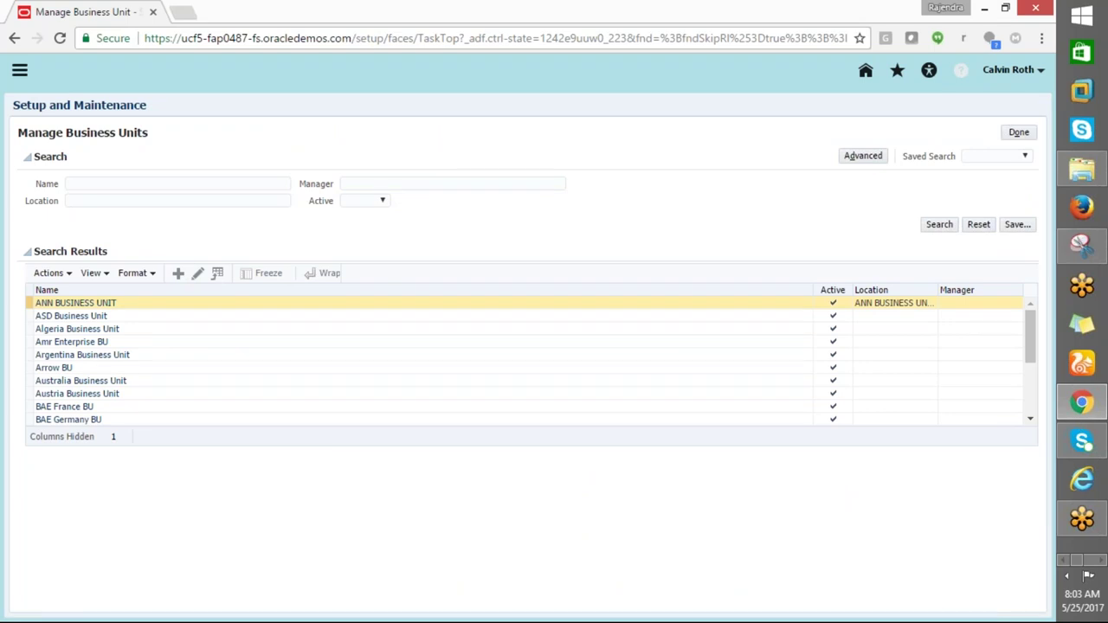
Enter AMD_BUSINESS UNIT as the new business unit's name.
key(alt+Tab)
key(alt+Tab)
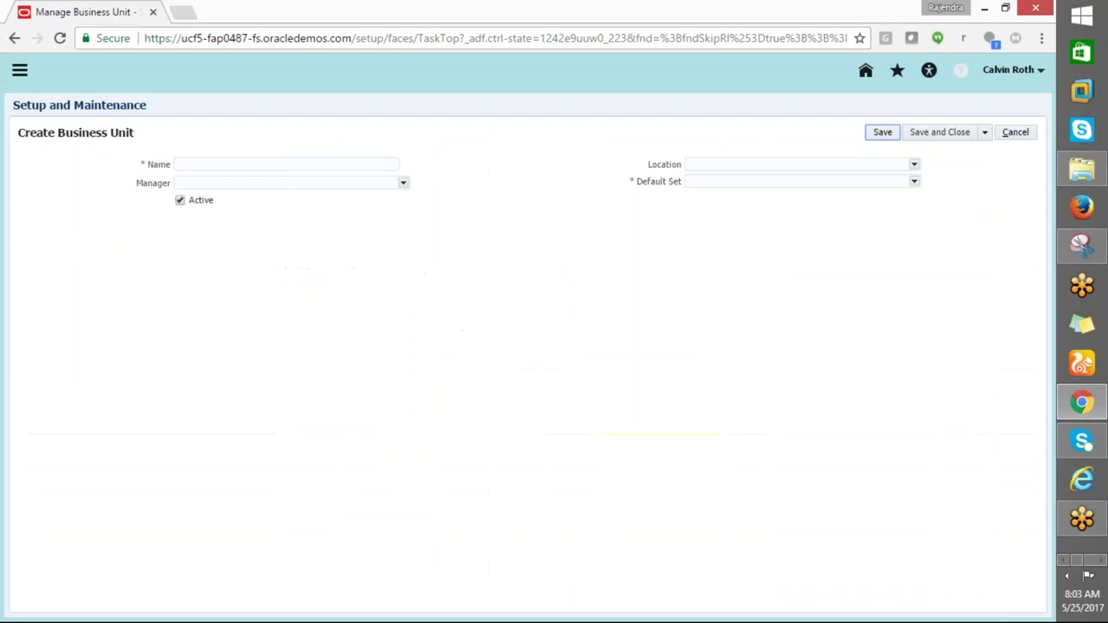
click(205, 166)
text(AMD)
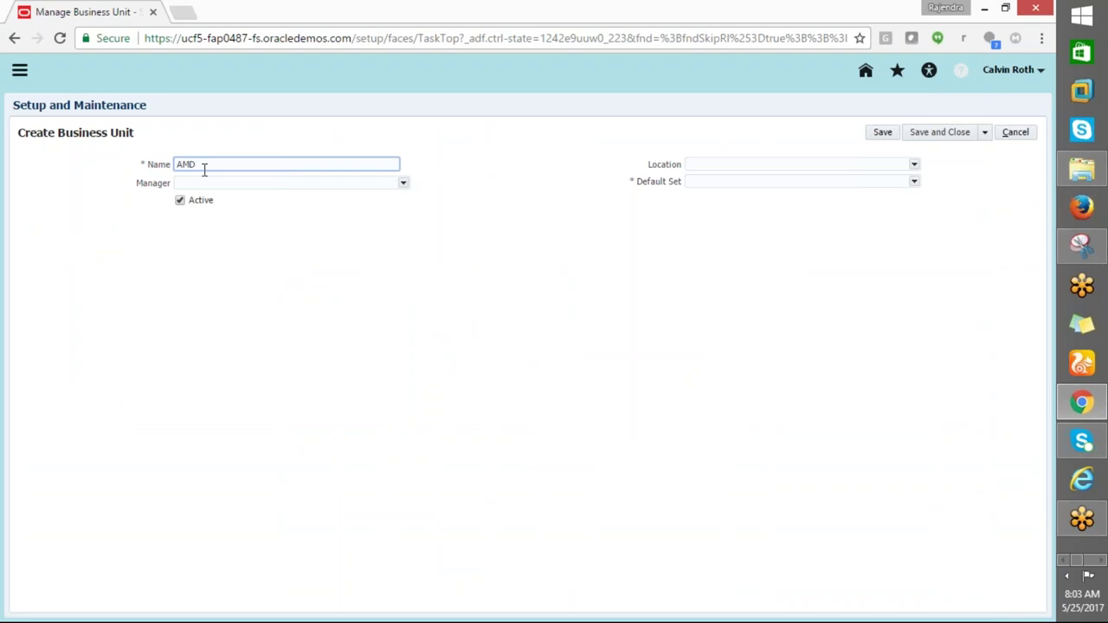
text(_B)
text(USINESS UNIT)
key(Tab)
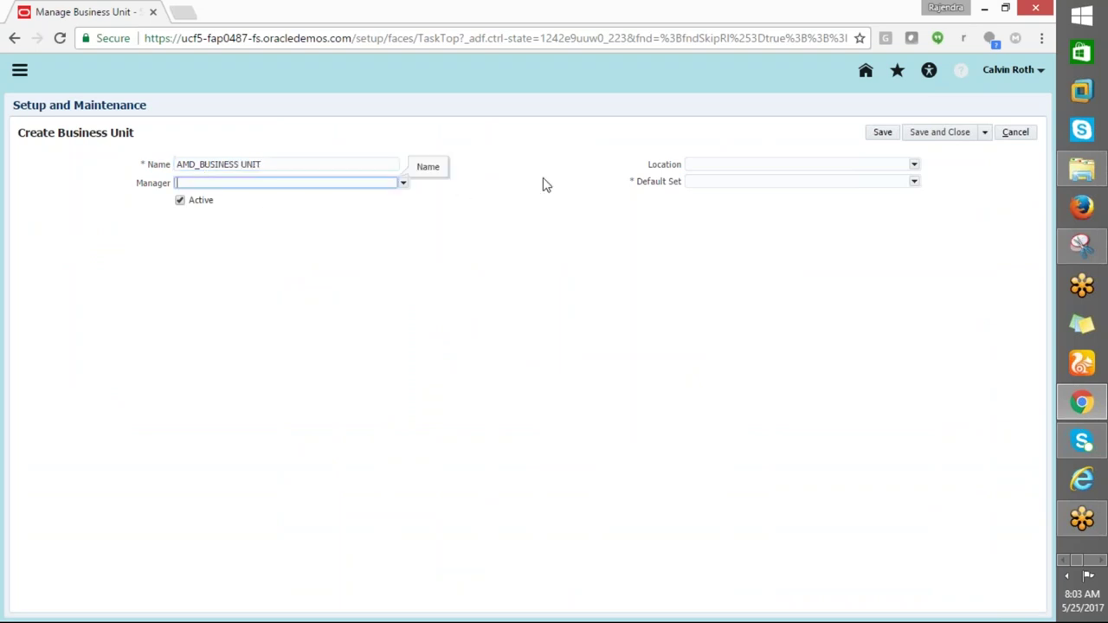
Try typing AMD directly into the Location field, then clear it.
click(729, 164)
text(AMD)
key(Tab)
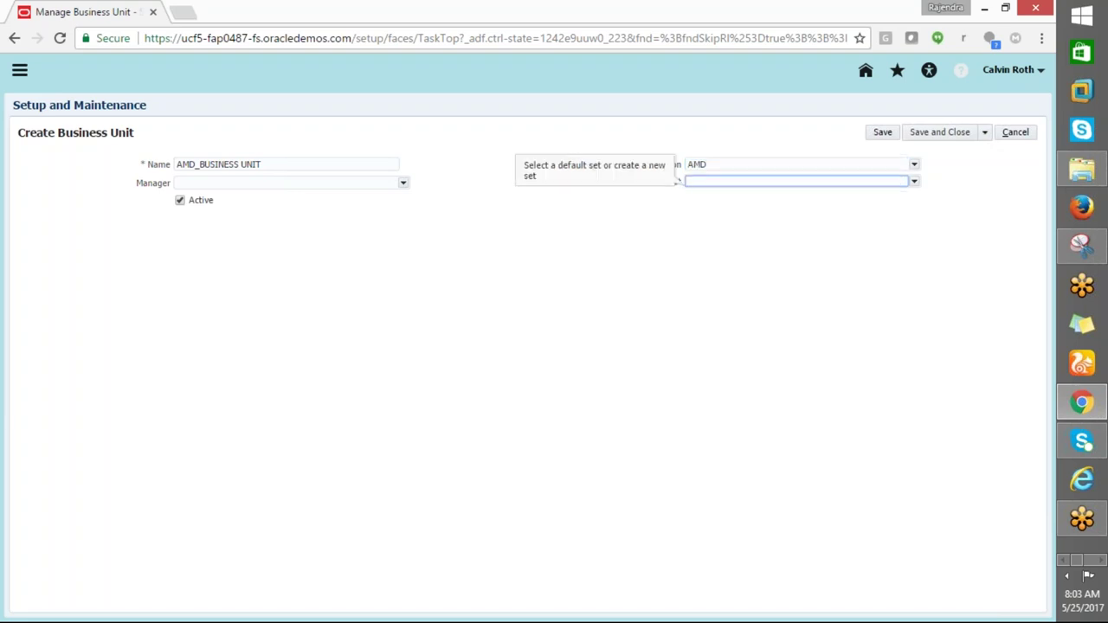
click(729, 166)
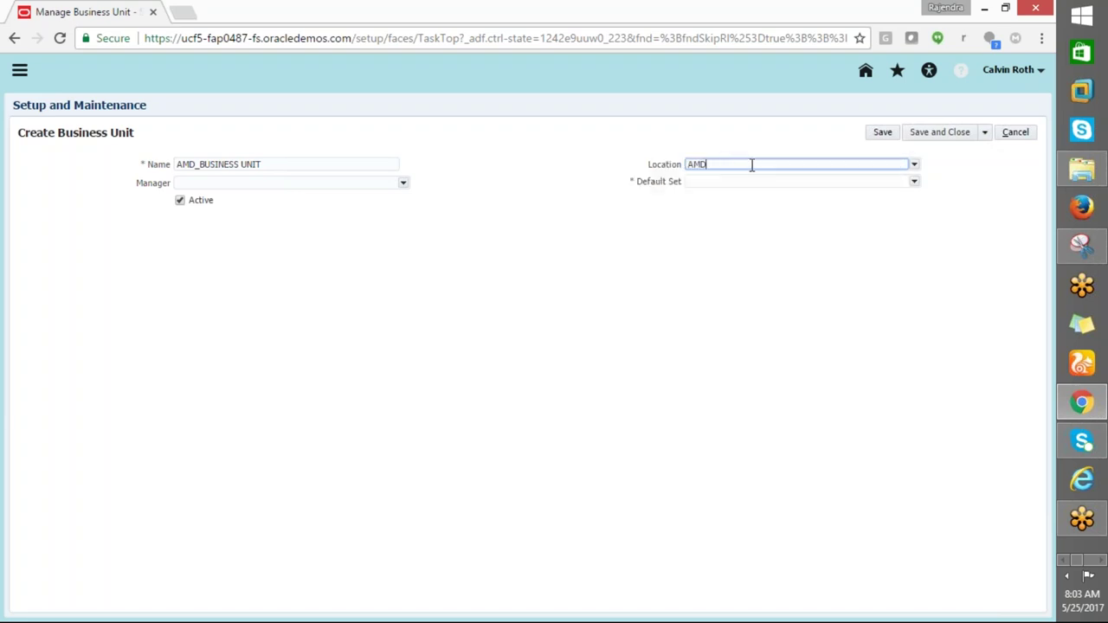
key(BackSpace)
key(BackSpace)
key(BackSpace)
Search locations for AMD% and choose AMD_LOCATION as the business unit location.
click(914, 164)
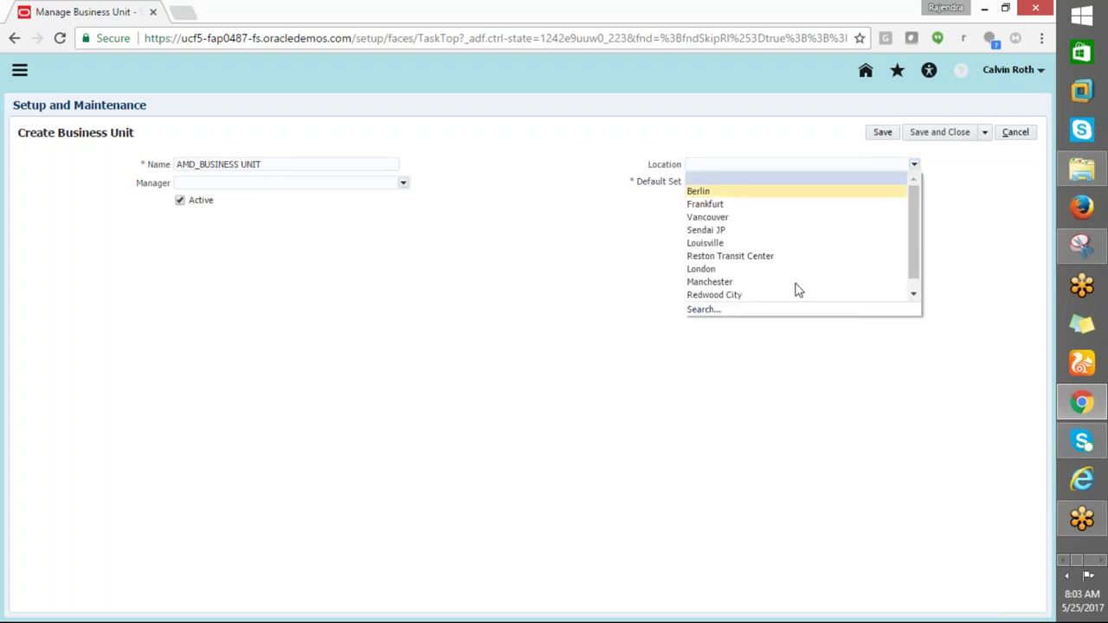
click(702, 310)
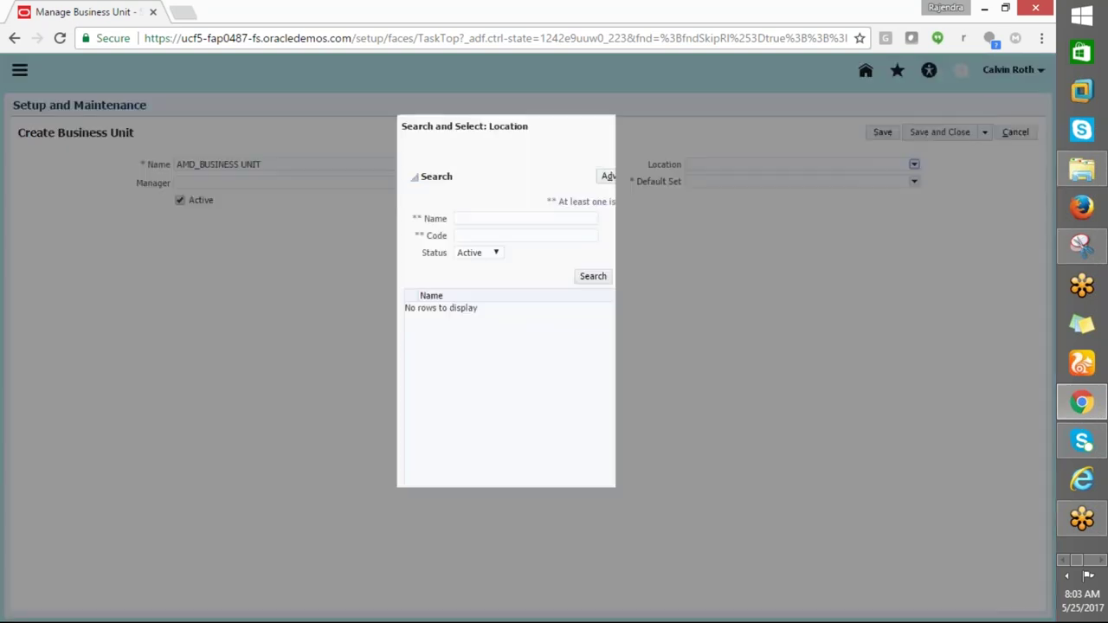
text(AMD%)
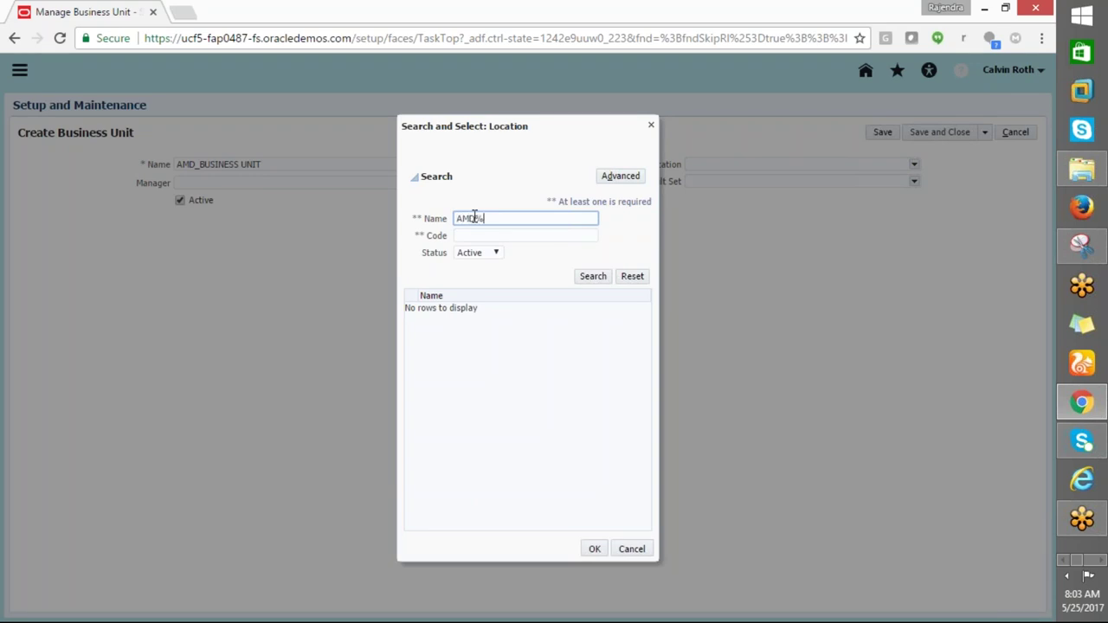
click(589, 278)
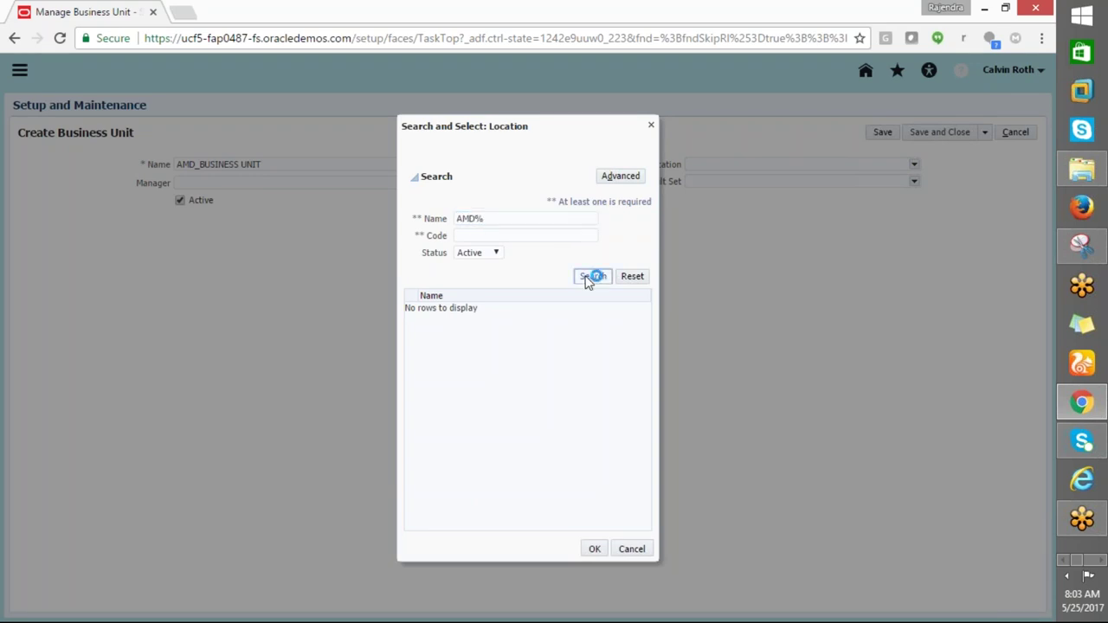
click(453, 310)
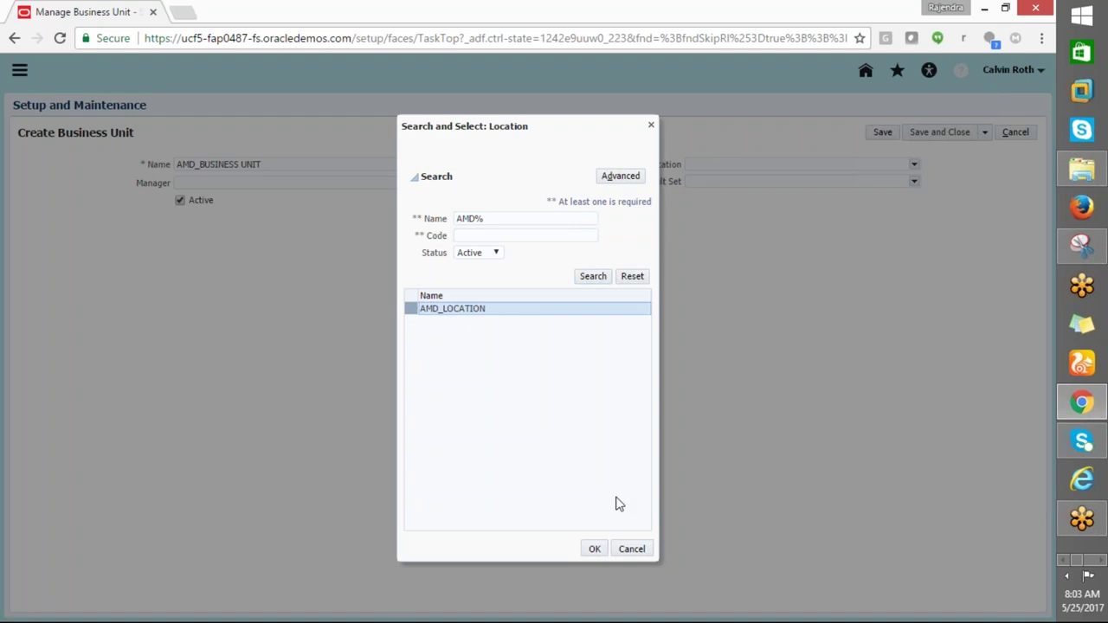
click(595, 550)
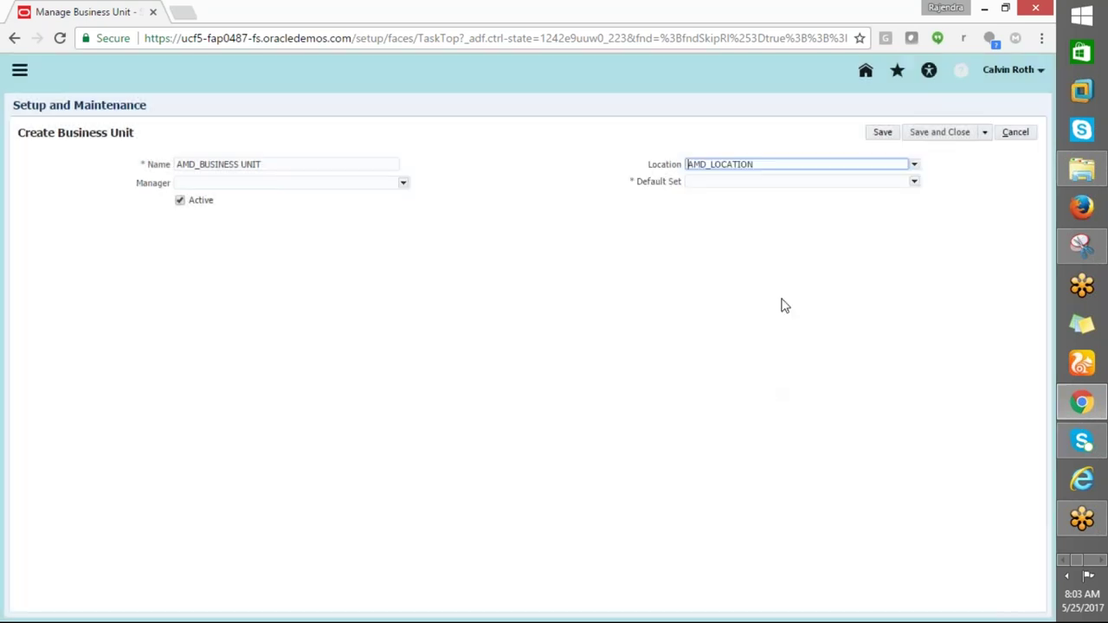
click(915, 182)
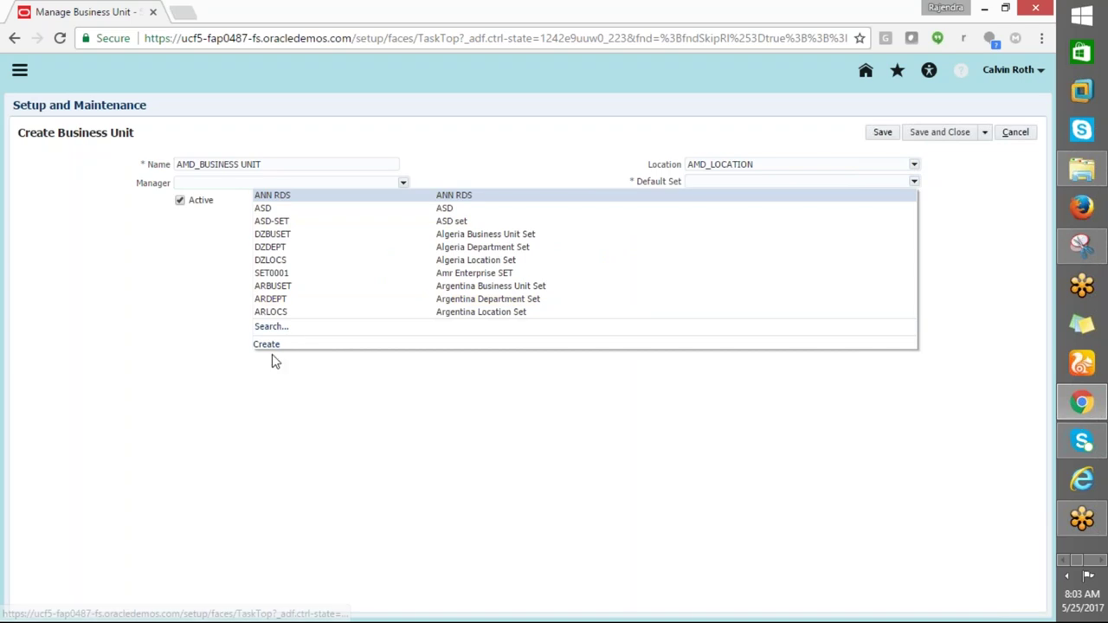
Create a reference data set with code %COMM% and name COMMON%.
click(267, 345)
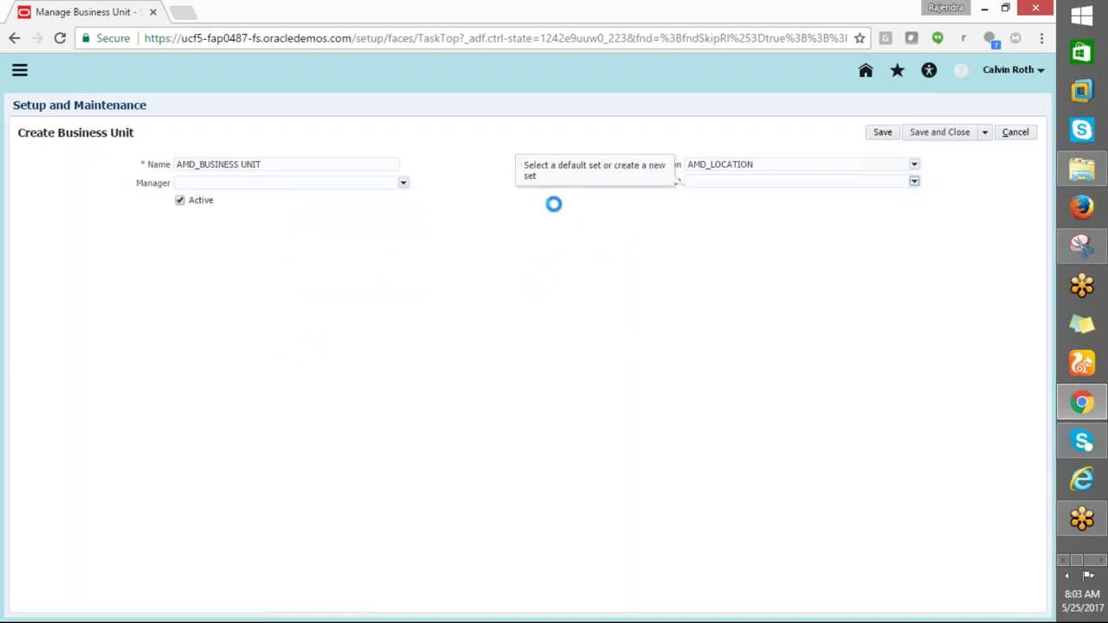
text(COMMON%)
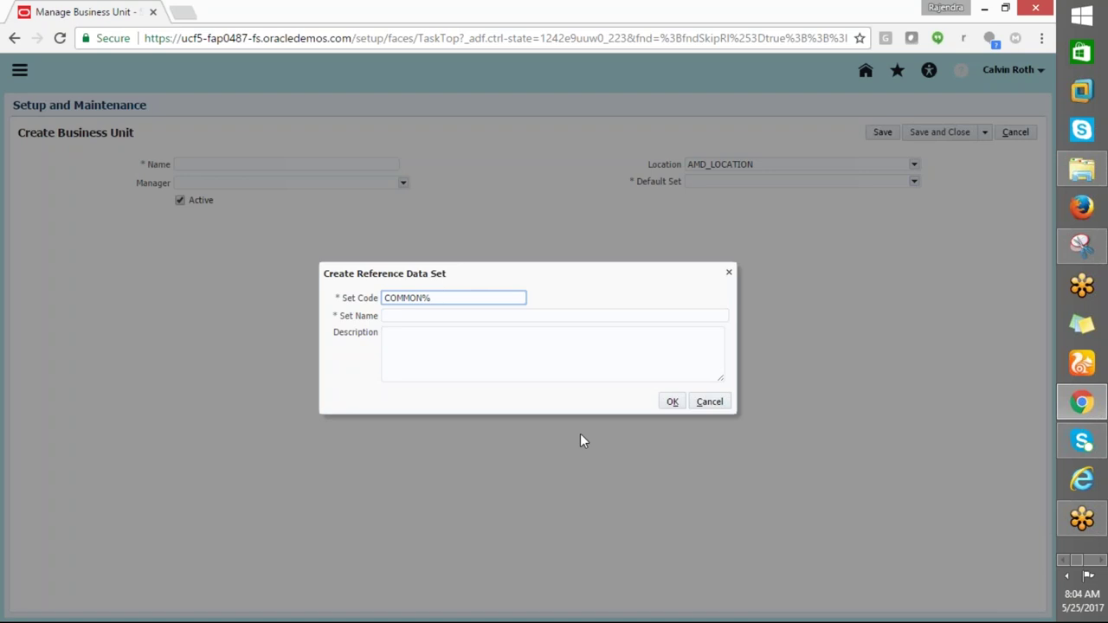
click(673, 402)
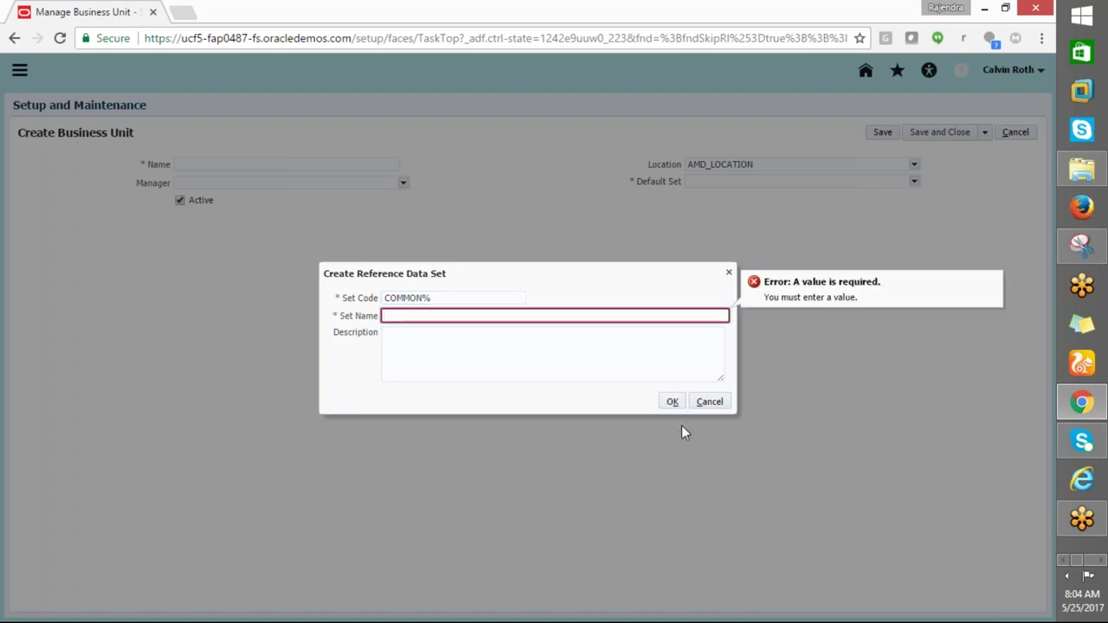
click(444, 299)
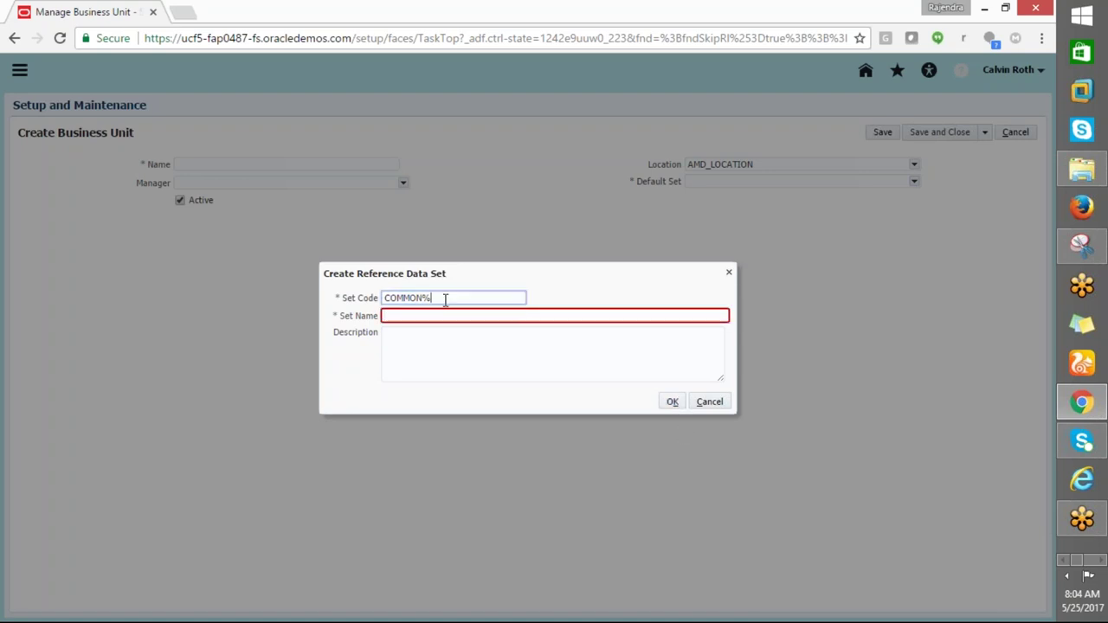
drag(444, 300, 368, 304)
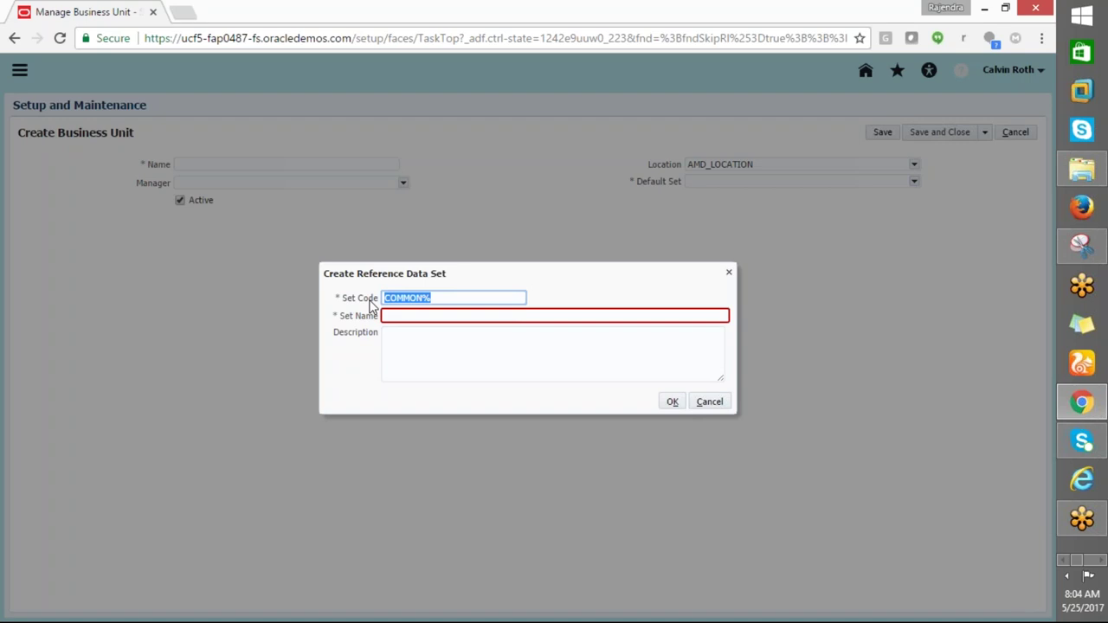
key(ctrl+x)
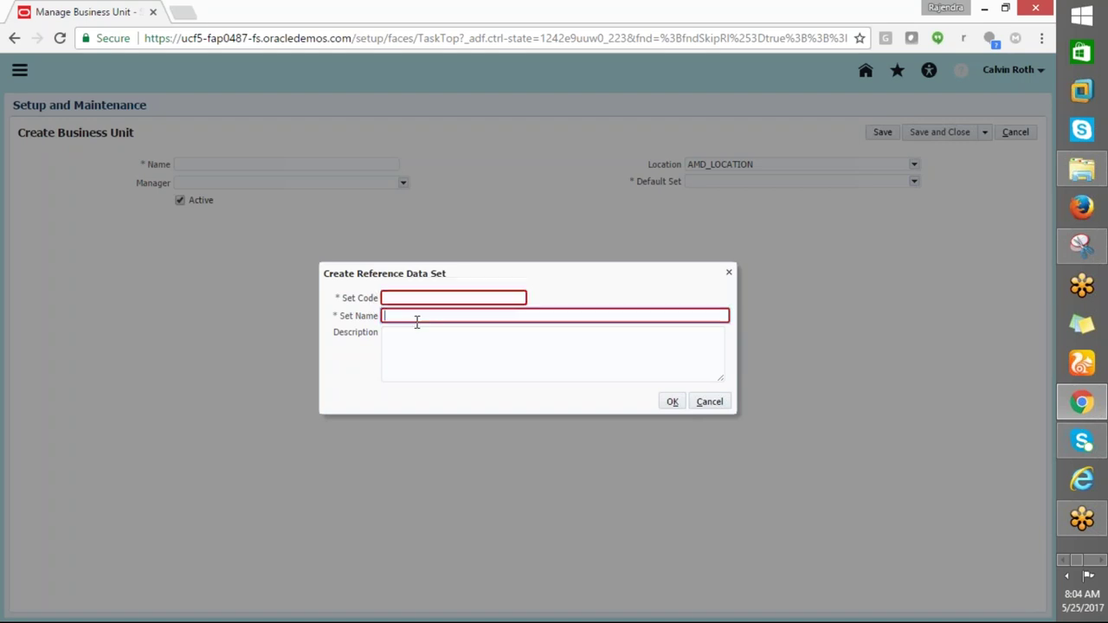
click(416, 319)
key(ctrl+v)
click(673, 403)
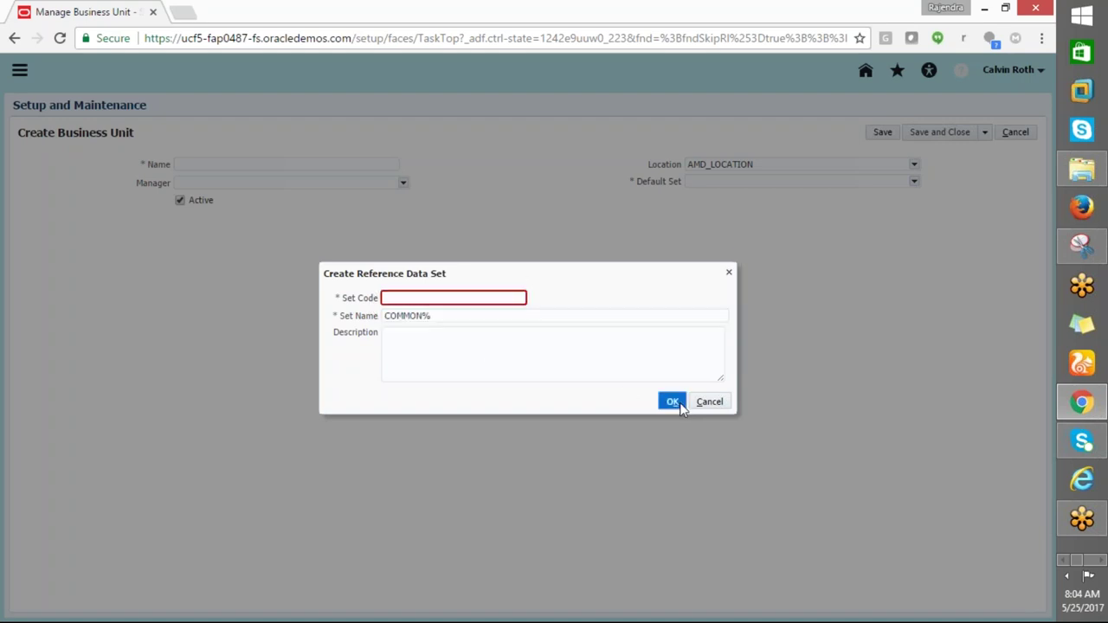
click(413, 298)
text(%COMM)
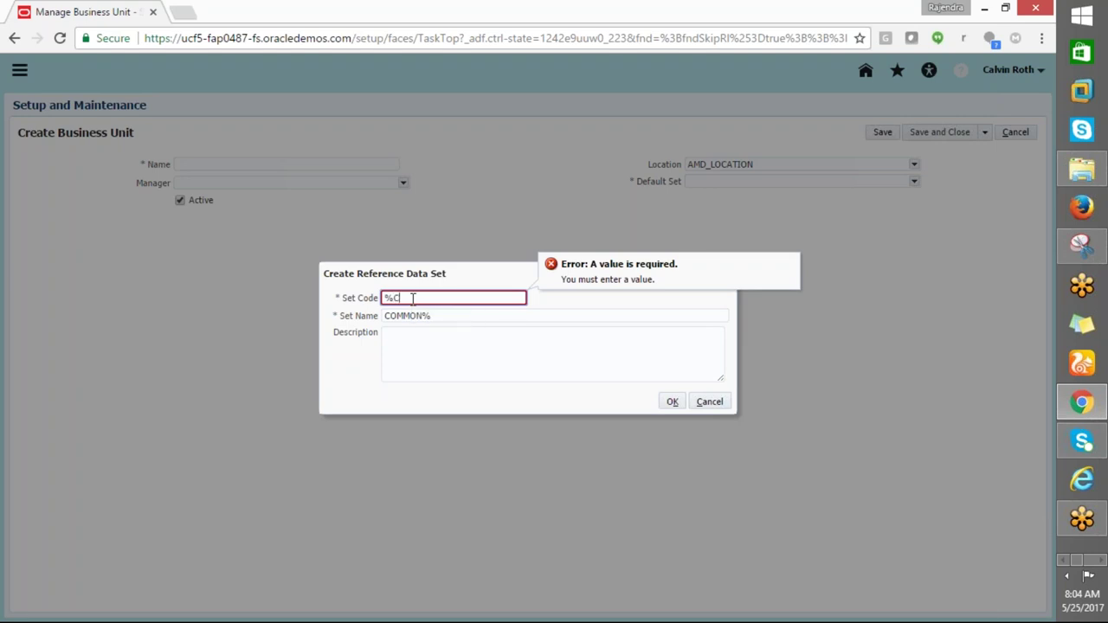
text(%)
click(677, 405)
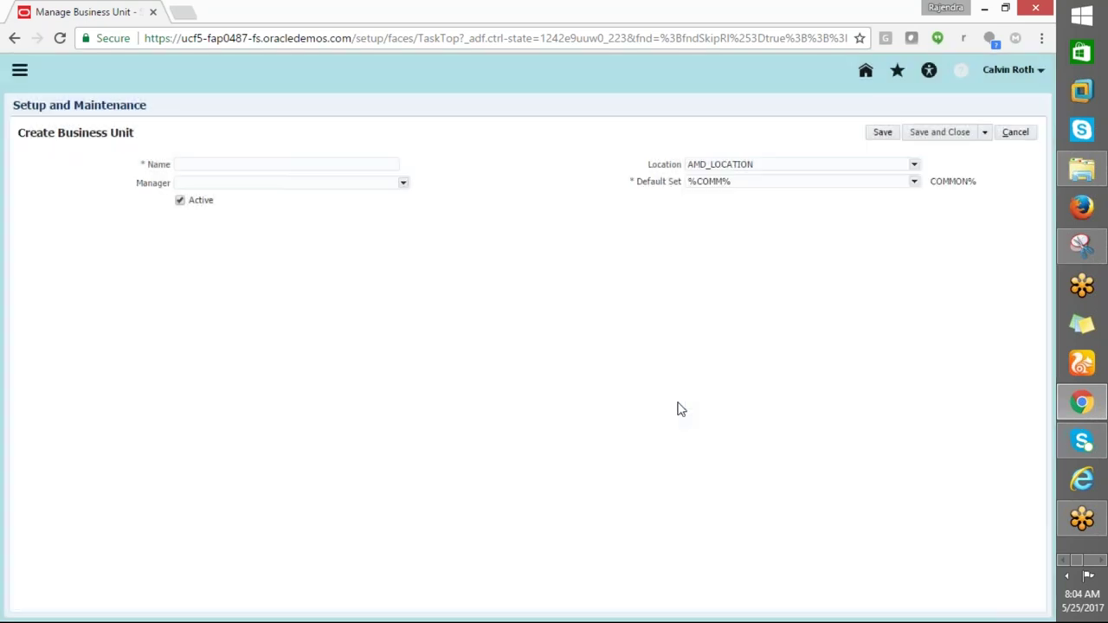
Search reference data sets for COMMON% and choose COMMON as the Default Set.
click(756, 181)
key(BackSpace)
key(BackSpace)
key(BackSpace)
key(BackSpace)
key(BackSpace)
key(BackSpace)
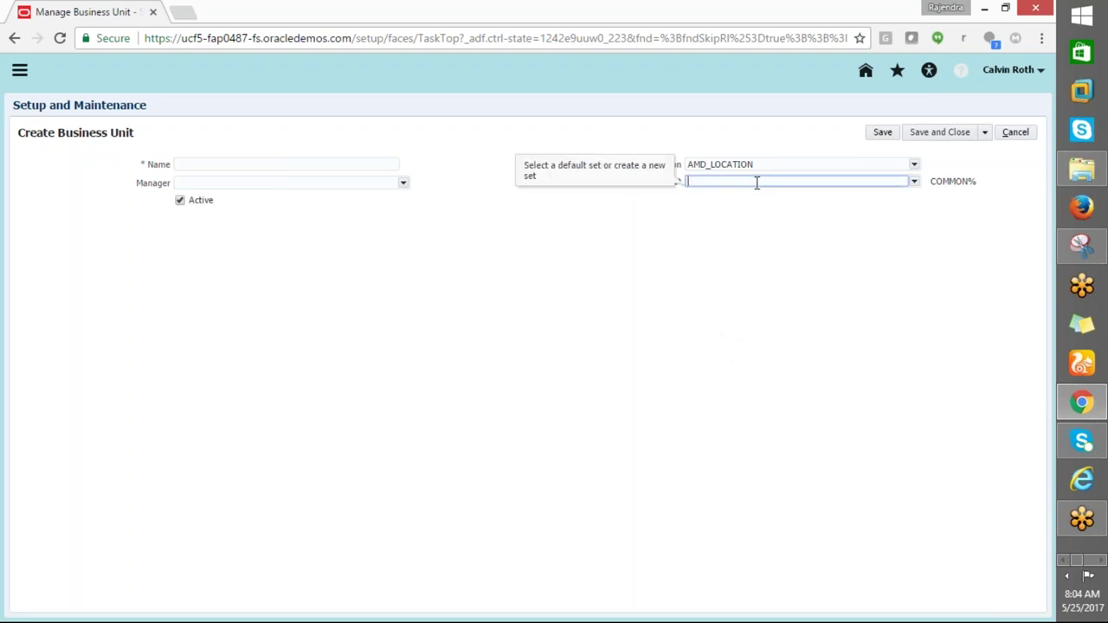
click(914, 181)
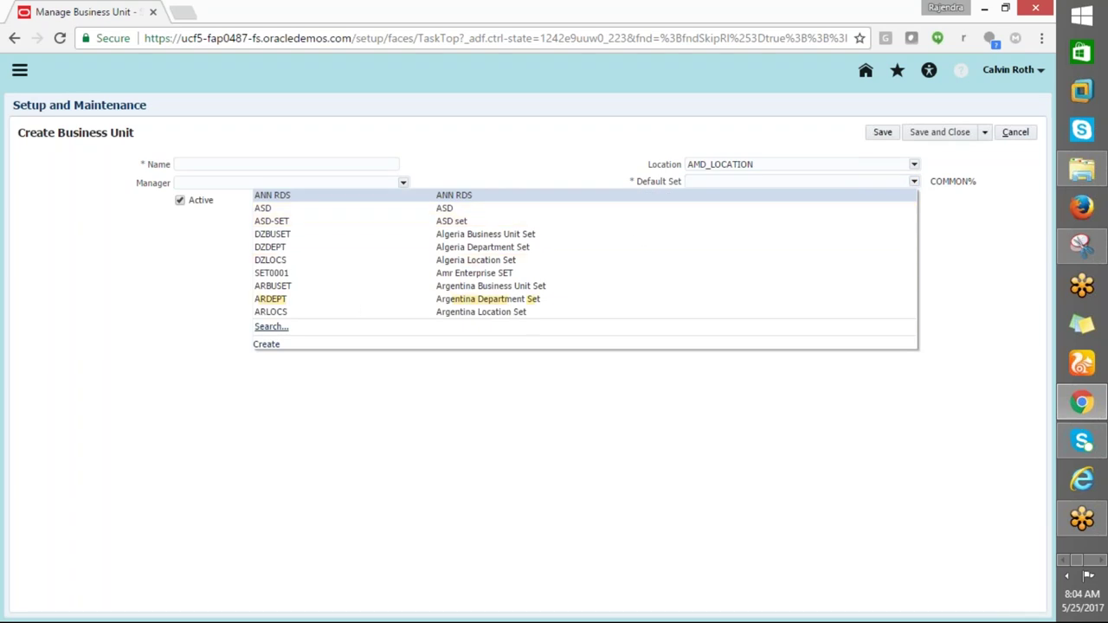
click(287, 333)
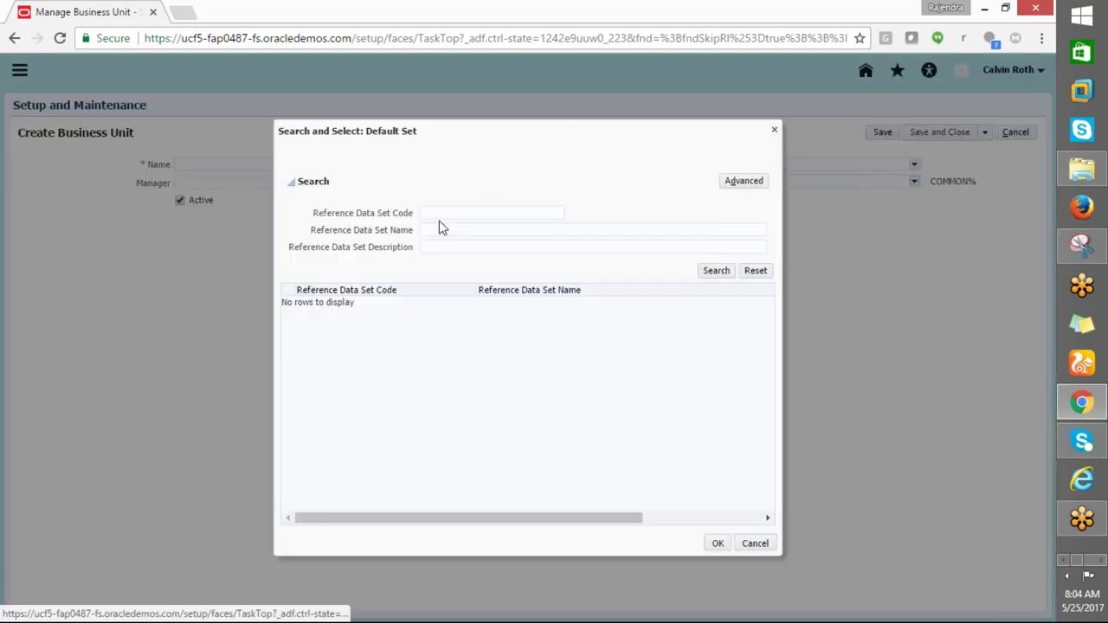
click(440, 217)
text(COMM)
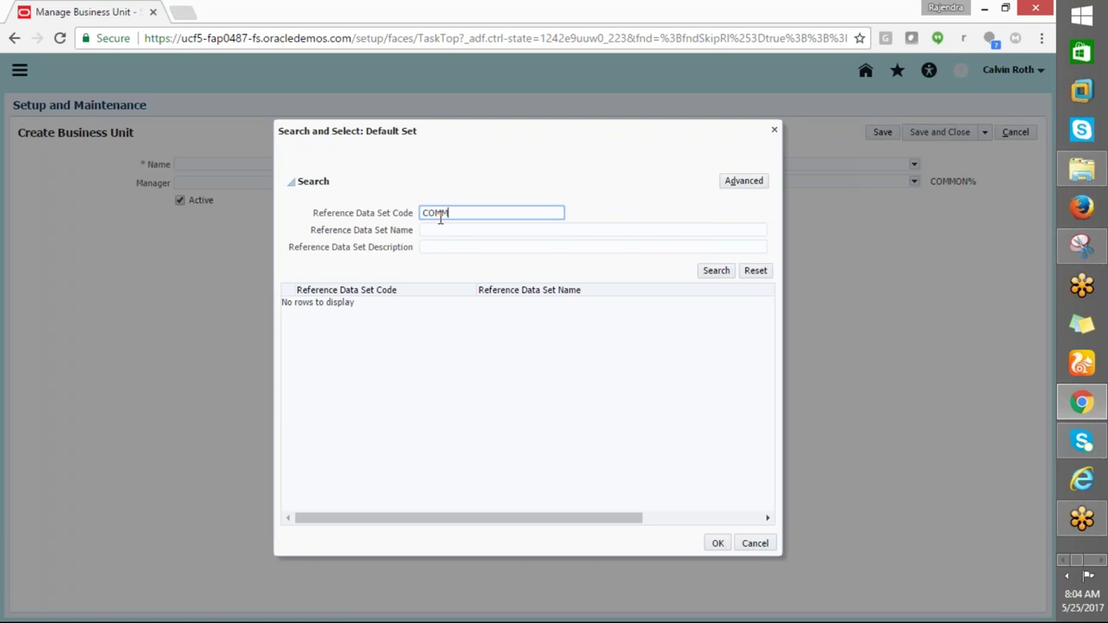
text(ON%)
click(703, 273)
triple_click(710, 274)
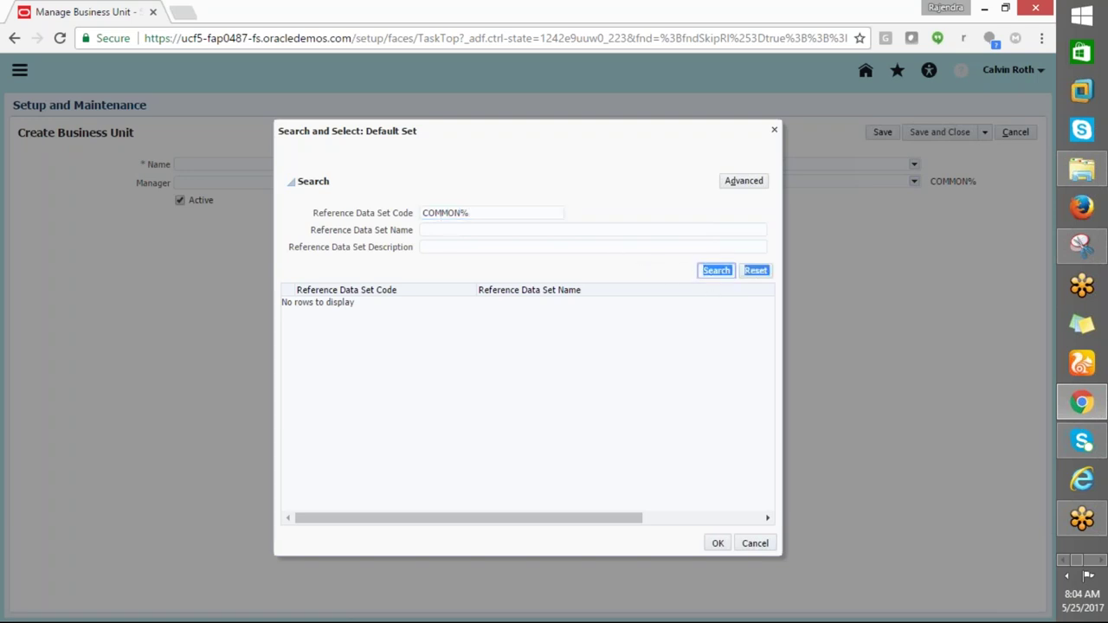
click(407, 304)
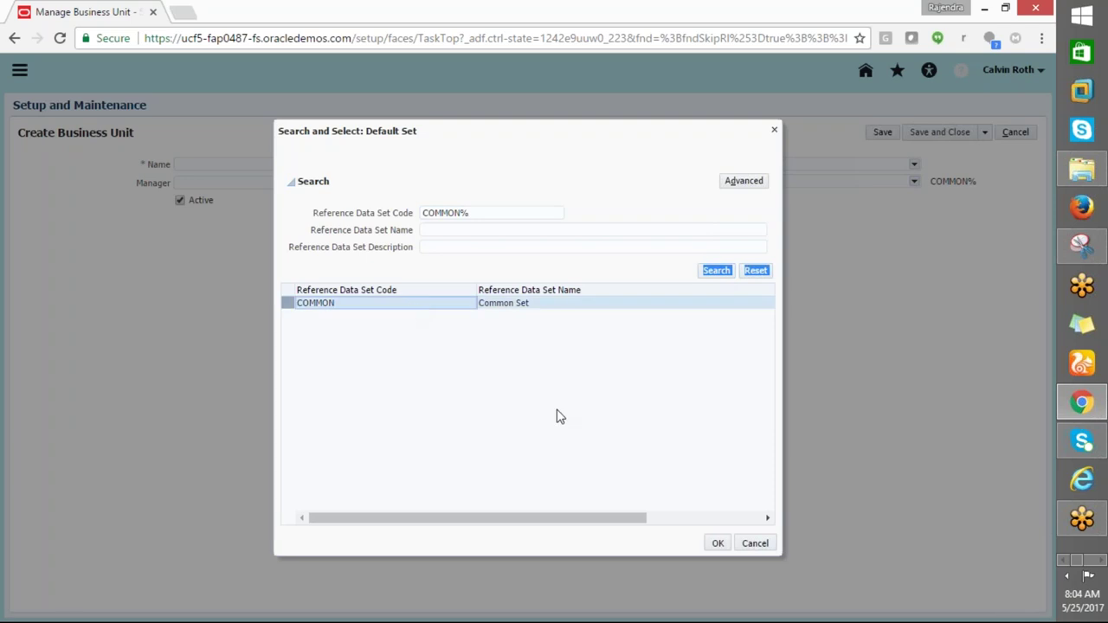
click(718, 544)
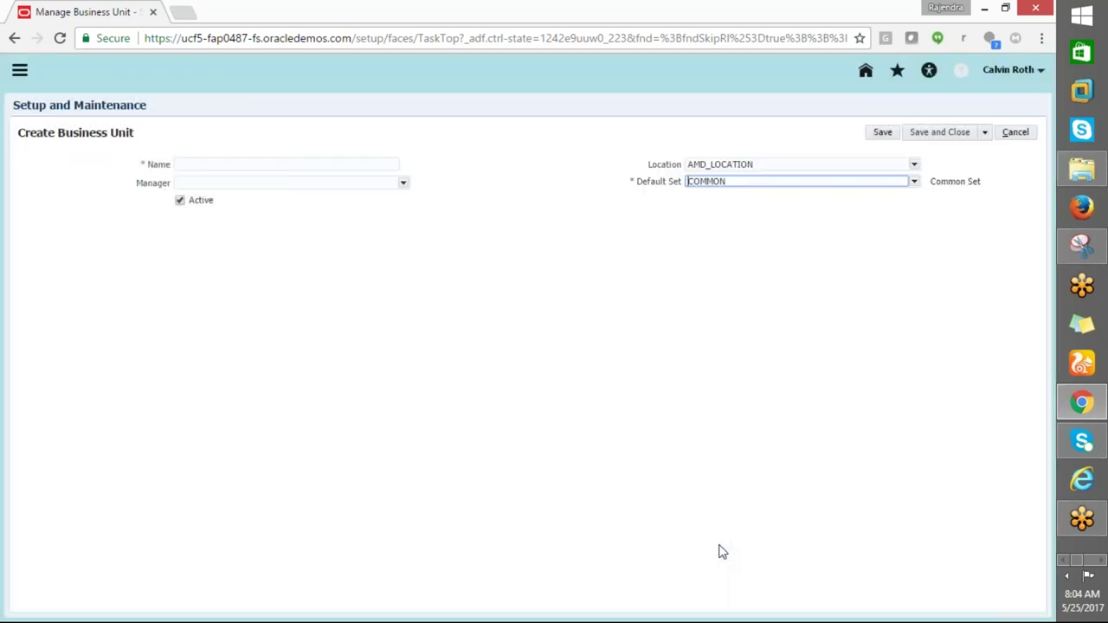
Re-enter the name AMD_BUSINESS UNIT, save and close the business unit, and finish.
click(926, 143)
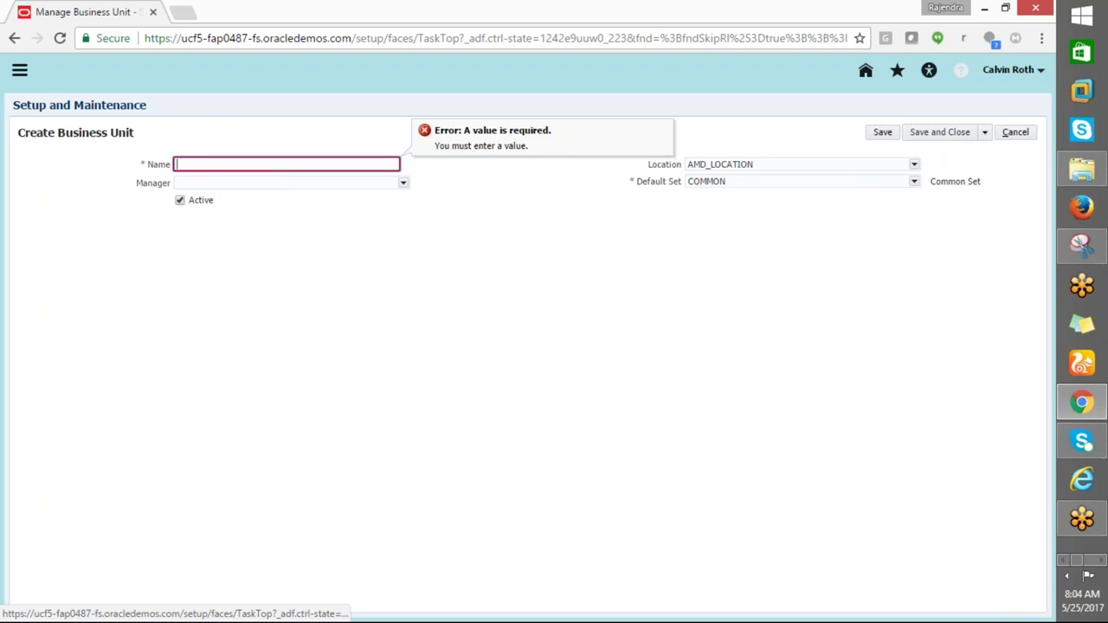
text(AMD_B)
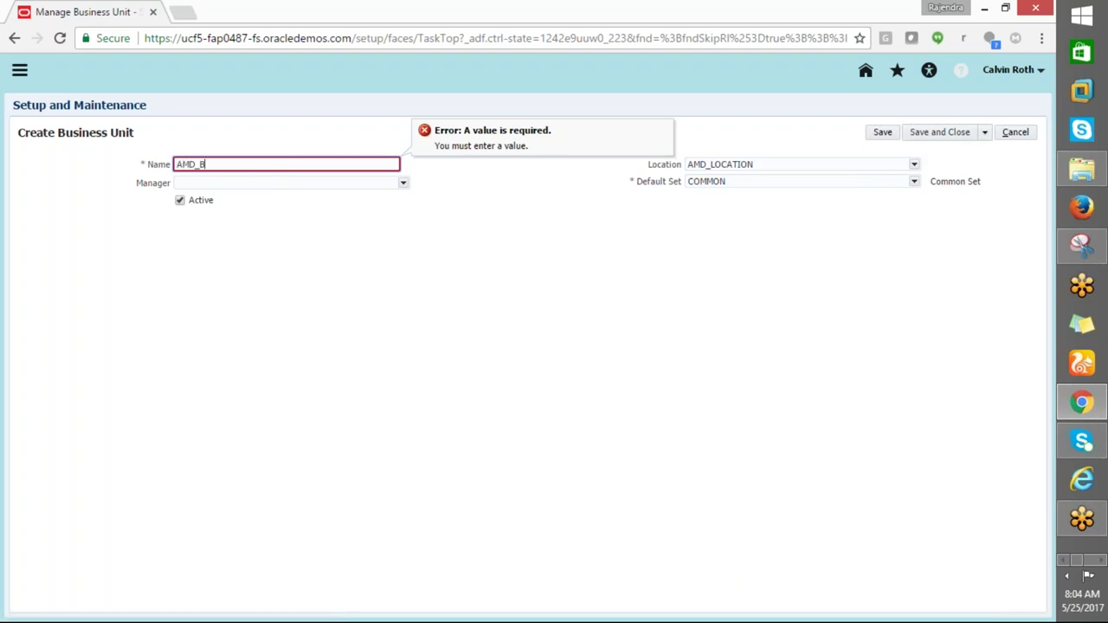
text(USINESS UNIT)
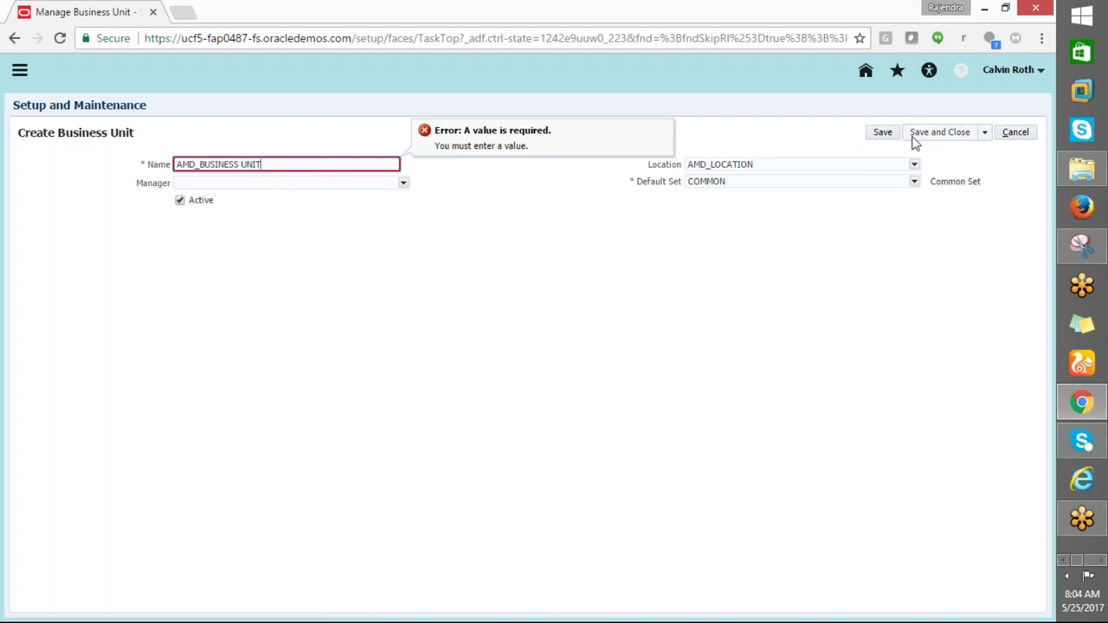
click(939, 133)
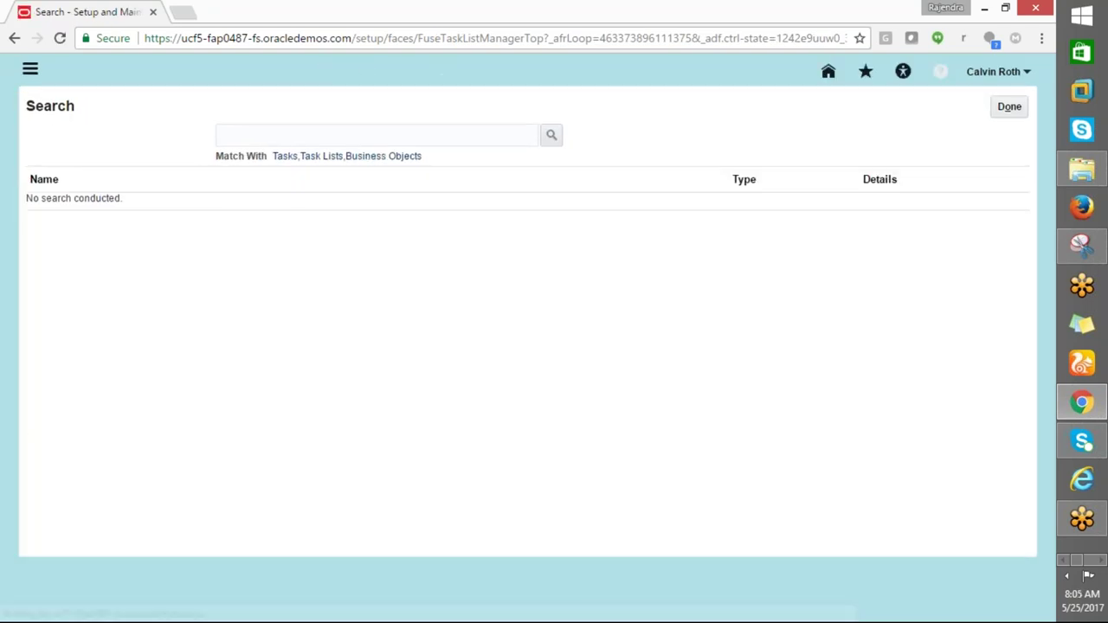
click(1010, 109)
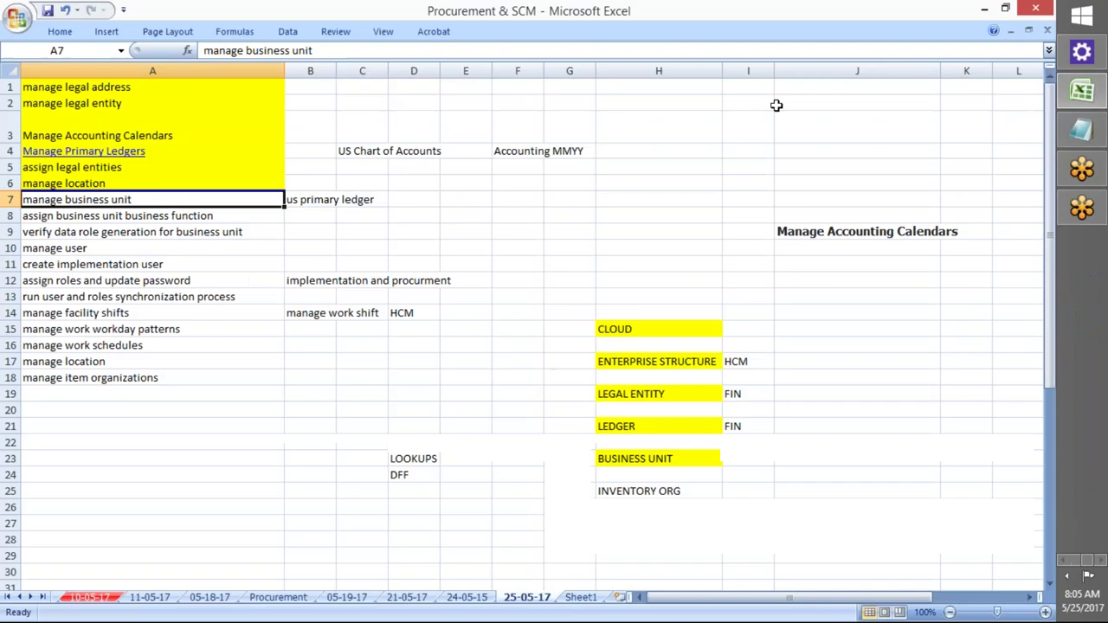
Select the assign business unit business function task in the Excel task list.
click(56, 32)
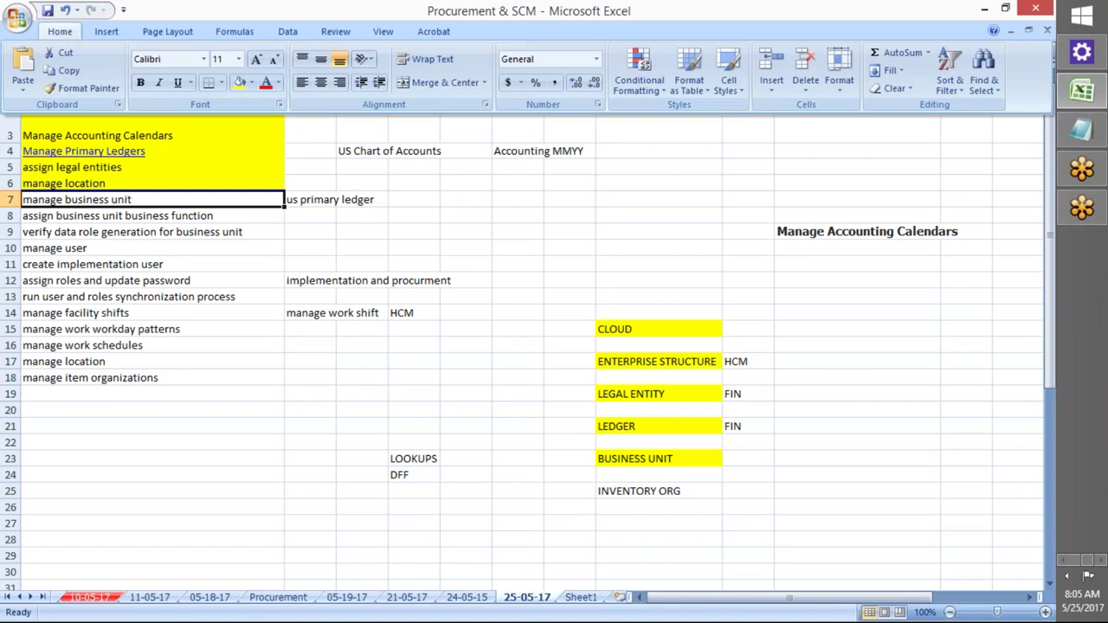
click(163, 199)
click(148, 217)
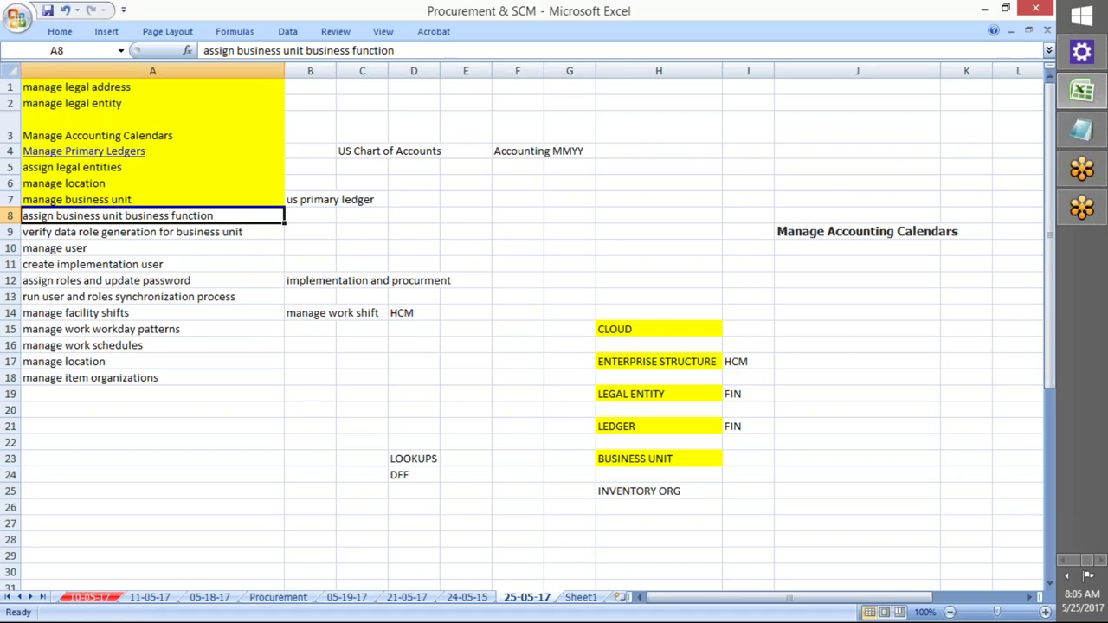
click(870, 368)
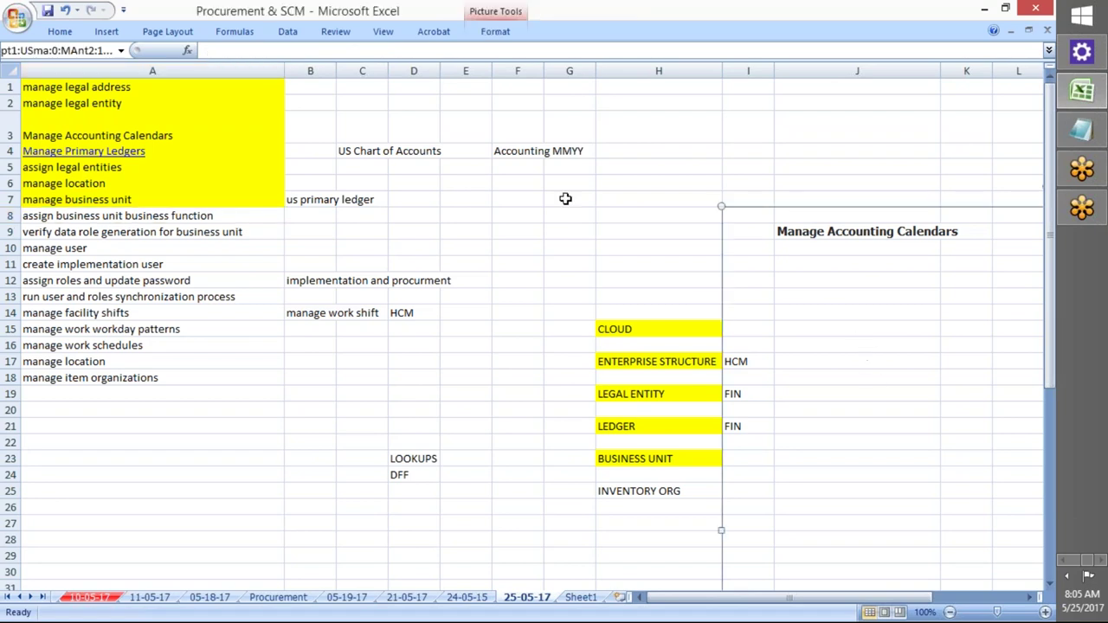
Note RESONSIBIFLITY in E27, SYS ADMIN in E29 and PROFIE OPTION in E31.
click(470, 518)
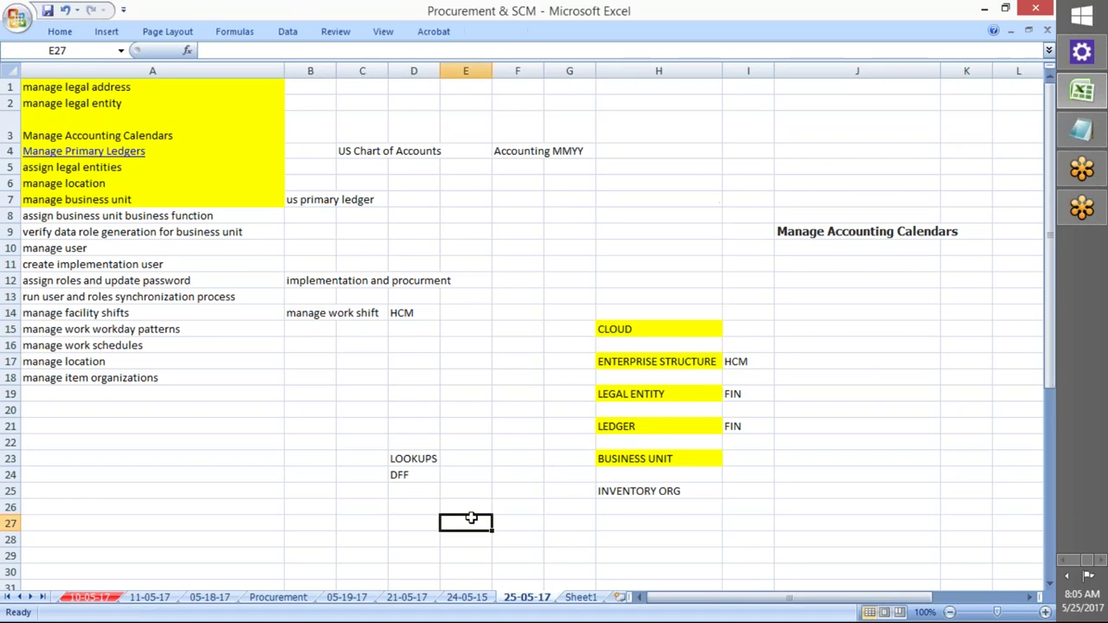
text(RE)
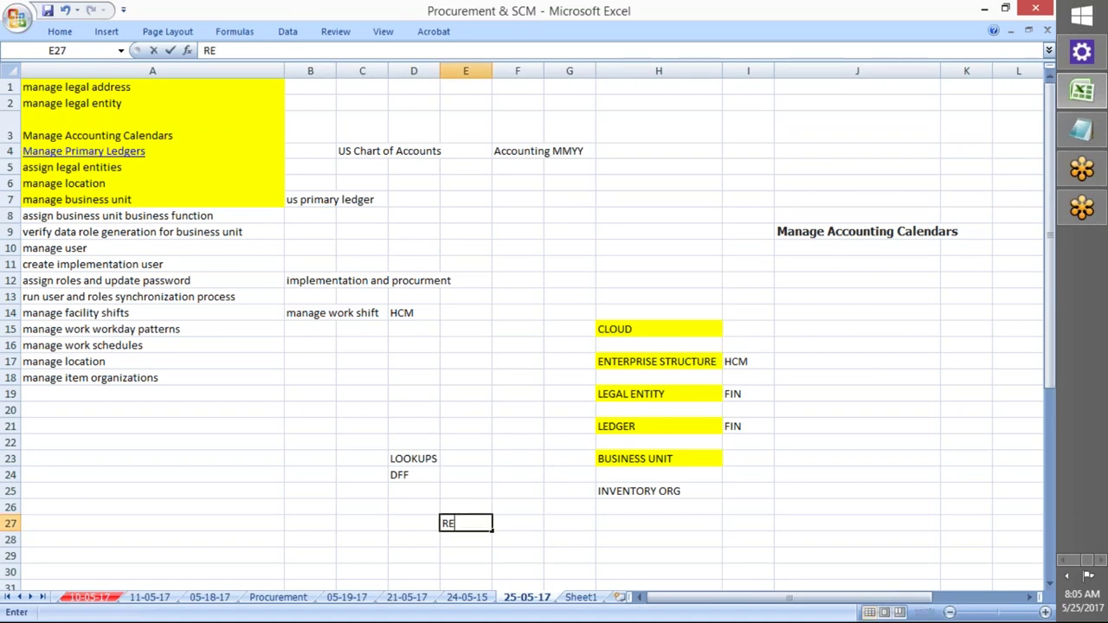
text(SONSIBIFLITY)
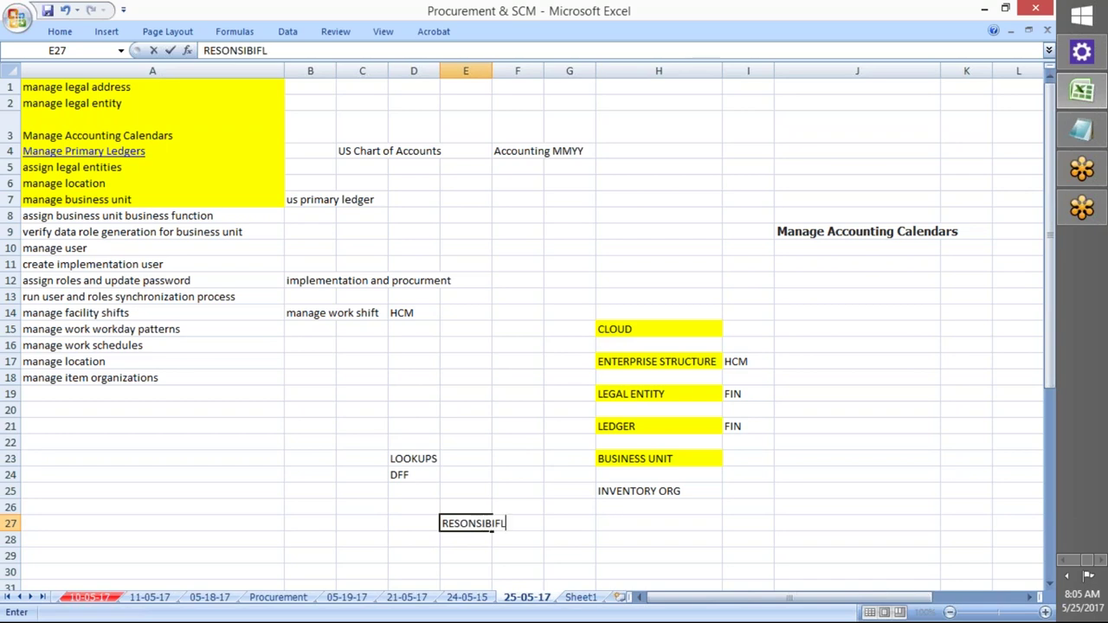
key(Return)
key(Down)
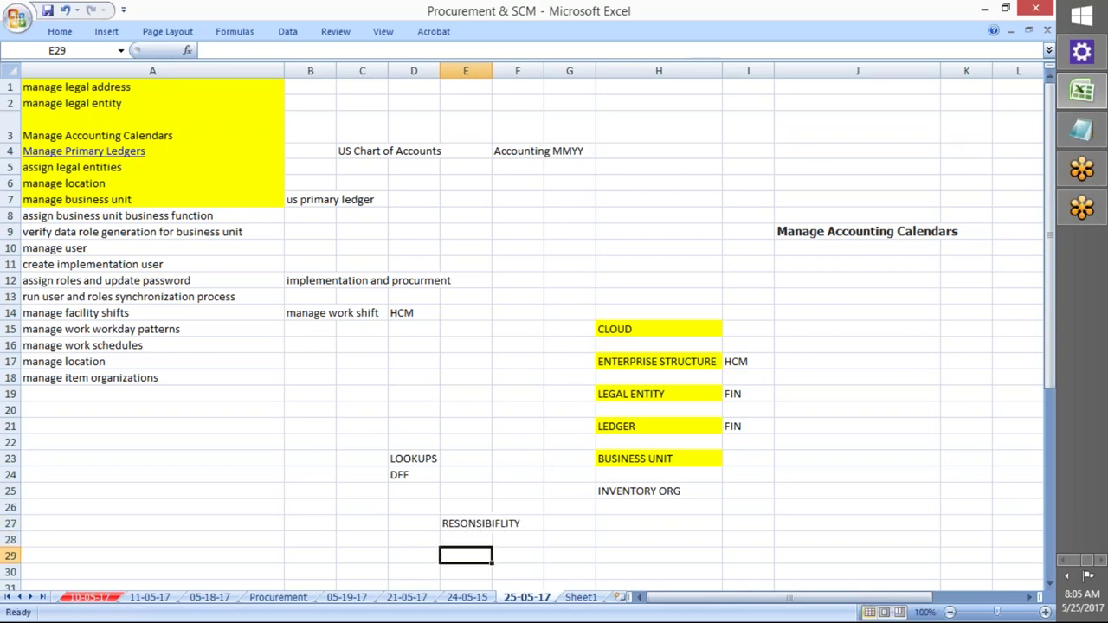
text(SYS ADMIN)
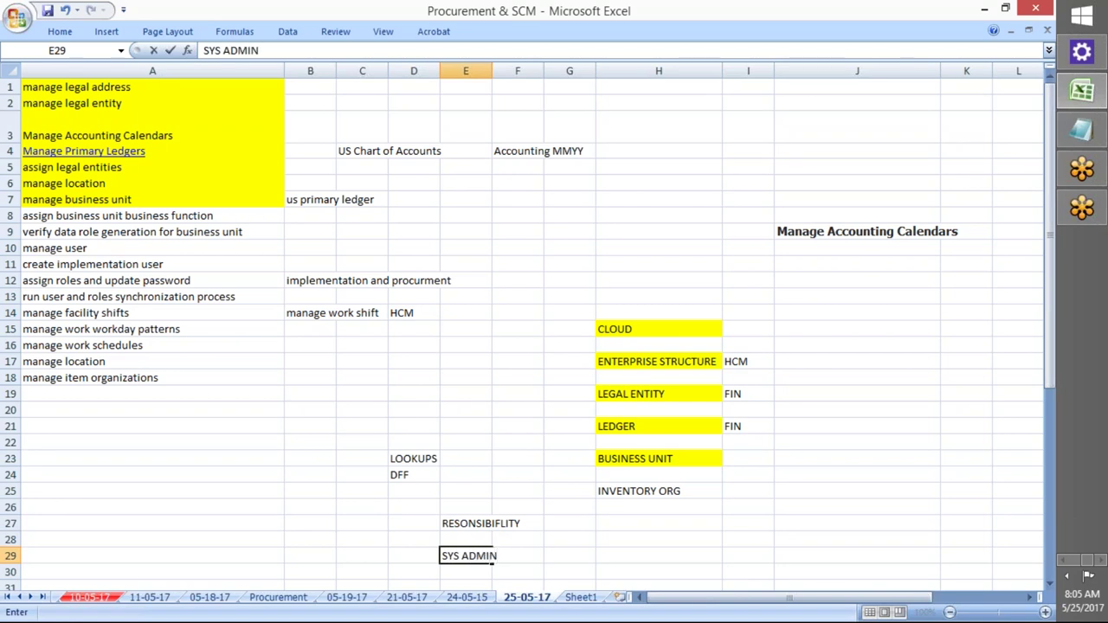
key(Tab)
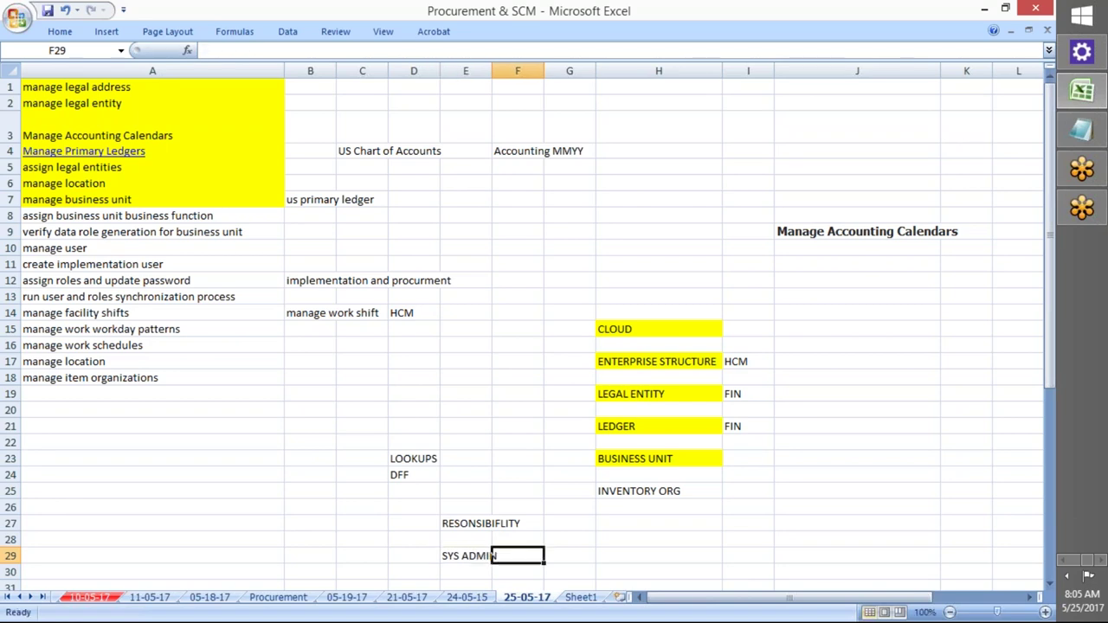
key(Return)
key(Return)
text(PROF)
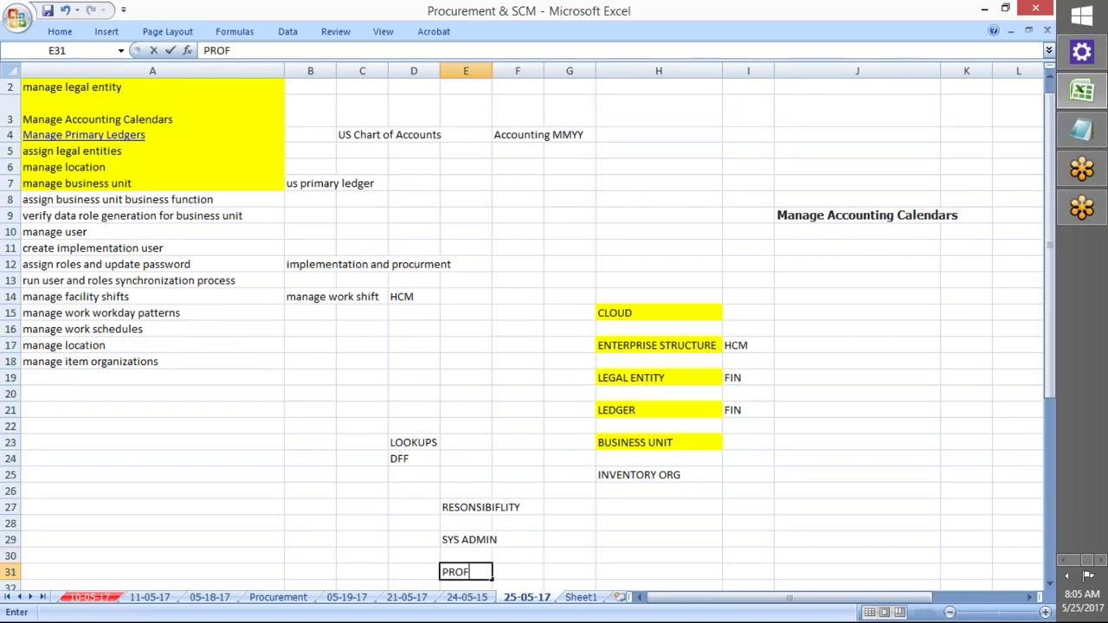
text(IE OPTOINS)
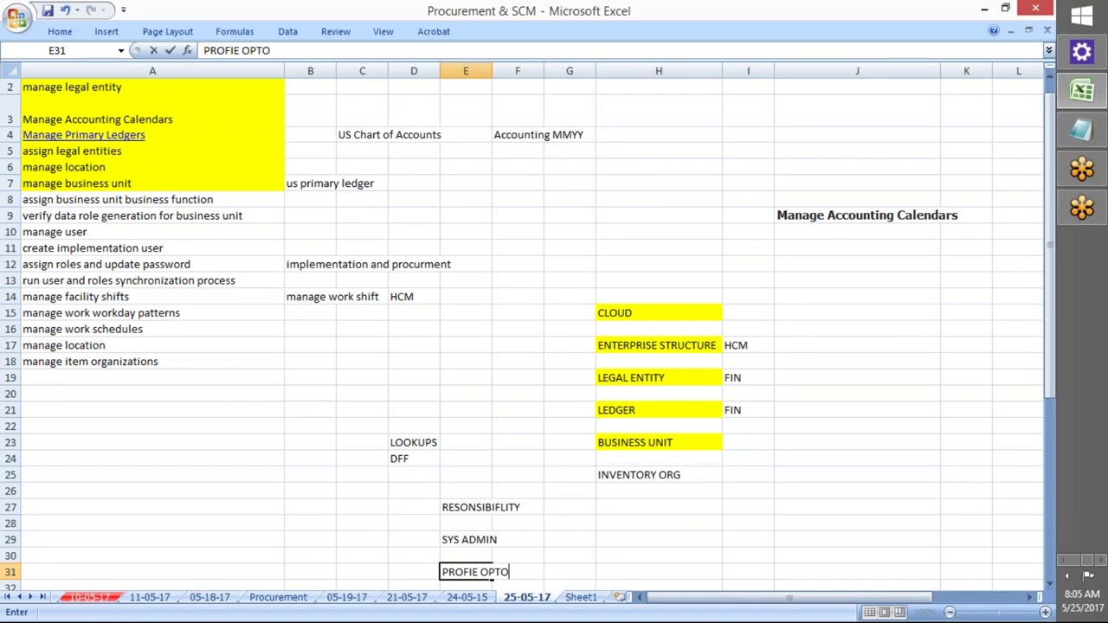
key(BackSpace)
key(BackSpace)
key(BackSpace)
key(BackSpace)
text(ION)
key(Return)
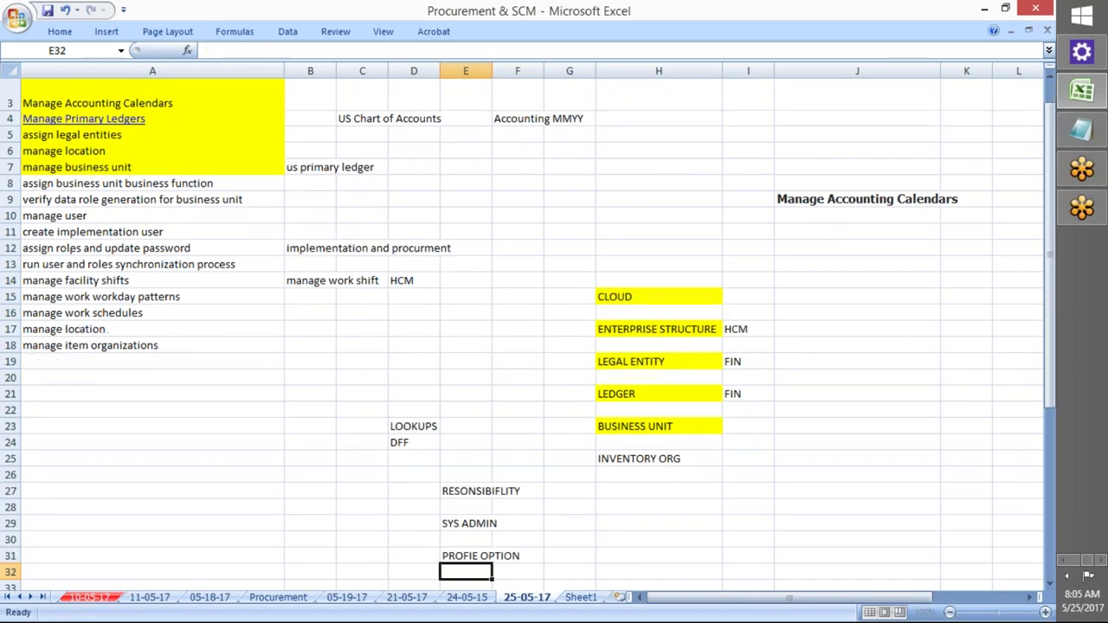
key(Return)
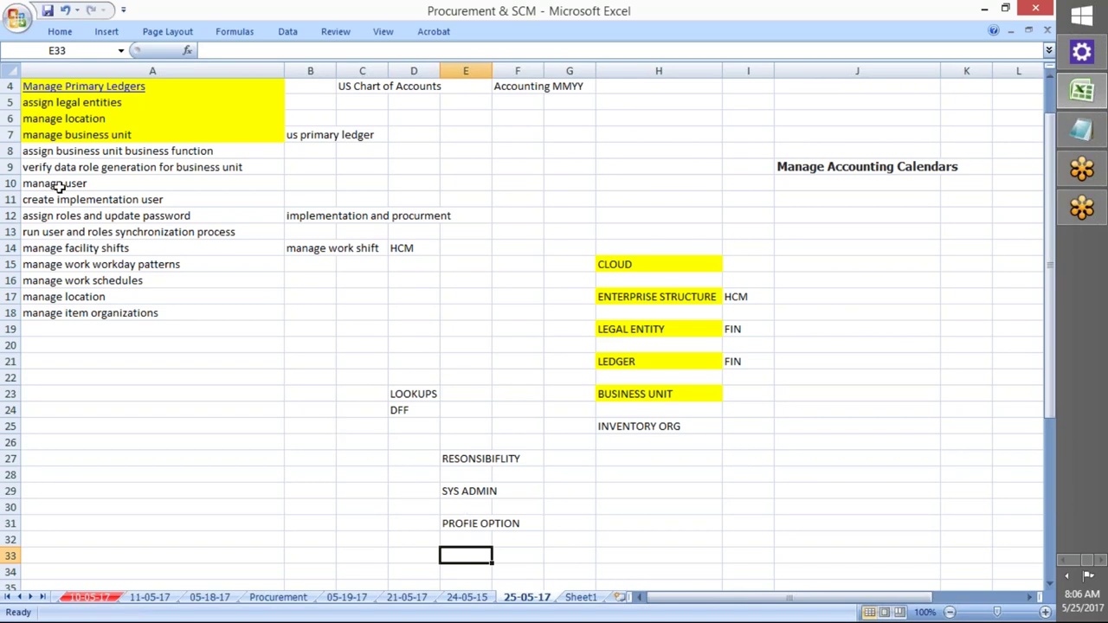
click(48, 154)
Search for and open the Assign Business Unit Business Function task.
key(ctrl+c)
key(alt+Tab)
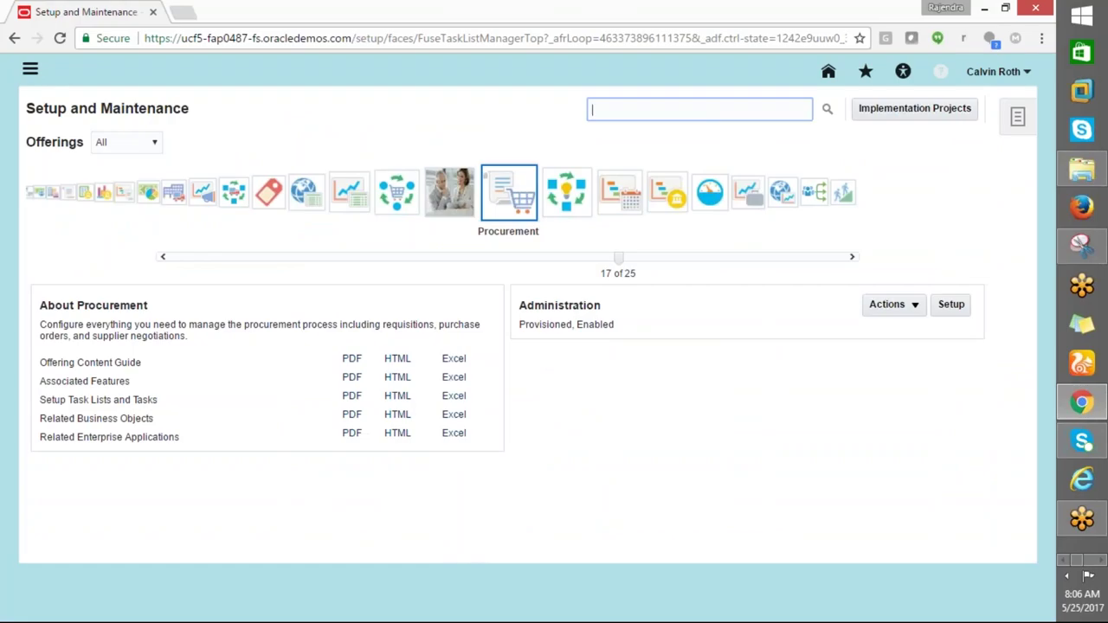
key(ctrl+v)
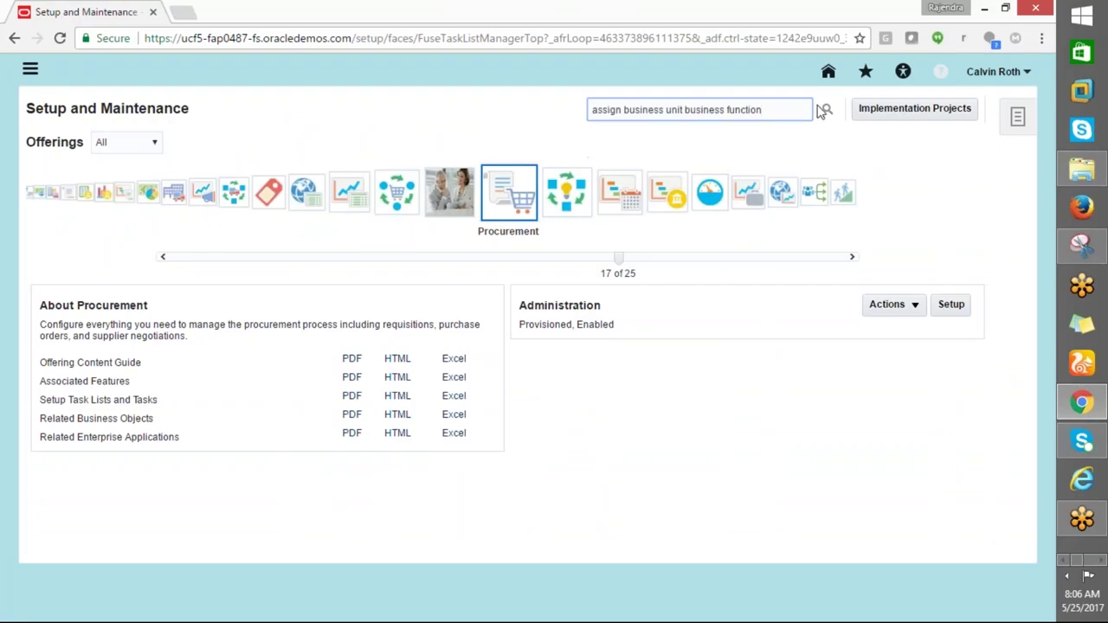
click(829, 111)
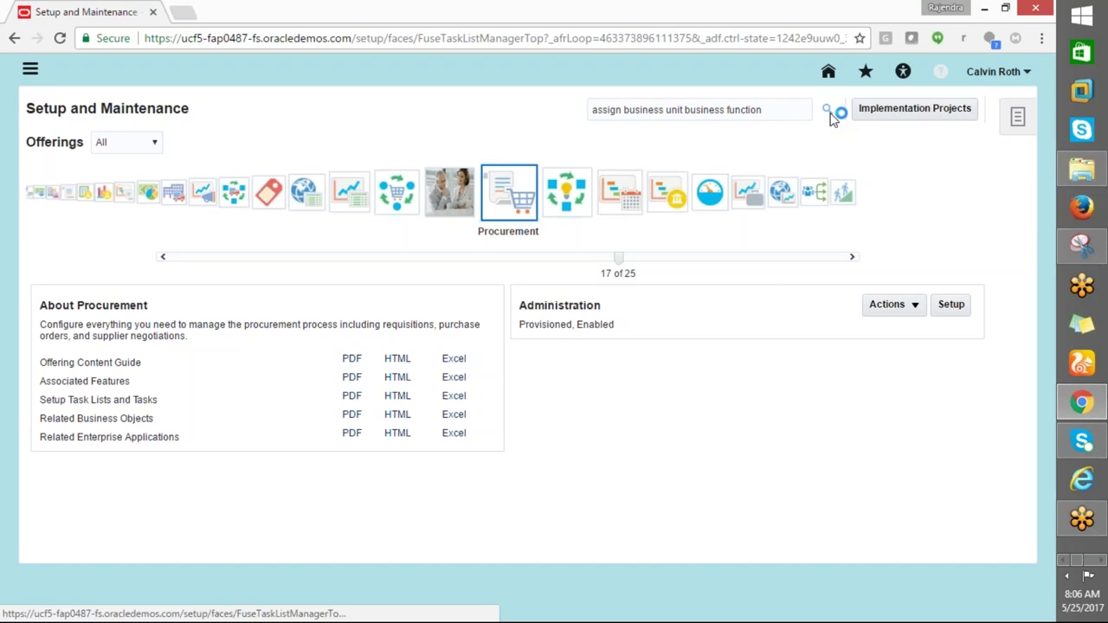
click(151, 208)
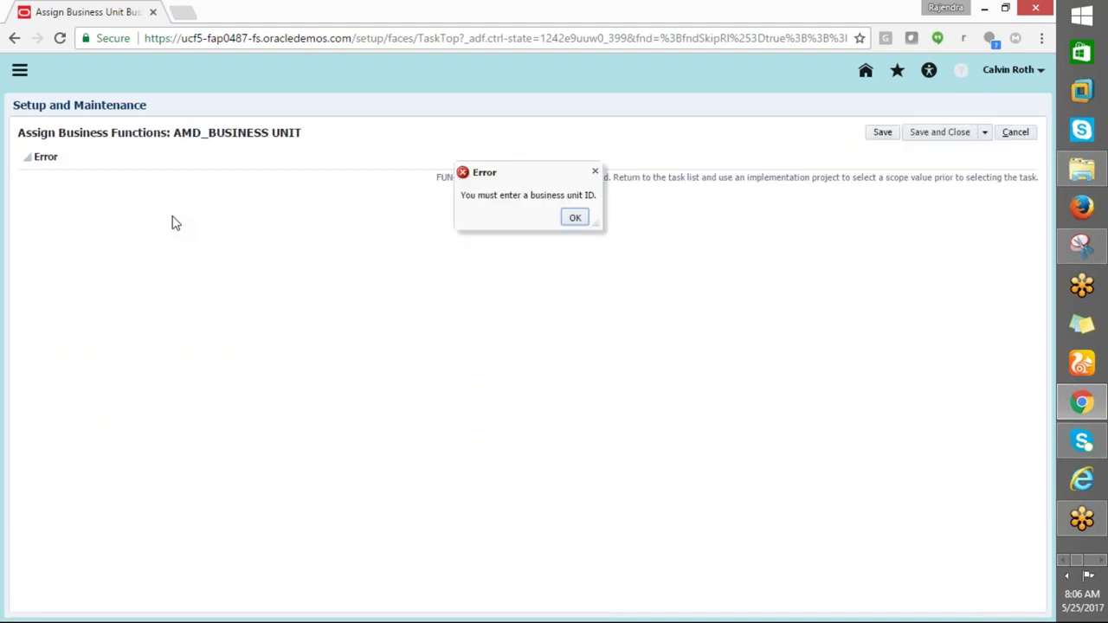
Dismiss the missing business unit error twice, cancel the task, and close the search.
click(575, 218)
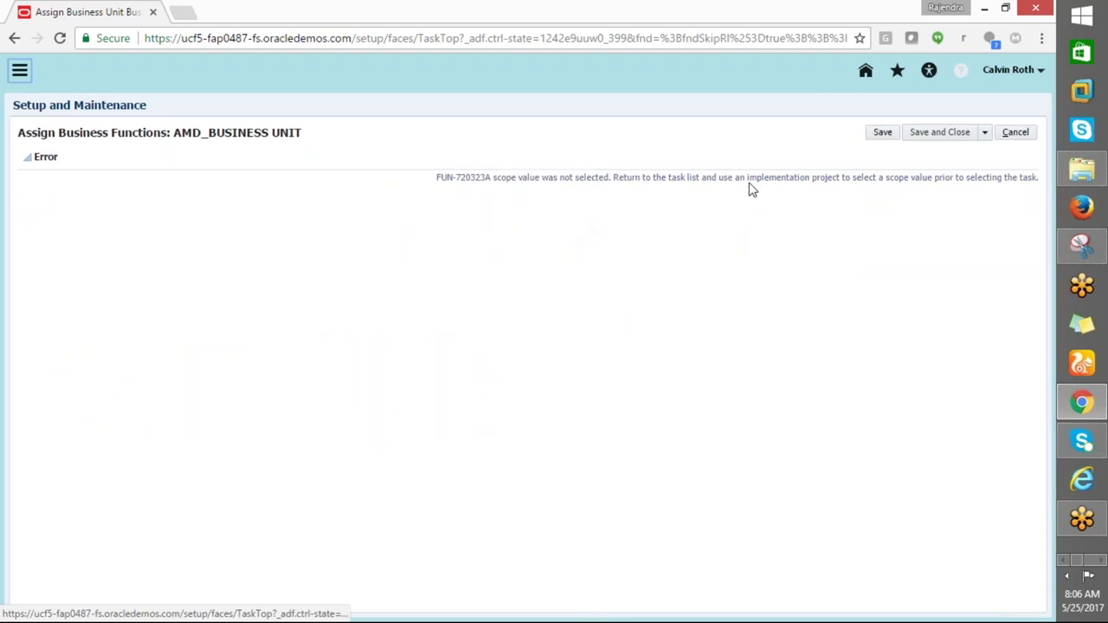
click(1015, 132)
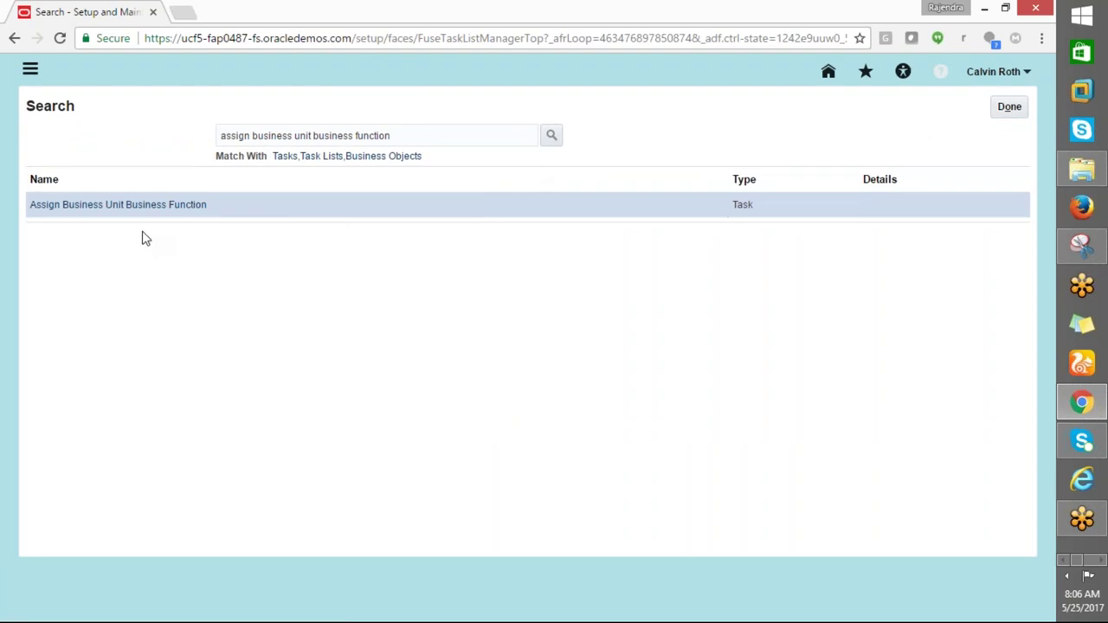
click(144, 212)
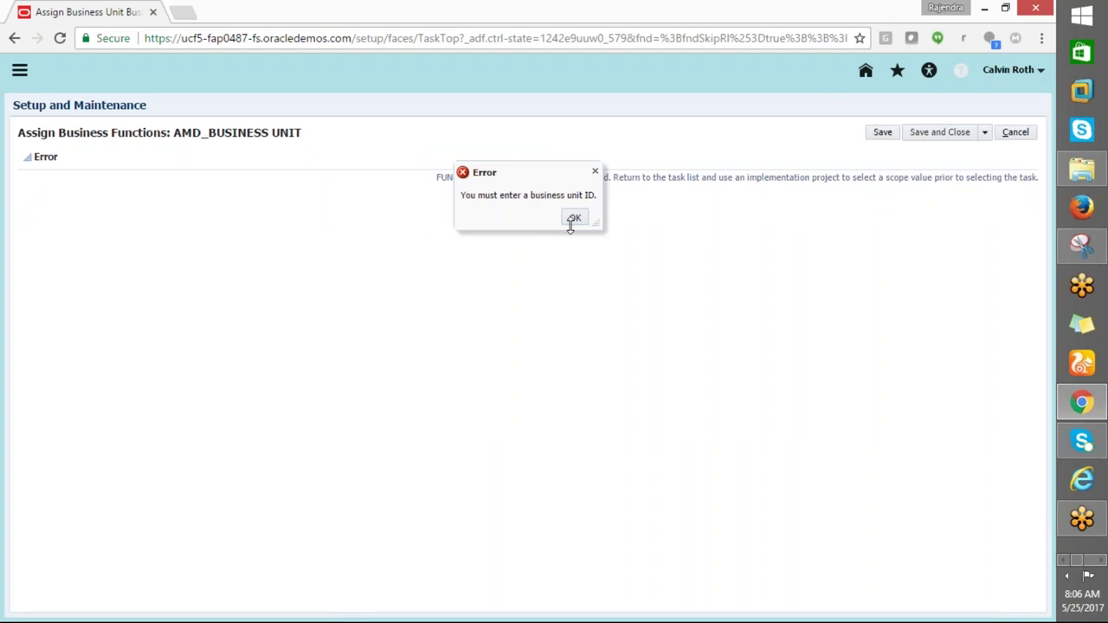
click(574, 222)
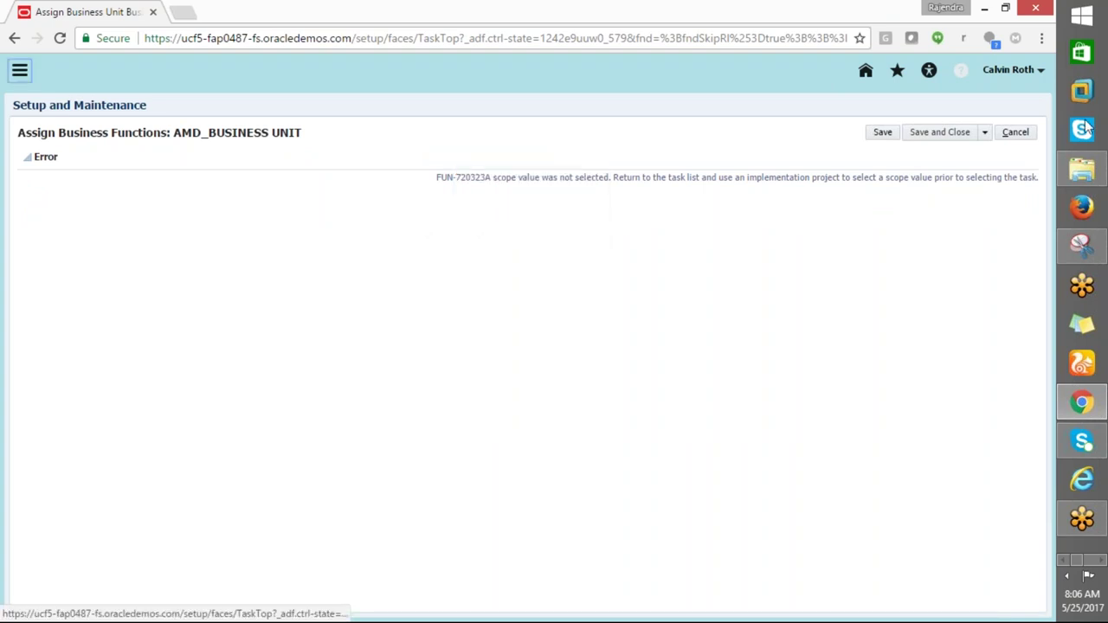
click(1016, 135)
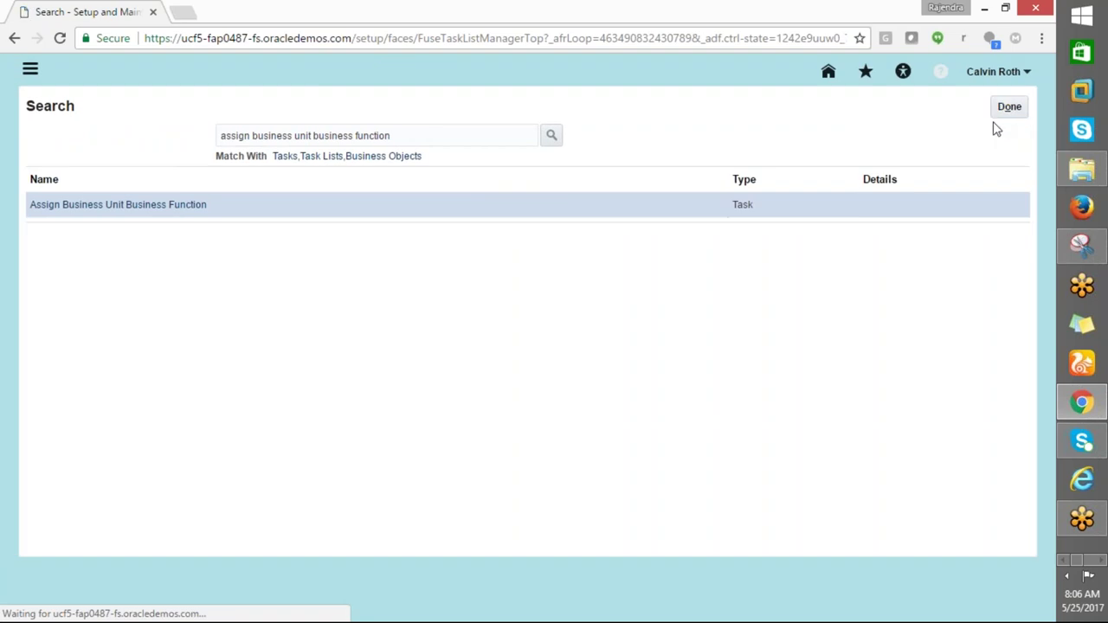
click(1010, 106)
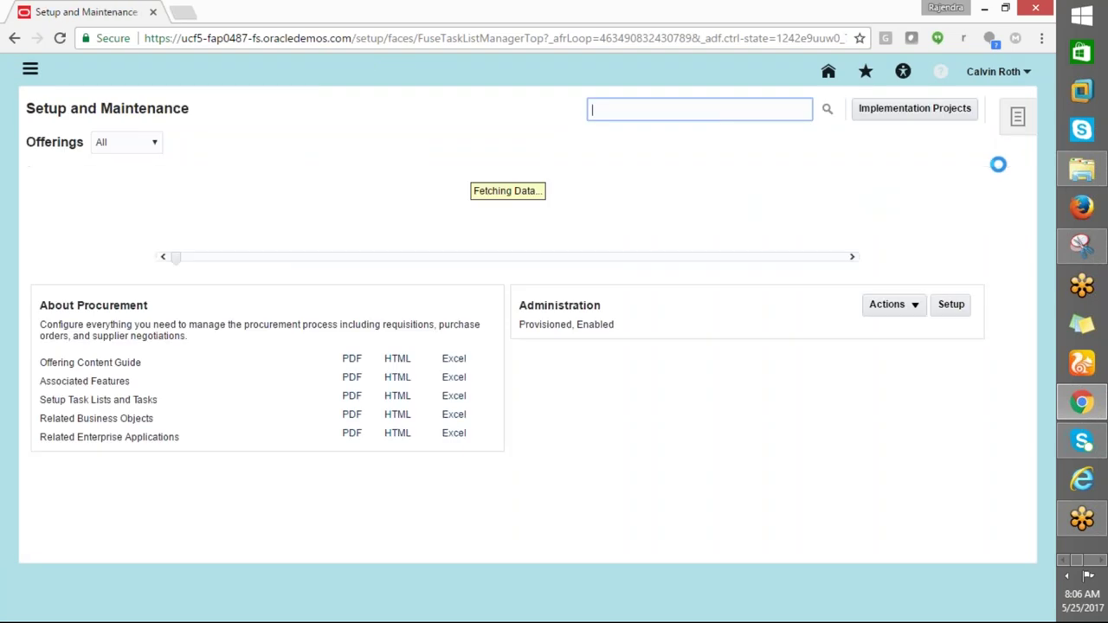
In Procurement setup, find the assign business unit business function task and choose its Scope.
click(952, 304)
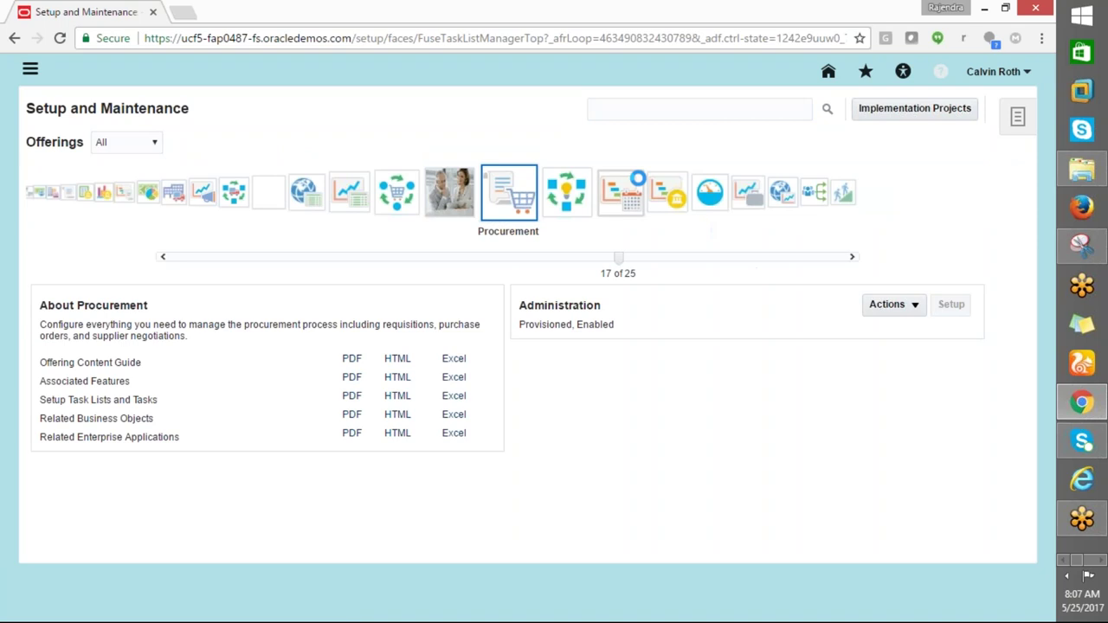
click(601, 140)
key(ctrl+v)
click(737, 141)
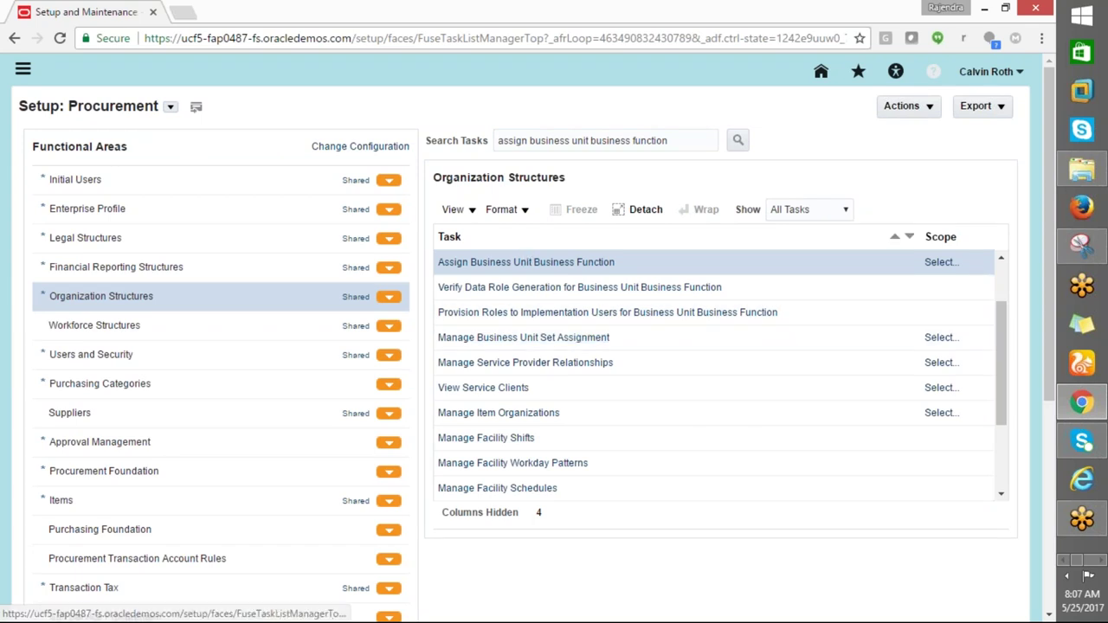
click(940, 264)
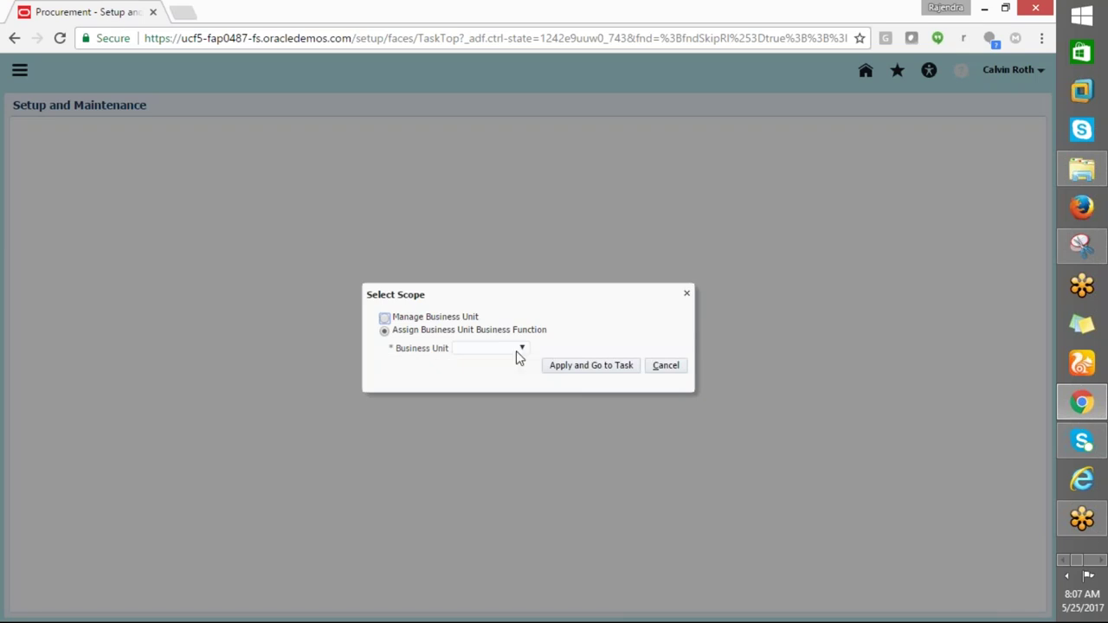
Scope the task to an existing business unit, pick AMD_BUSINESS UNIT, then cancel.
click(523, 349)
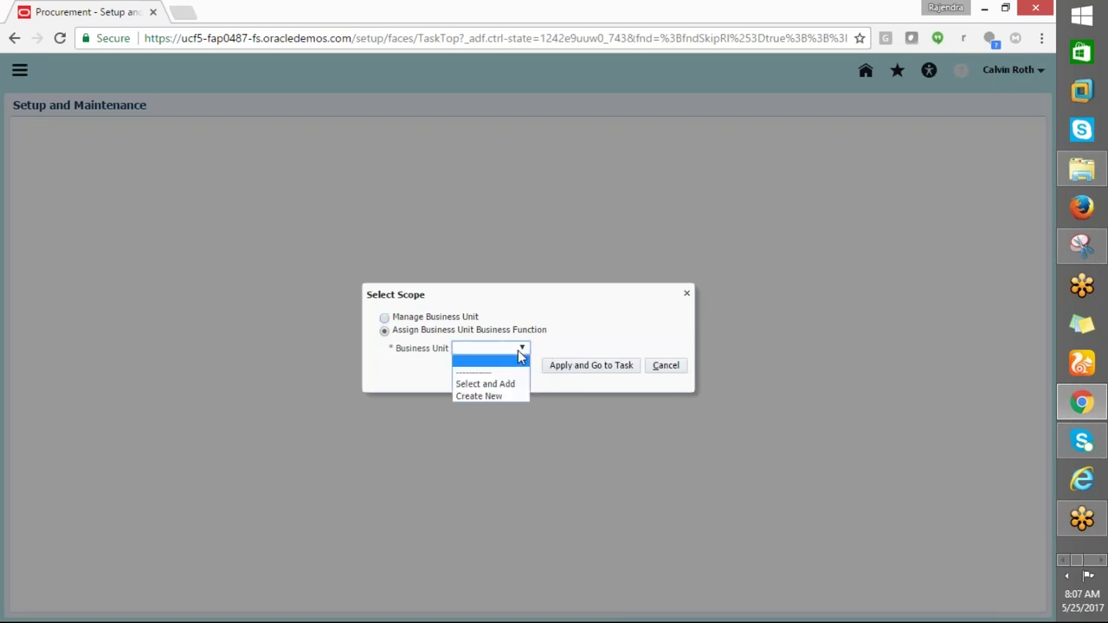
click(477, 386)
click(578, 368)
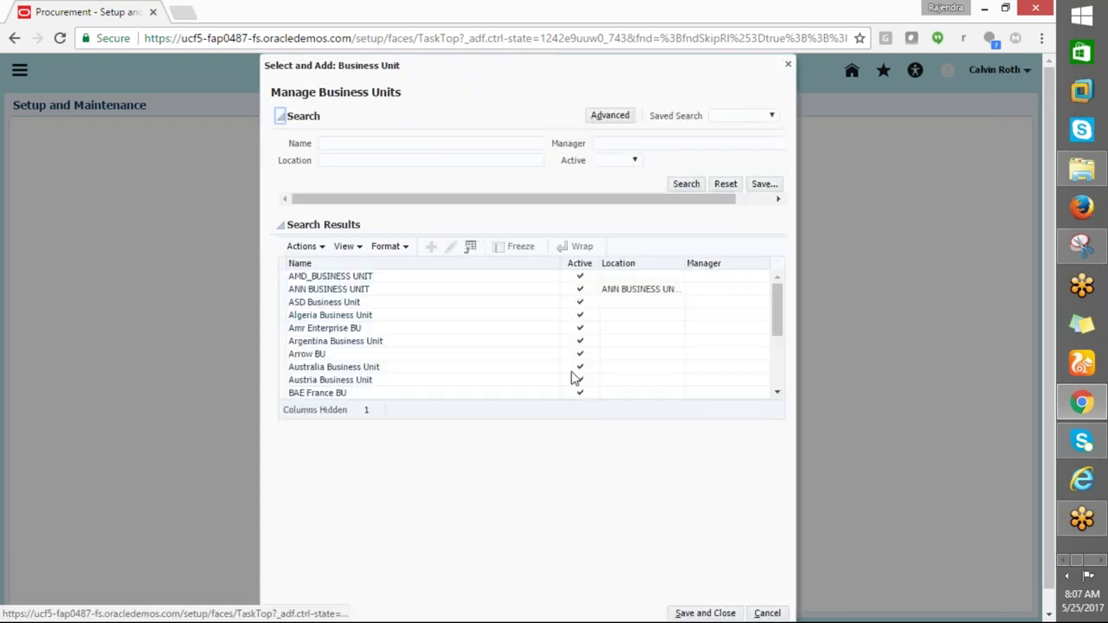
click(331, 276)
click(329, 290)
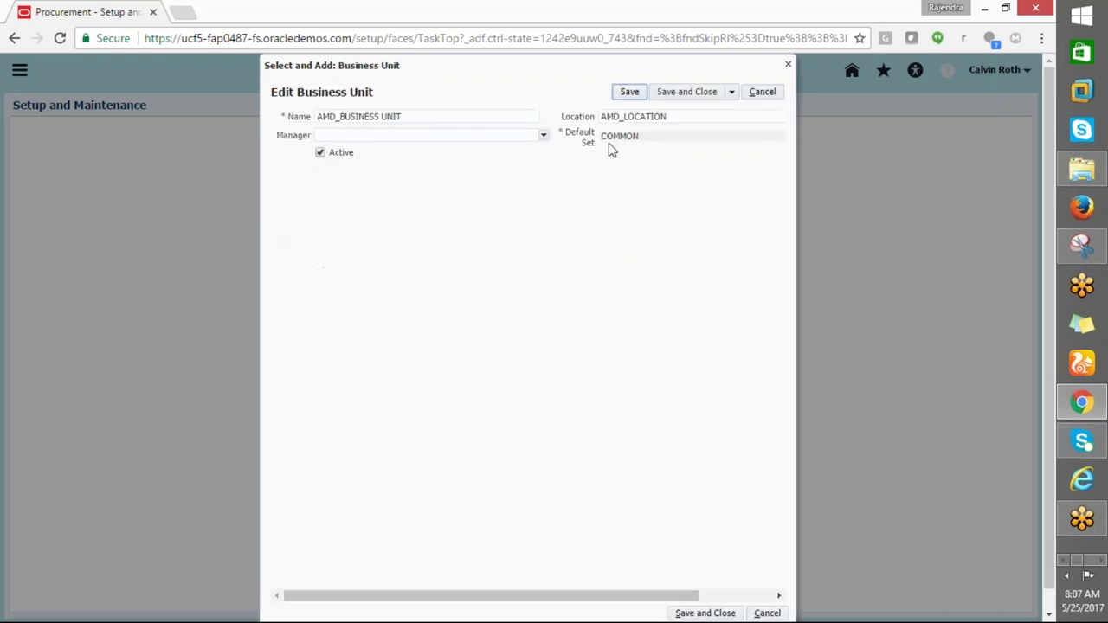
click(760, 91)
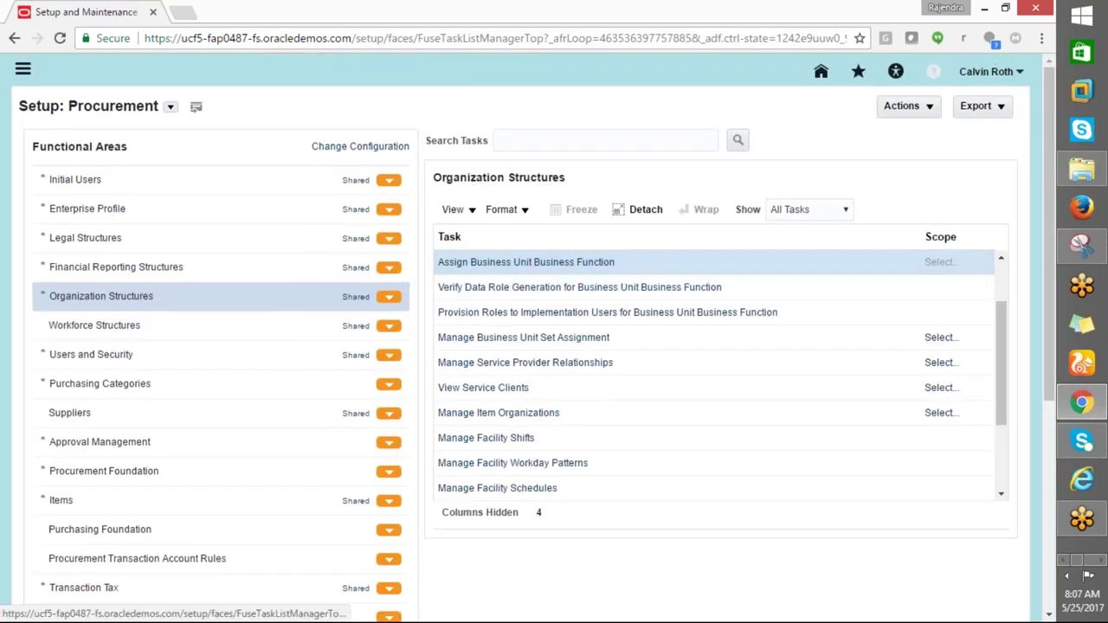
Scope again to an existing business unit, open AMD_BUSINESS UNIT, and save and close.
click(940, 261)
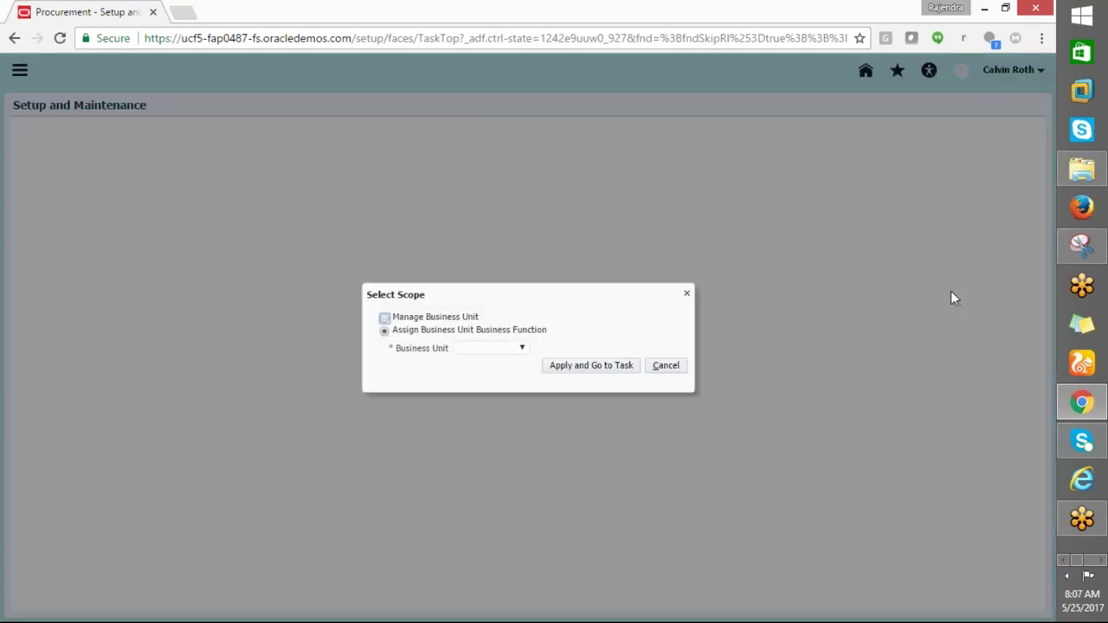
click(522, 348)
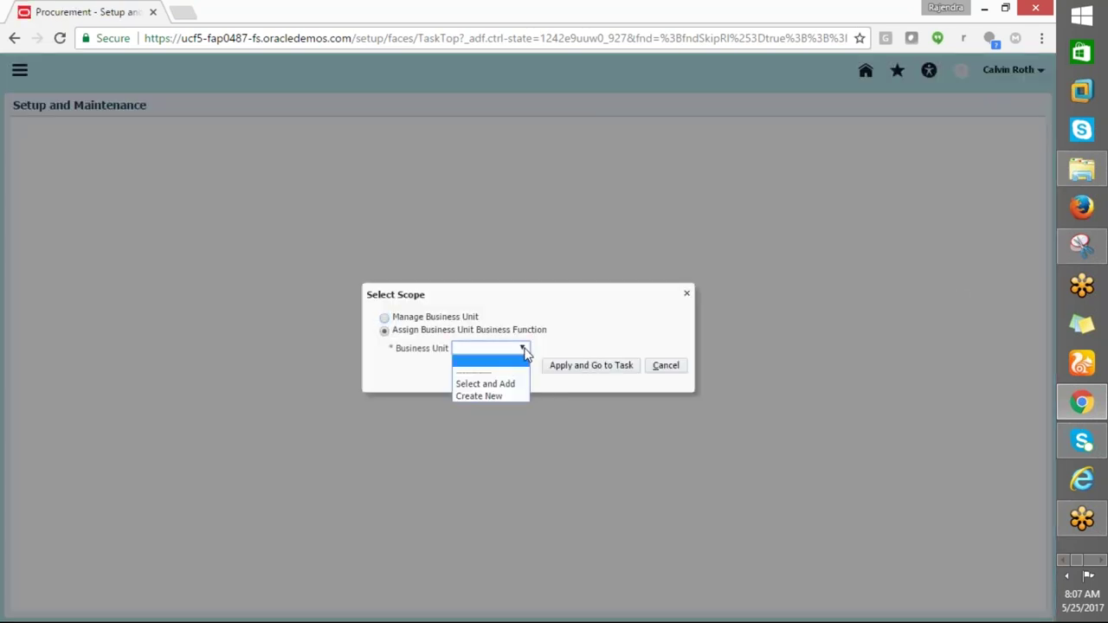
click(490, 384)
click(591, 370)
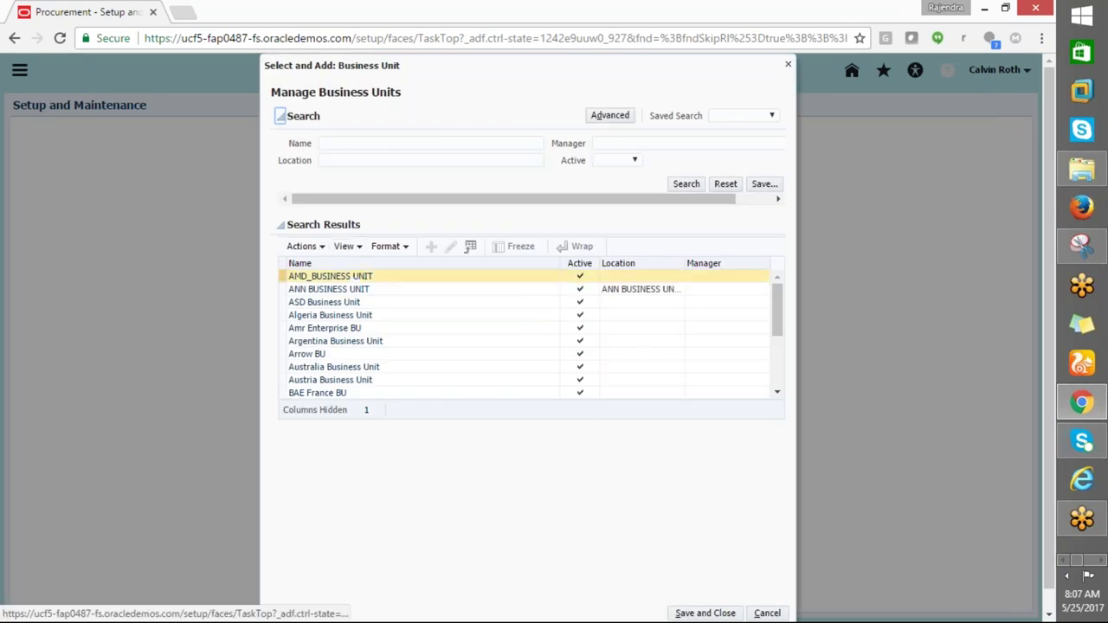
click(306, 276)
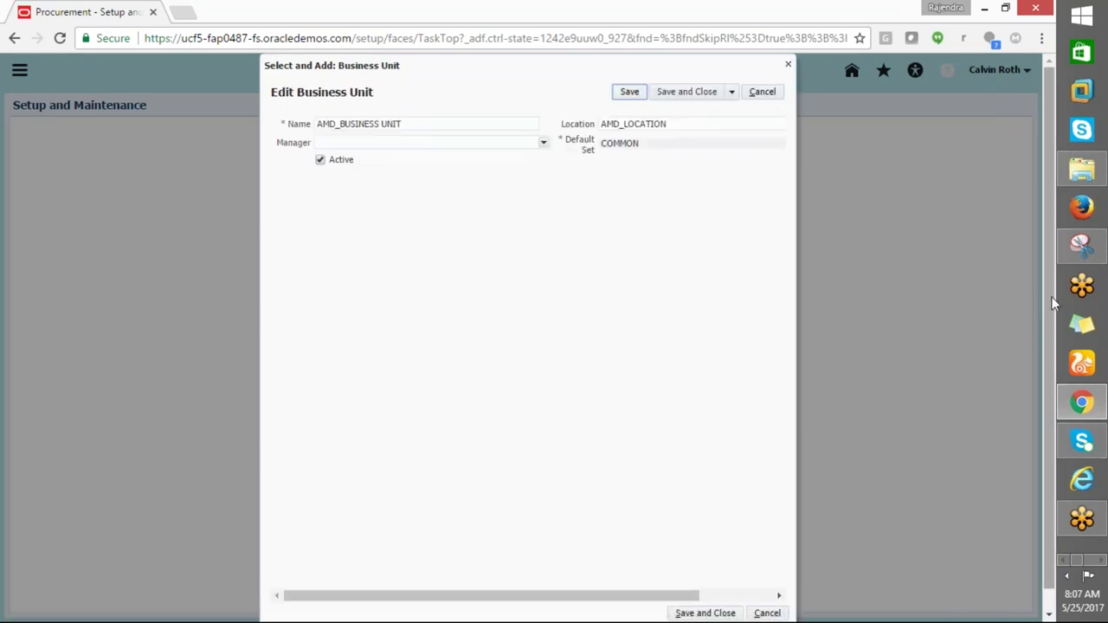
drag(1049, 297, 1046, 346)
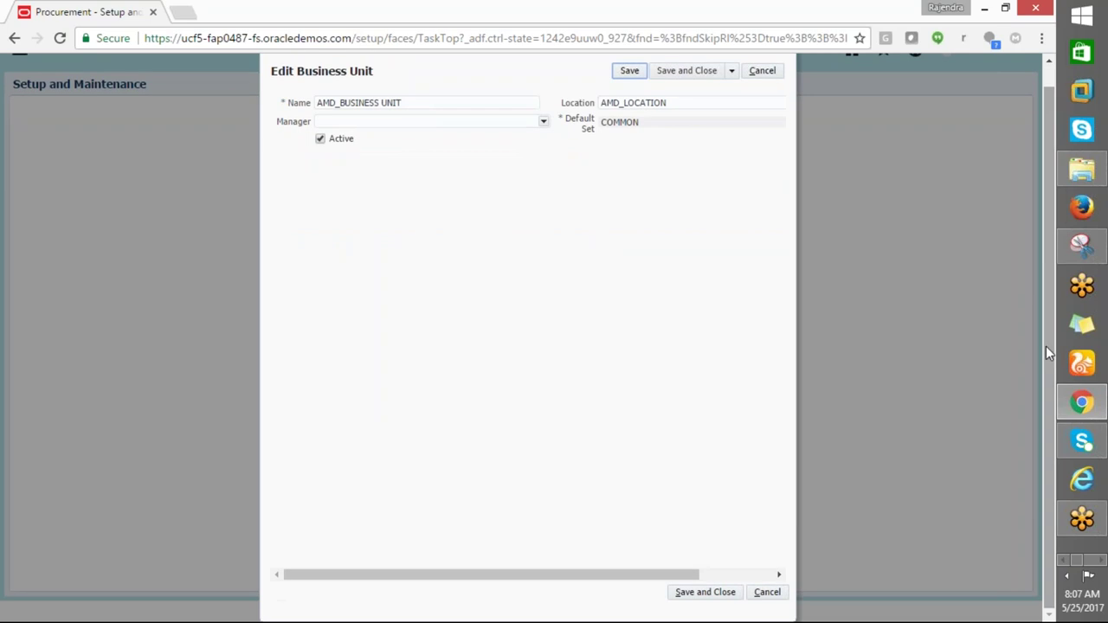
click(700, 594)
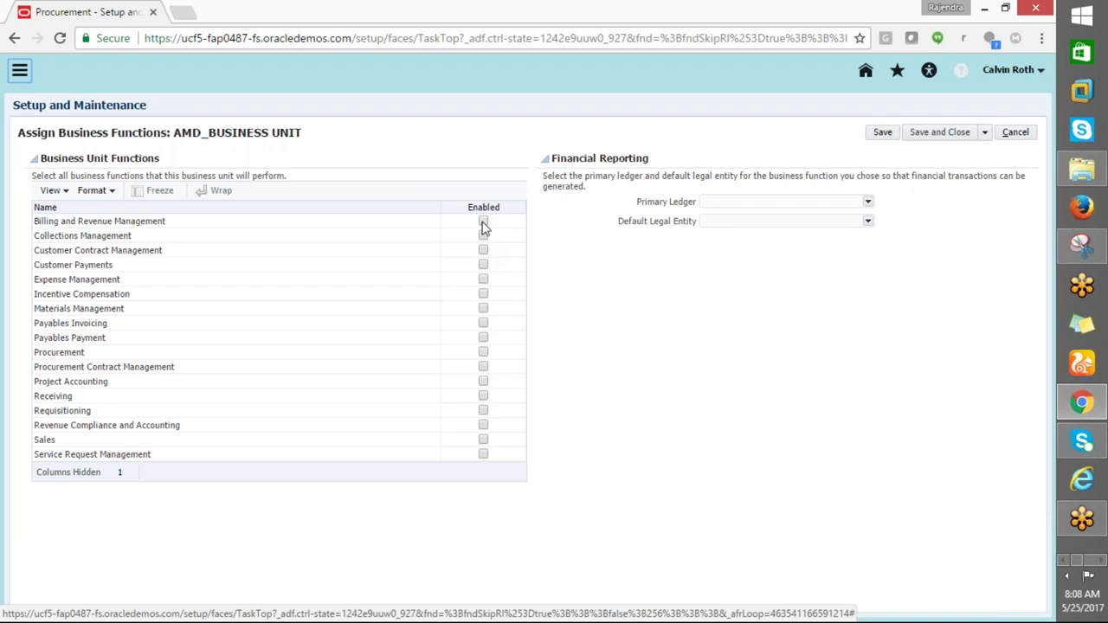
Enable twelve business functions, Billing and Revenue Management through Revenue Compliance, including Procurement and Receiving.
click(483, 225)
click(483, 236)
click(483, 250)
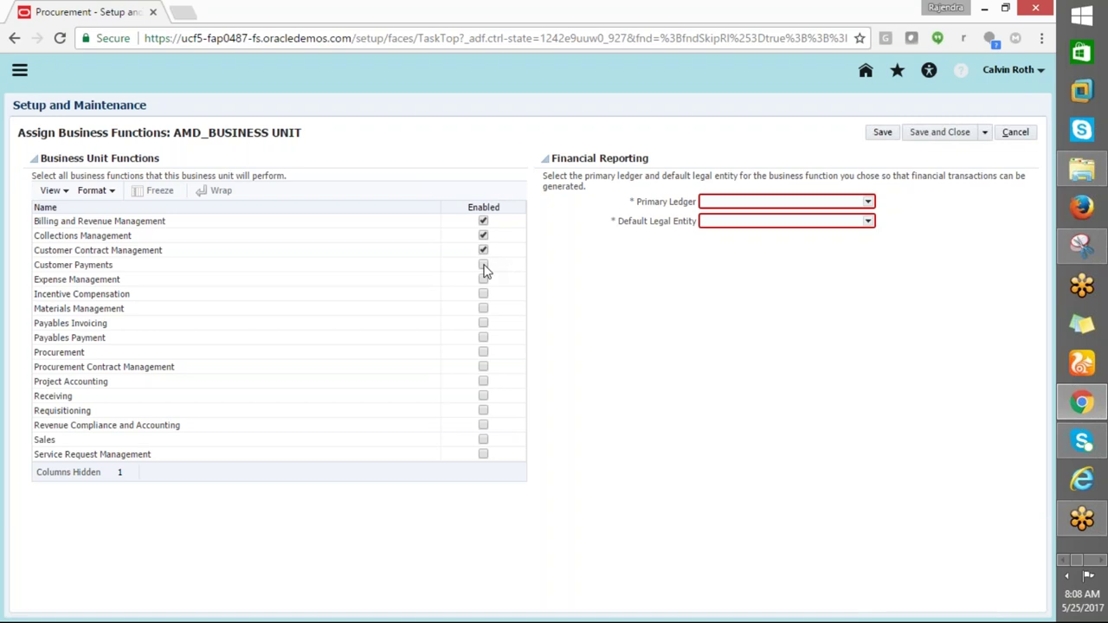
click(483, 267)
click(484, 280)
click(484, 309)
click(484, 325)
click(484, 339)
click(483, 353)
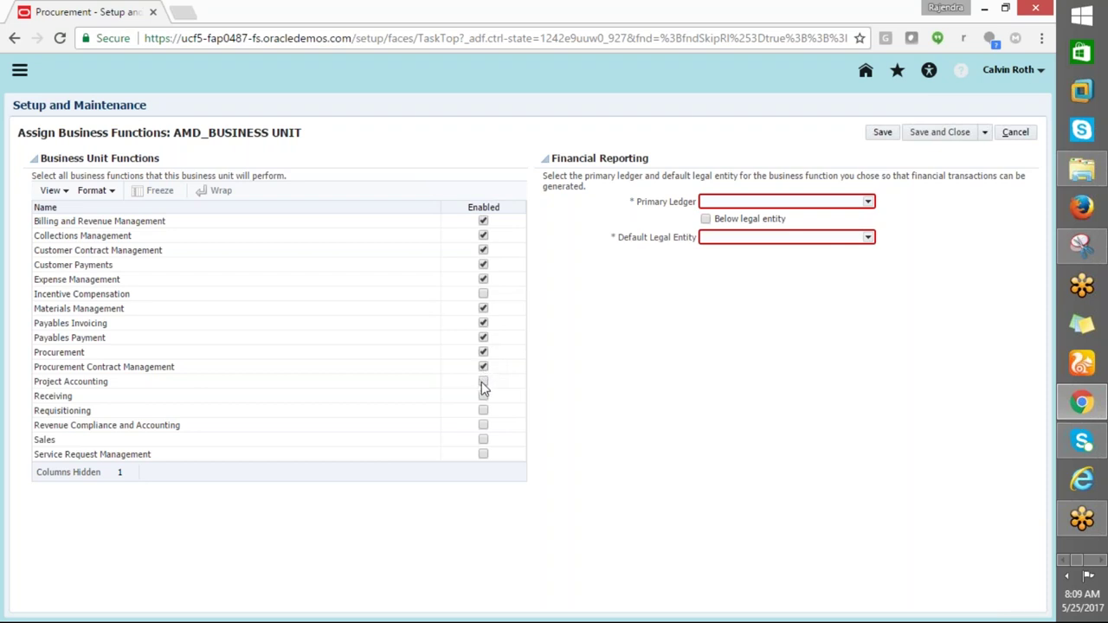
click(483, 397)
click(483, 411)
click(483, 426)
Enter US PRIMARY as the primary ledger, then trim the entry.
click(758, 203)
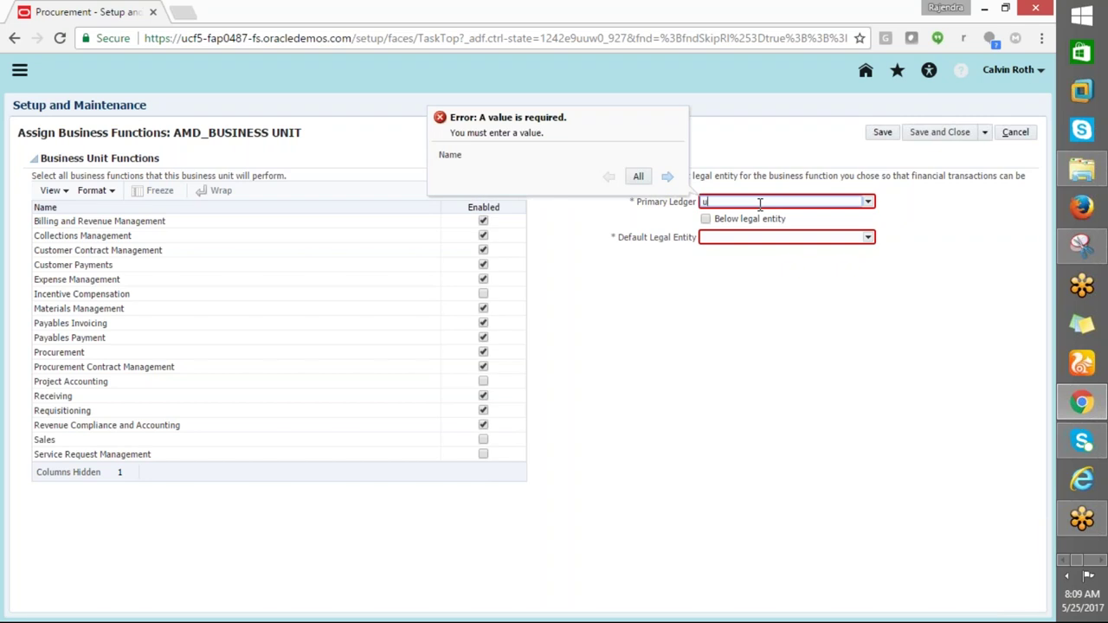
text(US PRIMARY)
key(Tab)
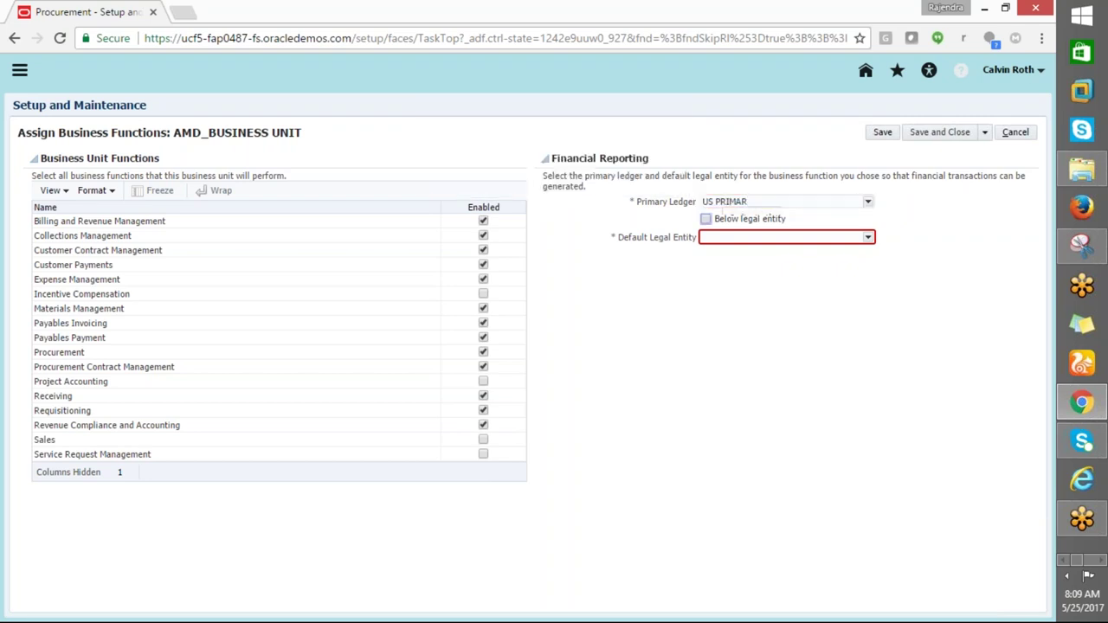
click(750, 202)
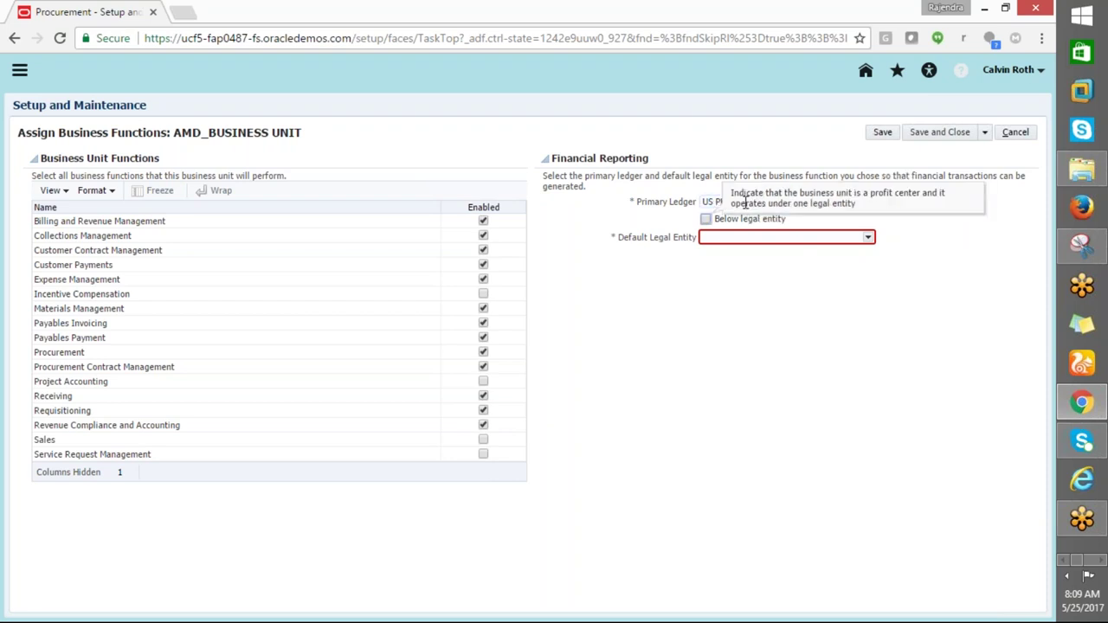
click(746, 202)
key(BackSpace)
key(BackSpace)
key(BackSpace)
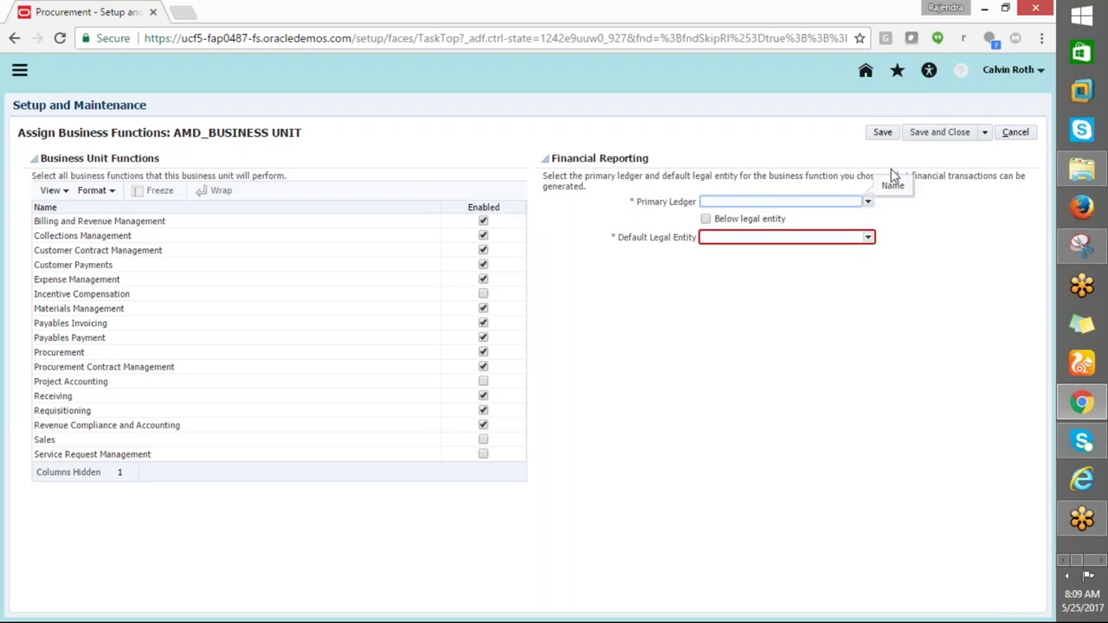
click(868, 201)
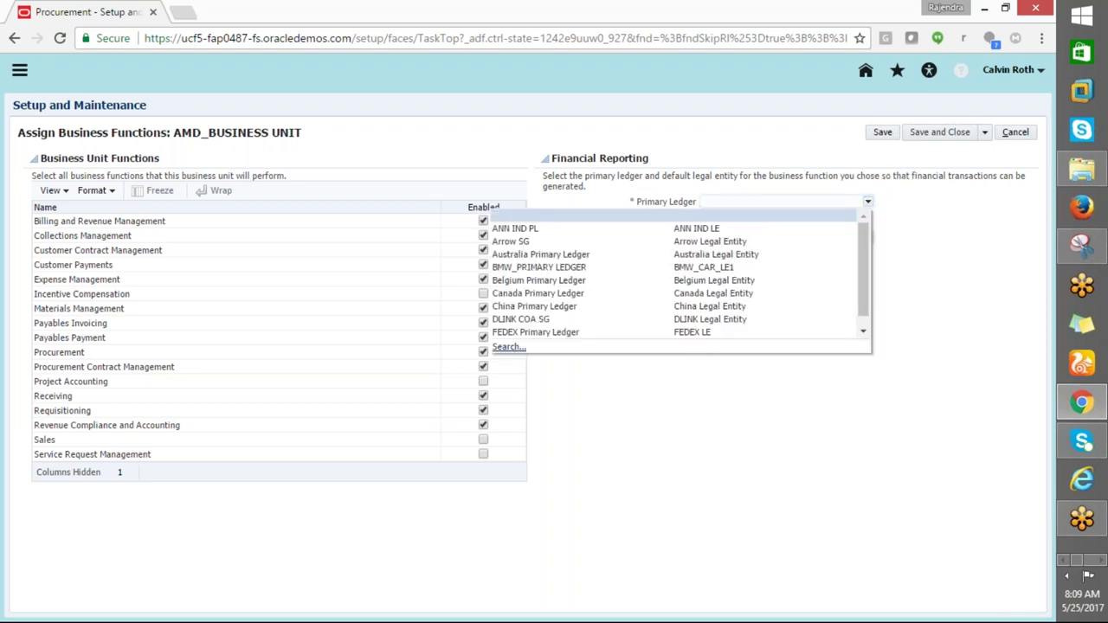
Search ledgers for US%PRIMAR% and select US Primary Ledger as the primary ledger.
click(509, 347)
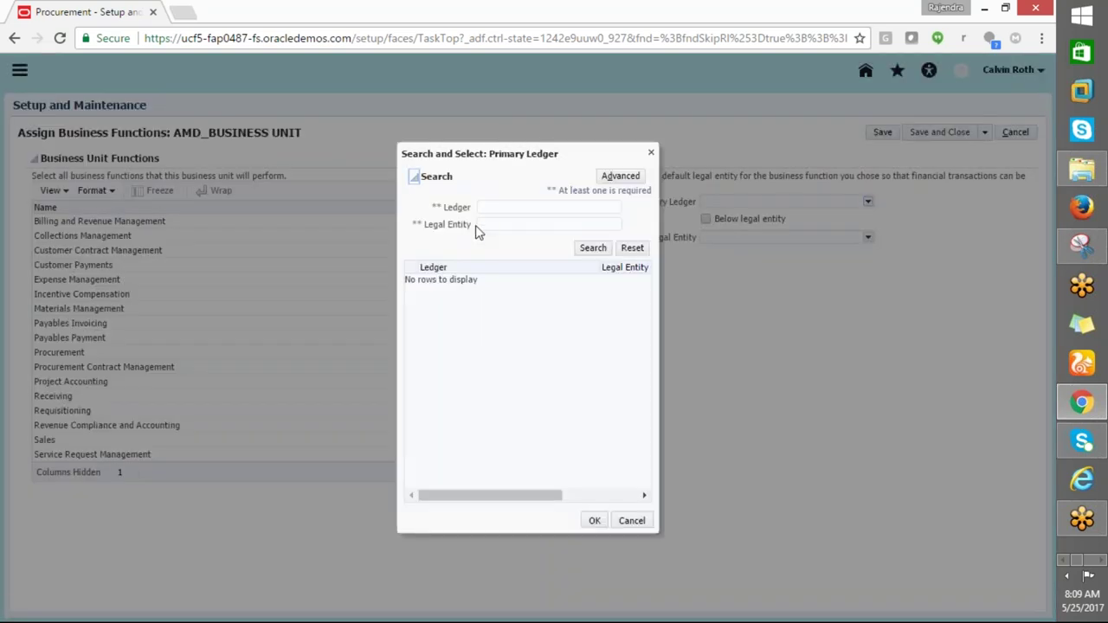
click(482, 208)
text(US%PRIMAR)
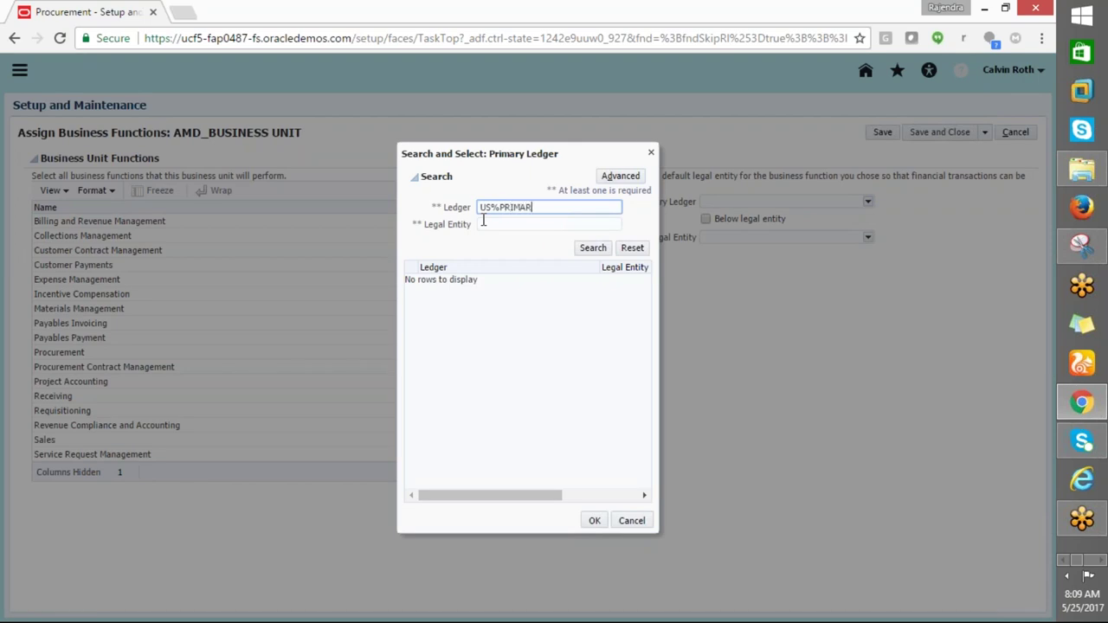
text(%)
click(588, 247)
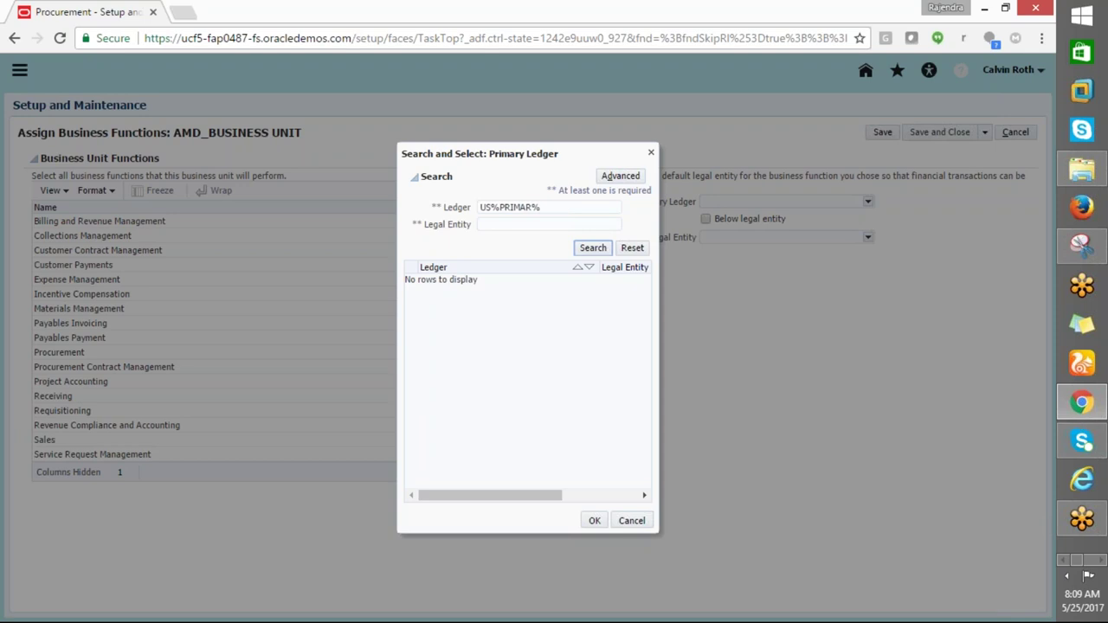
click(465, 285)
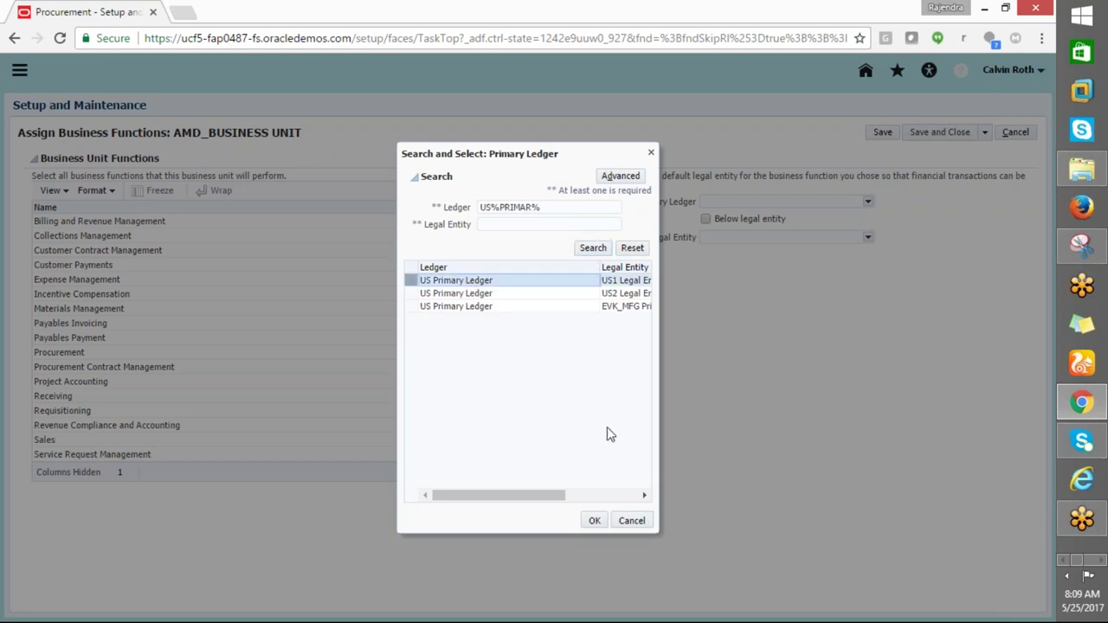
click(595, 520)
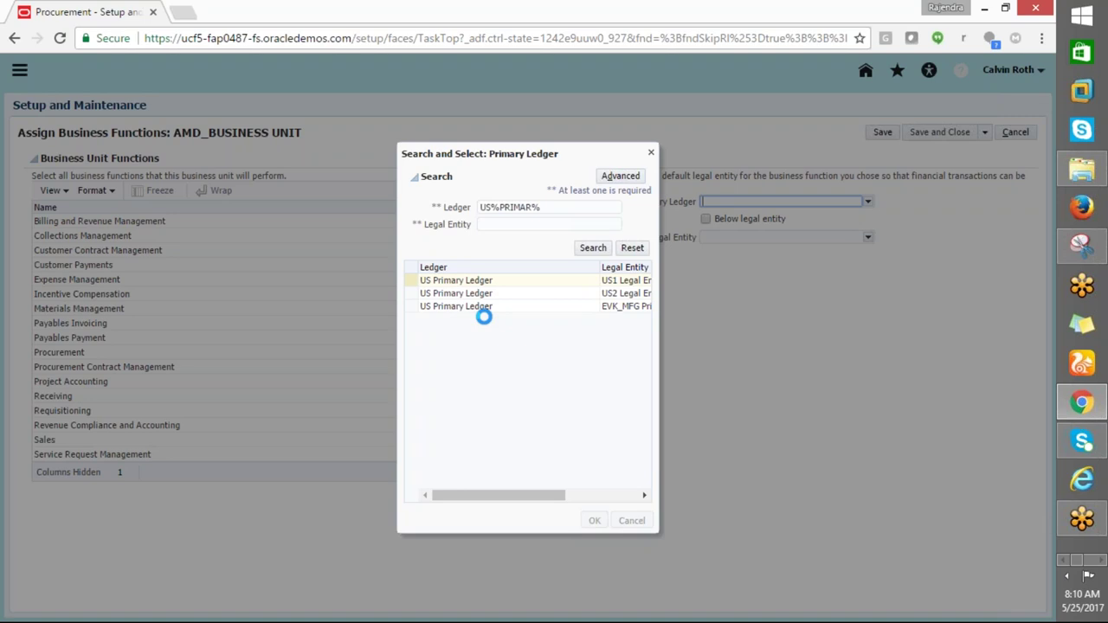
key(alt+Tab)
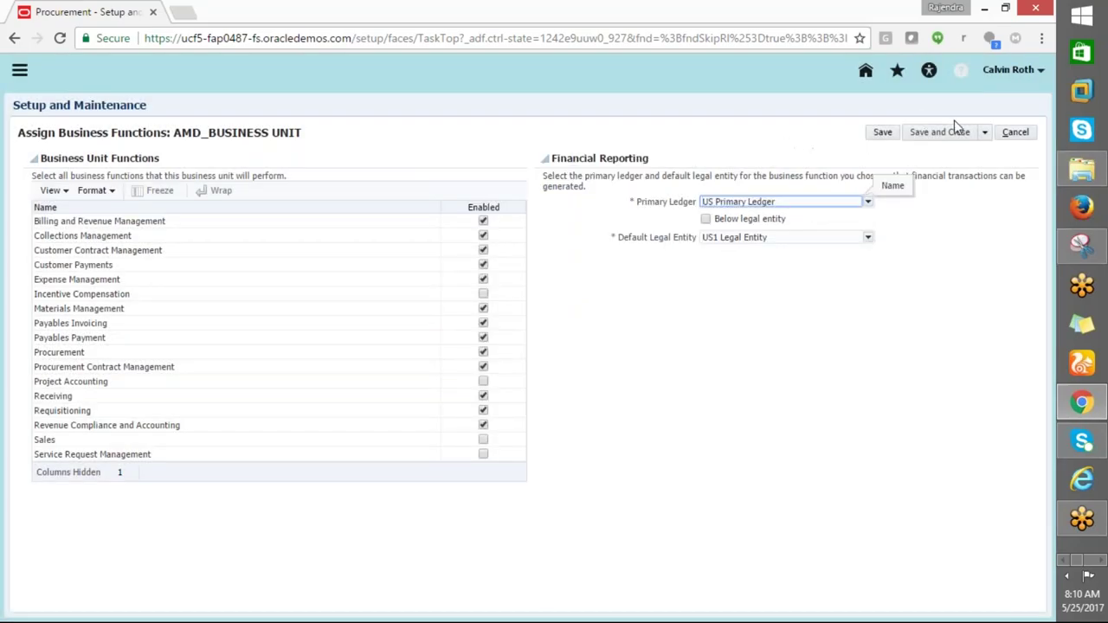
Save the function assignments, fill A8 yellow, and copy the verify data role generation step from A9.
click(943, 132)
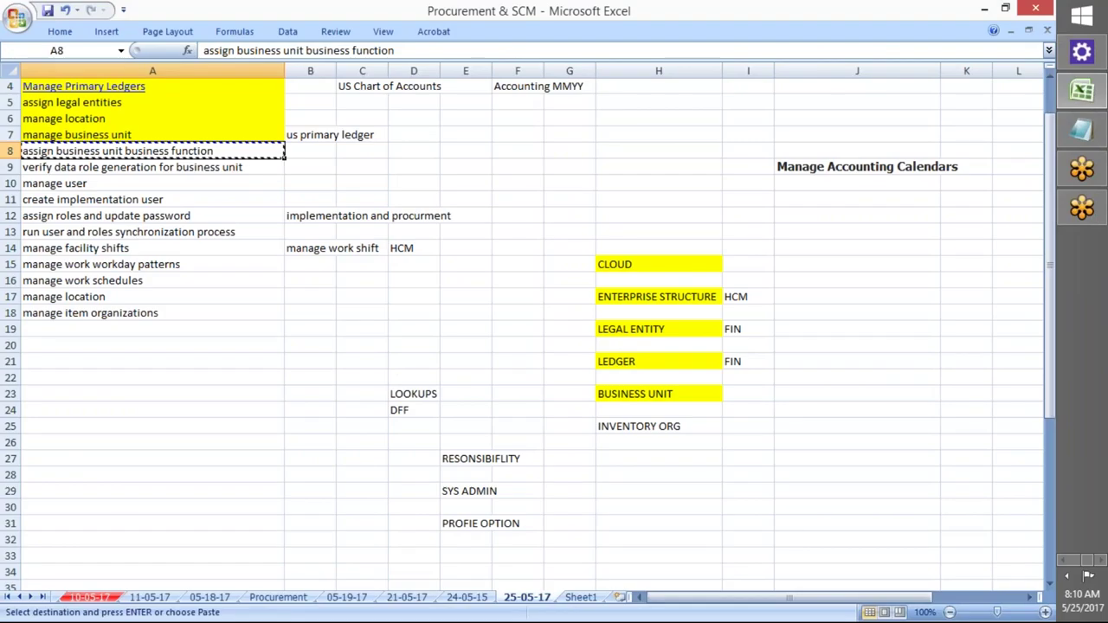
click(57, 35)
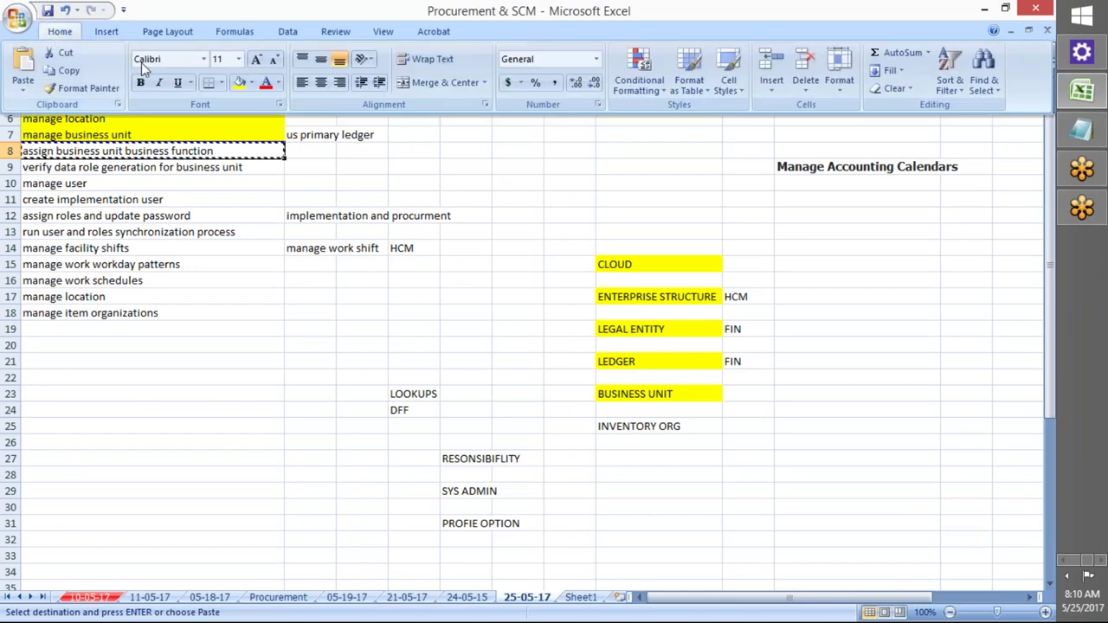
key(Escape)
click(156, 165)
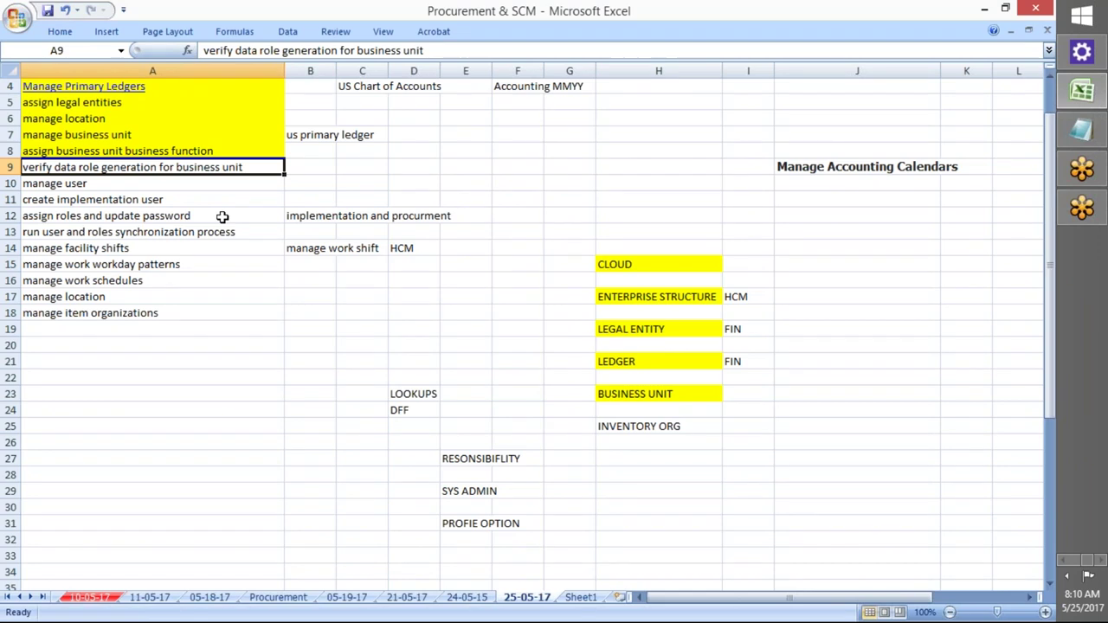
key(ctrl+c)
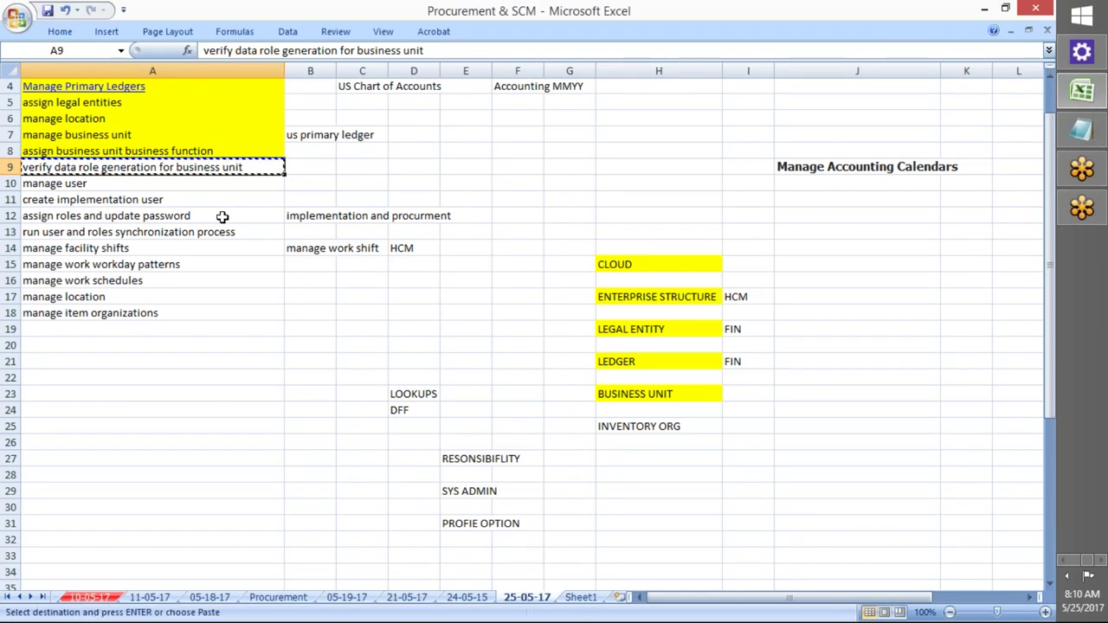
key(alt+Tab)
Search the offering's tasks for the pasted step name and dismiss the no-results message.
drag(426, 142, 444, 158)
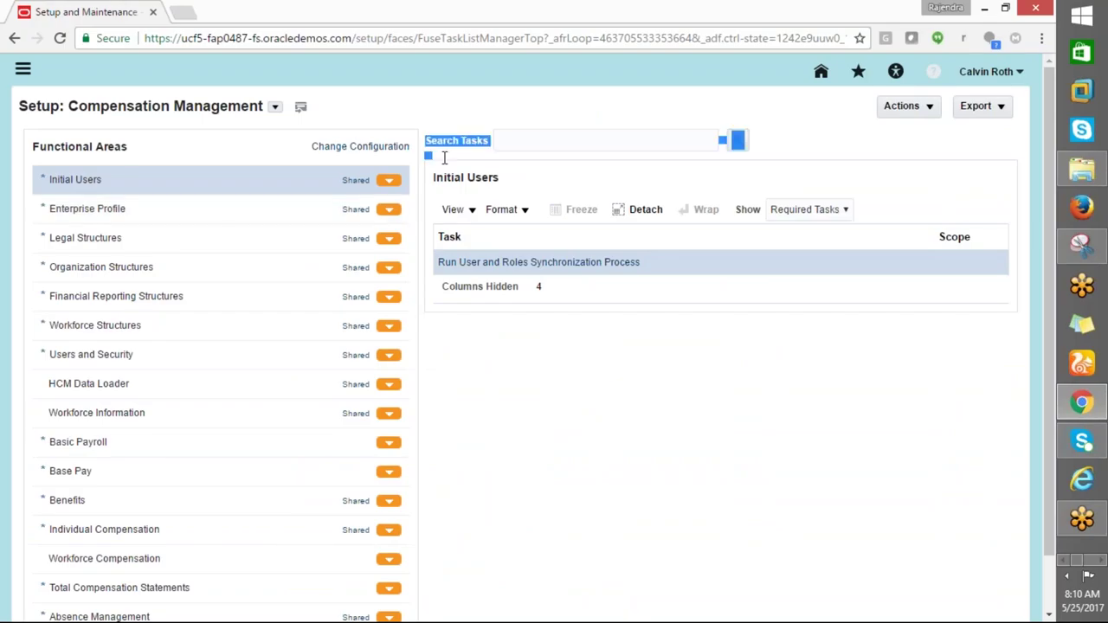
click(510, 141)
key(ctrl+v)
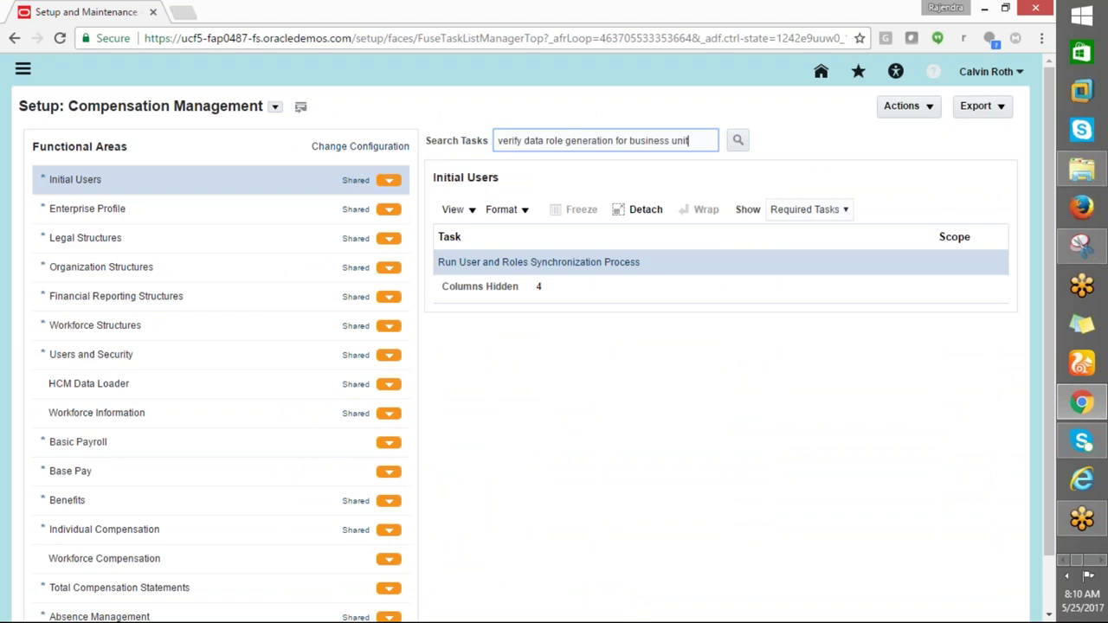
click(737, 140)
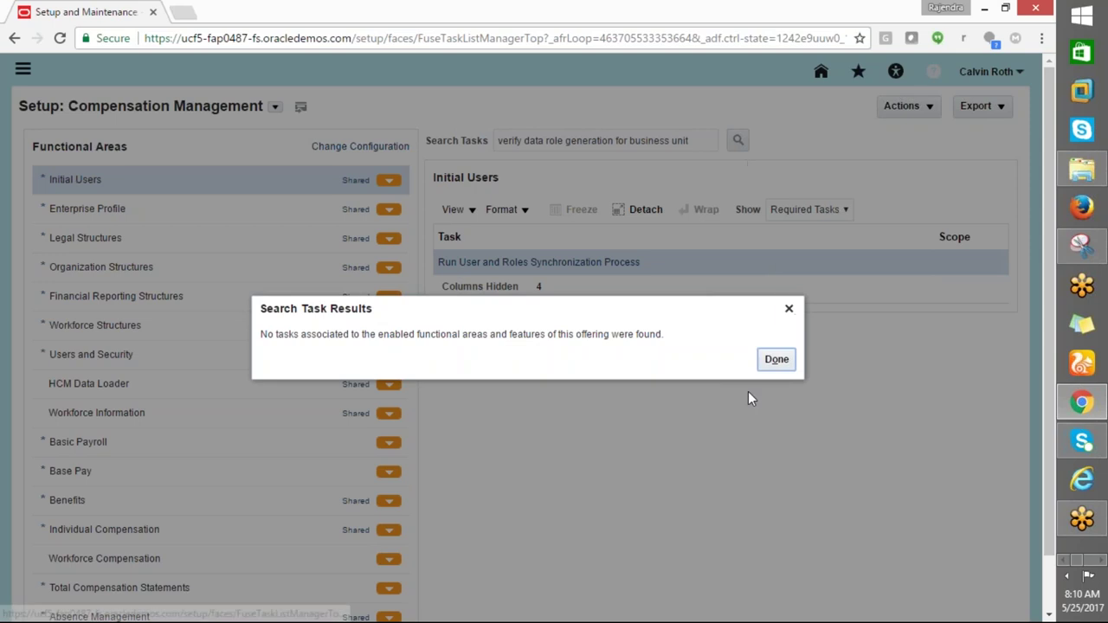
click(777, 360)
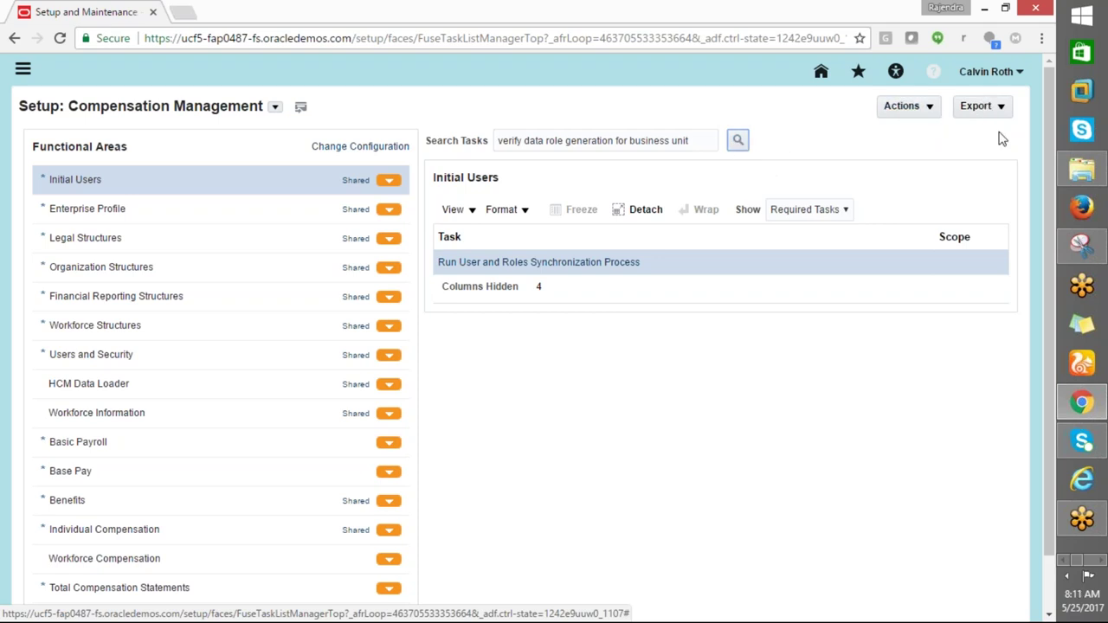
Search all Setup and Maintenance tasks for Verify Data Role Generation for Business Unit.
click(1020, 79)
click(841, 243)
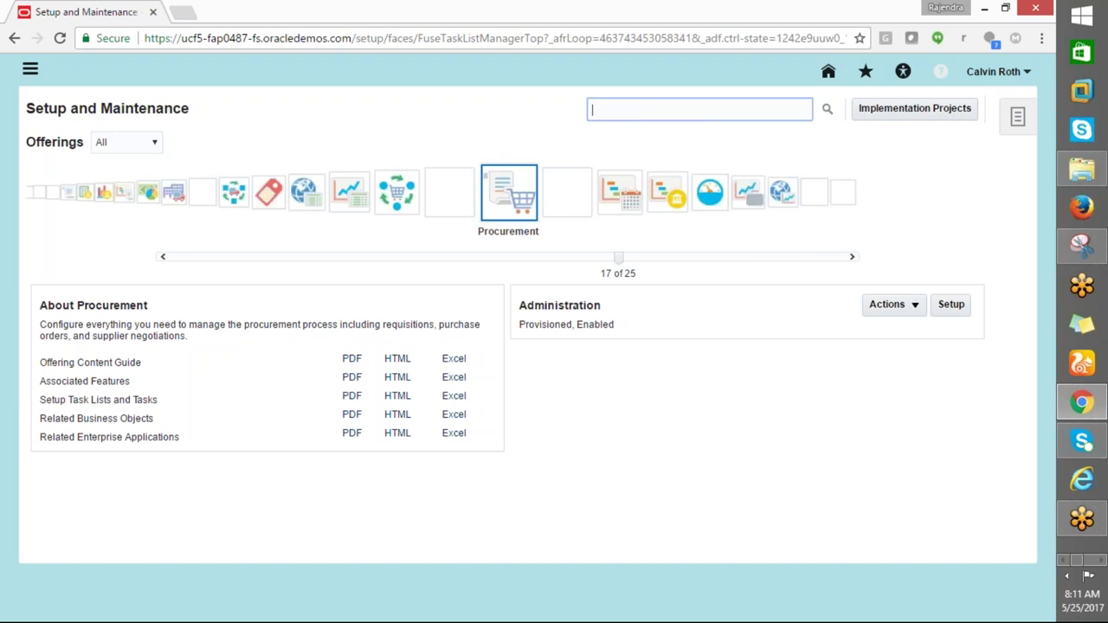
key(ctrl+v)
click(826, 109)
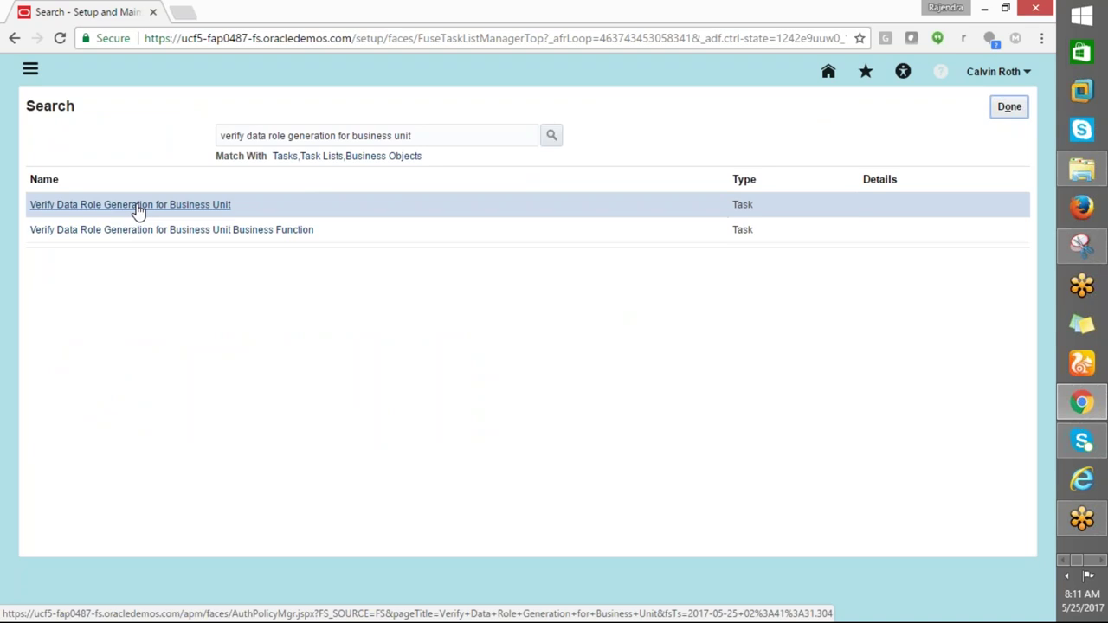
Open the Verify Data Role Generation task and search Role Templates matching %Proc%.
click(138, 211)
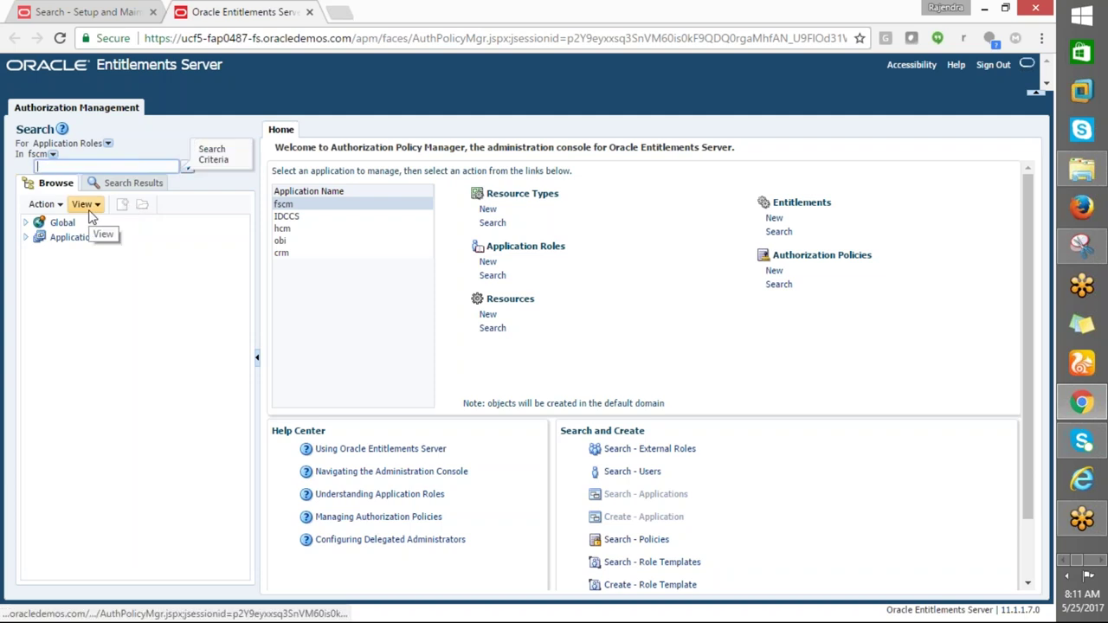
text(%p)
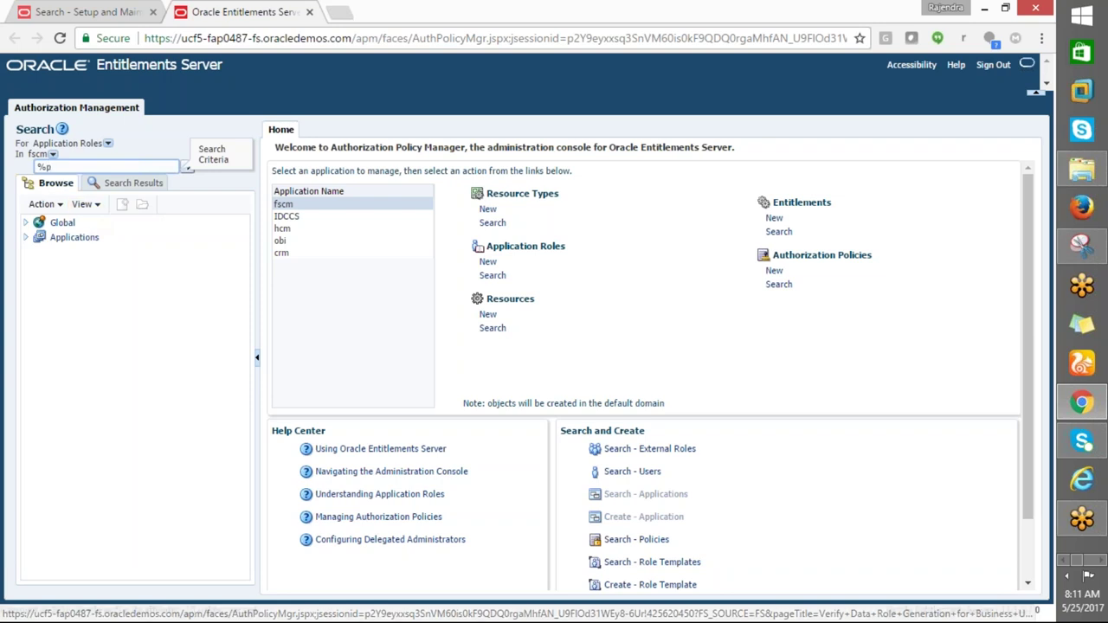
click(108, 143)
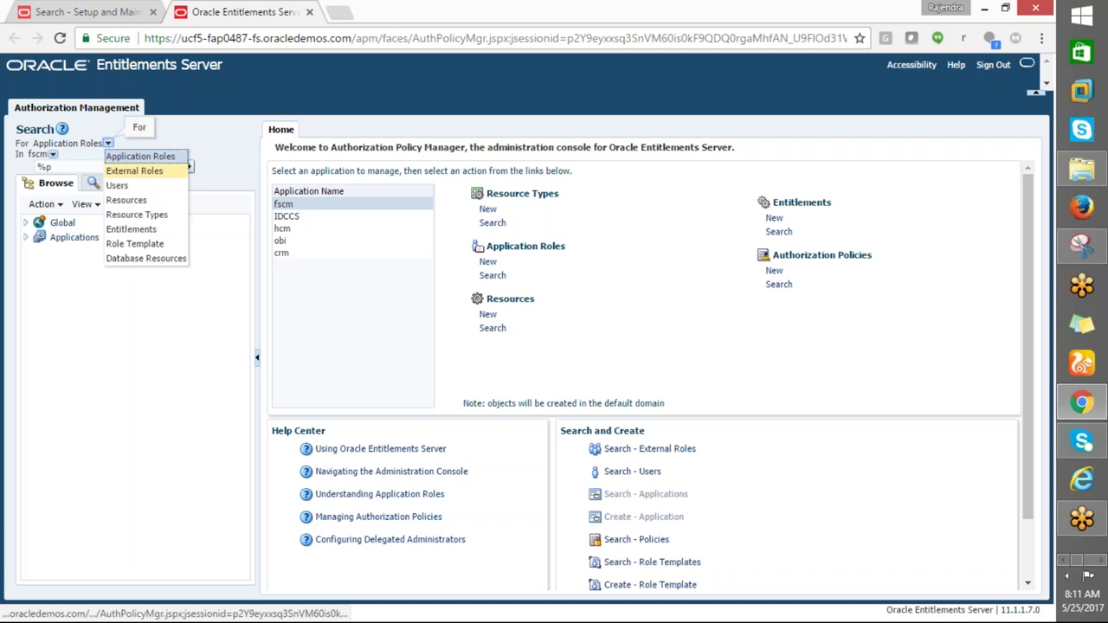
click(119, 245)
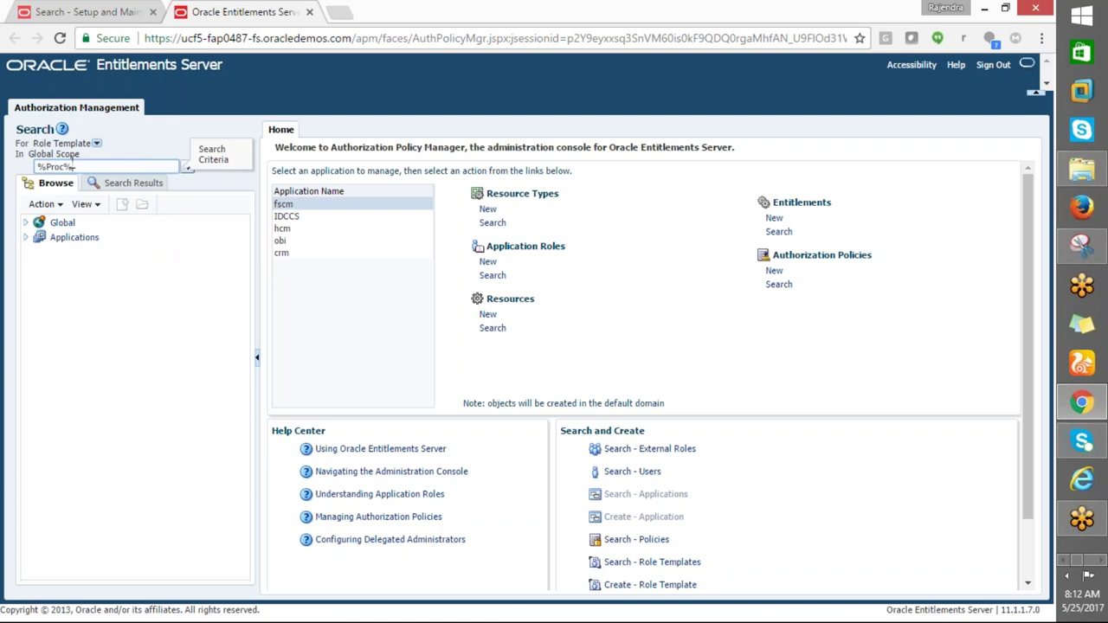
click(187, 167)
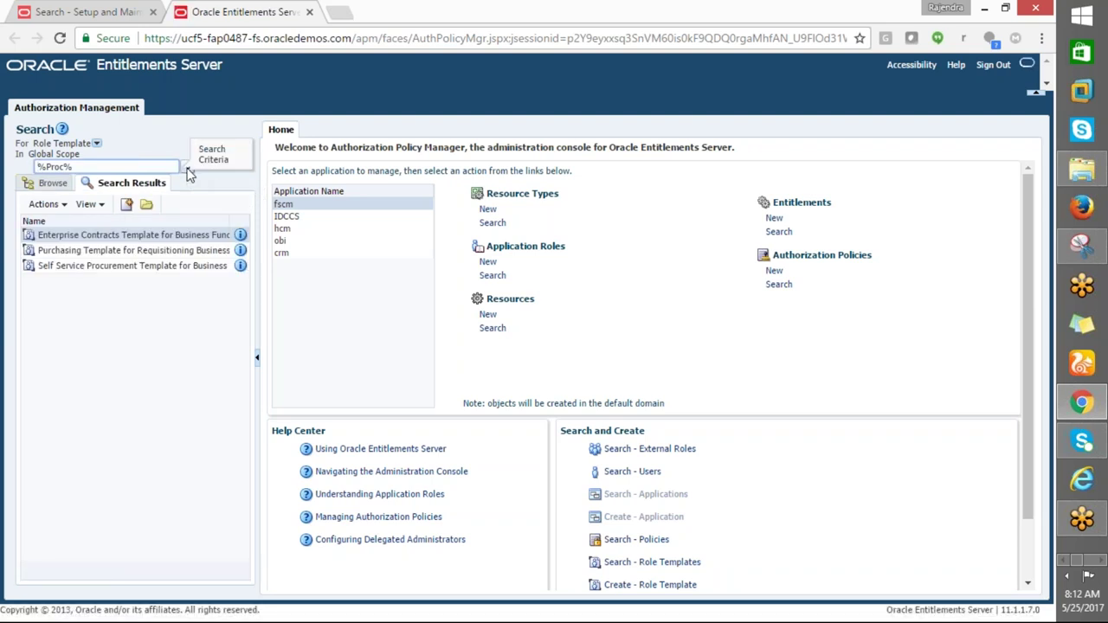
Try role template searches with the patterns %ware% and then %procu%.
click(67, 166)
key(BackSpace)
key(BackSpace)
text(ware)
click(189, 165)
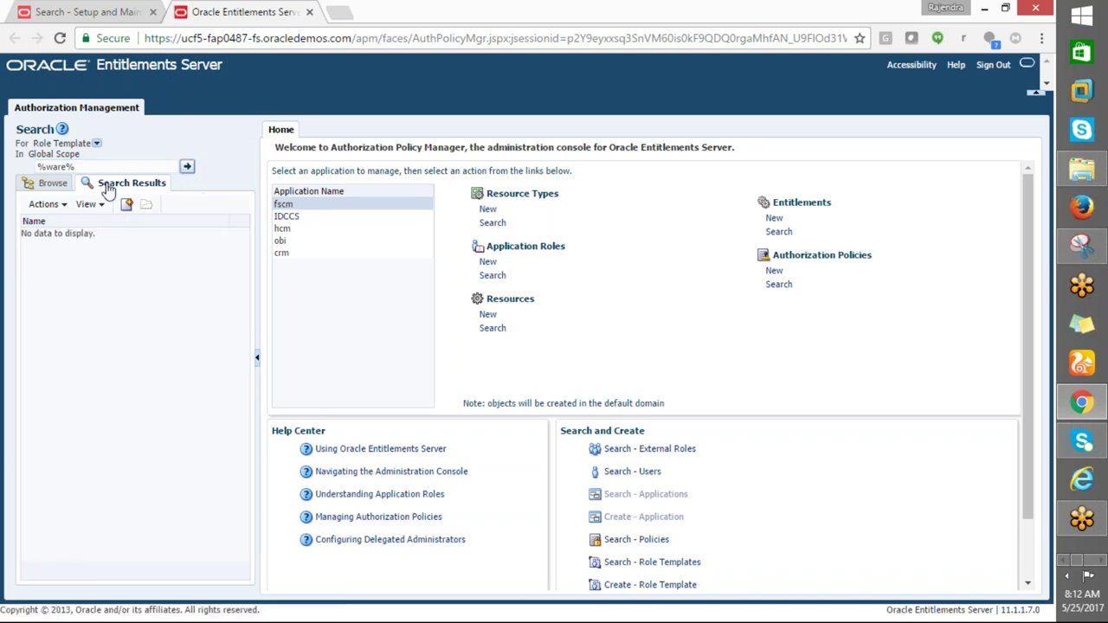
click(64, 167)
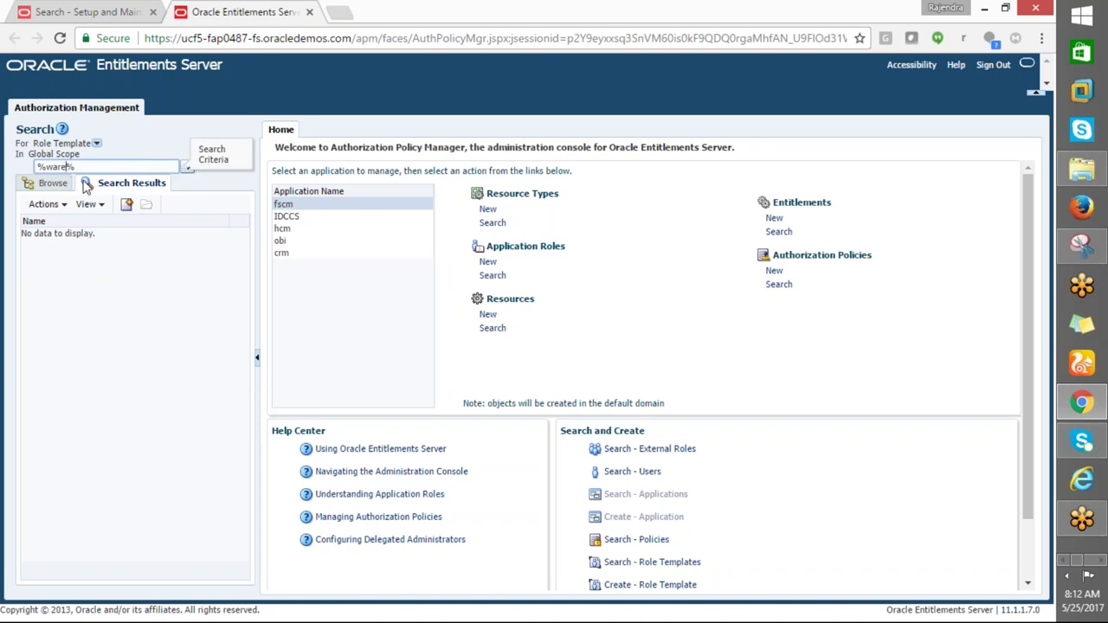
key(BackSpace)
text(w)
text(are)
key(BackSpace)
key(BackSpace)
text(procu)
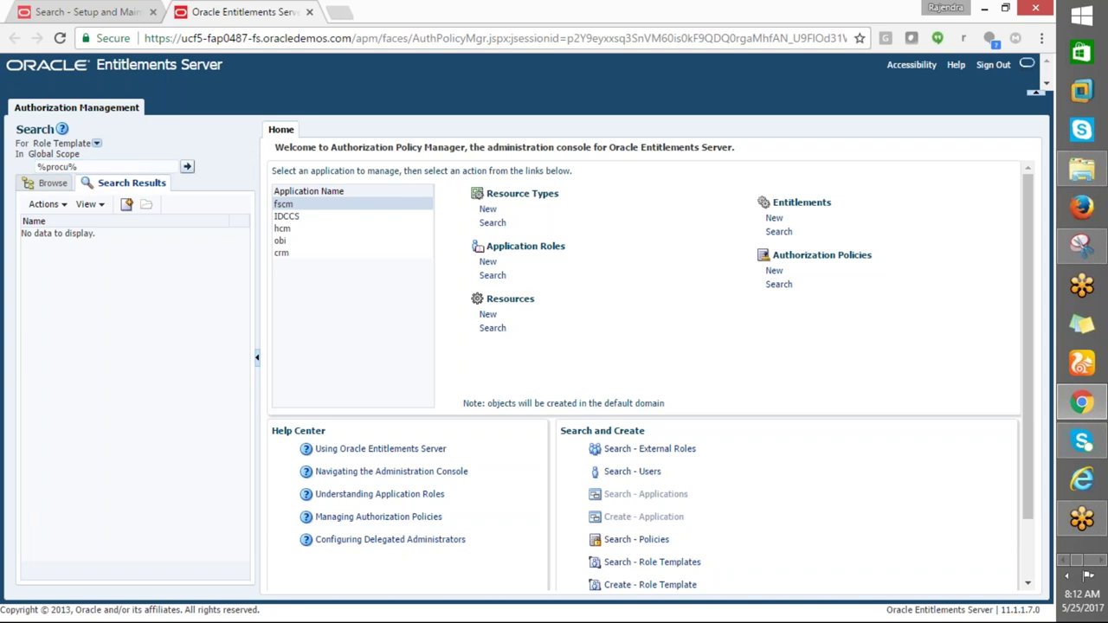
click(186, 166)
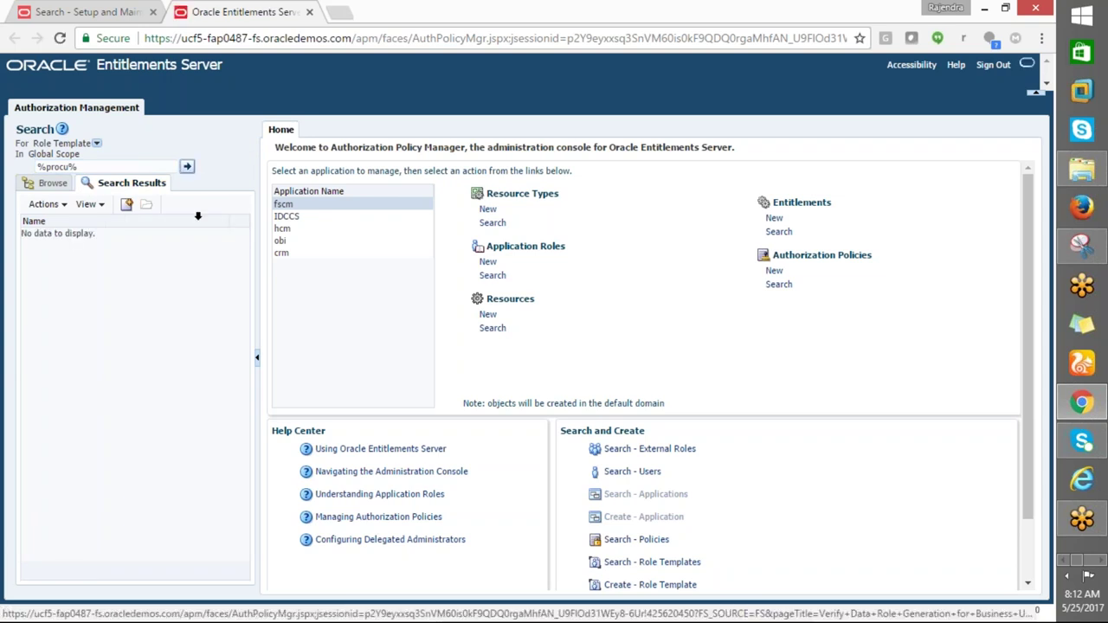
click(187, 166)
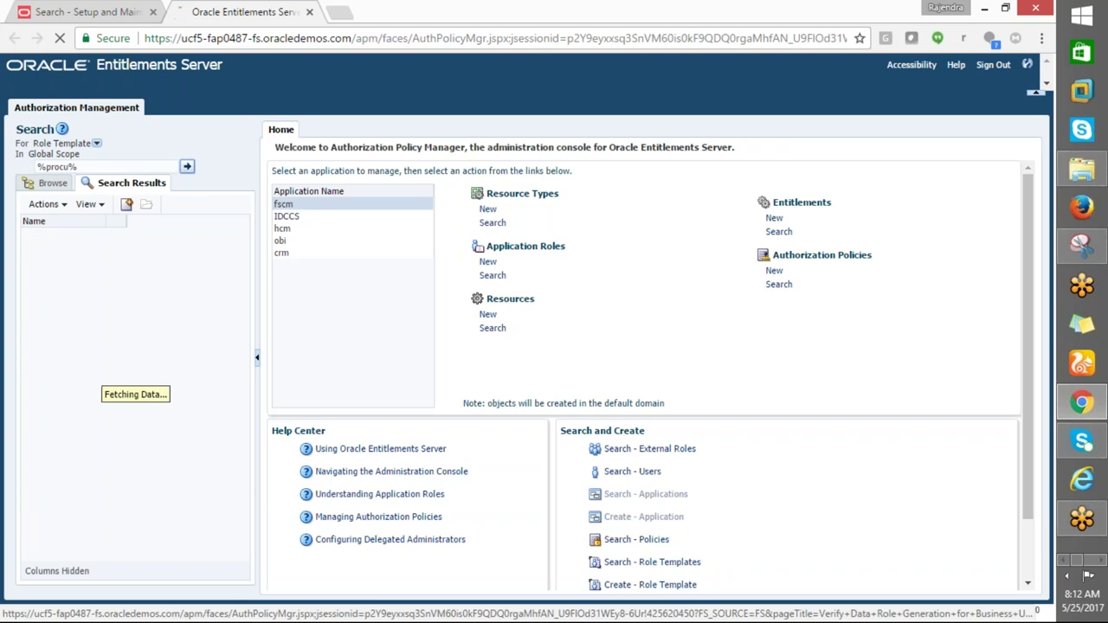
Search role templates with %PRO%, then %Pro%, listing nine templates.
click(72, 168)
key(BackSpace)
key(BackSpace)
key(BackSpace)
key(BackSpace)
key(BackSpace)
text(PRO%)
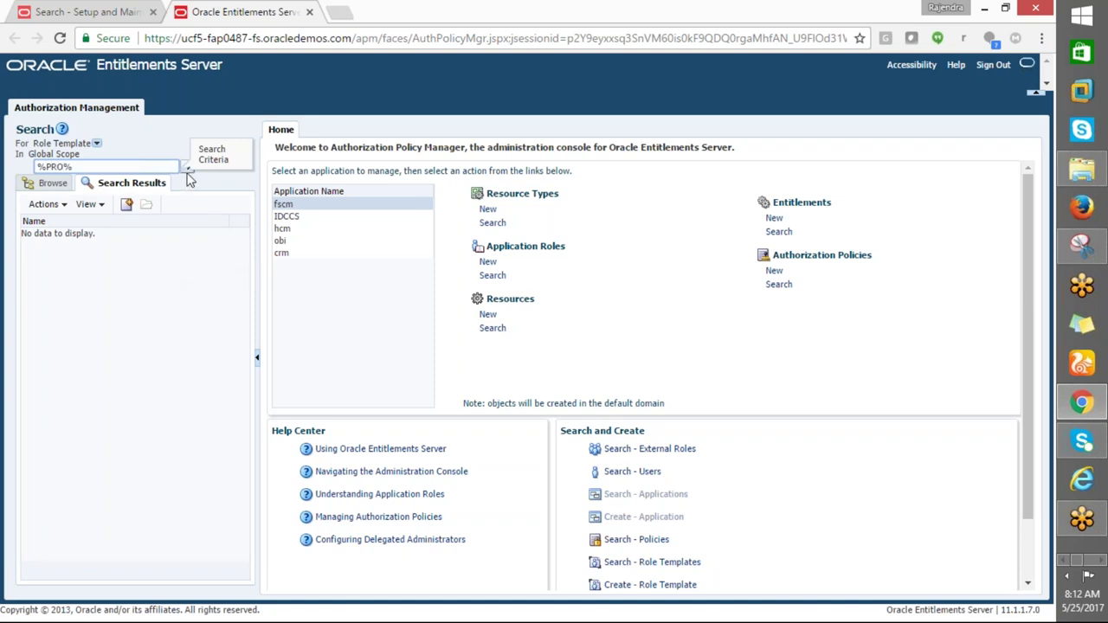
click(187, 166)
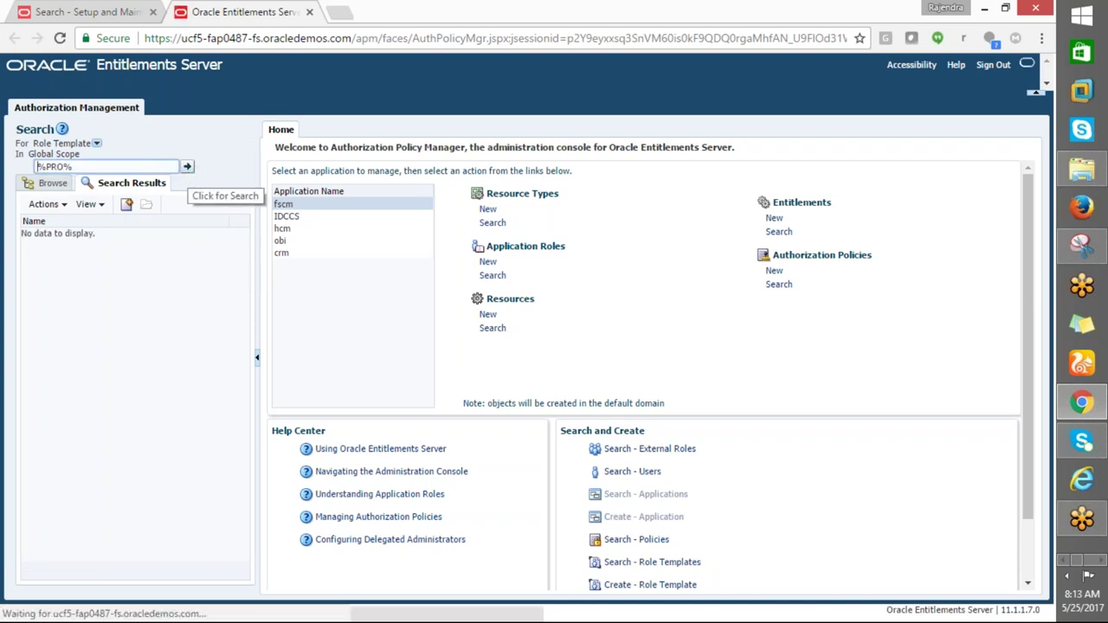
click(67, 166)
key(BackSpace)
key(BackSpace)
text(ro)
key(ctrl+a)
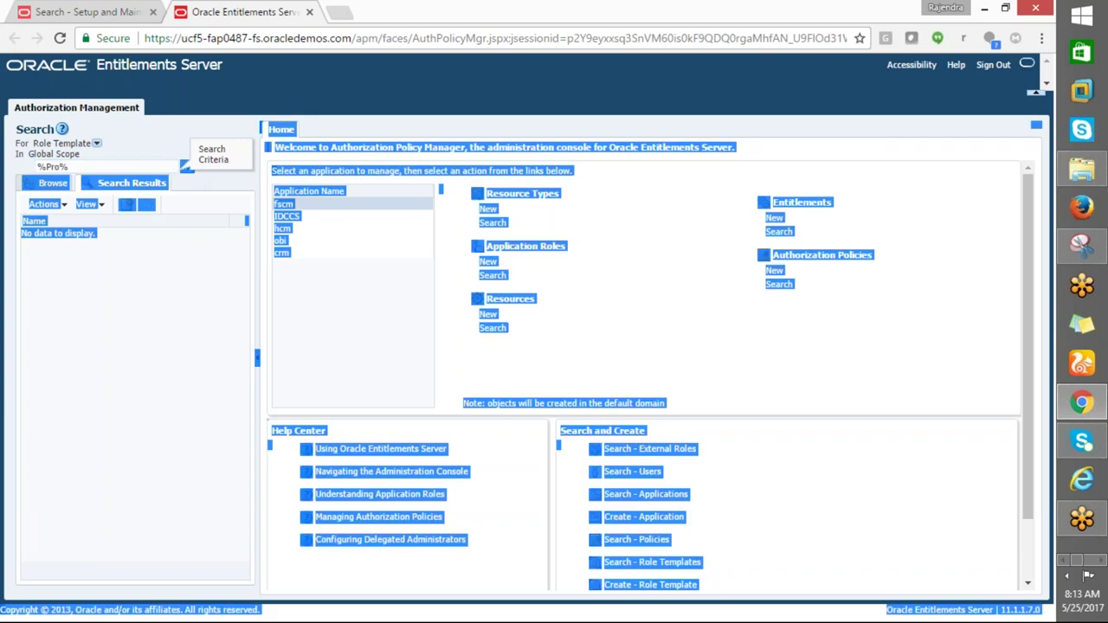
click(187, 166)
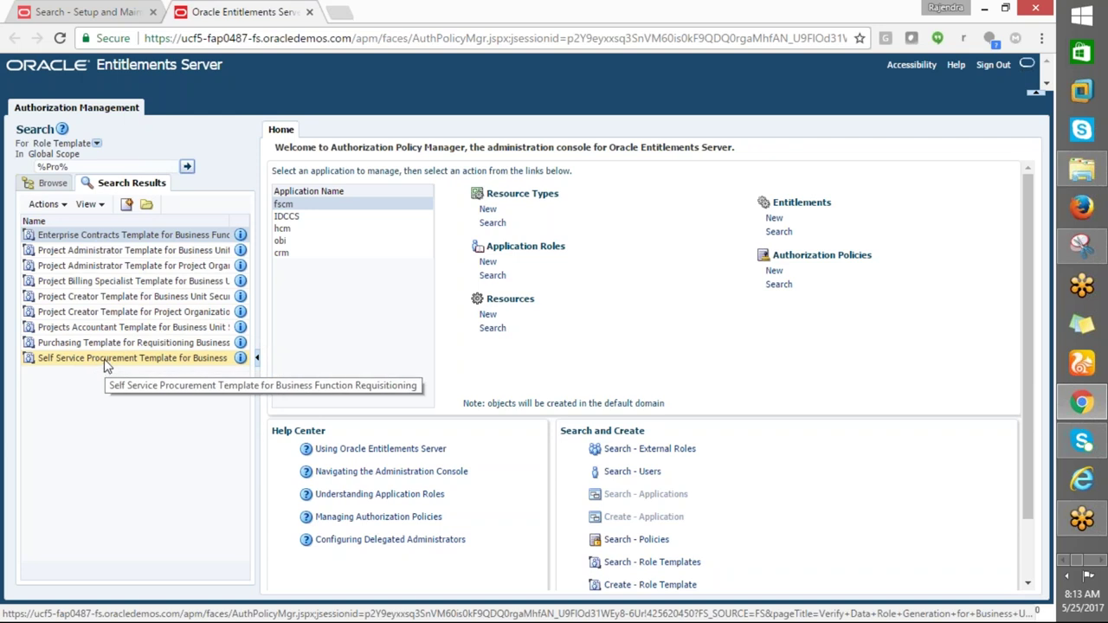
Generate data roles from the Self Service Procurement Template for Business.
click(107, 363)
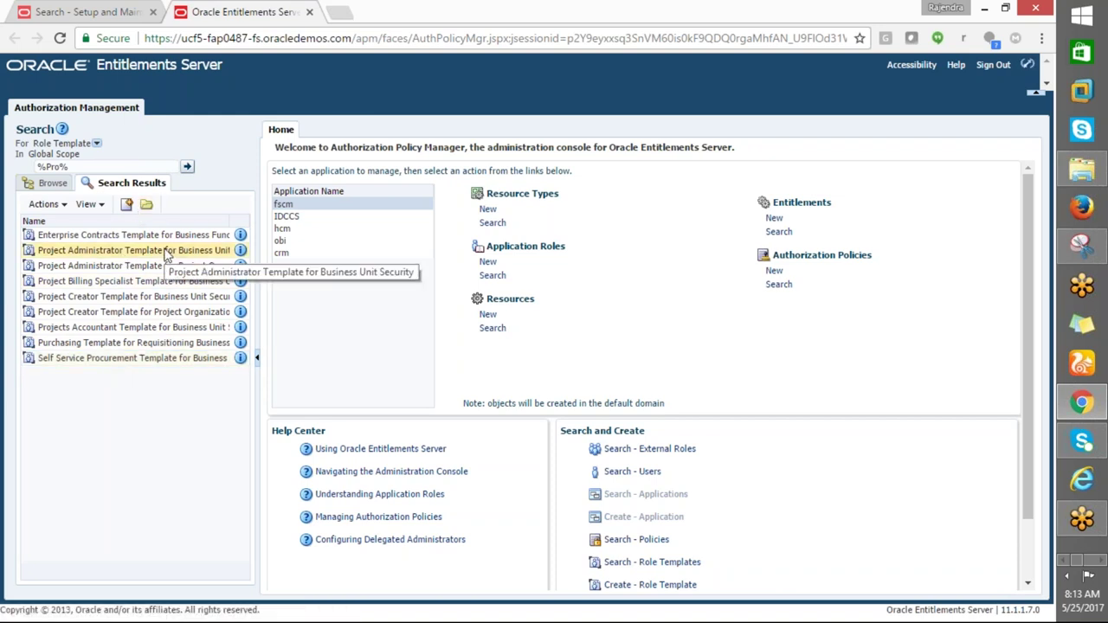
click(147, 204)
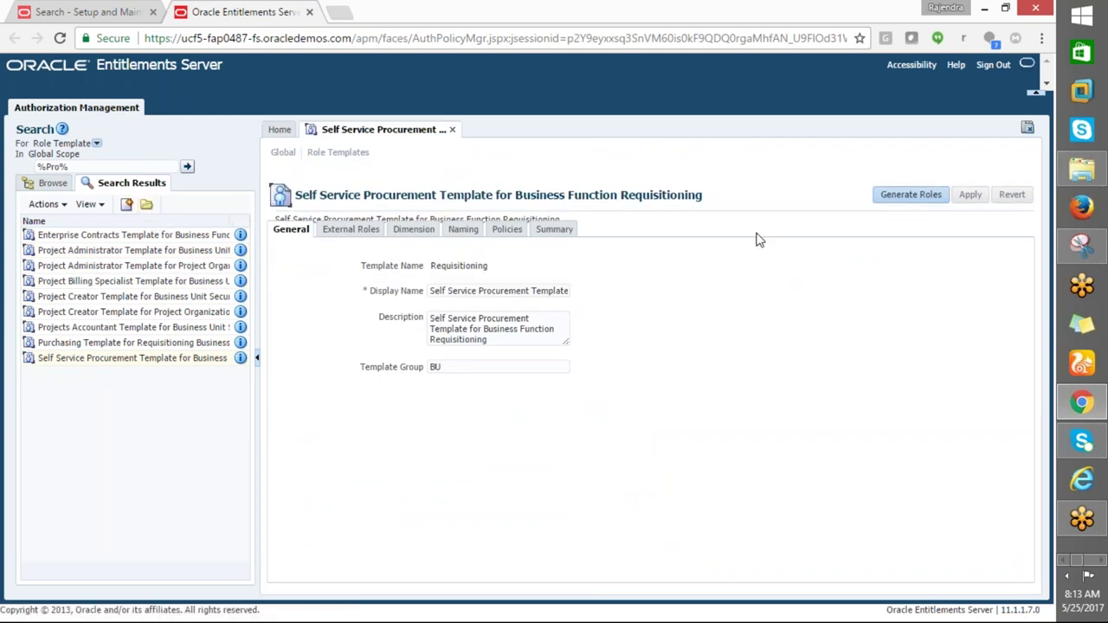
click(911, 196)
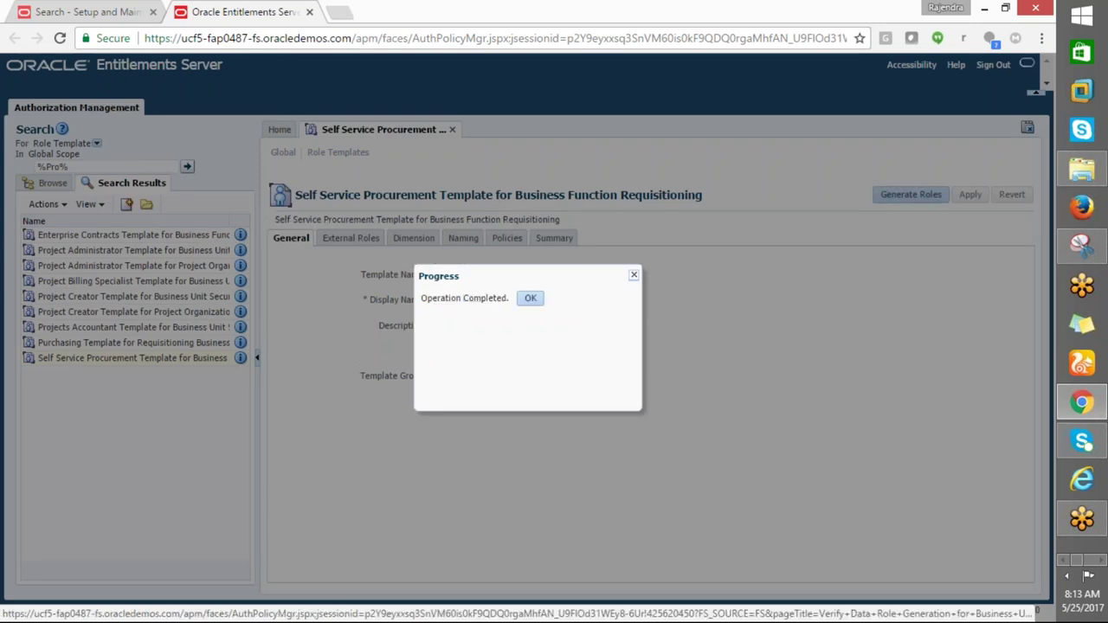
click(531, 300)
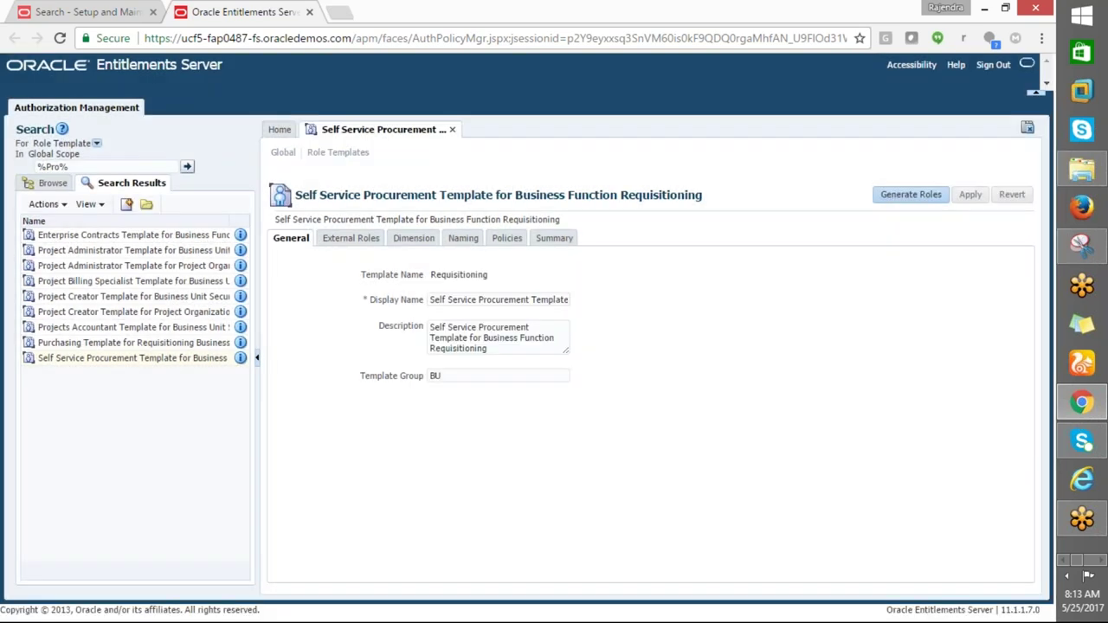
Review the template summary's 30 invalid roles, then return to the setup task search results.
click(553, 239)
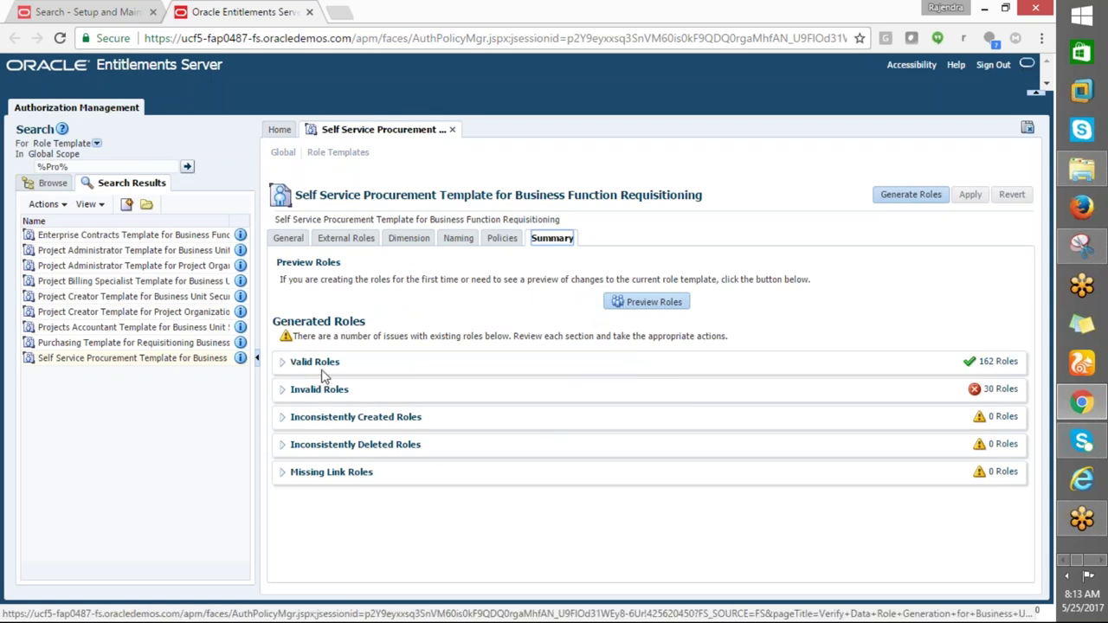
click(284, 391)
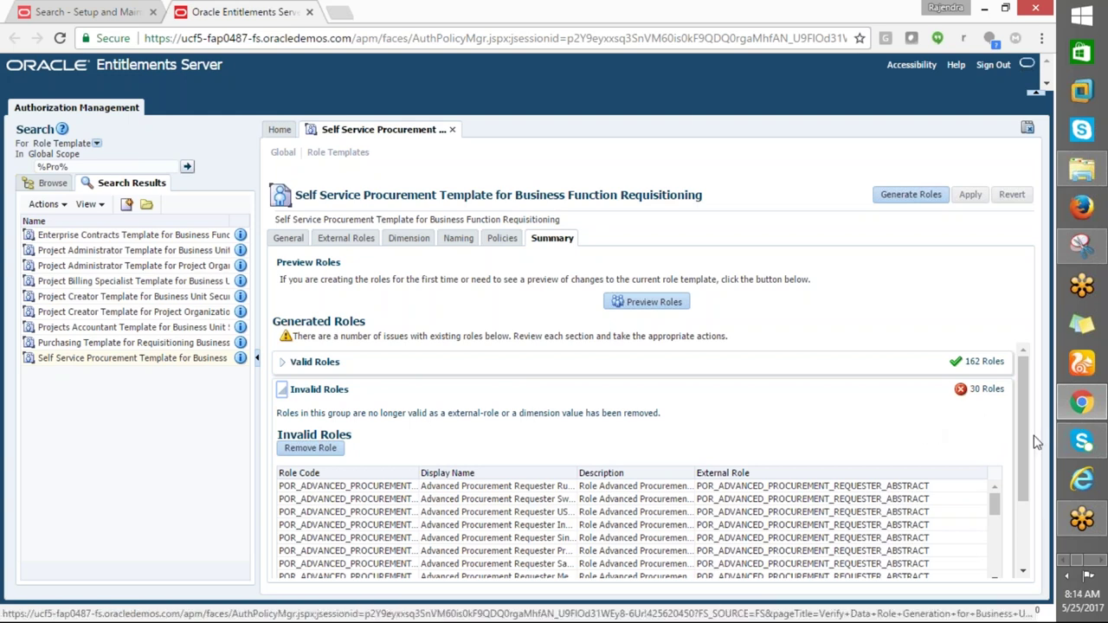
scroll(1030, 467, down, 2)
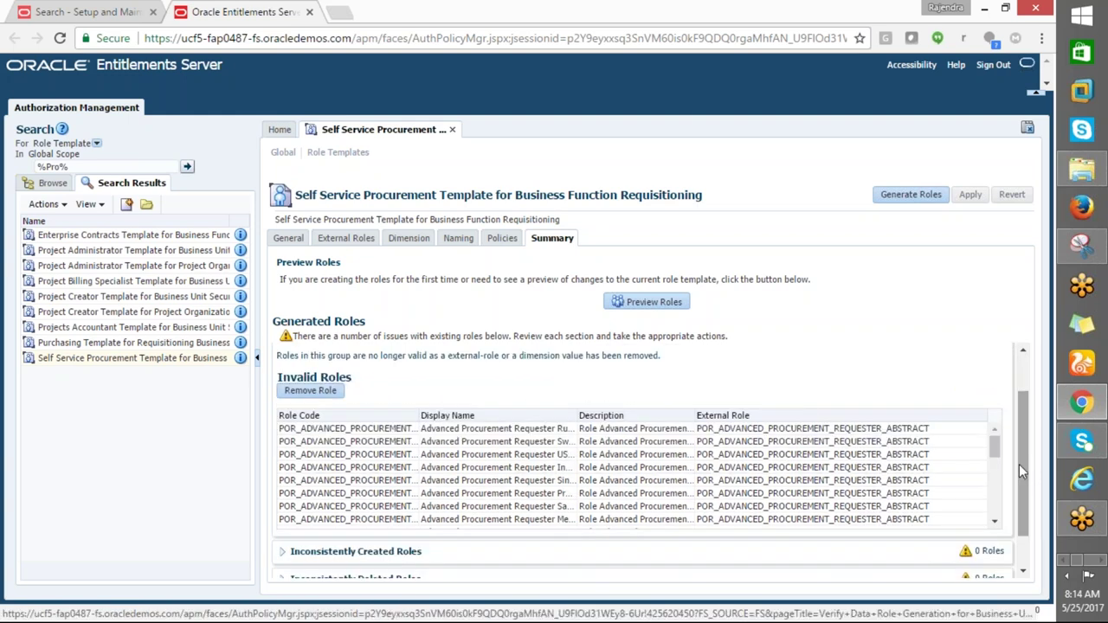
drag(1002, 459, 1000, 519)
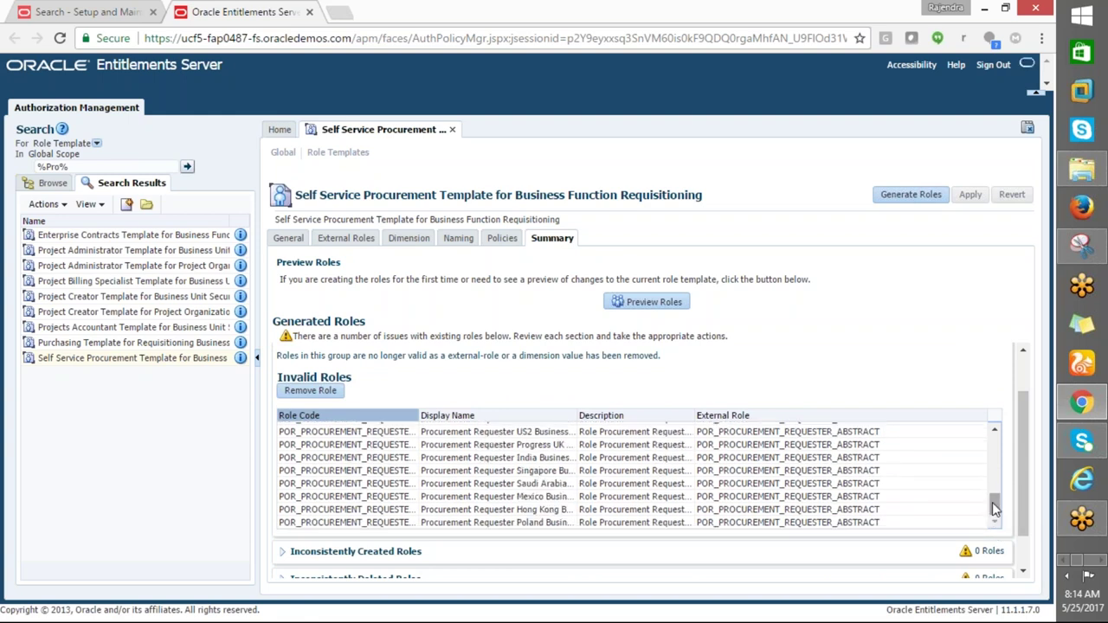
drag(994, 506, 984, 434)
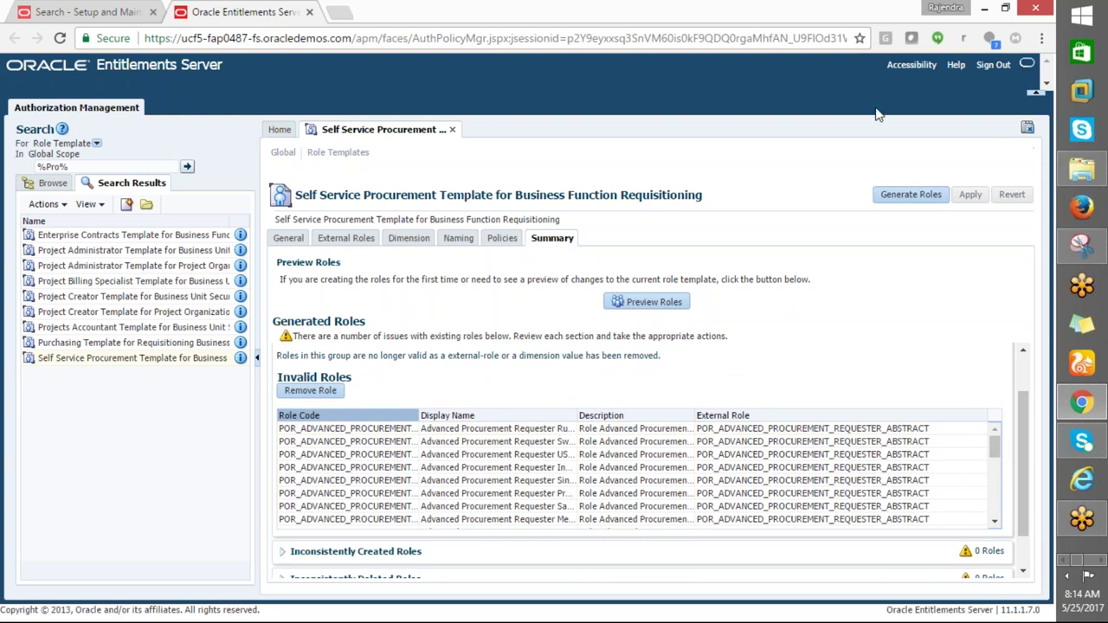
click(76, 12)
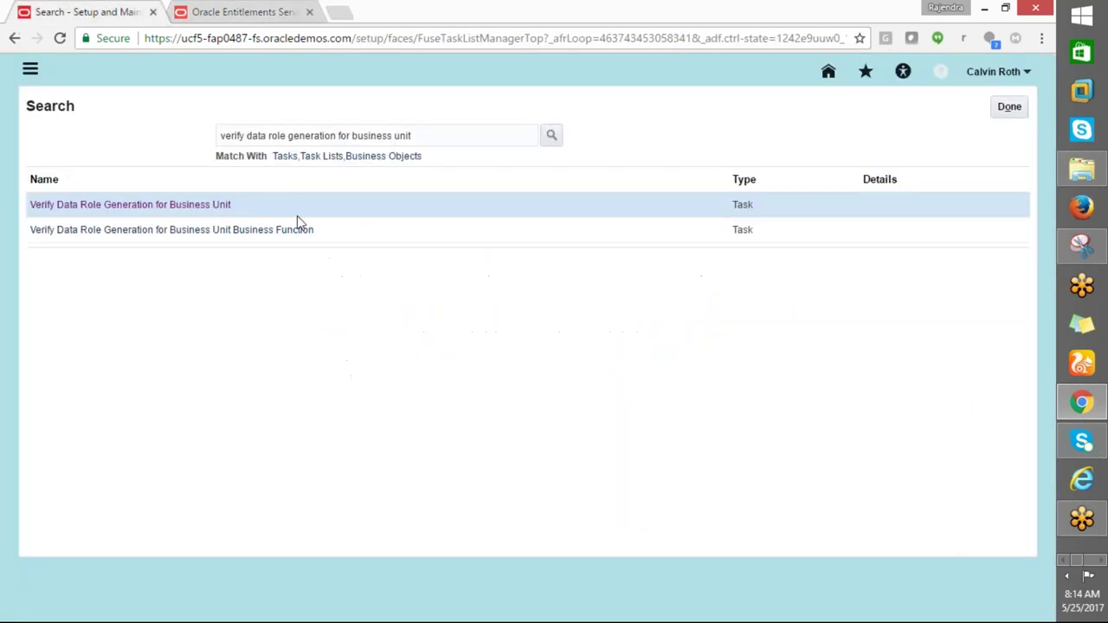
Fill cell A9 yellow in the Procurement & SCM workbook, select A10, and return to Oracle.
key(alt+Tab)
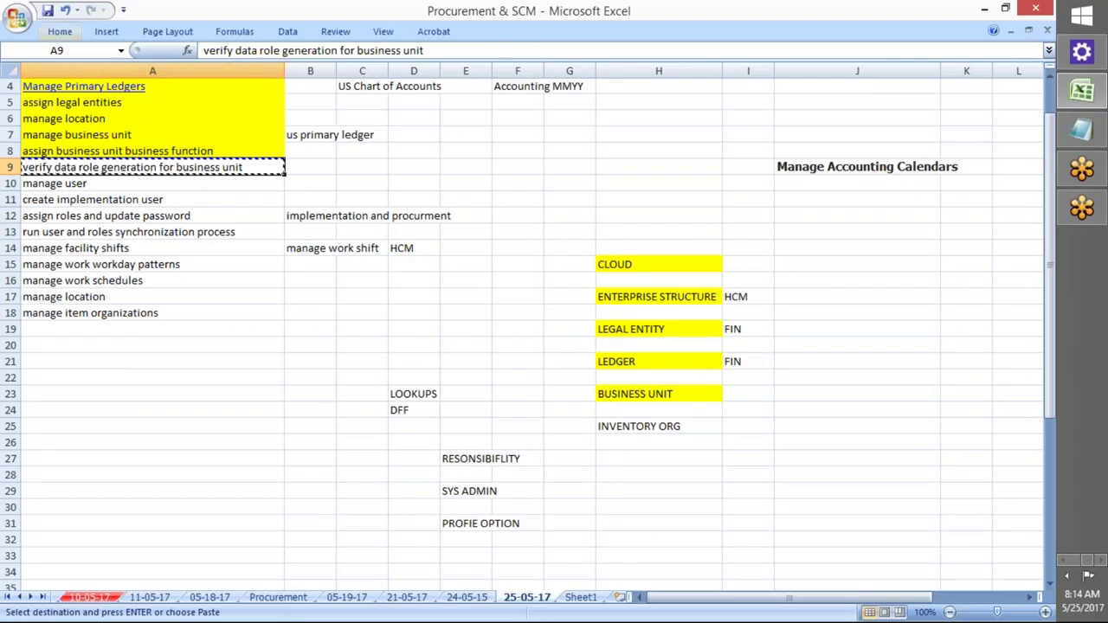
click(68, 33)
click(240, 82)
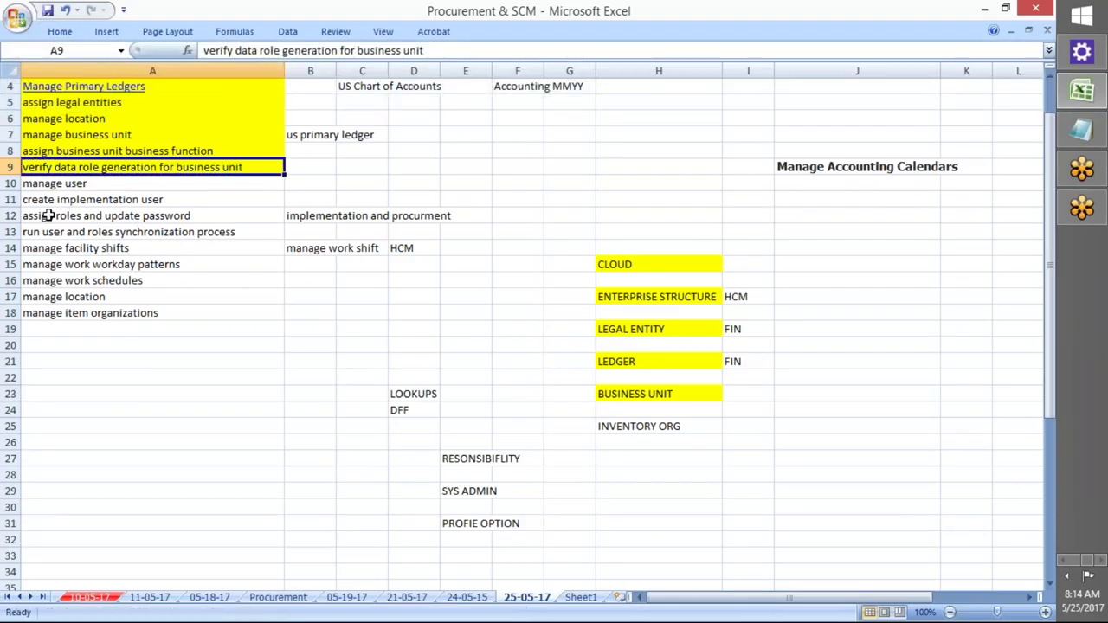
click(45, 184)
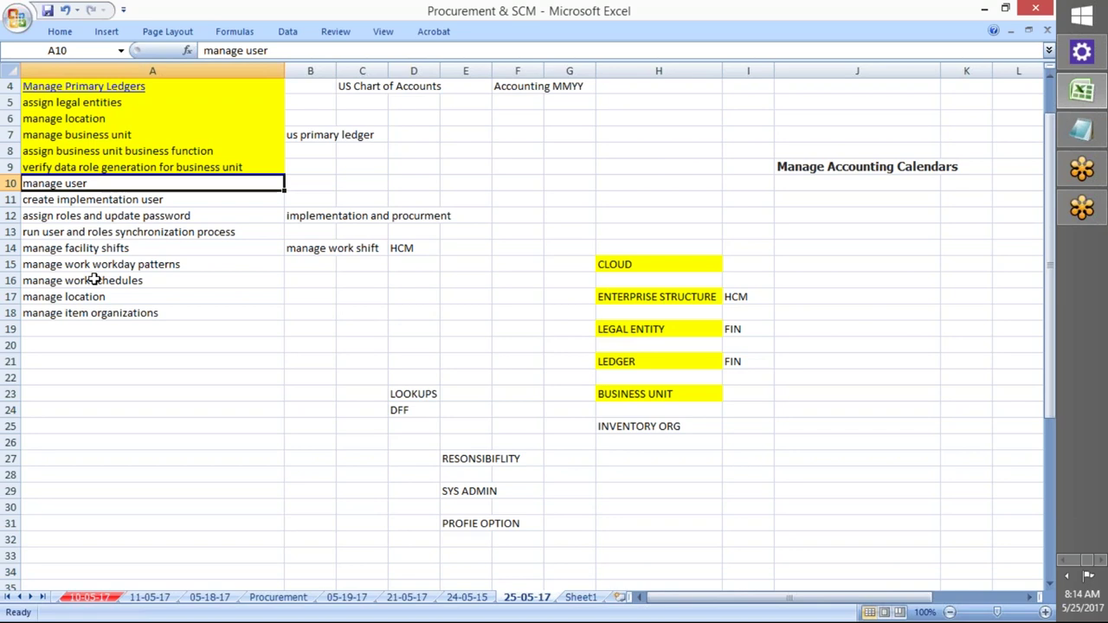
key(alt+Tab)
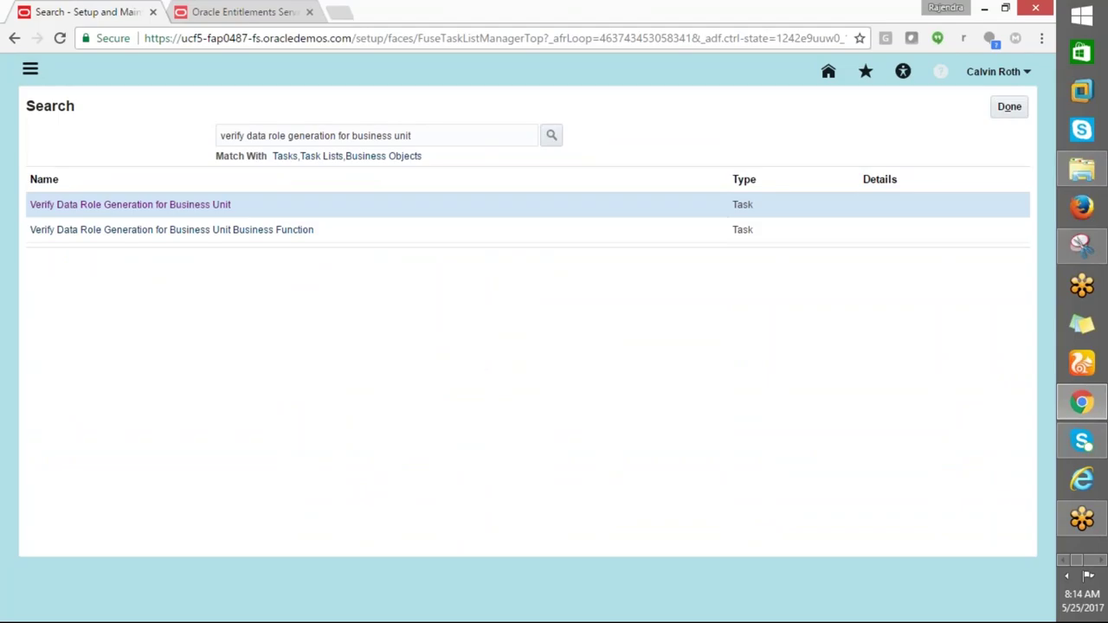
drag(425, 136, 174, 124)
Copy 'manage user' from Excel and search Setup and Maintenance tasks for it.
click(993, 115)
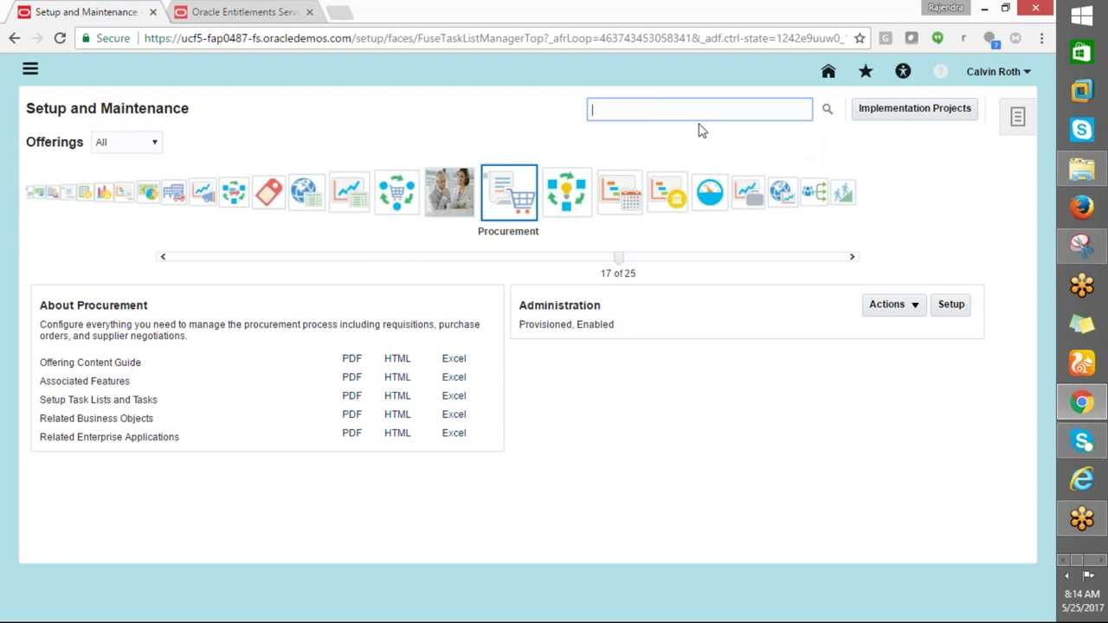
key(alt+Tab)
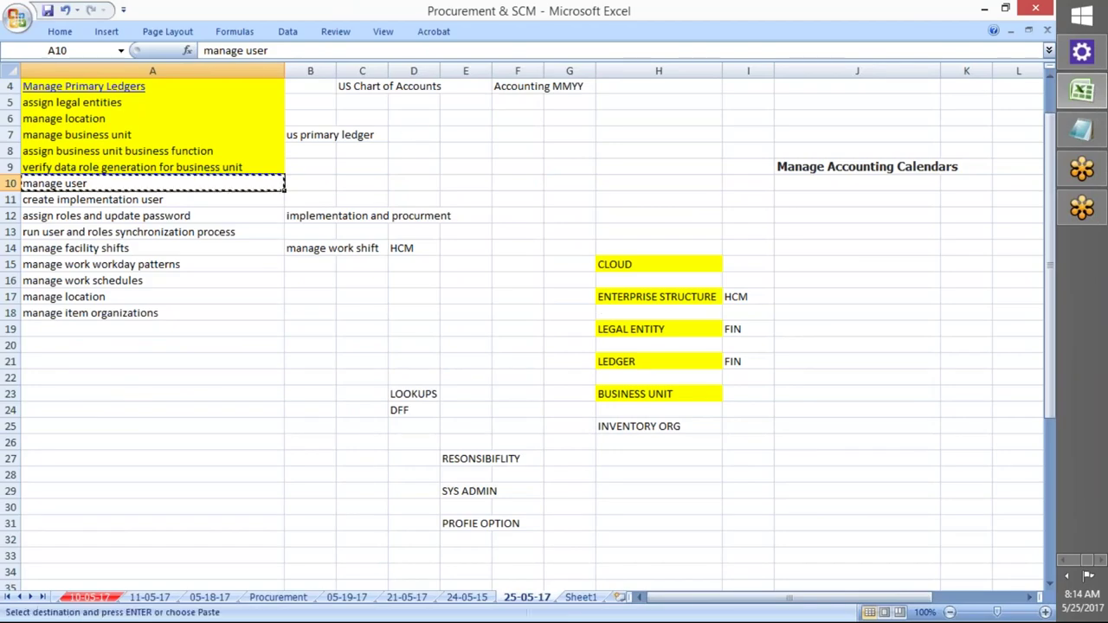
key(ctrl+c)
key(alt+Tab)
key(ctrl+v)
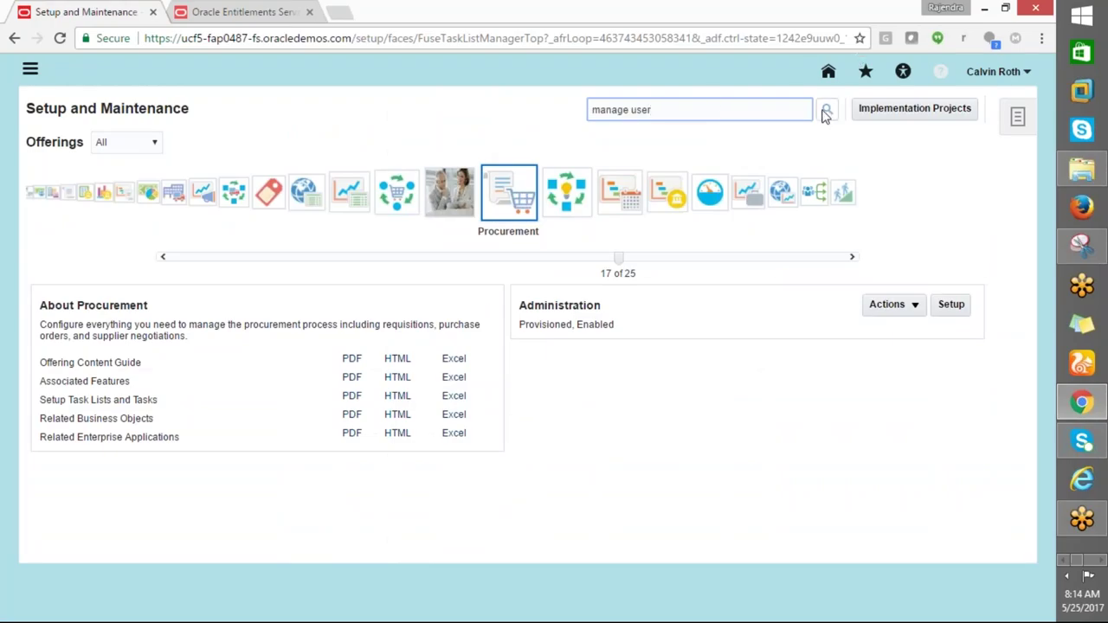
click(829, 113)
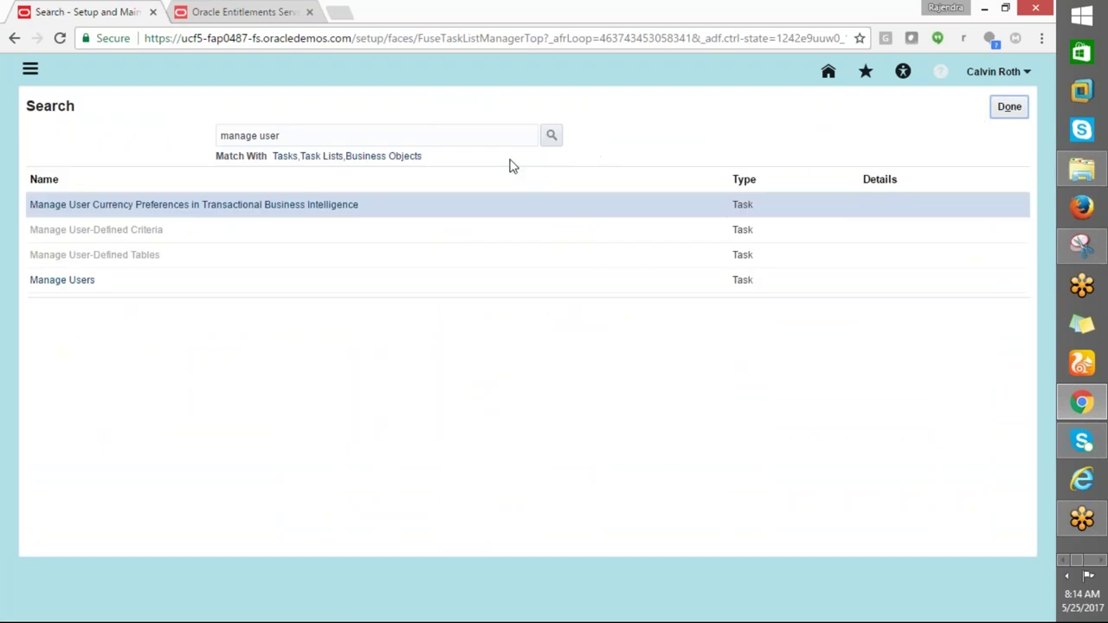
Open Manage Users and start a new user, focusing the Last Name field.
click(51, 282)
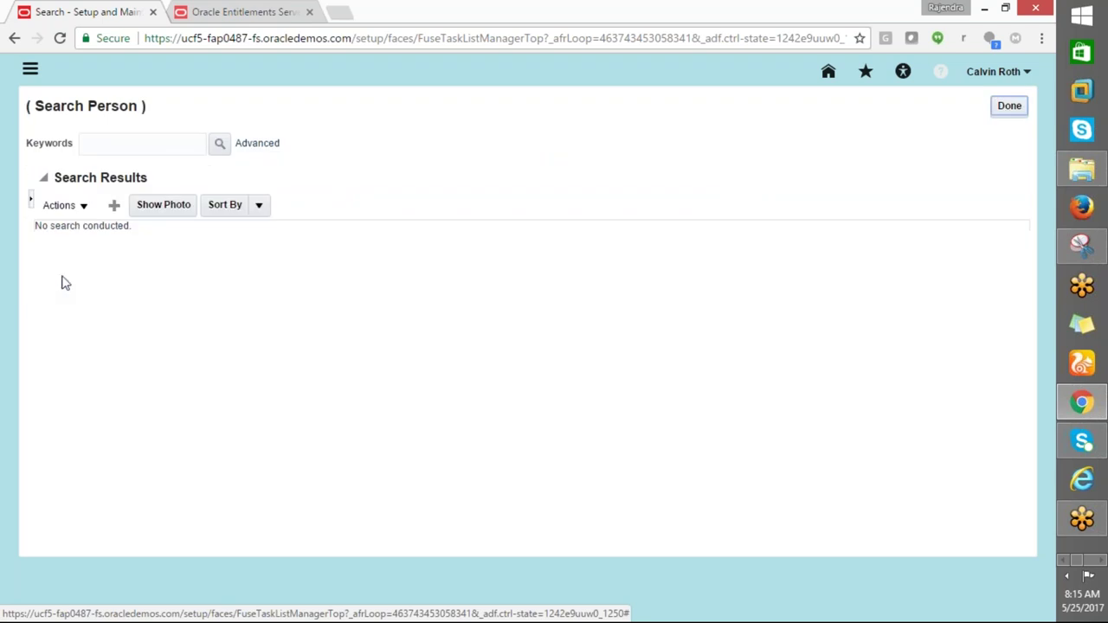
click(113, 205)
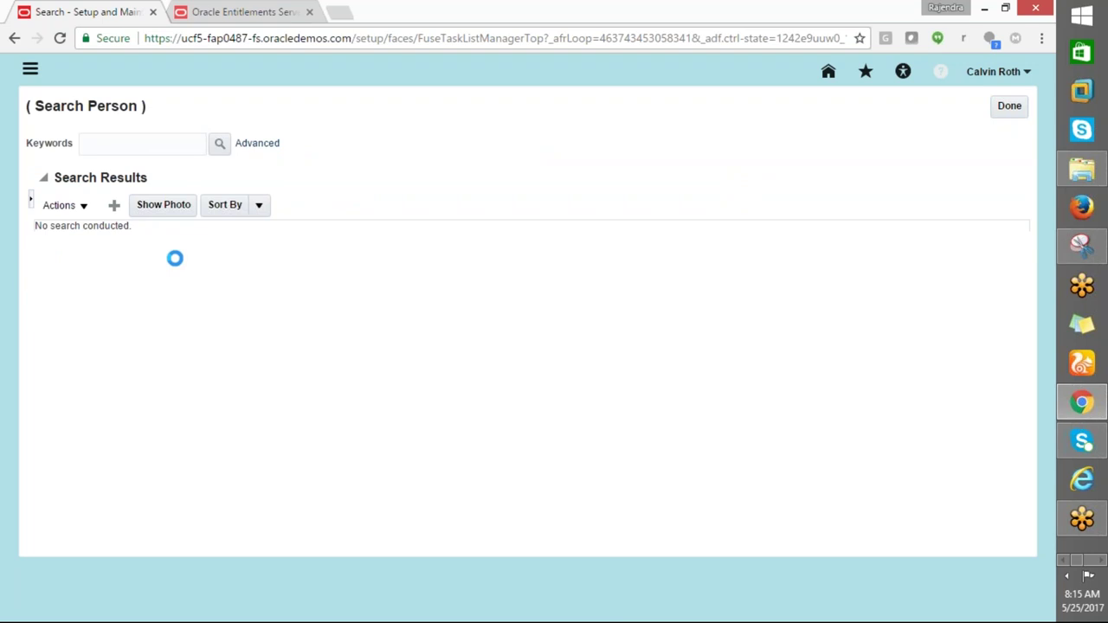
click(165, 172)
Enter the user's last name, e-mail address and user name in the Create User form.
text(amd)
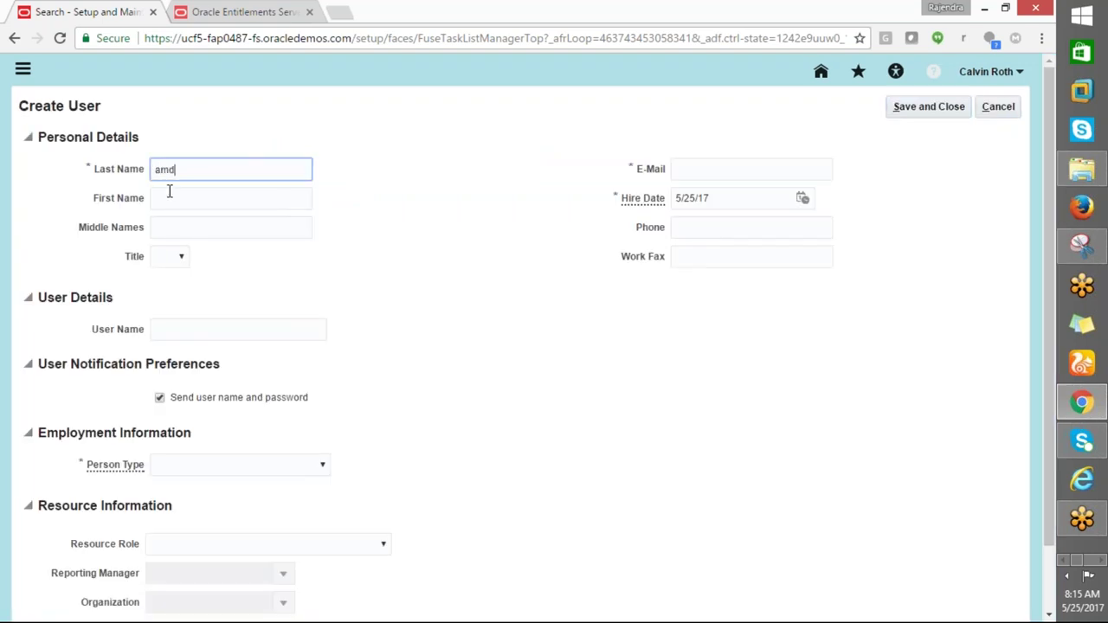
click(170, 191)
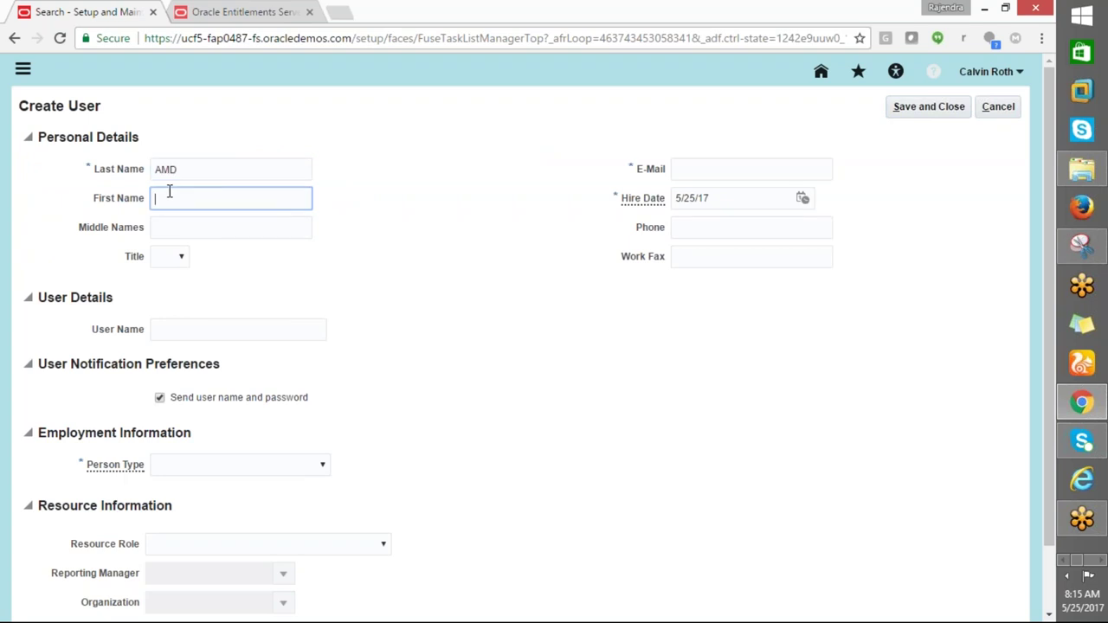
key(Tab)
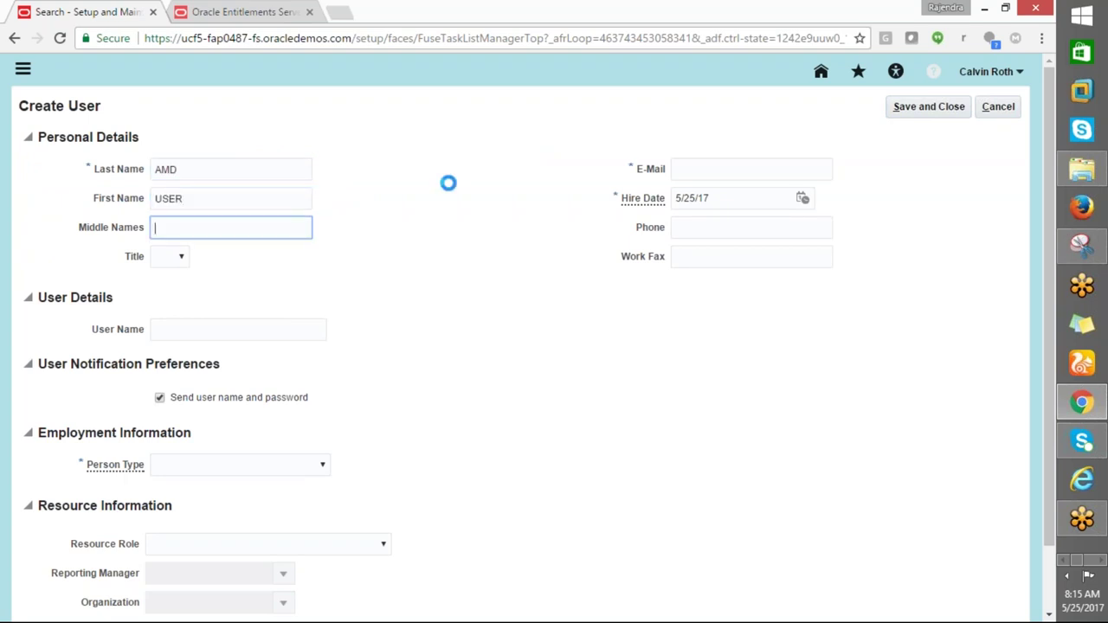
click(698, 170)
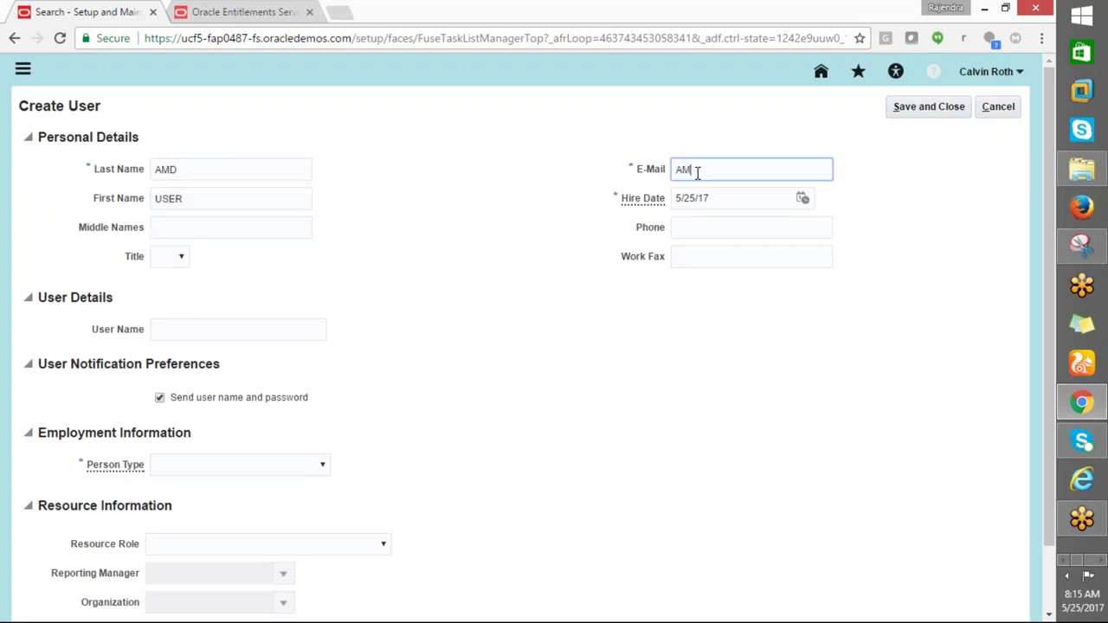
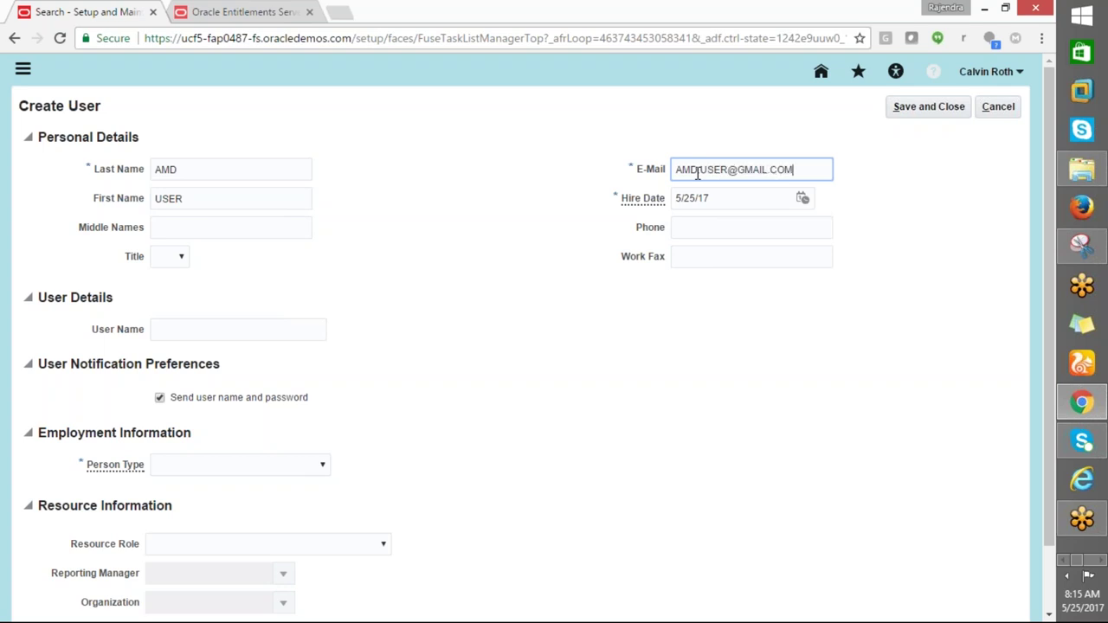
key(Tab)
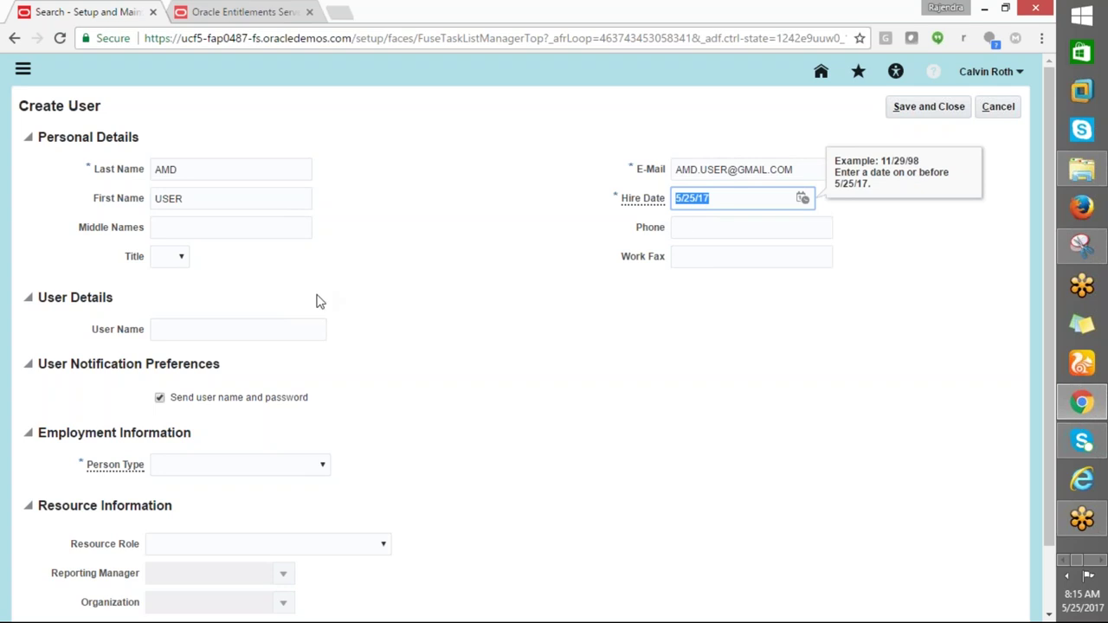
click(158, 336)
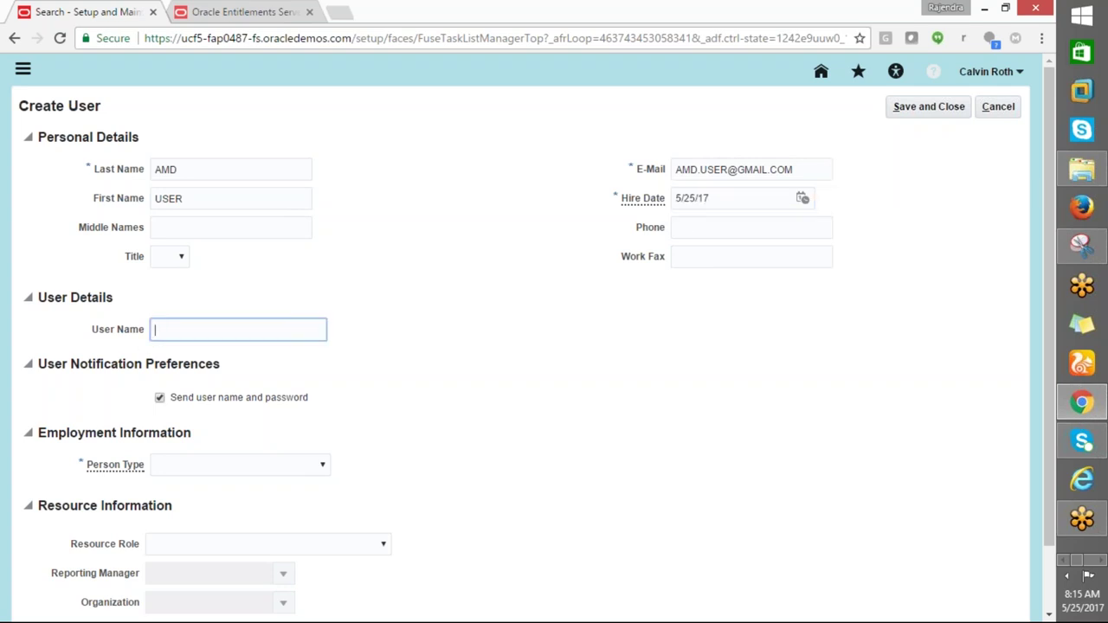
text(AMD.USER)
key(Tab)
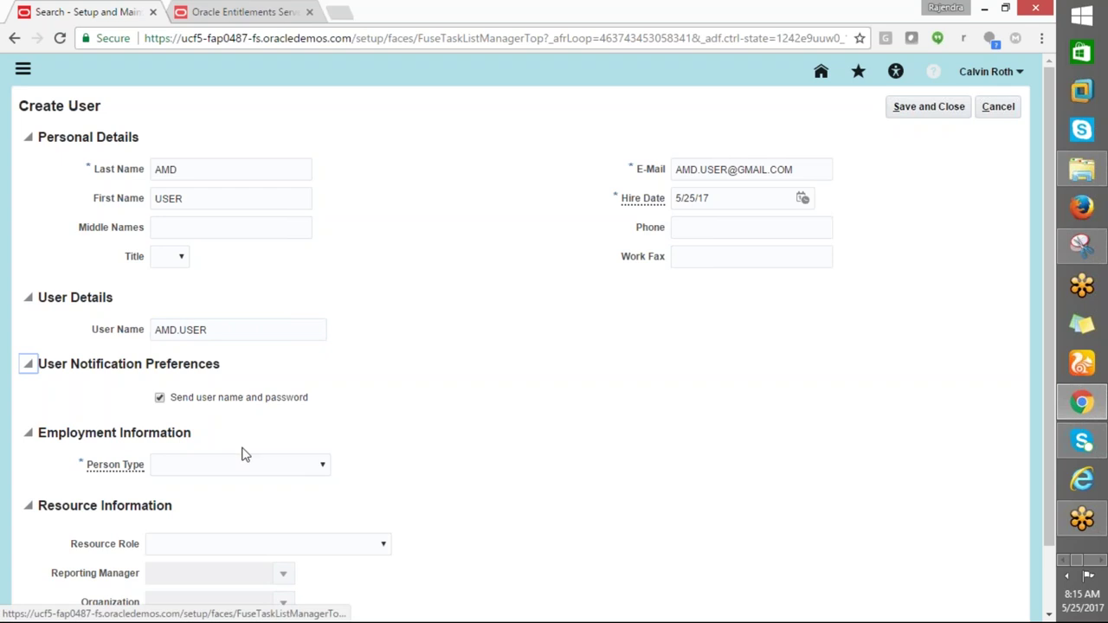
Check the Title and Person Type fields, leave them blank, and cancel the form.
click(295, 463)
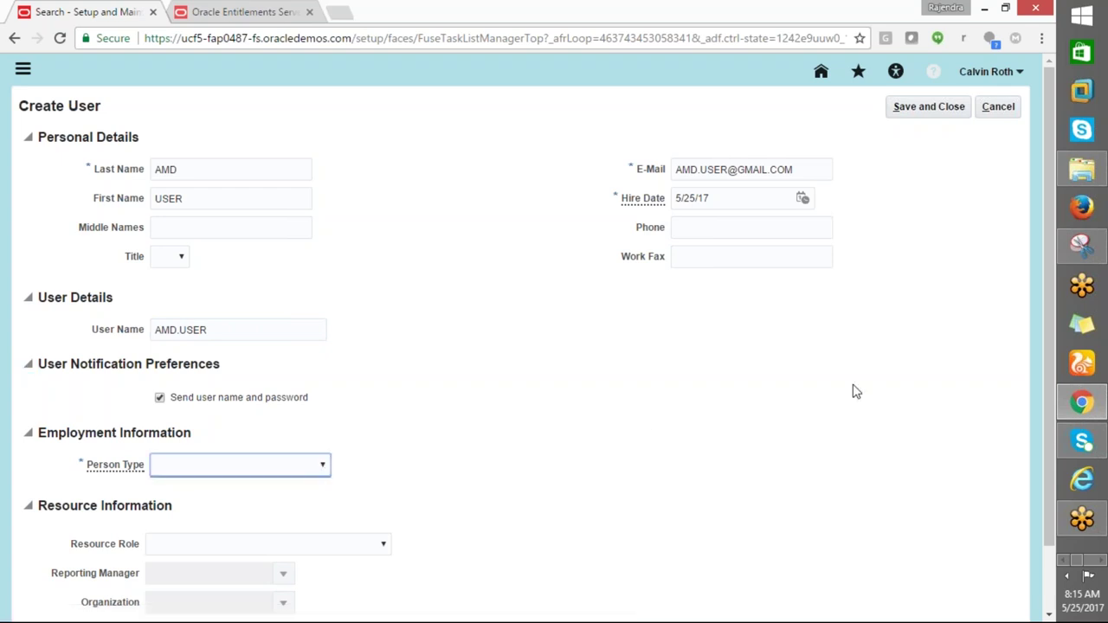
drag(1052, 297, 1044, 362)
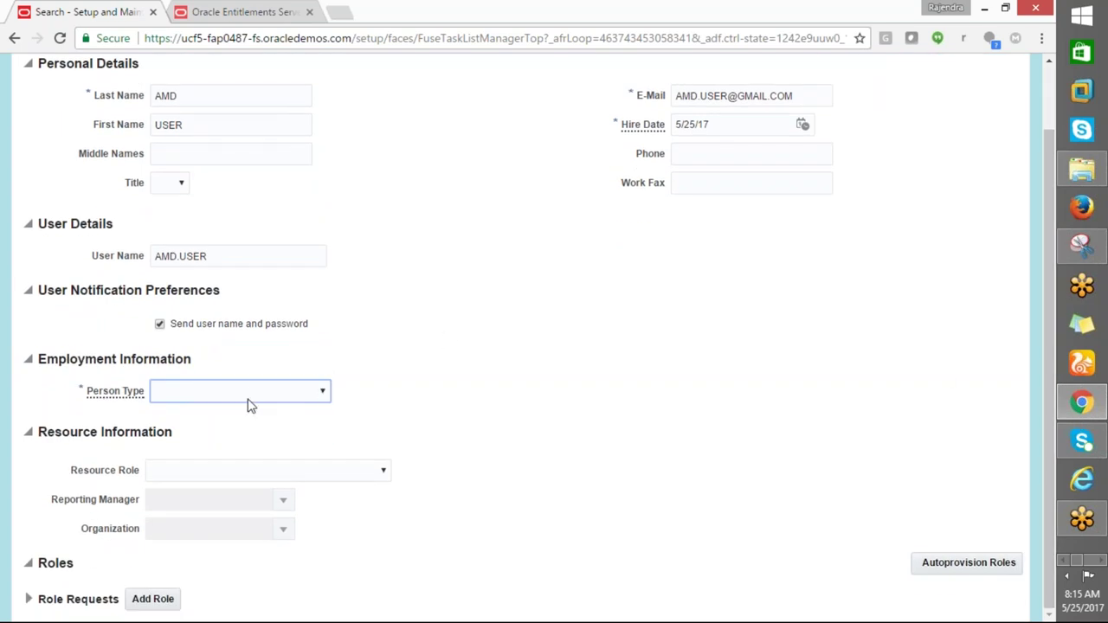
click(181, 195)
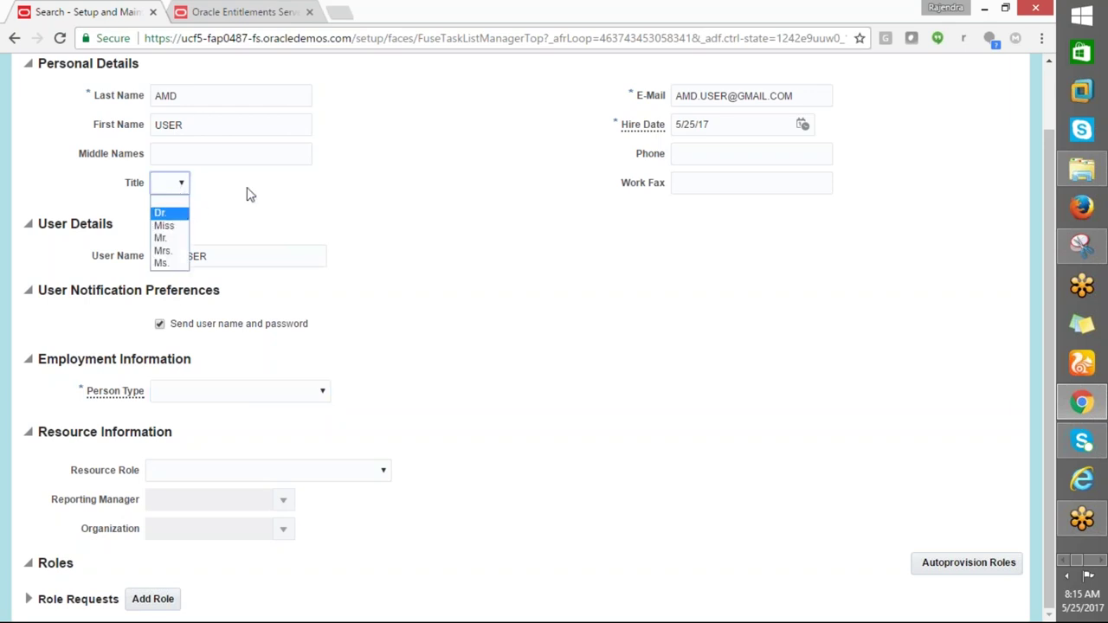
click(210, 100)
key(Tab)
key(Tab)
key(Tab)
key(Tab)
key(Tab)
key(Tab)
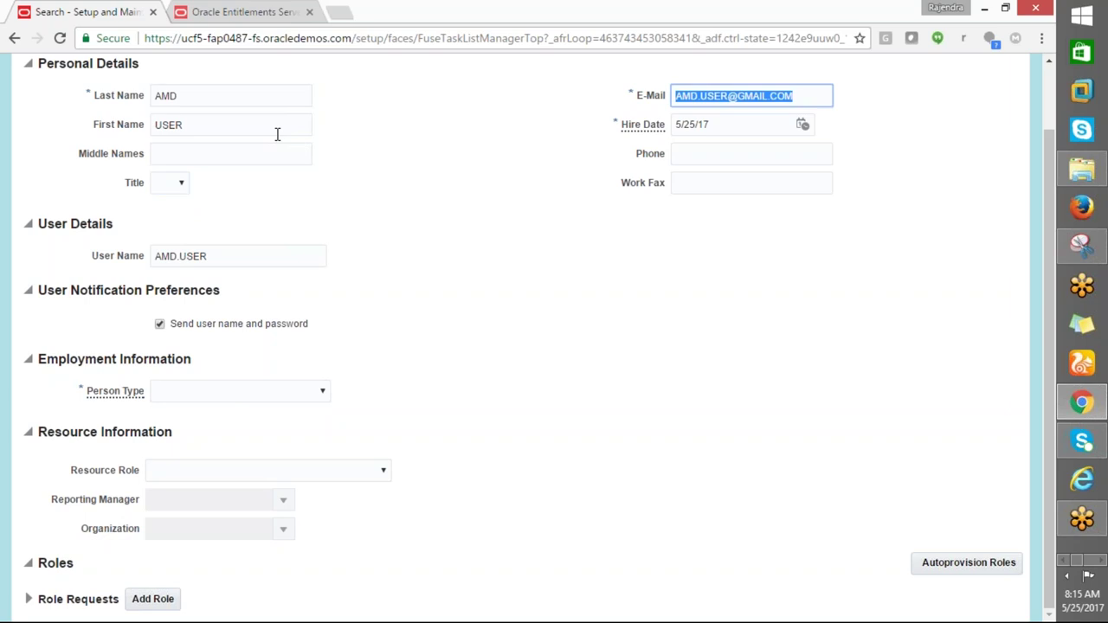
key(Tab)
key(Tab)
key(Tab)
key(Tab)
key(Tab)
key(Tab)
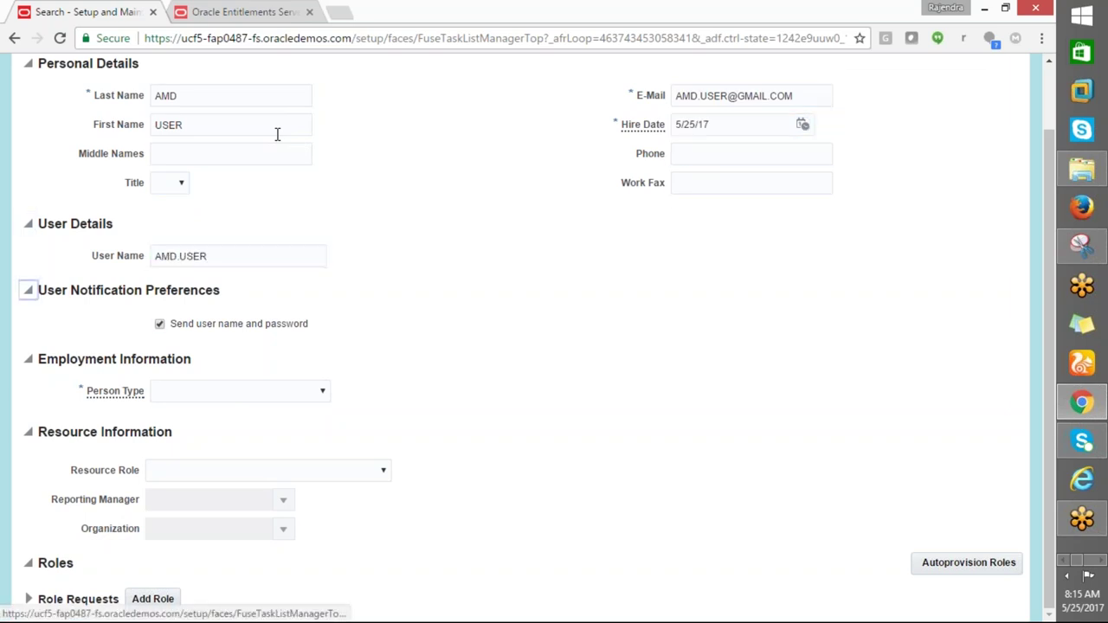
key(Tab)
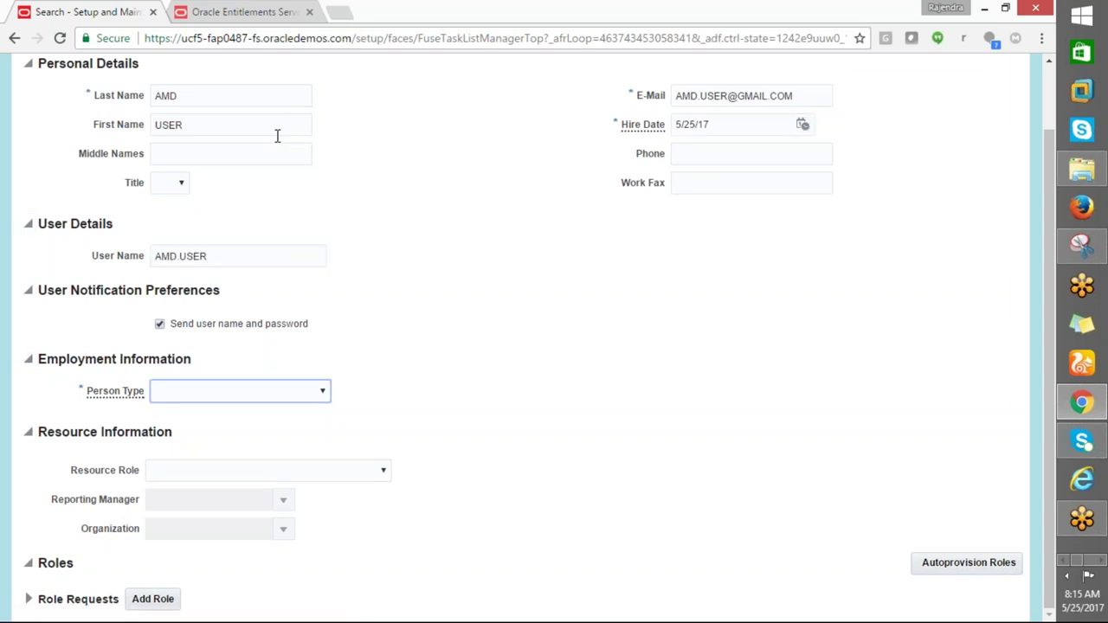
right_click(320, 398)
click(301, 396)
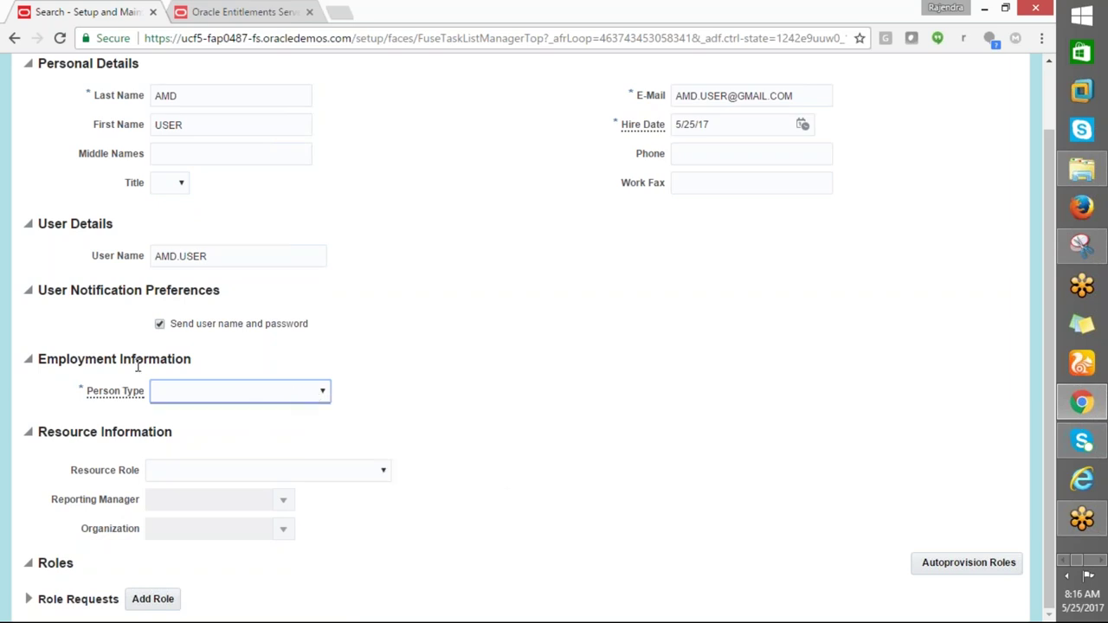
triple_click(141, 396)
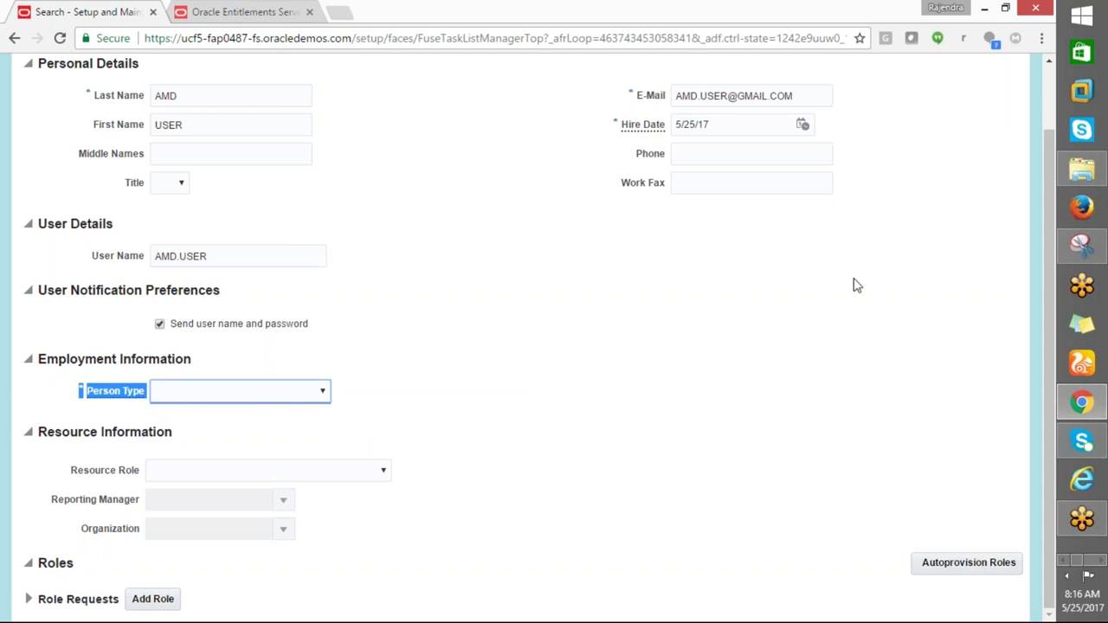
drag(1051, 217, 1041, 121)
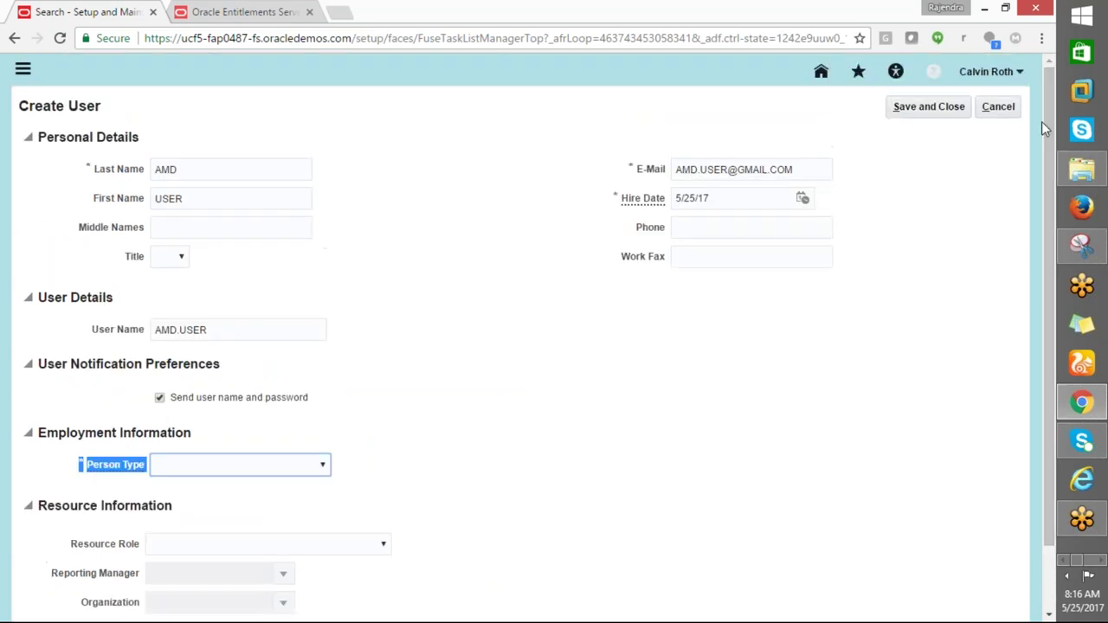
drag(802, 172, 637, 164)
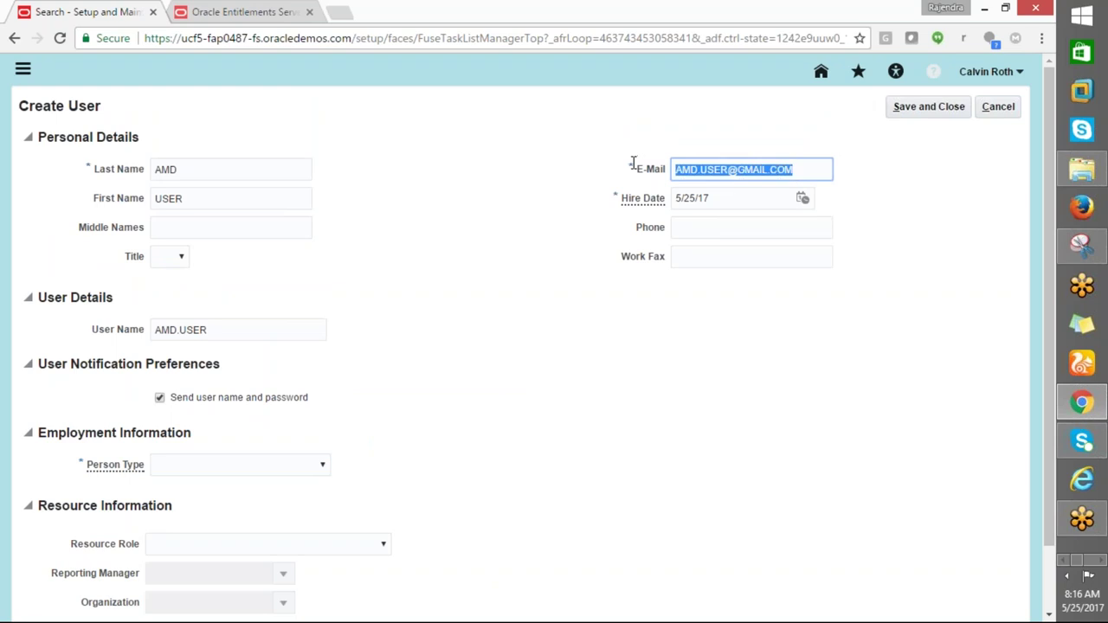
click(994, 114)
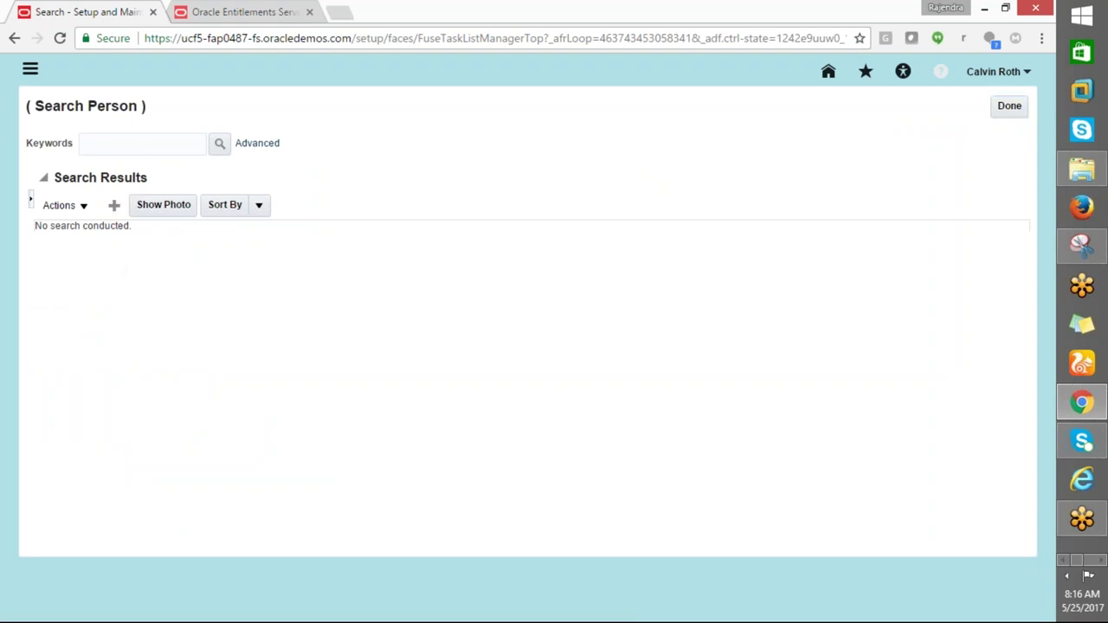
Open a blank Create User form, cancel it, and leave Search Person for the task results.
click(113, 206)
click(322, 467)
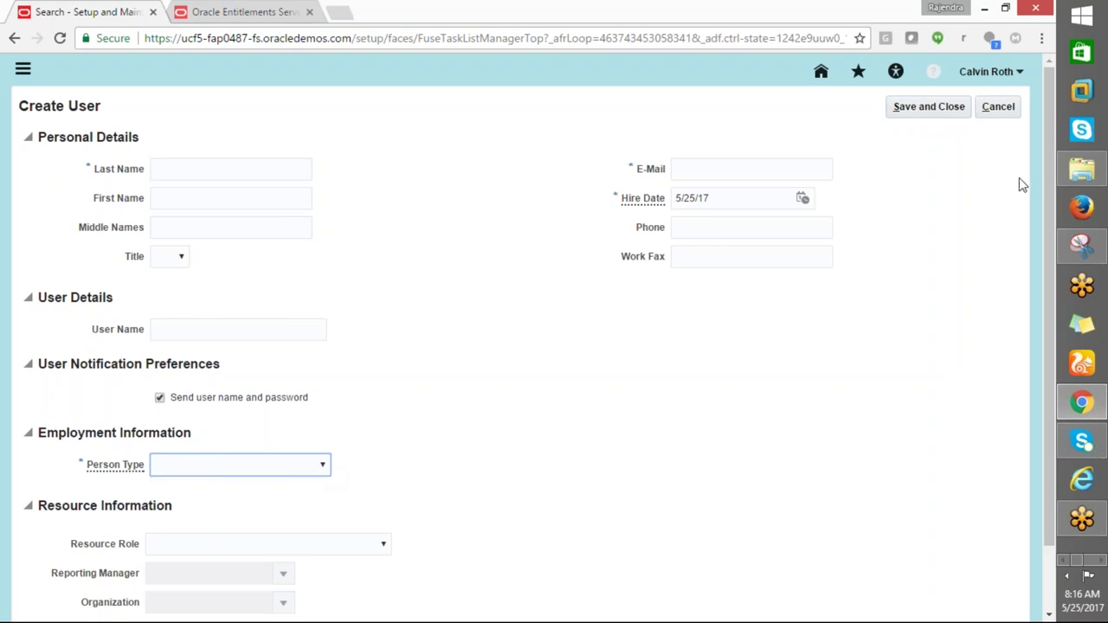
drag(1048, 184, 1063, 271)
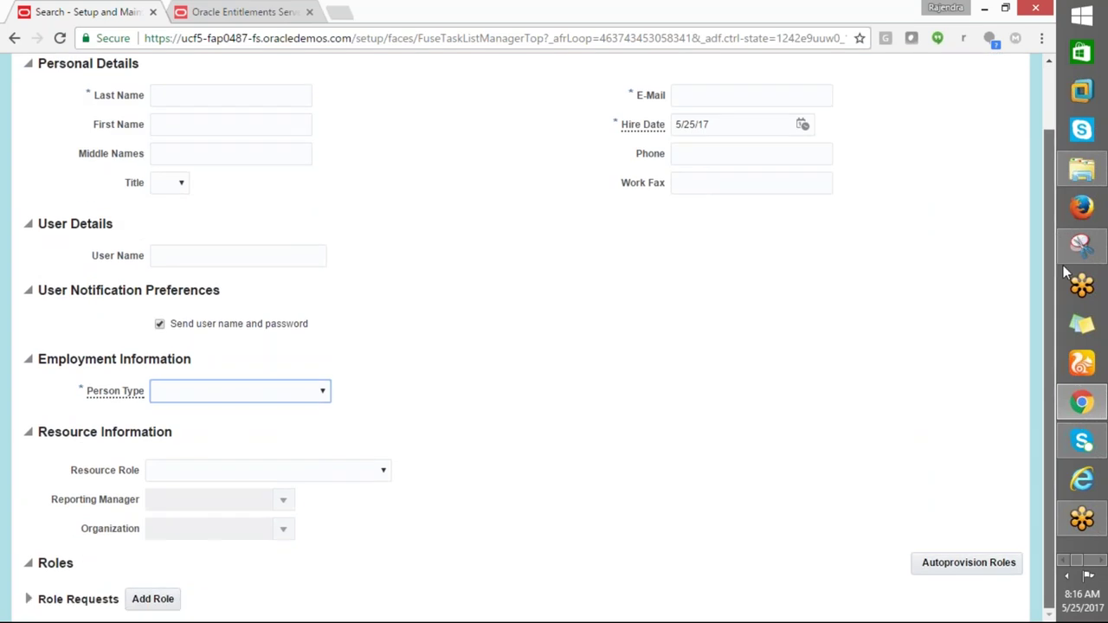
drag(1062, 252, 1043, 156)
click(1010, 117)
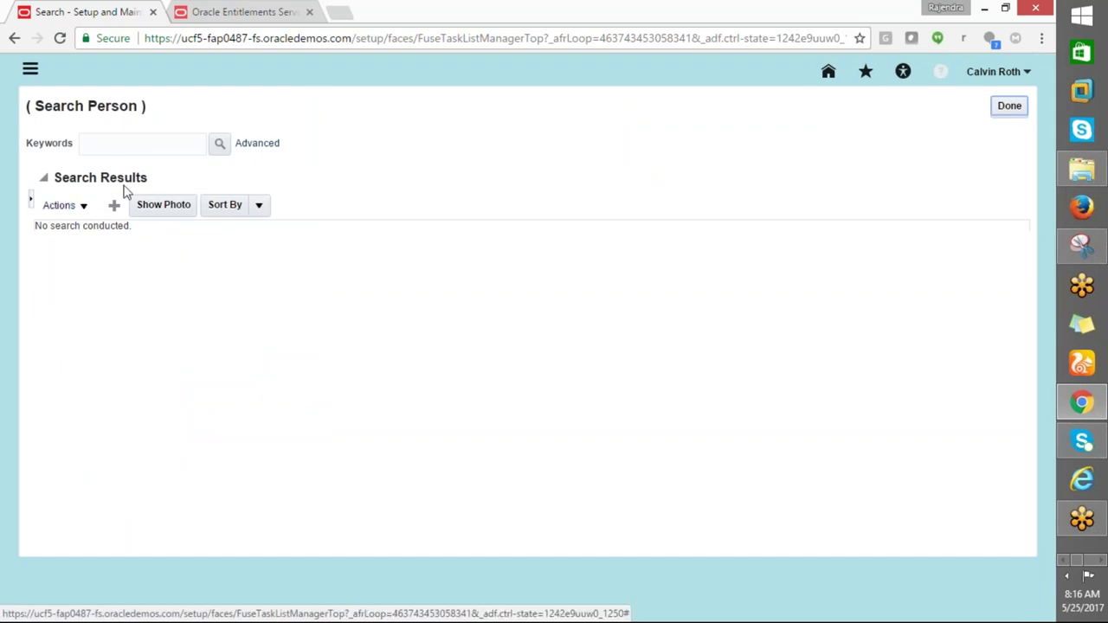
click(118, 211)
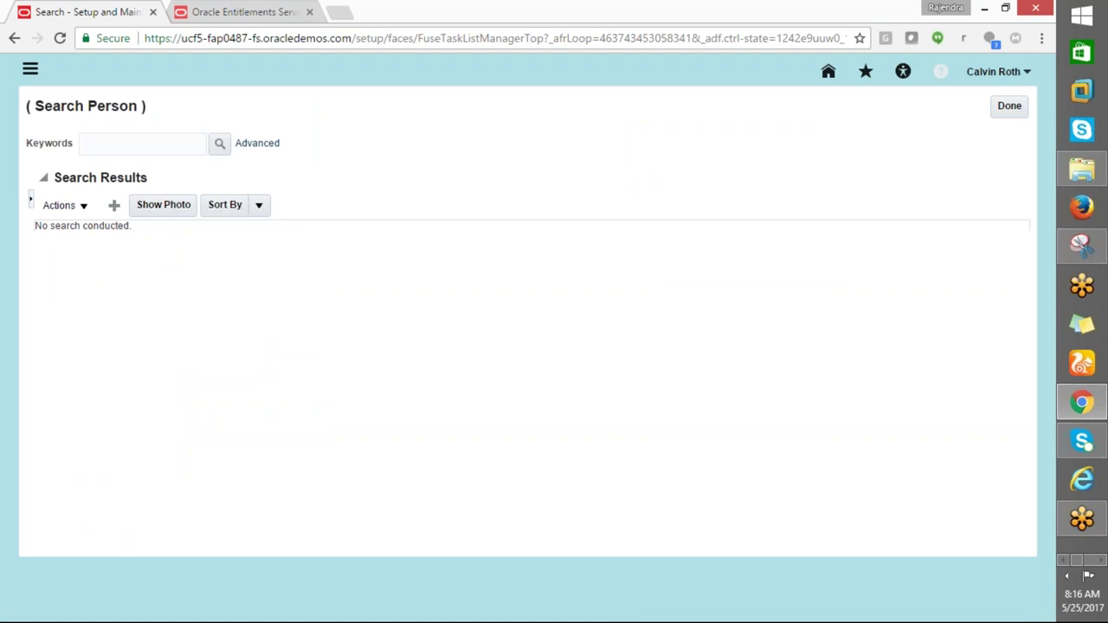
click(1015, 105)
click(1006, 108)
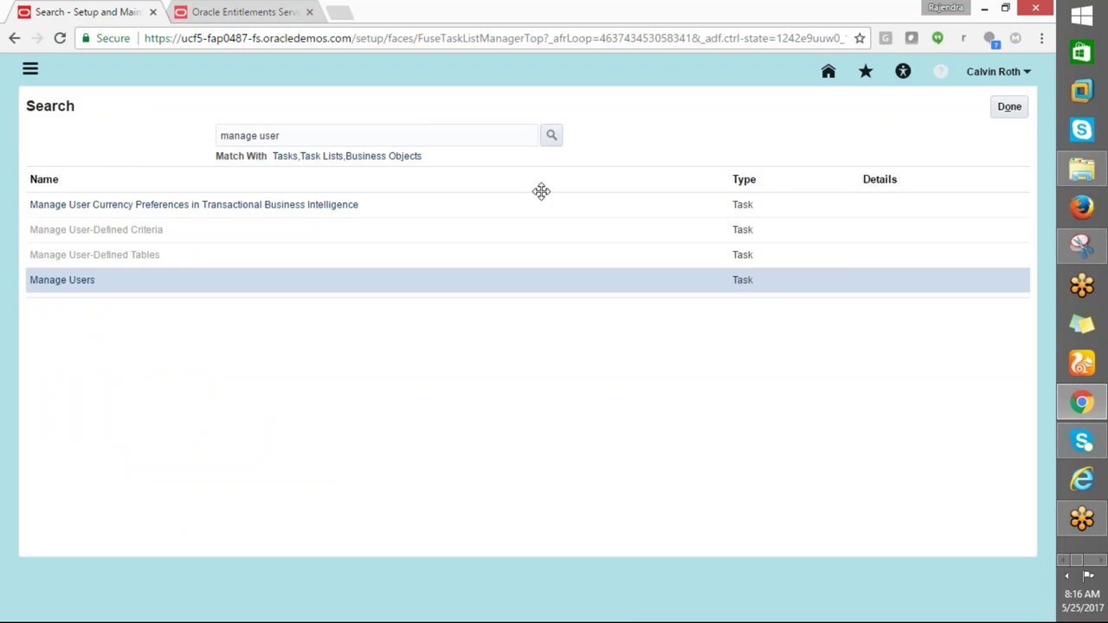
Reopen Manage Users, start another new user, then cancel and close the person search.
click(59, 286)
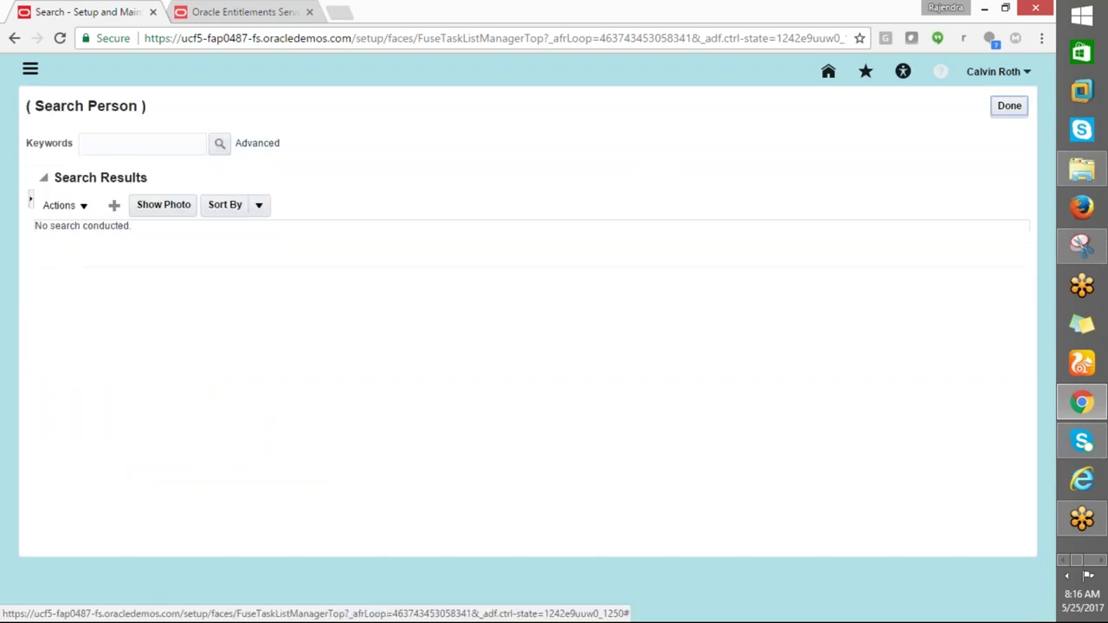
click(114, 210)
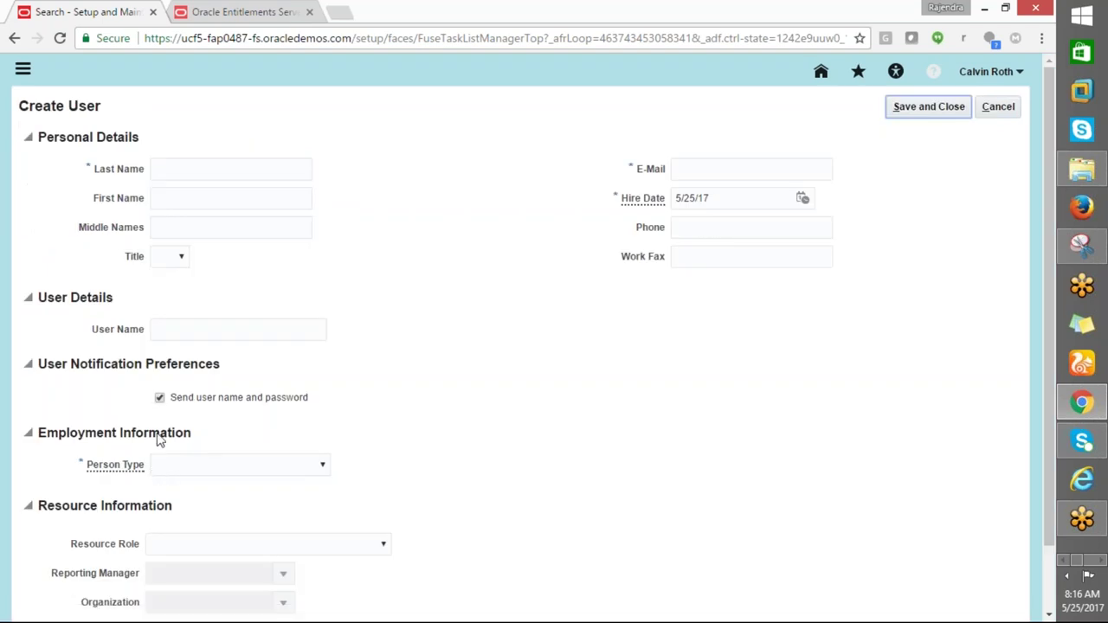
click(157, 323)
click(215, 421)
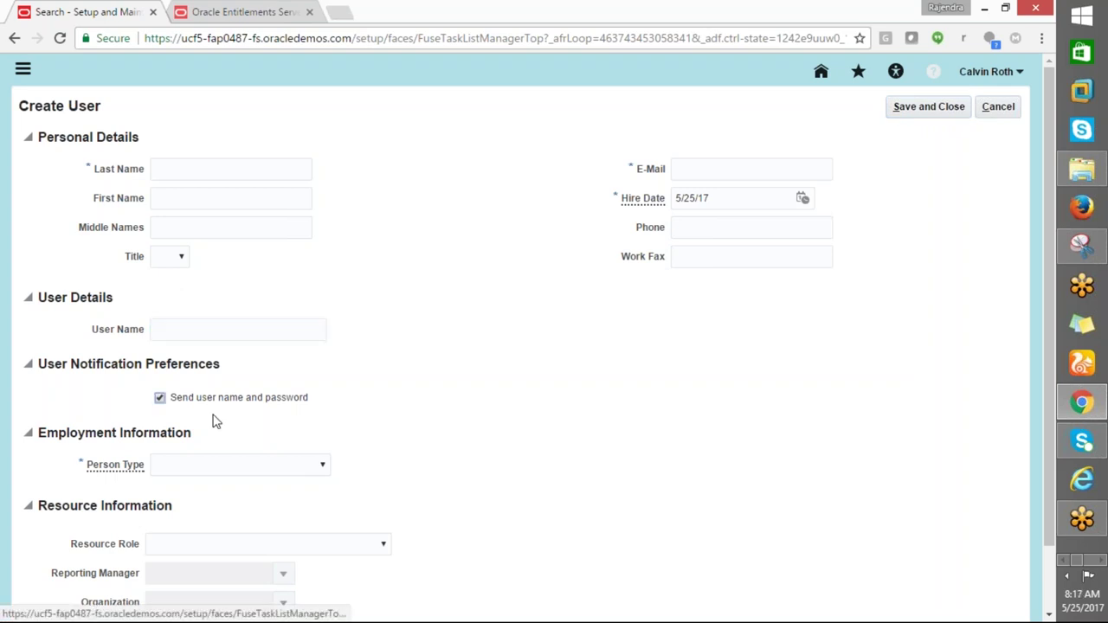
click(318, 470)
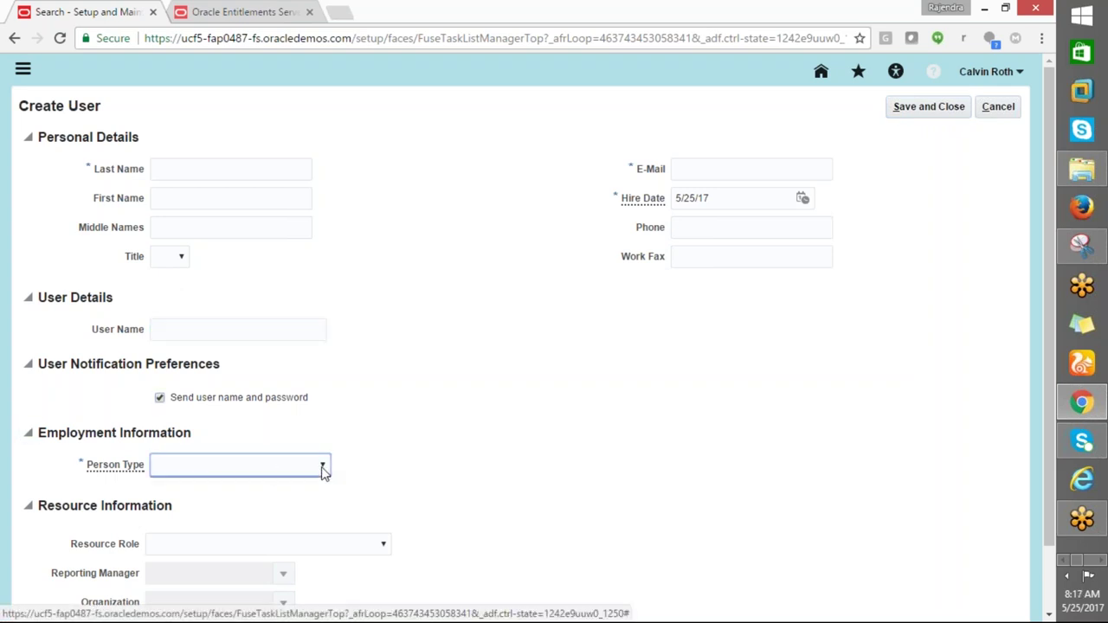
click(998, 108)
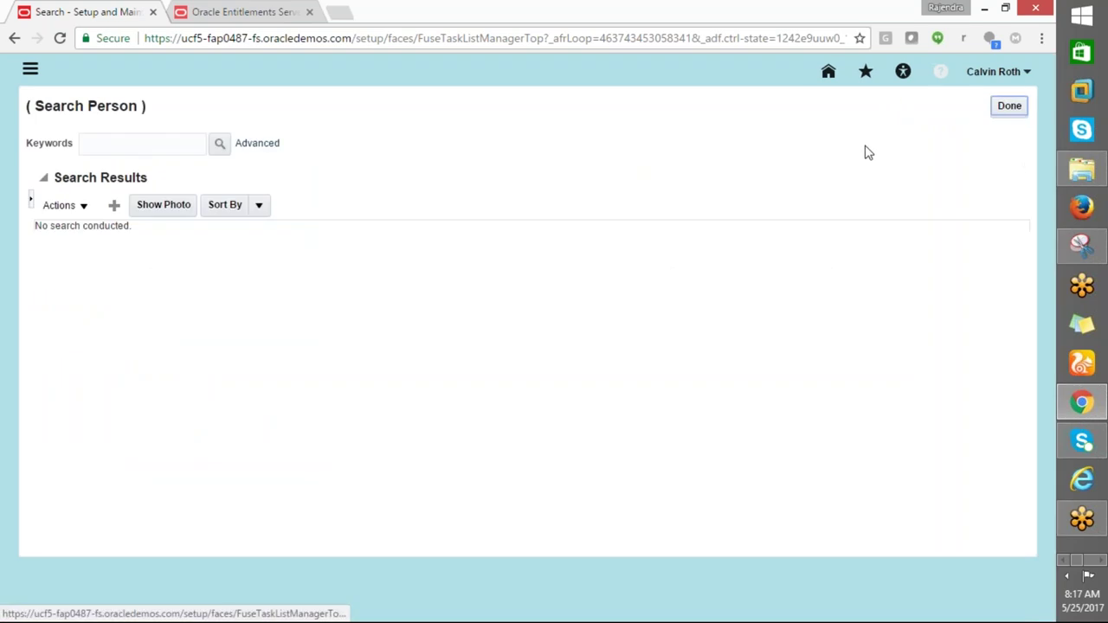
click(1021, 107)
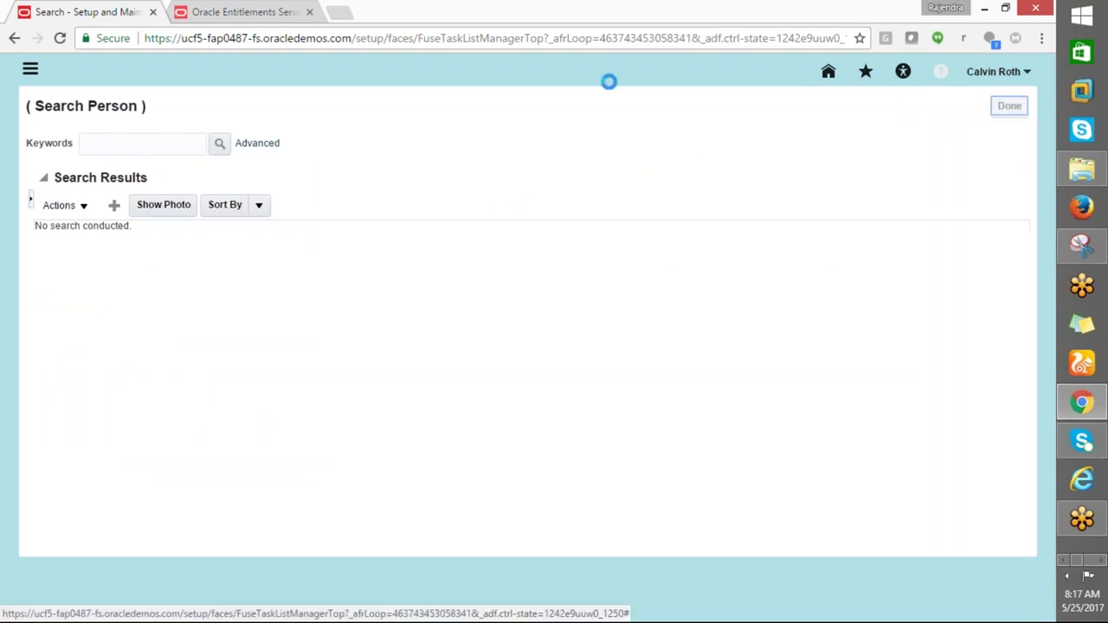
Search setup tasks for 'CREATE IMPLEMENTATION' and launch Create Implementation Users.
triple_click(286, 135)
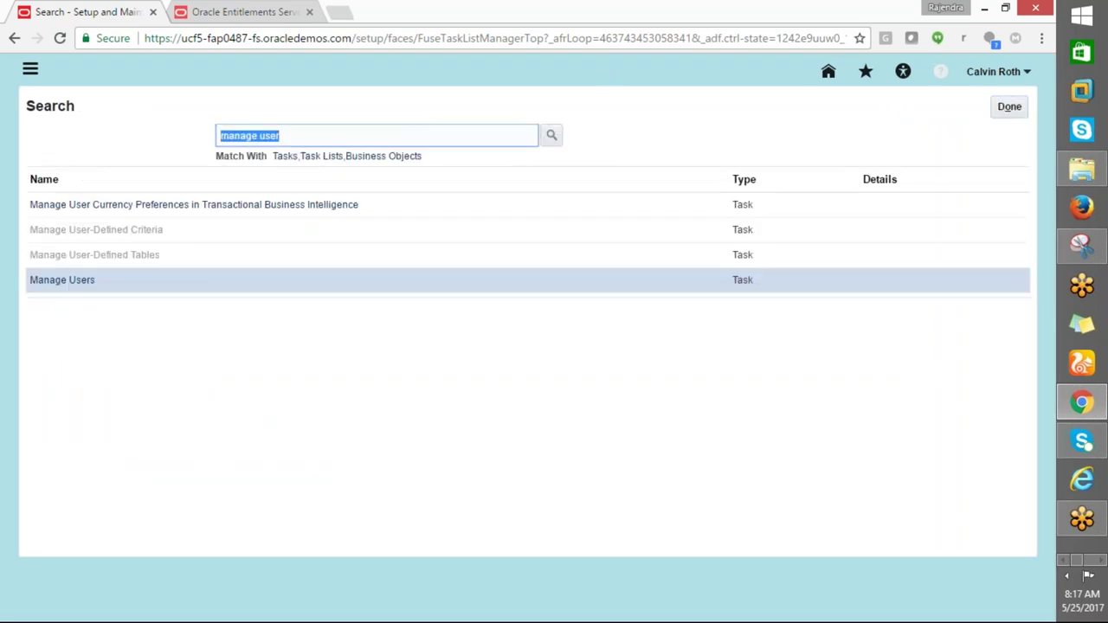
text(CREATE)
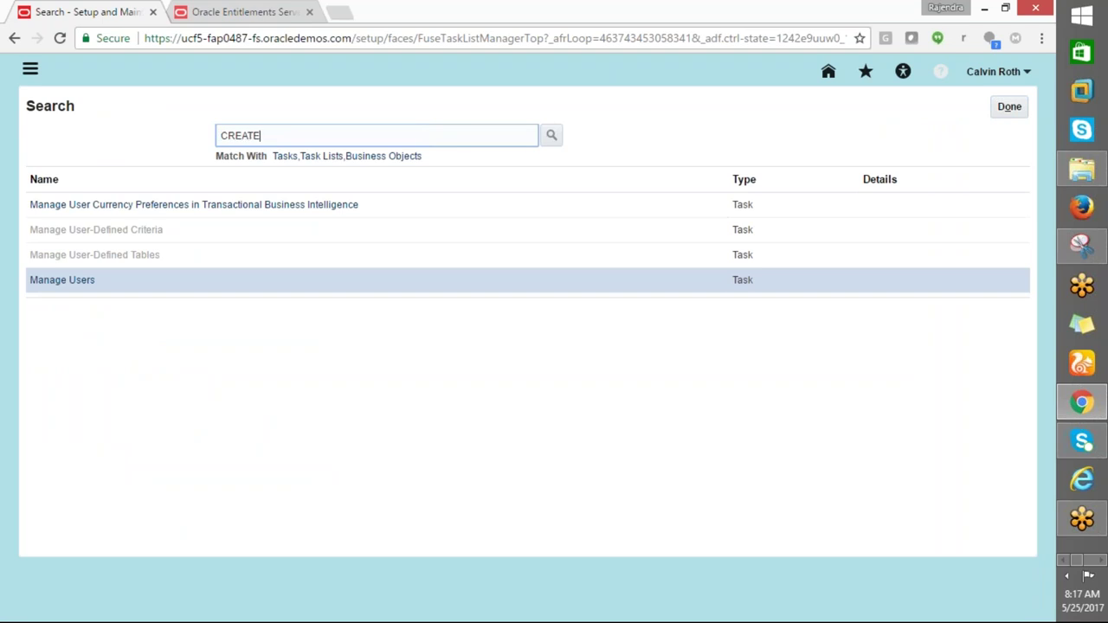
text( IMPLEMENTATION)
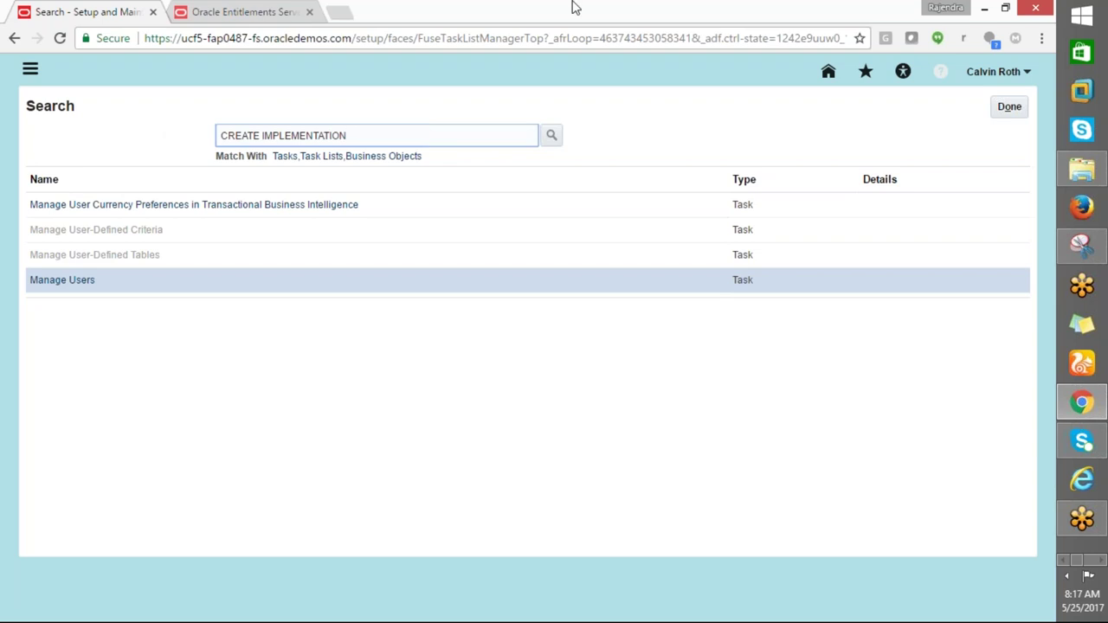
click(552, 142)
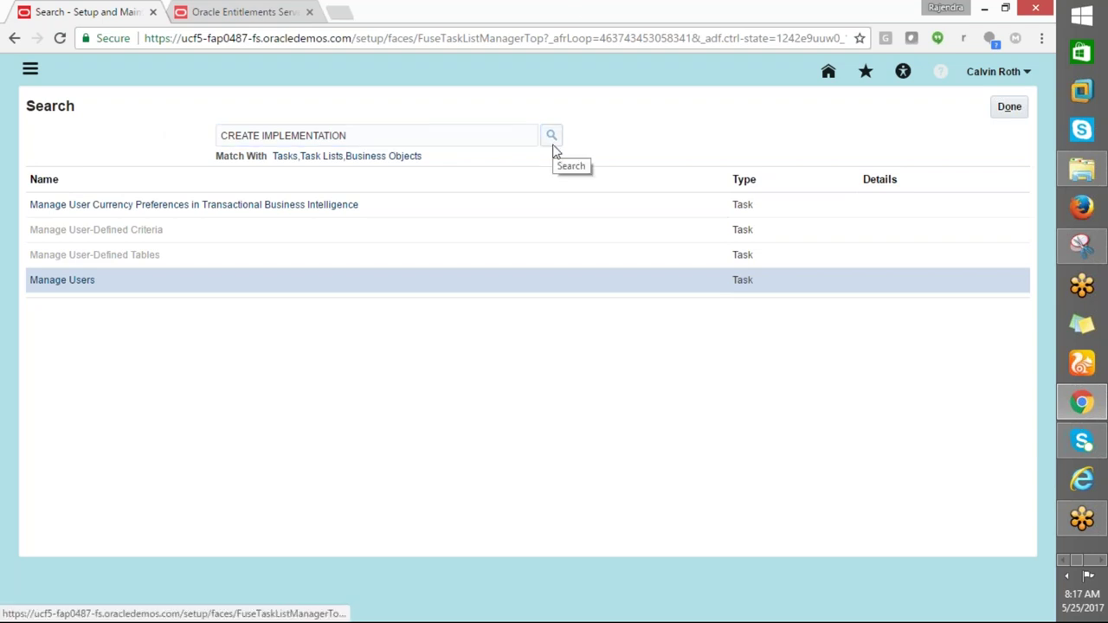
click(554, 147)
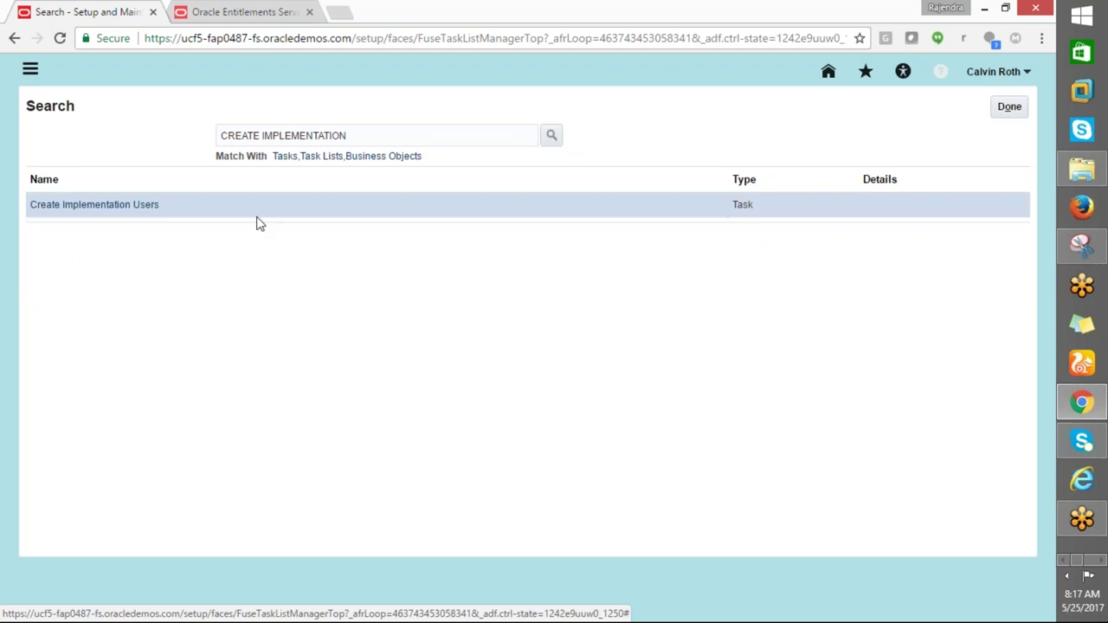
click(101, 208)
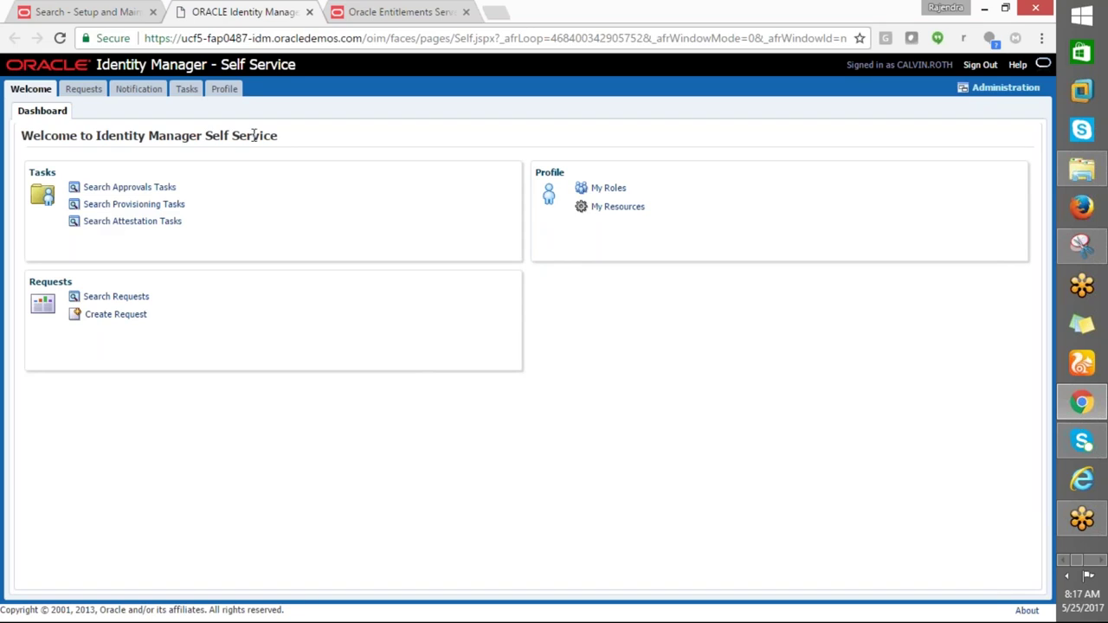
After checking the other browser tabs, return to Identity Manager Self Service and open Administration.
click(364, 22)
click(211, 12)
click(93, 19)
click(219, 13)
click(376, 13)
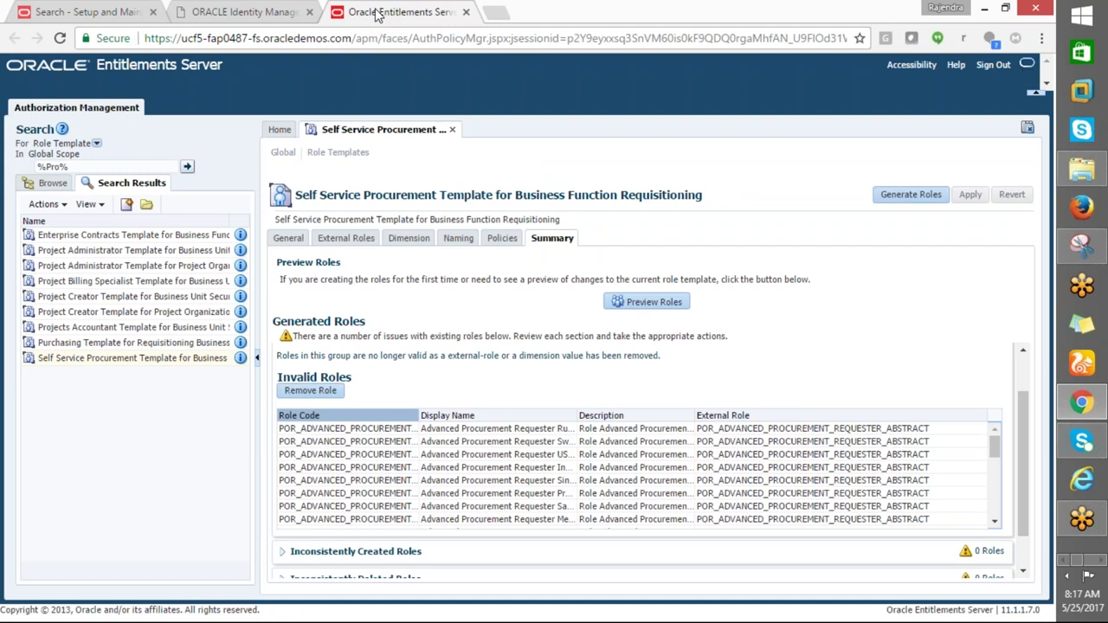
click(293, 12)
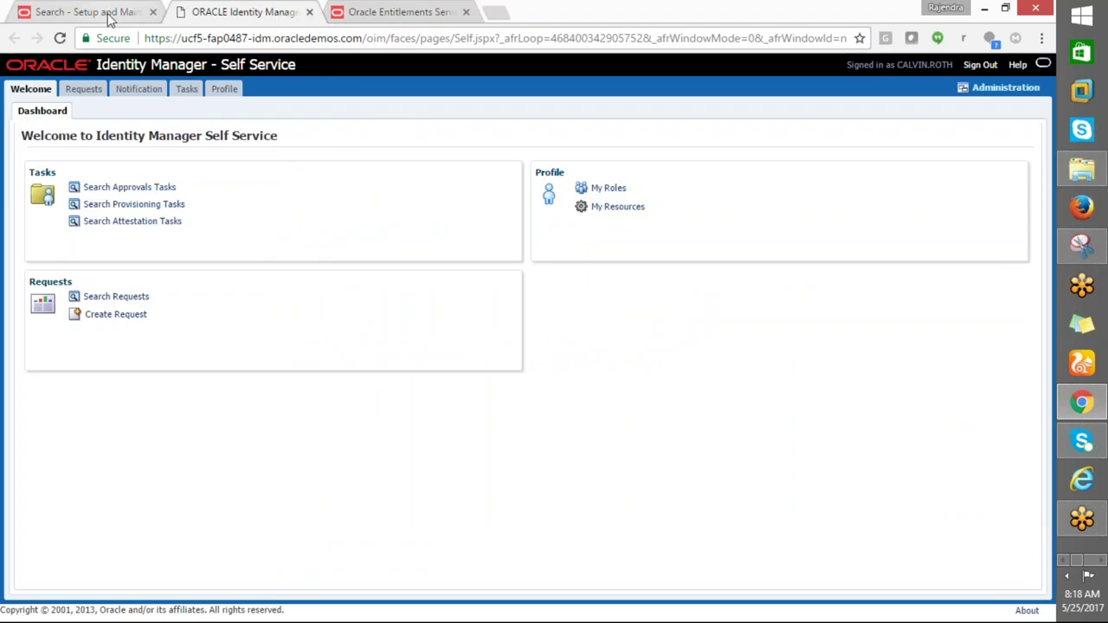
click(110, 19)
click(195, 17)
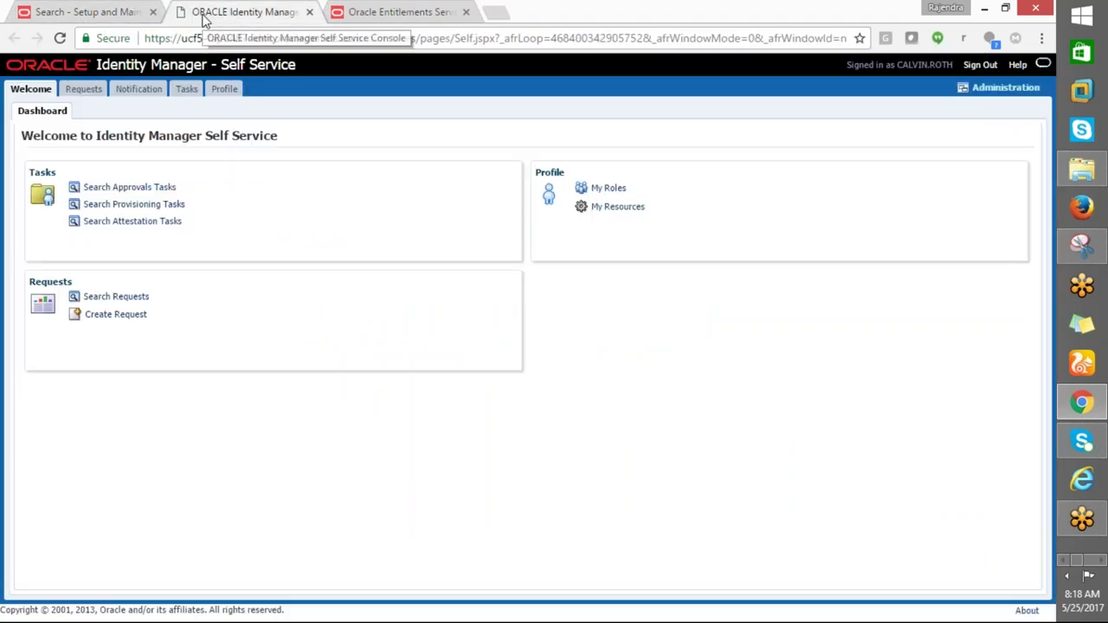
click(374, 19)
click(209, 14)
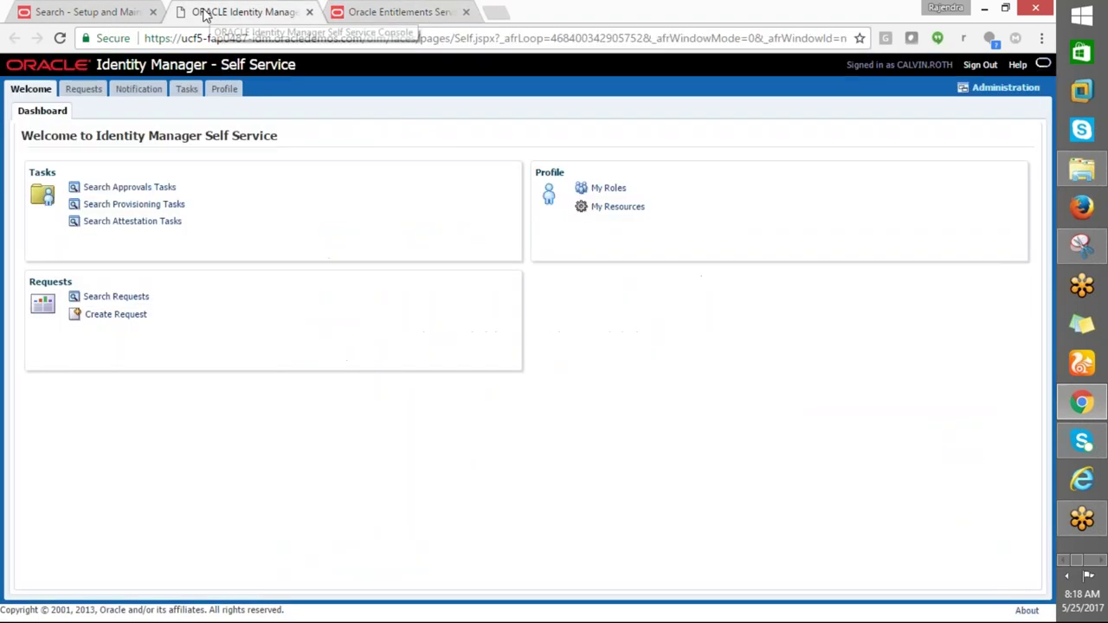
click(102, 19)
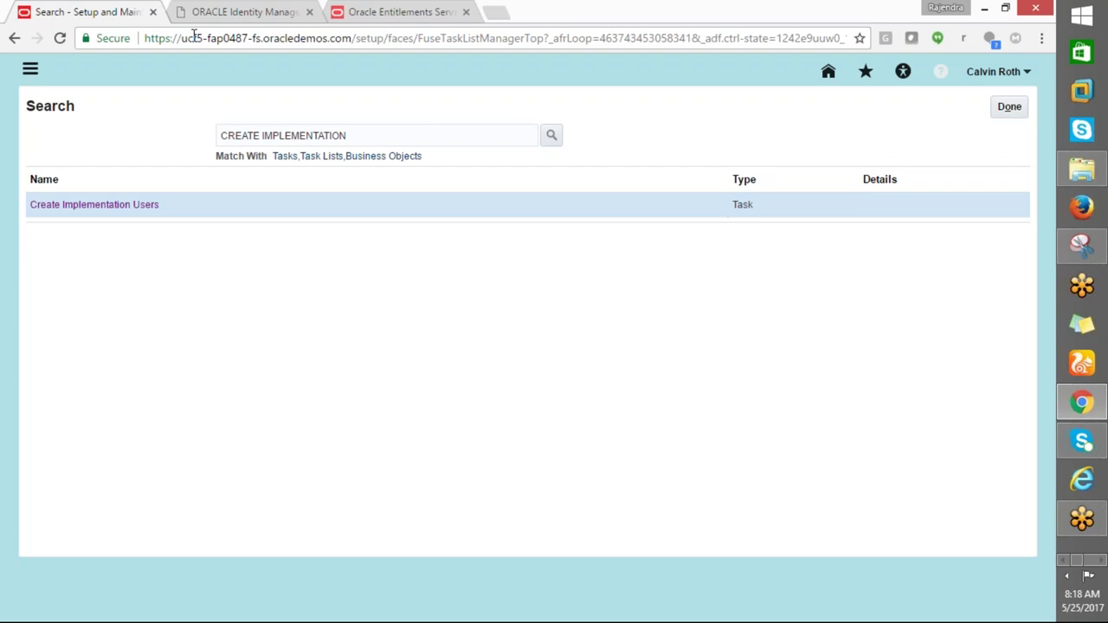
click(264, 13)
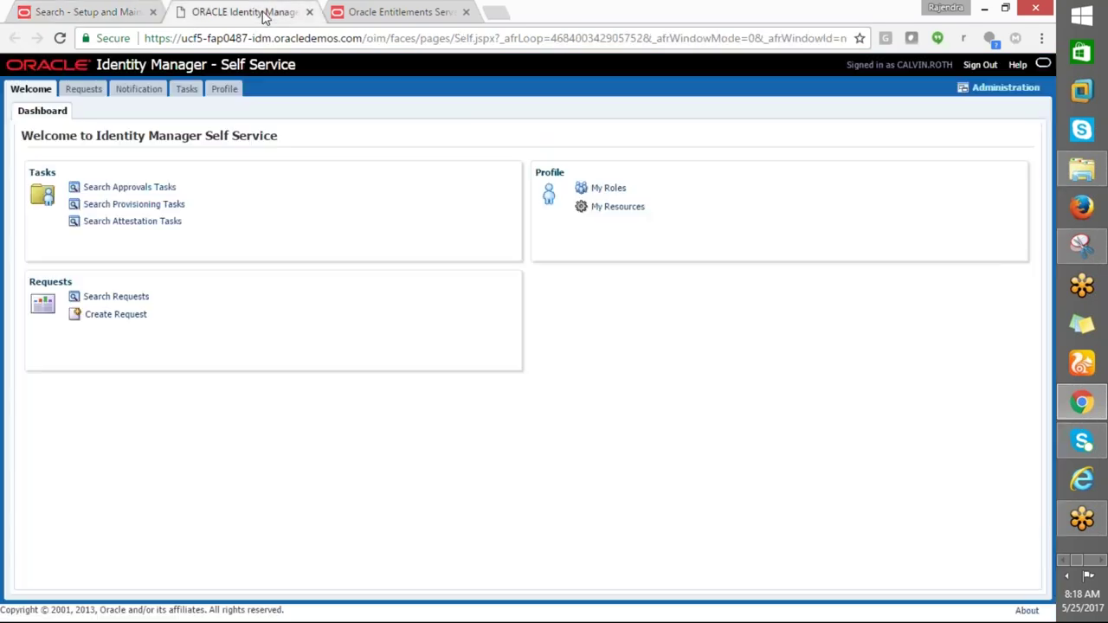
click(1004, 87)
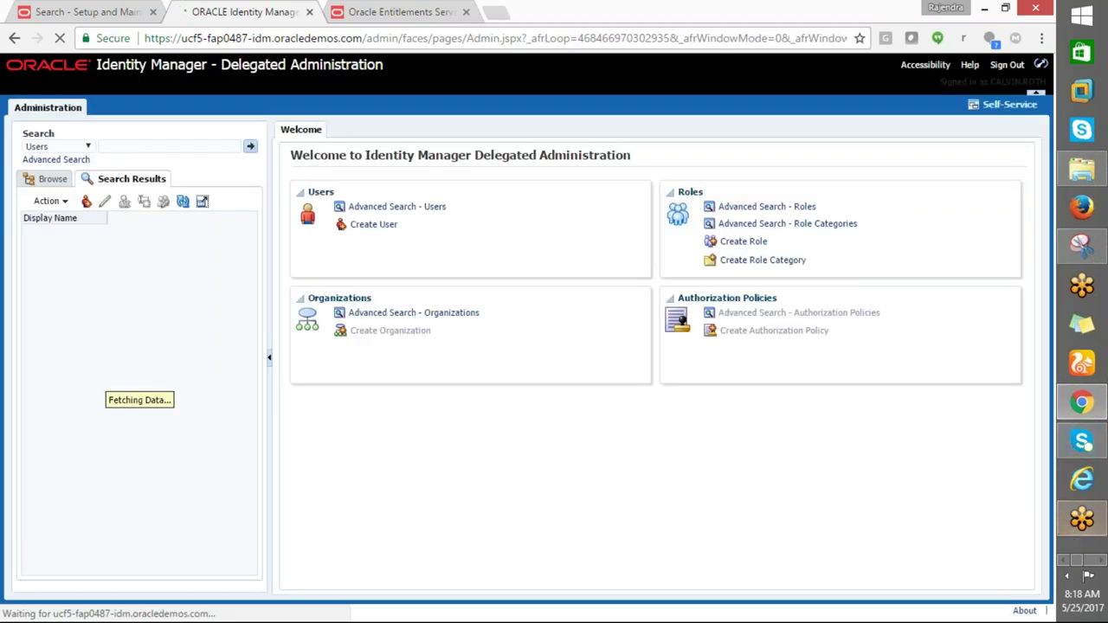
Create a new user with first name AMD, last name USER, login AMD.USER and a password.
click(377, 226)
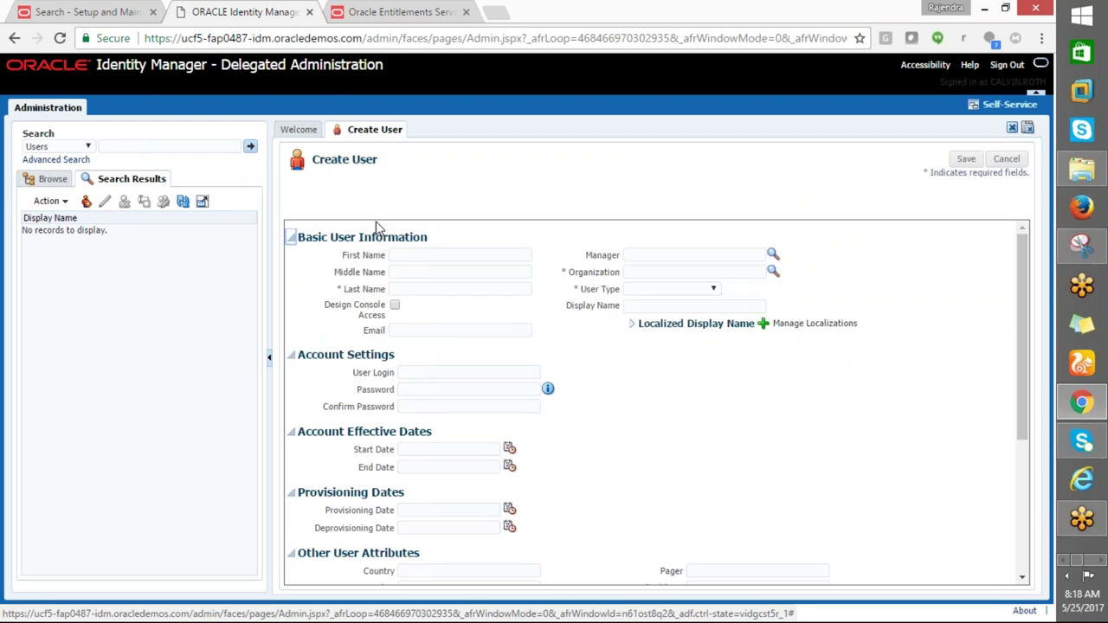
click(400, 252)
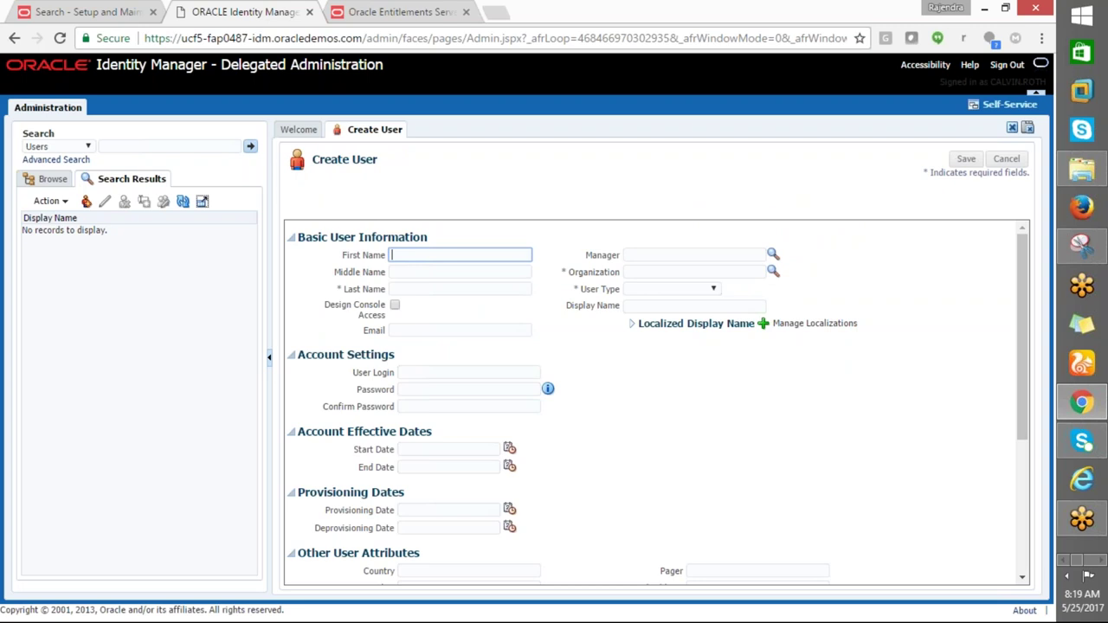
text(AMD)
key(Tab)
key(Tab)
text(USER)
click(411, 372)
text(AMD.USER)
key(Tab)
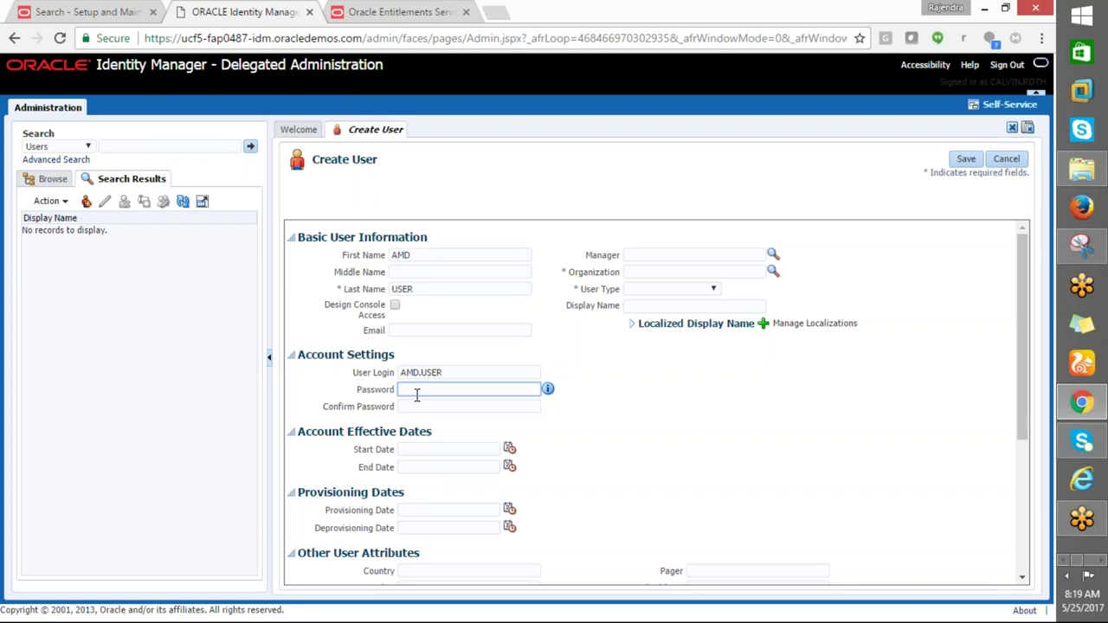
text(•••••)
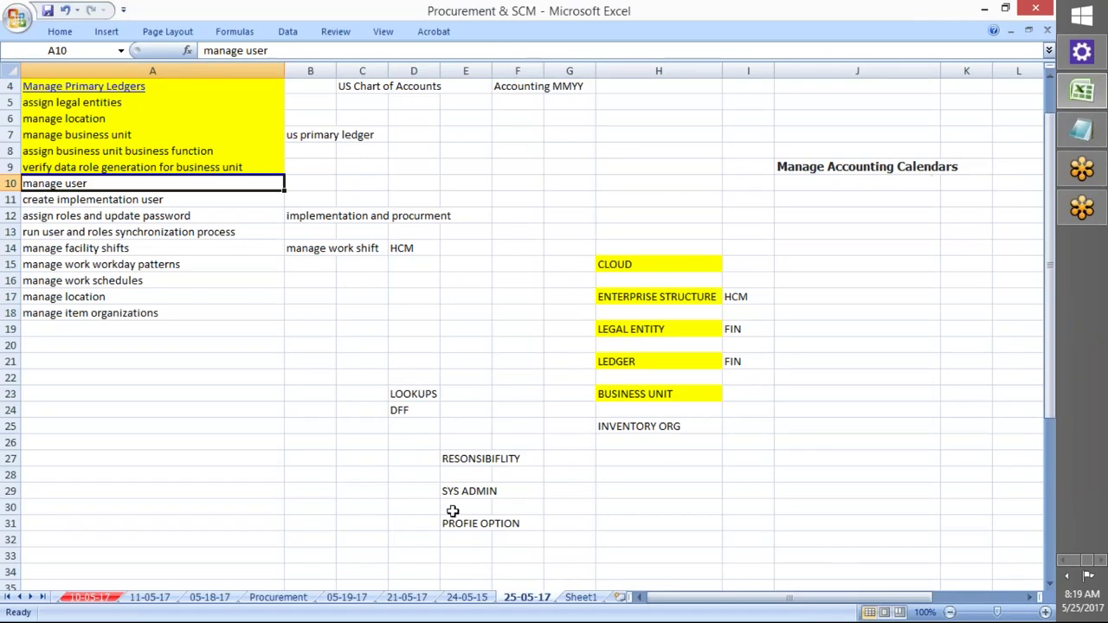
Copy the amd.user value from cell E5 of the 24-05-15 sheet.
click(467, 597)
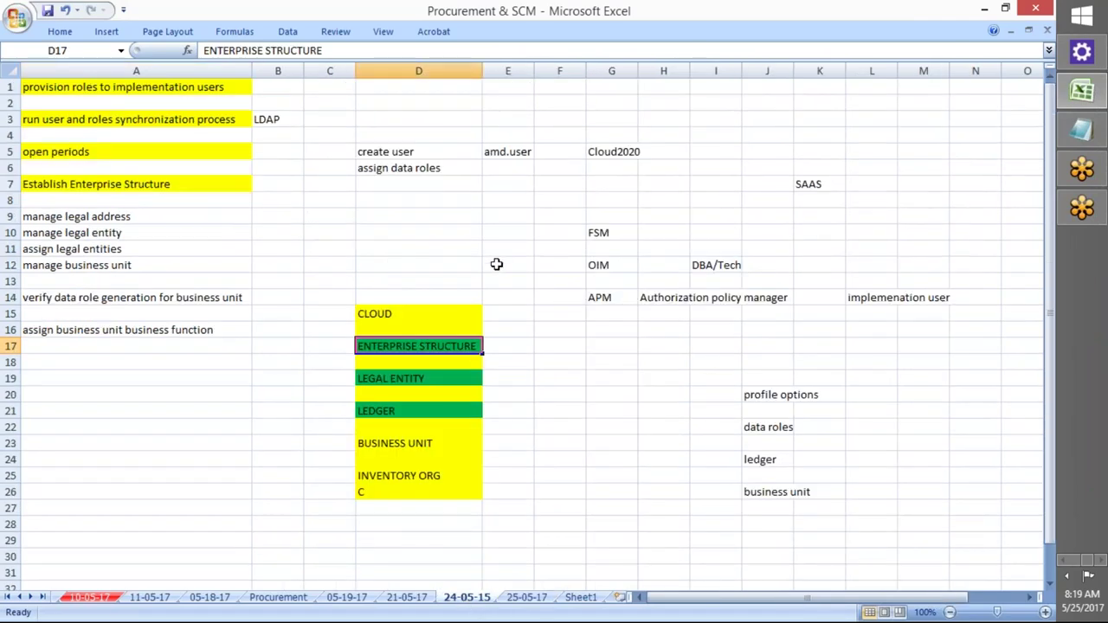
click(501, 153)
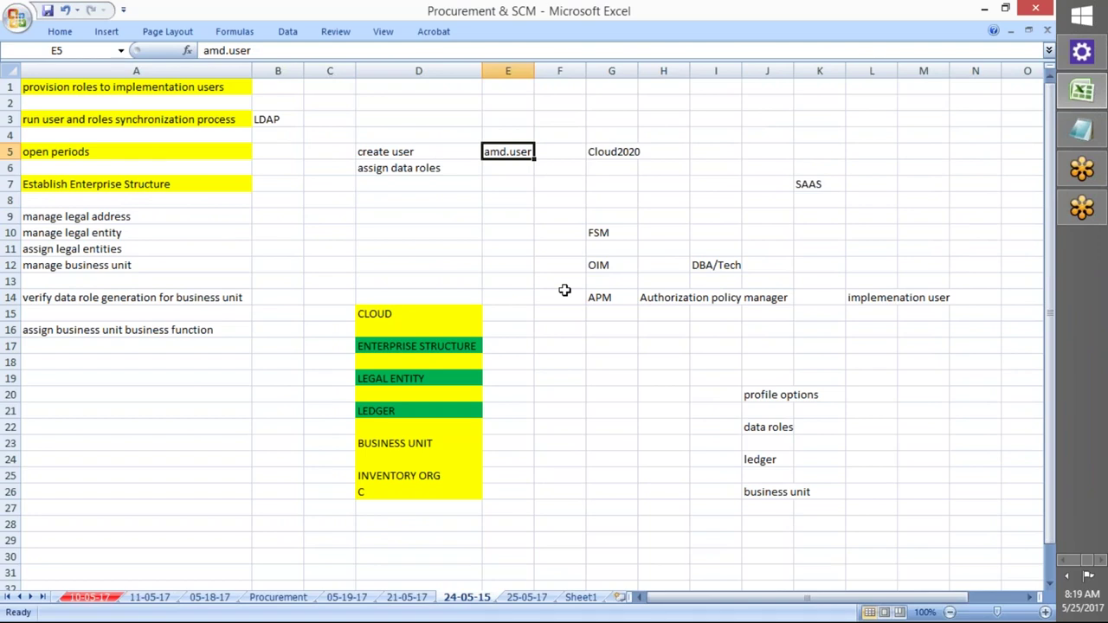
key(ctrl+c)
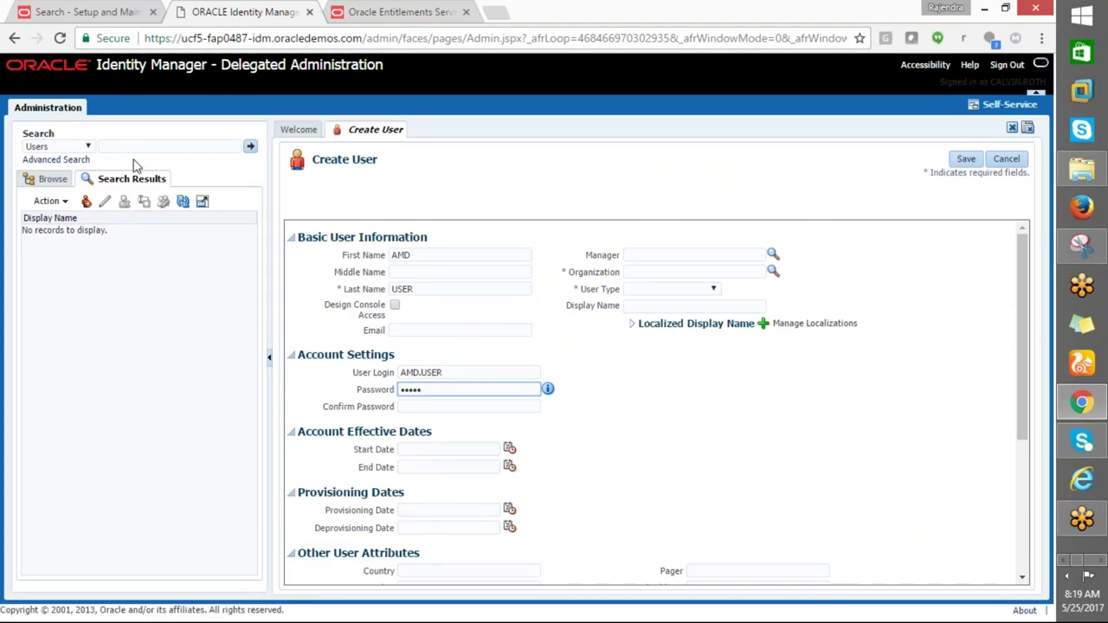
Search Users for amd.user, open the AMD USER account and display its assigned roles.
click(87, 147)
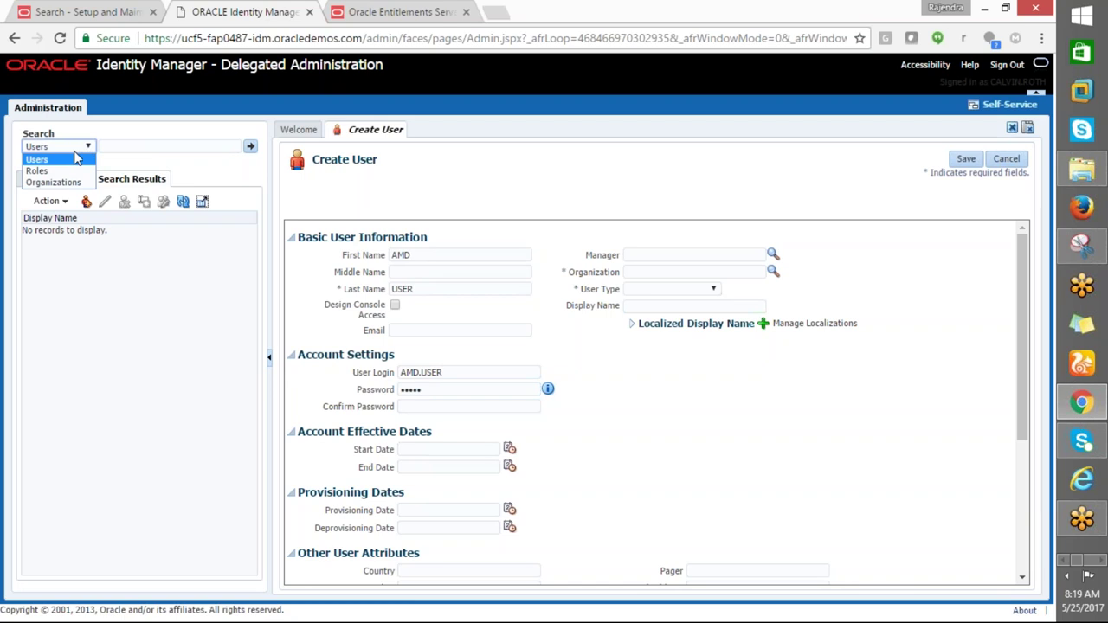
click(111, 145)
text(amd.user)
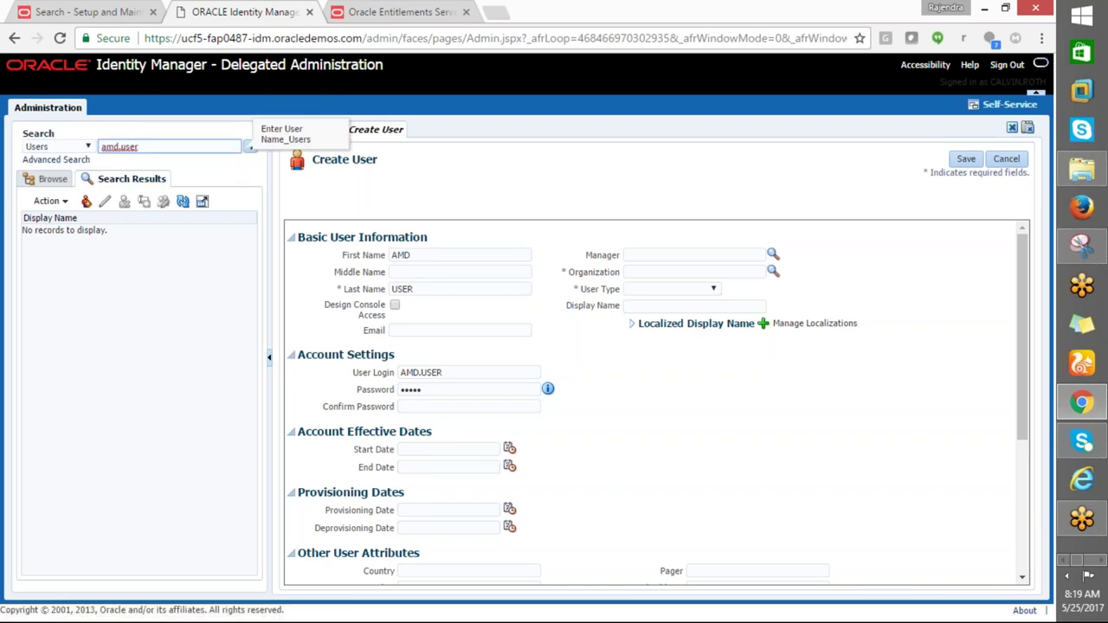
click(250, 146)
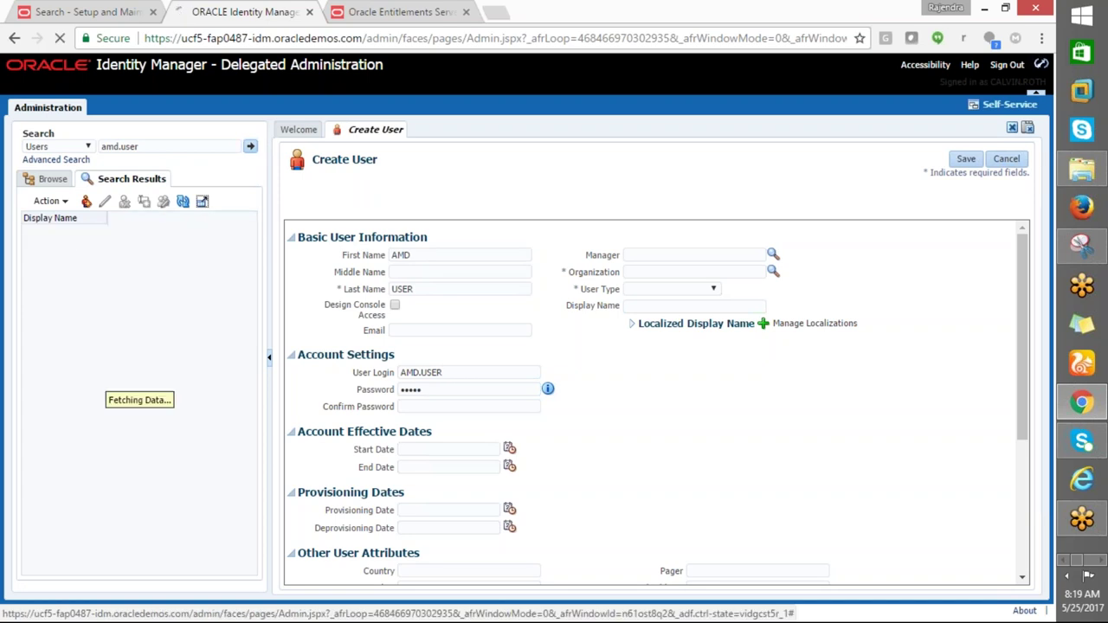
click(48, 235)
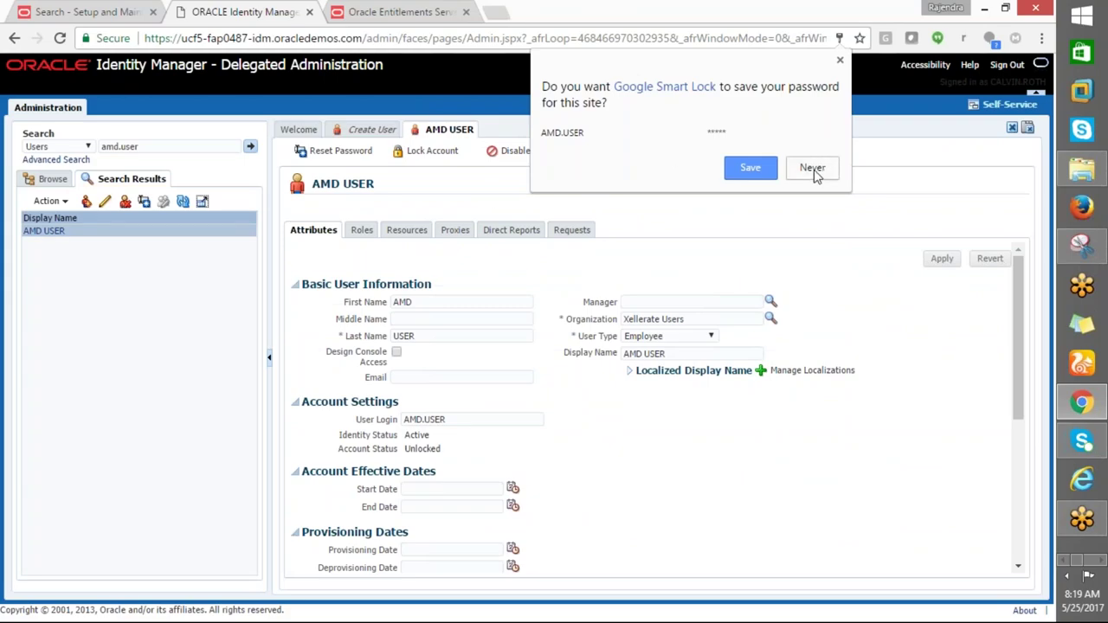
click(816, 169)
click(362, 232)
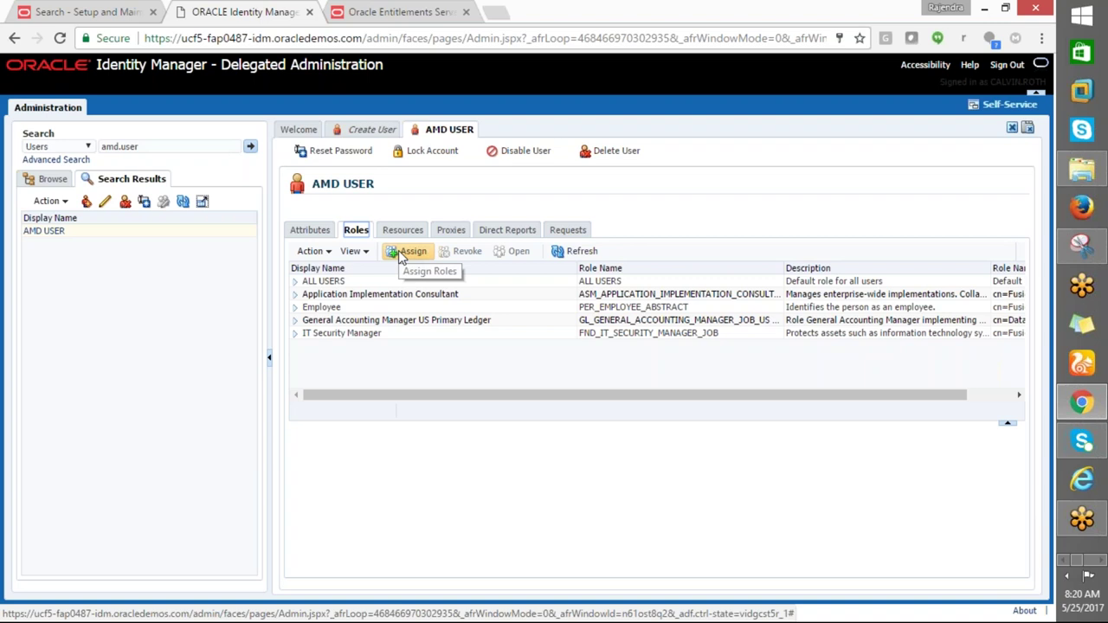
On the 25-05-17 sheet, make the manage user text in A10 red.
key(alt+Tab)
key(alt+Tab)
key(alt+Tab)
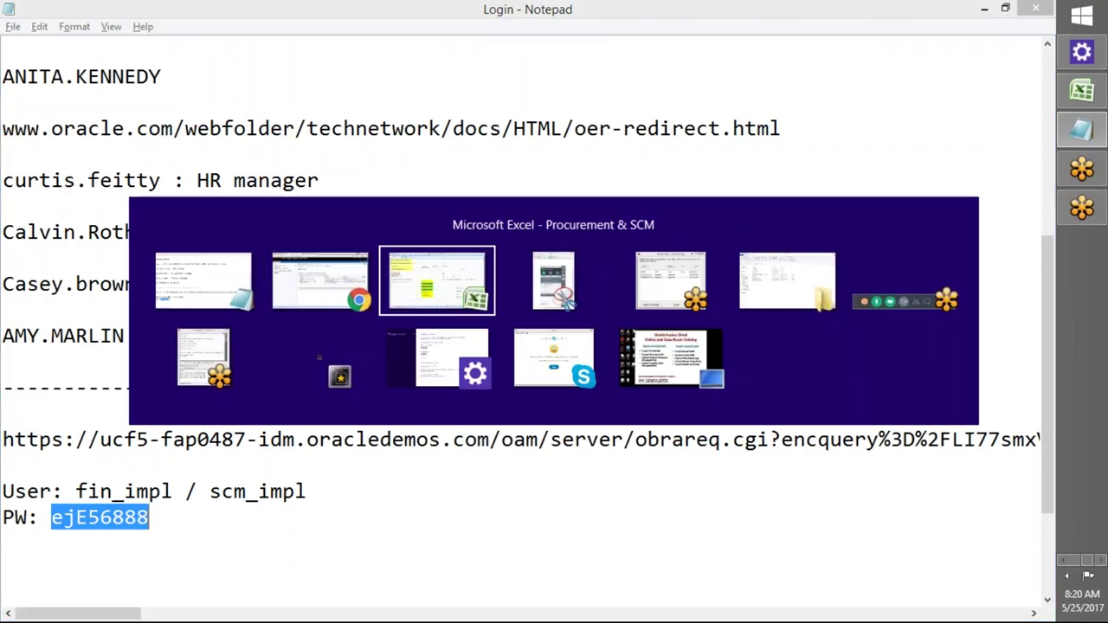
key(alt+Tab)
key(alt+Tab)
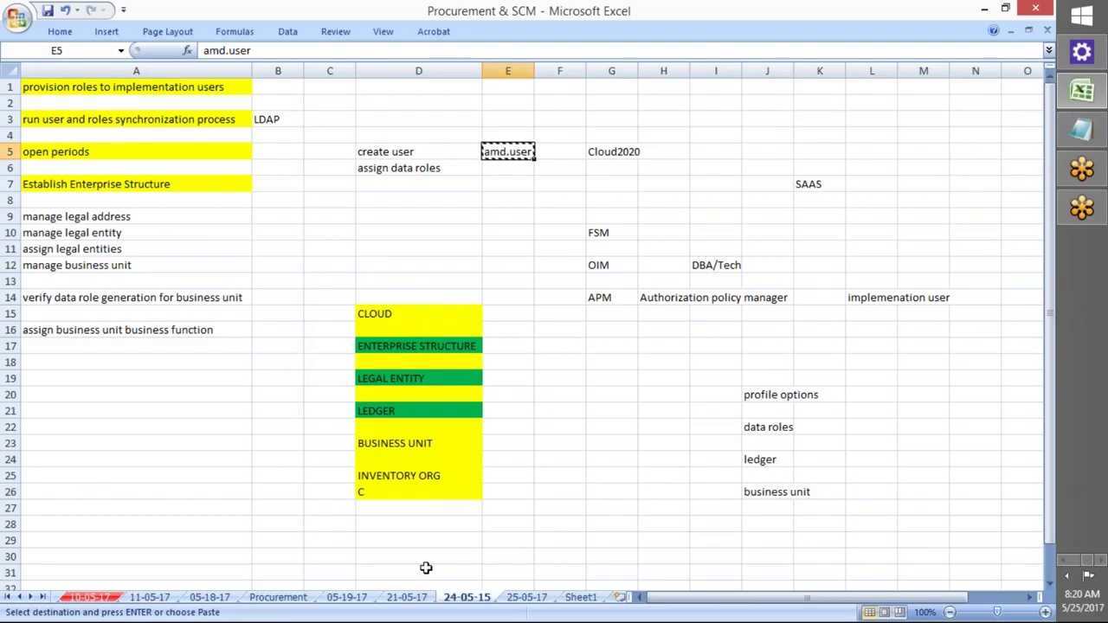
click(512, 597)
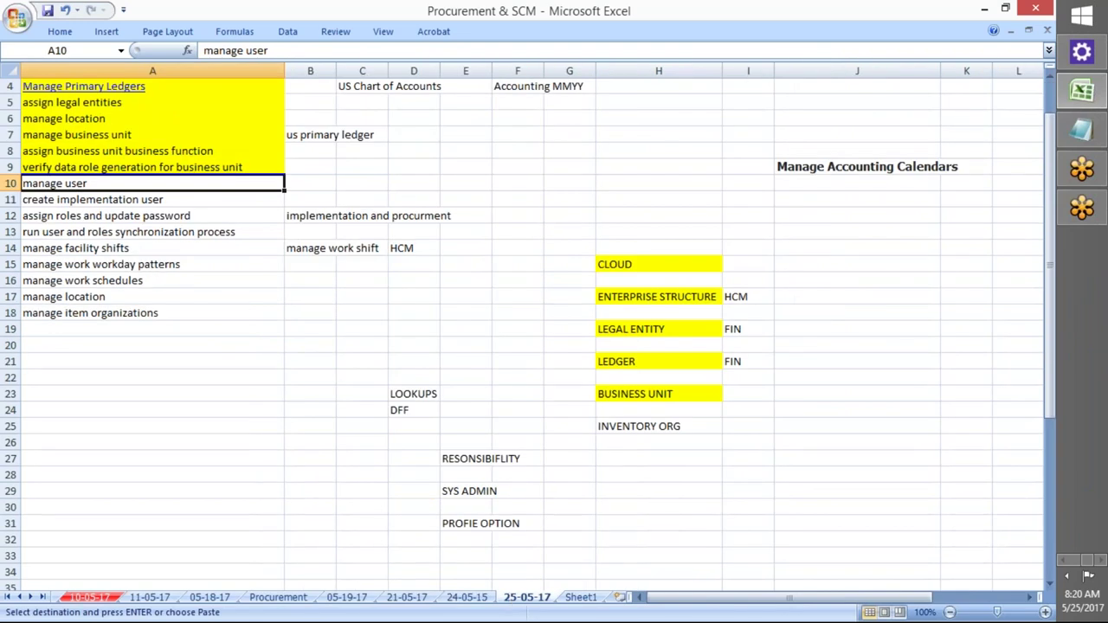
click(78, 198)
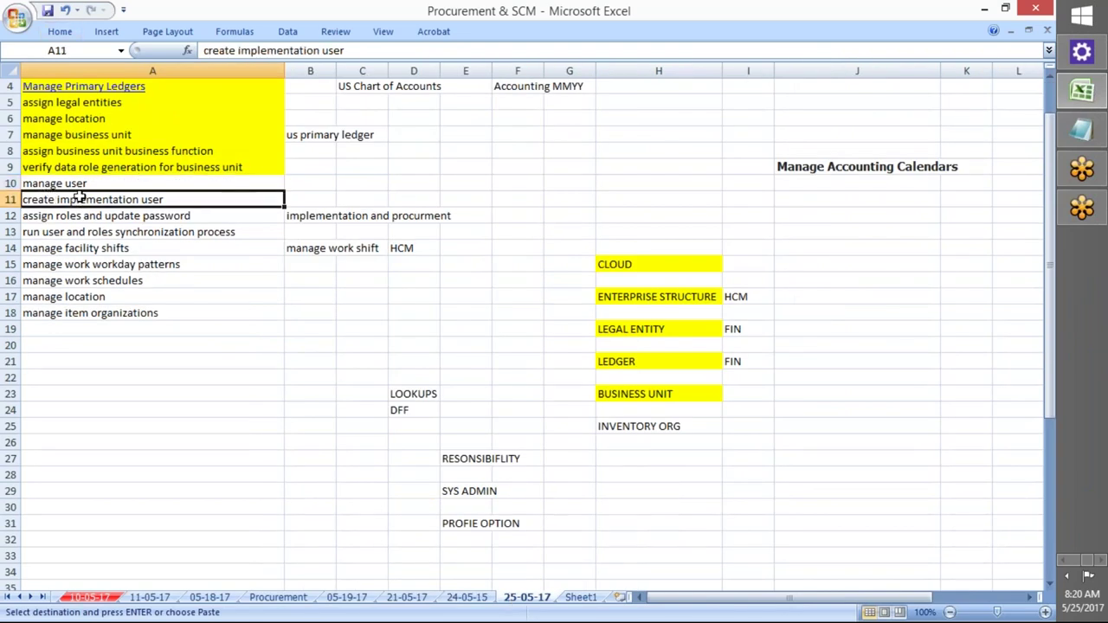
click(75, 181)
click(66, 32)
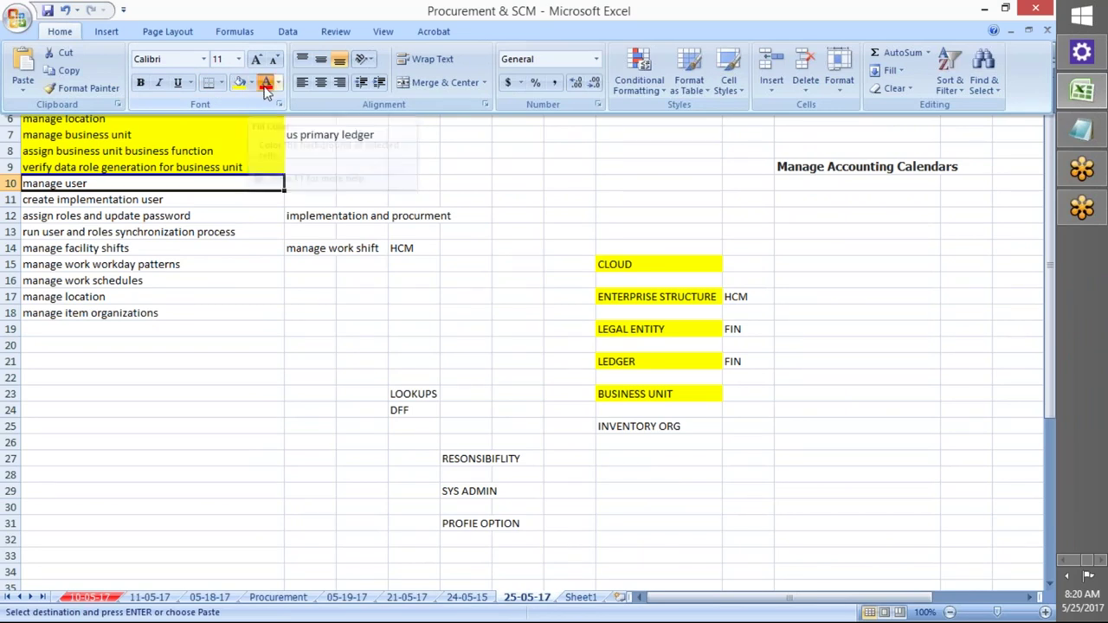
click(266, 84)
Fill cells A11, A12 and A13 yellow to mark those checklist steps done.
click(130, 205)
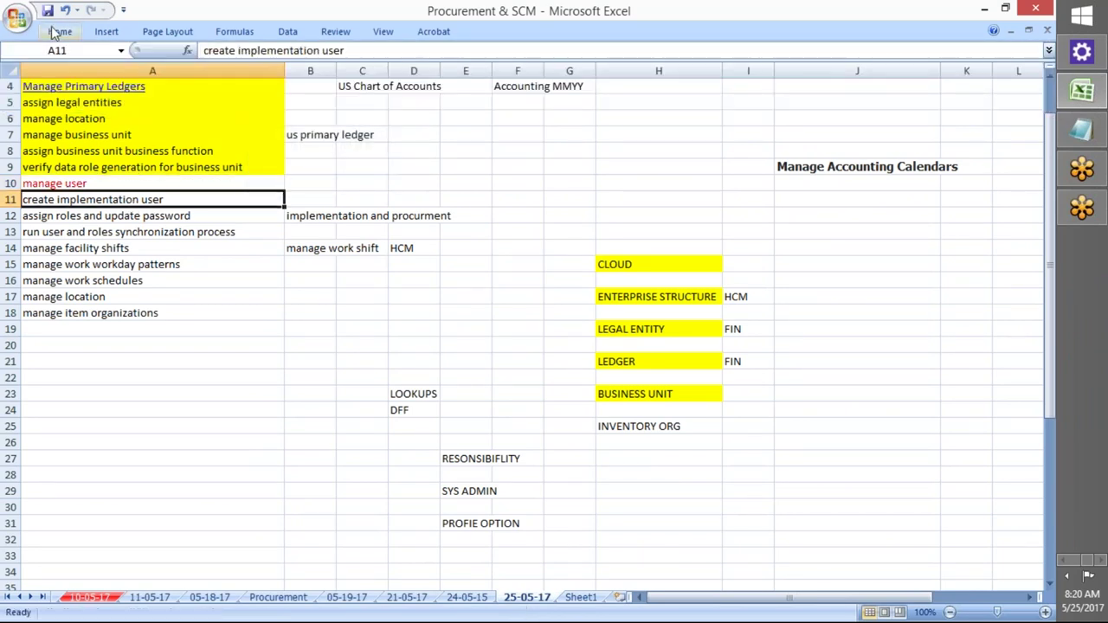
click(59, 31)
click(239, 83)
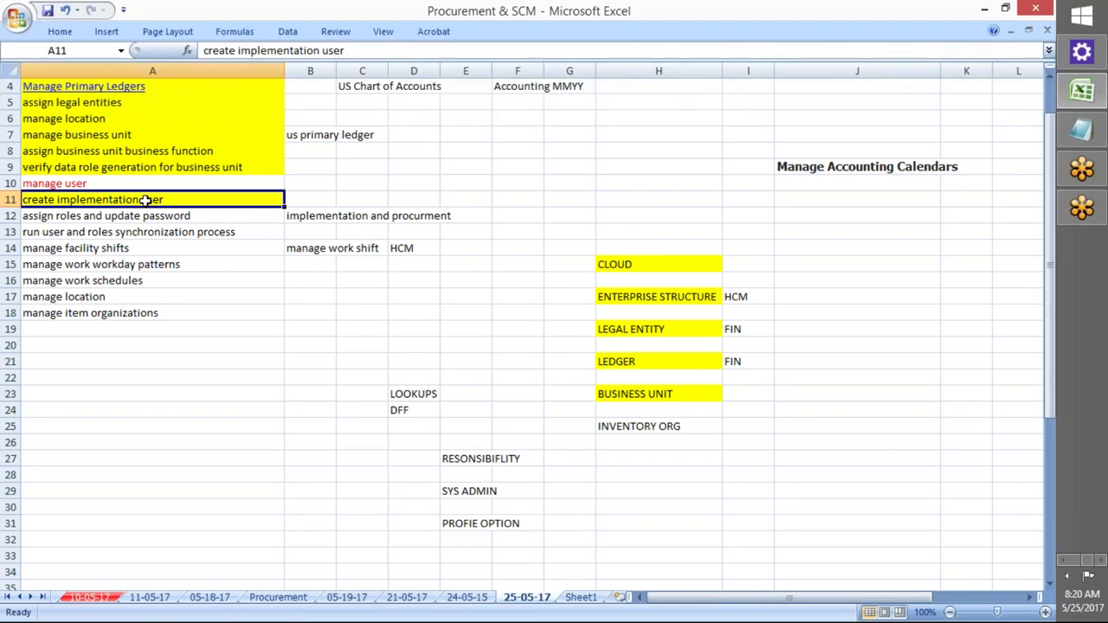
click(140, 217)
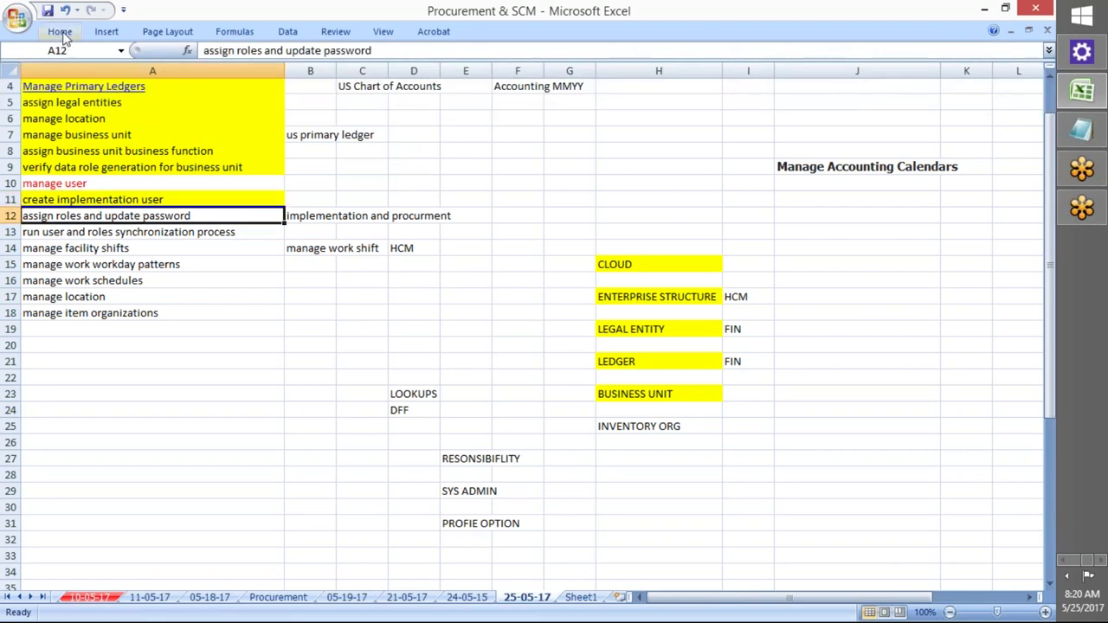
click(60, 31)
click(240, 82)
click(154, 233)
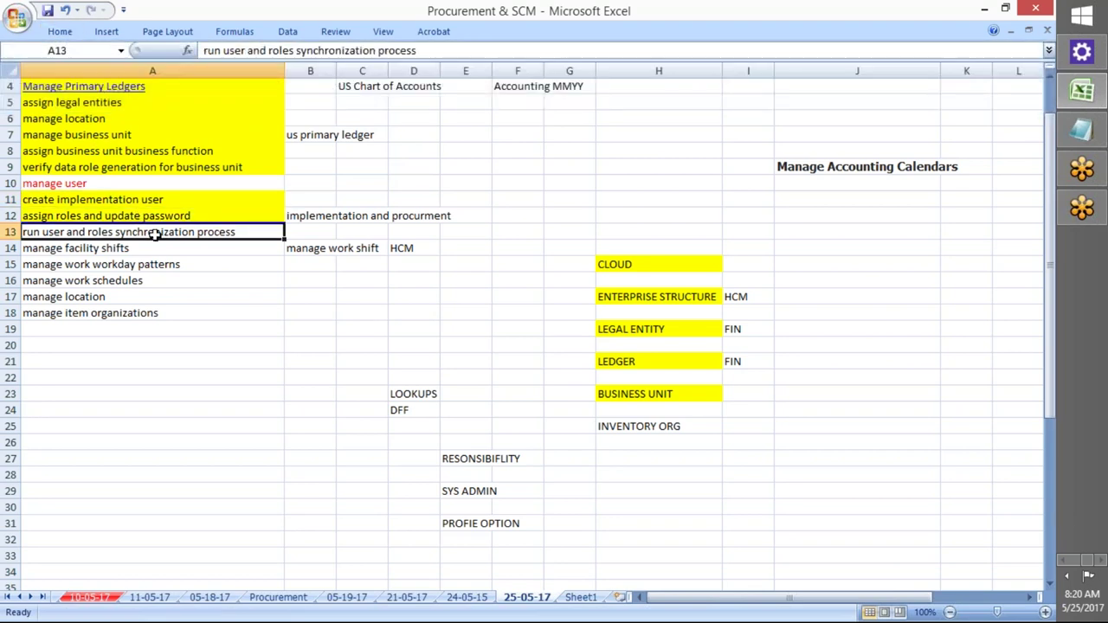
click(60, 32)
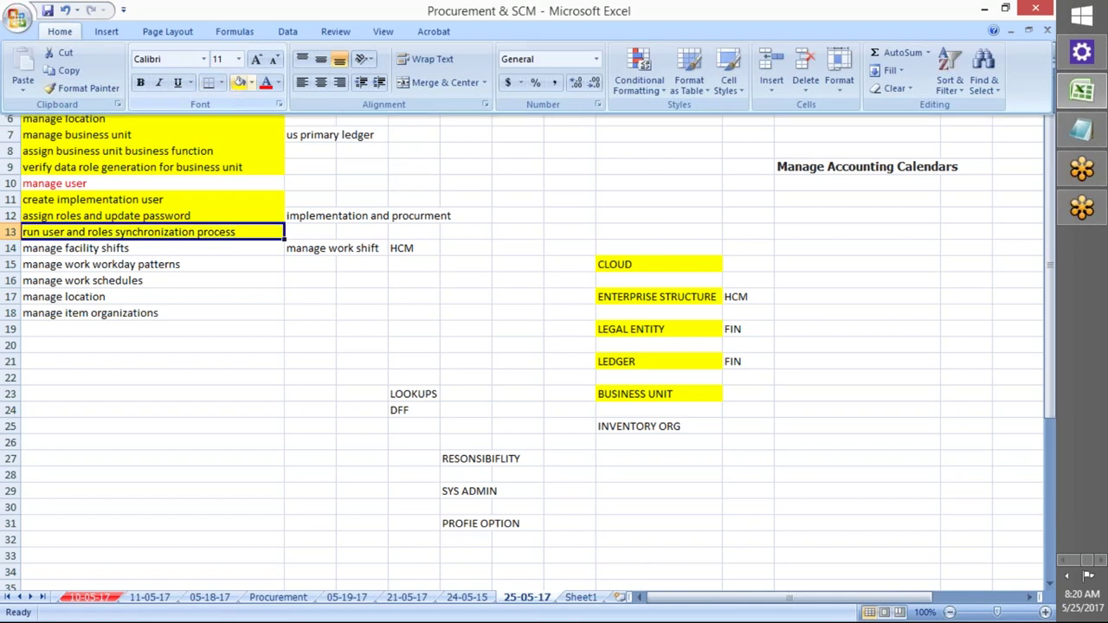
click(232, 85)
key(alt+Tab)
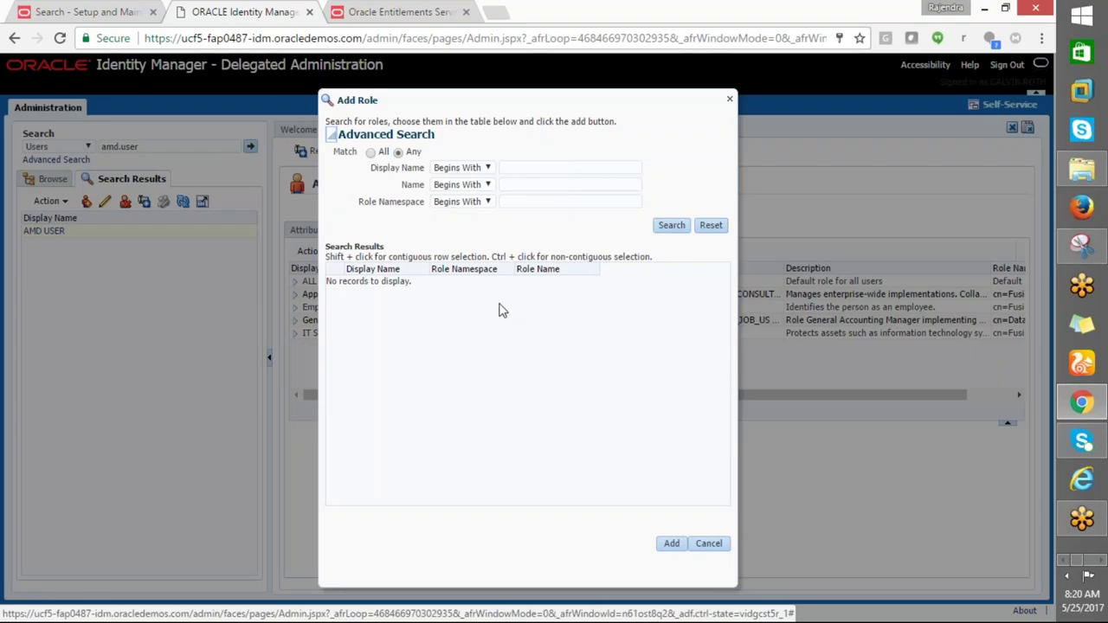
Search Add Role for display names matching %AMD% and widen the column to show full AMD_BUSINESS UNIT names.
click(512, 168)
text(%A)
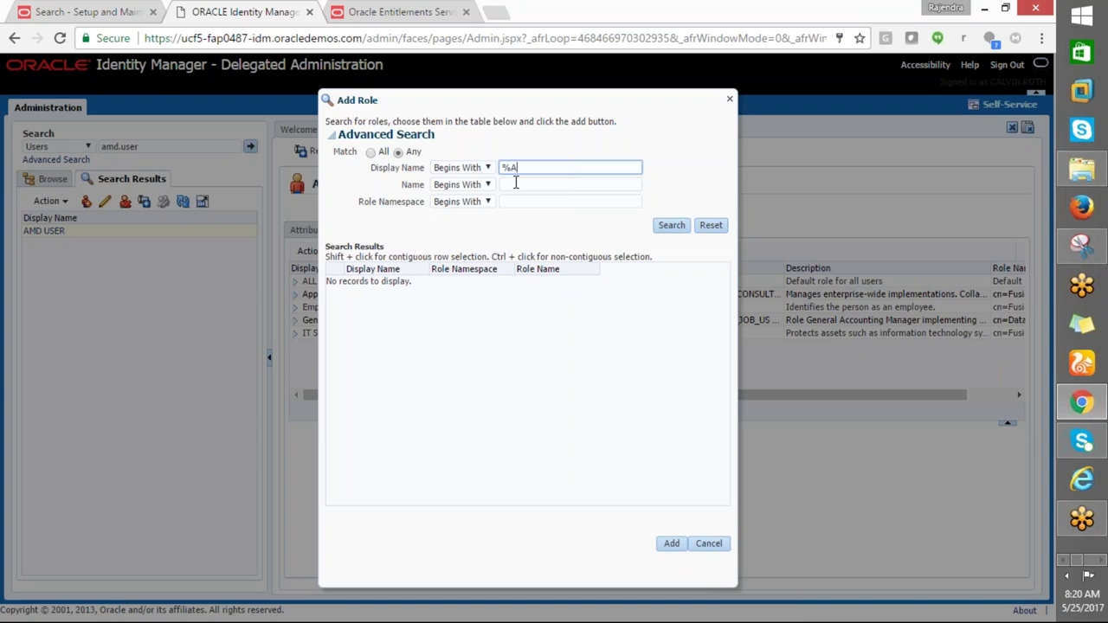
text(MD%)
click(671, 227)
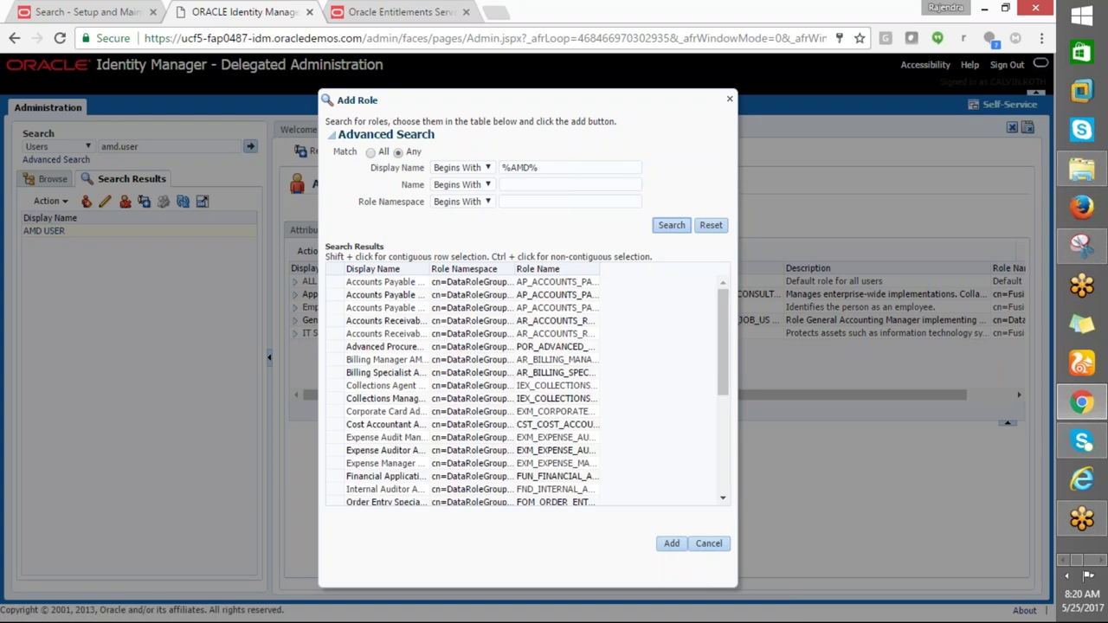
click(559, 168)
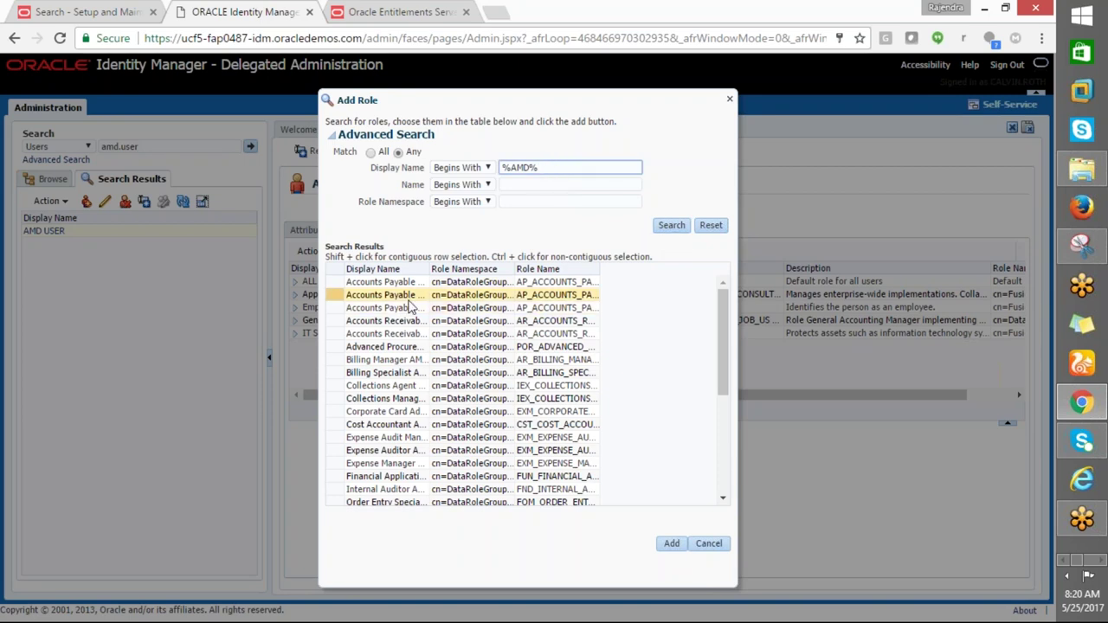
mouse_move(432, 271)
mouse_down()
mouse_move(475, 277)
mouse_move(432, 275)
mouse_up()
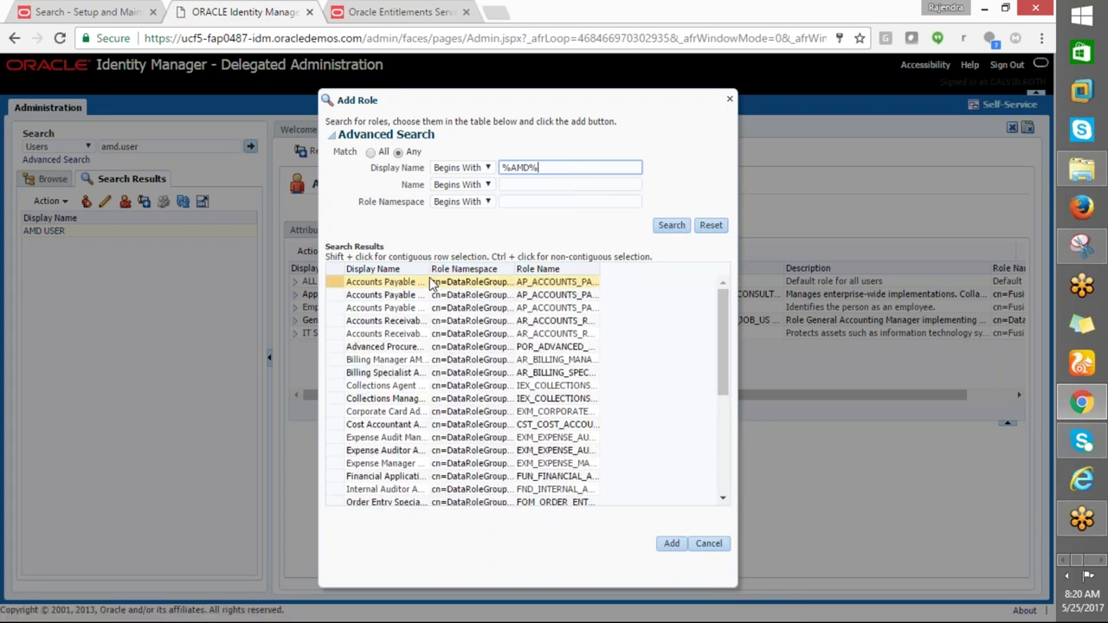
drag(424, 268, 601, 314)
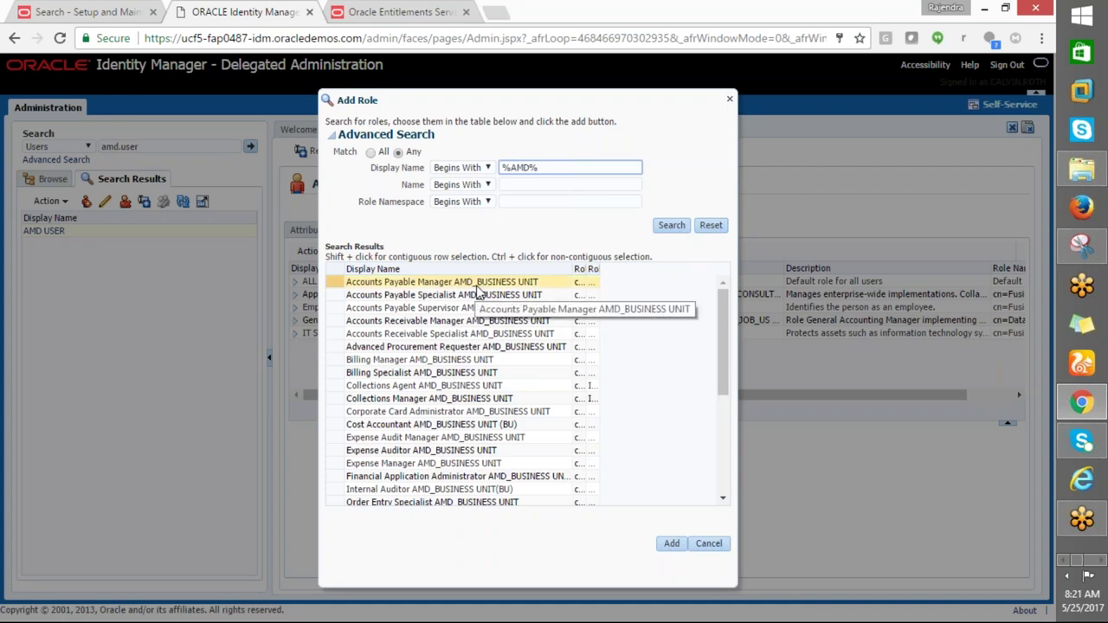
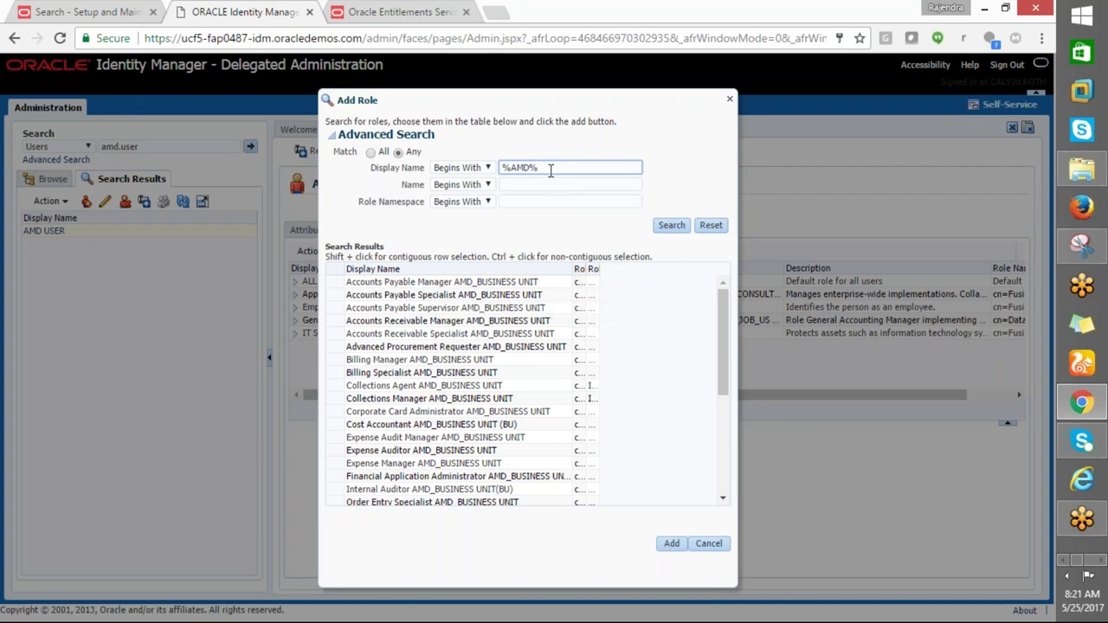
Search roles with PROCU%, then drop PROCU and rerun the search with Display Name %AMD%%.
text(PROCU%)
click(670, 226)
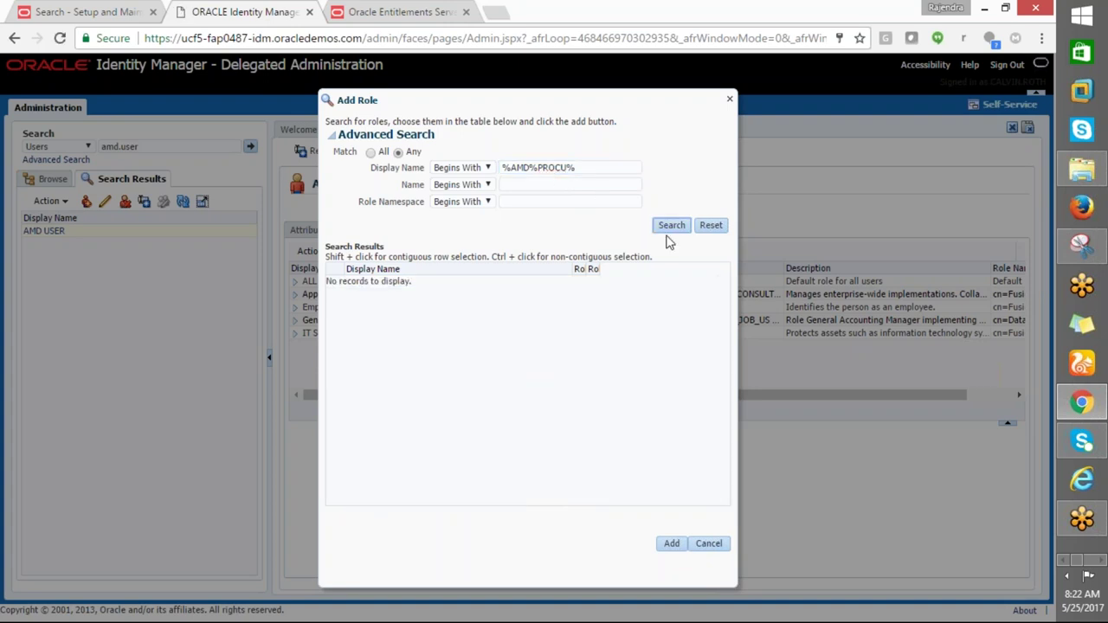
click(570, 168)
key(BackSpace)
key(BackSpace)
key(BackSpace)
key(BackSpace)
key(BackSpace)
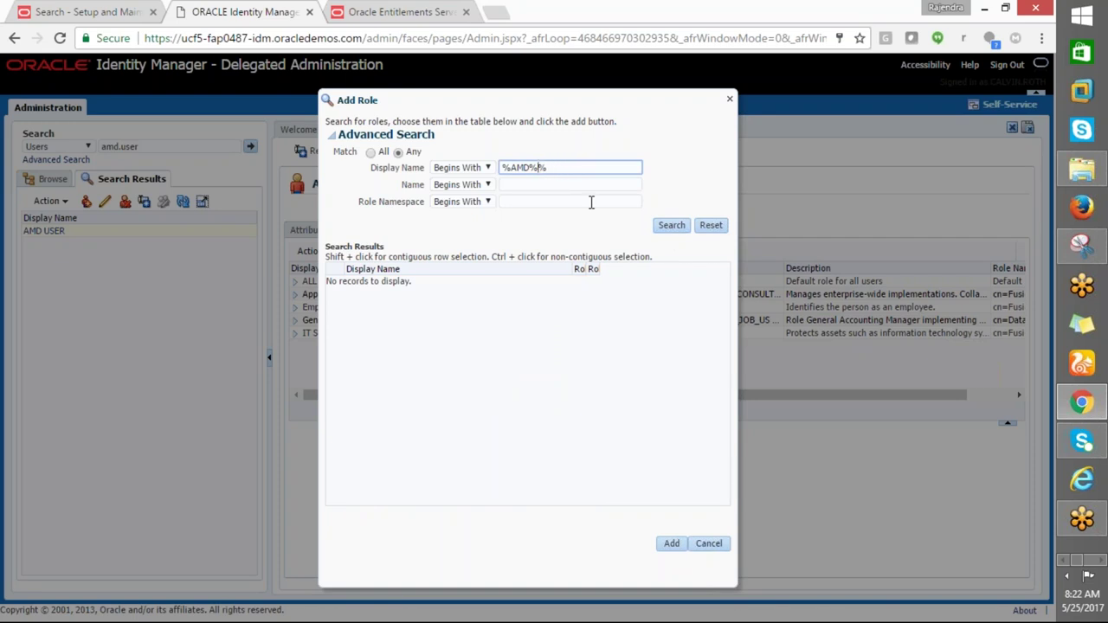
click(671, 227)
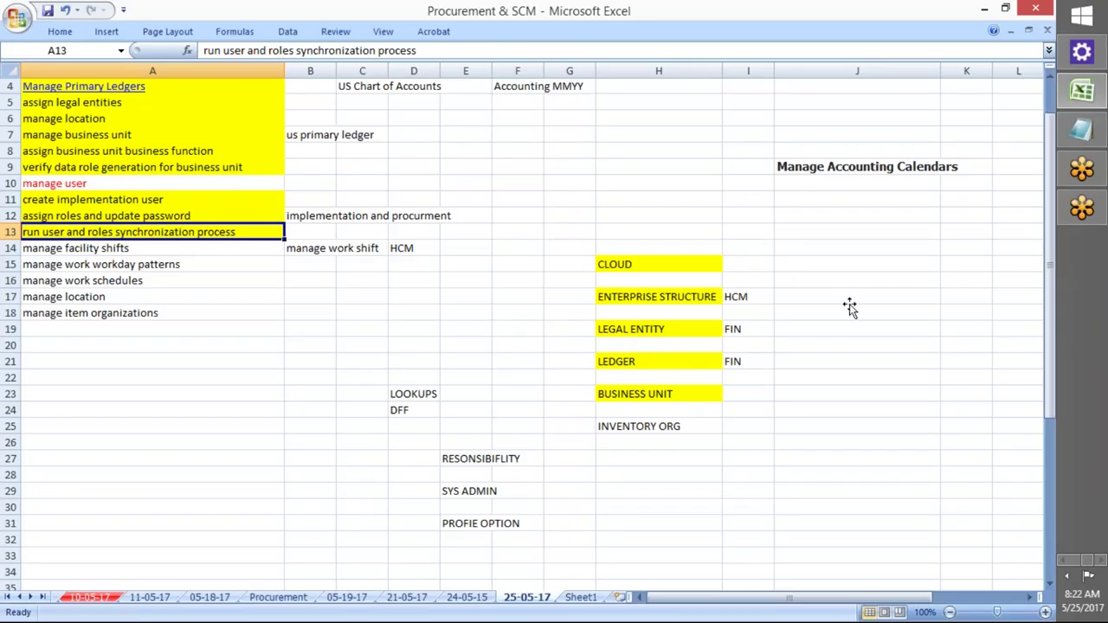
Enter DATA ROLE in C34 and RESPONSIBILITY beside it in E34.
click(847, 312)
drag(374, 517, 374, 512)
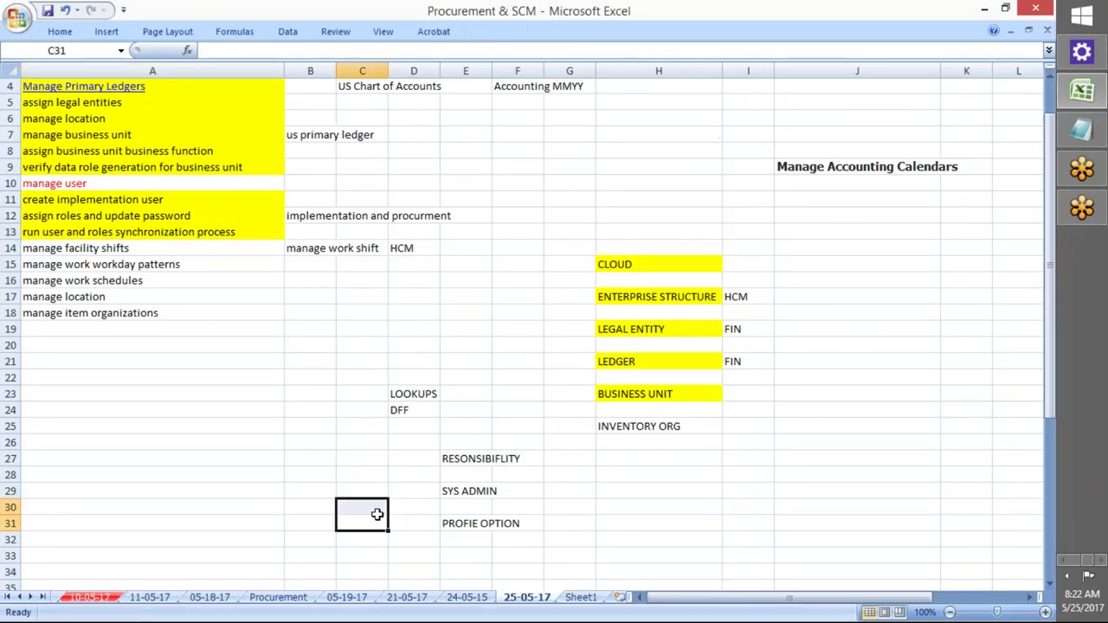
key(Down)
key(Down)
key(Down)
key(Down)
key(Down)
key(Up)
key(Up)
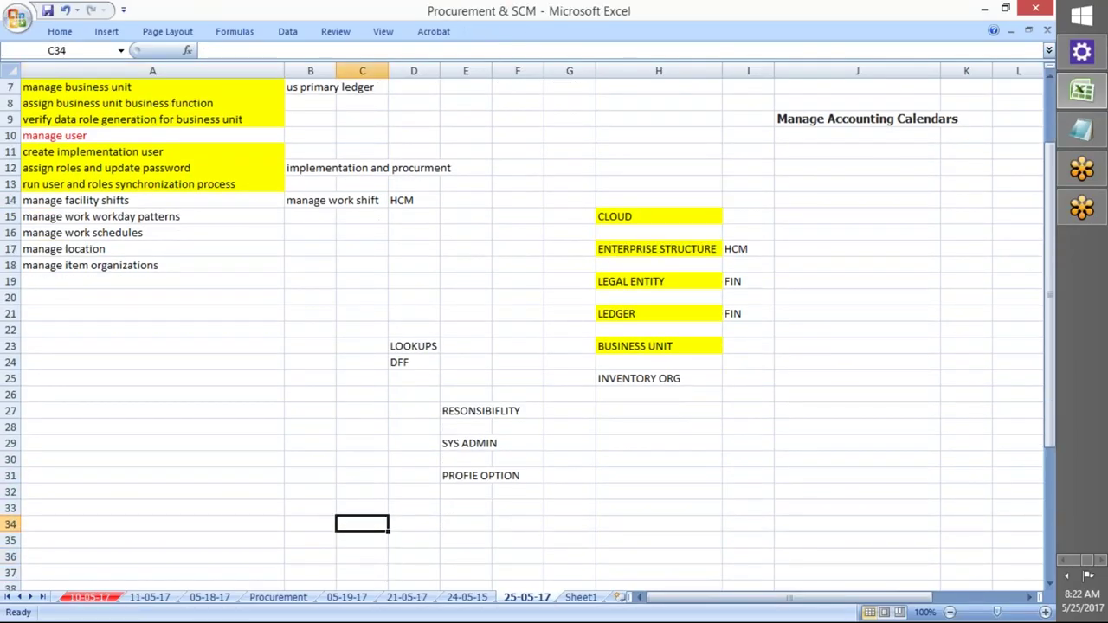
text(DATA)
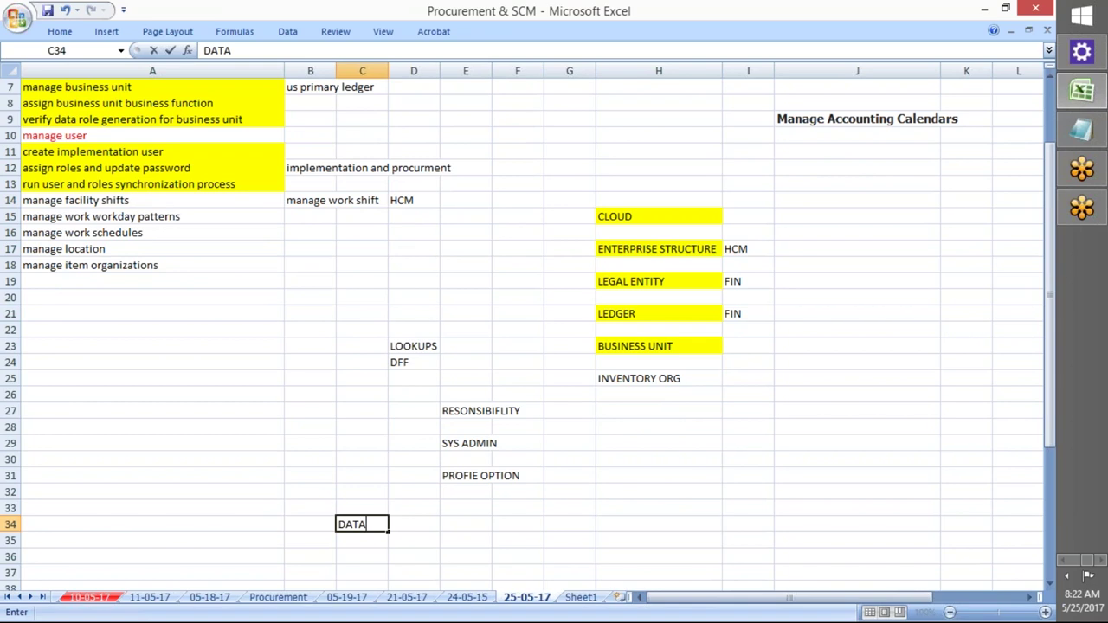
key(BackSpace)
key(BackSpace)
key(BackSpace)
text(ATA ROLE)
click(466, 523)
text(RESPONSIBILIT)
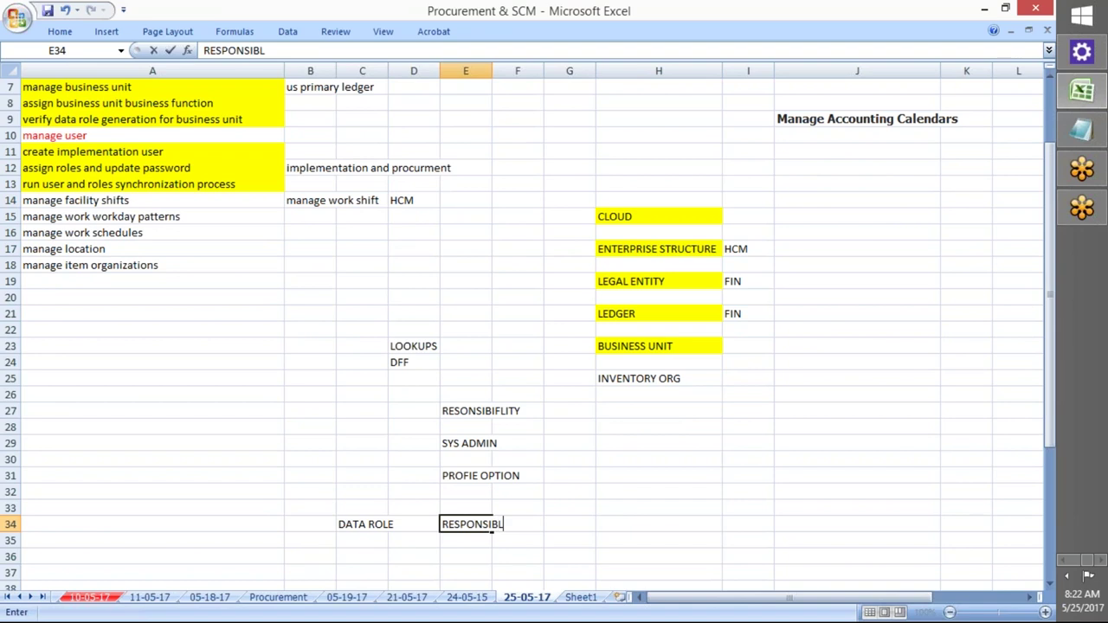
text(Y)
click(362, 540)
Add TAST LIST–MENU in row 36 and TASK–SUB MENU in row 38.
click(310, 540)
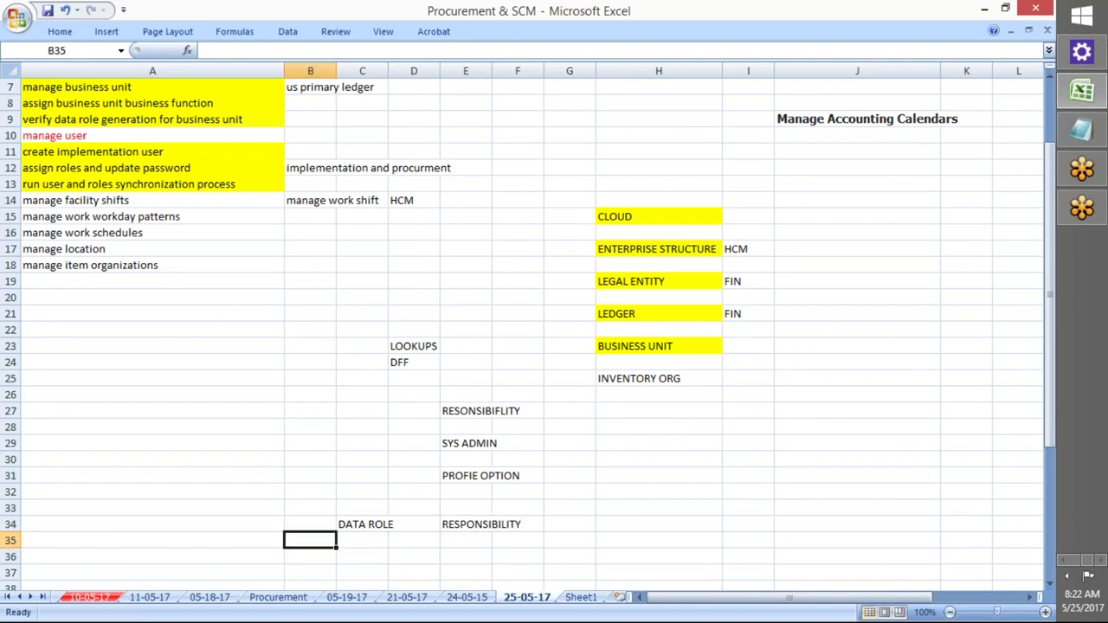
click(362, 540)
click(362, 557)
text(TAS)
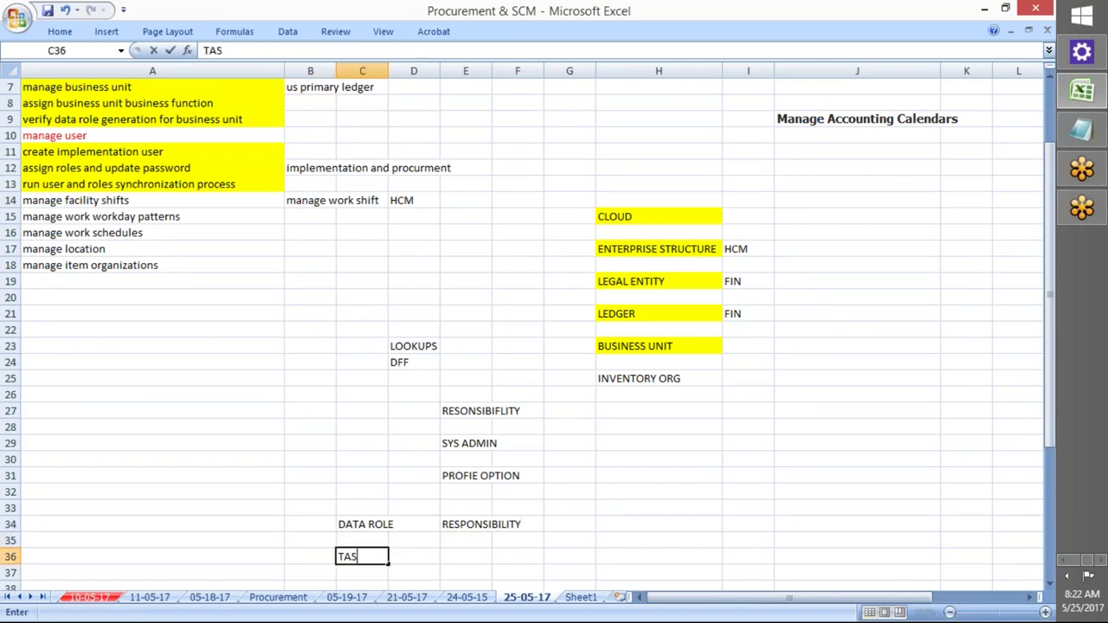
text(T LIST)
click(466, 557)
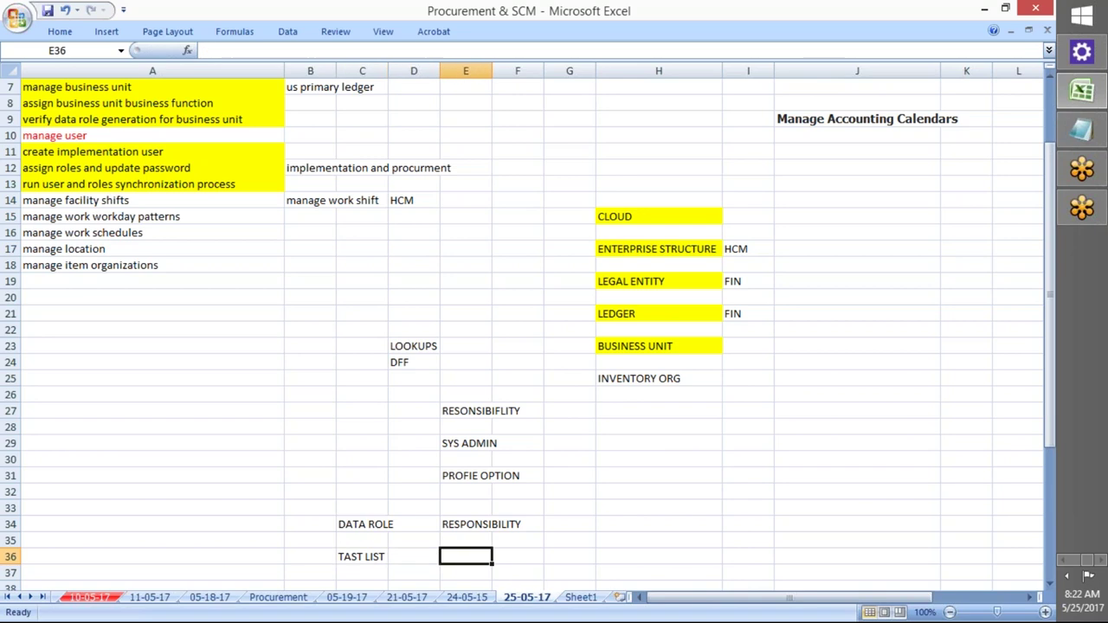
text(MENU)
click(362, 585)
text(TASK)
key(Tab)
click(466, 572)
text(SUB MENU)
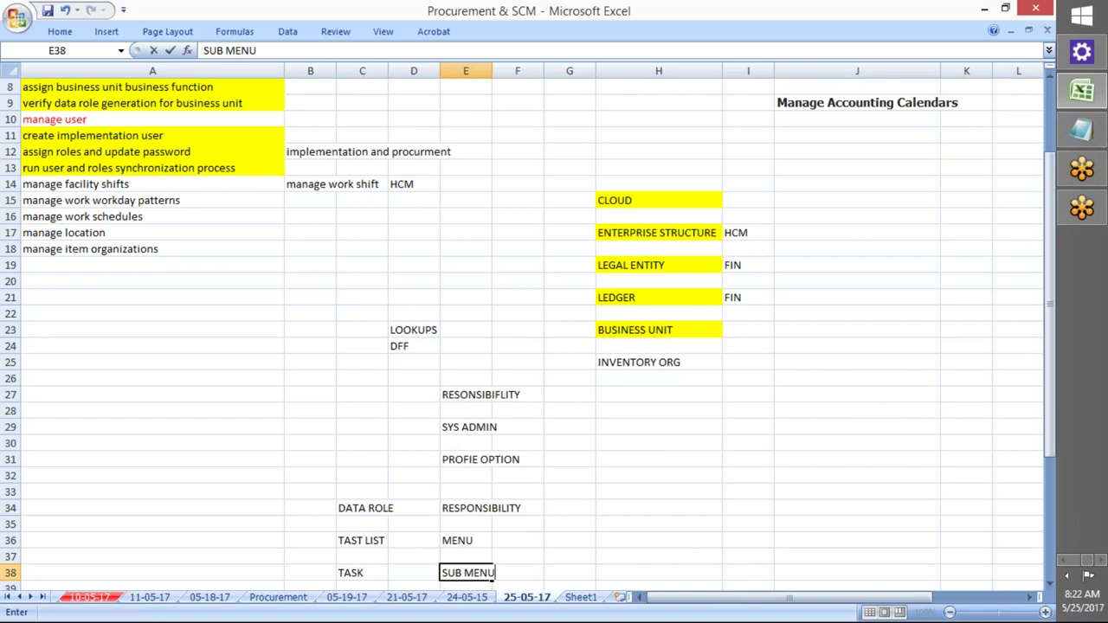
key(Return)
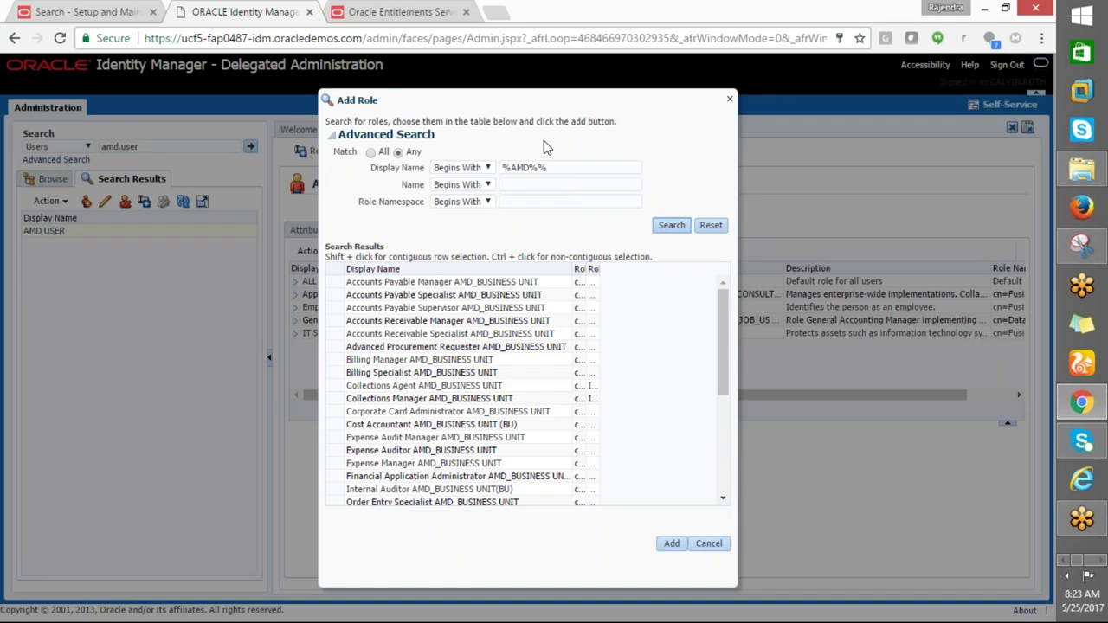
Select the Procurement Preparer and Procurement Requester AMD_BUSINESS UNIT roles.
click(723, 499)
click(723, 498)
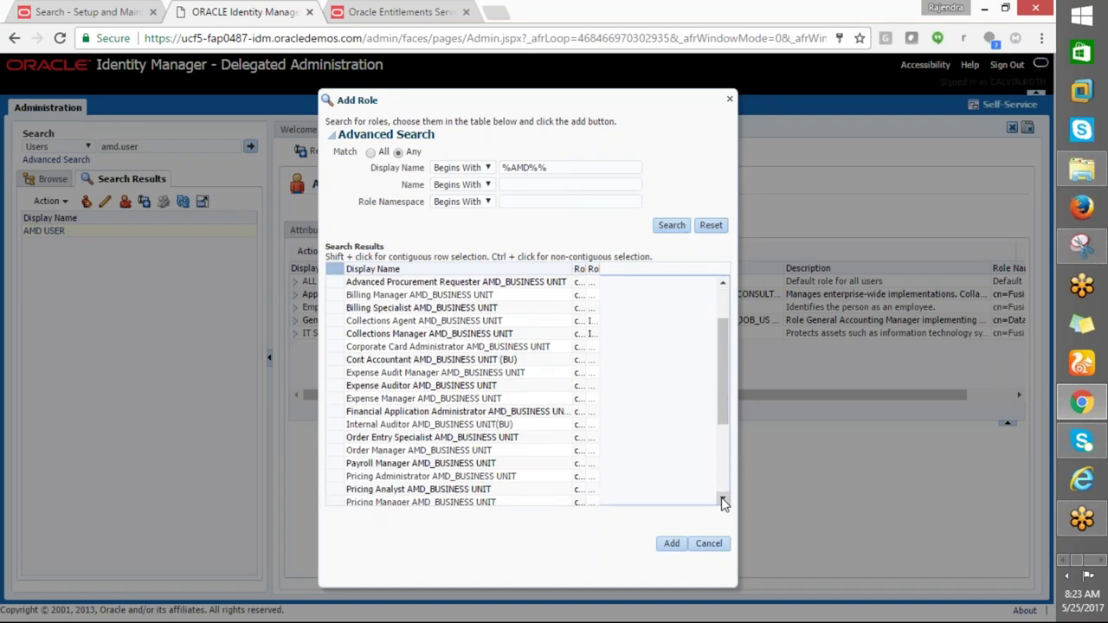
click(723, 500)
click(723, 500)
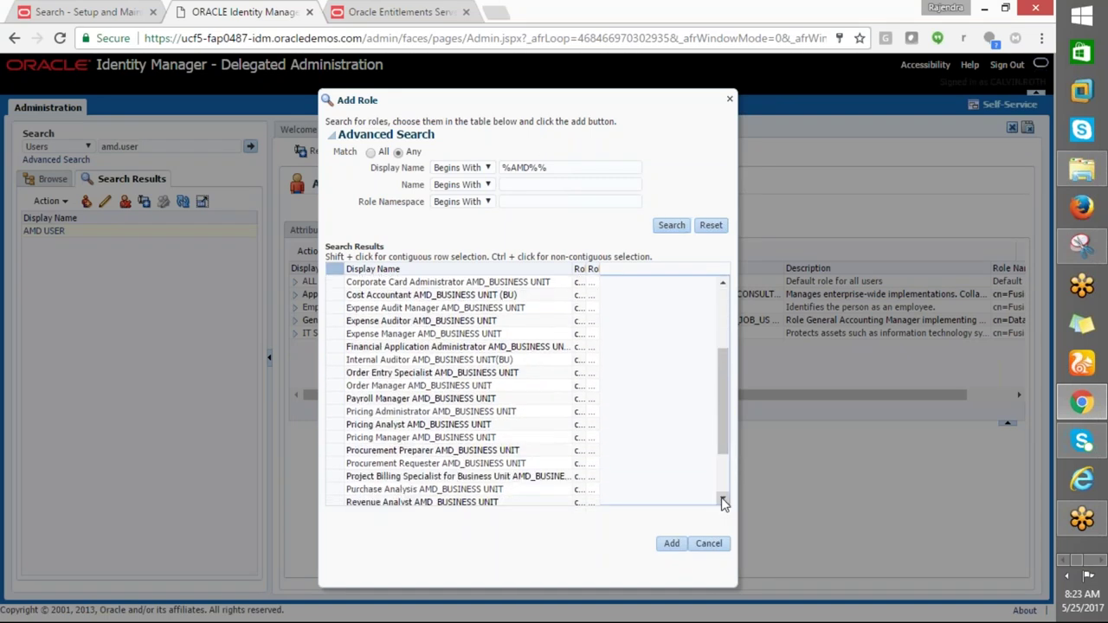
click(521, 451)
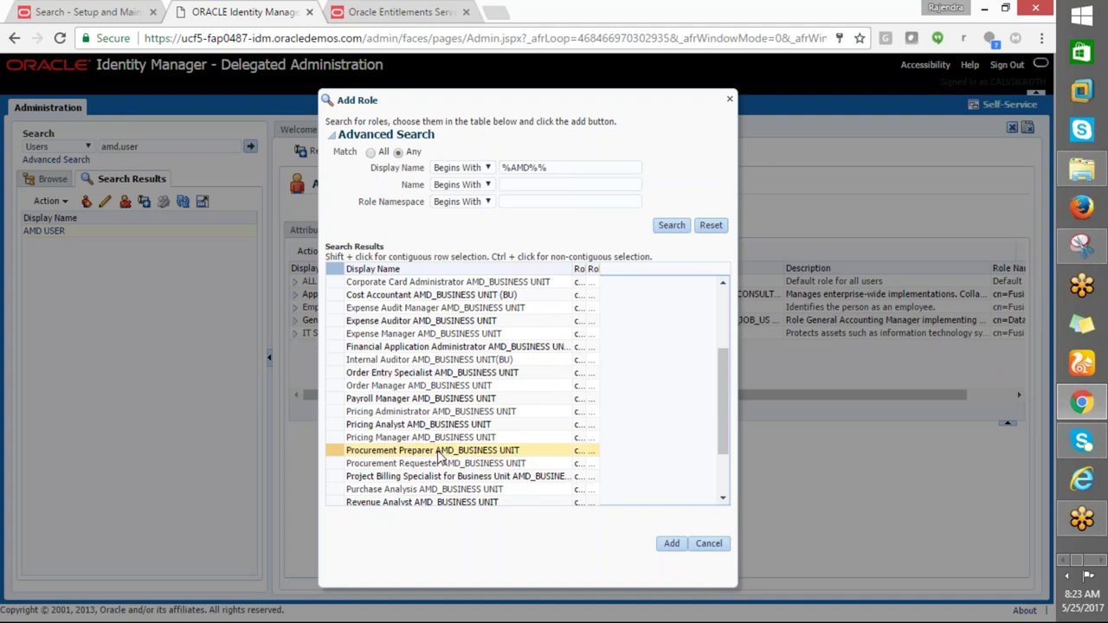
ctrl+click(440, 464)
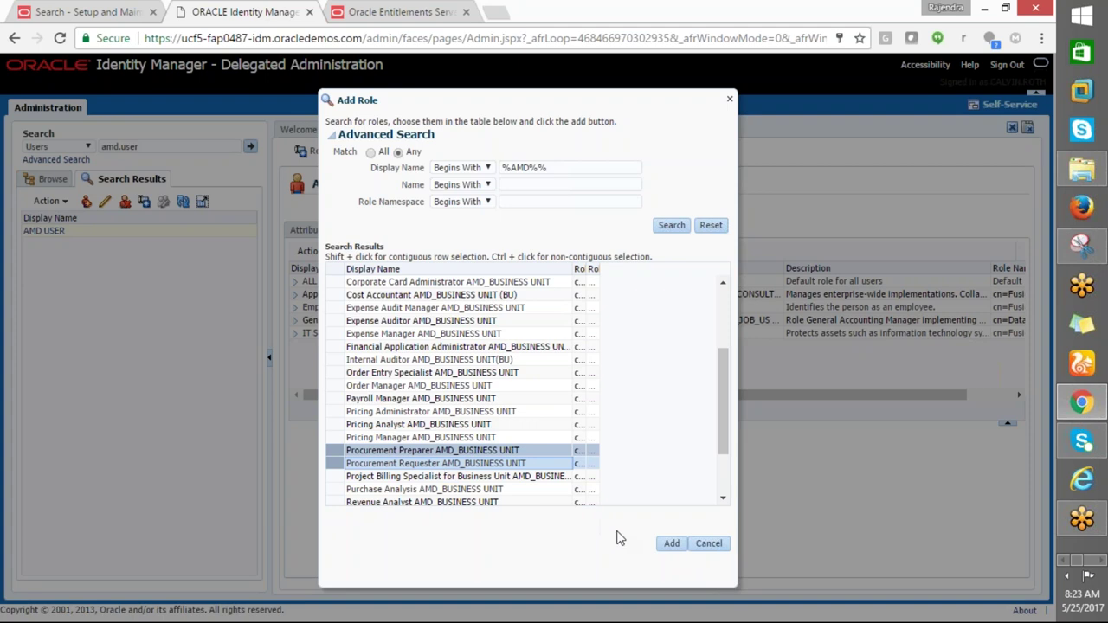
Also select Purchase Analysis, Order Manager and Order Entry Specialist, then add all five roles.
click(723, 499)
click(723, 498)
click(723, 499)
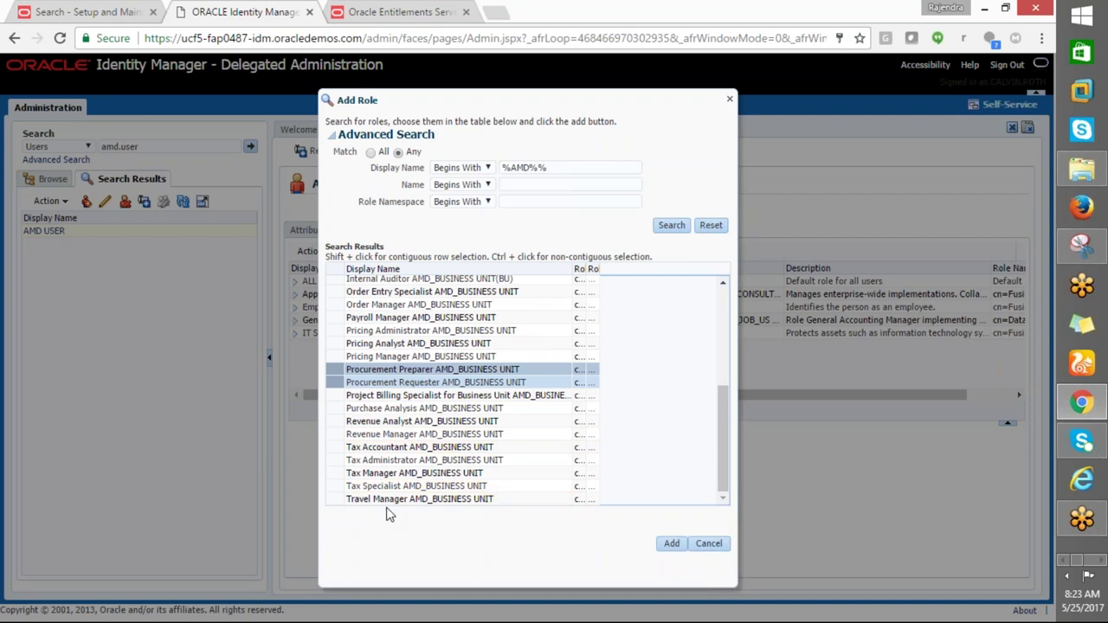
ctrl+click(365, 411)
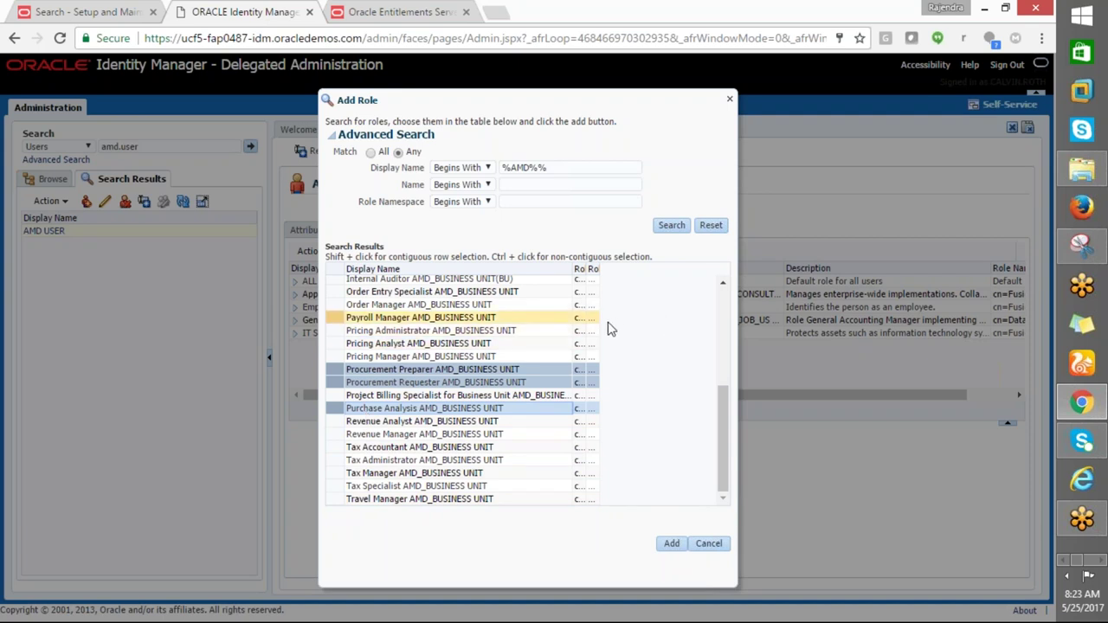
ctrl+click(434, 307)
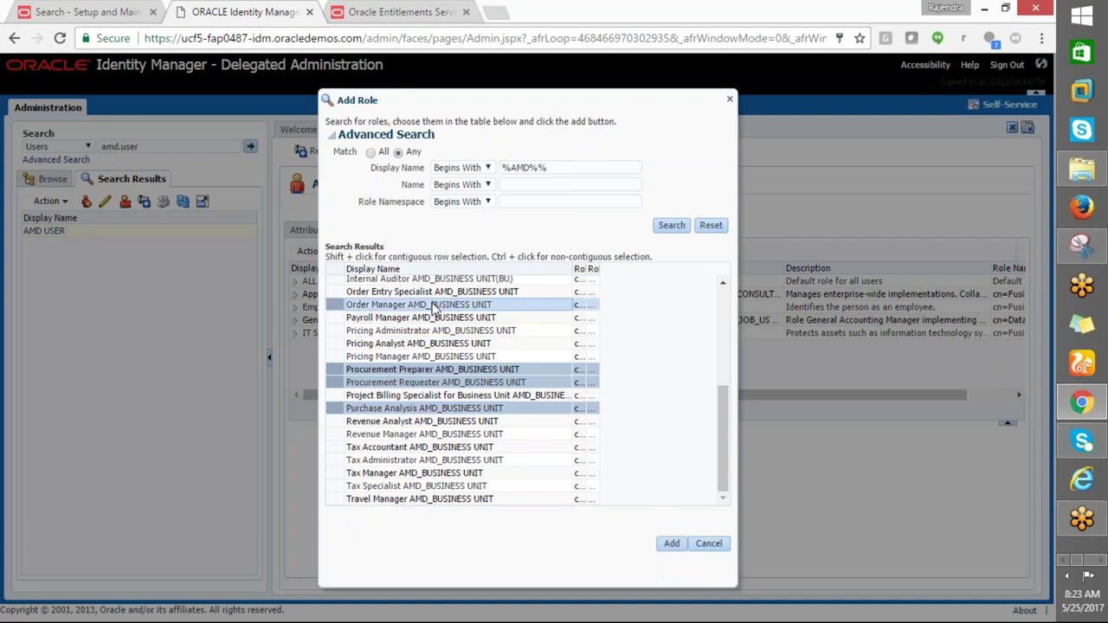
ctrl+click(533, 293)
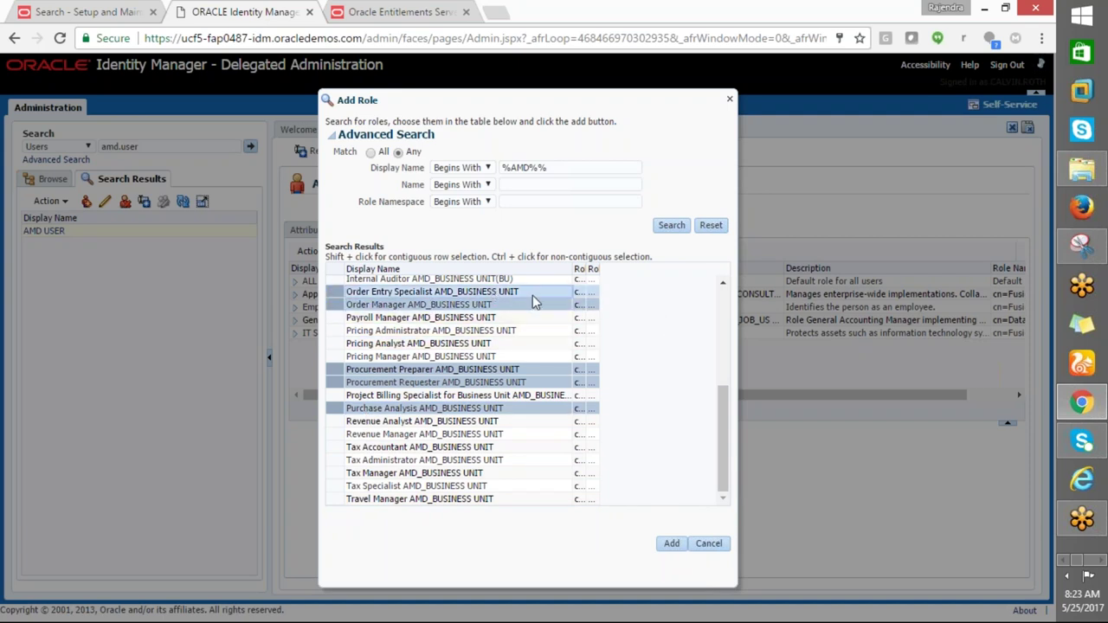
click(722, 286)
click(723, 286)
click(724, 287)
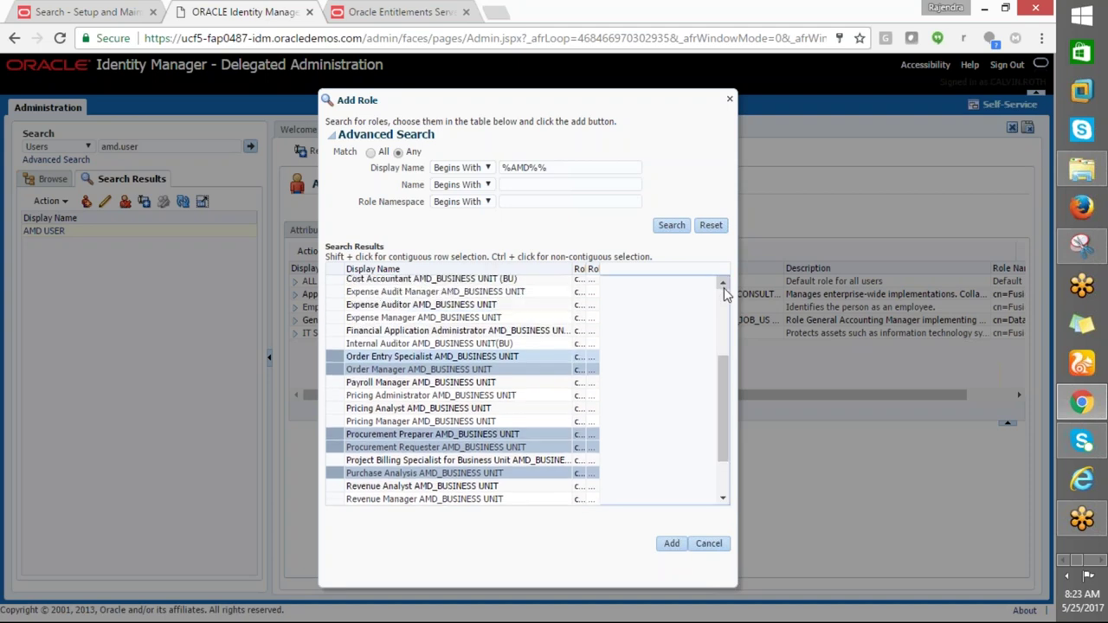
click(724, 287)
click(724, 287)
click(724, 286)
click(724, 287)
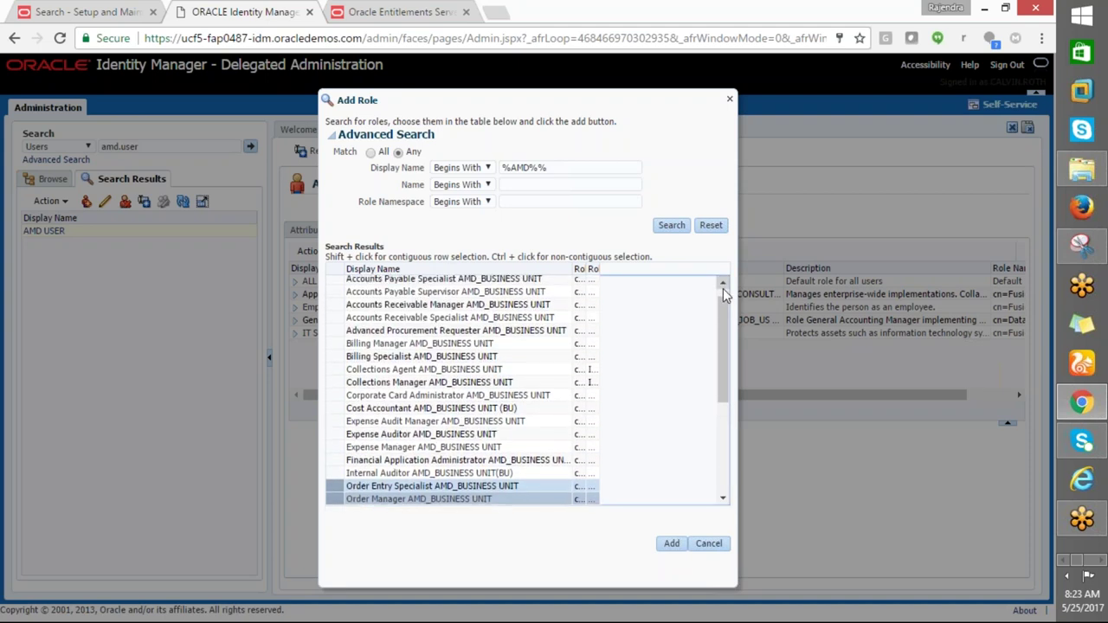
click(672, 545)
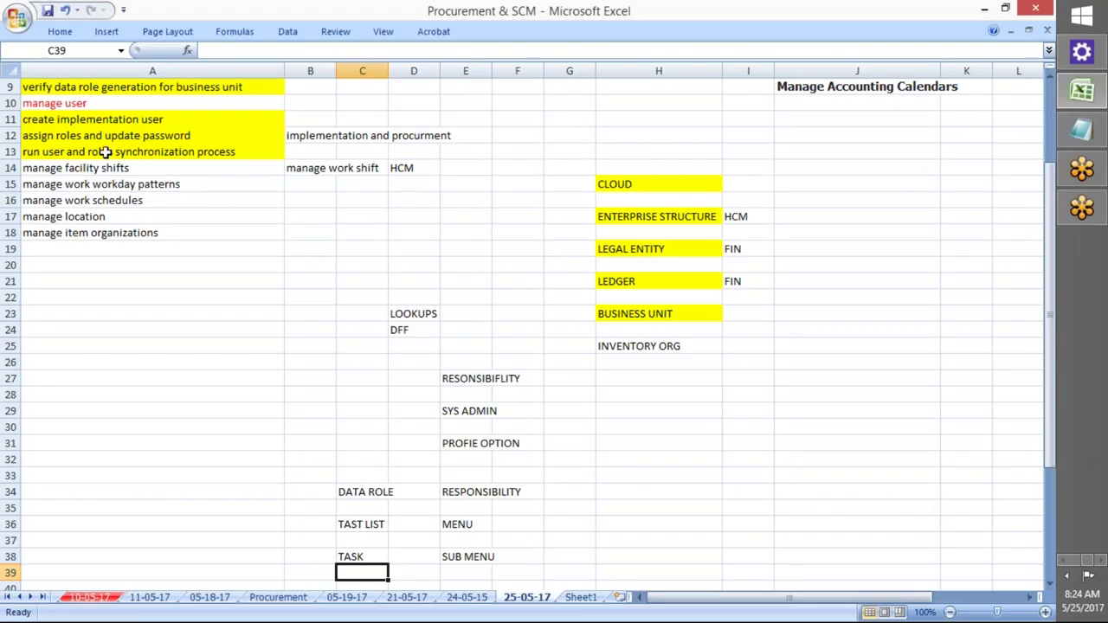
Search Setup and Maintenance for the synchronization task name copied from the checklist.
click(104, 151)
shift+click(105, 138)
key(ctrl+c)
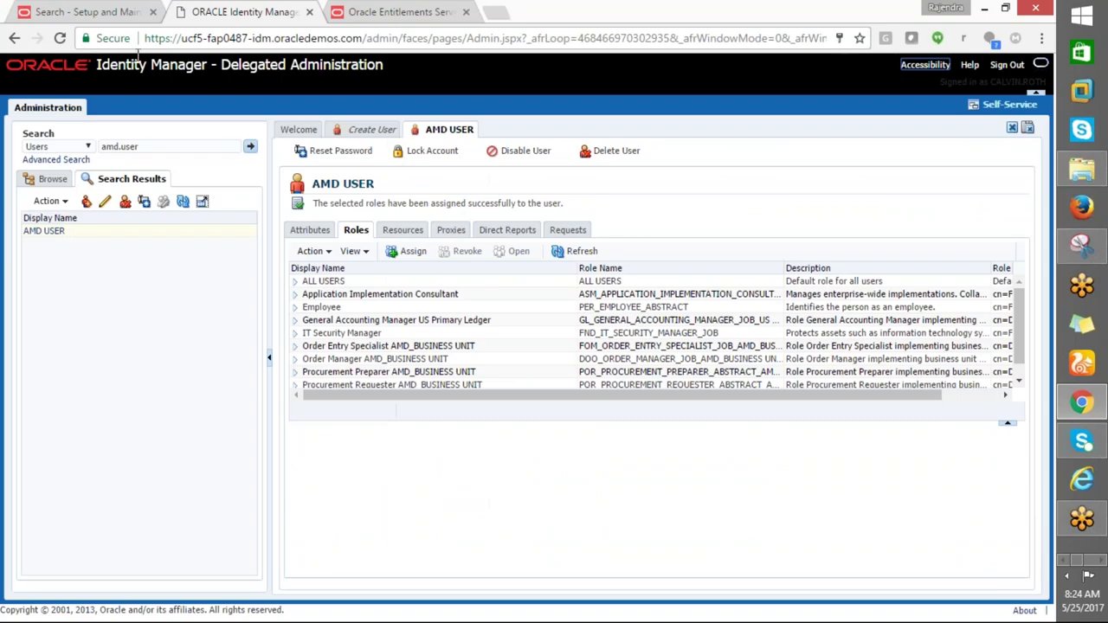
click(118, 16)
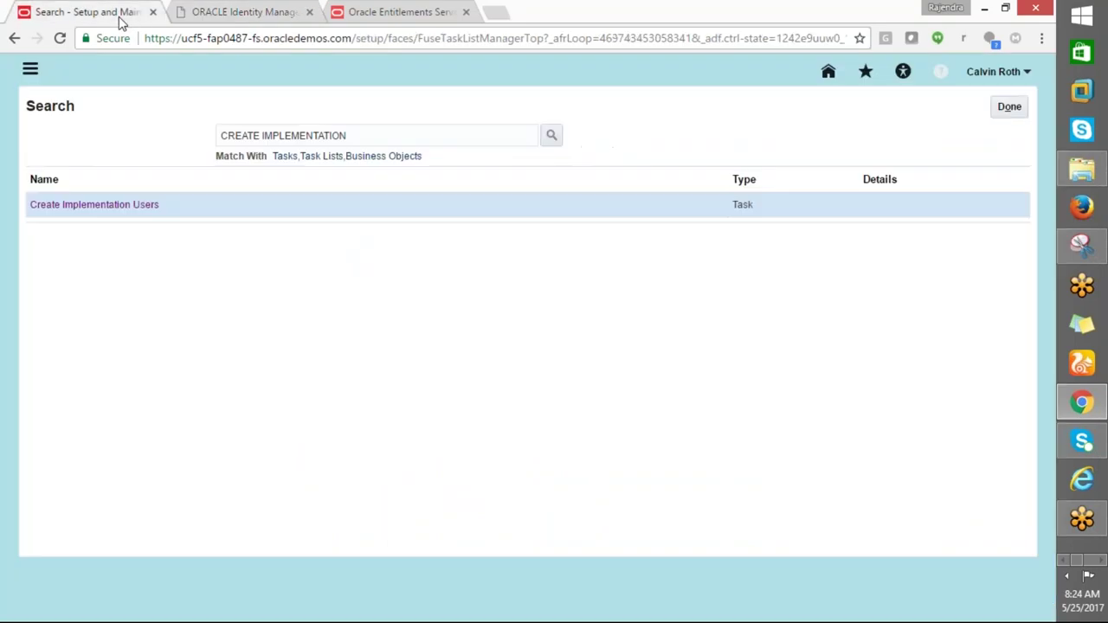
drag(350, 136, 213, 110)
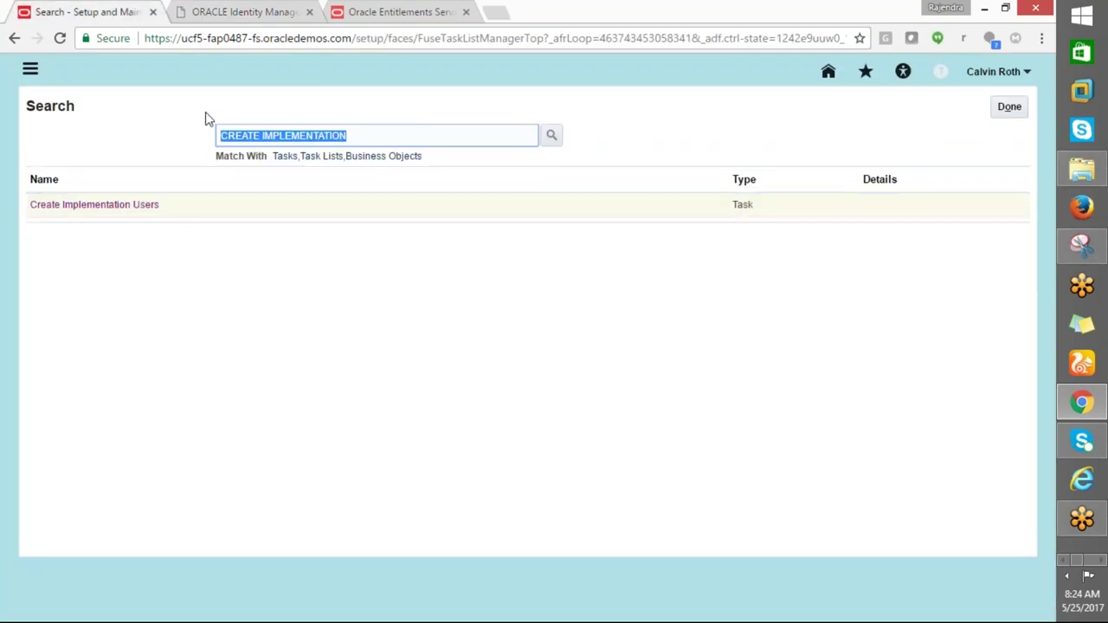
key(ctrl+v)
click(551, 135)
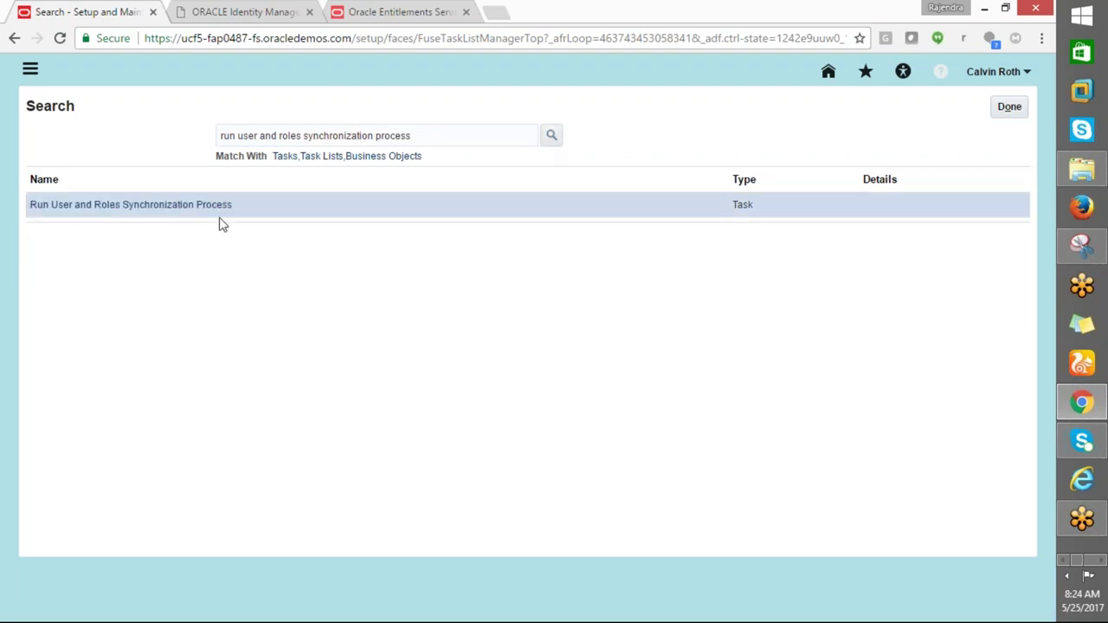
Submit Run User and Roles Synchronization Process and confirm the submission.
click(196, 211)
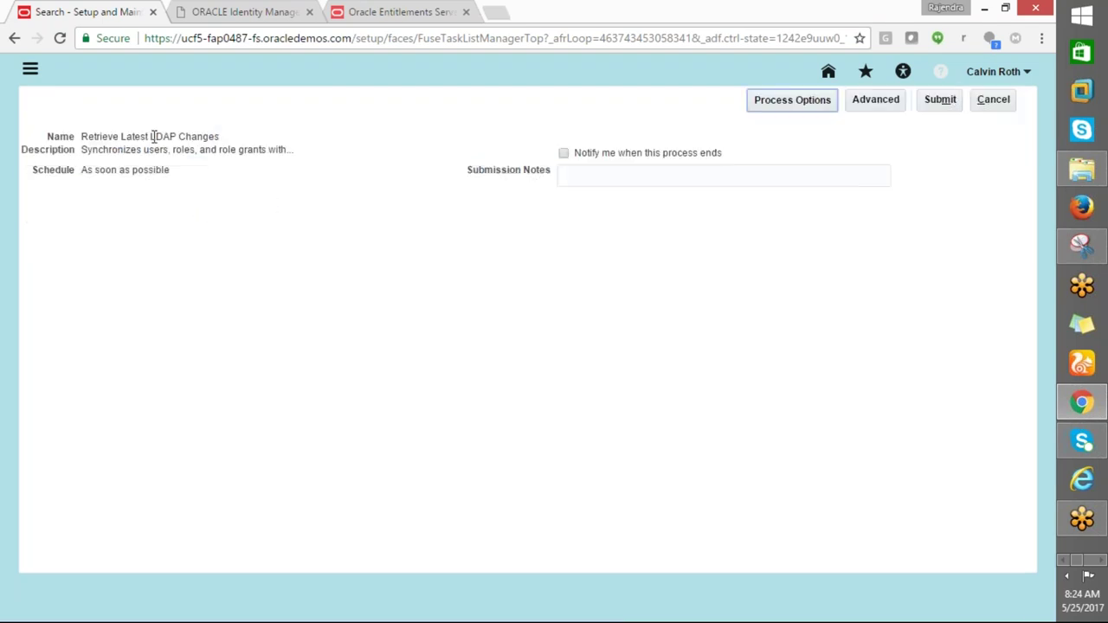
click(938, 103)
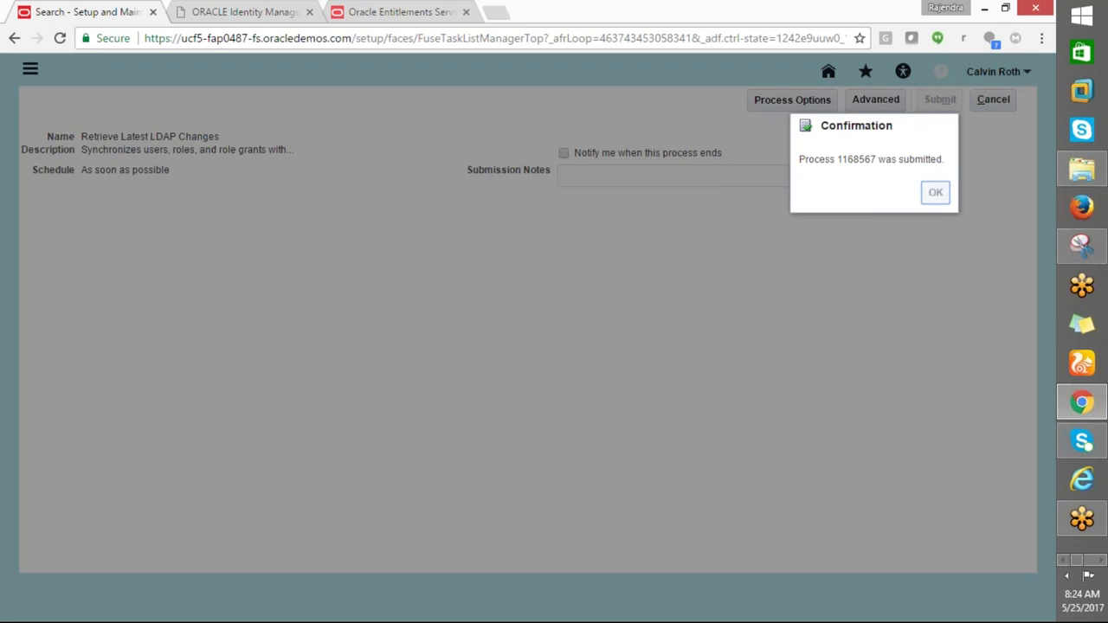
click(936, 192)
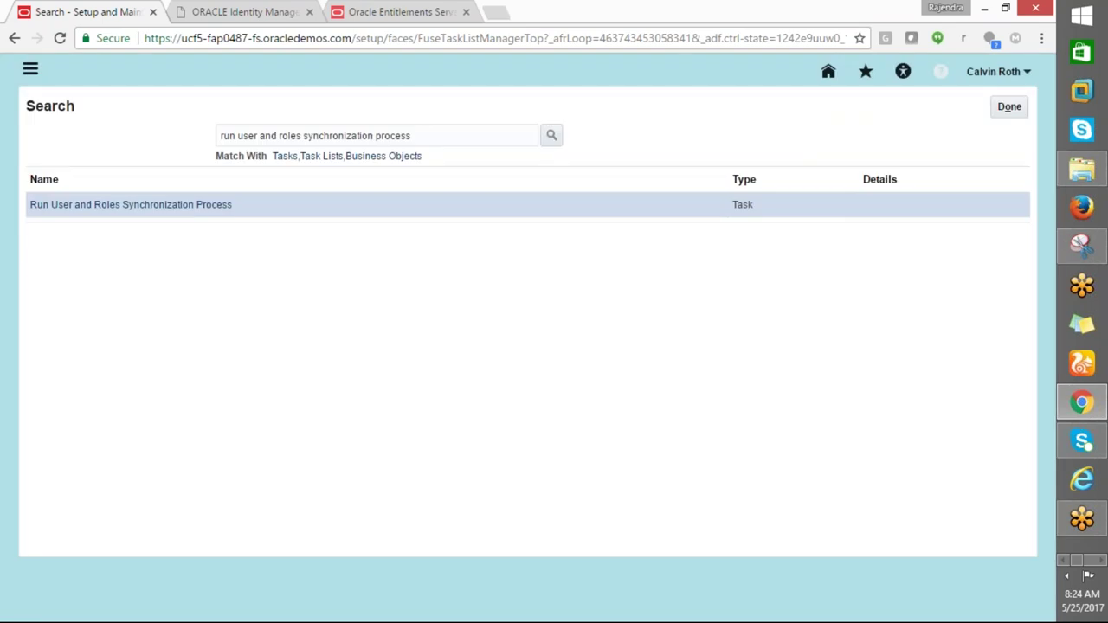
key(alt+Tab)
Look over checklist rows A14–A18, manage facility shifts to manage item organizations, then return to the browser.
click(122, 170)
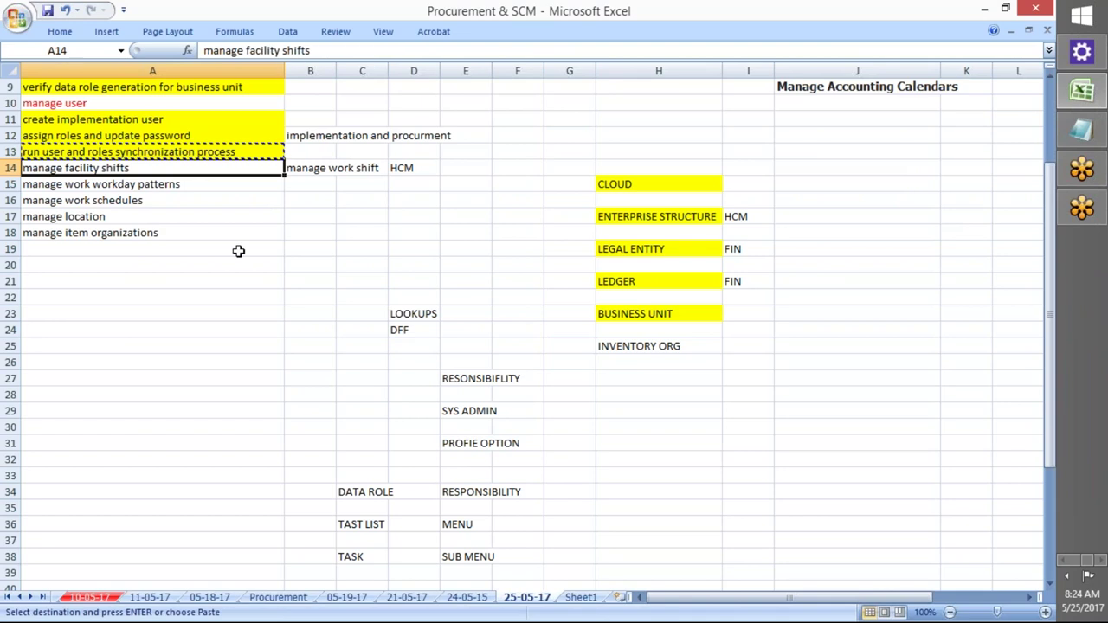
click(141, 219)
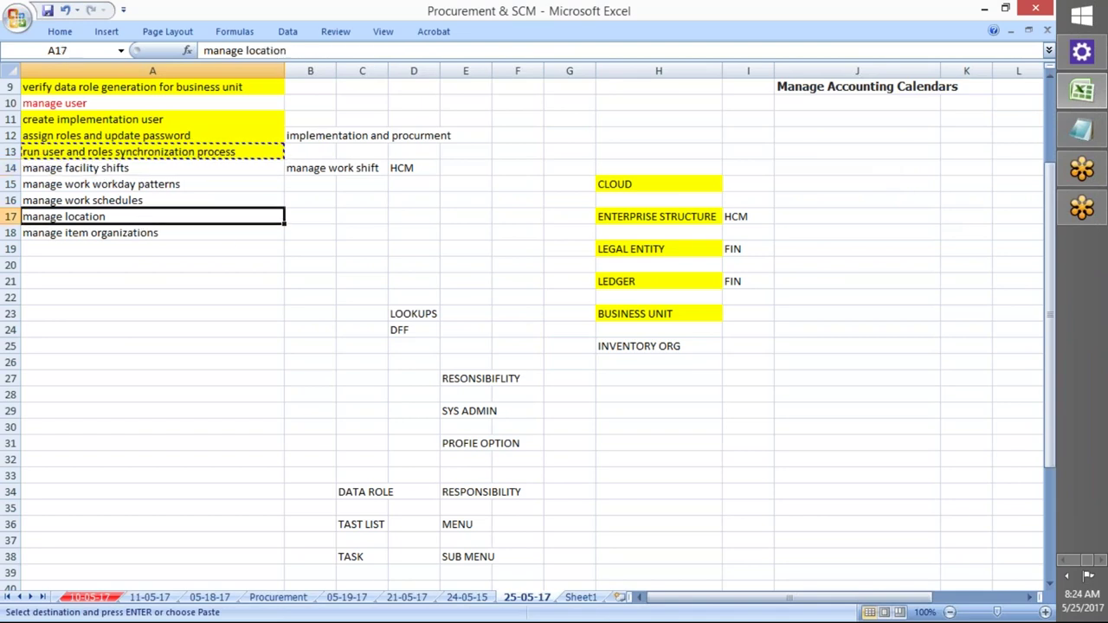
drag(88, 170, 87, 236)
click(93, 265)
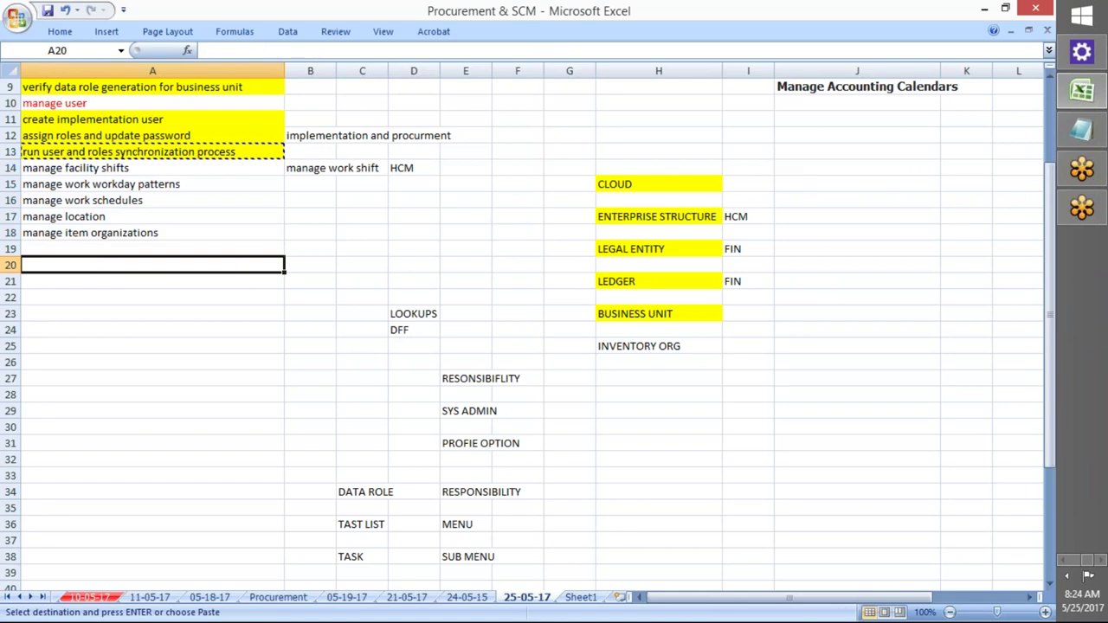
click(78, 171)
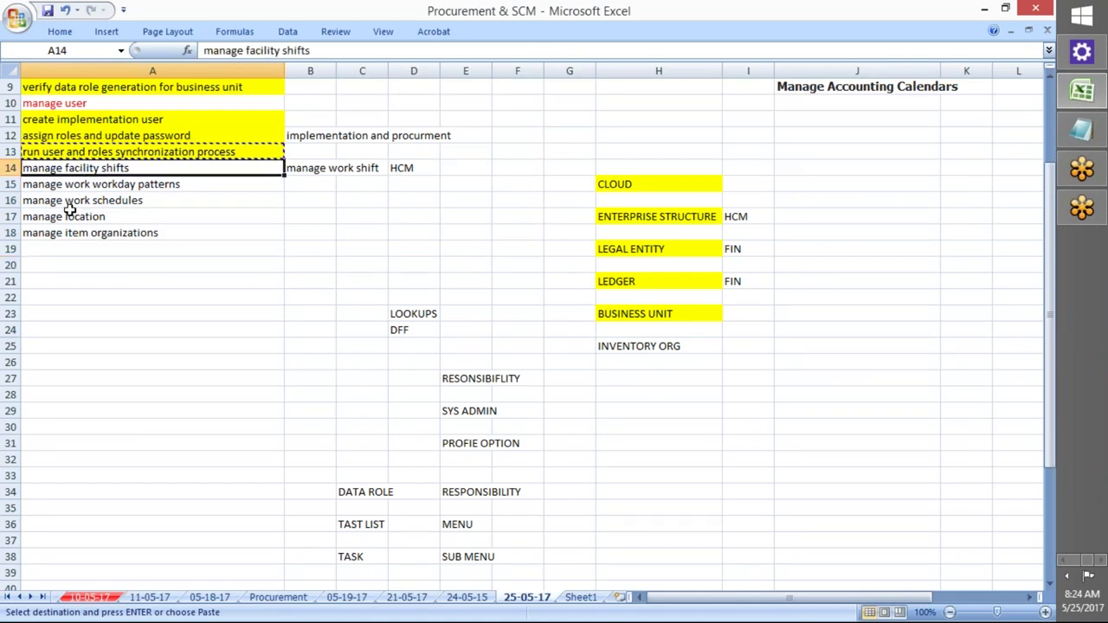
click(139, 232)
click(94, 170)
key(alt+Tab)
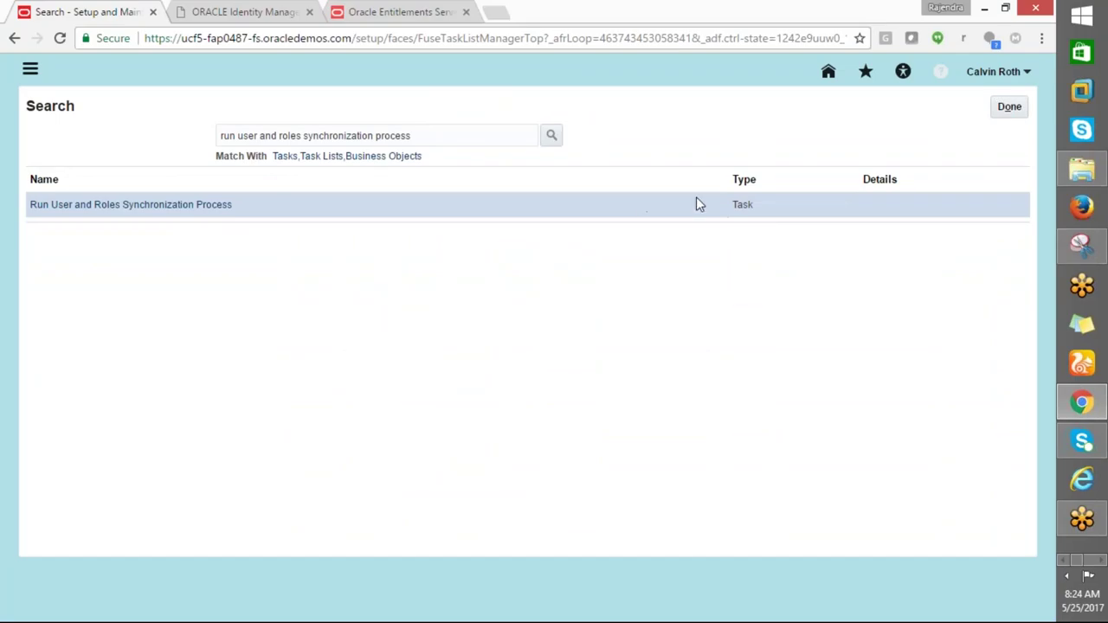
key(alt+Tab)
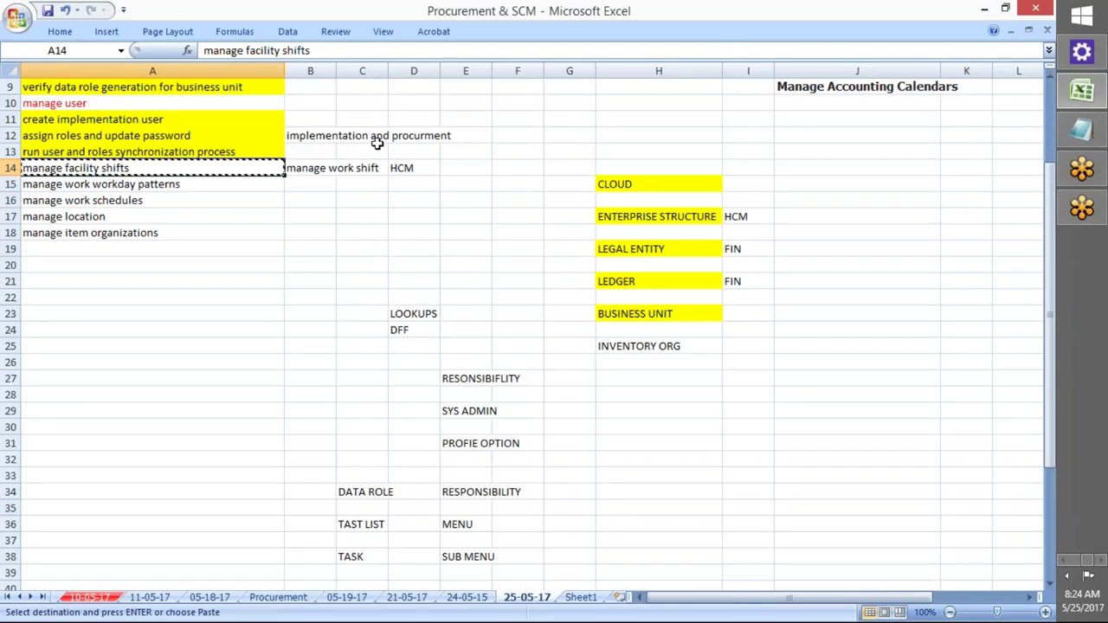
key(alt+Tab)
key(alt+Tab)
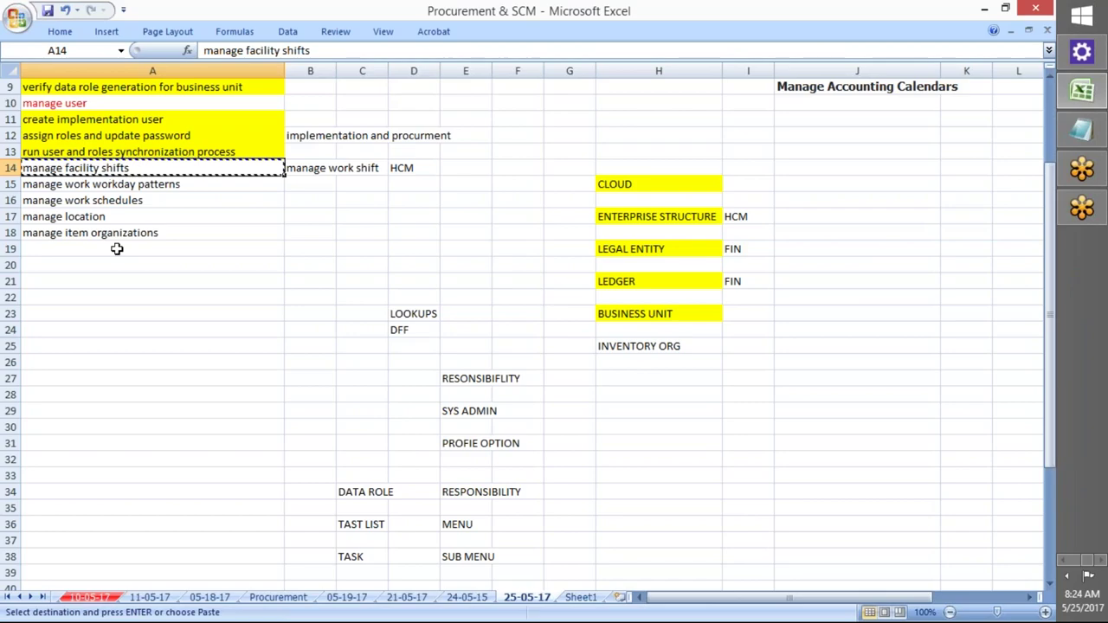
key(alt+Tab)
key(alt+Tab)
key(alt+Tab)
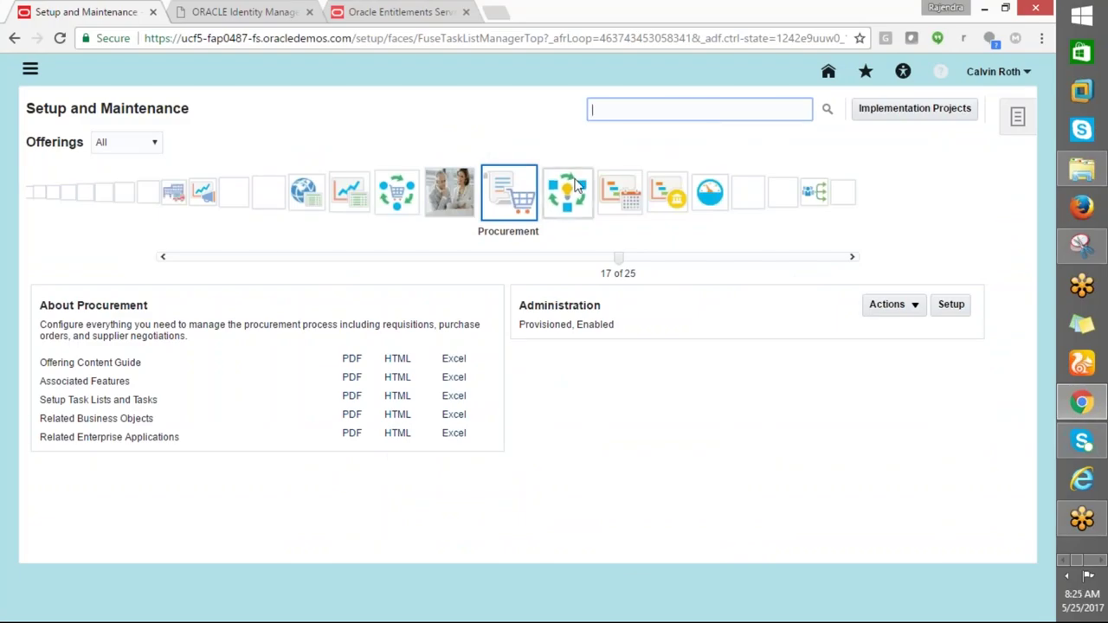
Search 'manage facility shifts' and open the task to list existing shifts.
click(677, 118)
key(ctrl+v)
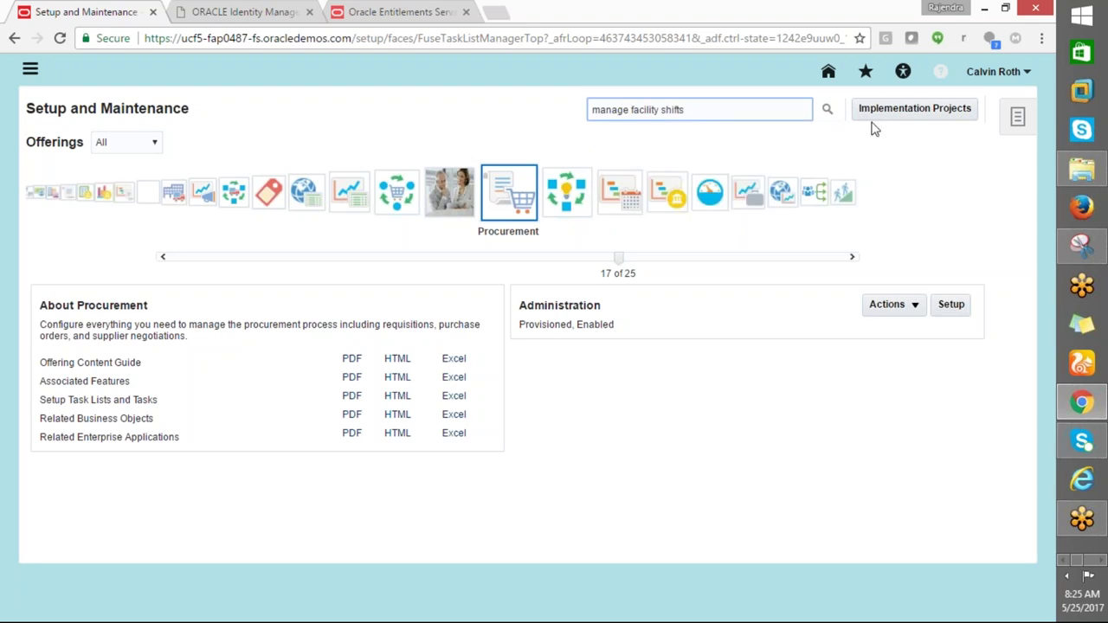
click(827, 110)
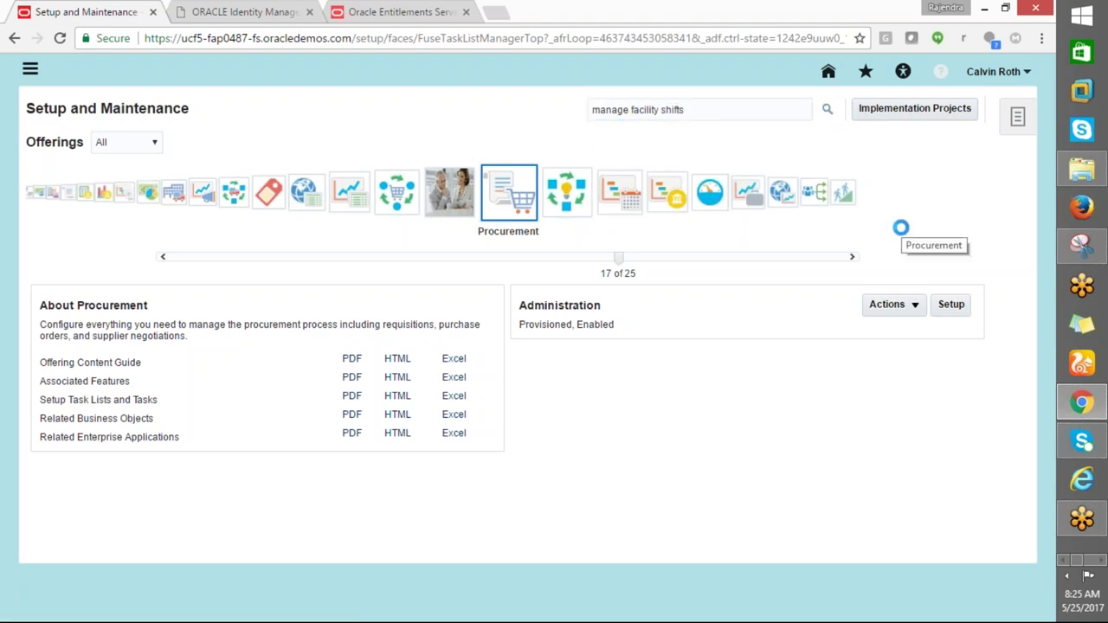
click(78, 205)
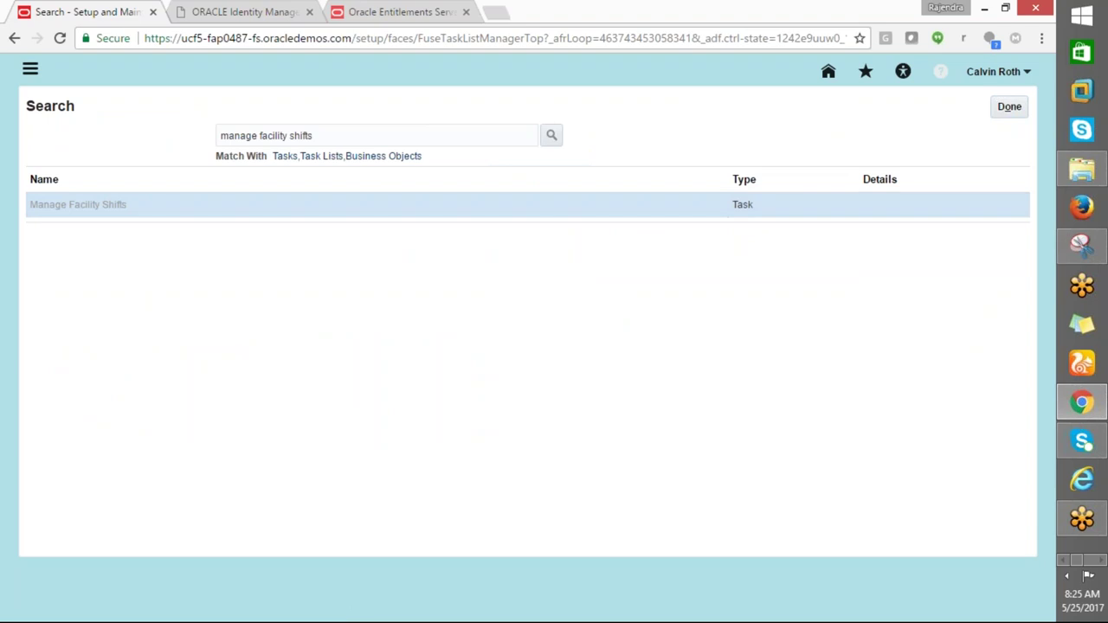
key(alt+Tab)
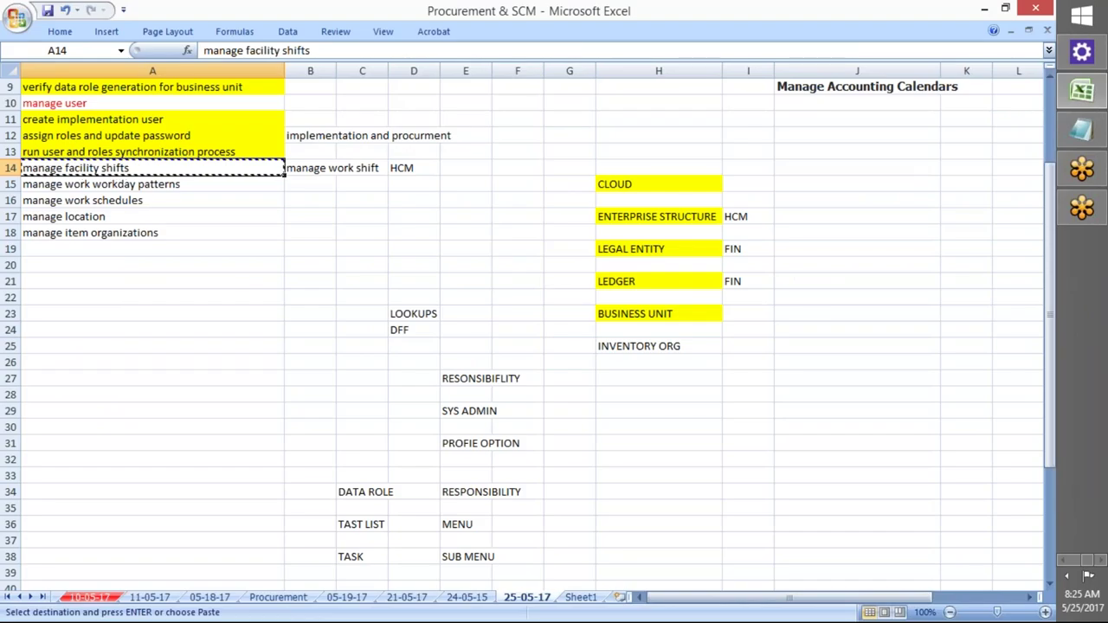
key(alt+Tab)
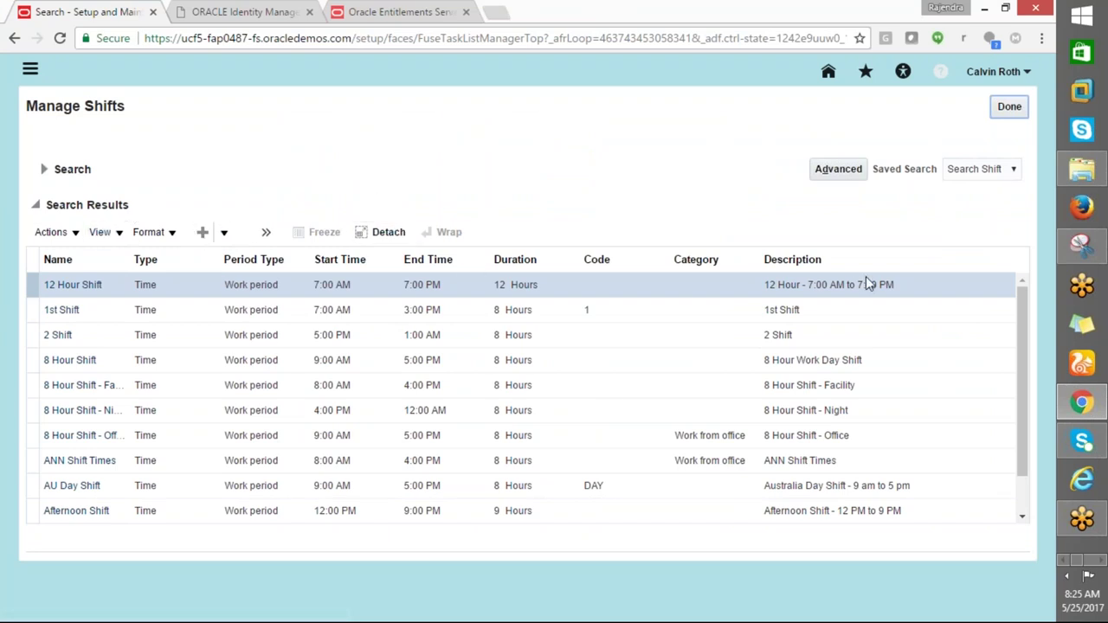
drag(1019, 364, 1022, 396)
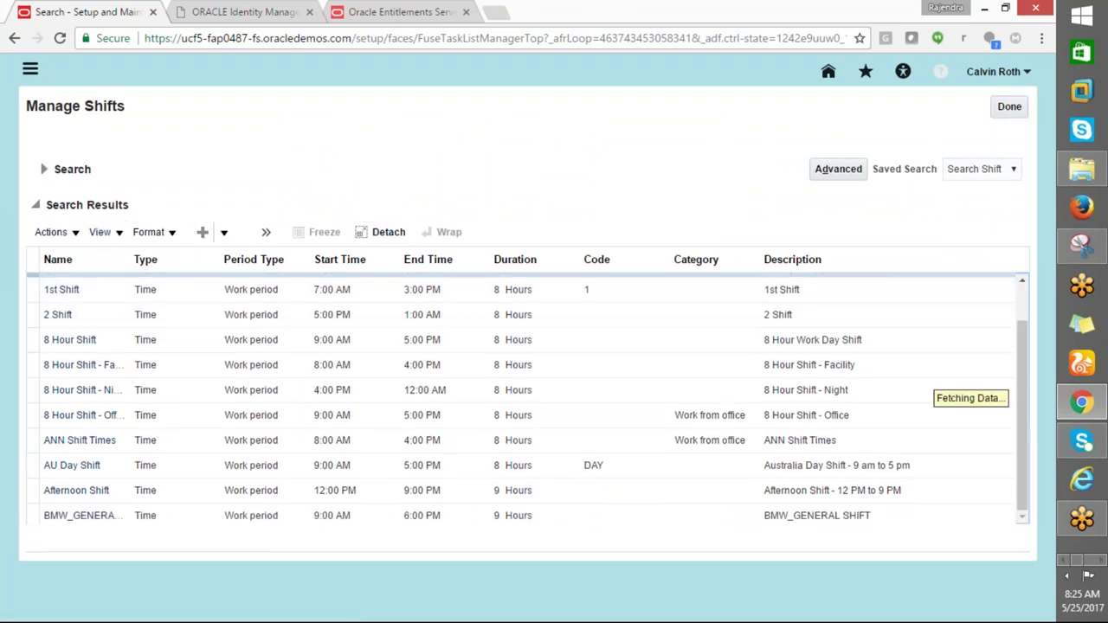
click(201, 234)
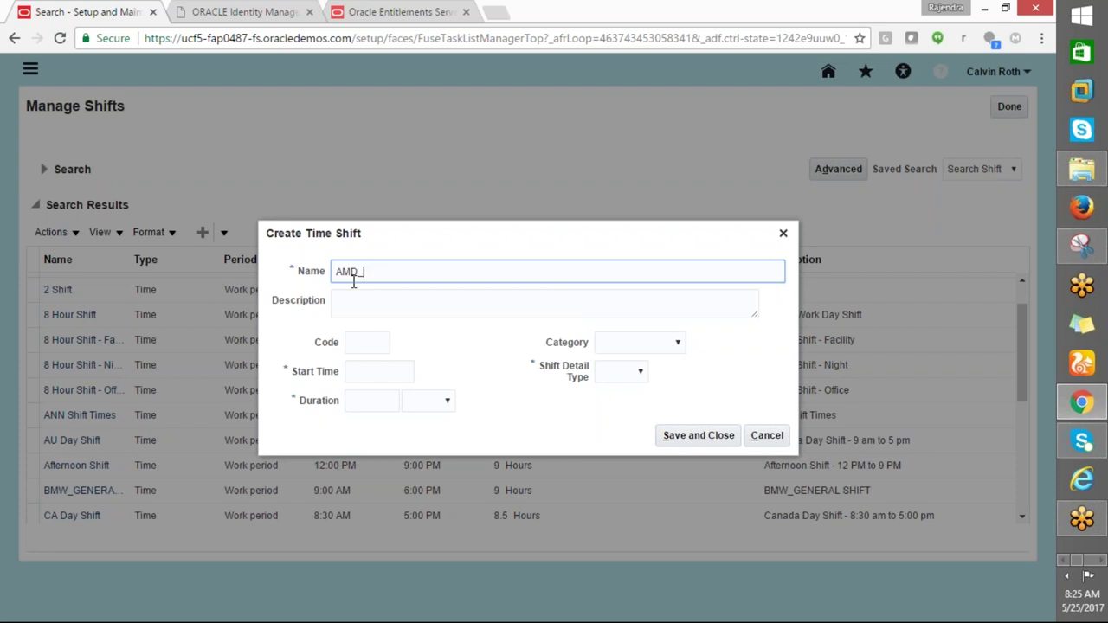
Name the new shift AMD_SHIFT and use AMD_SHIFT as its description.
text(AMD_)
key(alt+Tab)
key(alt+Tab)
text(SHIFT)
key(Tab)
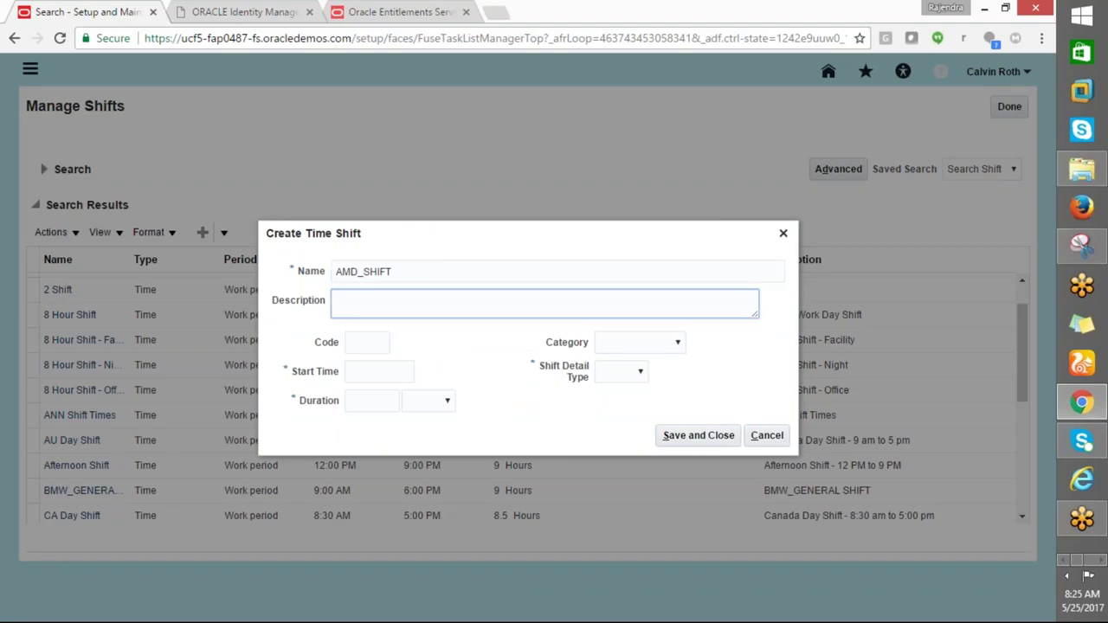
drag(404, 272, 317, 285)
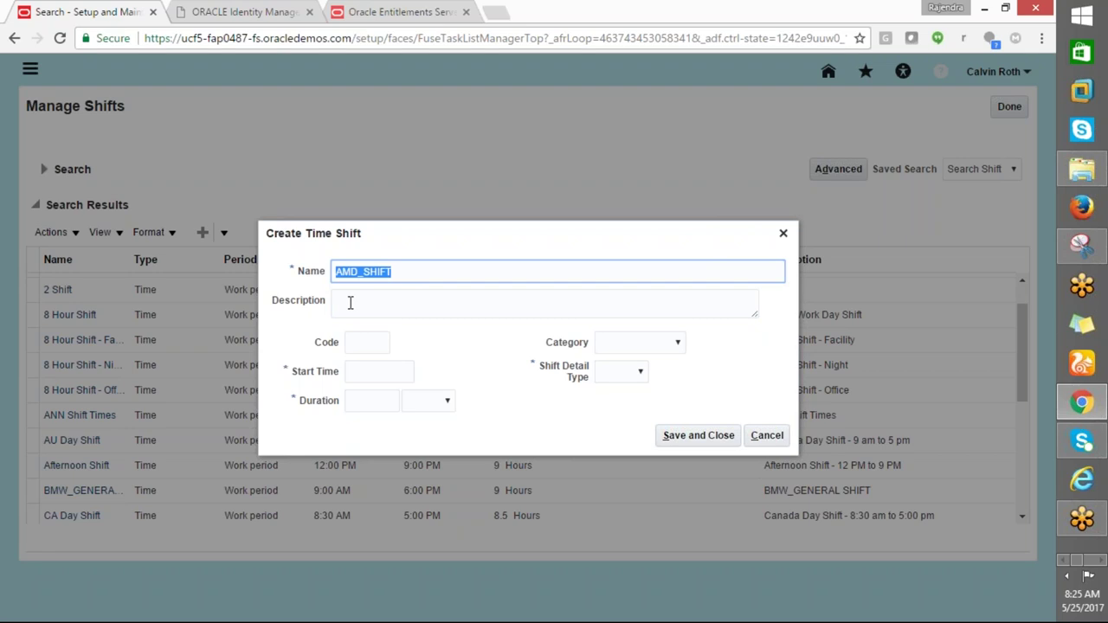
key(ctrl+c)
click(348, 302)
key(ctrl+v)
click(375, 350)
Set the shift start time to 8:00 AM and duration to 8 Hours.
click(380, 371)
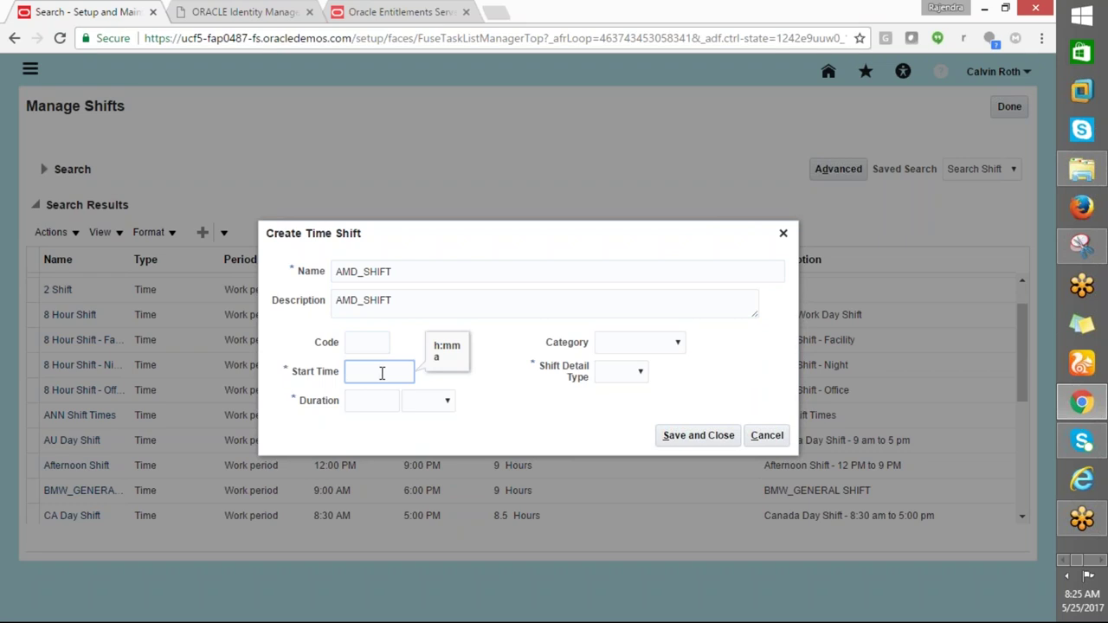
click(380, 399)
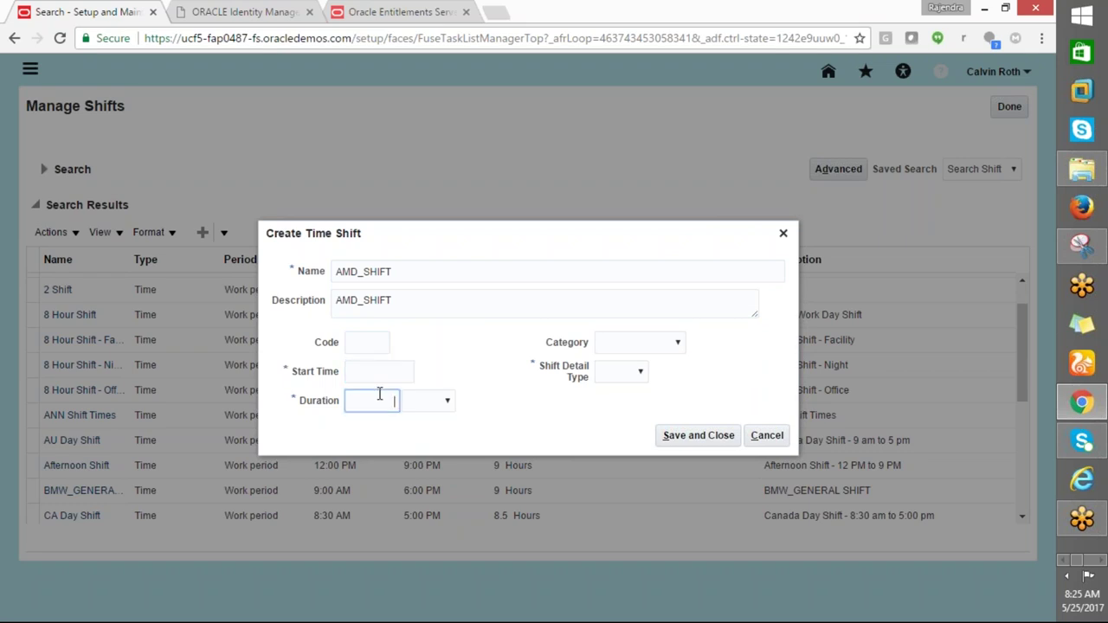
click(369, 374)
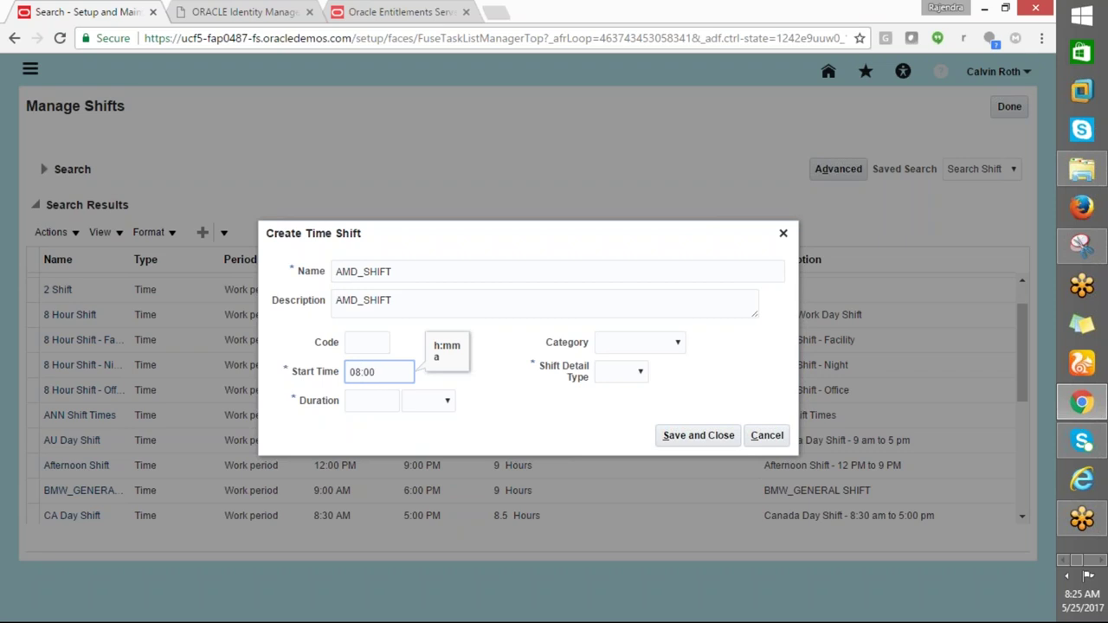
text(M)
key(Tab)
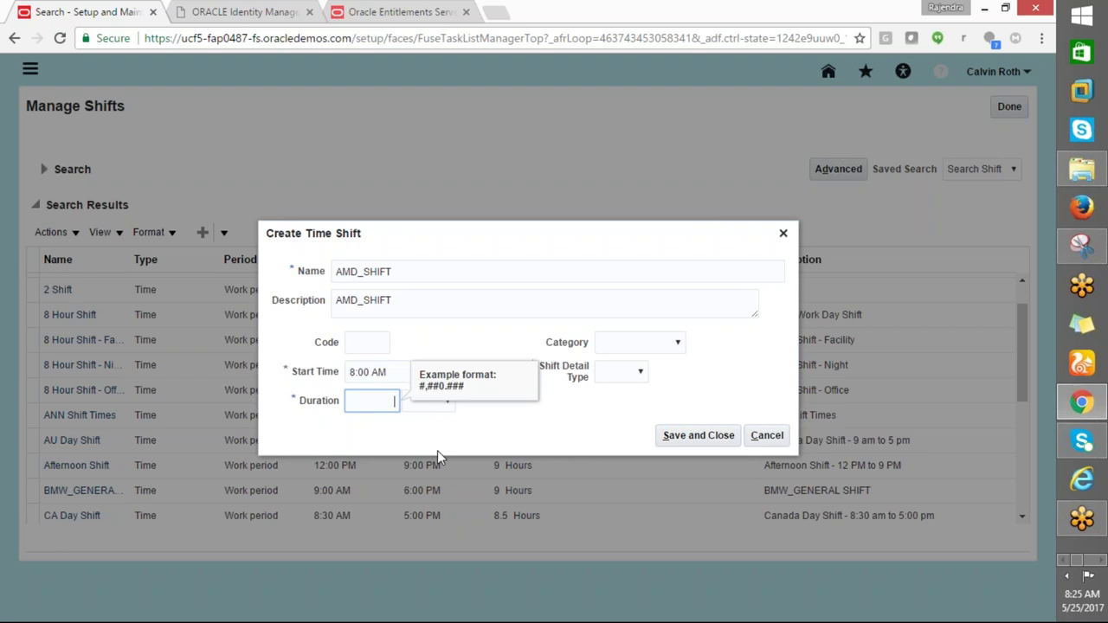
text(8)
key(Tab)
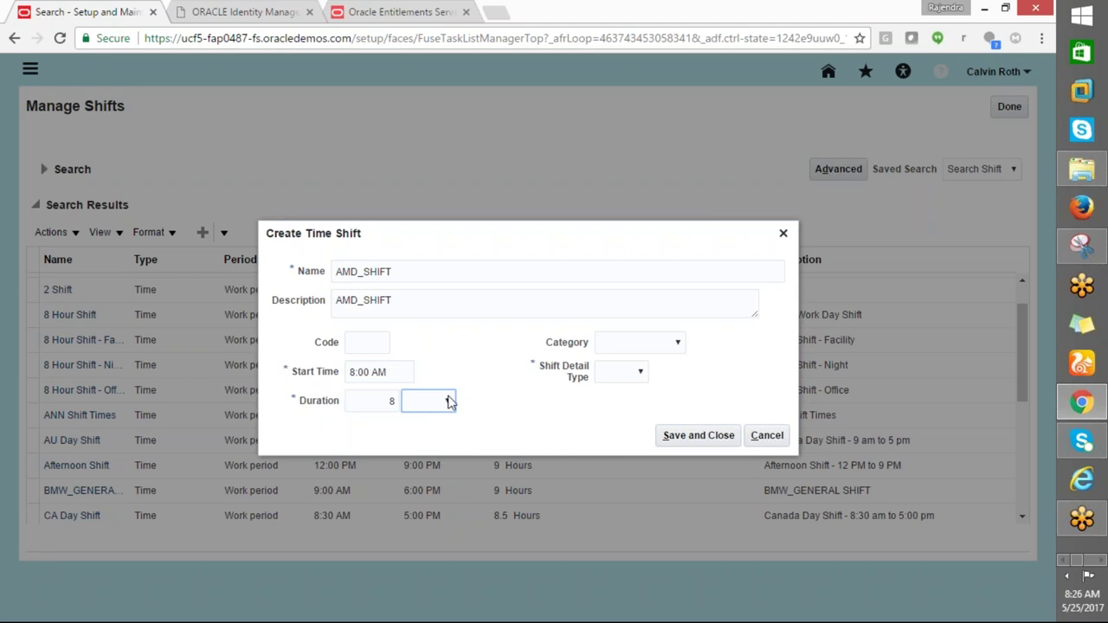
click(448, 401)
click(417, 443)
Choose shift detail type None, leave category blank, and save AMD_SHIFT with code AMD.
click(640, 373)
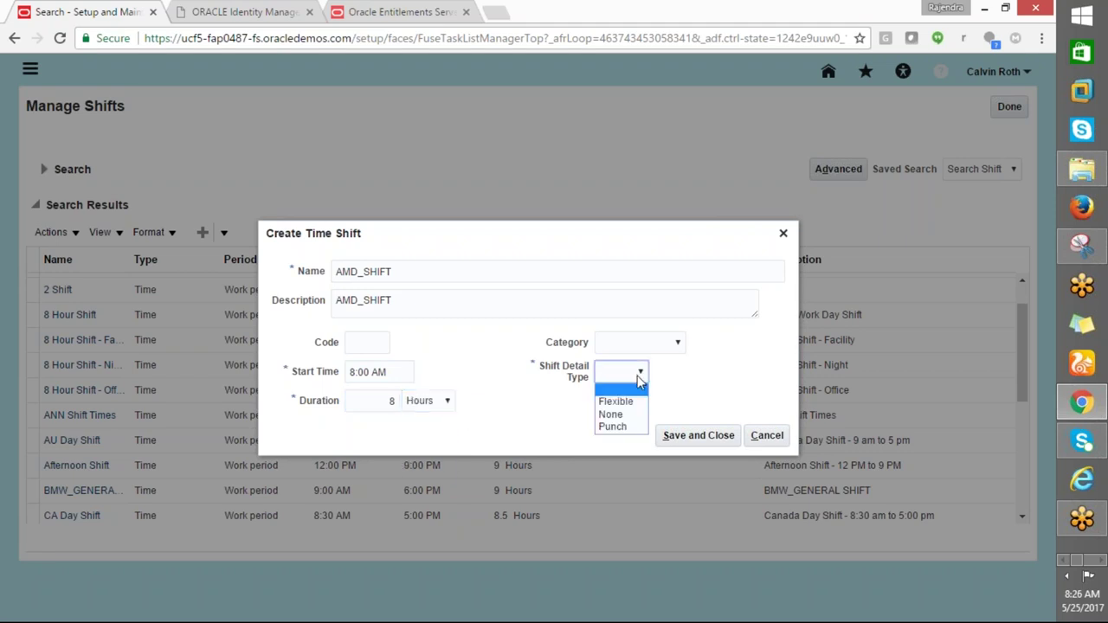
click(611, 415)
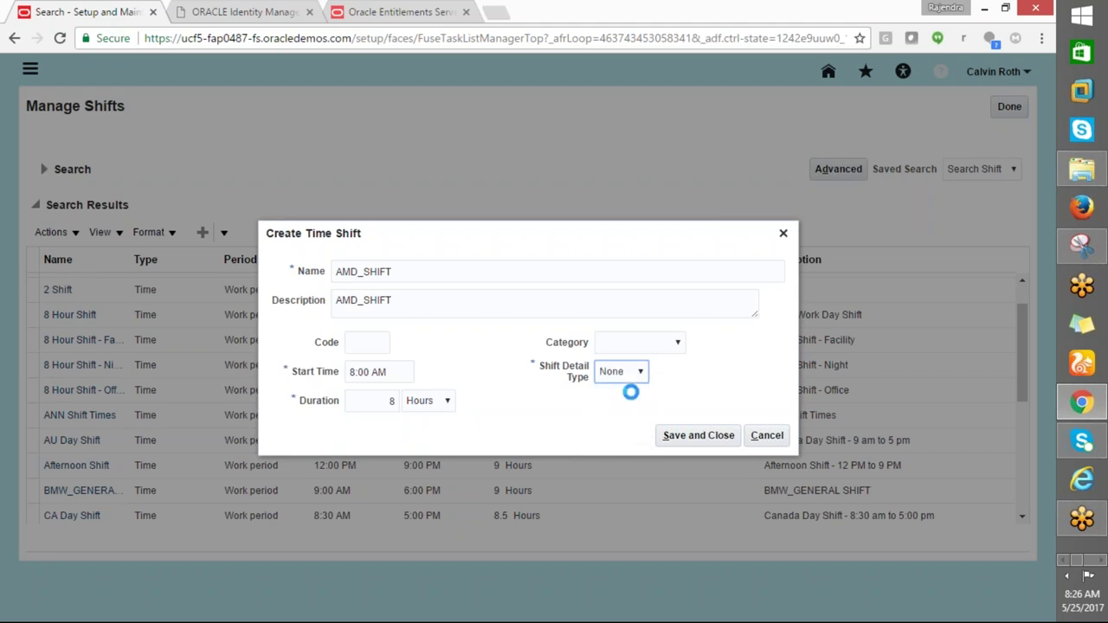
click(676, 346)
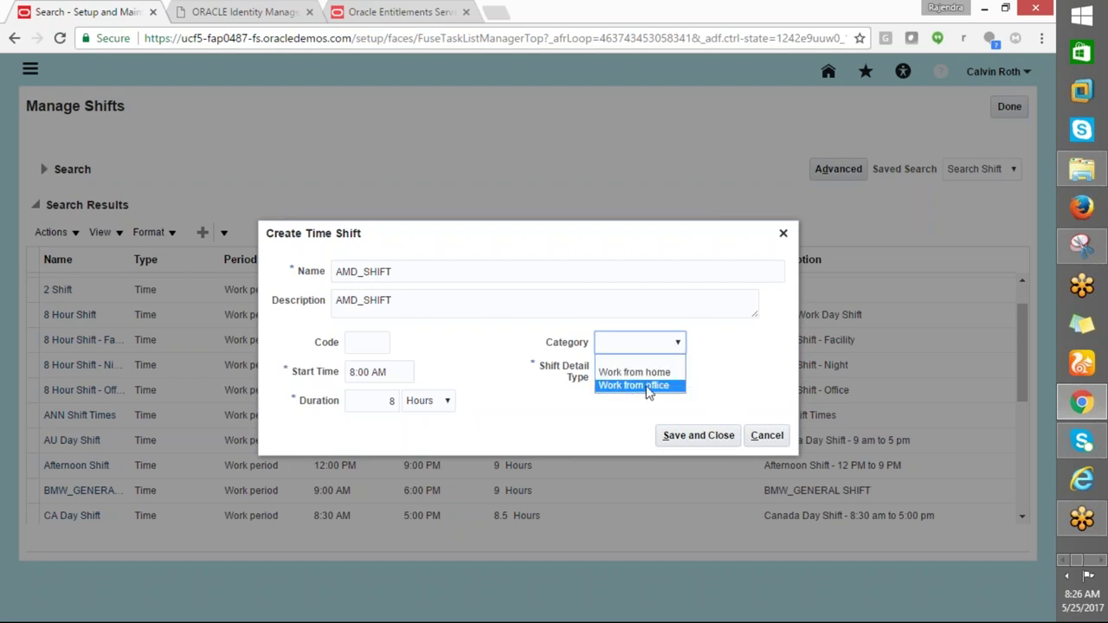
click(749, 337)
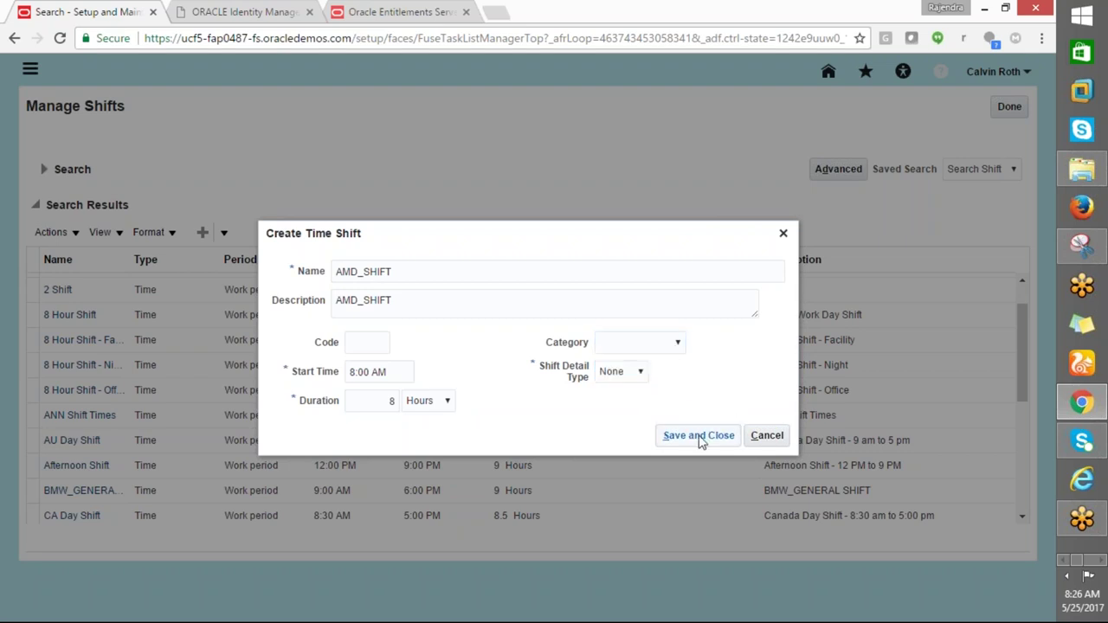
click(362, 343)
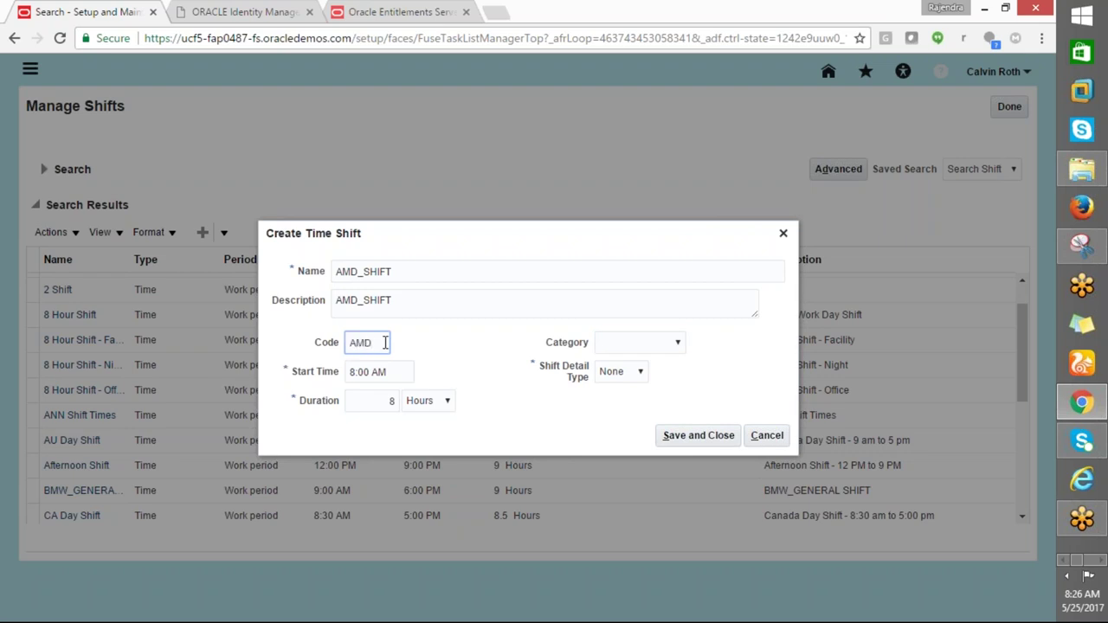
click(667, 441)
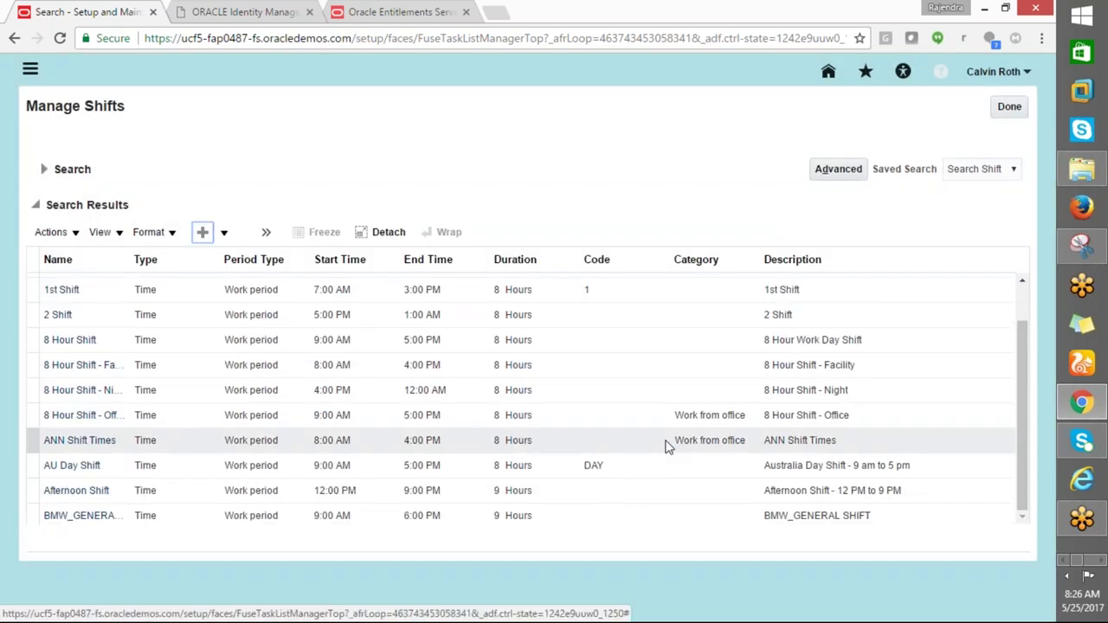
key(alt+Tab)
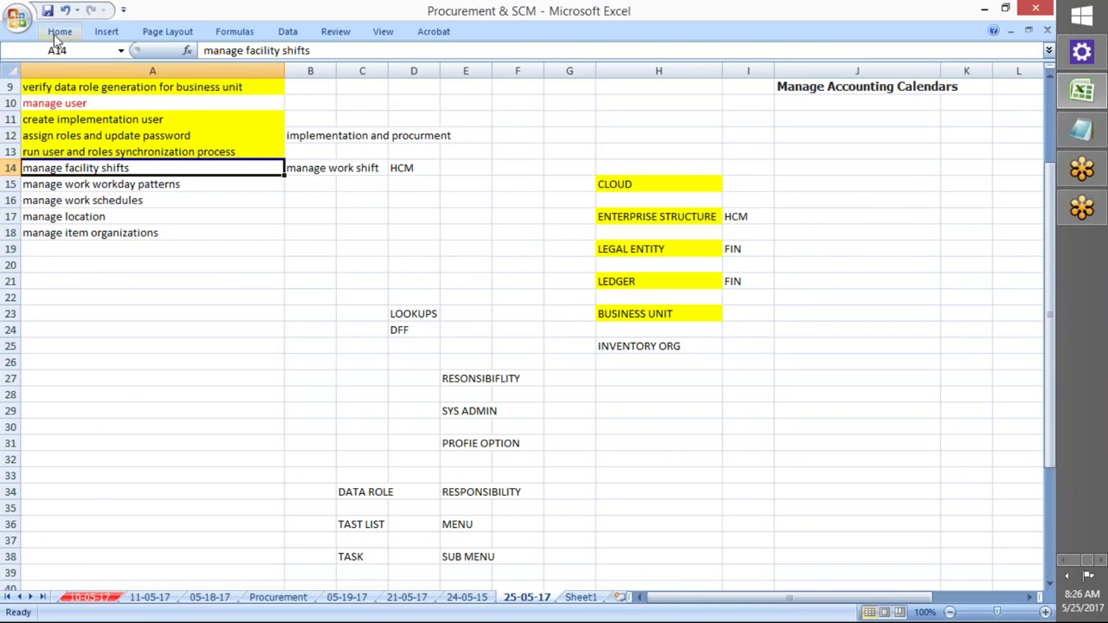
Copy the 'manage work workday patterns' entry from checklist cell A15.
click(60, 33)
click(198, 225)
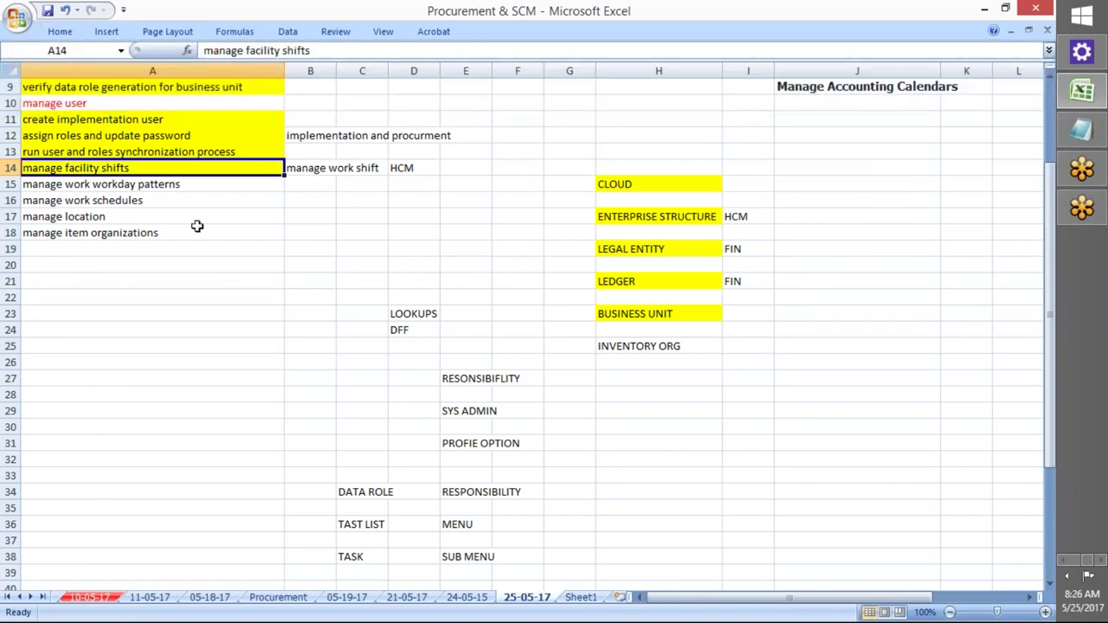
key(alt+Tab)
key(alt+Tab)
click(110, 197)
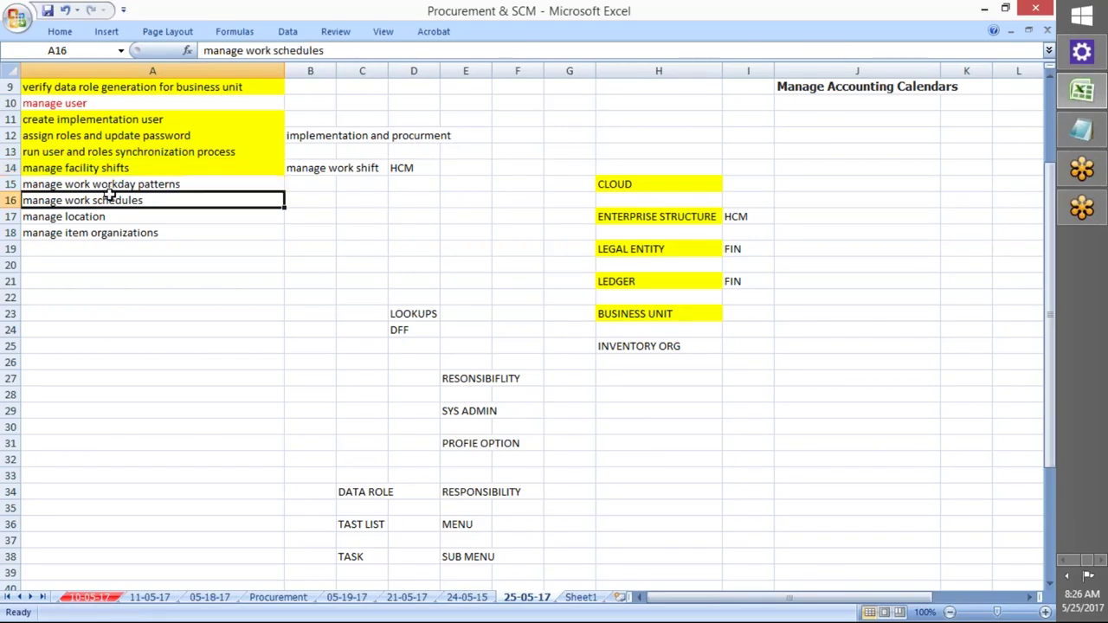
click(106, 185)
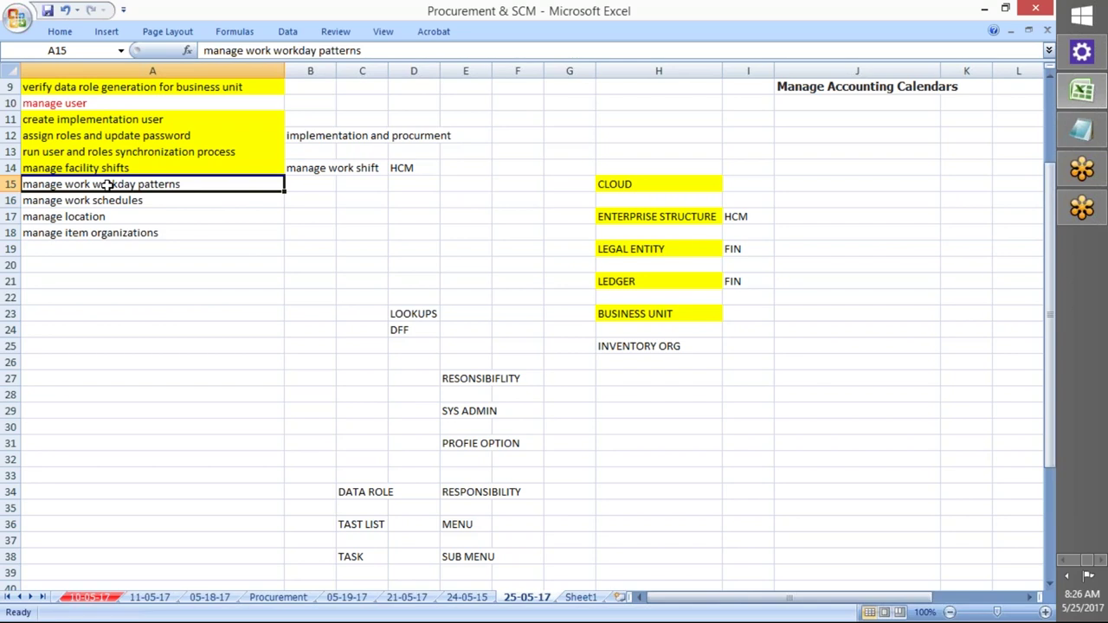
key(ctrl+c)
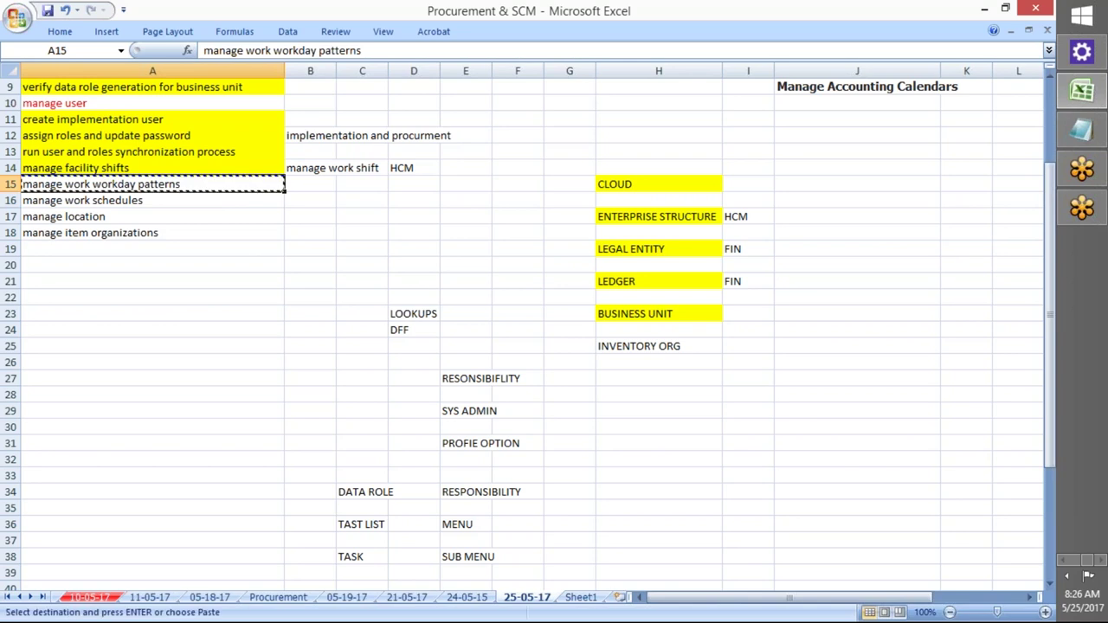
Close Manage Shifts and search setup tasks for manage work workday patterns.
key(alt+Tab)
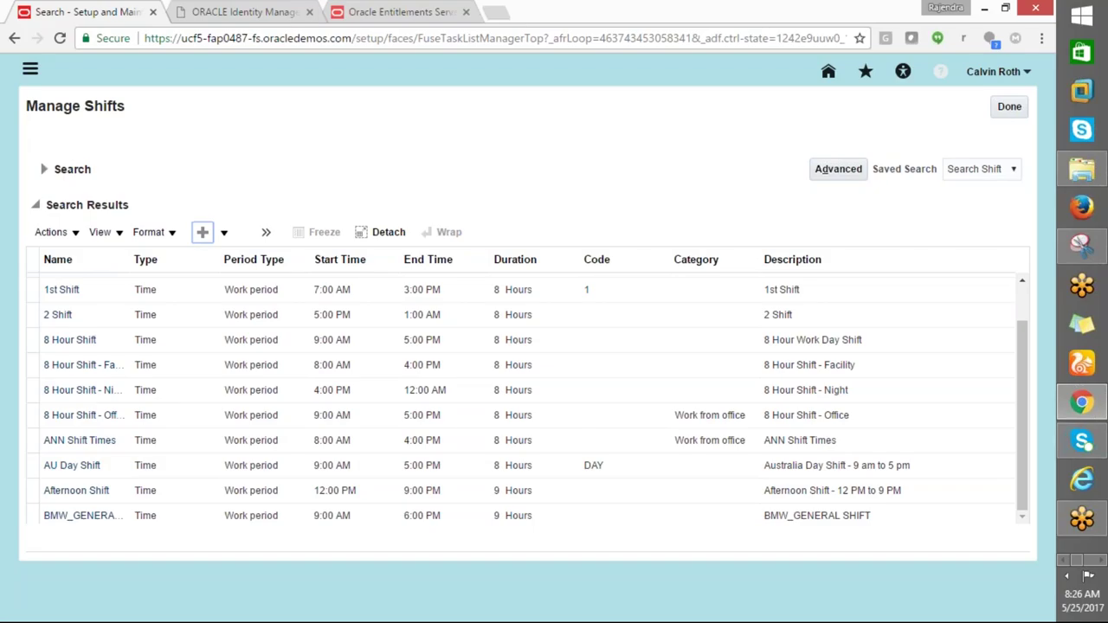
click(1008, 113)
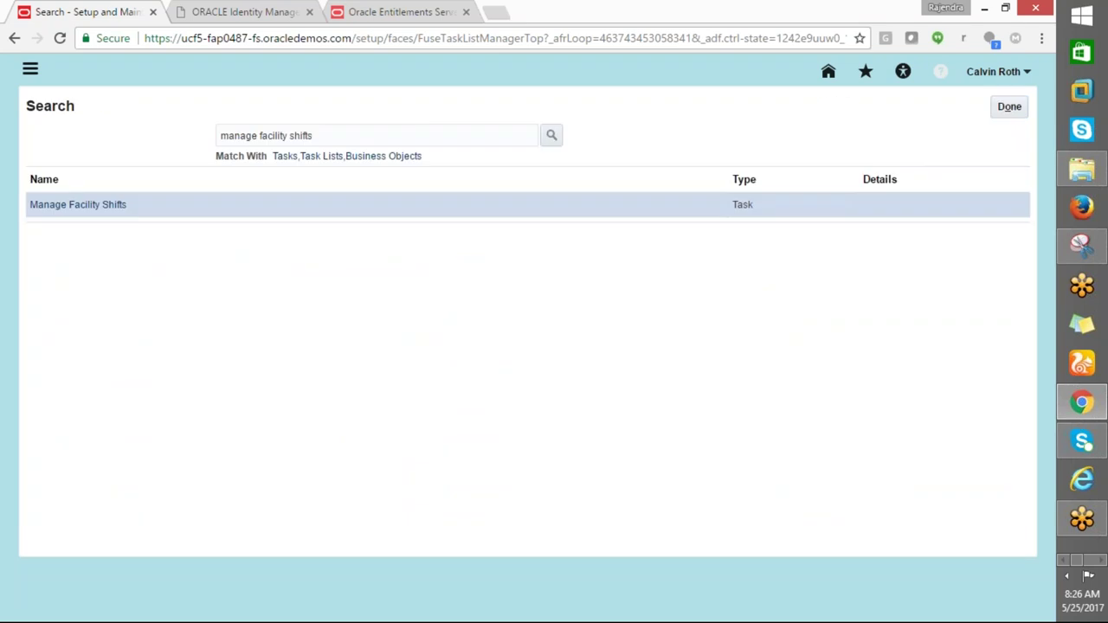
drag(326, 137, 173, 137)
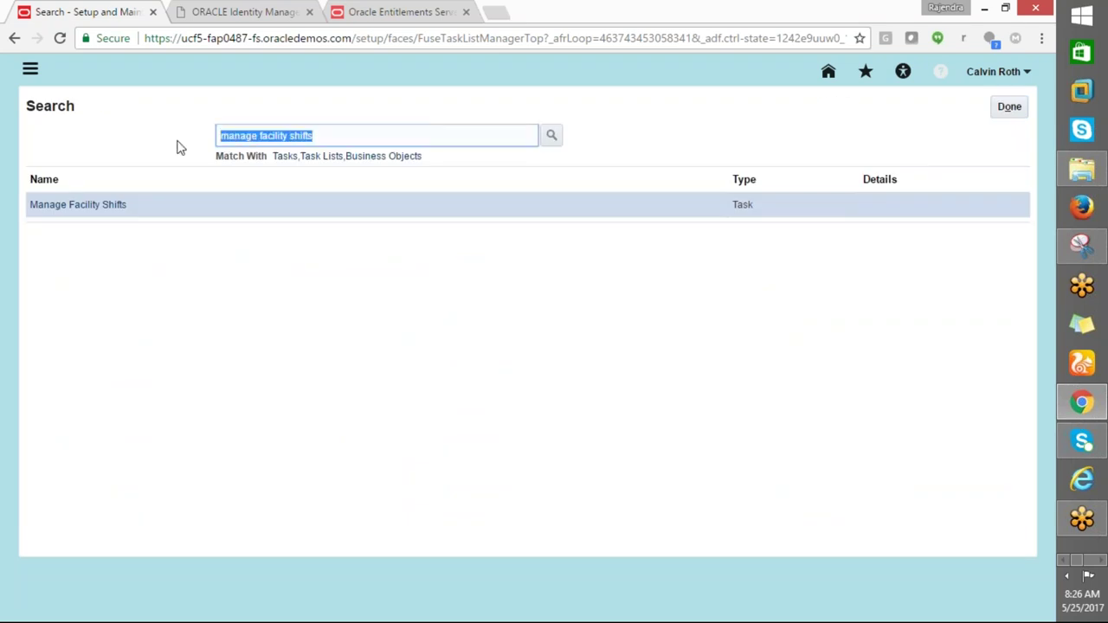
key(ctrl+v)
click(551, 135)
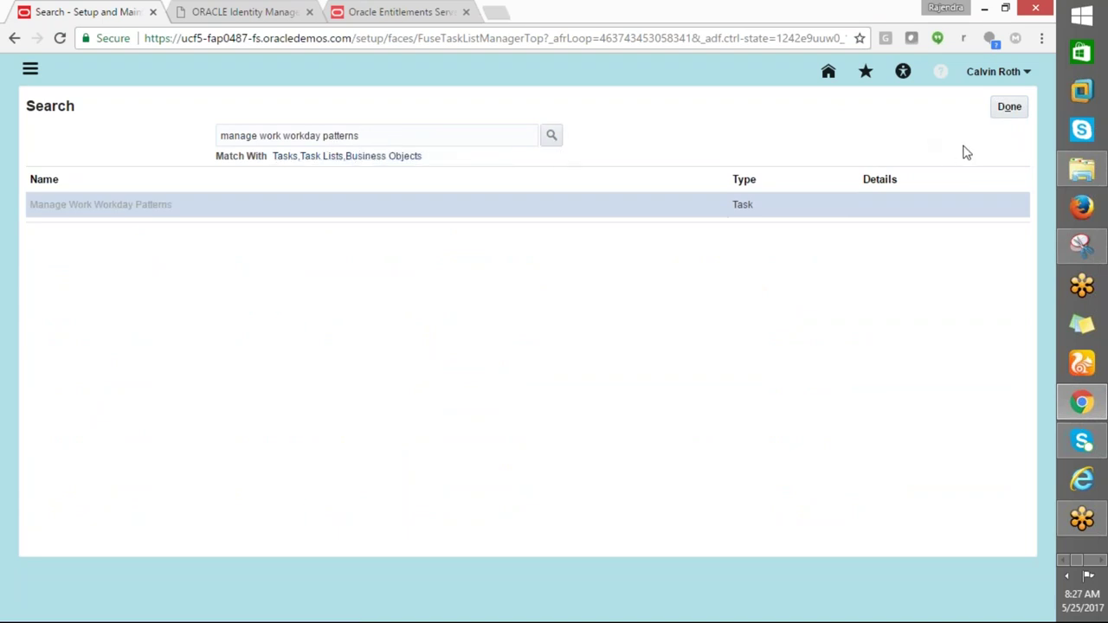
click(1014, 109)
Rerun the manage work workday patterns search and move the Type column after Details.
key(alt+Tab)
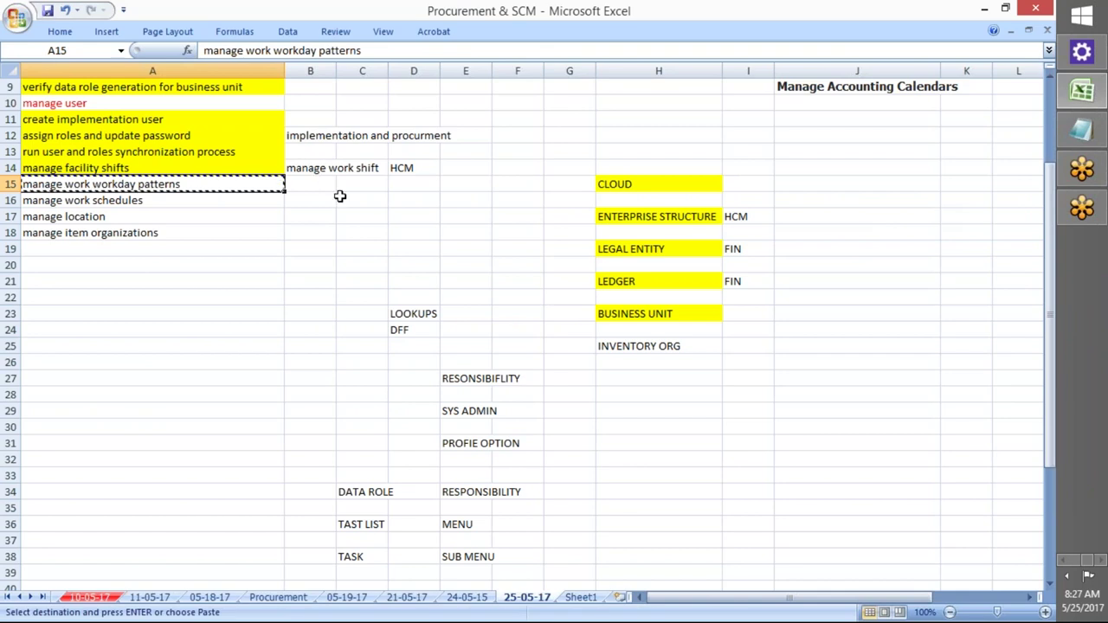
key(alt+Tab)
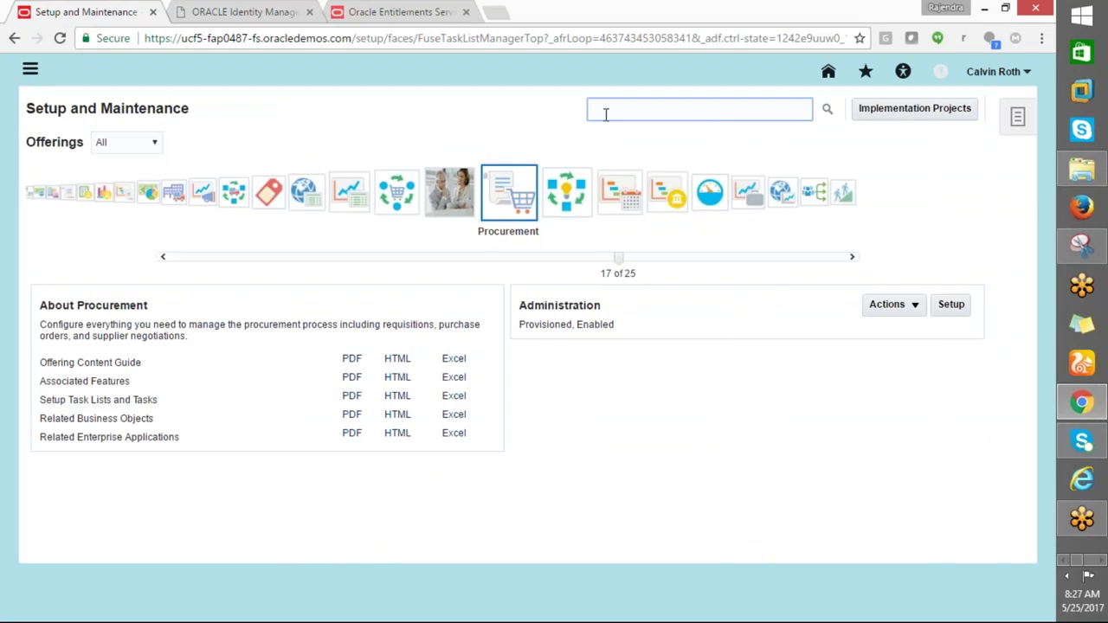
click(605, 112)
key(ctrl+v)
click(828, 109)
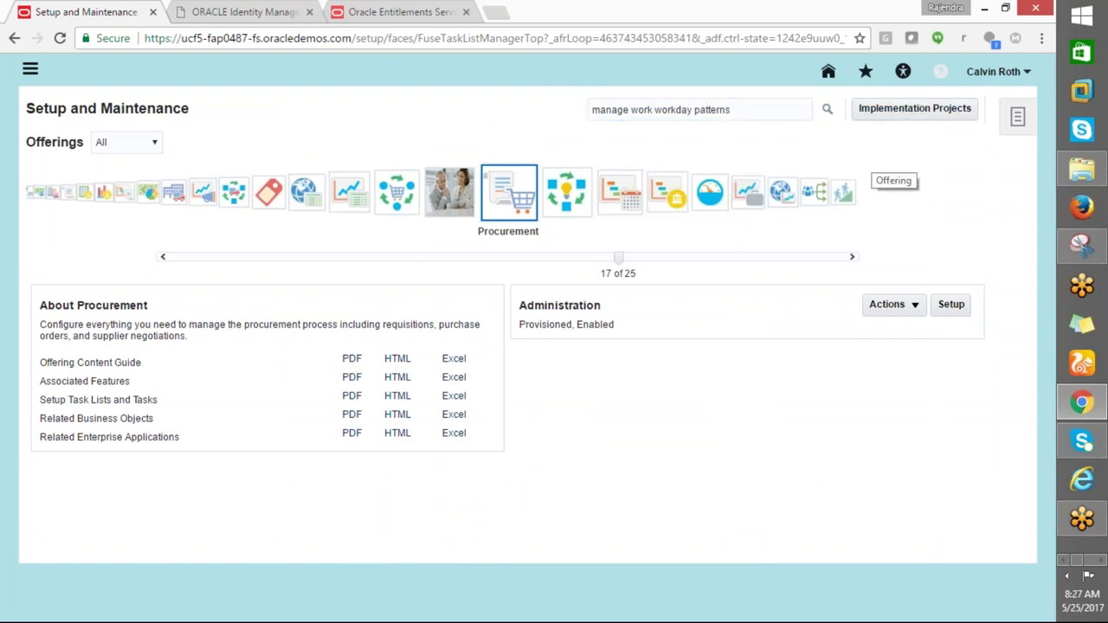
drag(843, 187, 1026, 111)
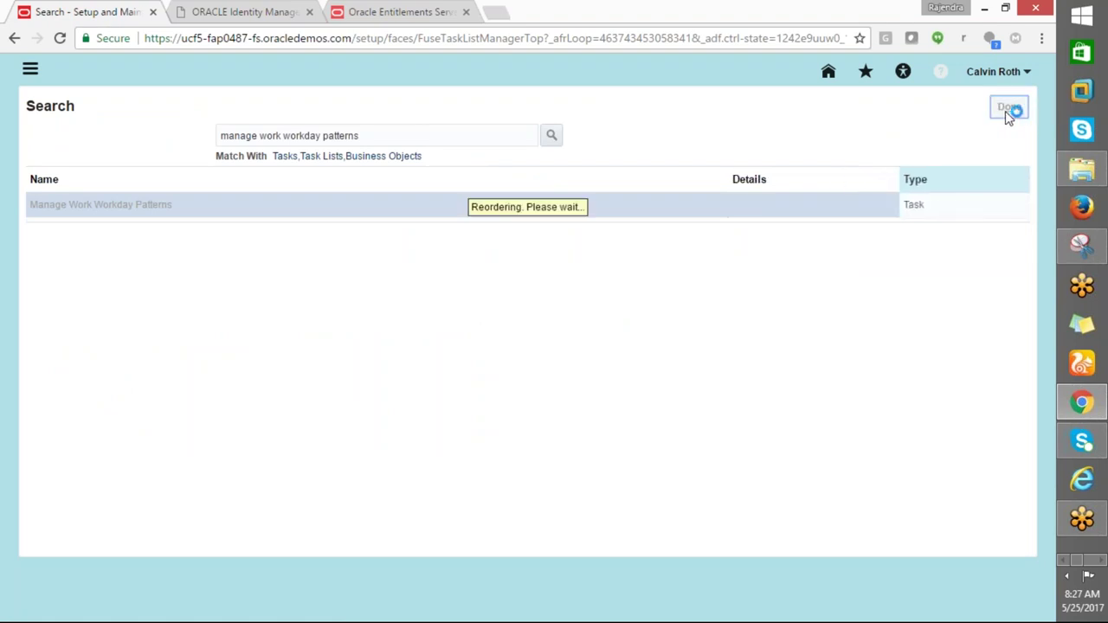
click(1009, 111)
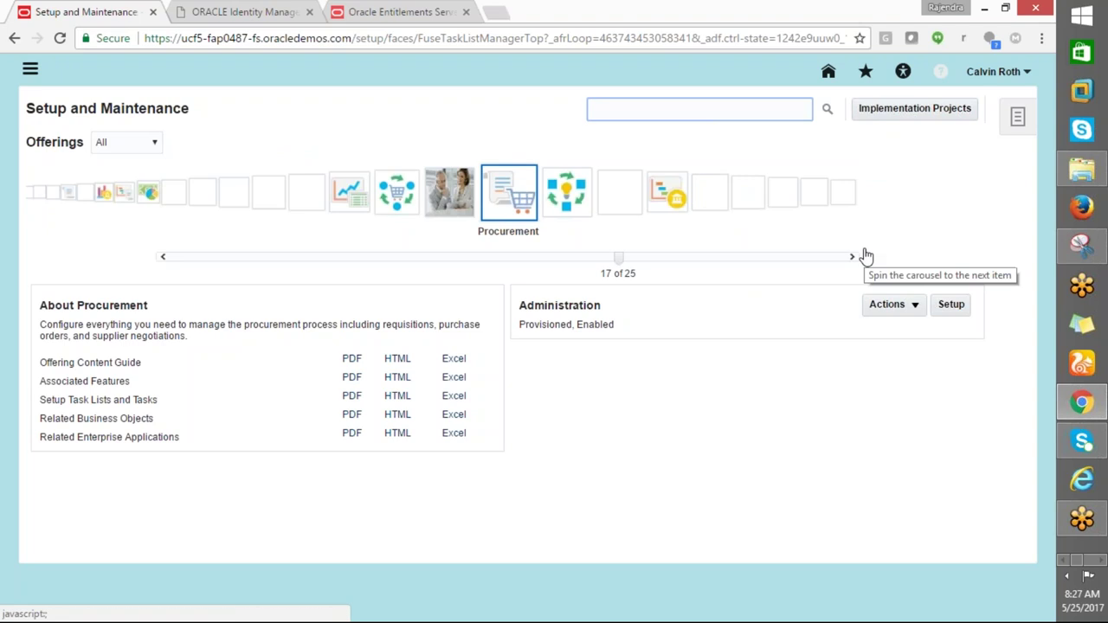
Pick the Workforce Deployment offering and search it for manage work workday patterns.
click(707, 196)
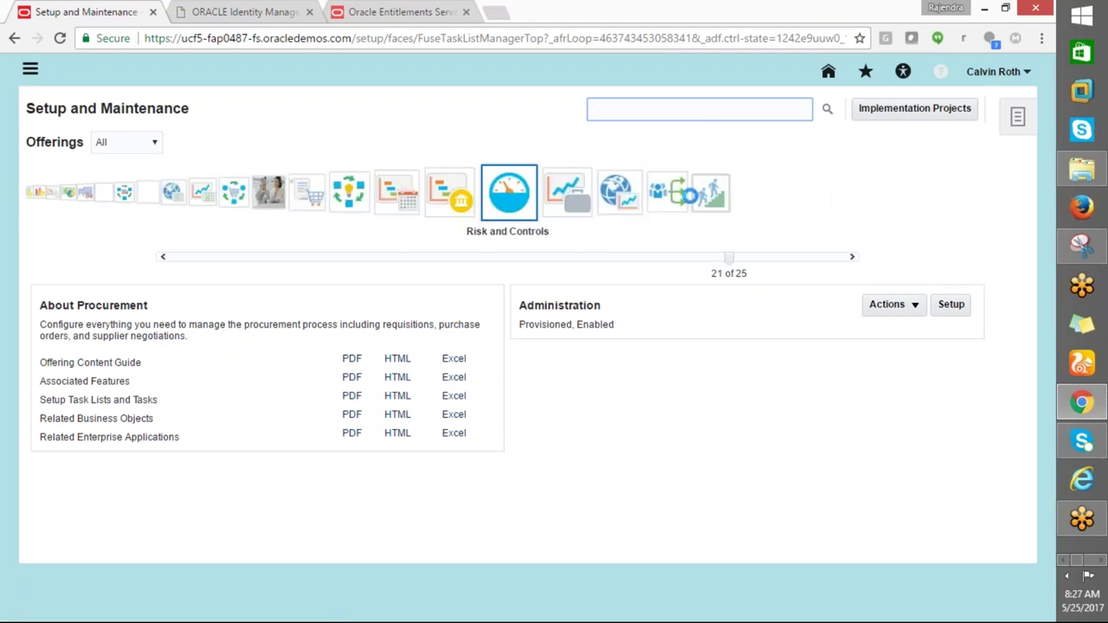
click(622, 197)
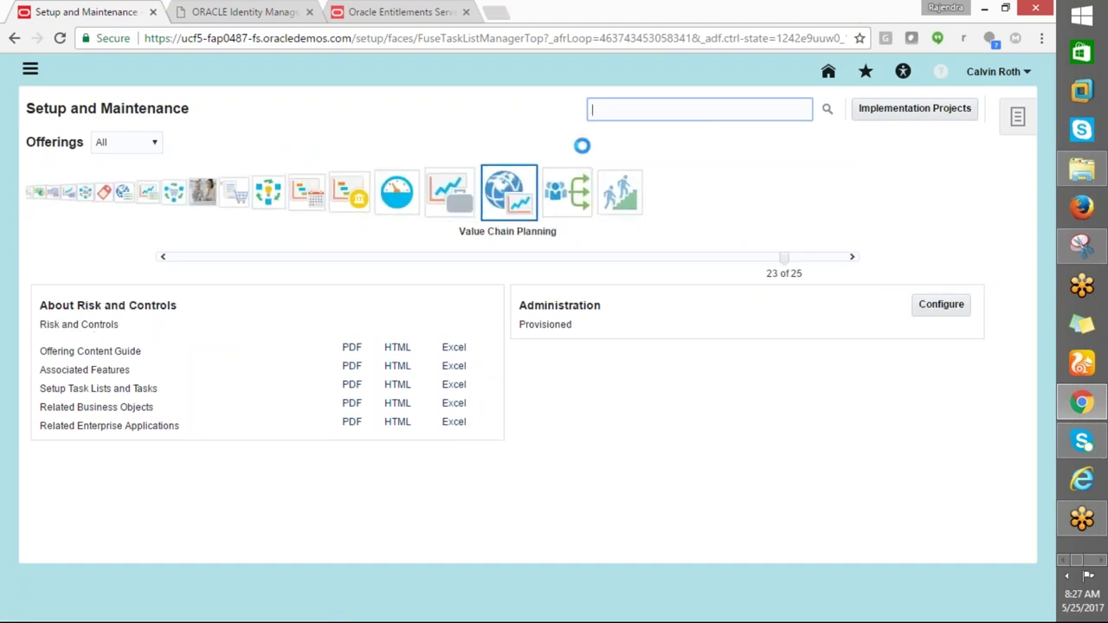
click(577, 177)
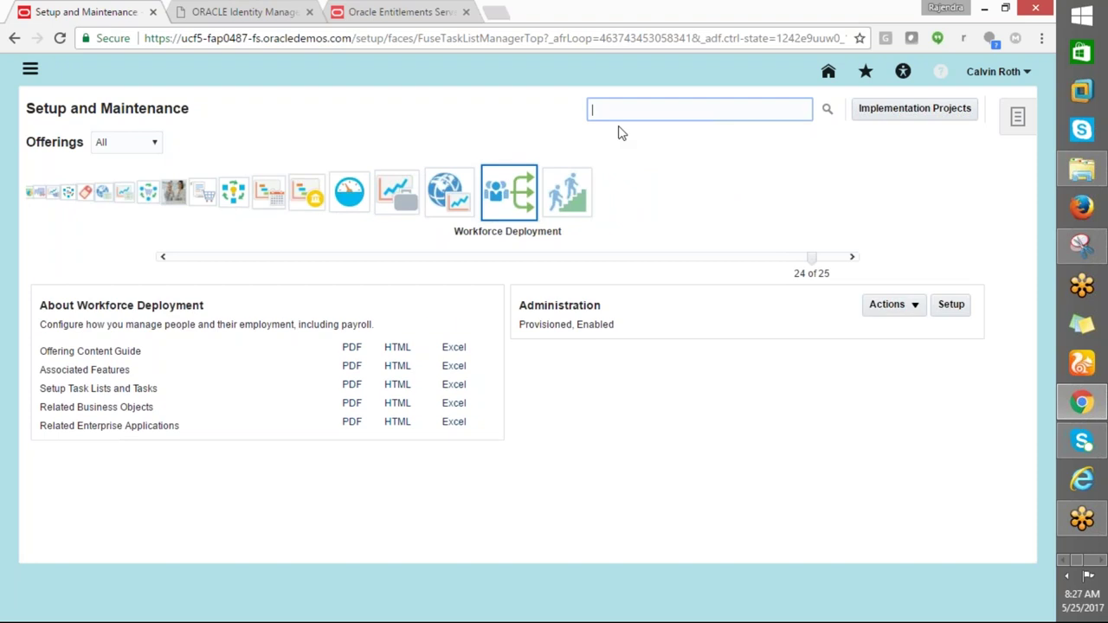
key(ctrl+v)
click(826, 110)
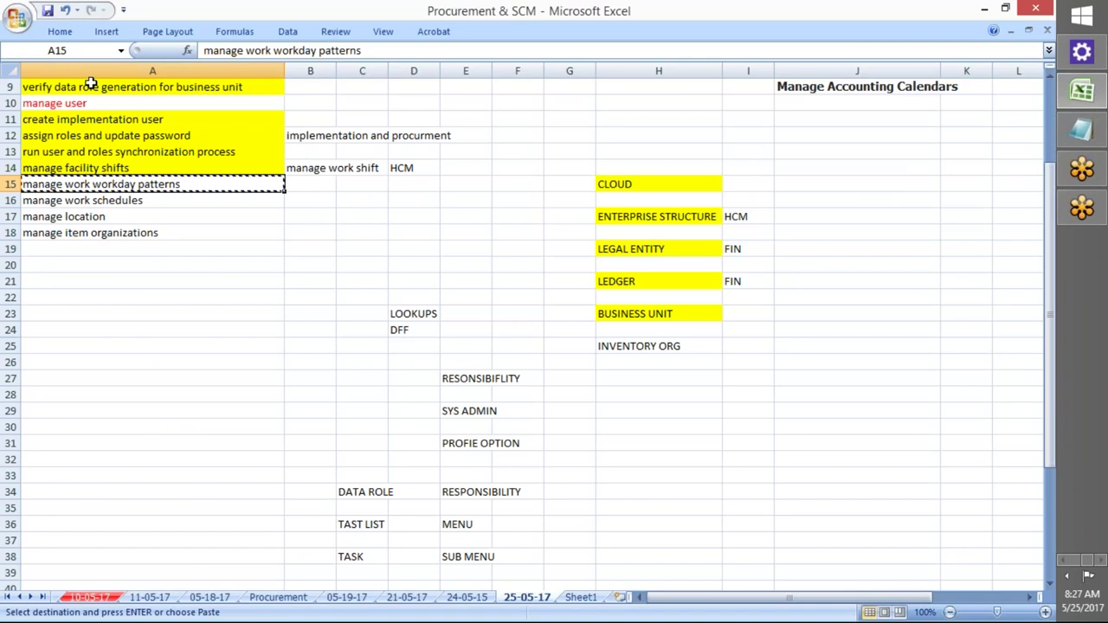
Colour A15 red as done, copy 'manage work schedules' from A16, and paste it into the Oracle search.
click(61, 33)
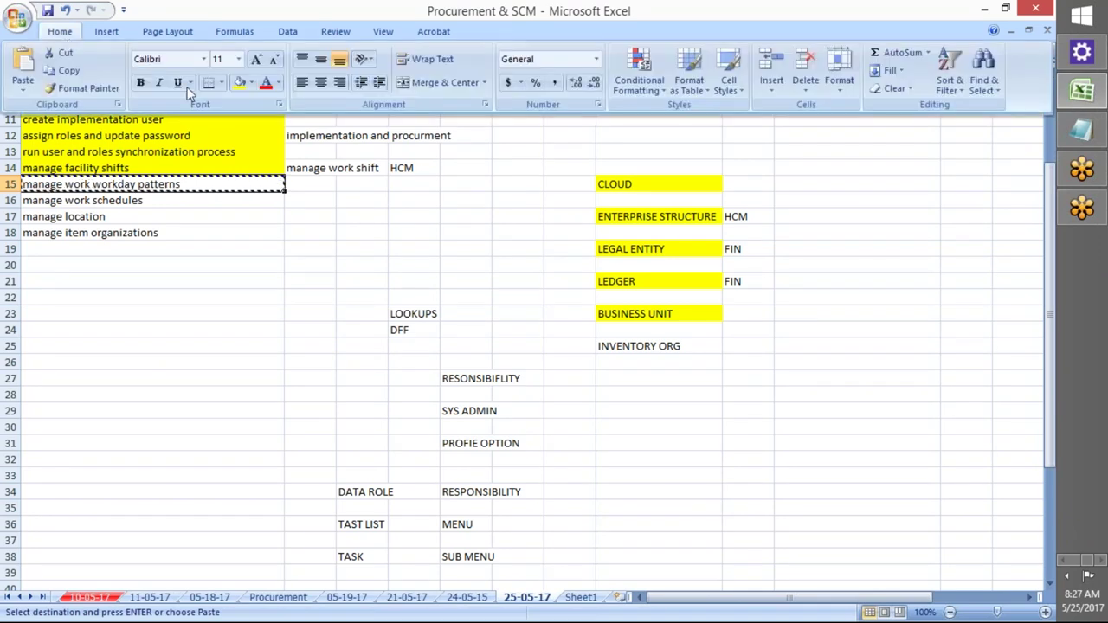
click(250, 83)
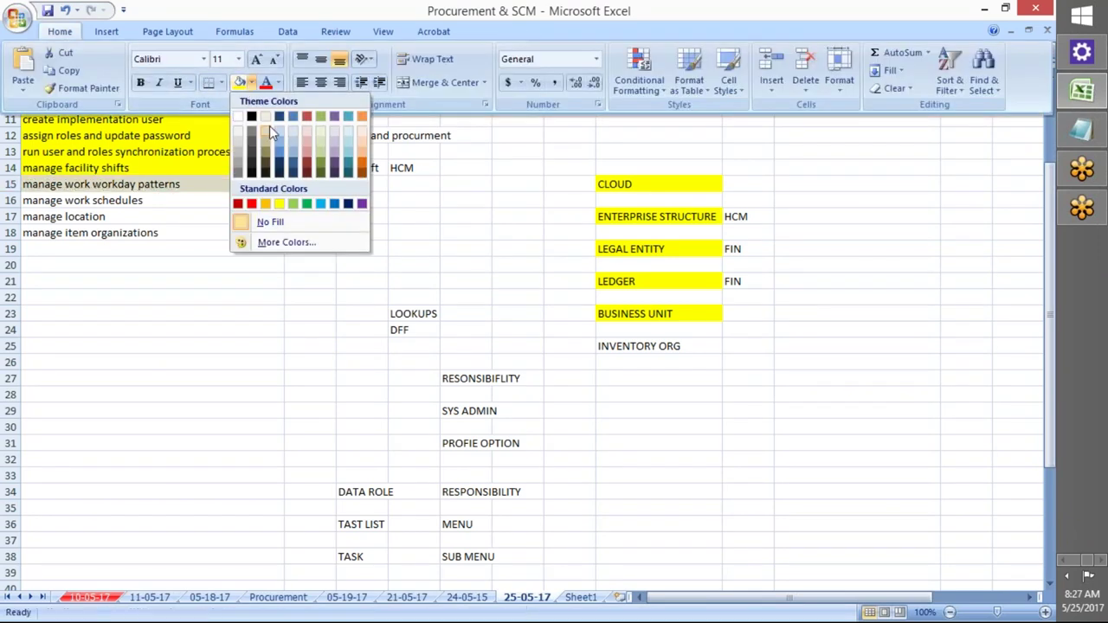
click(266, 83)
click(138, 201)
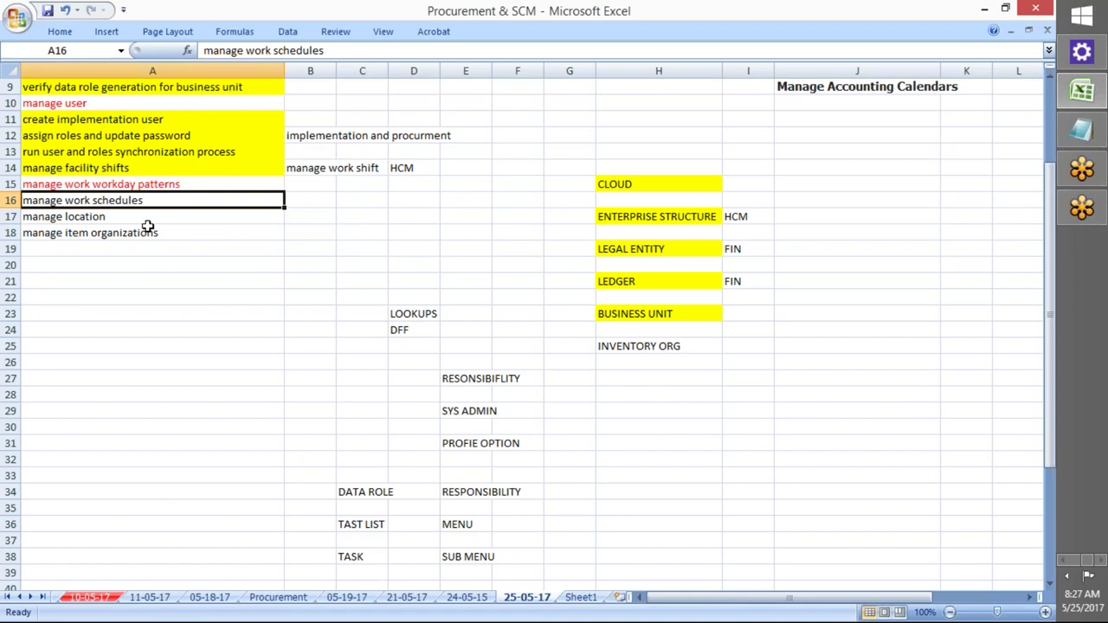
key(ctrl+c)
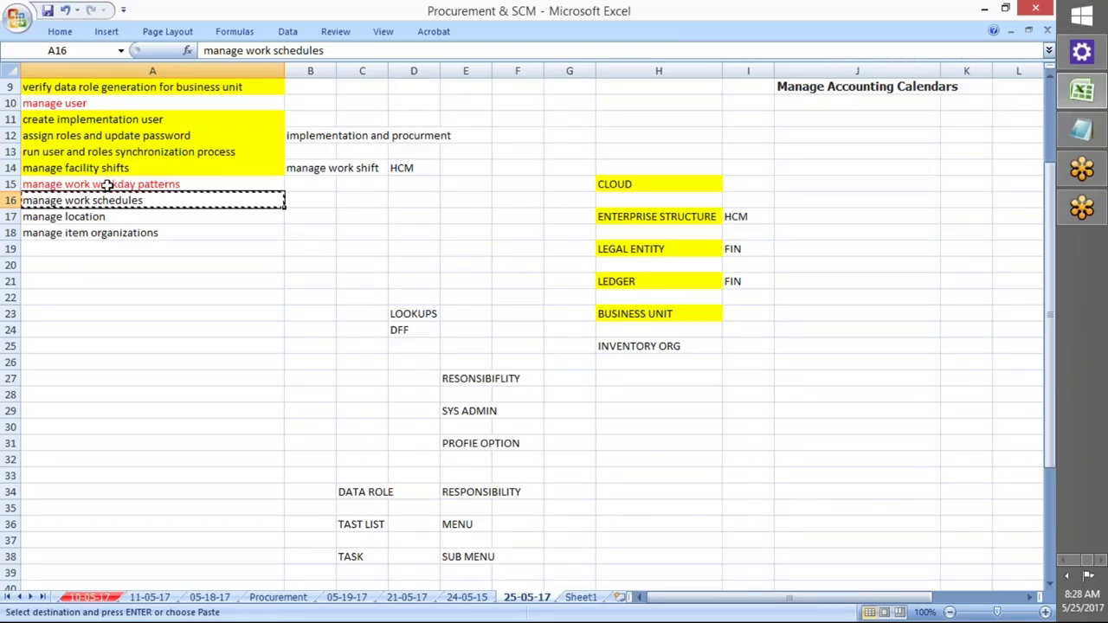
click(105, 185)
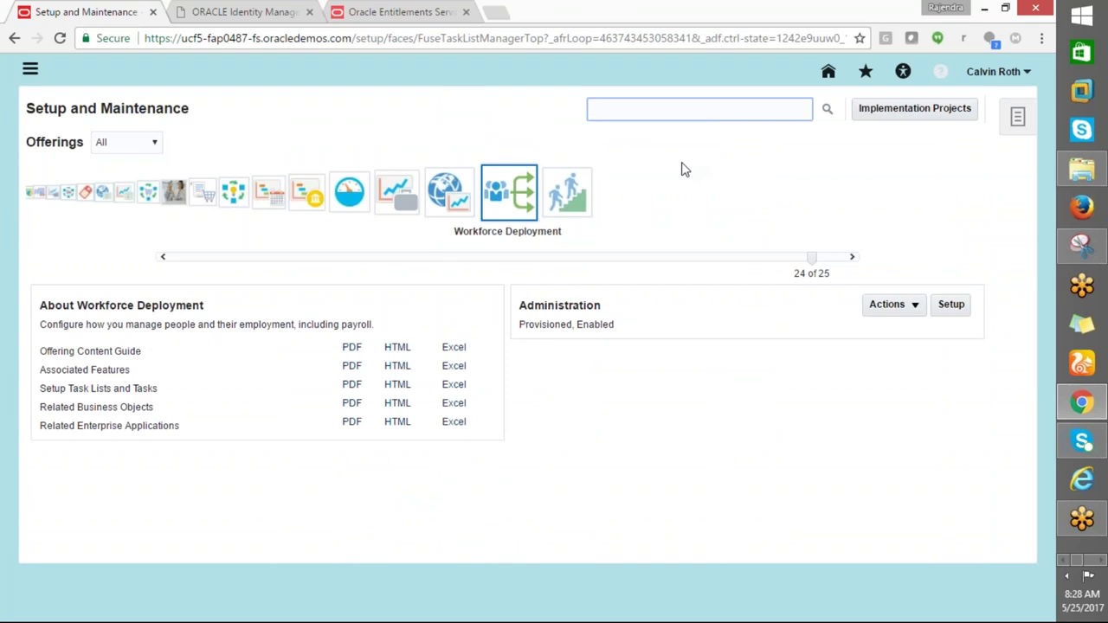
key(ctrl+v)
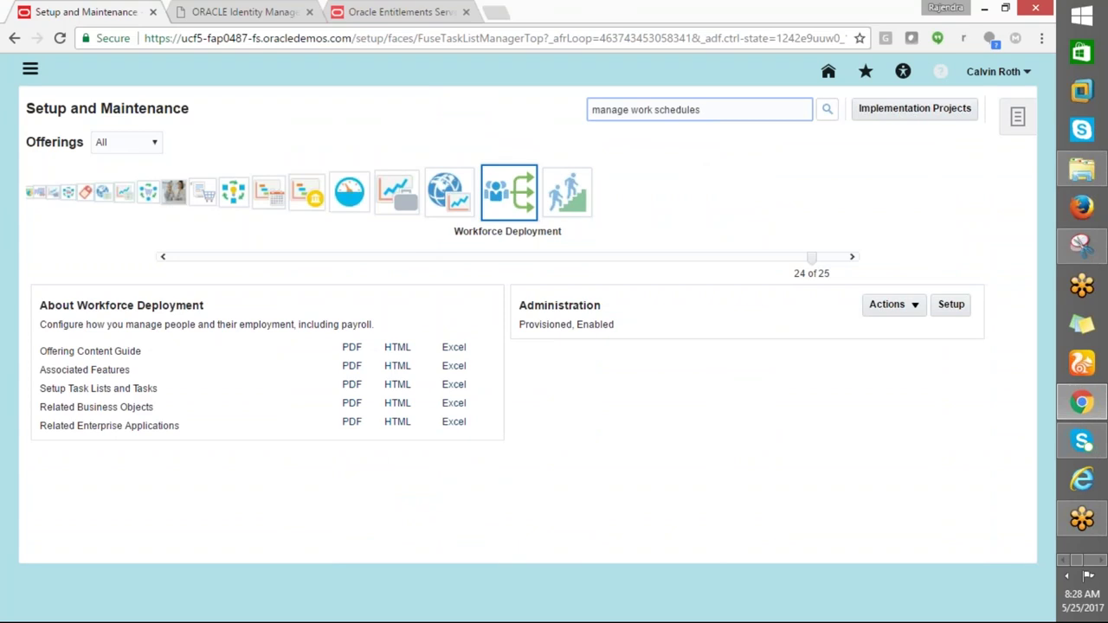
Run the manage work schedules search, then open Setup for the Procurement offering.
click(827, 109)
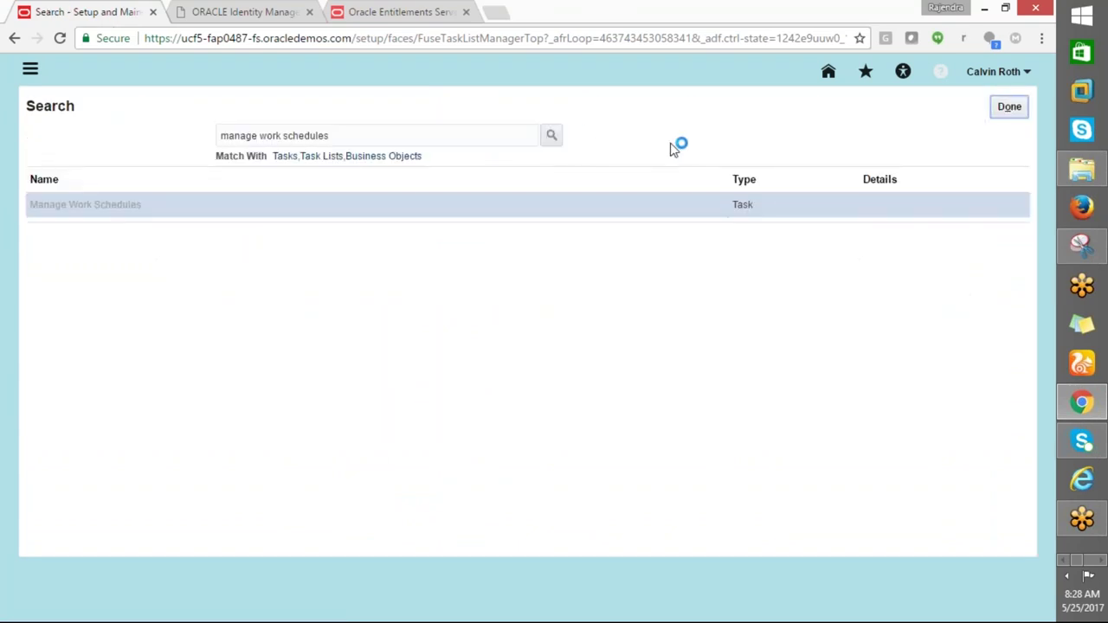
click(1003, 111)
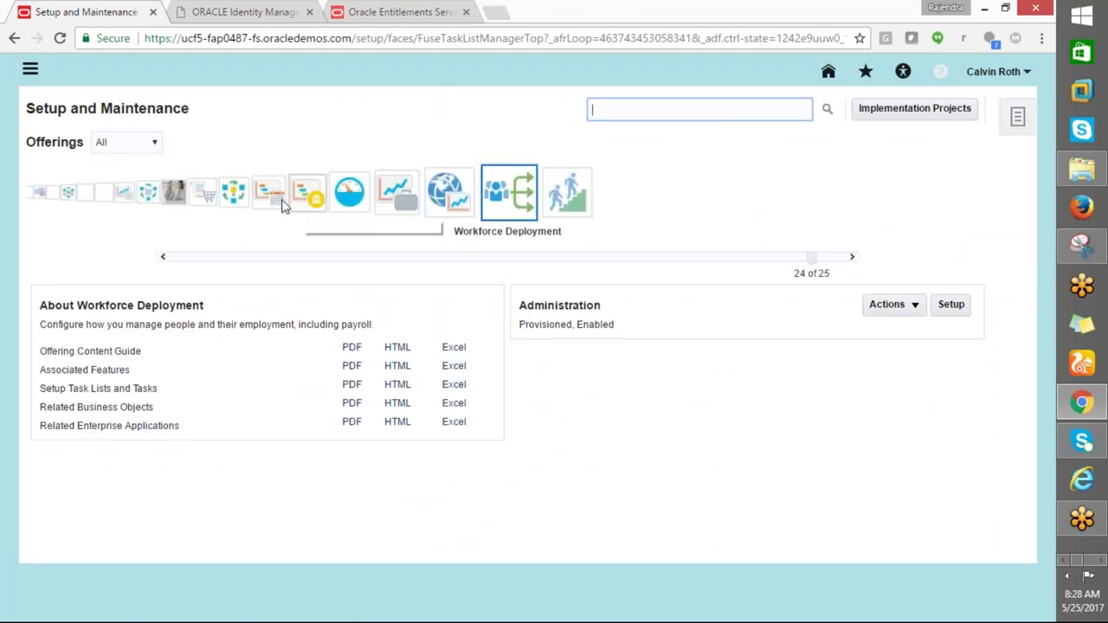
click(265, 202)
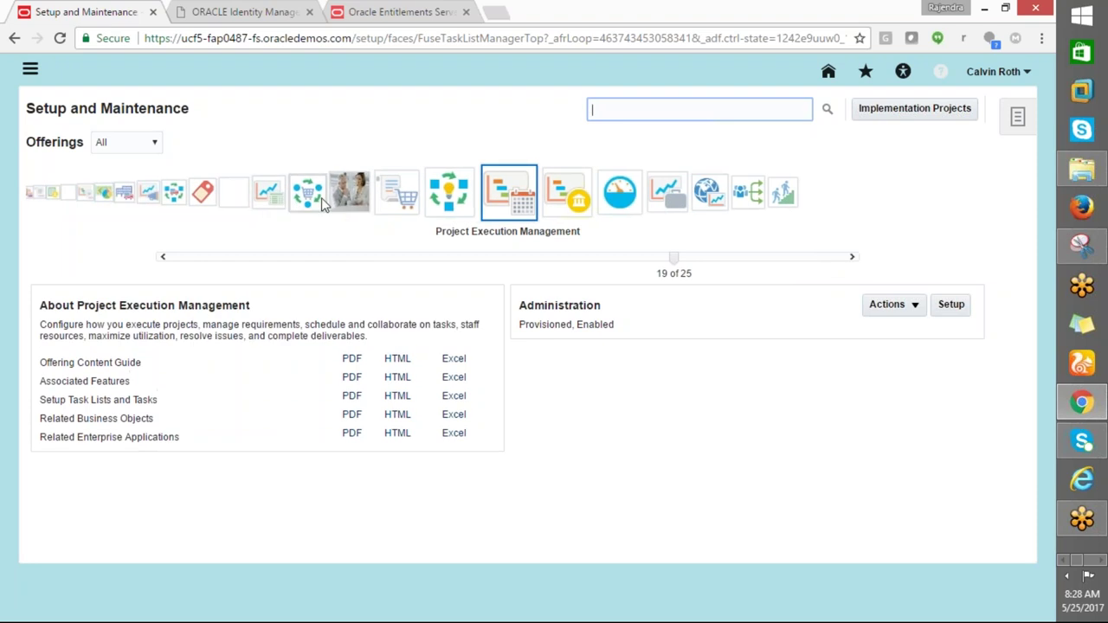
click(342, 193)
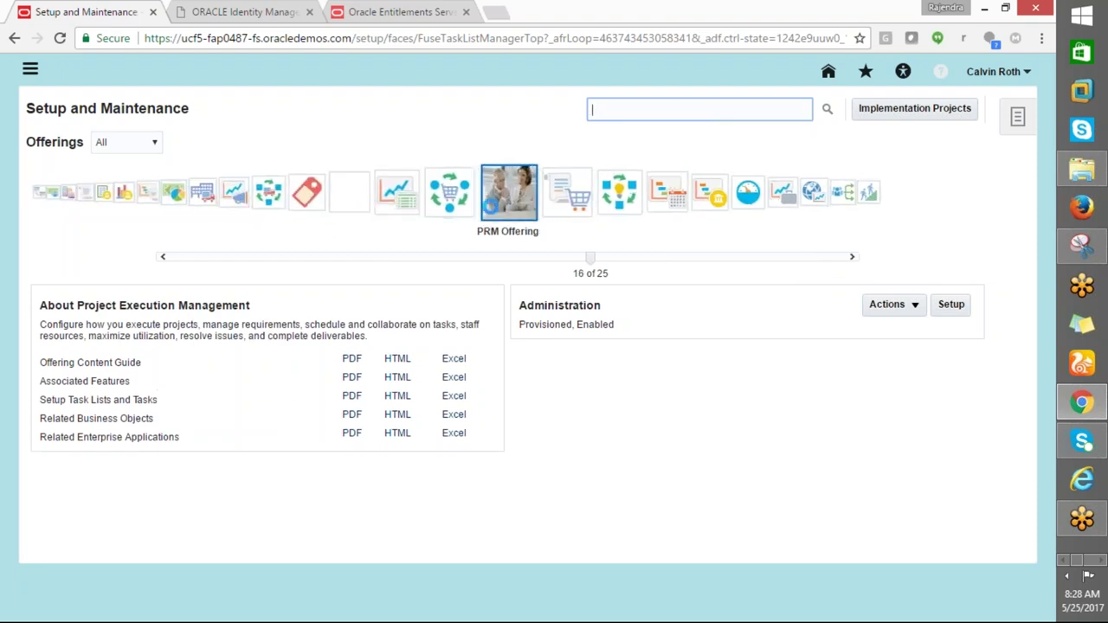
click(567, 192)
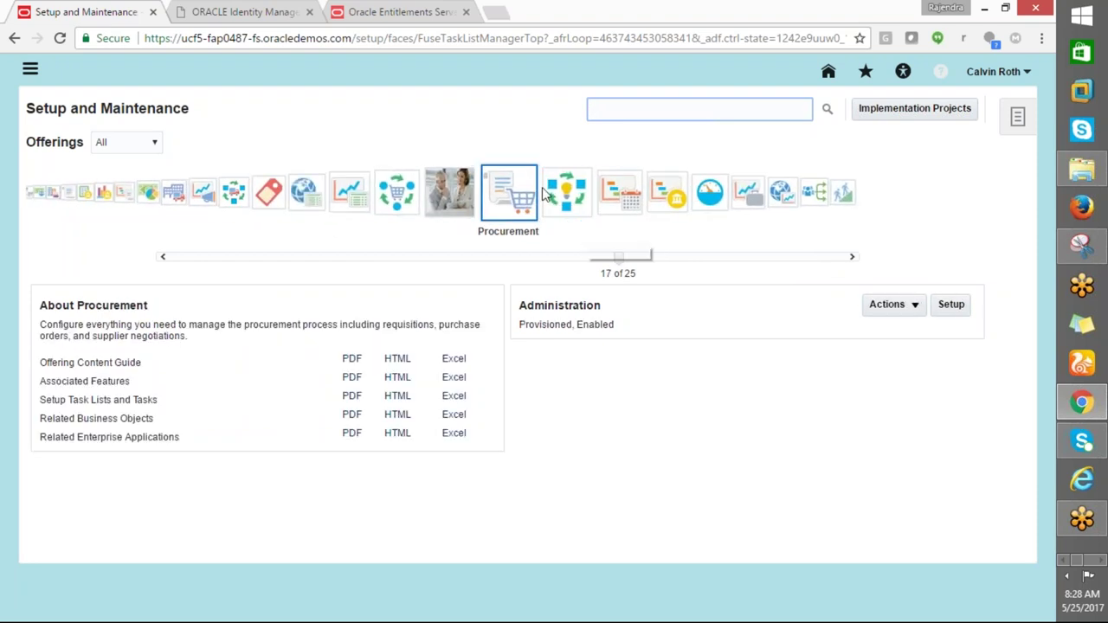
click(950, 304)
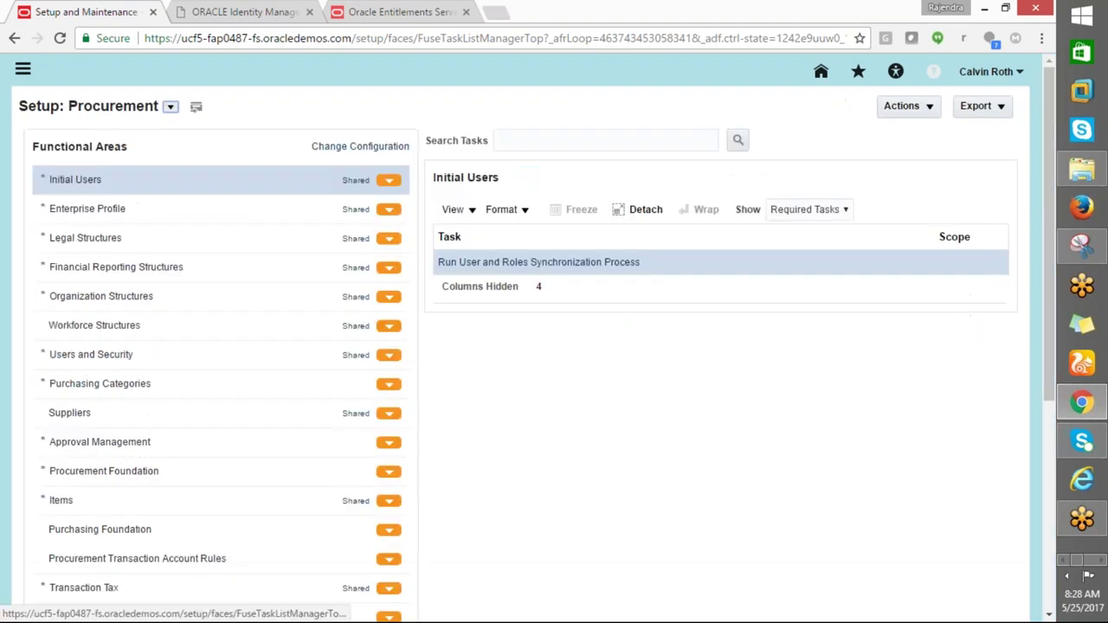
Search the Procurement setup tasks for 'manage work schedules' and dismiss the no-tasks message.
click(527, 141)
key(ctrl+v)
click(736, 141)
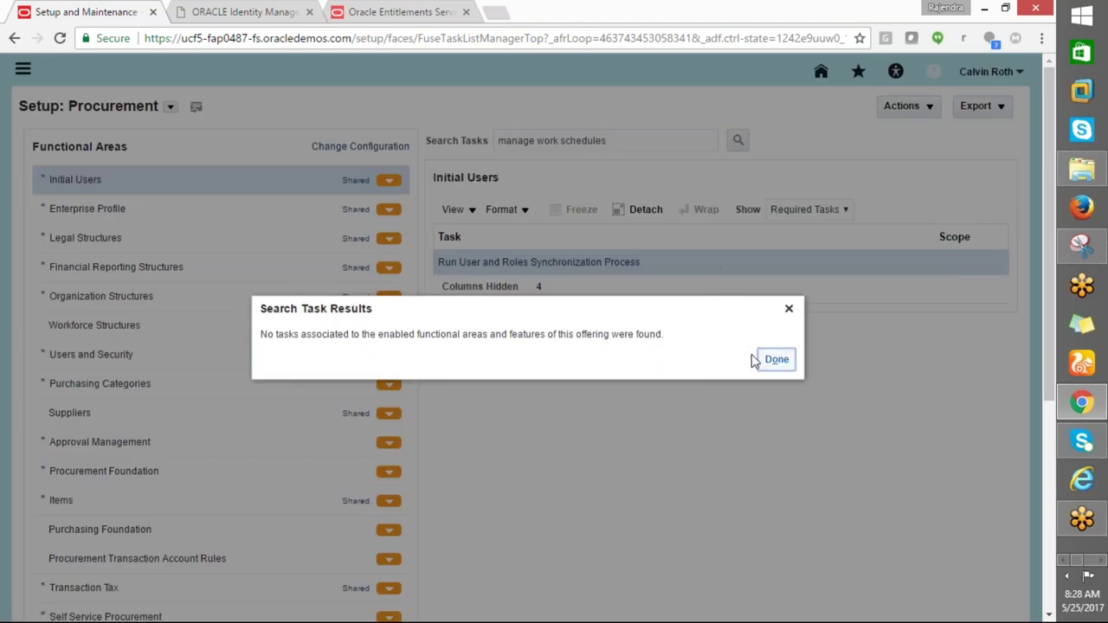
click(776, 360)
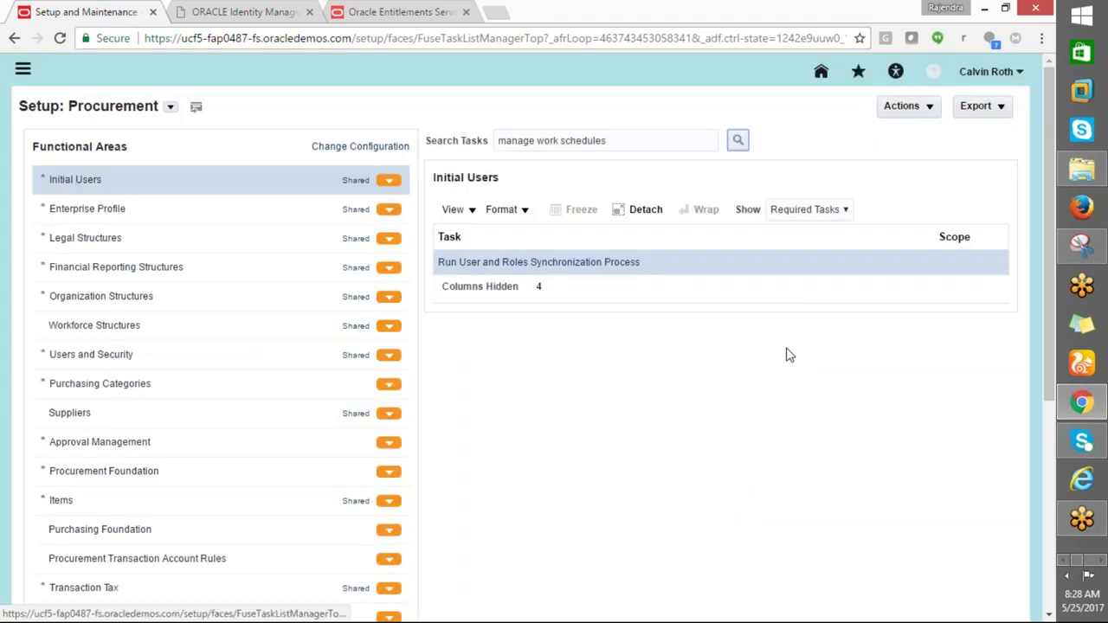
Check the Excel checklist, then open the user's Settings and Actions menu.
key(alt+Tab)
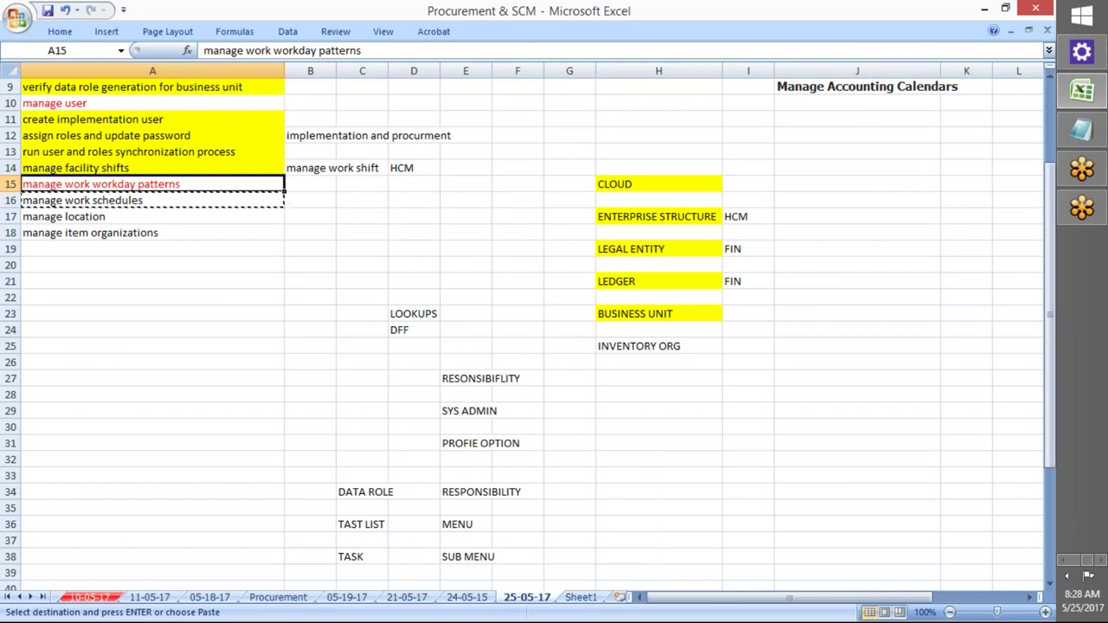
key(alt+Tab)
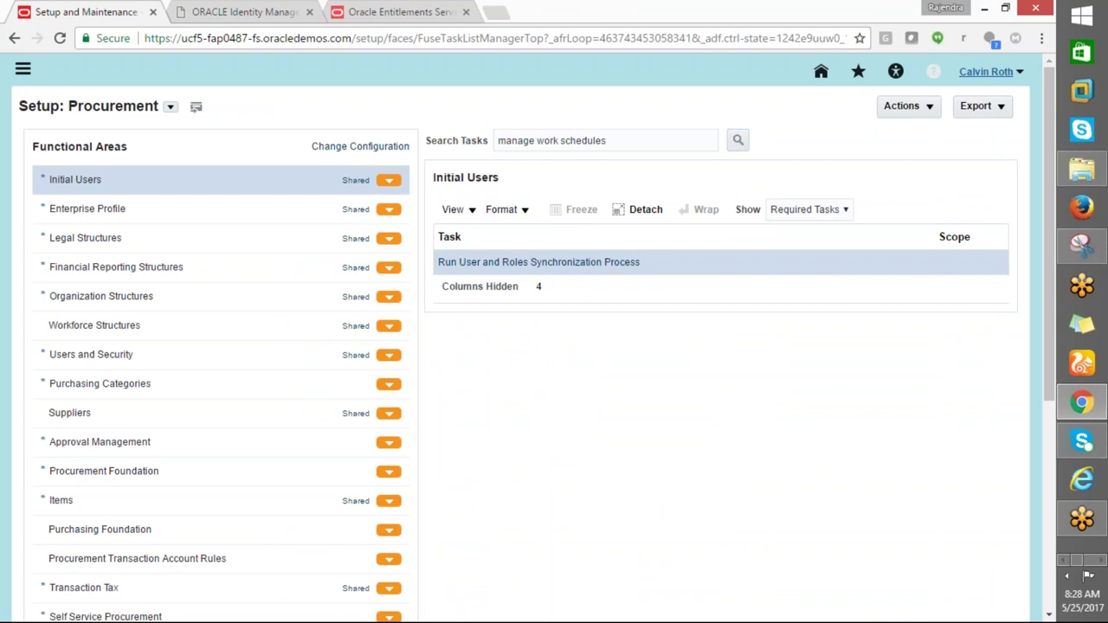
click(1008, 72)
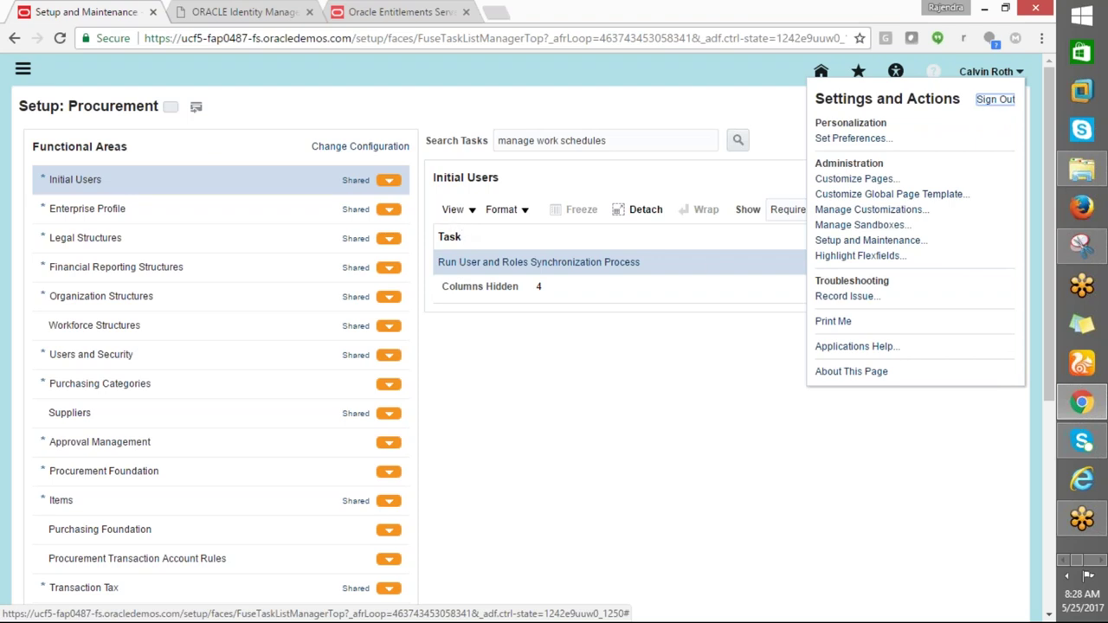
Switch the setup offering to Product Management.
click(171, 108)
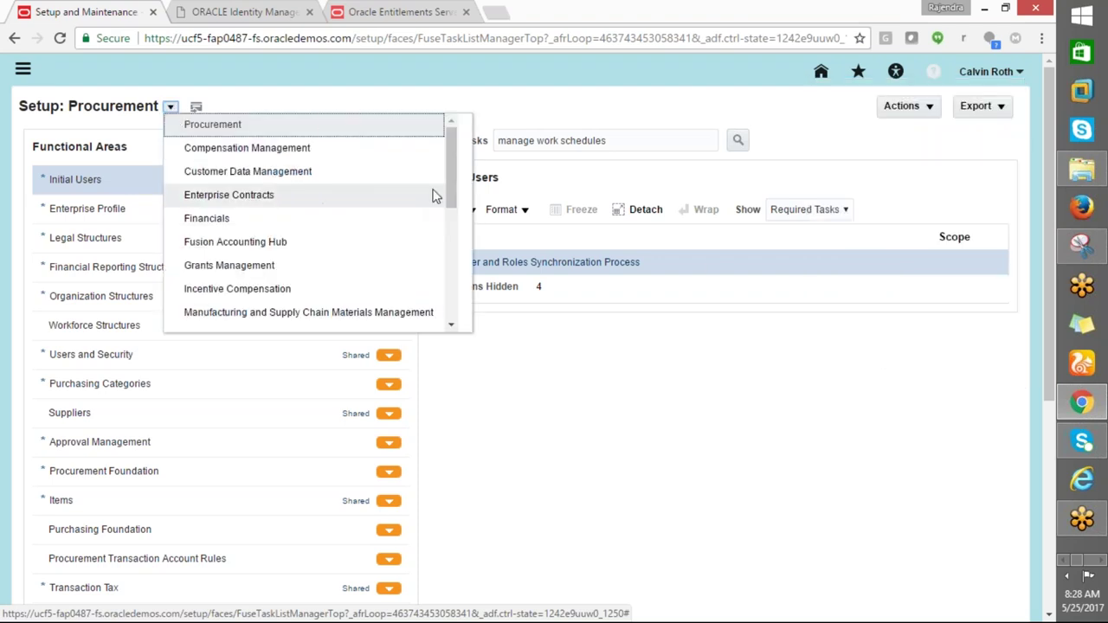
drag(457, 186, 454, 248)
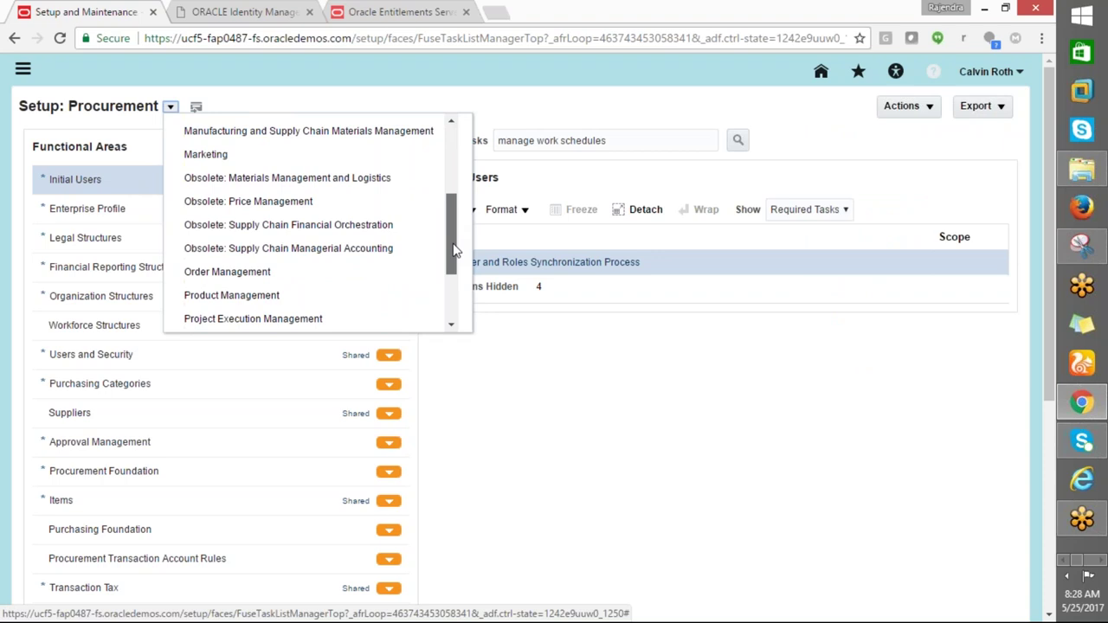
click(260, 274)
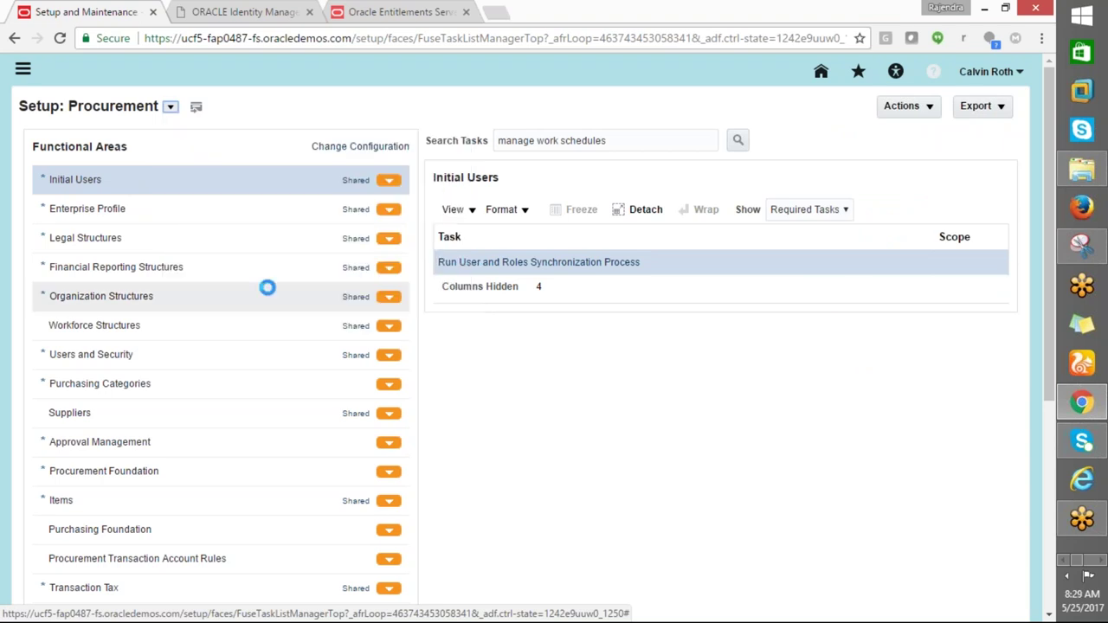
Search Product Management tasks for manage work schedules, then go to the Excel checklist.
click(615, 141)
click(740, 140)
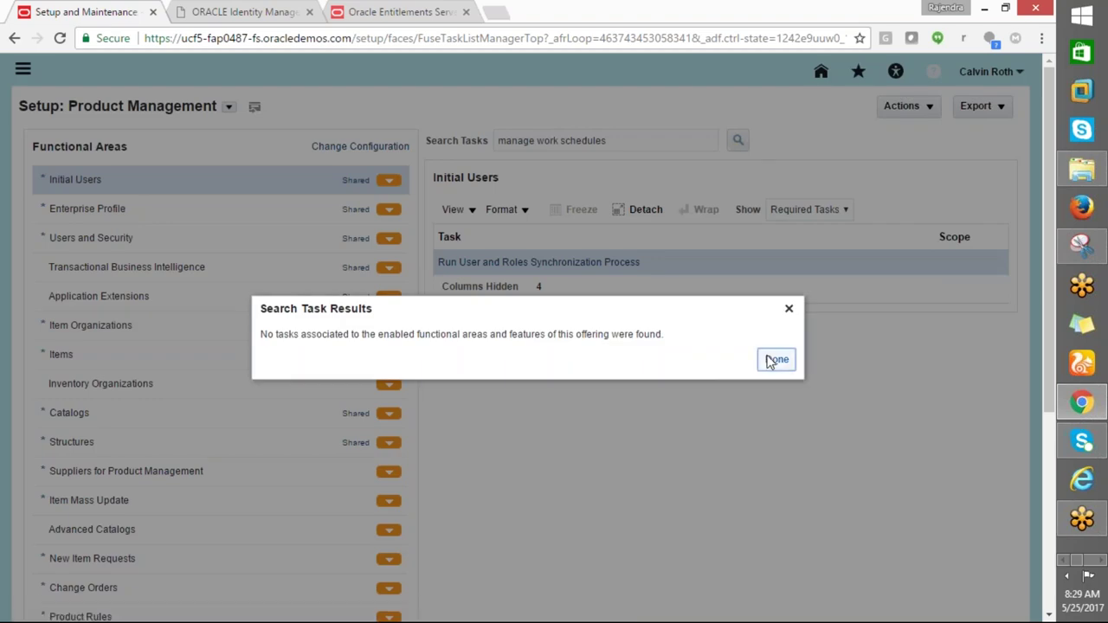
click(773, 361)
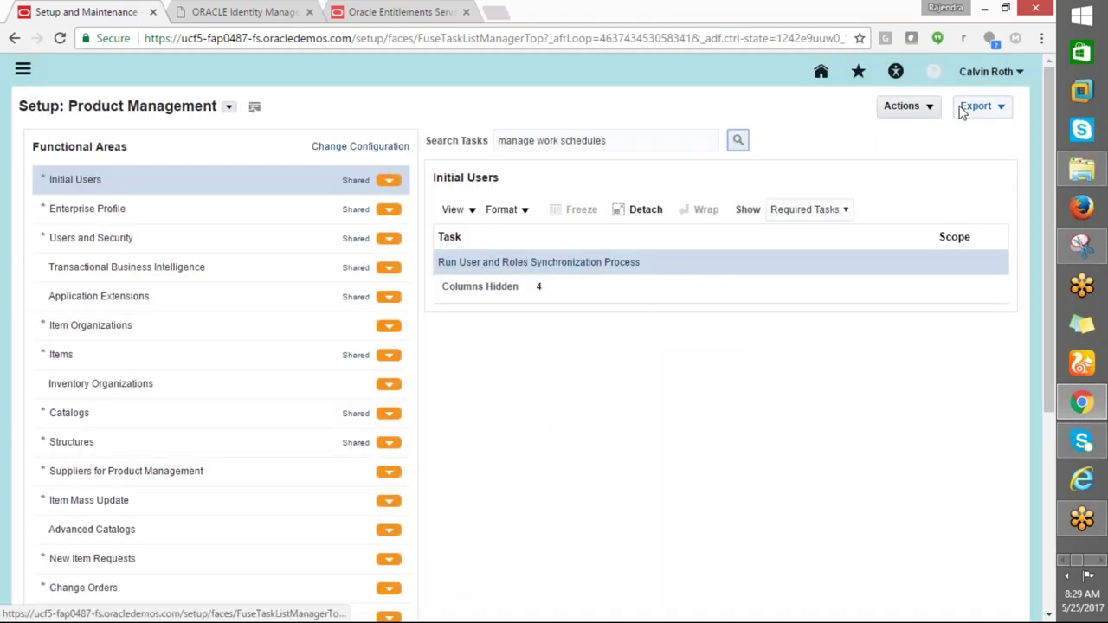
key(alt+Tab)
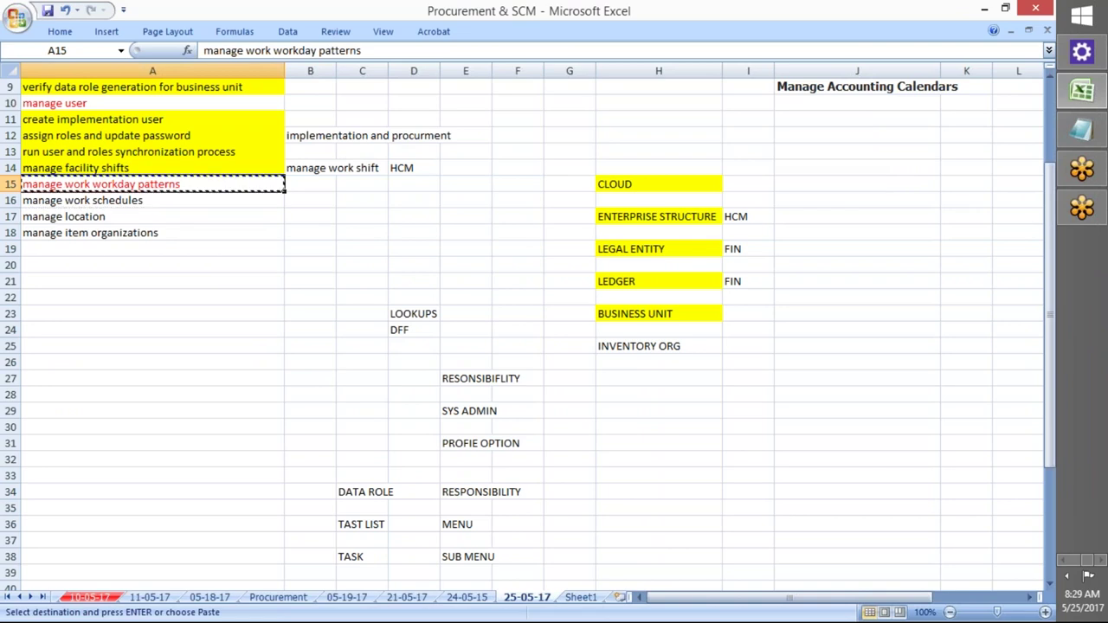
Replace the task search with 'manage work workday patterns' and dismiss the no-tasks-found message.
key(alt+Tab)
drag(604, 141, 530, 141)
click(628, 141)
drag(628, 141, 491, 140)
key(ctrl+v)
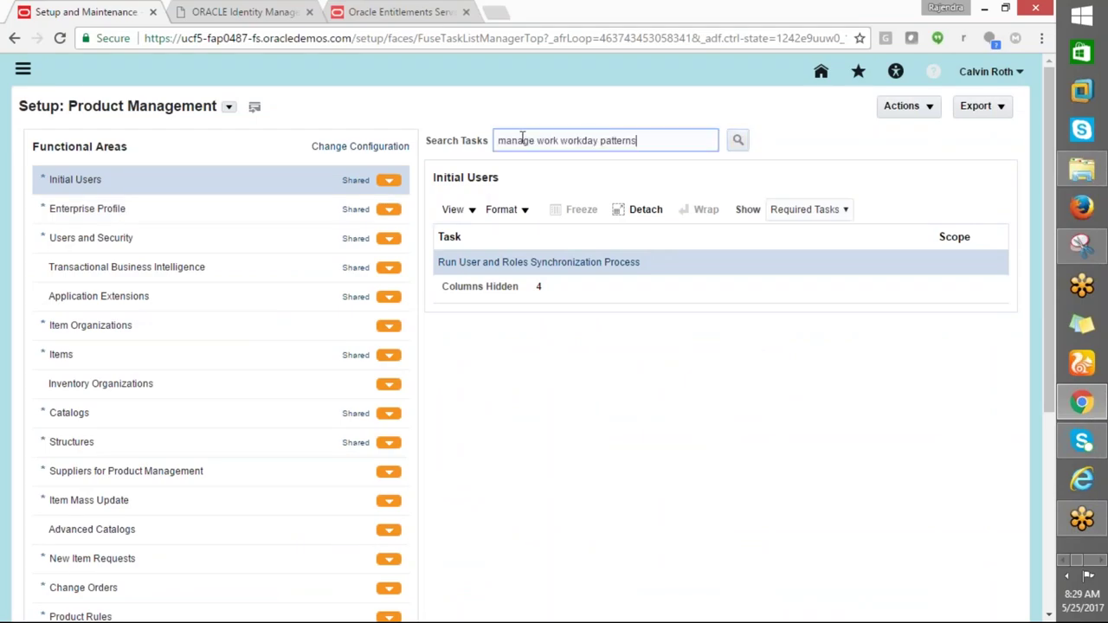
click(738, 140)
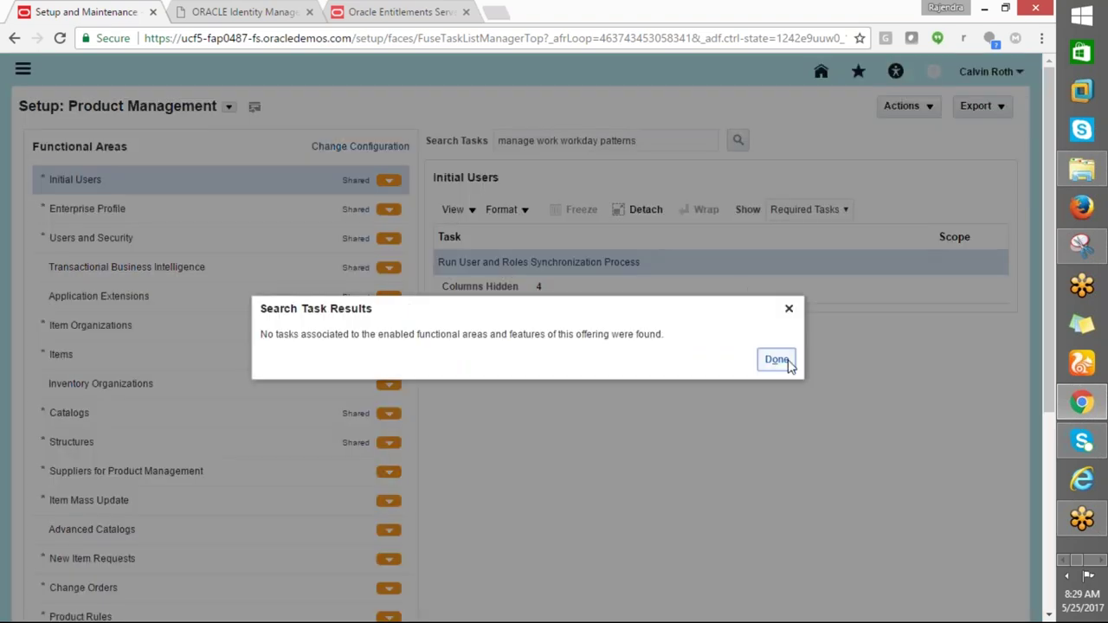
key(Return)
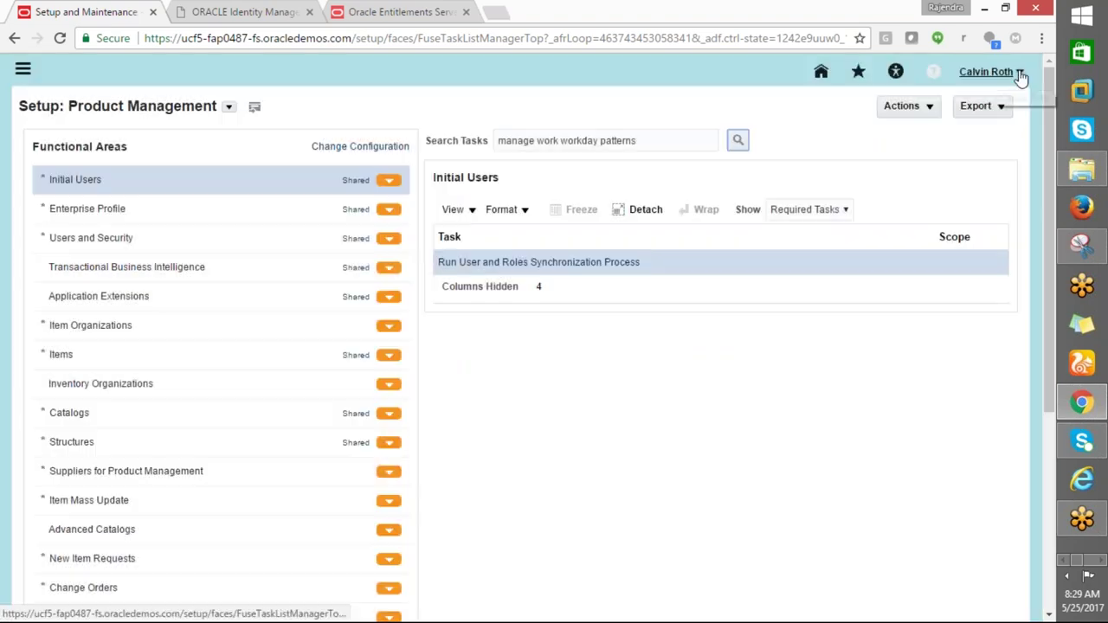
Review the Excel checklist and return to the workday patterns task row.
key(alt+Tab)
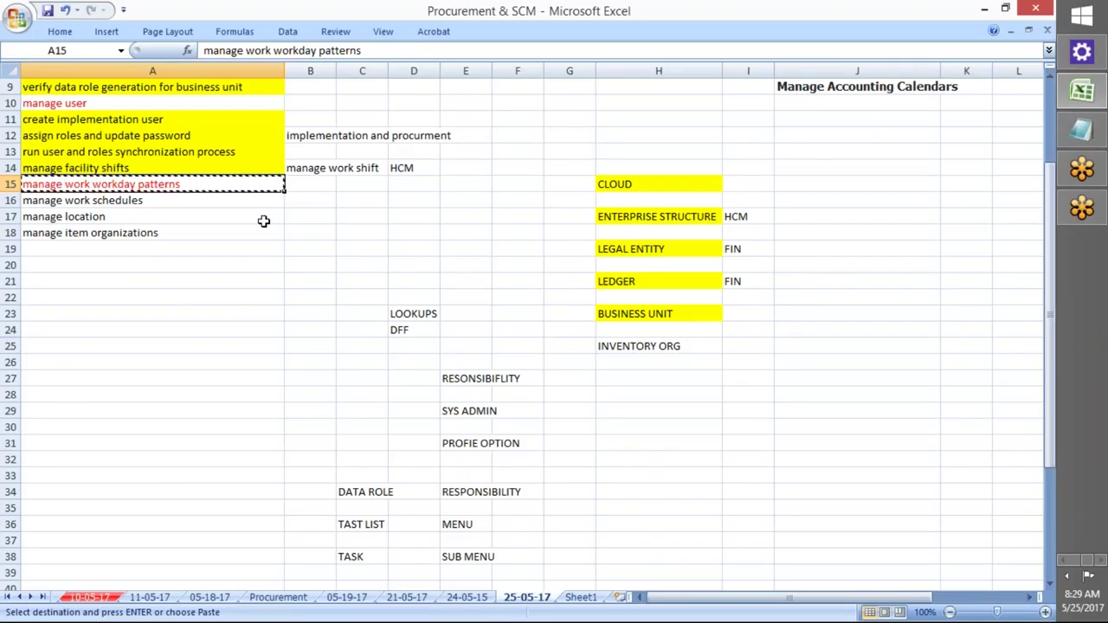
click(263, 218)
click(132, 135)
key(Up)
key(Up)
key(ctrl+Home)
key(Down)
key(Down)
key(Down)
key(Down)
key(Down)
key(Down)
key(Down)
key(Down)
key(Down)
key(Down)
key(Down)
key(Down)
key(Down)
key(Down)
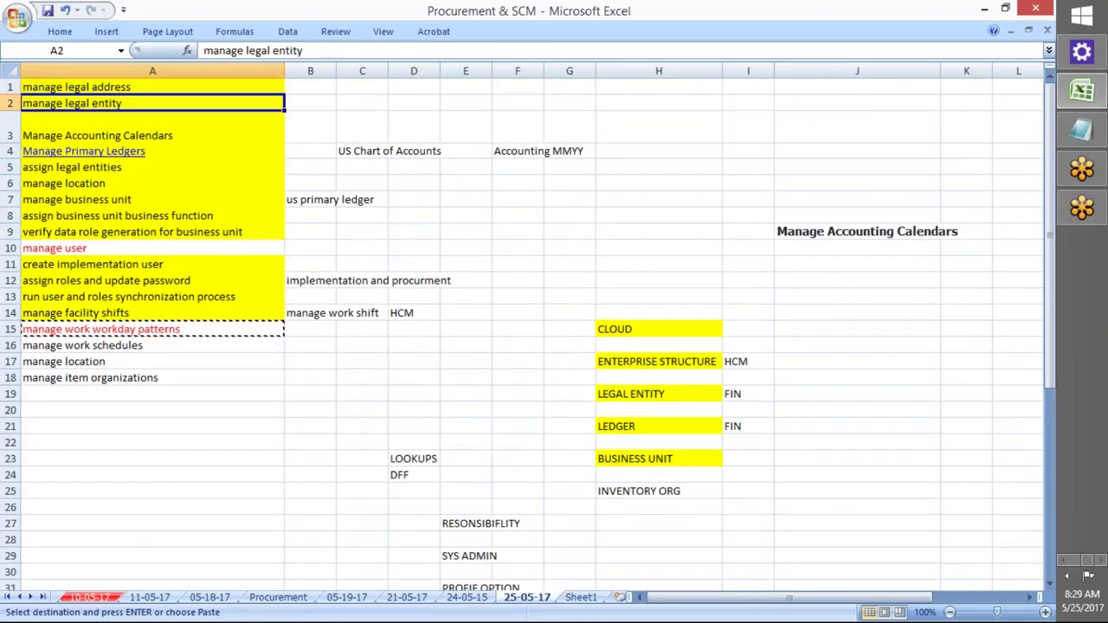
Sign out of the current Oracle user from the Settings and Actions menu.
key(alt+Tab)
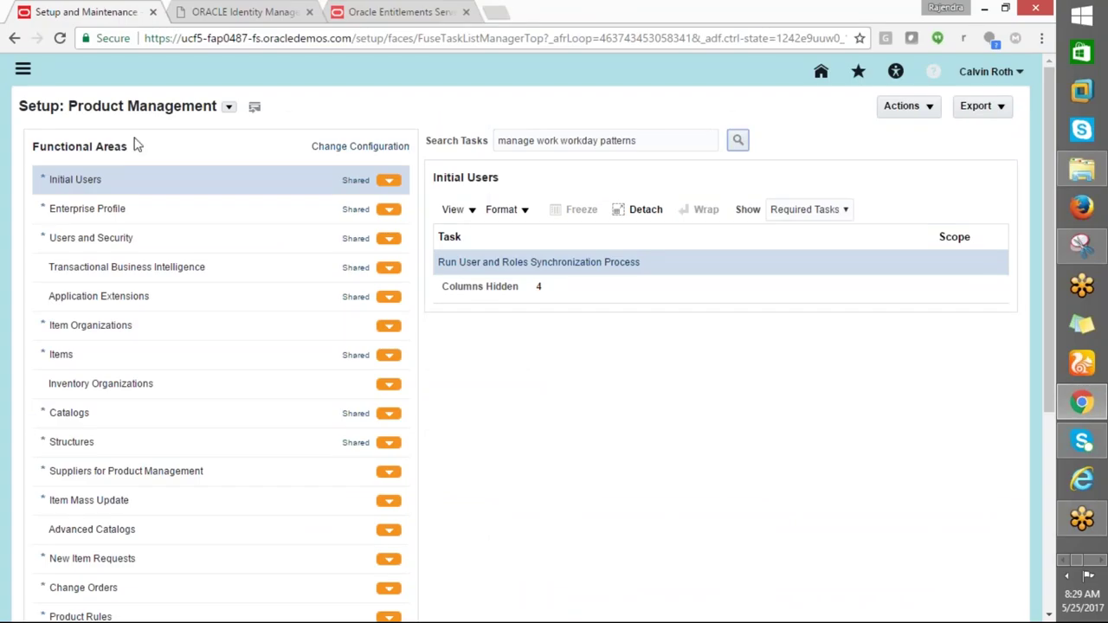
click(1020, 73)
click(1019, 73)
key(Return)
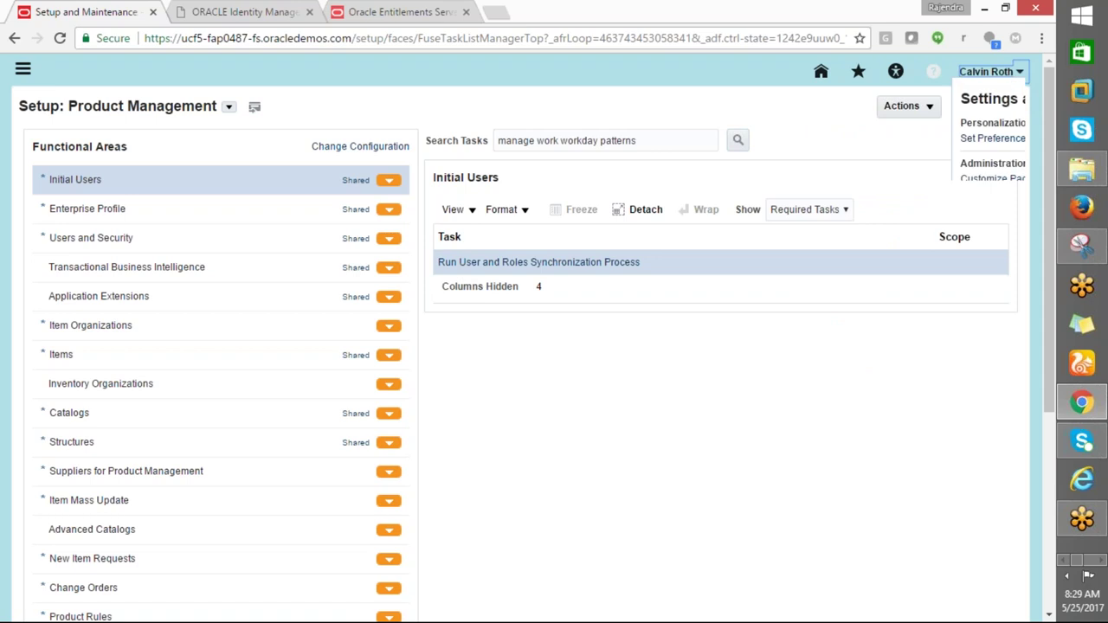
key(Return)
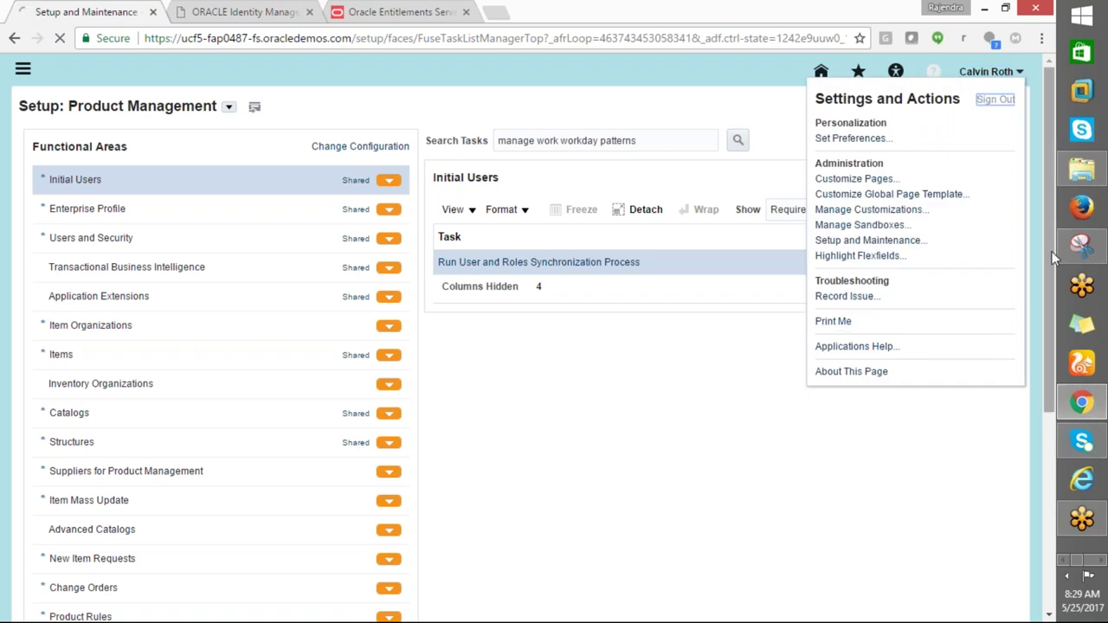
click(1084, 518)
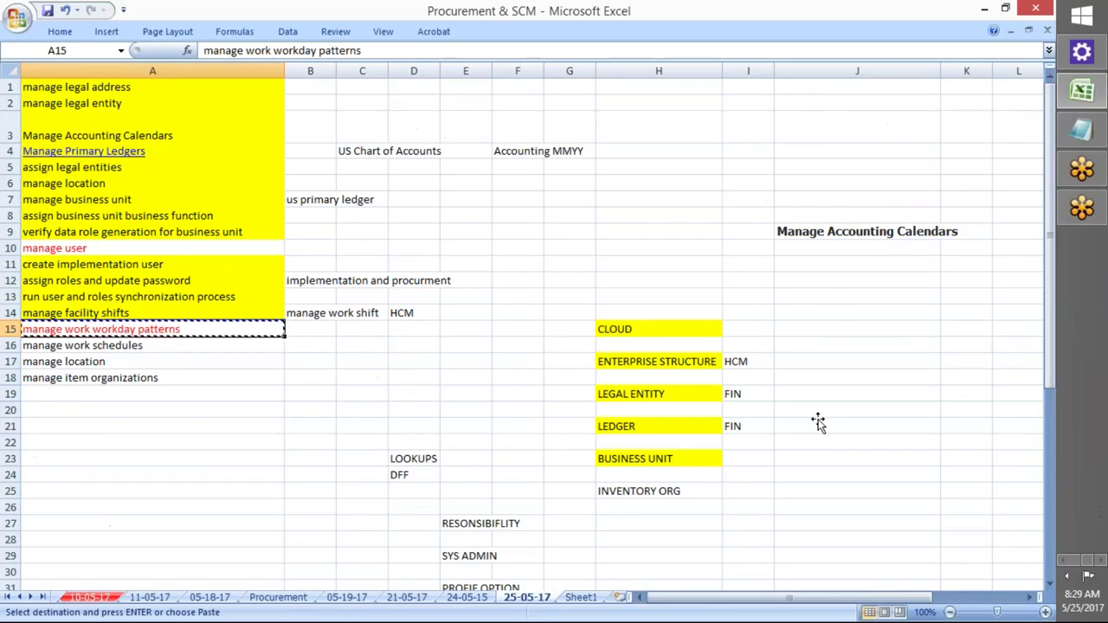
key(alt+Tab)
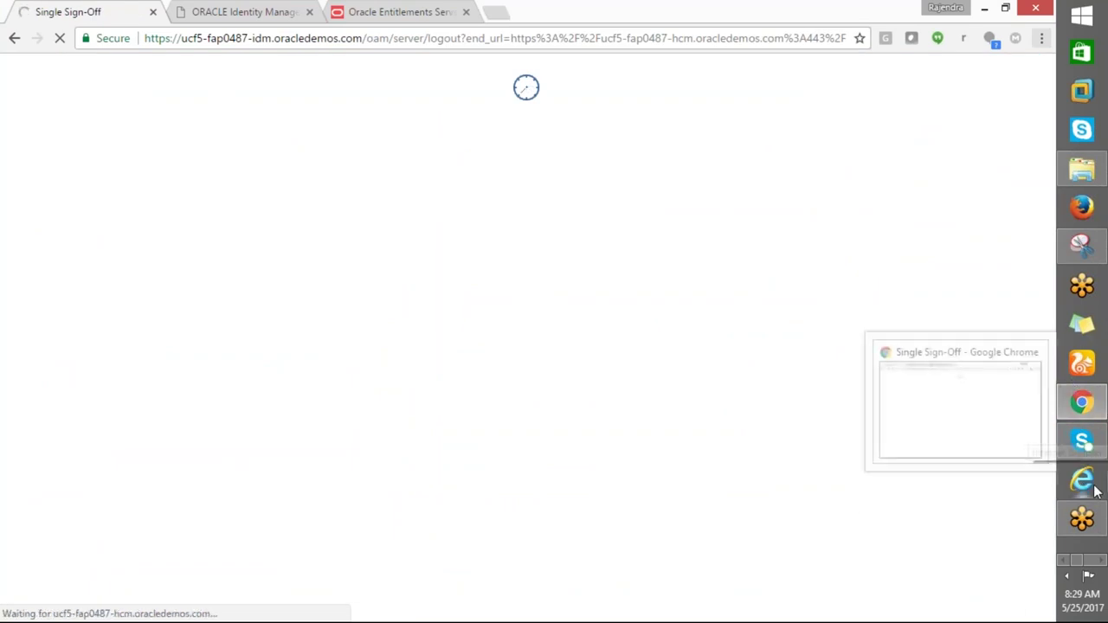
Sign in as the HR manager using the user name and password copied from Notepad.
click(1101, 561)
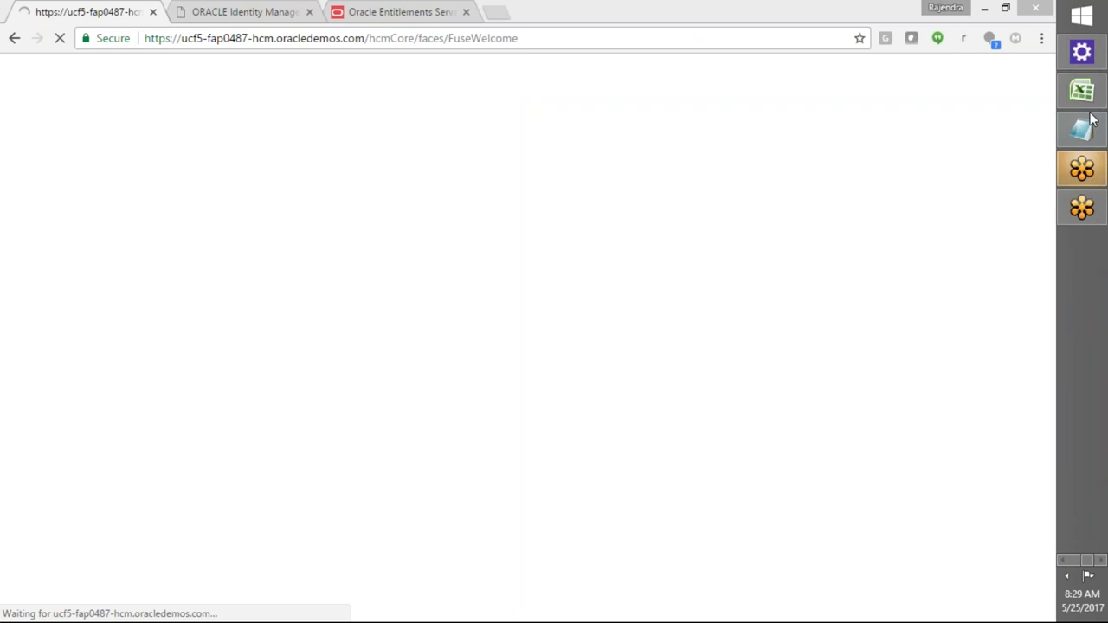
click(1081, 130)
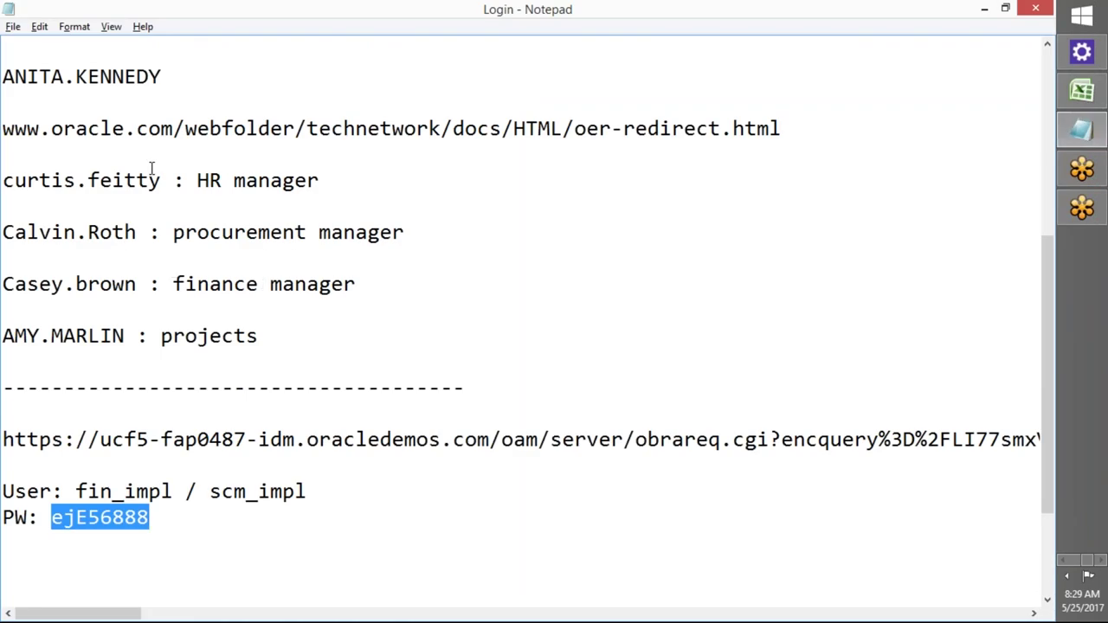
drag(161, 183, 5, 180)
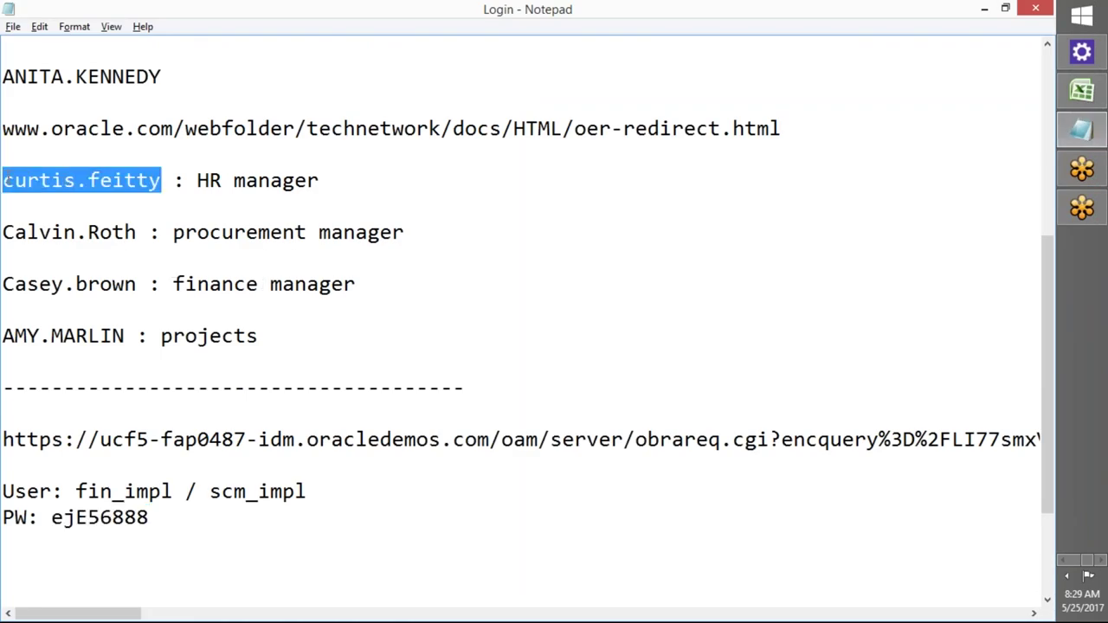
key(alt+Tab)
click(450, 424)
key(ctrl+v)
click(413, 458)
key(alt+Tab)
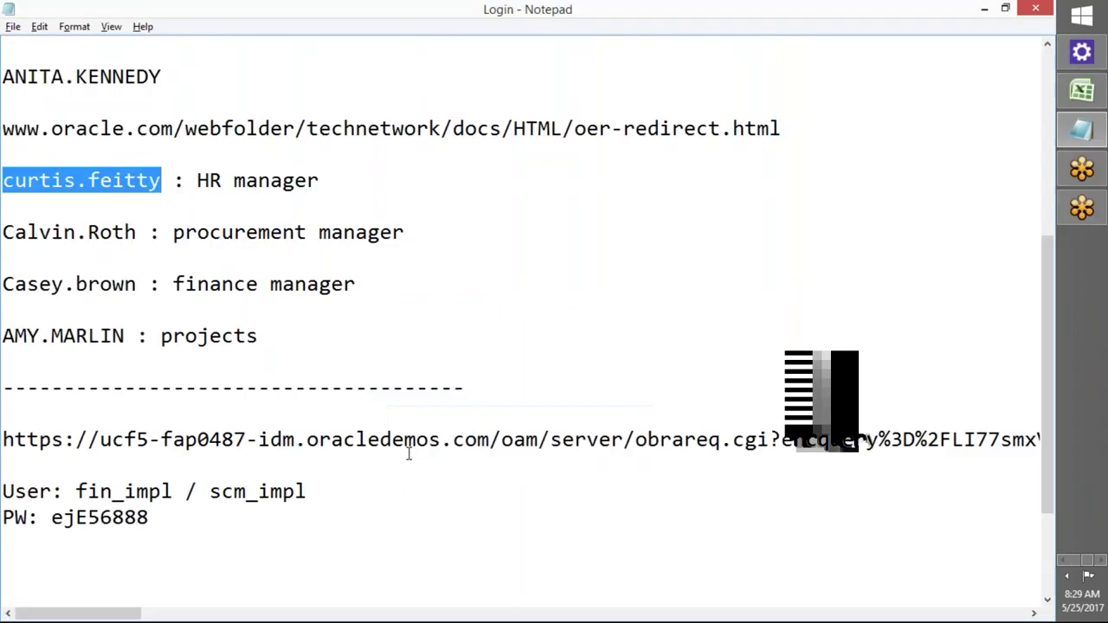
drag(159, 516, 54, 518)
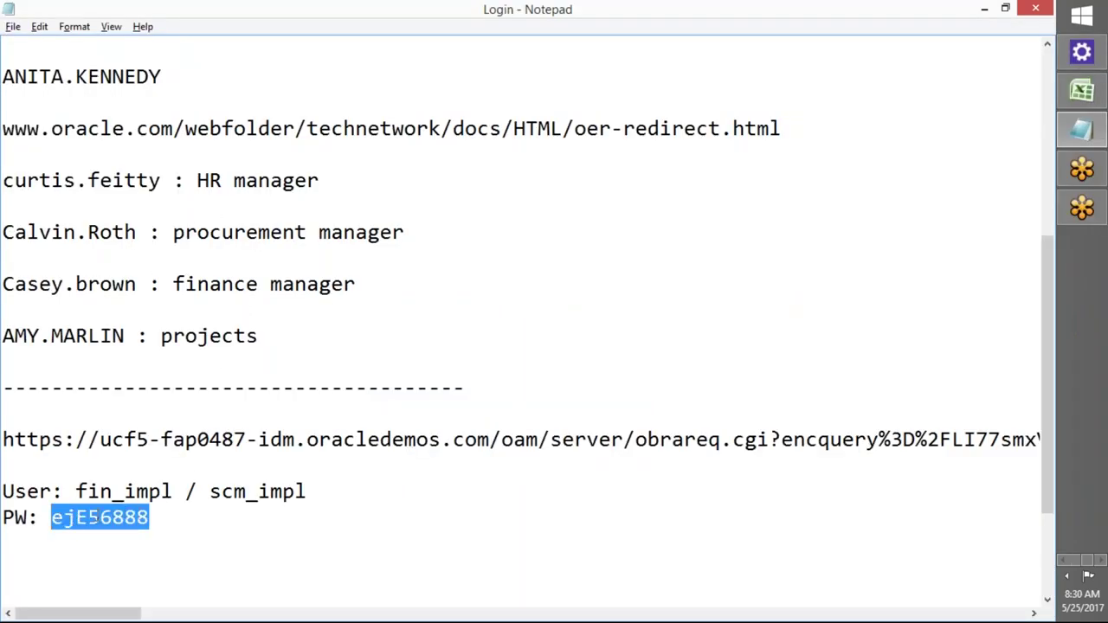
key(alt+Tab)
click(410, 525)
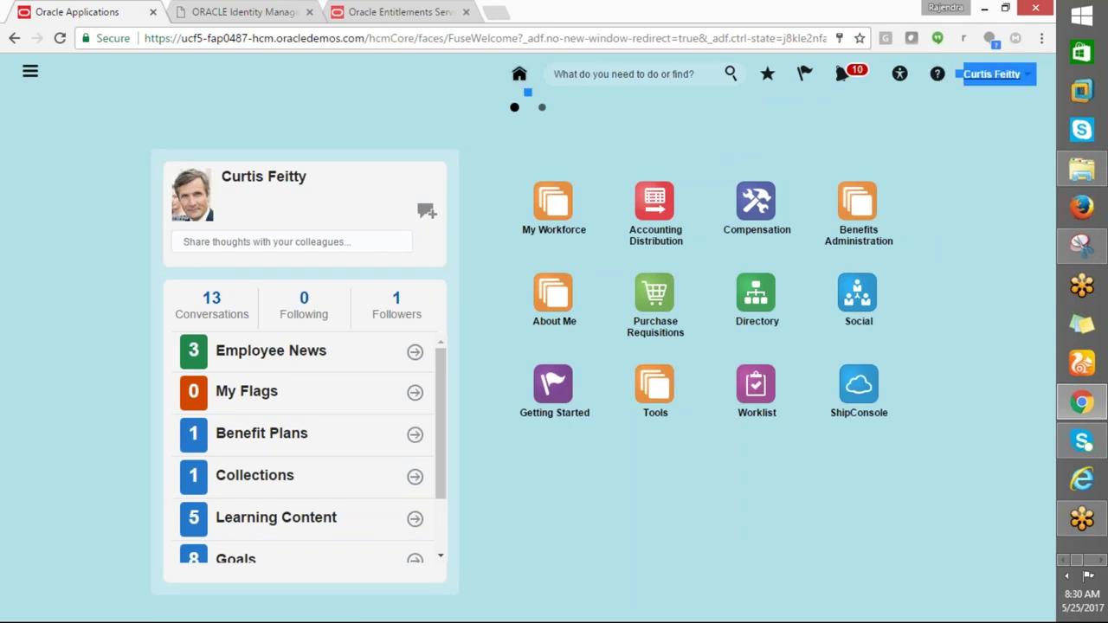
Open Setup and Maintenance and copy the manage work workday patterns task from Excel.
click(1026, 84)
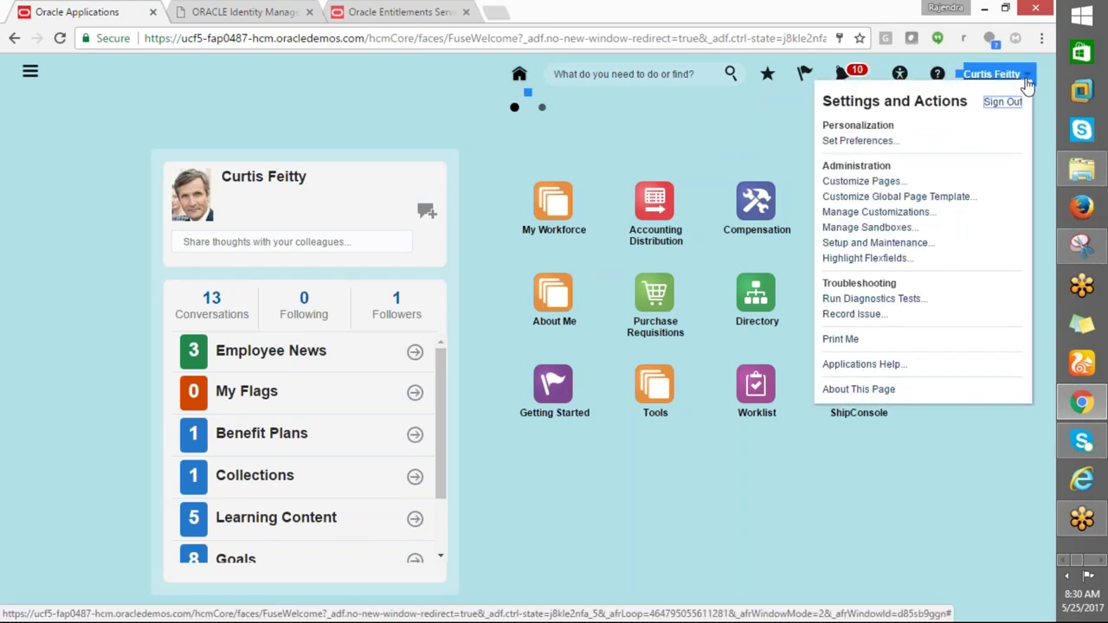
click(867, 244)
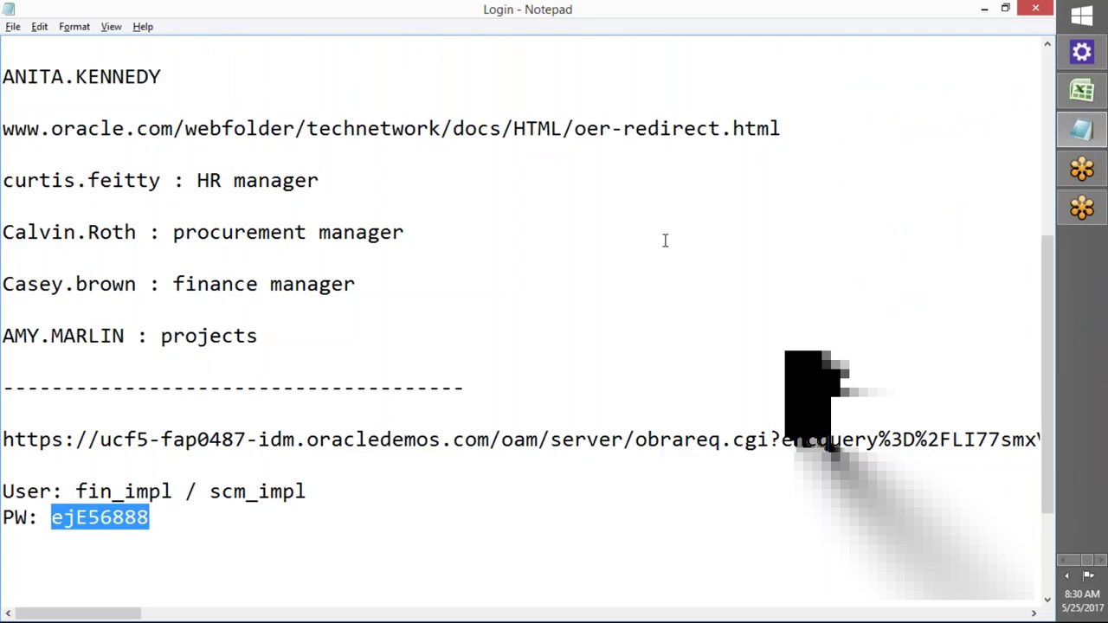
key(alt+Tab)
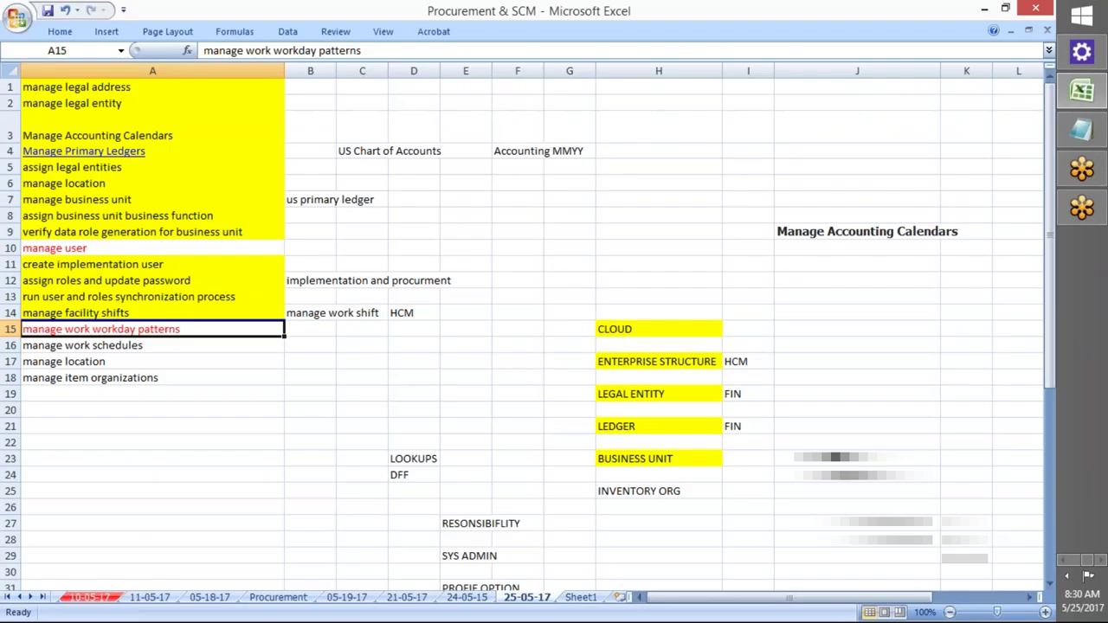
key(ctrl+c)
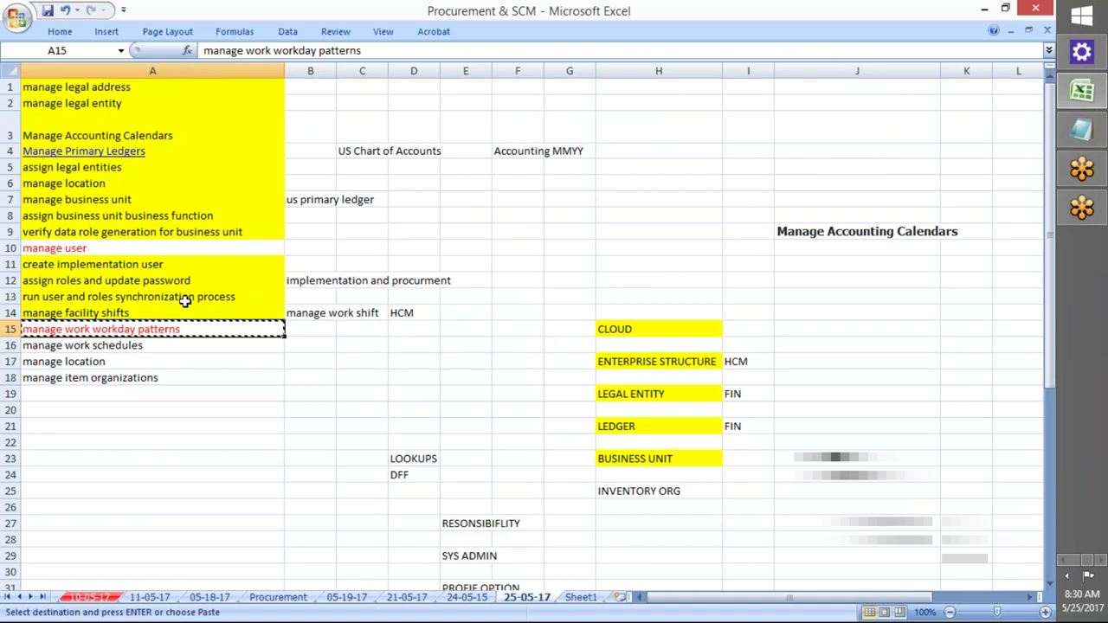
key(alt+Tab)
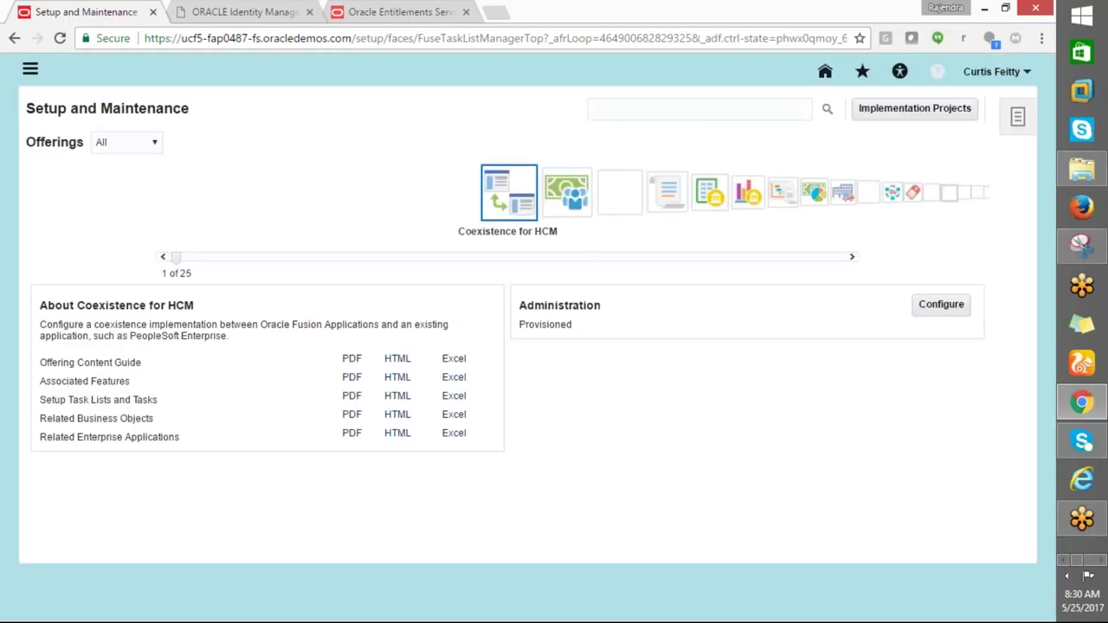
Search setup tasks for 'manage work workday patterns'.
click(925, 192)
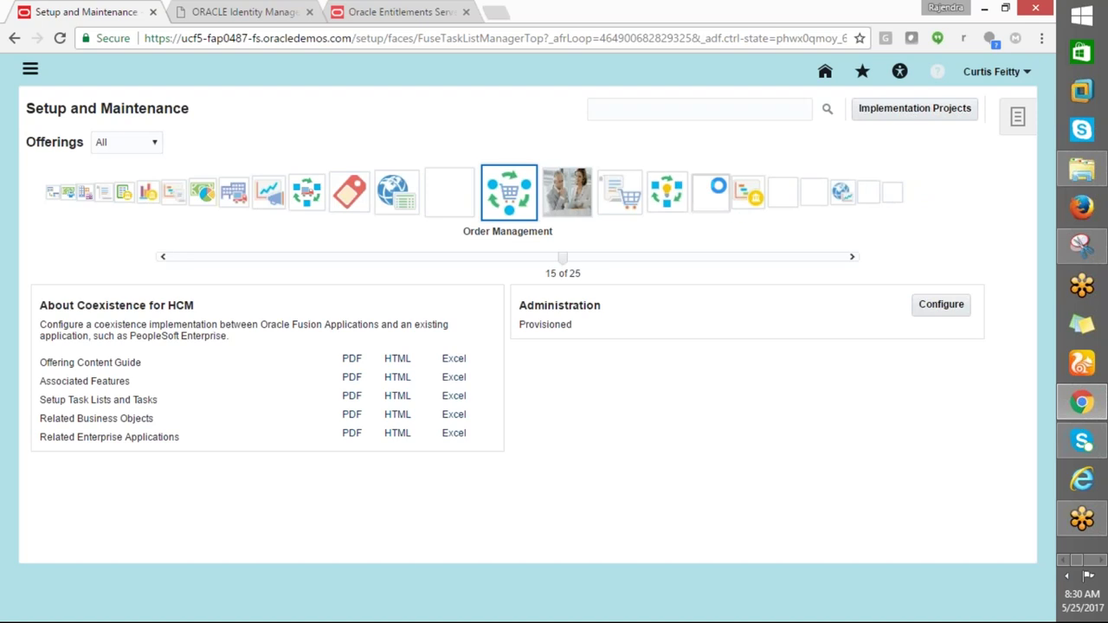
click(838, 198)
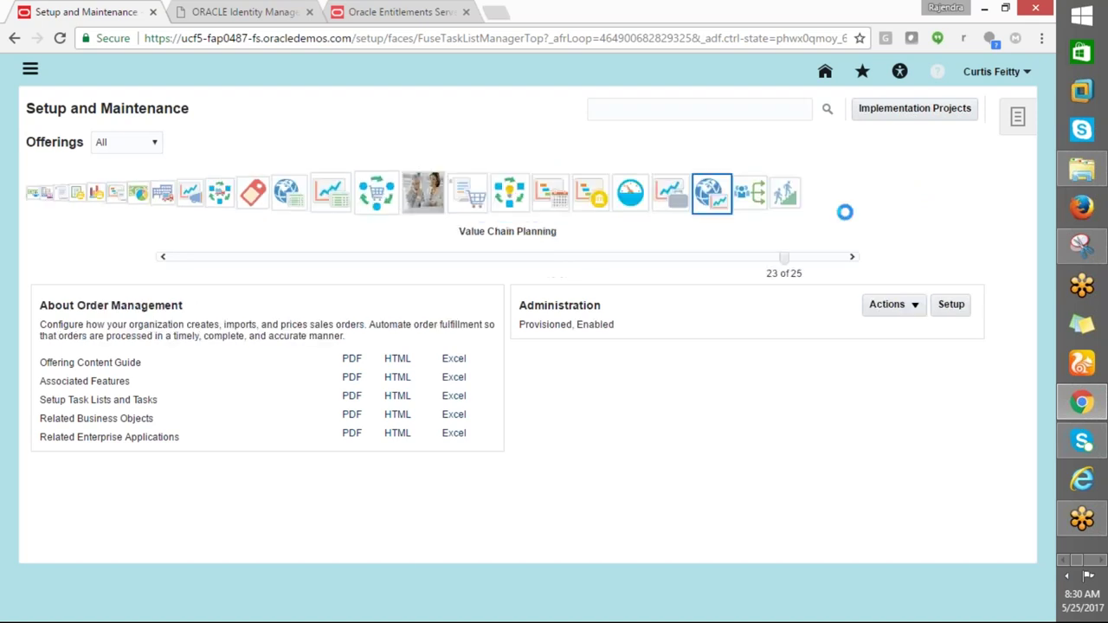
key(Right)
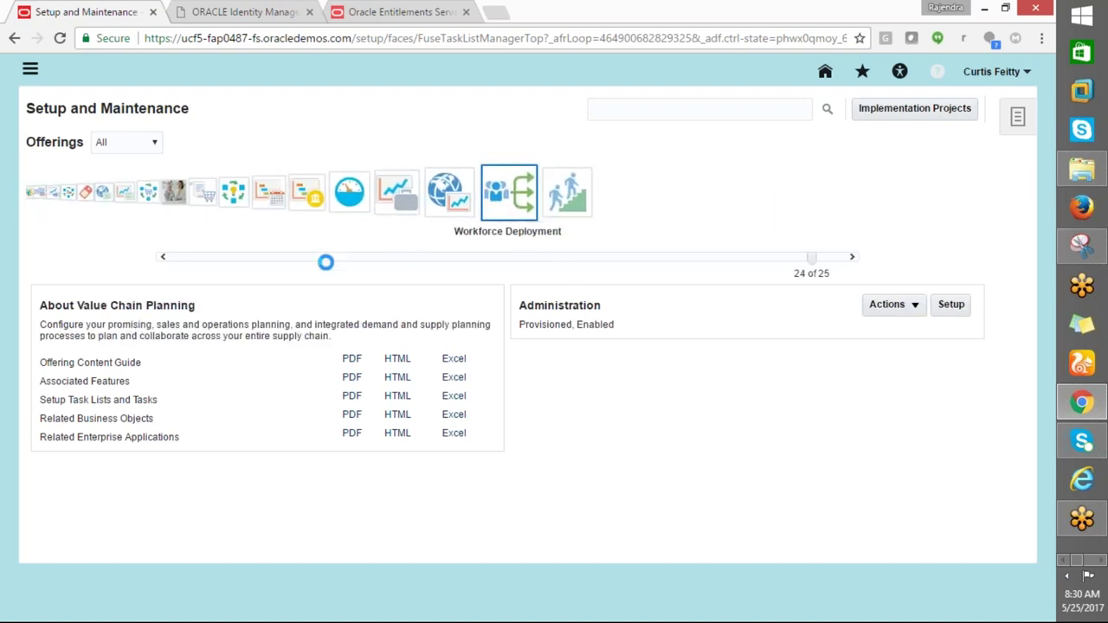
click(604, 104)
text(manage work workday patterns)
click(825, 110)
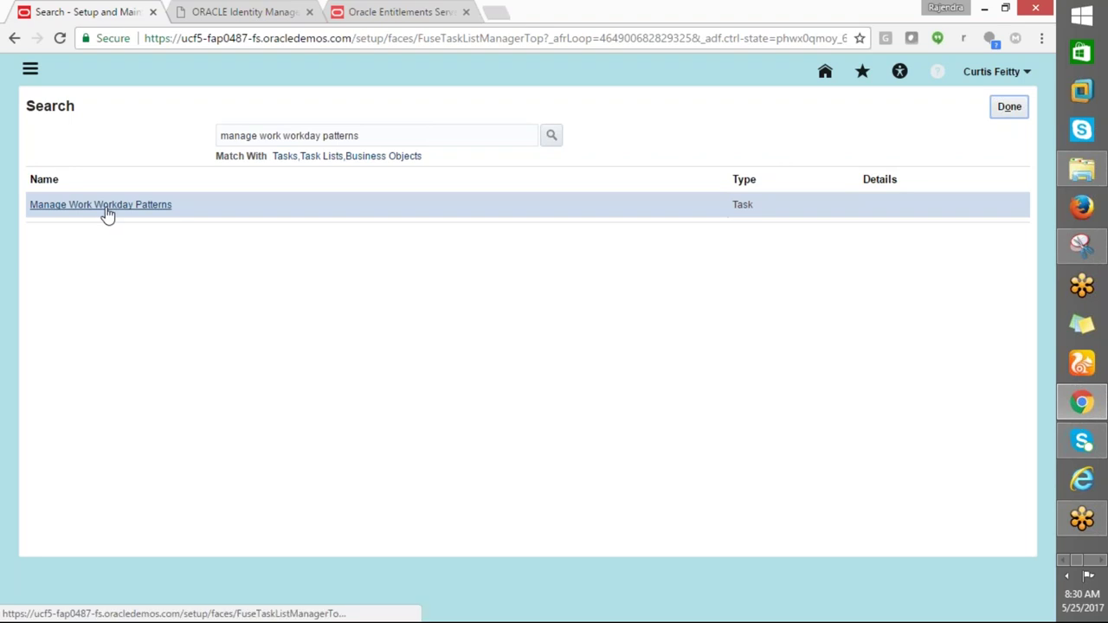
Open the Manage Work Workday Patterns task from the search results.
click(106, 213)
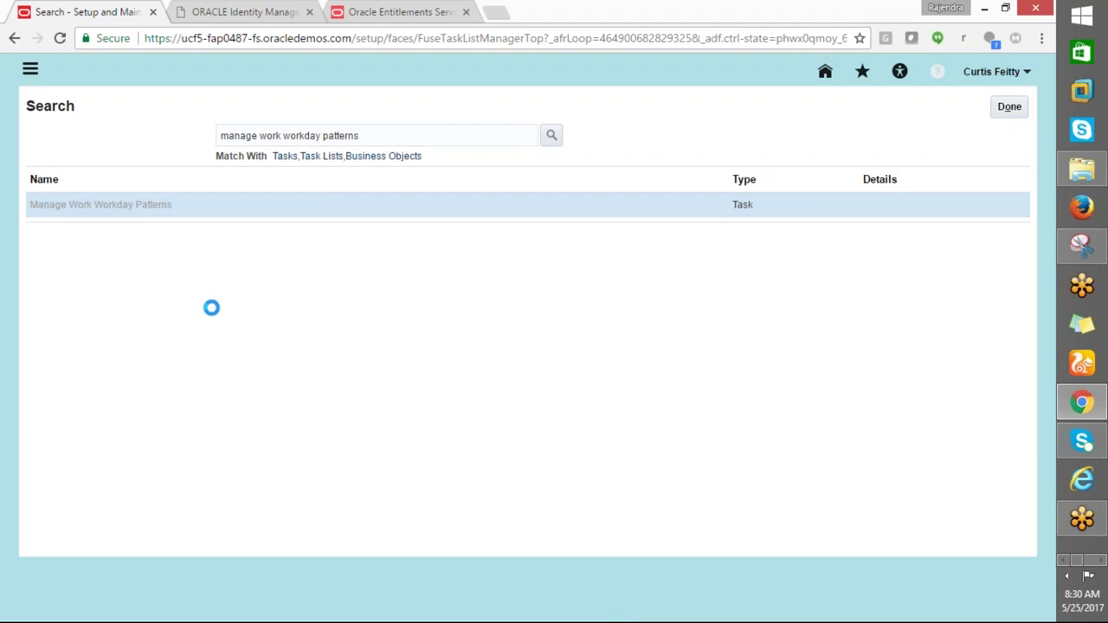
key(ctrl+a)
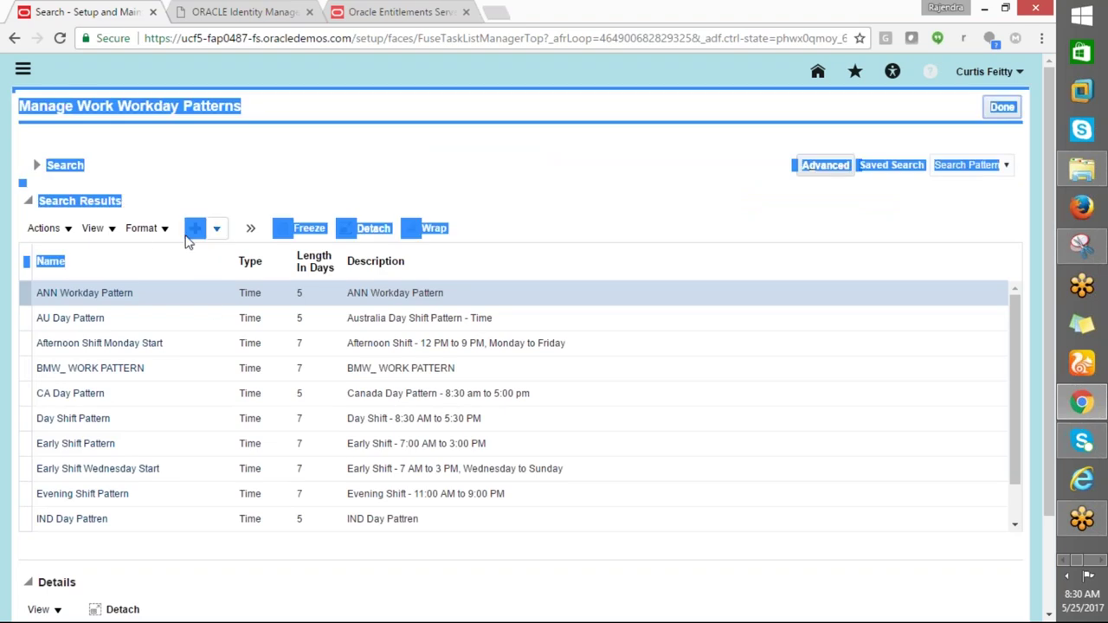
click(230, 173)
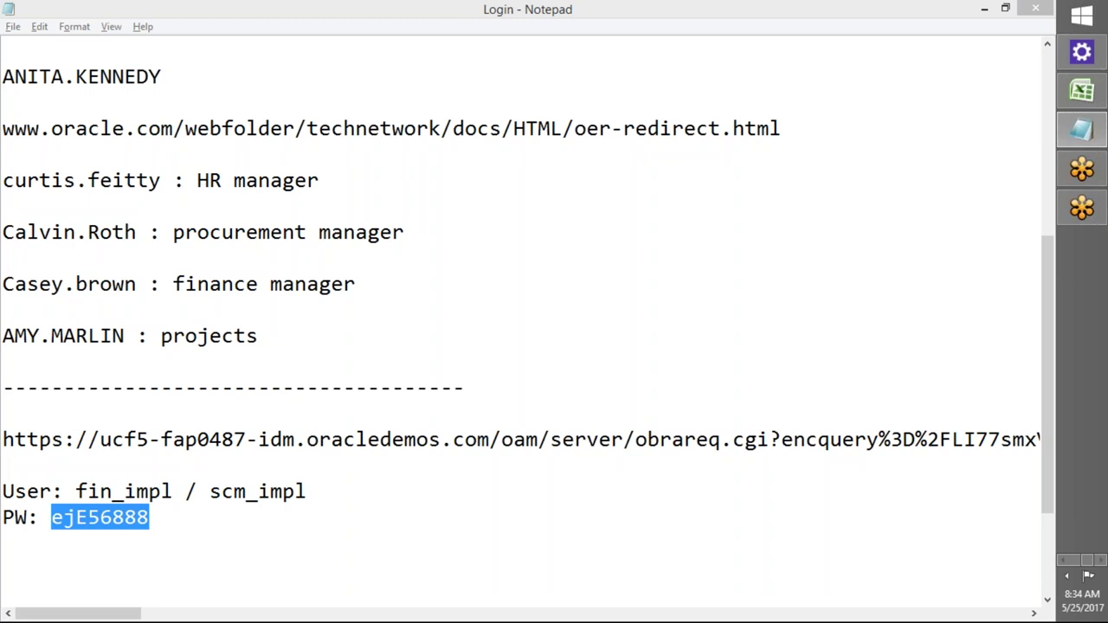
Check the Excel checklist, then return to the Manage Work Workday Patterns page in Chrome.
key(alt+Tab)
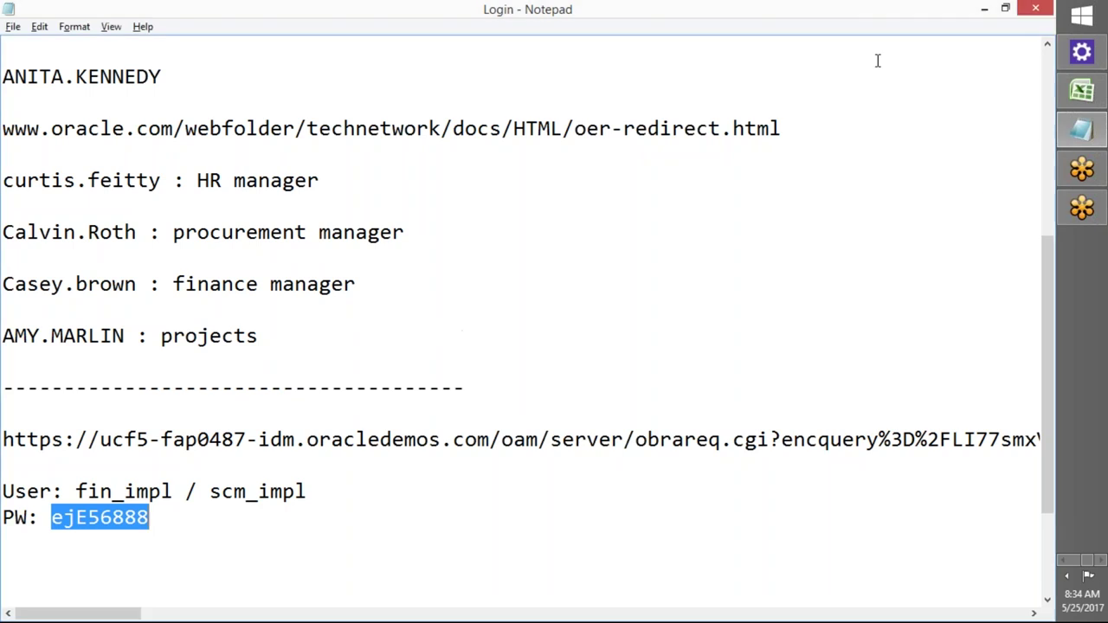
key(alt+Tab)
click(526, 198)
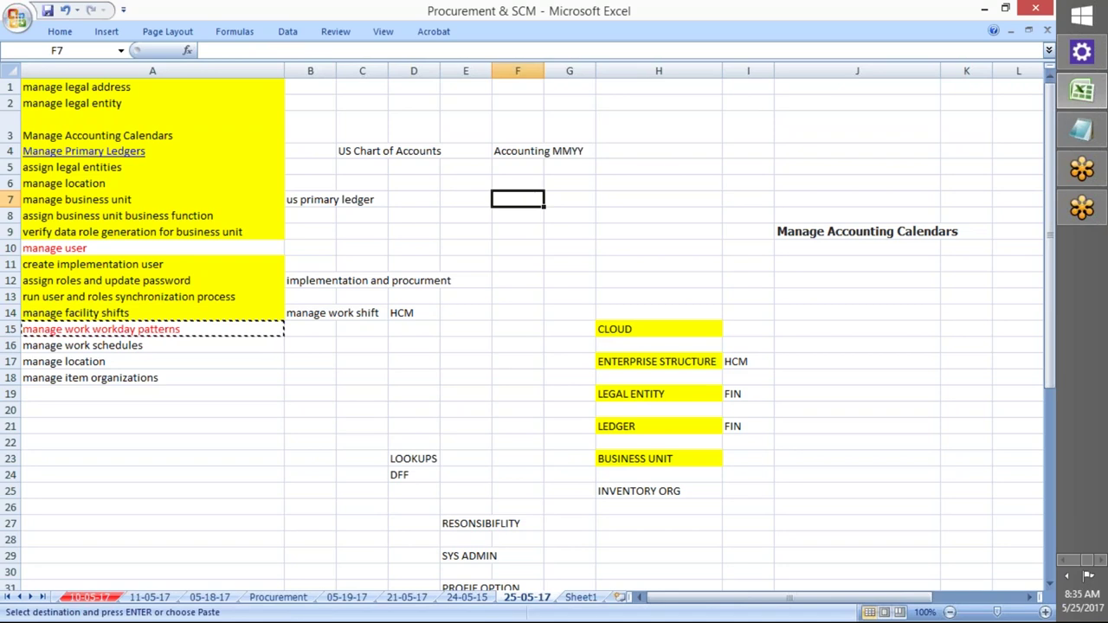
click(1069, 577)
mouse_move(1080, 402)
click(1080, 402)
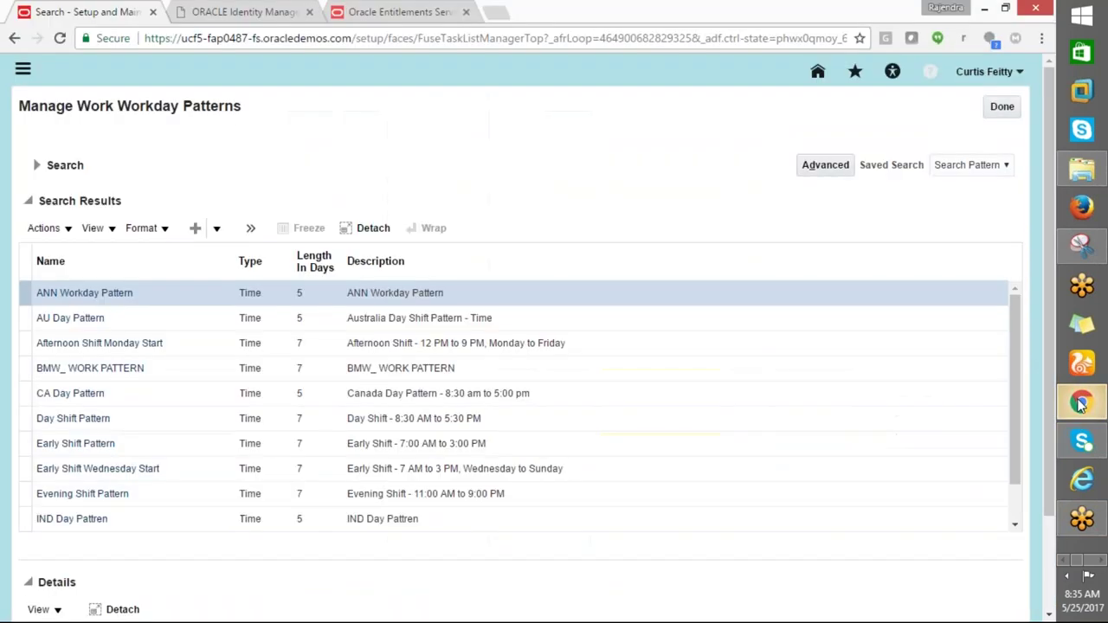
key(alt+Tab)
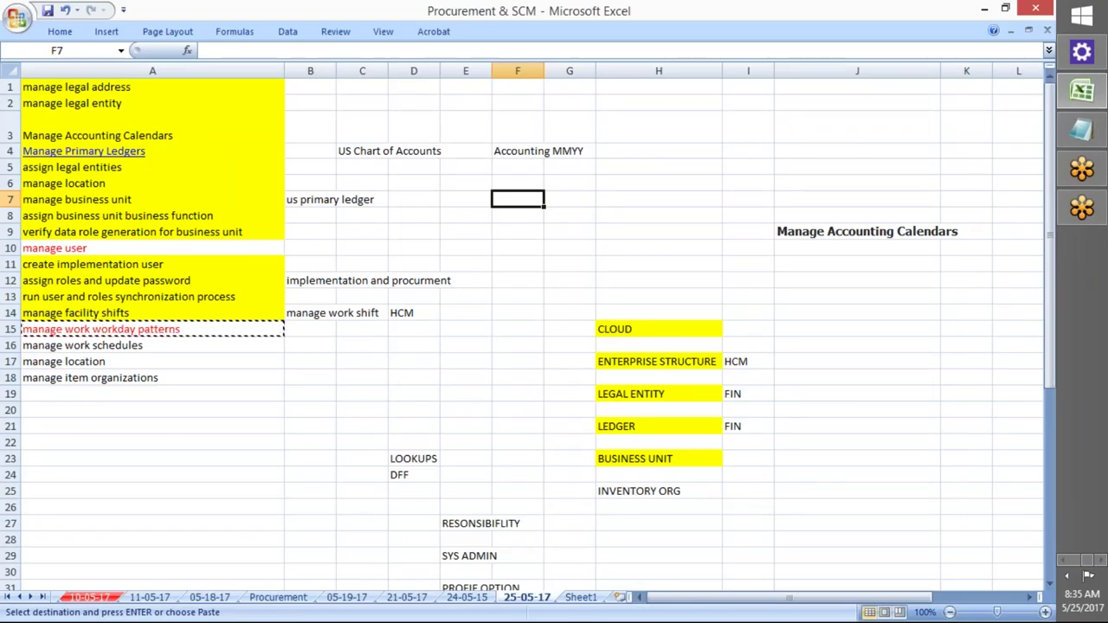
key(alt+Tab)
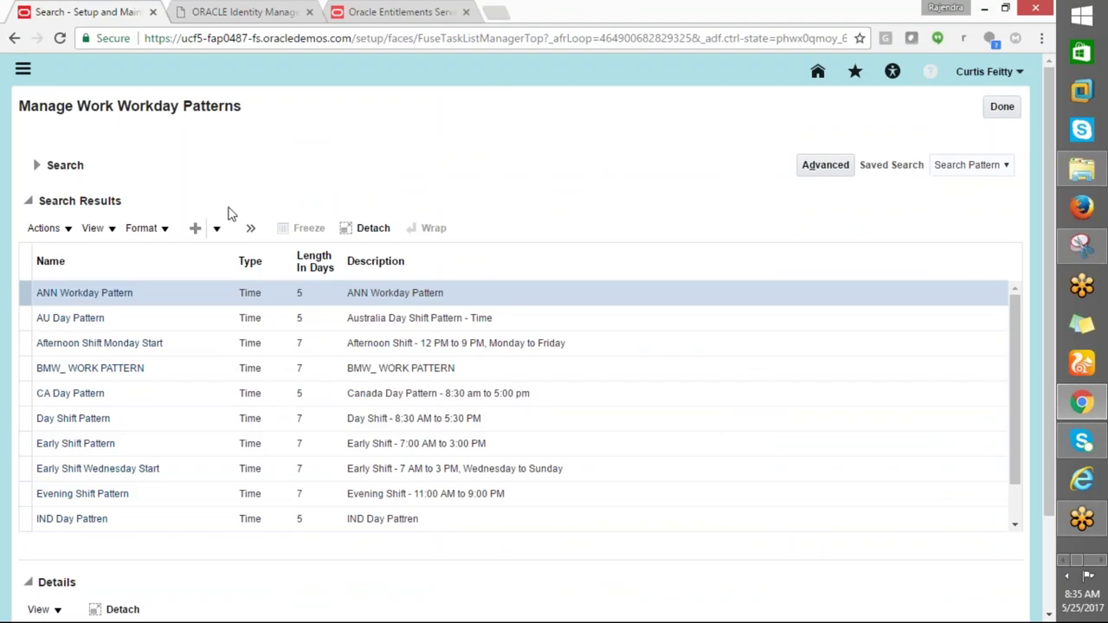
Create workday pattern AMD_WORKDAY_PATTERN, reusing the name as description, with a 6-day length.
click(195, 228)
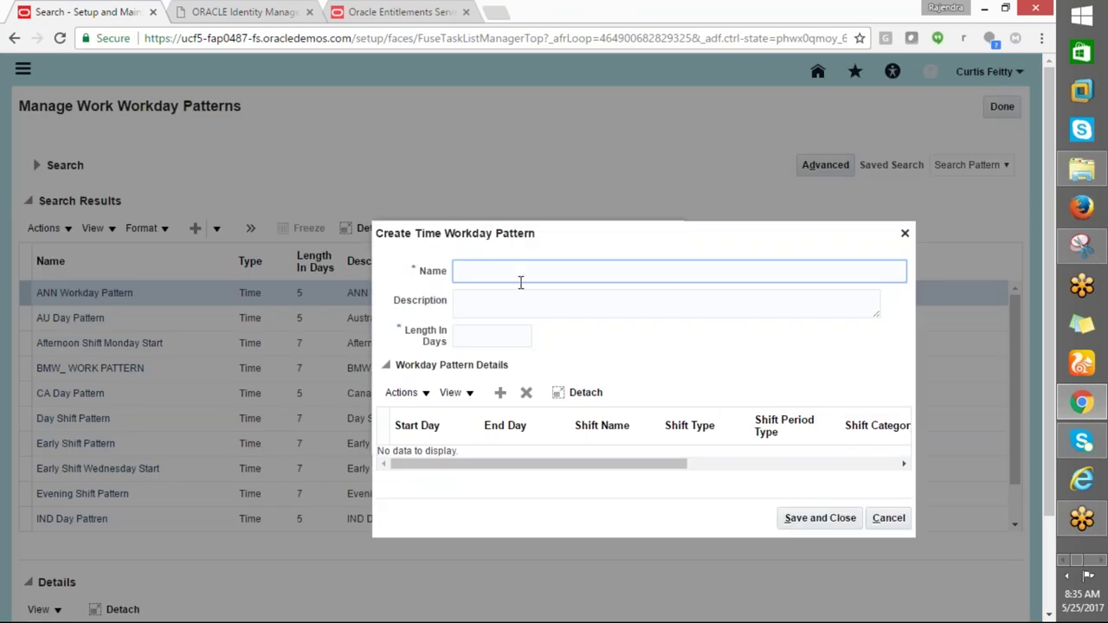
text(AMD_WORKDAY_PATTERN)
key(Tab)
drag(593, 270, 455, 274)
key(ctrl+c)
click(460, 298)
key(ctrl+v)
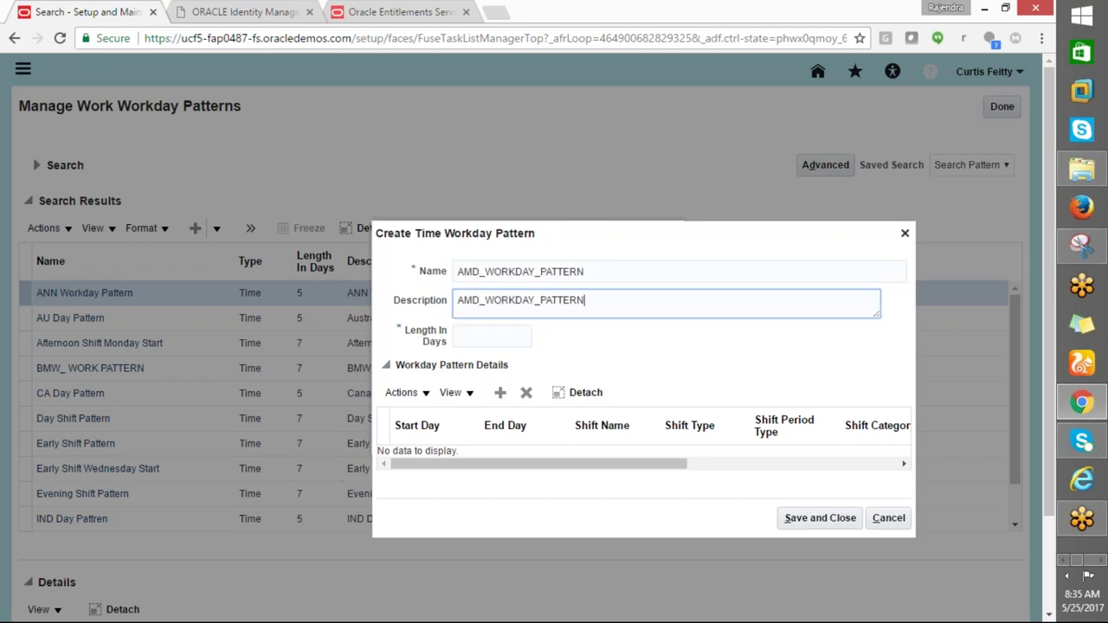
click(485, 340)
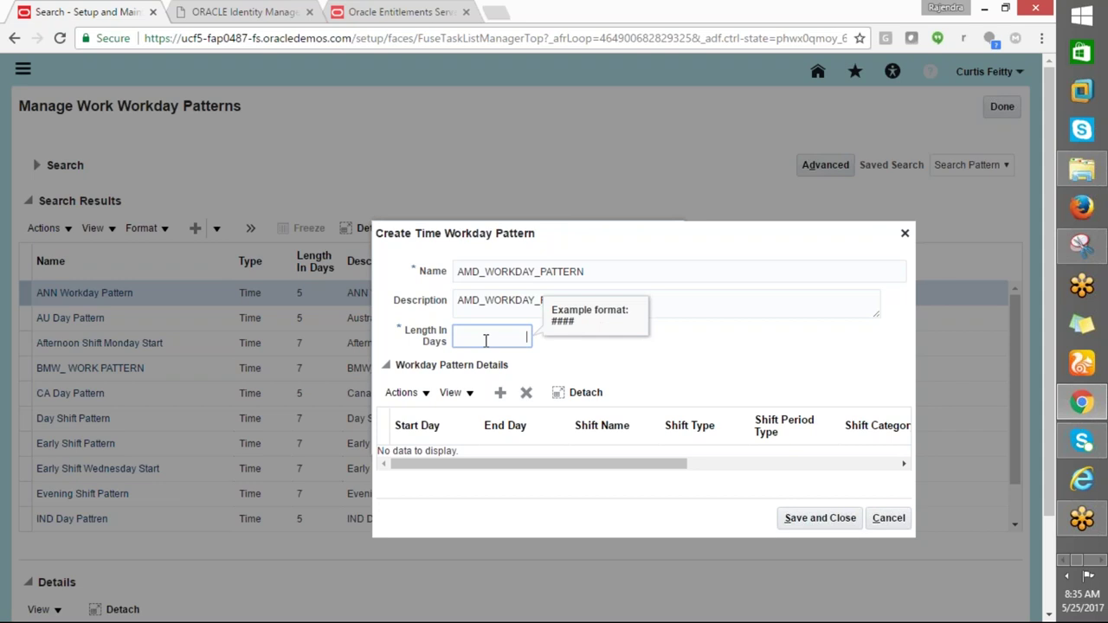
text(6)
key(Tab)
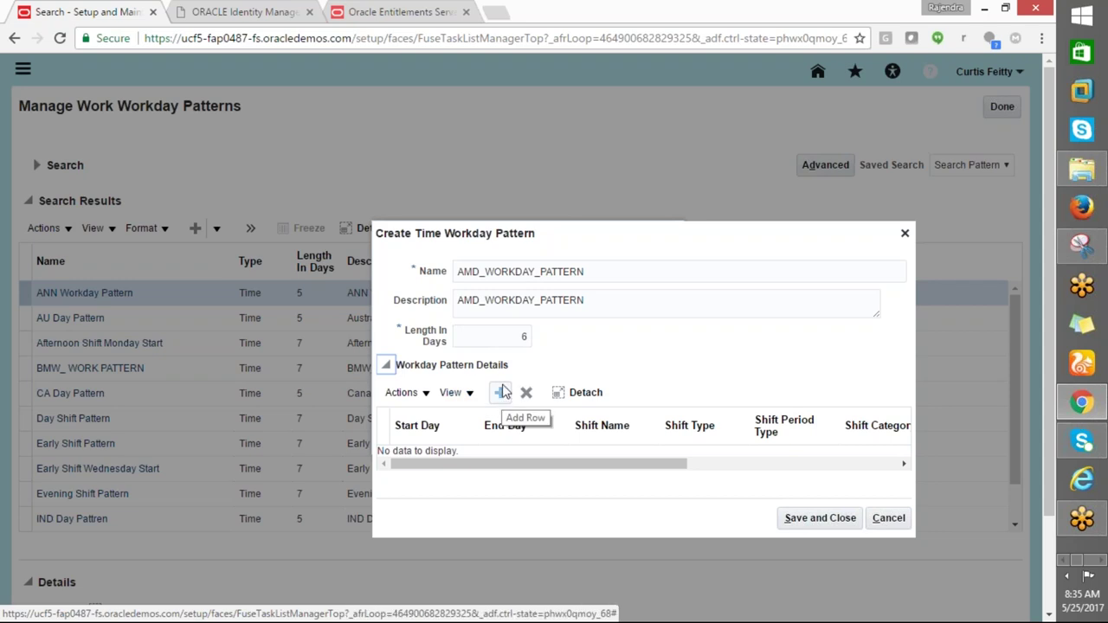
drag(520, 338, 532, 344)
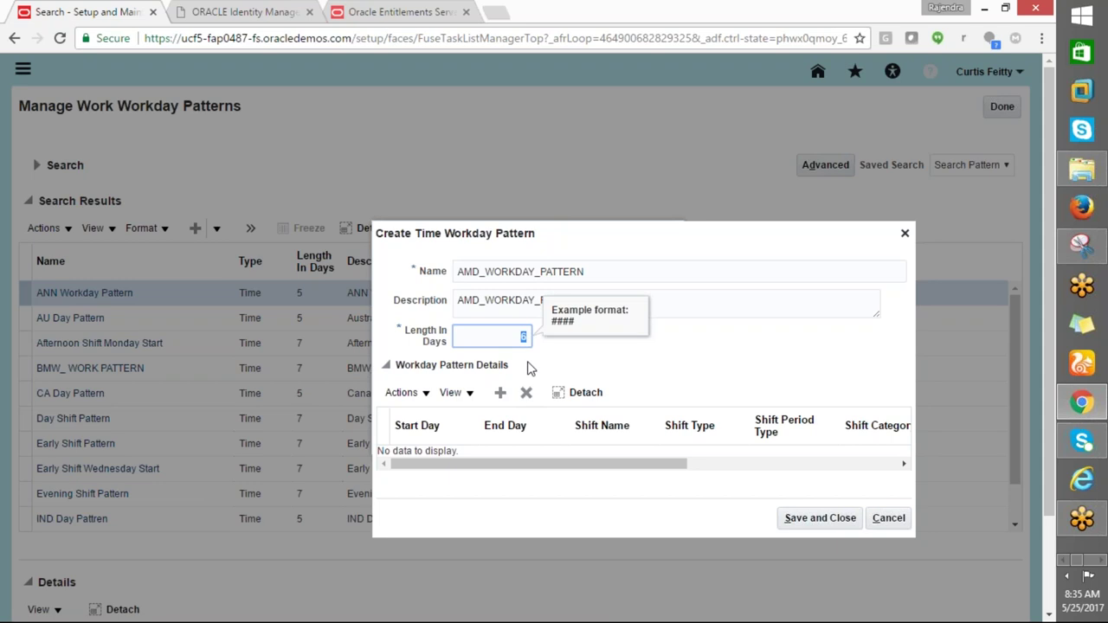
Add a detail row assigning AMD_SHIFT to days 1 through 6 and save the pattern.
click(501, 392)
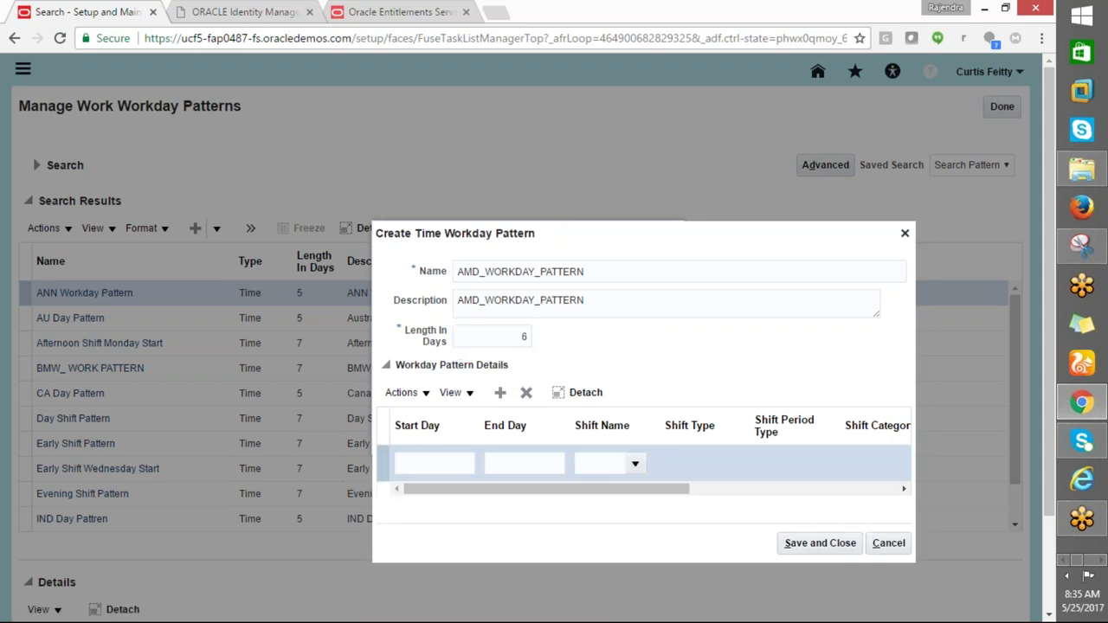
click(451, 463)
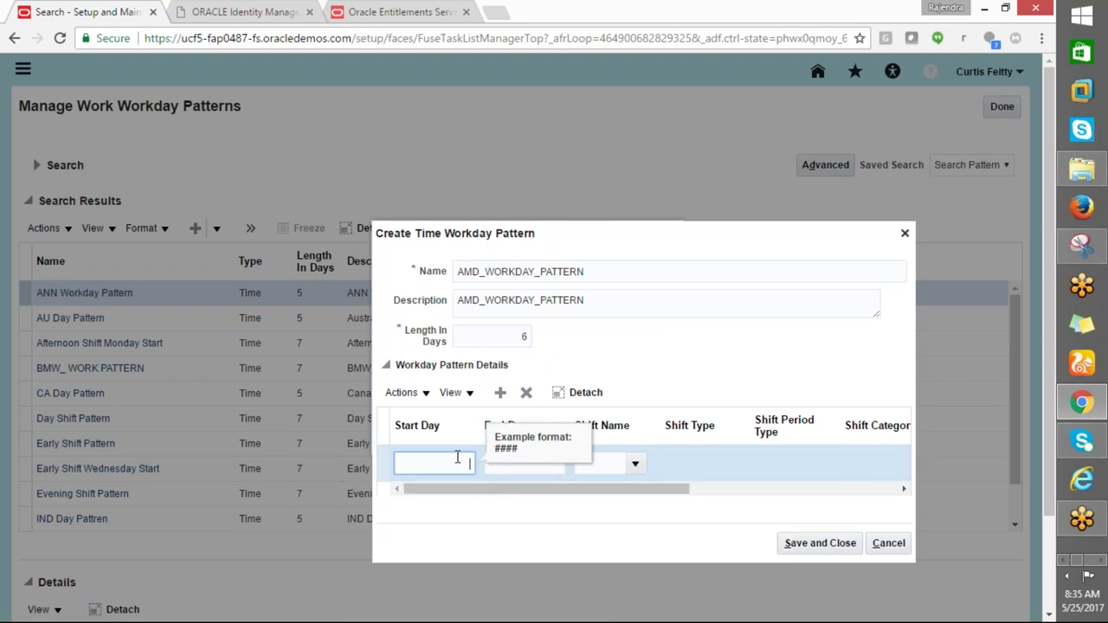
text(1)
key(Tab)
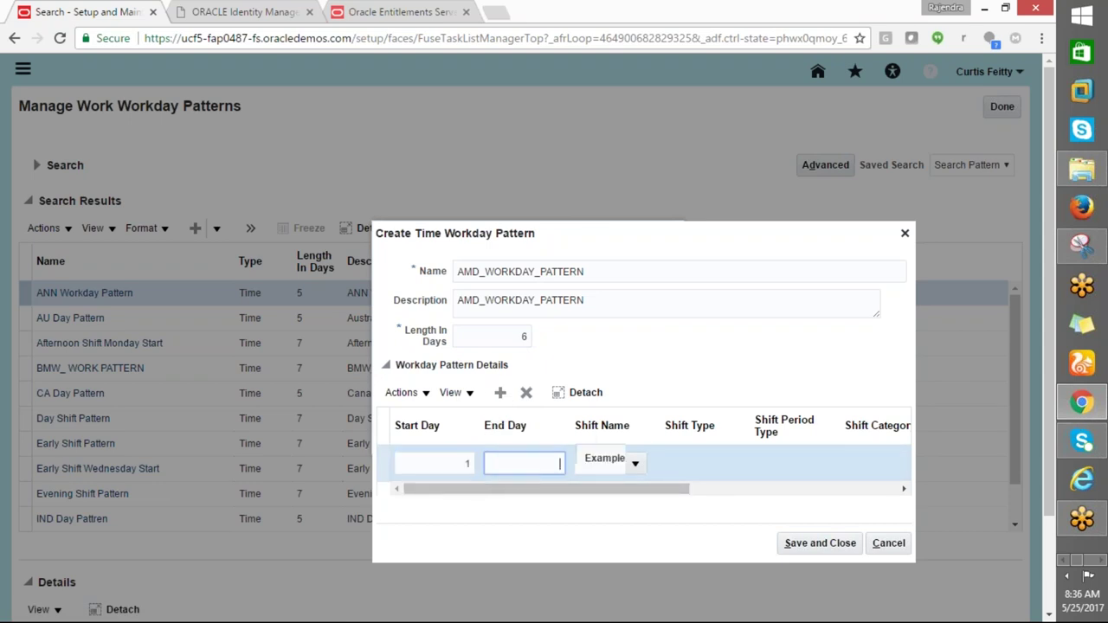
text(6)
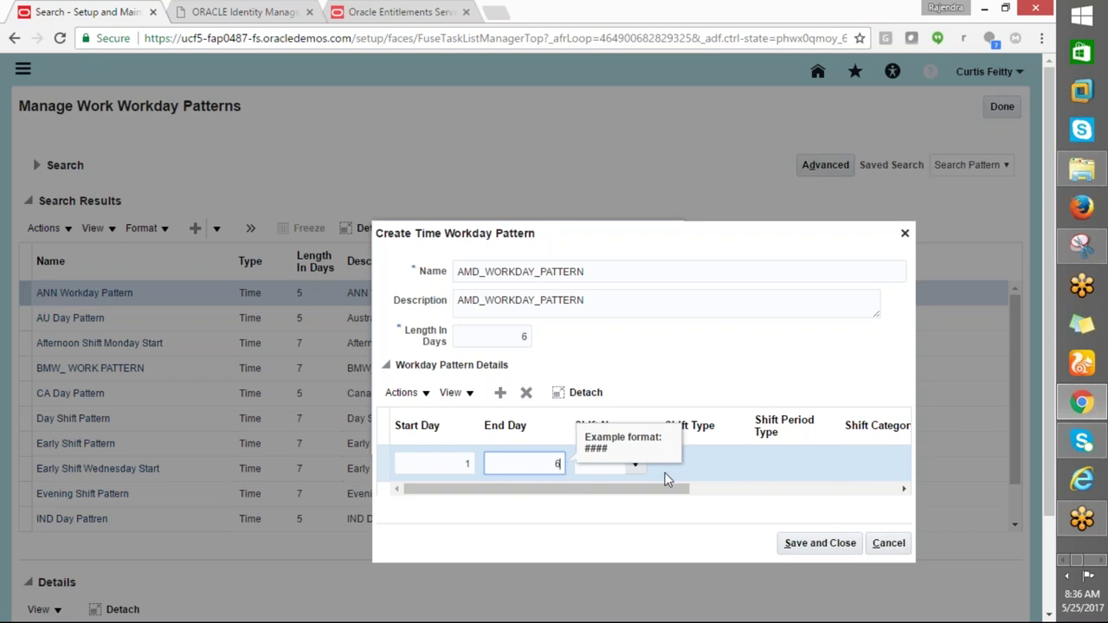
key(Tab)
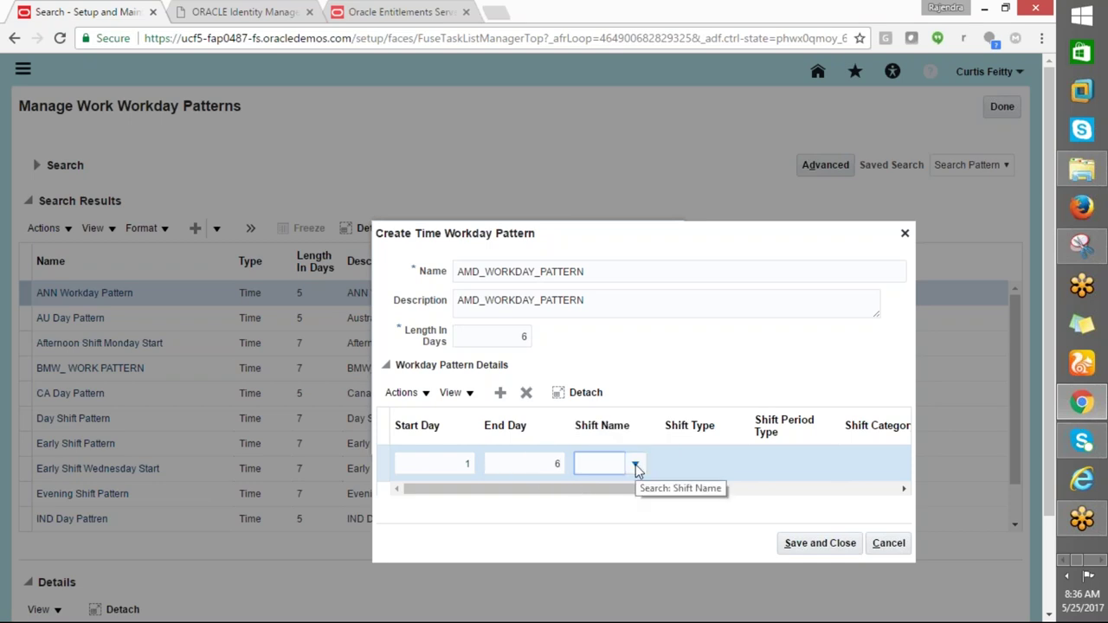
click(637, 468)
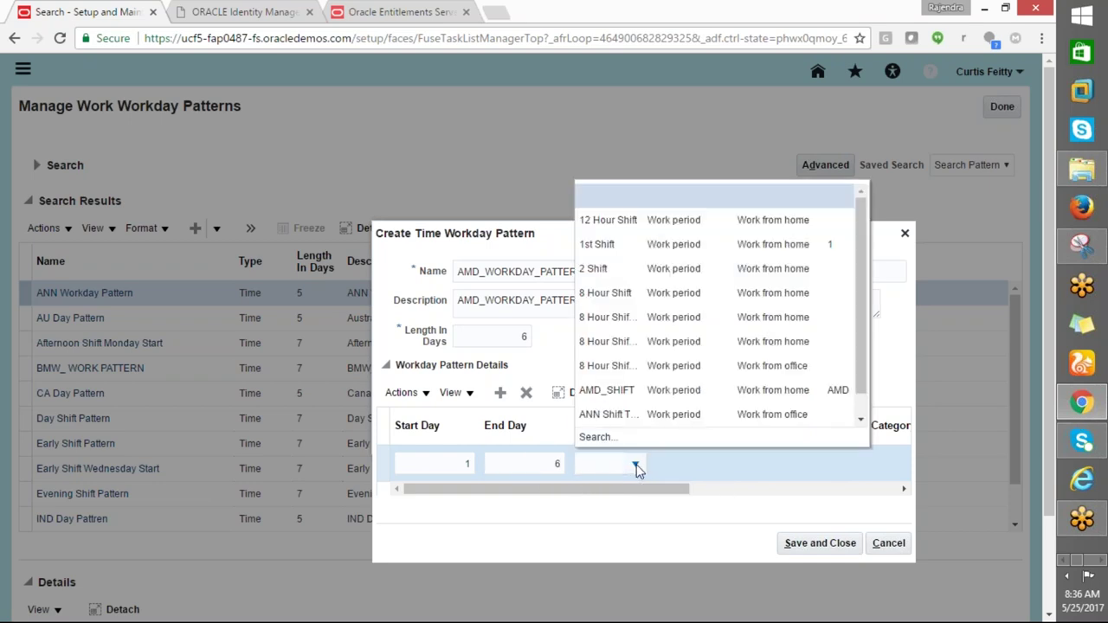
click(604, 393)
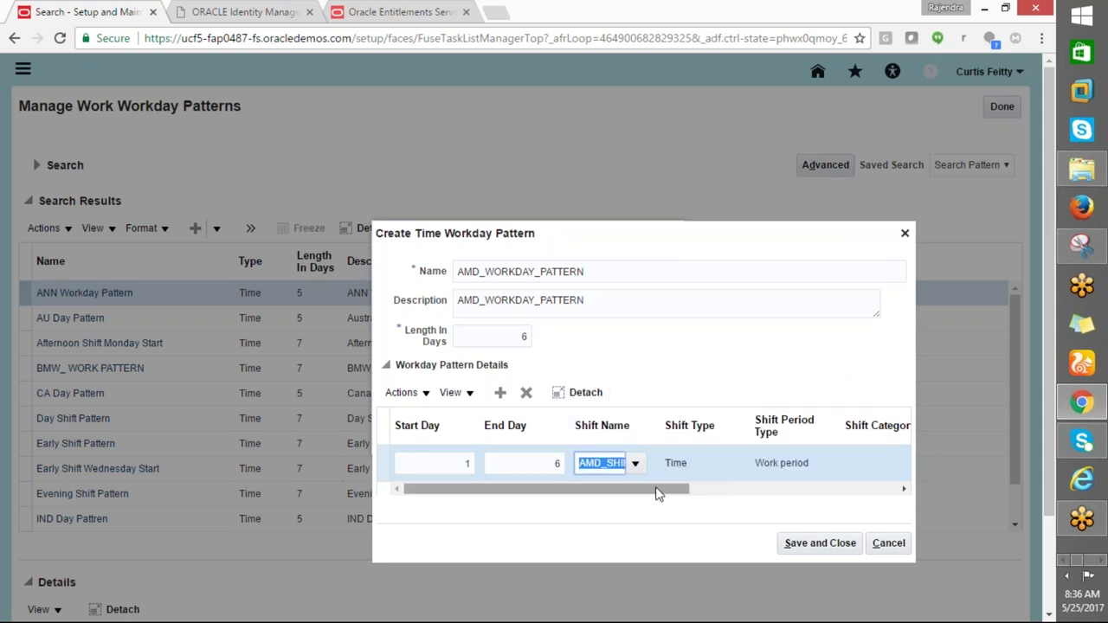
drag(653, 495, 591, 499)
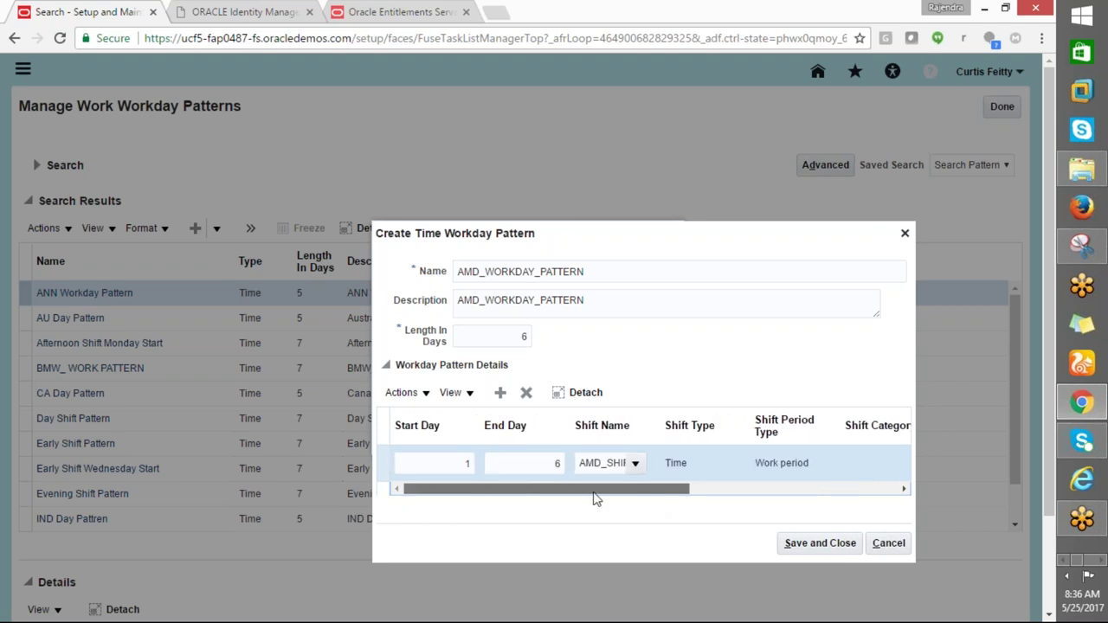
drag(645, 498, 461, 496)
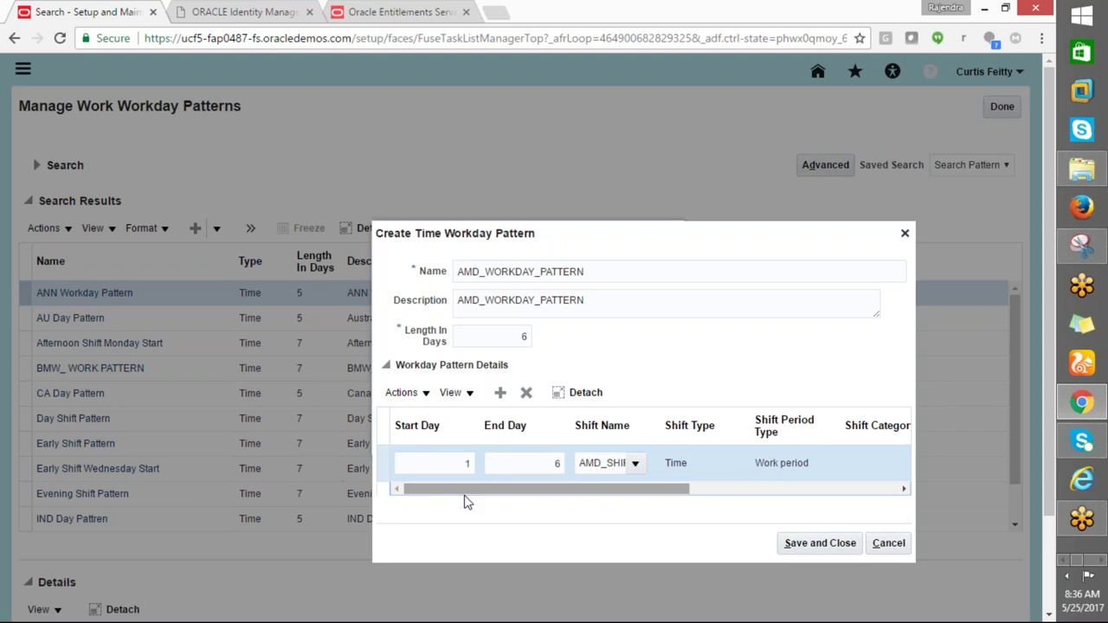
click(796, 547)
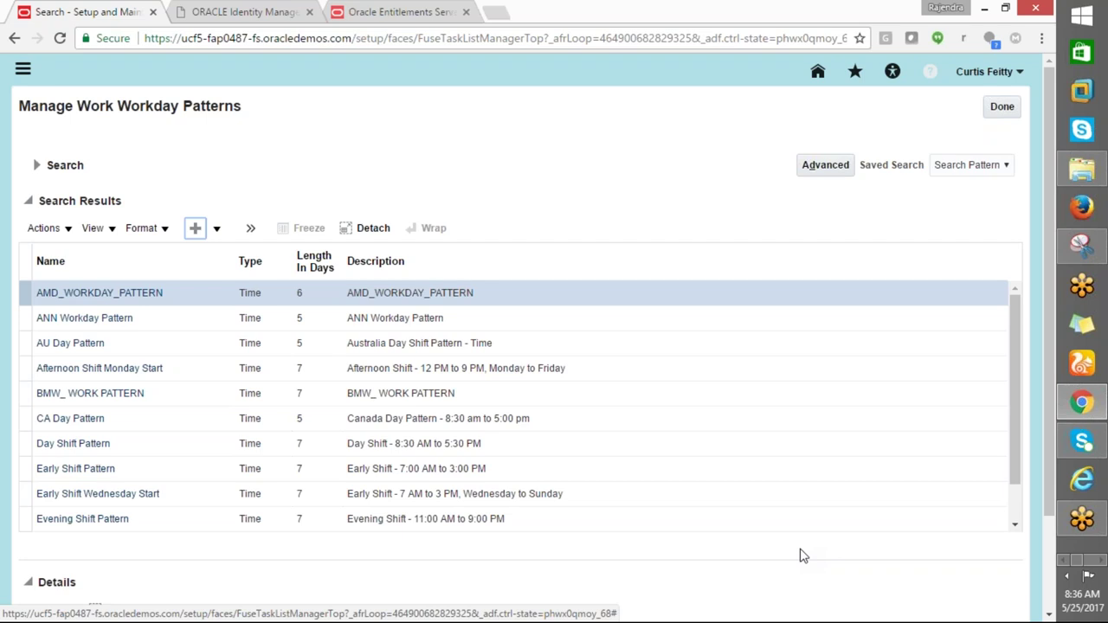
Fill the manage work workday patterns checklist cell A15 yellow.
key(alt+Tab)
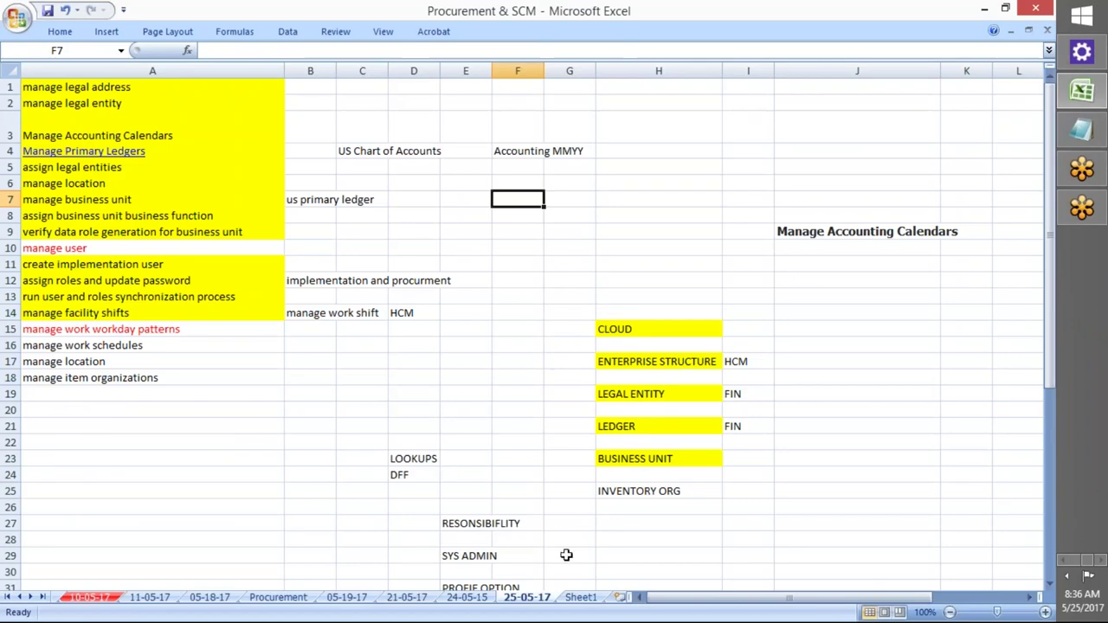
key(alt+Tab)
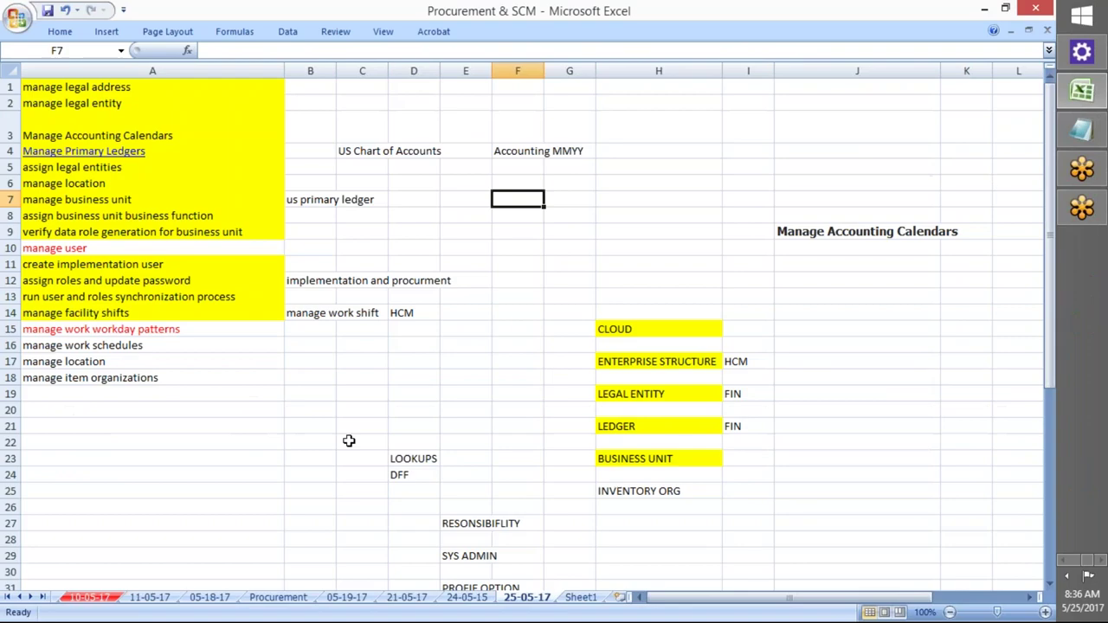
click(147, 337)
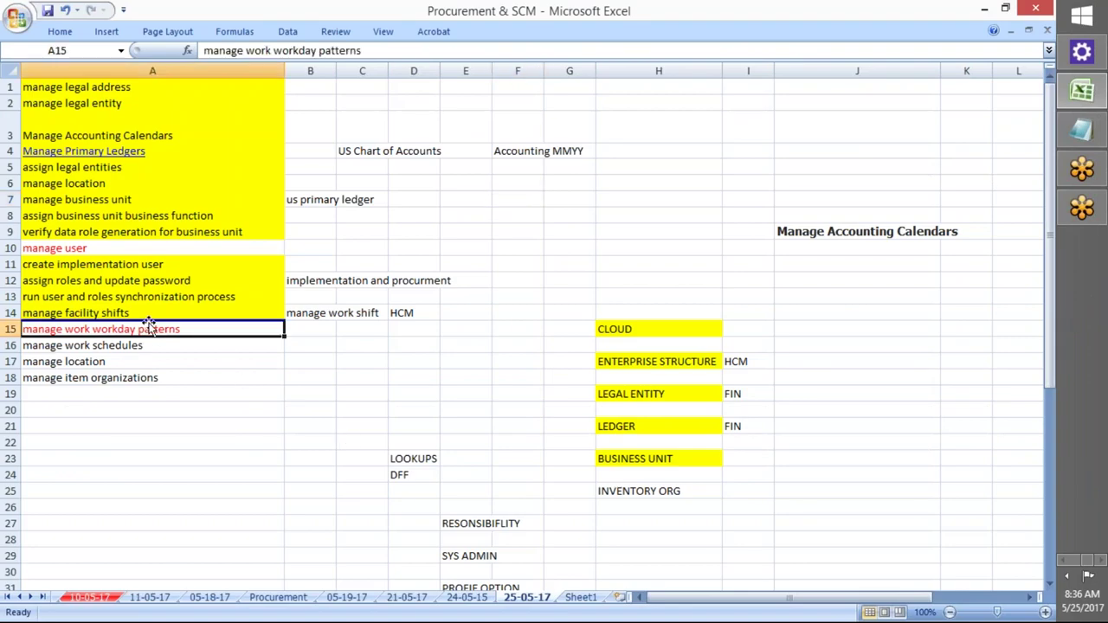
key(ctrl+c)
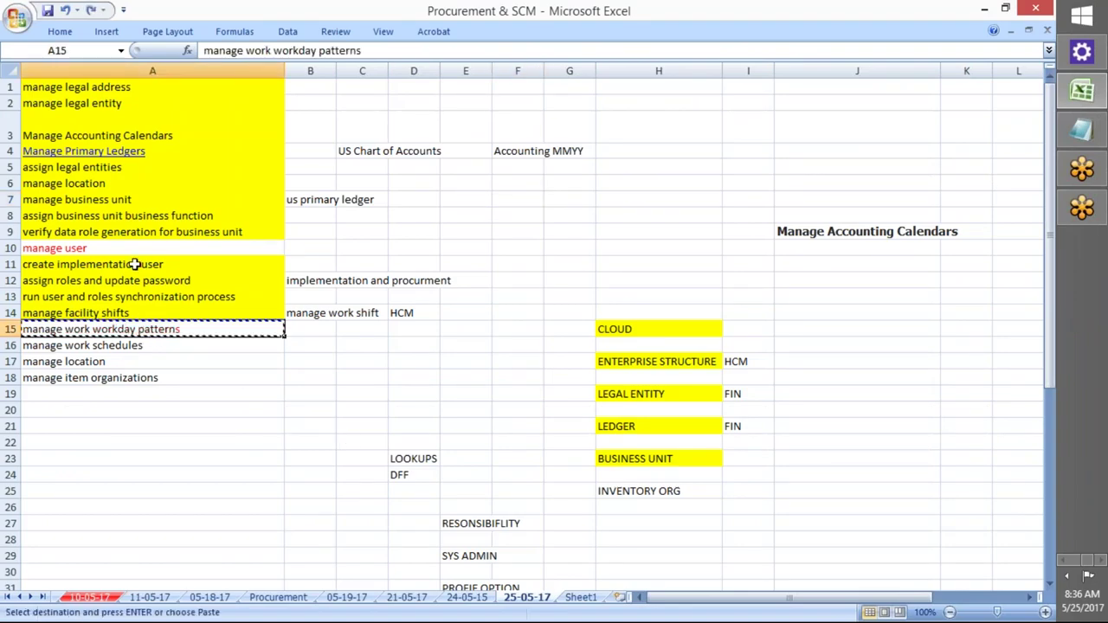
click(59, 31)
click(239, 89)
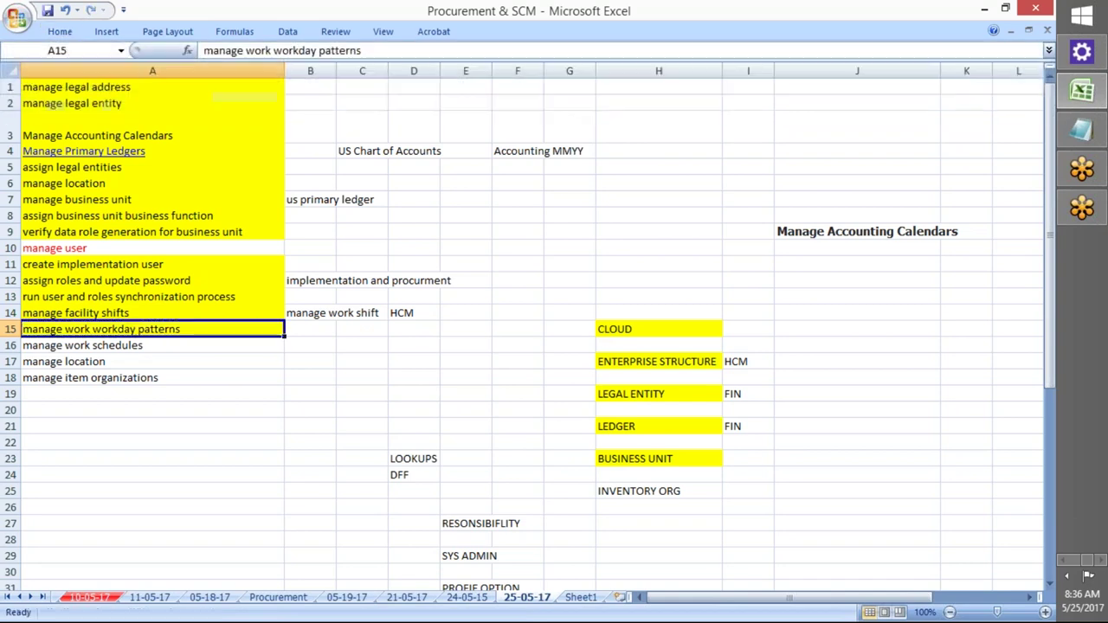
Copy the next checklist step, manage work schedules, and return to the browser.
click(106, 348)
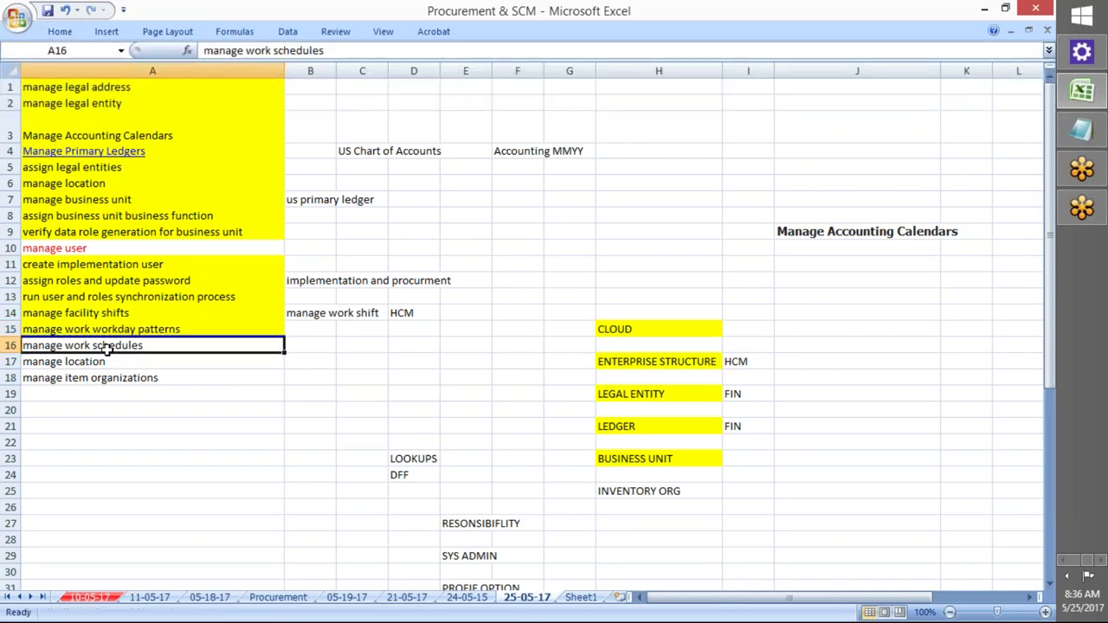
key(ctrl+c)
key(alt+Tab)
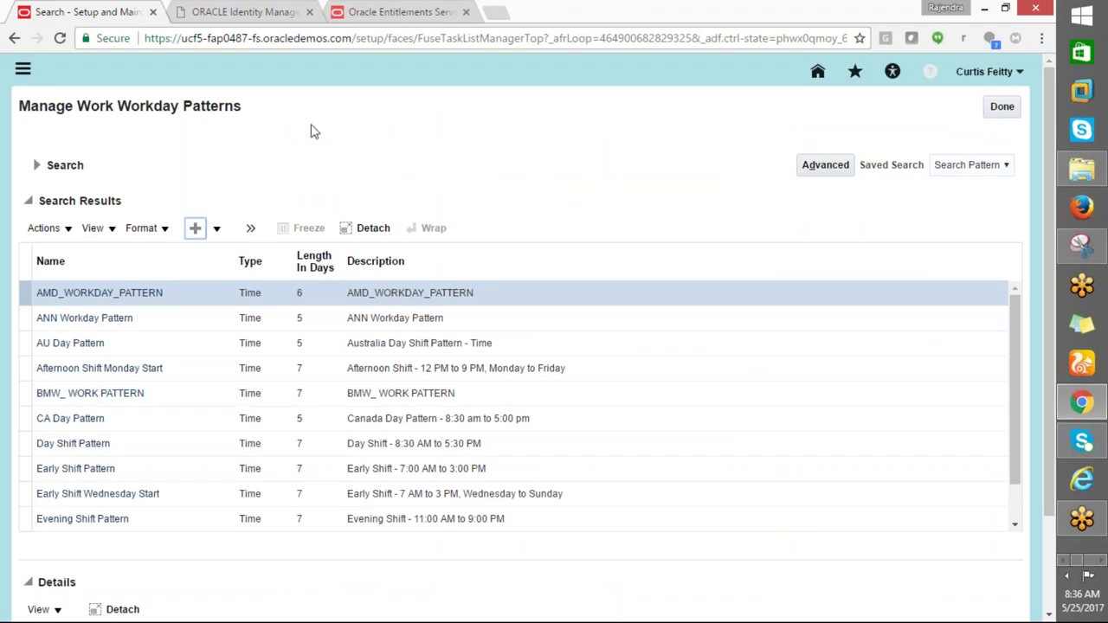
Close the workday patterns task and search the setup tasks for 'manage work schedules'.
click(1006, 109)
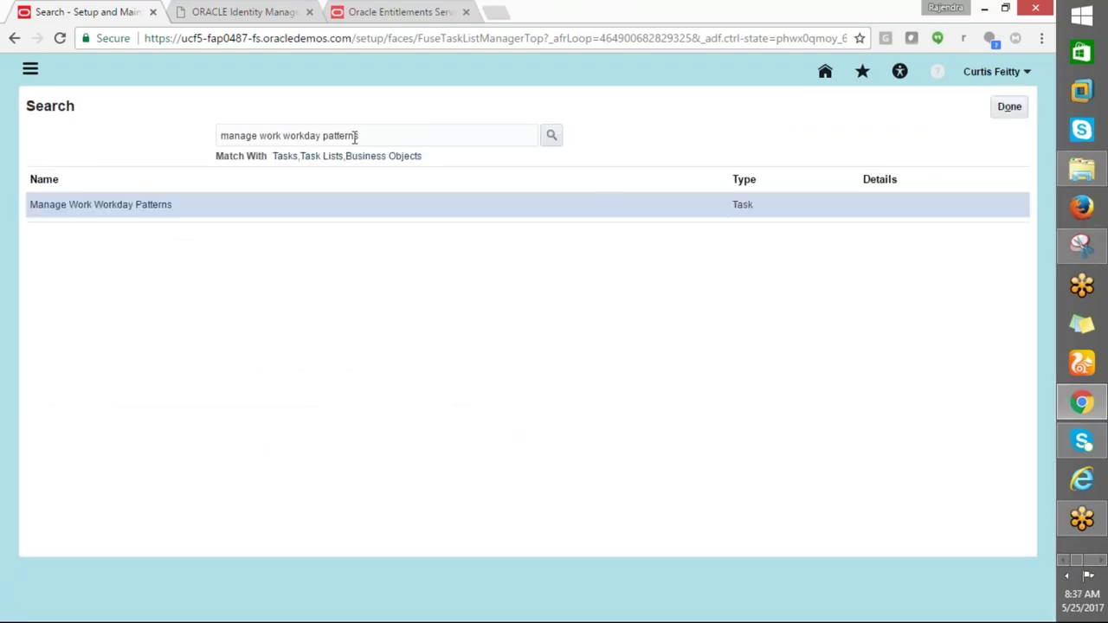
drag(366, 137, 219, 128)
key(ctrl+v)
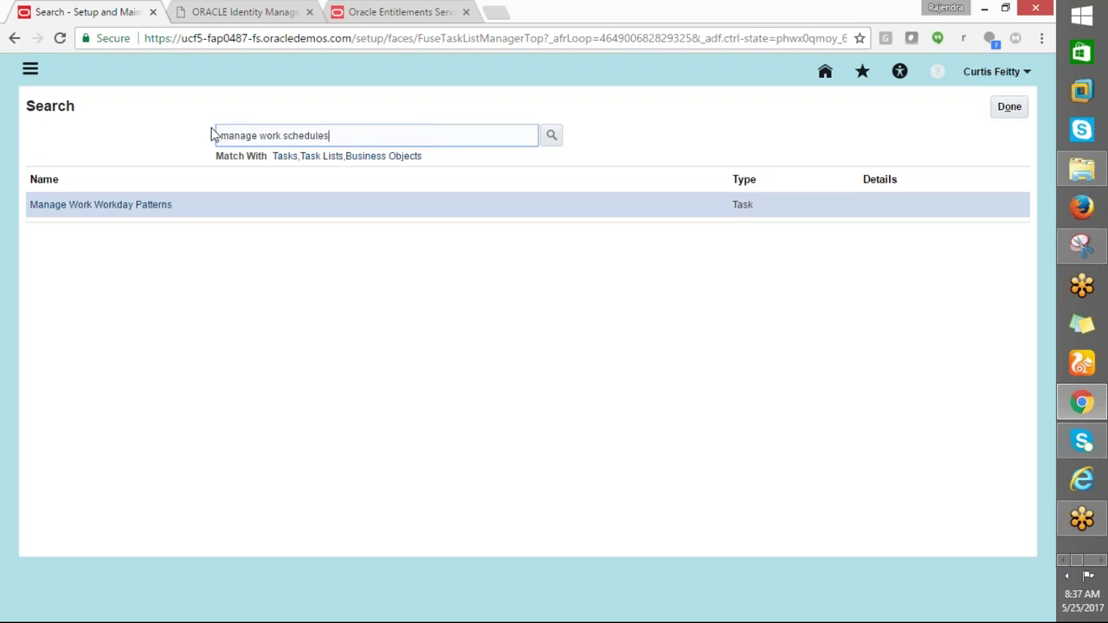
click(551, 135)
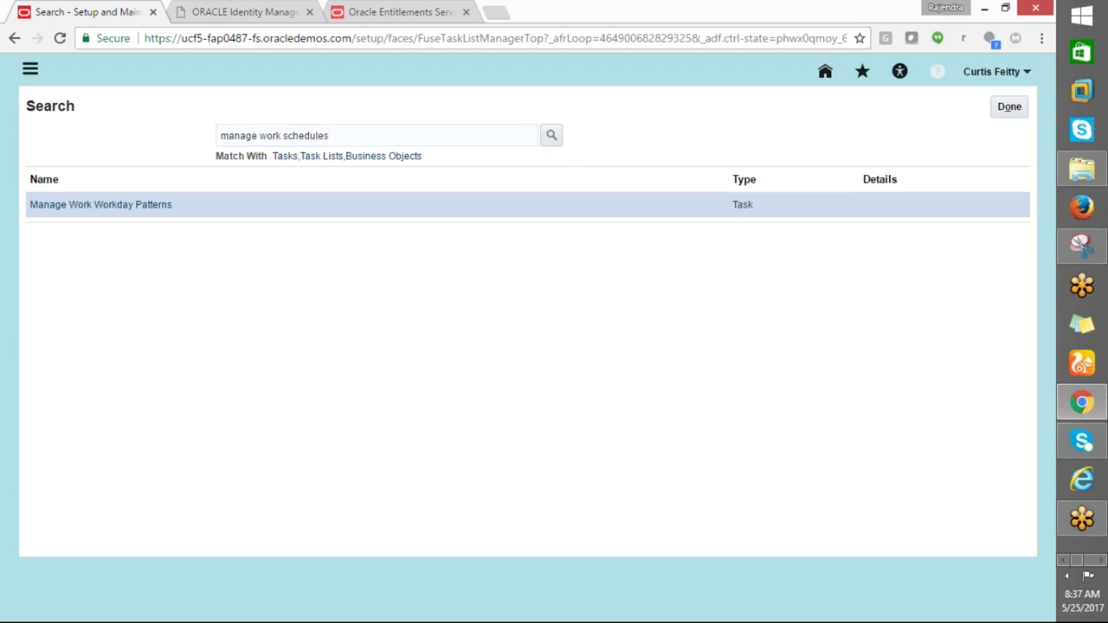
click(551, 136)
Open the Manage Work Schedules task and begin creating a new work schedule.
click(122, 206)
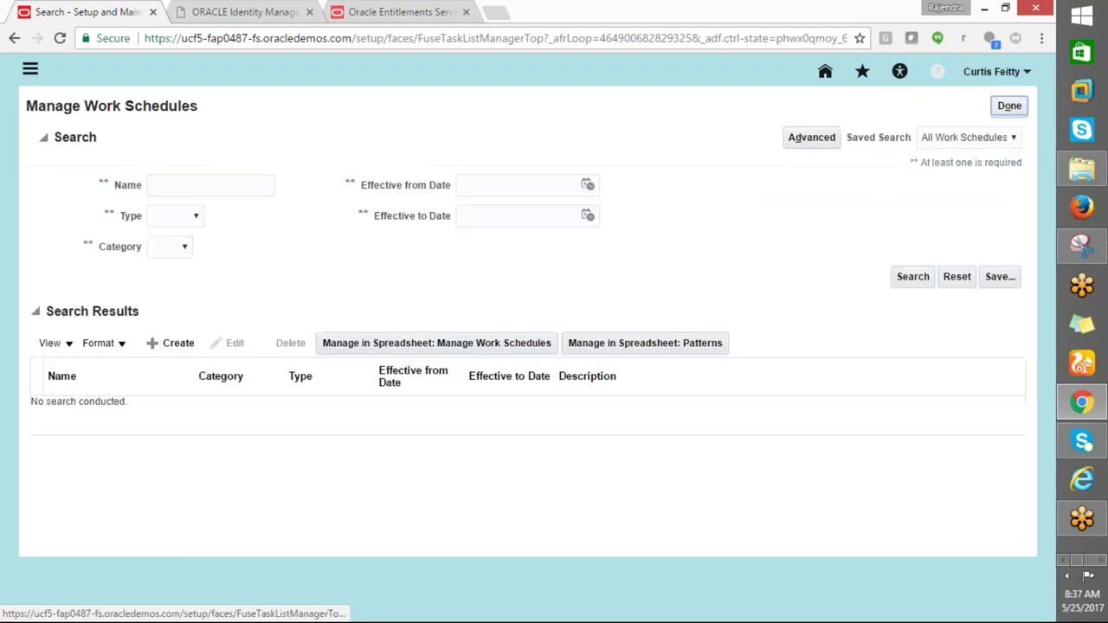
key(alt+Tab)
key(alt+Tab)
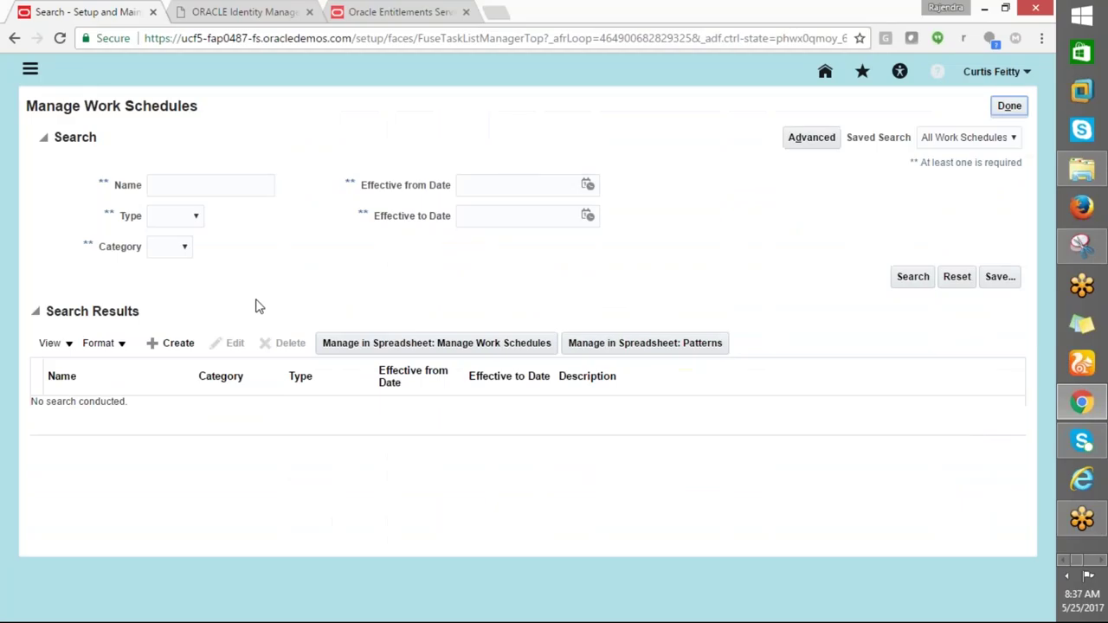
key(alt+Tab)
key(alt+Tab)
click(178, 343)
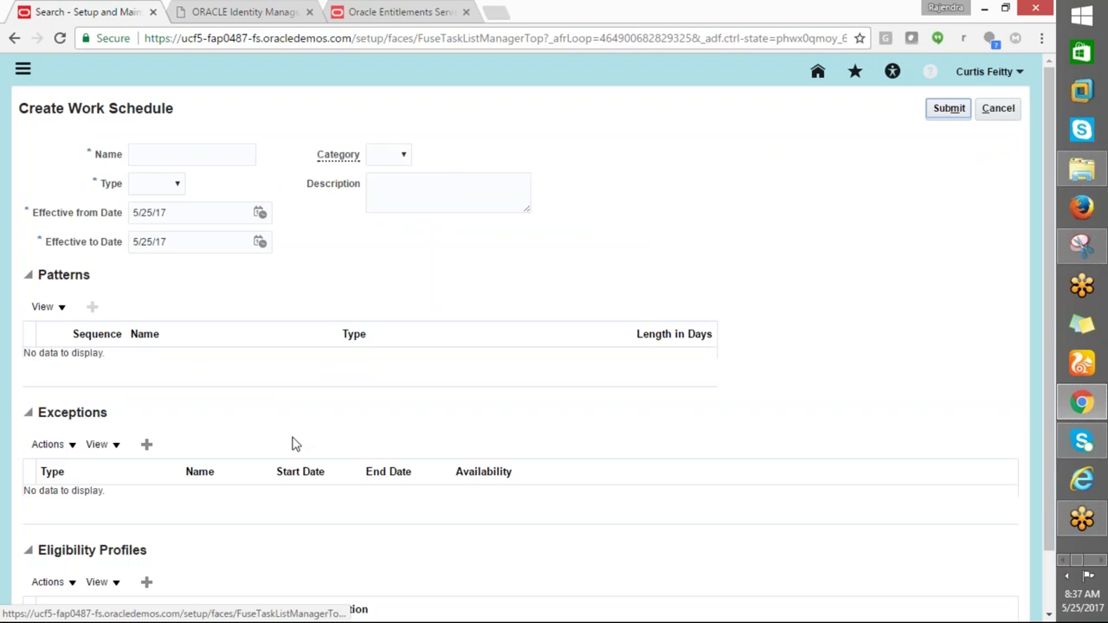
Name the new schedule 'AMD_WORK SHCHEDULE' and set its type to Time.
click(161, 156)
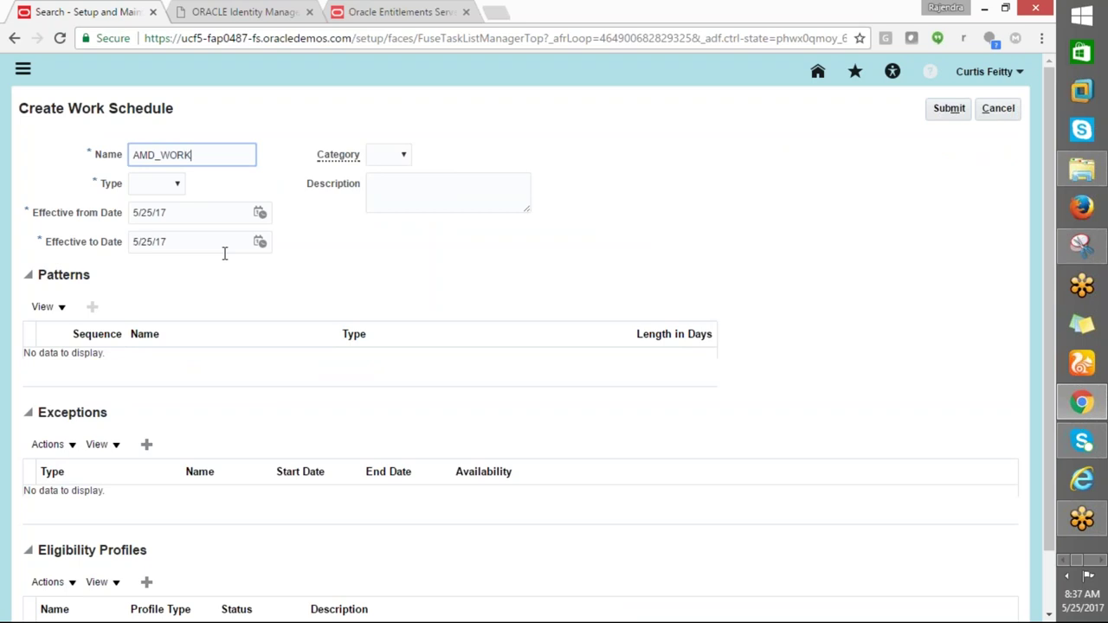
text(AMD_WORK SHCHEDULE)
key(Tab)
click(403, 166)
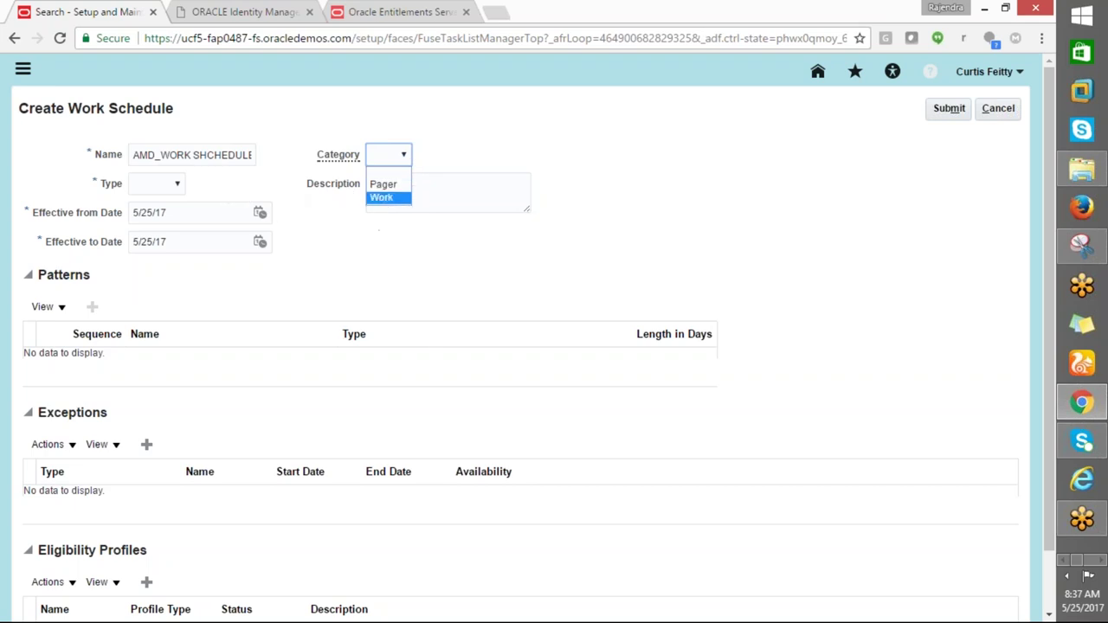
click(177, 184)
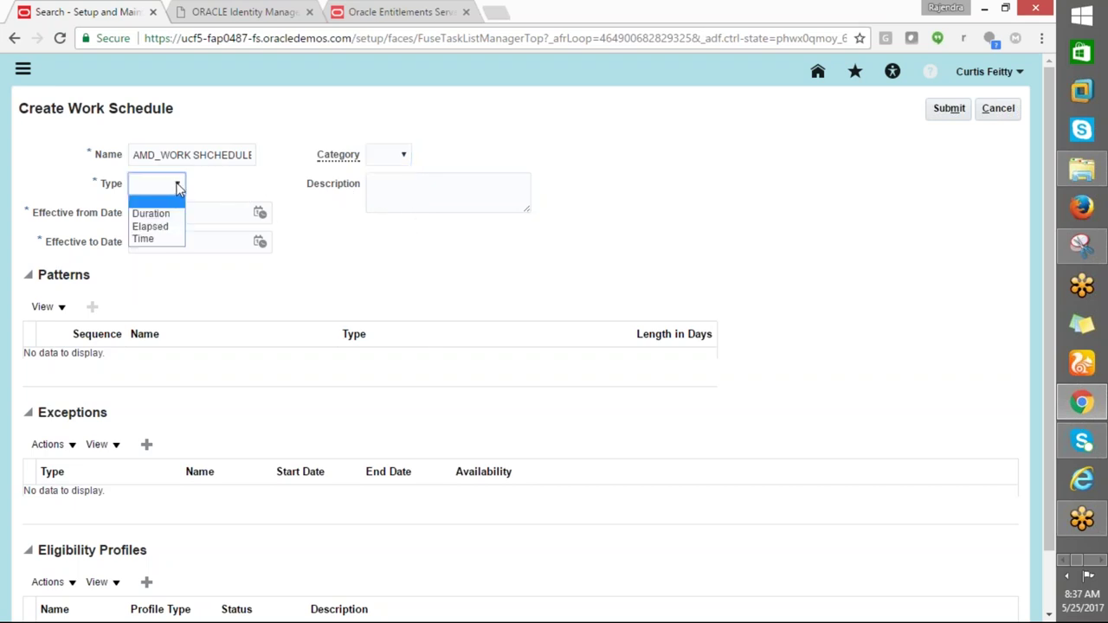
click(147, 239)
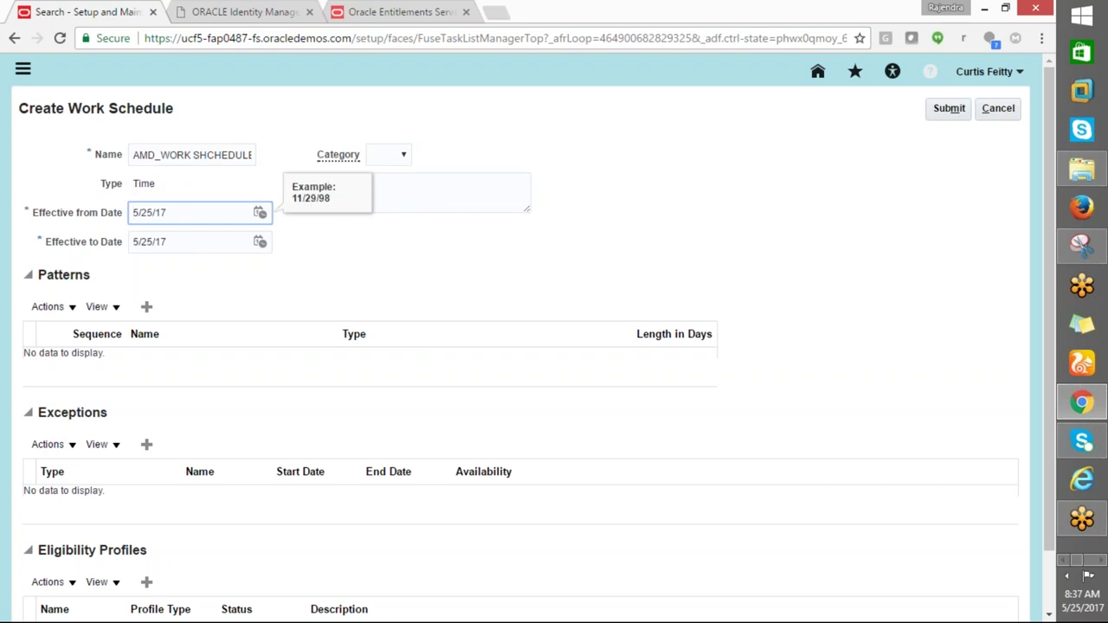
click(504, 307)
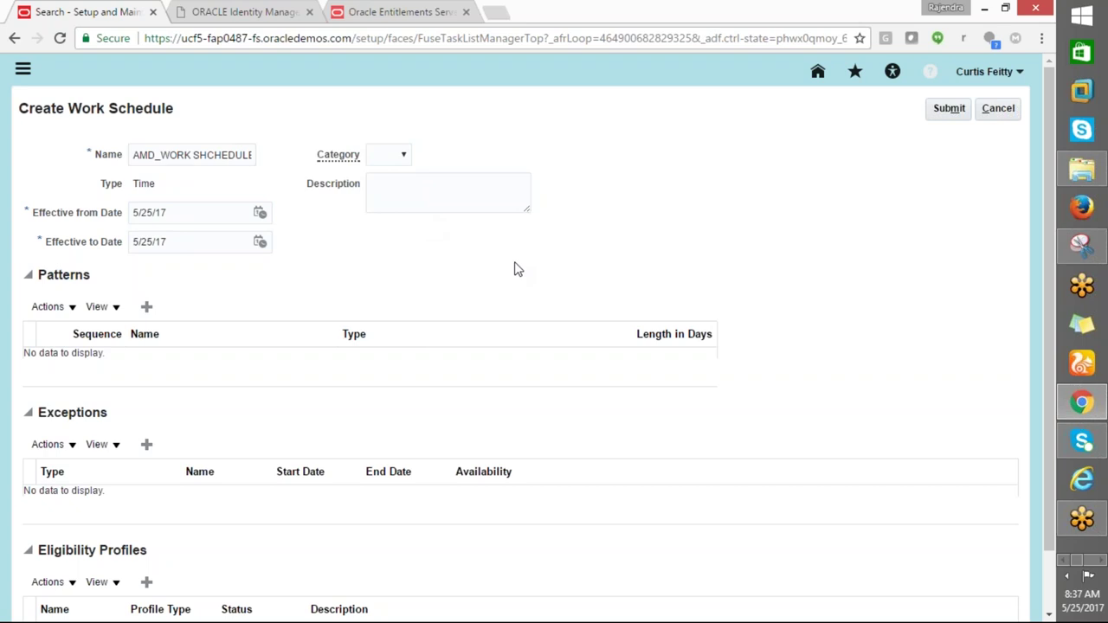
drag(1049, 281, 1050, 319)
Add pattern sequence 1 using AMD_WORKDAY_PATTERN, then submit and confirm the schedule.
click(147, 262)
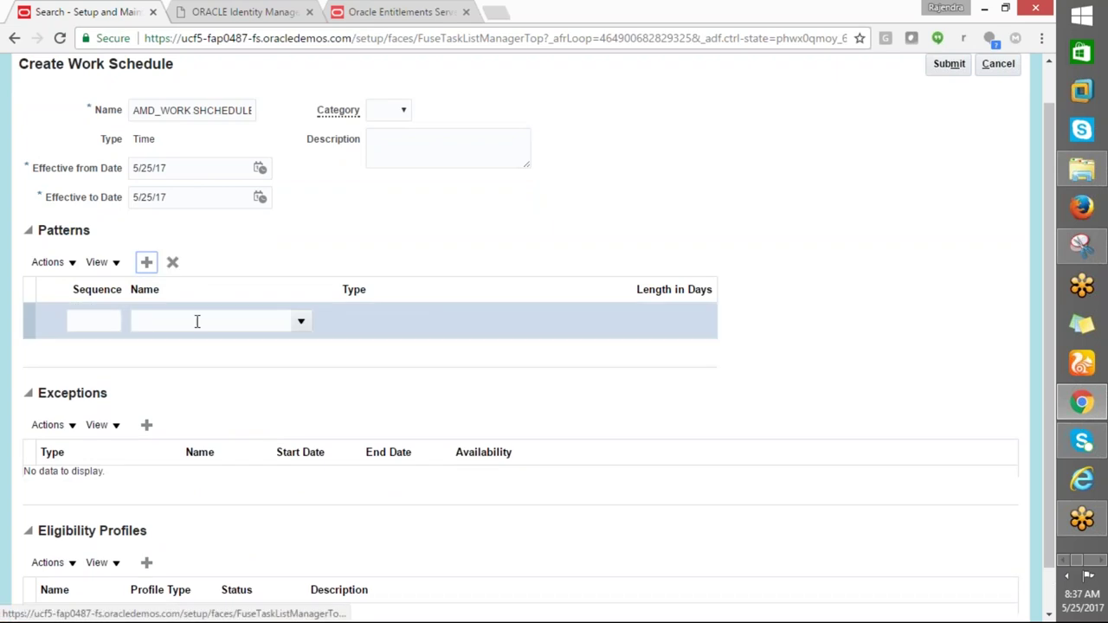
click(100, 320)
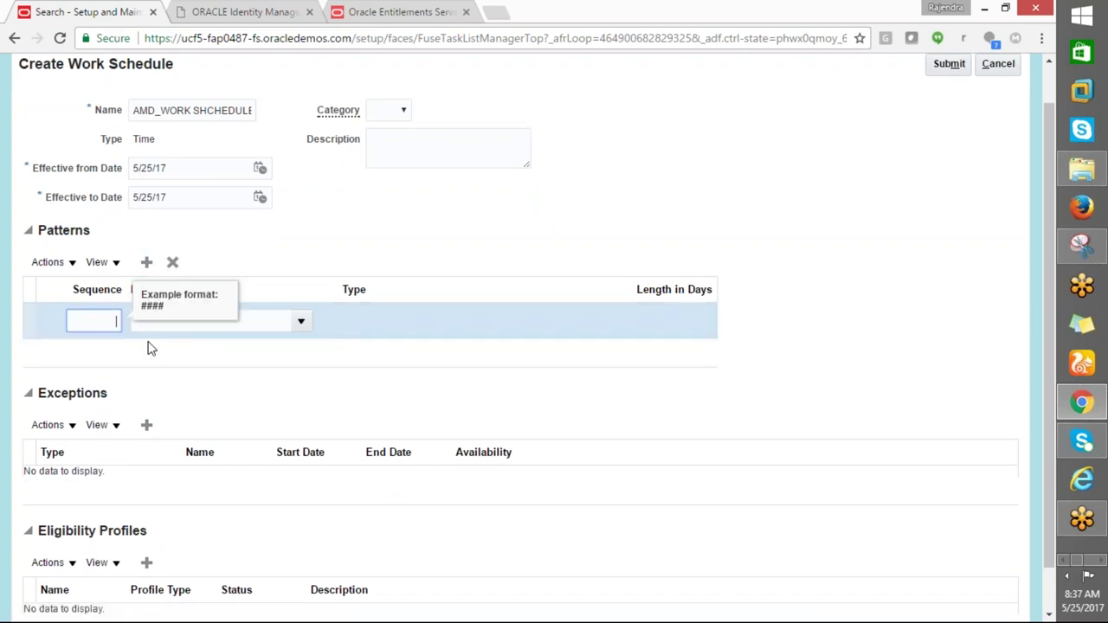
text(1)
key(Tab)
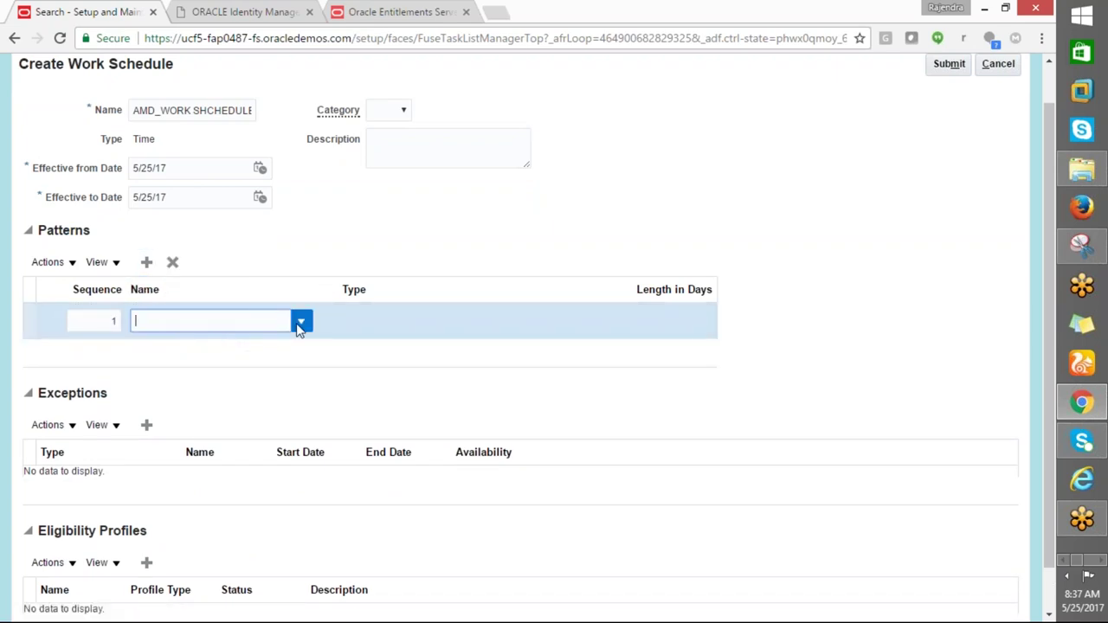
click(300, 321)
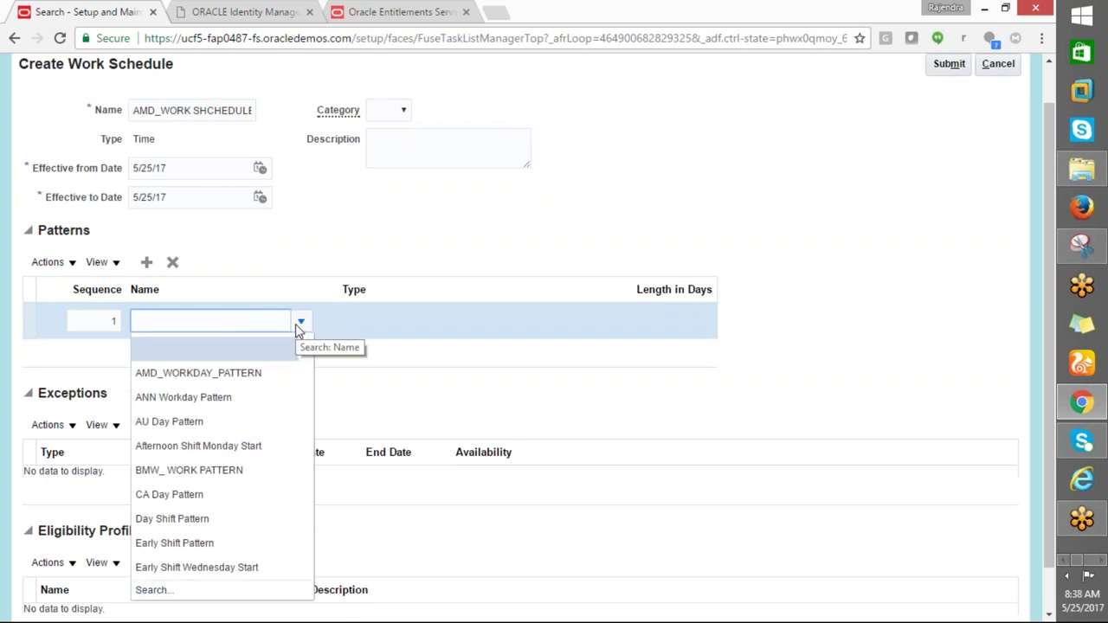
click(218, 371)
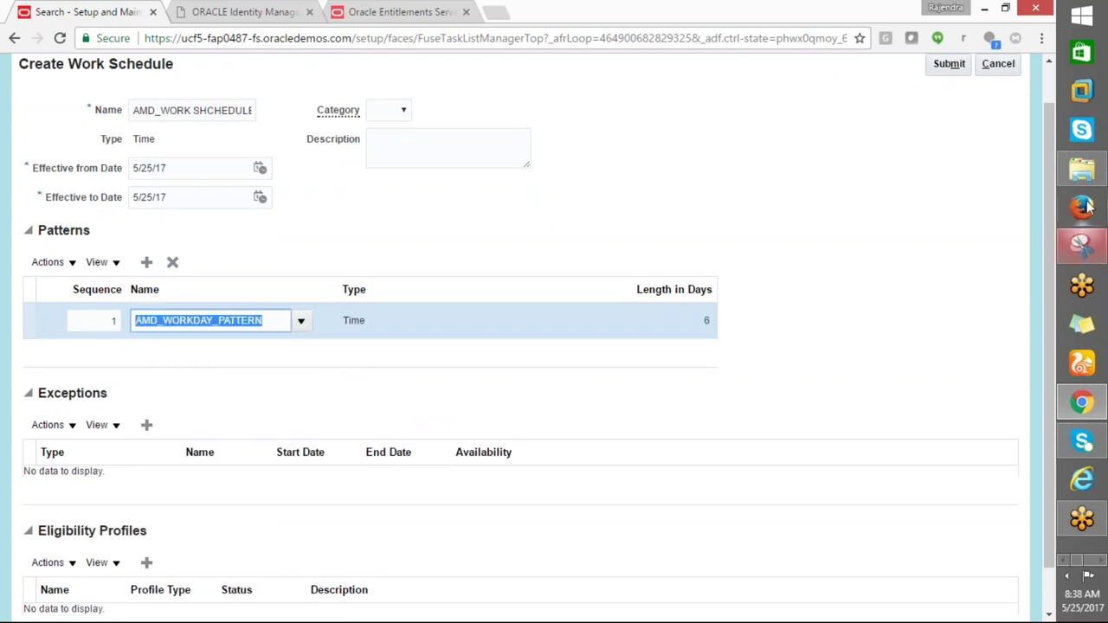
scroll(1054, 260, down, 1)
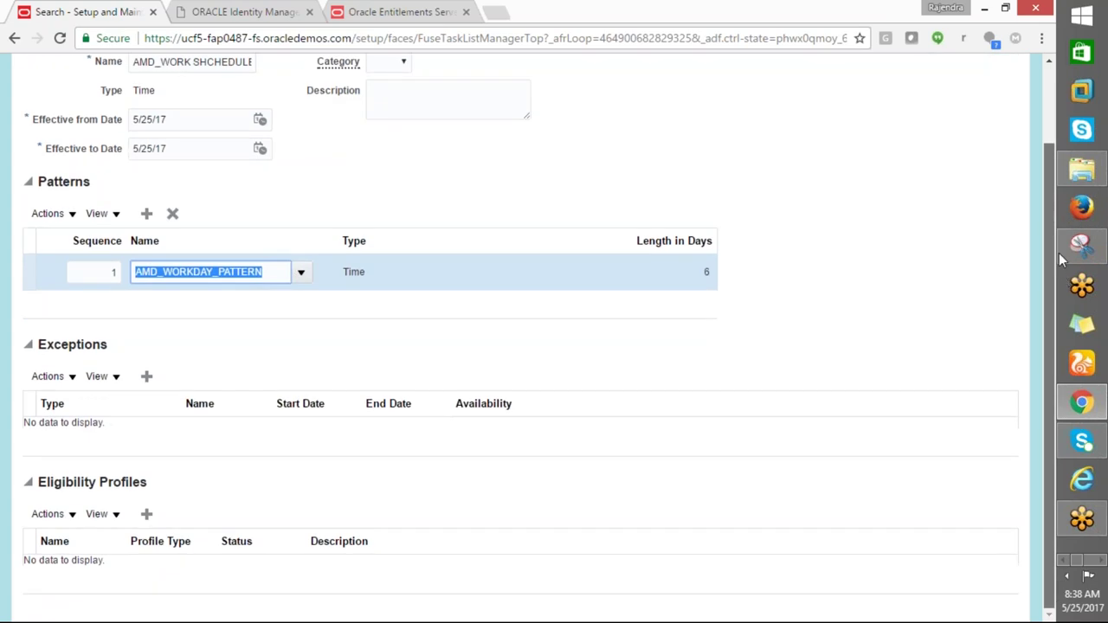
scroll(1056, 210, up, 1)
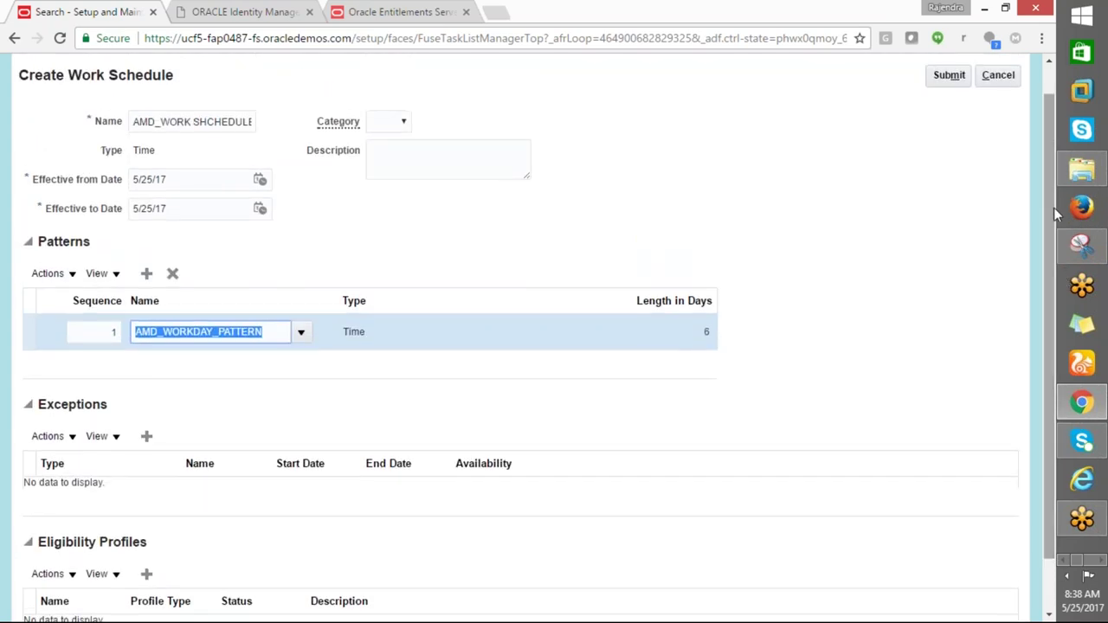
click(952, 77)
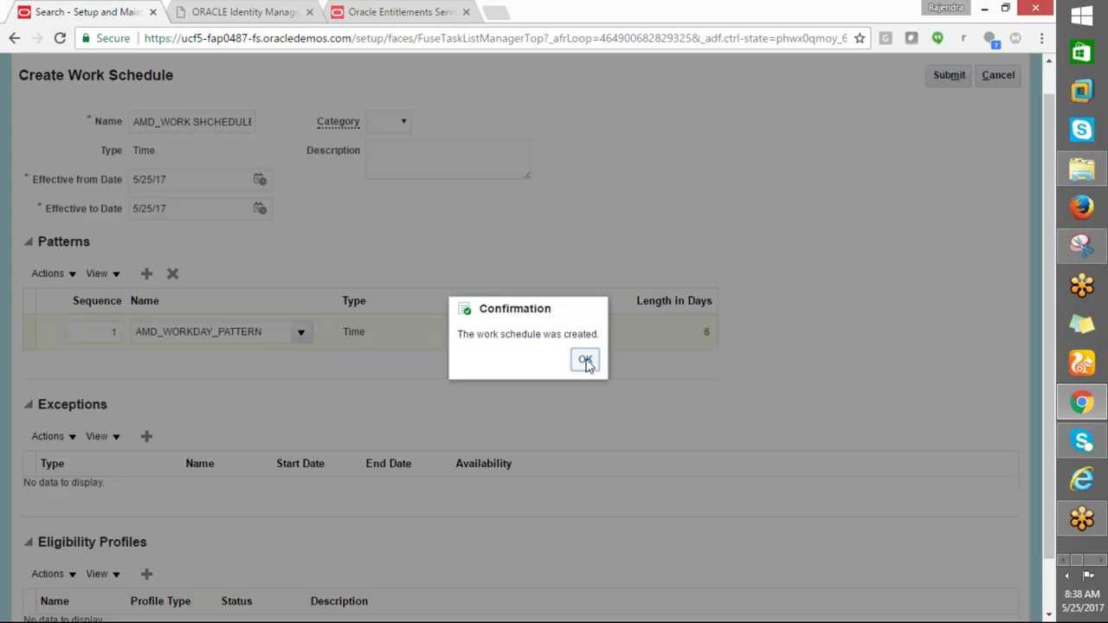
click(585, 361)
Check the progress checklist spreadsheet in Excel.
key(alt+Tab)
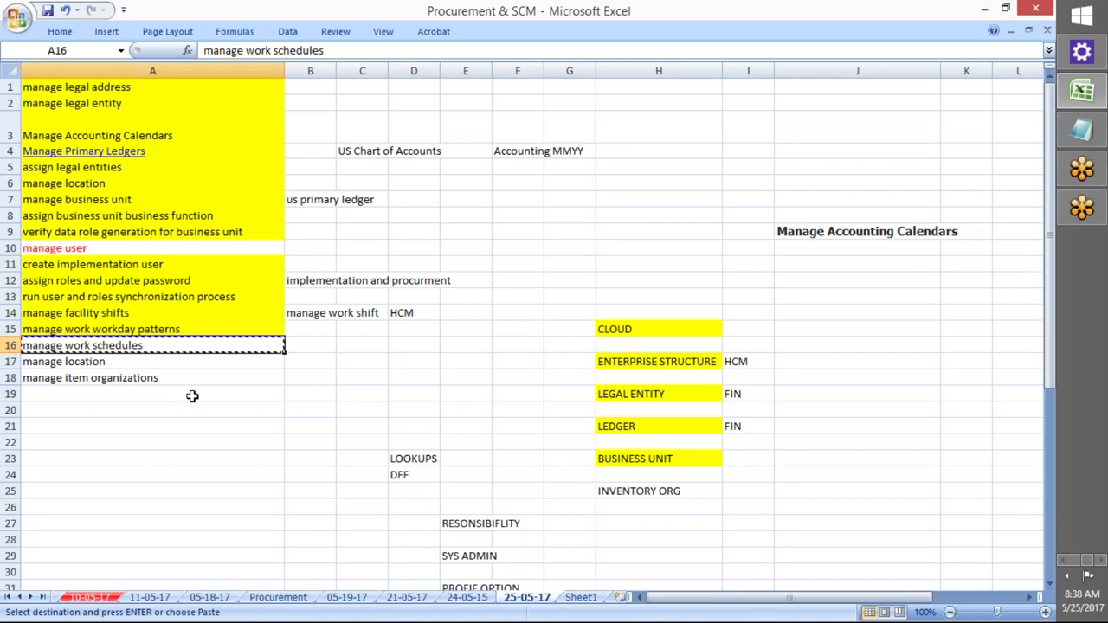
key(alt+Tab)
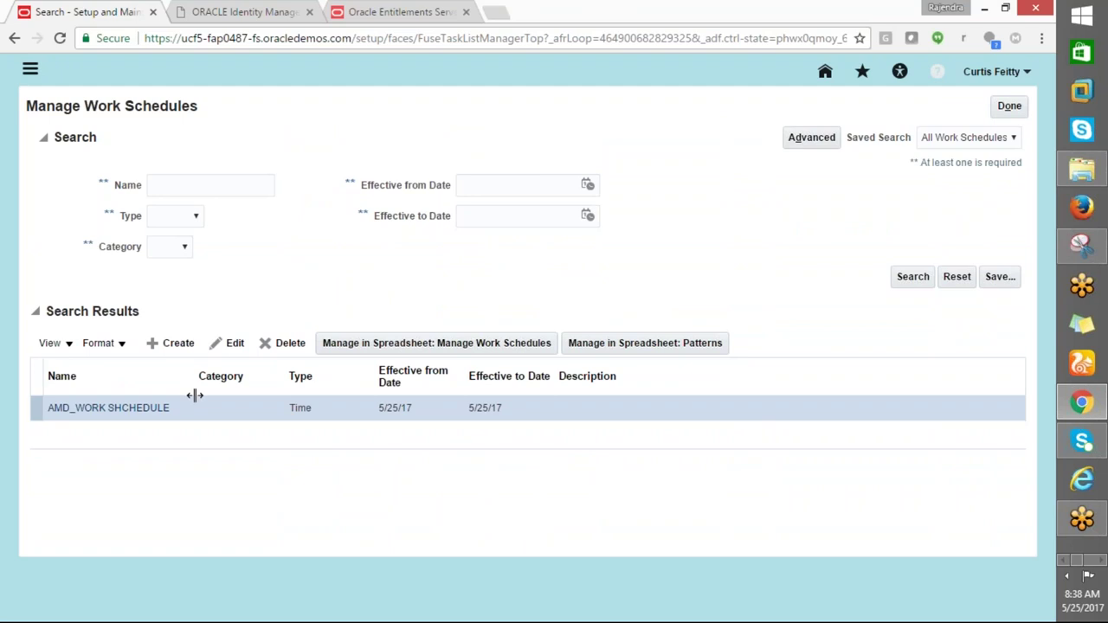
key(alt+Tab)
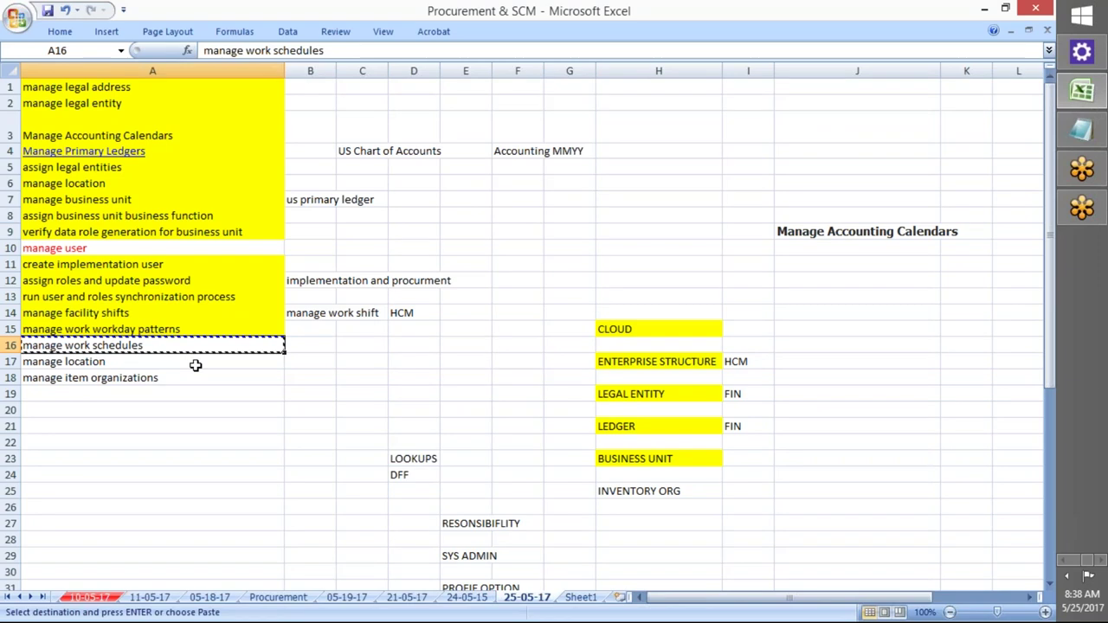
click(566, 232)
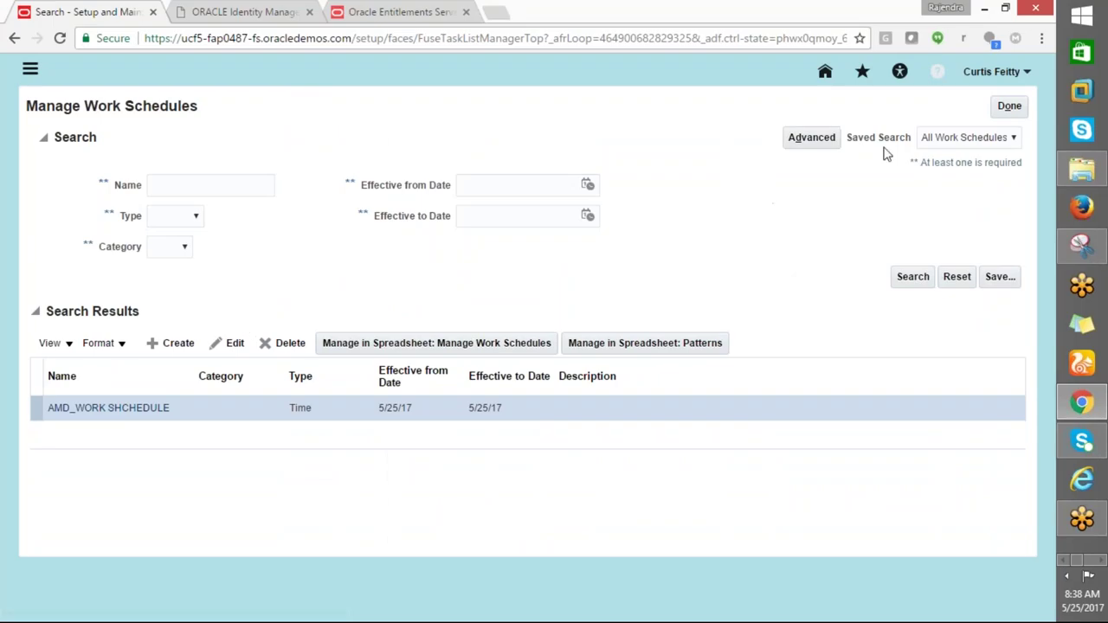
Close the Manage Work Schedules task and return to the Oracle home page.
click(1011, 107)
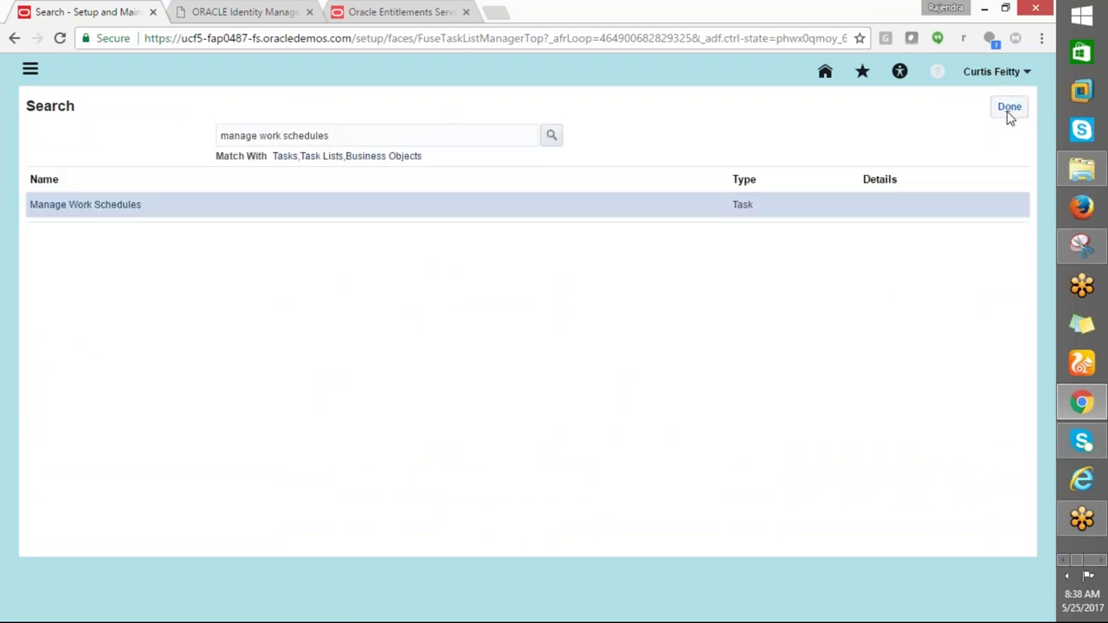
key(alt+Tab)
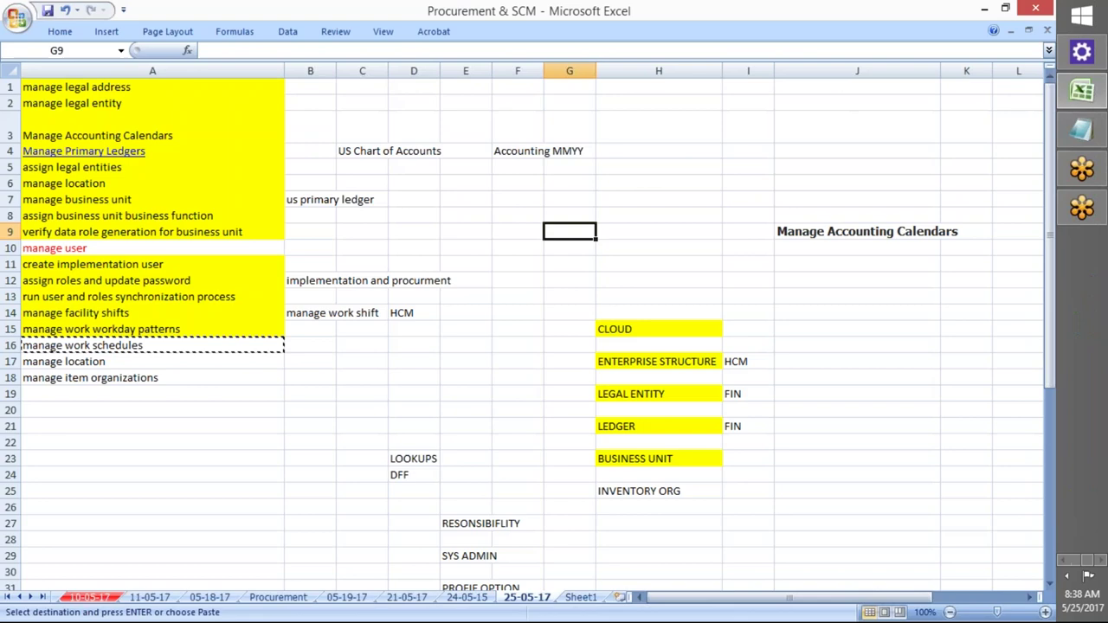
key(alt+Tab)
click(826, 76)
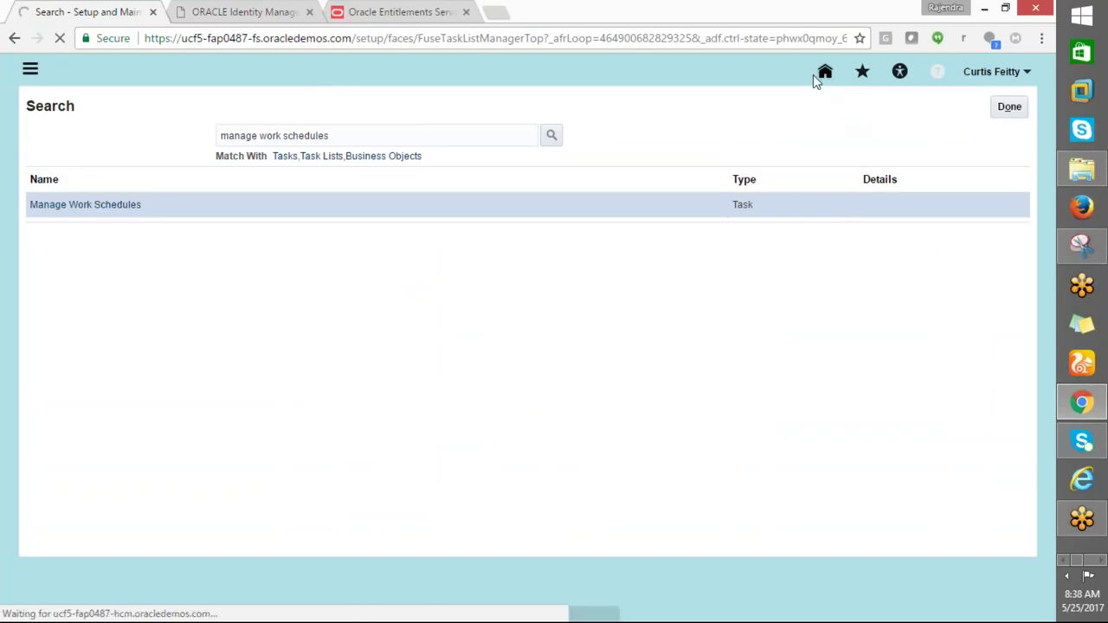
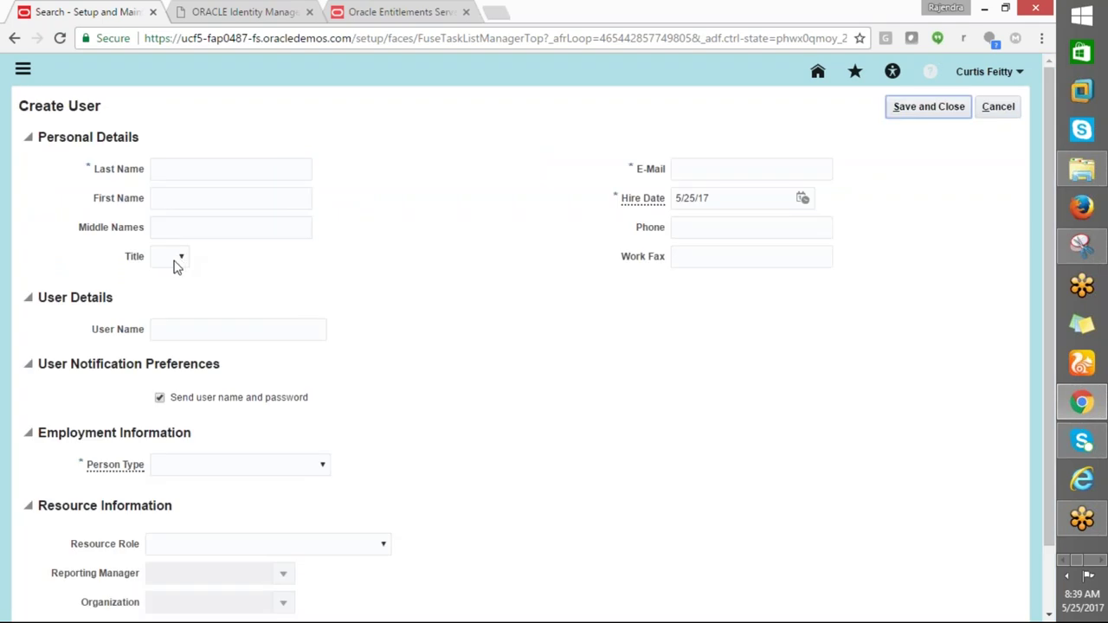
Enter the new user's last name and first name on the Create User form.
click(322, 468)
click(322, 472)
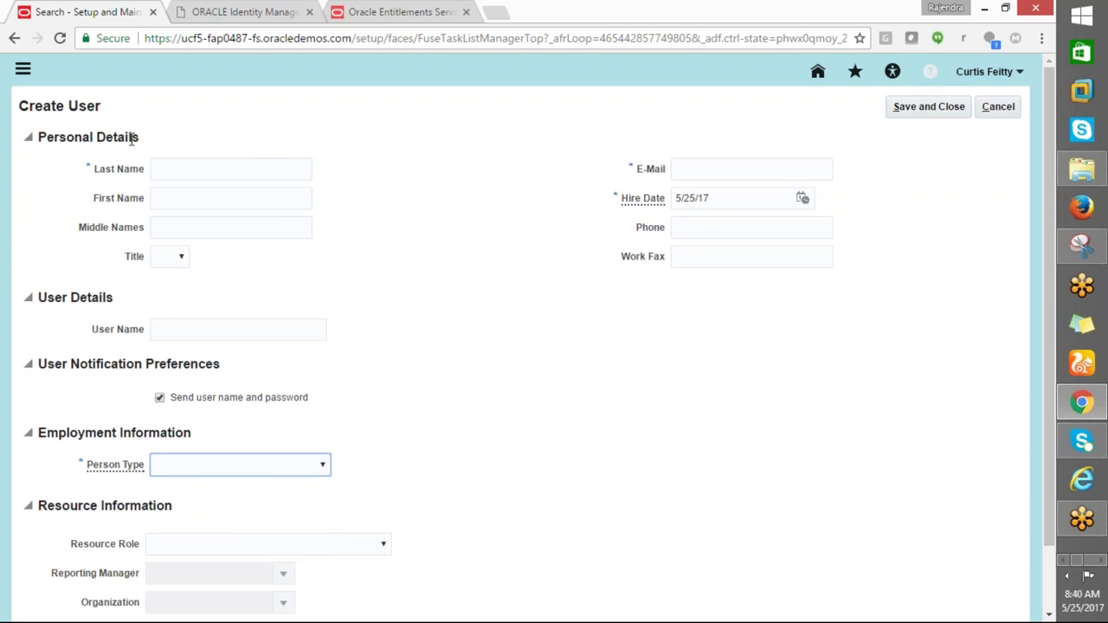
click(164, 173)
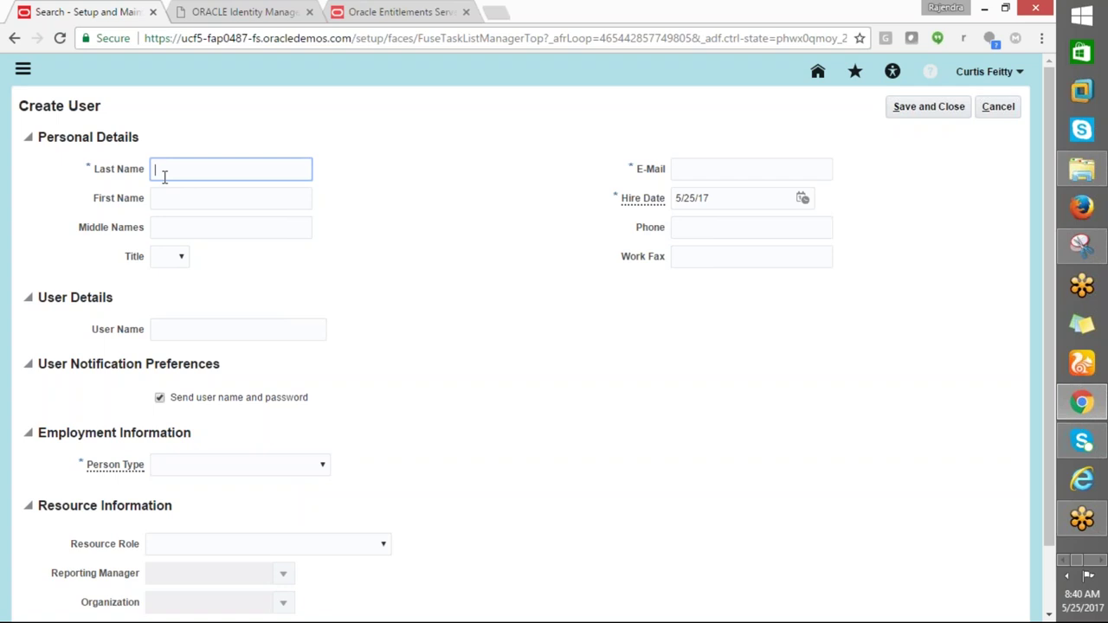
text(AMD.)
key(alt+Tab)
key(alt+Tab)
text(.SCM)
key(Tab)
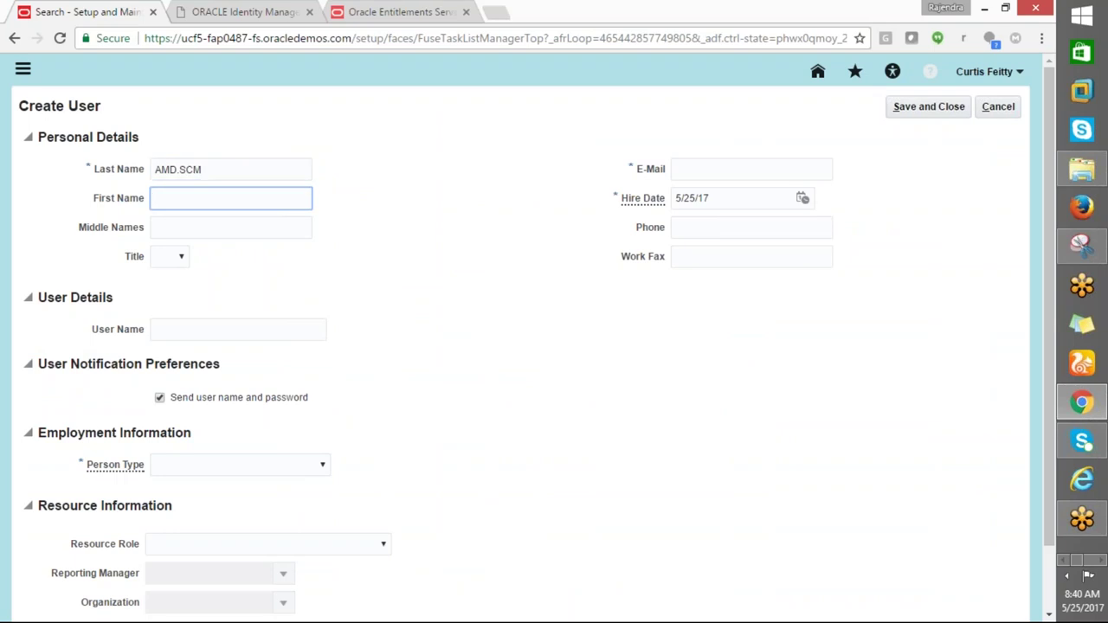
click(205, 171)
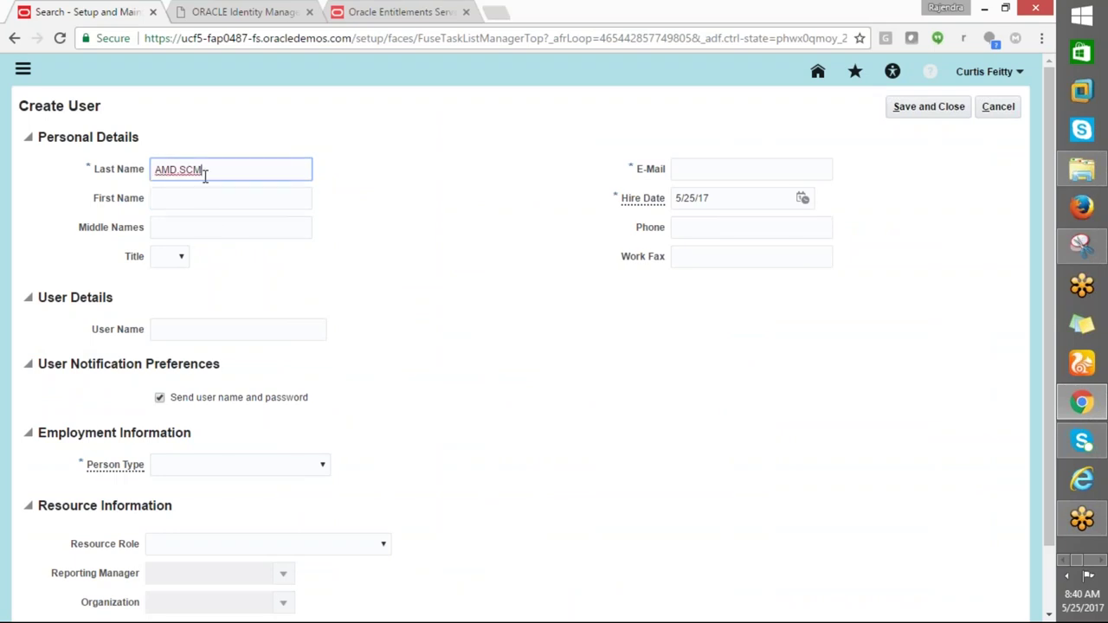
key(BackSpace)
key(BackSpace)
key(BackSpace)
key(BackSpace)
key(Tab)
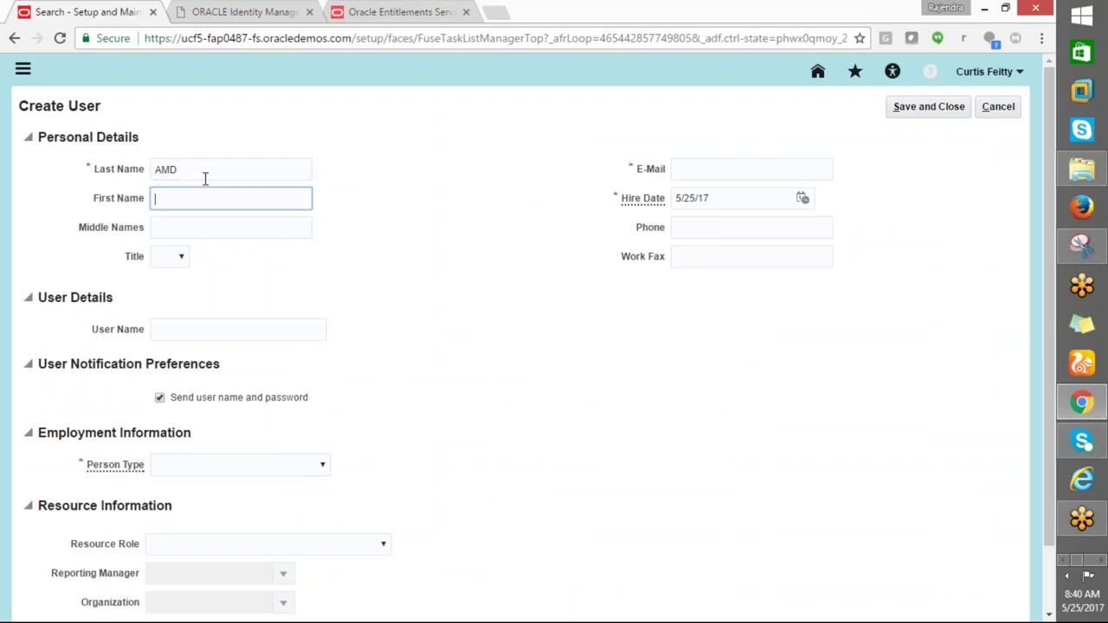
text(SCMUSER)
key(Tab)
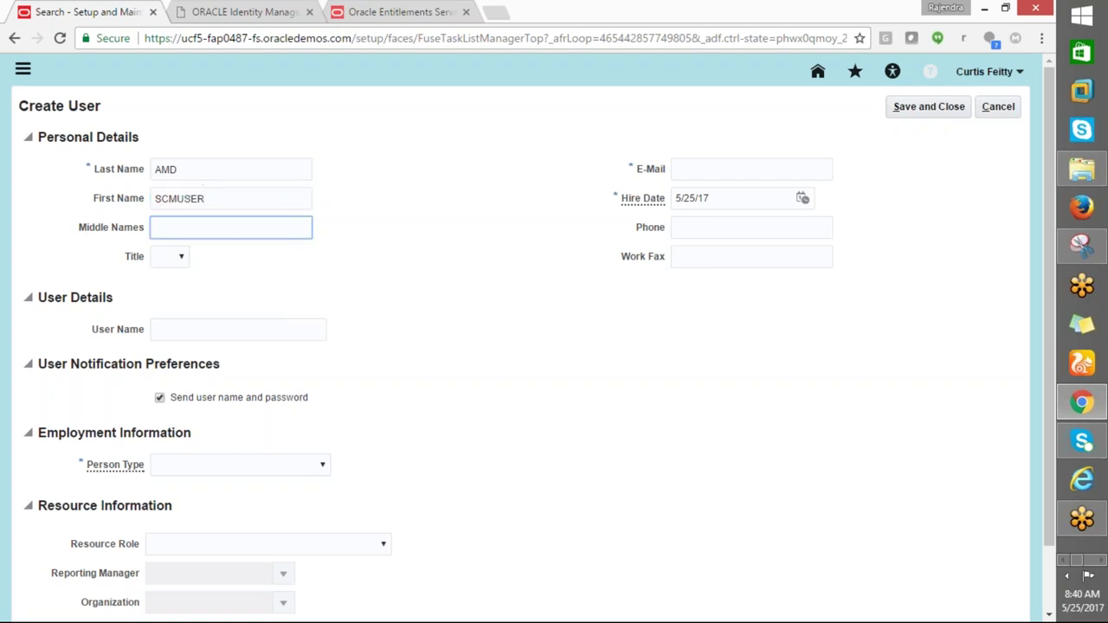
Fill in the new user's e-mail address and user name.
click(697, 167)
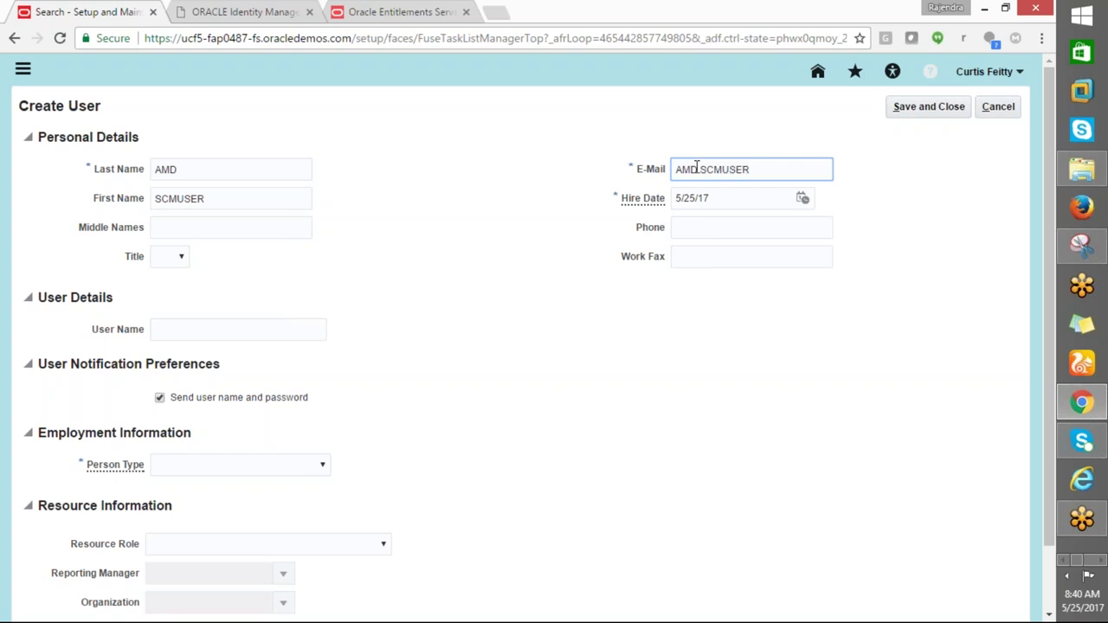
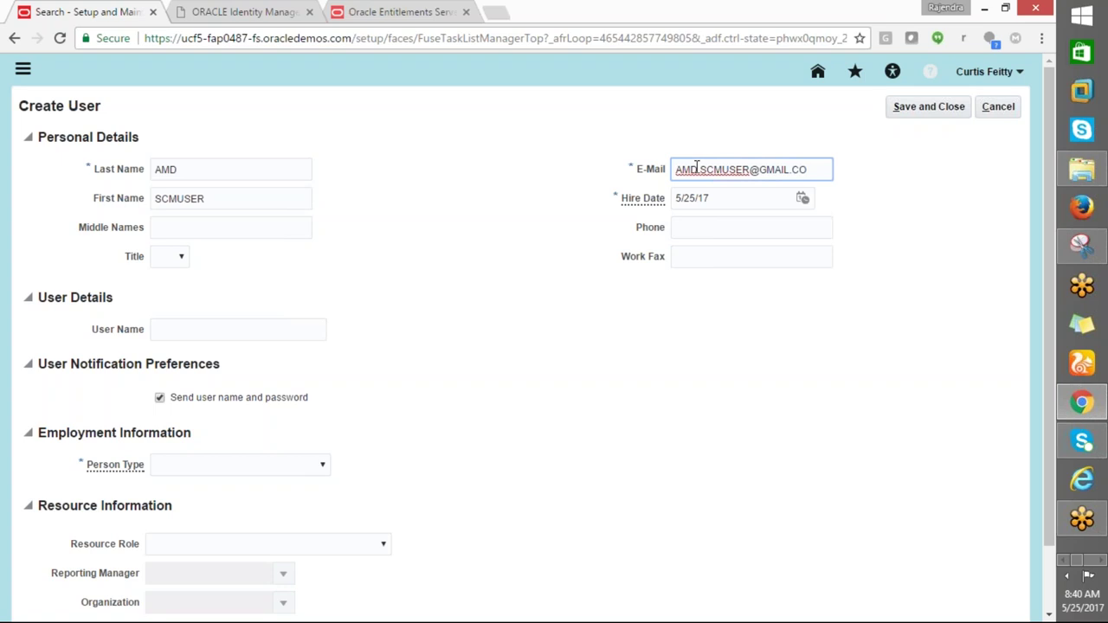
click(174, 330)
text(AMD)
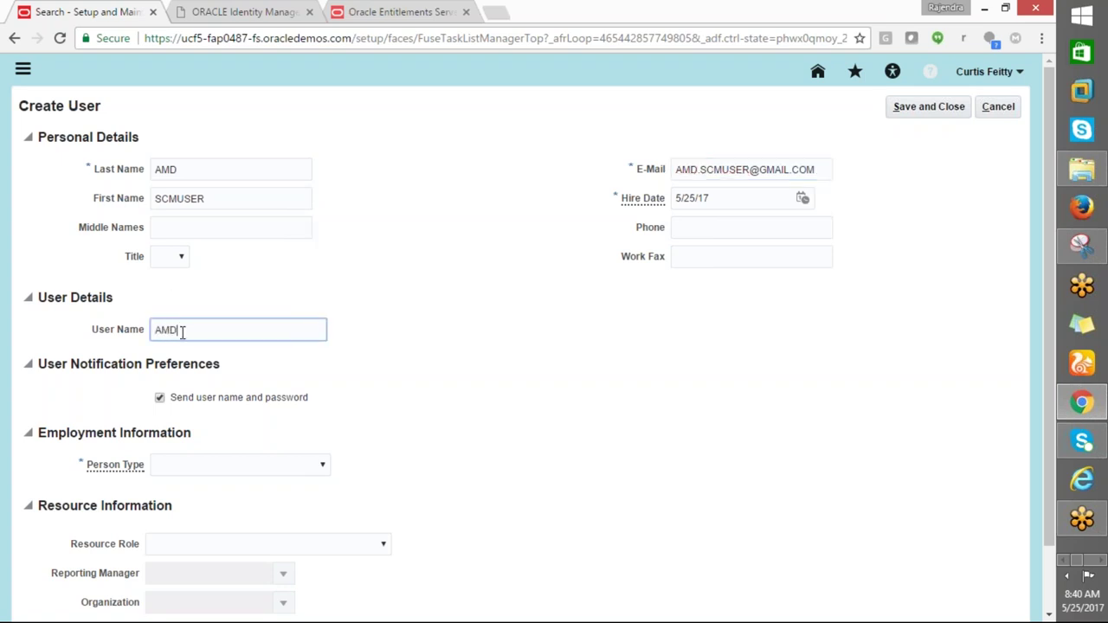
text(.SCMUSER)
Copy the user name into cell J2 of the notes workbook.
drag(240, 329, 134, 346)
key(ctrl+c)
key(alt+Tab)
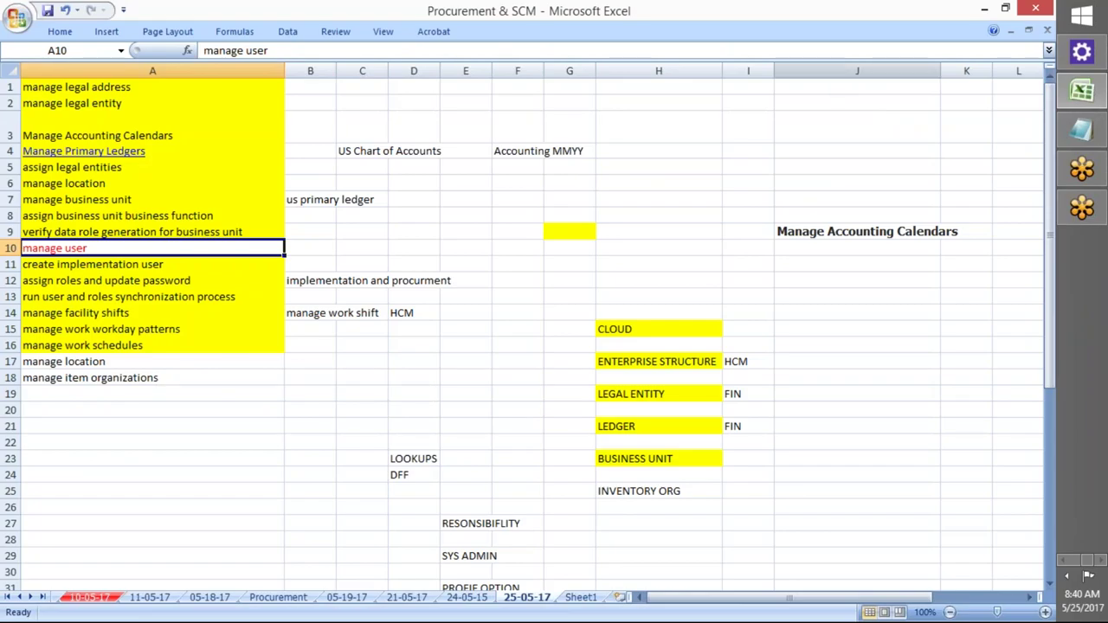
click(814, 97)
click(808, 101)
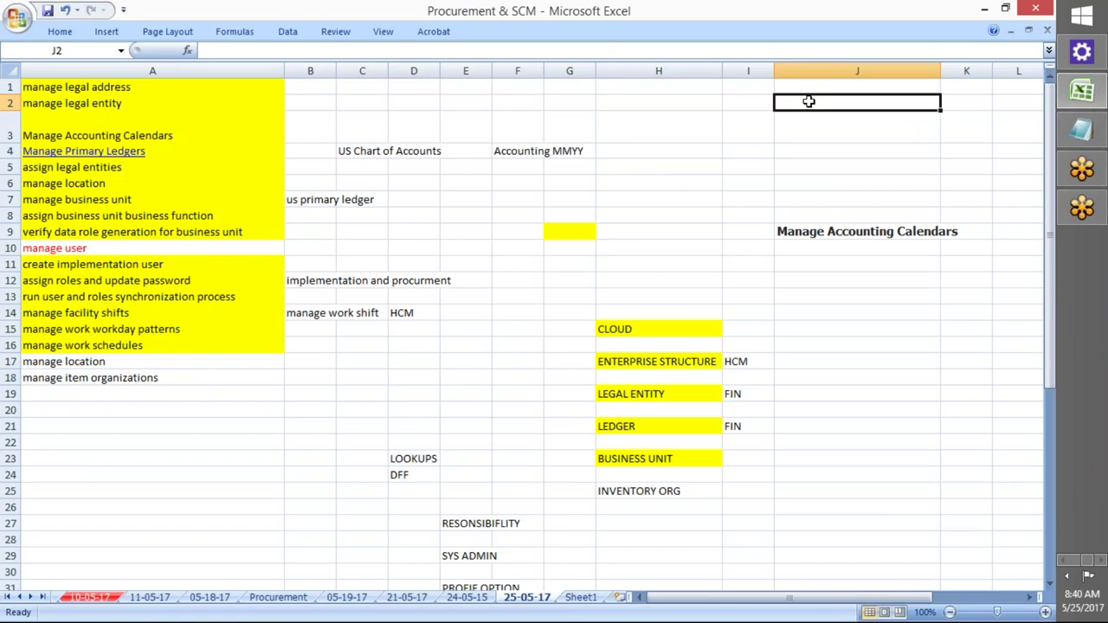
key(ctrl+v)
key(alt+Tab)
click(314, 468)
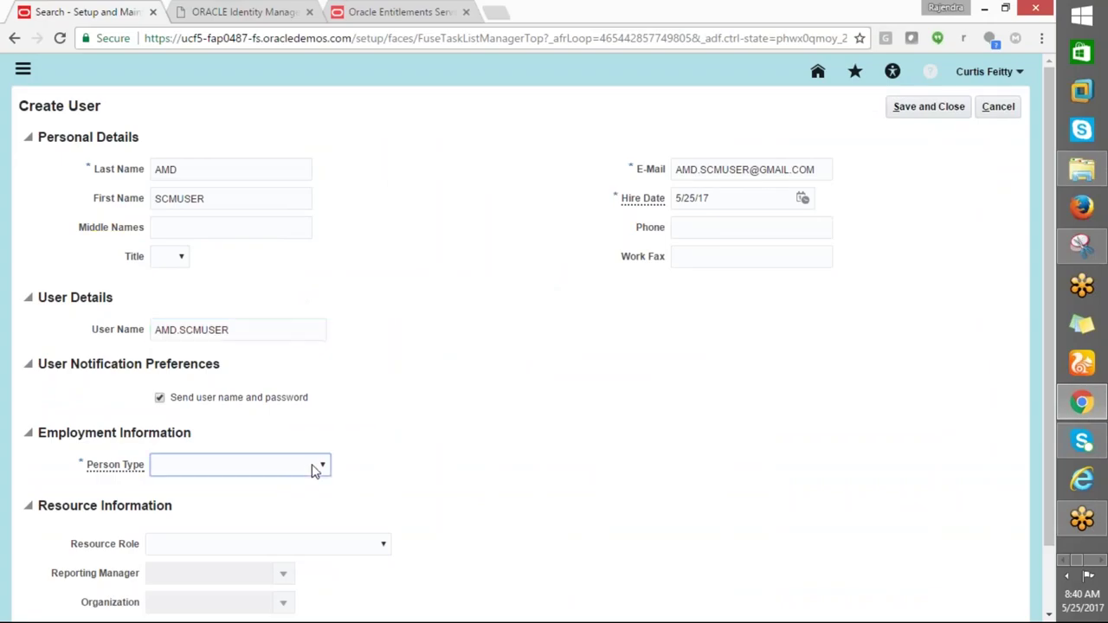
Set the person type to Employee and the legal employer to US1 Legal Entity.
click(193, 509)
drag(1054, 242, 1053, 378)
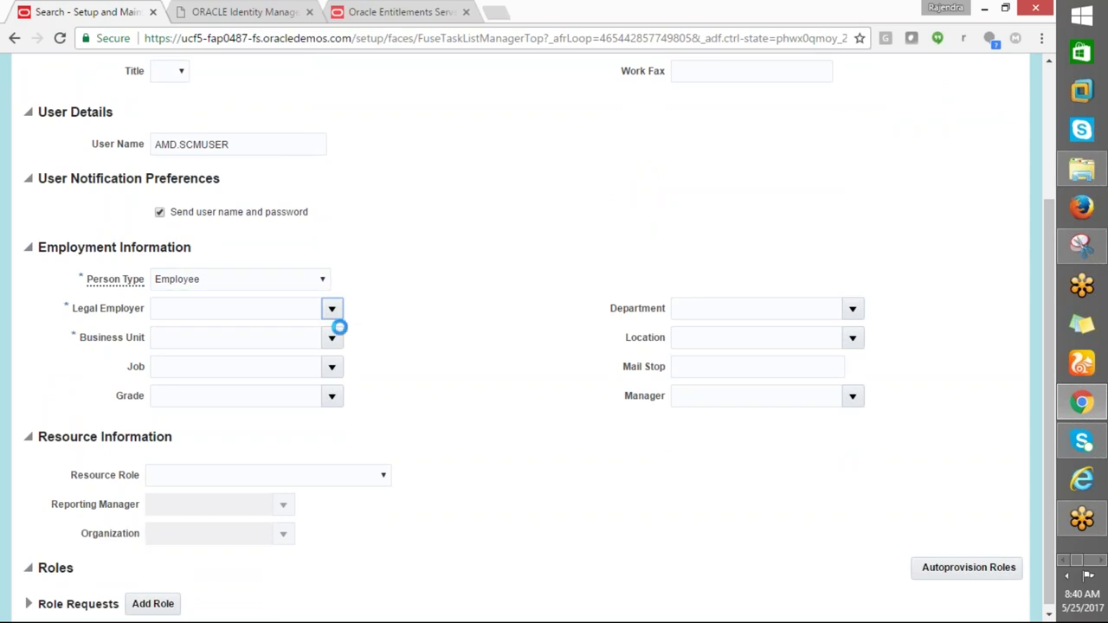
click(332, 309)
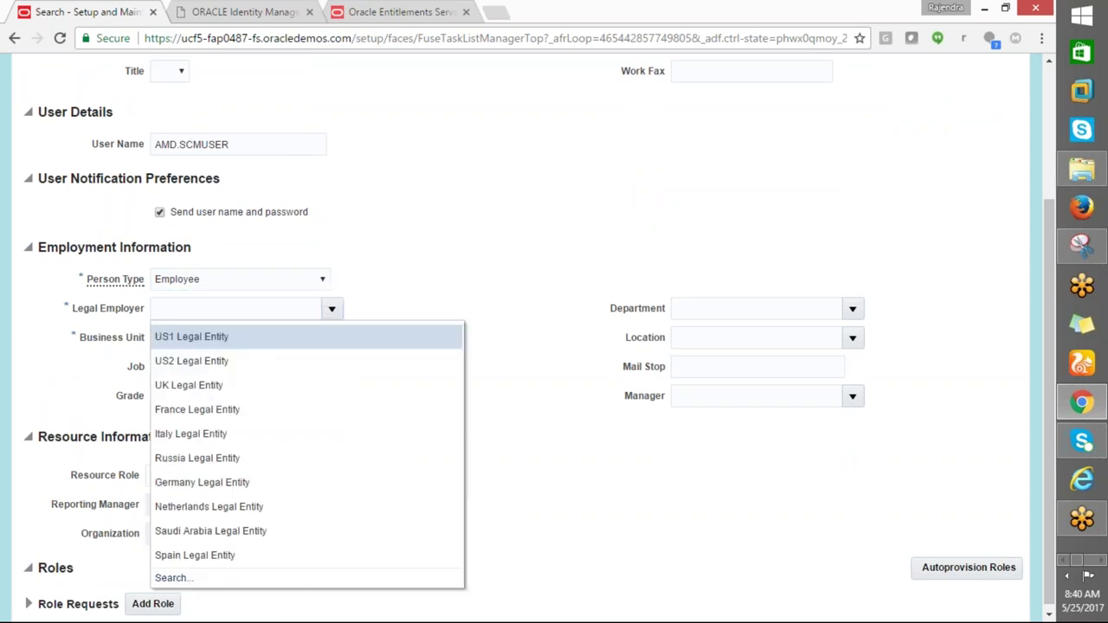
click(222, 337)
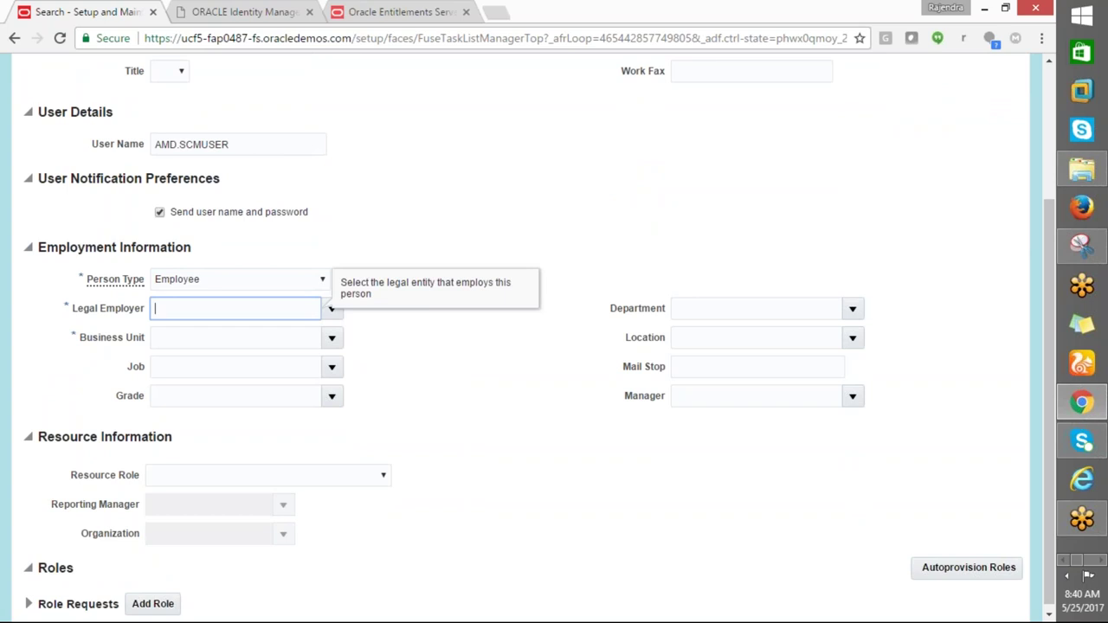
Search business units for 'US%' and select US1 Business Unit.
click(332, 339)
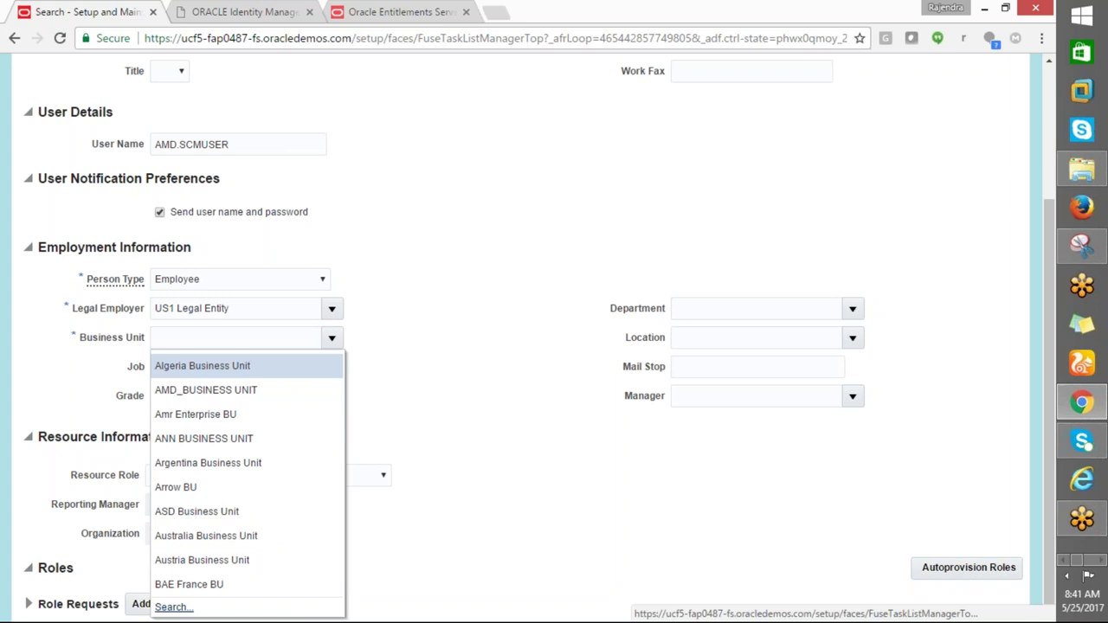
click(171, 607)
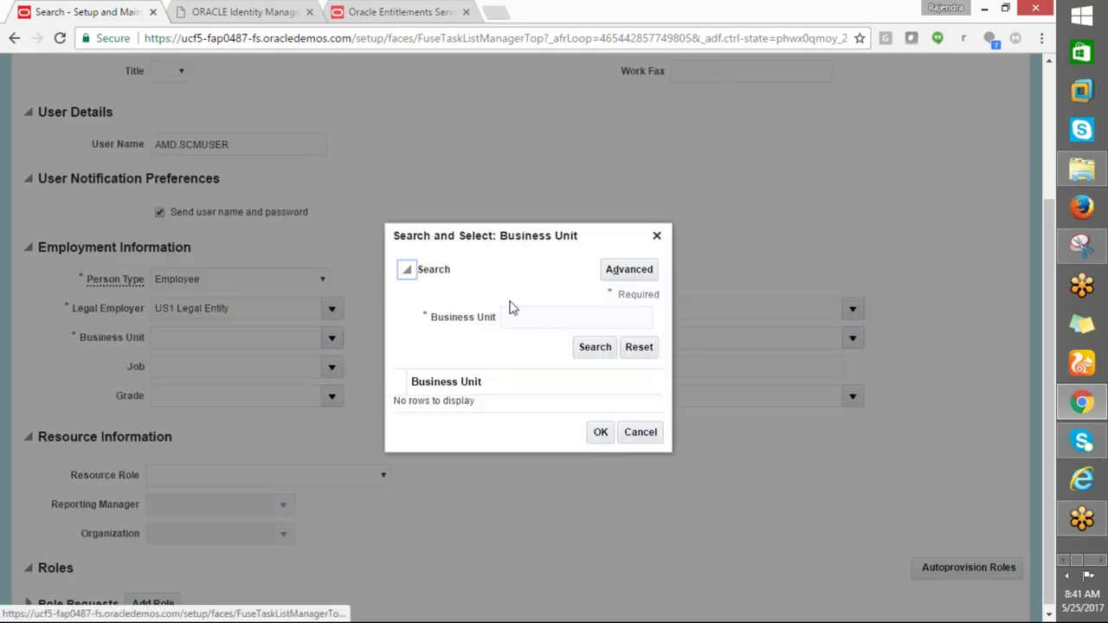
click(520, 316)
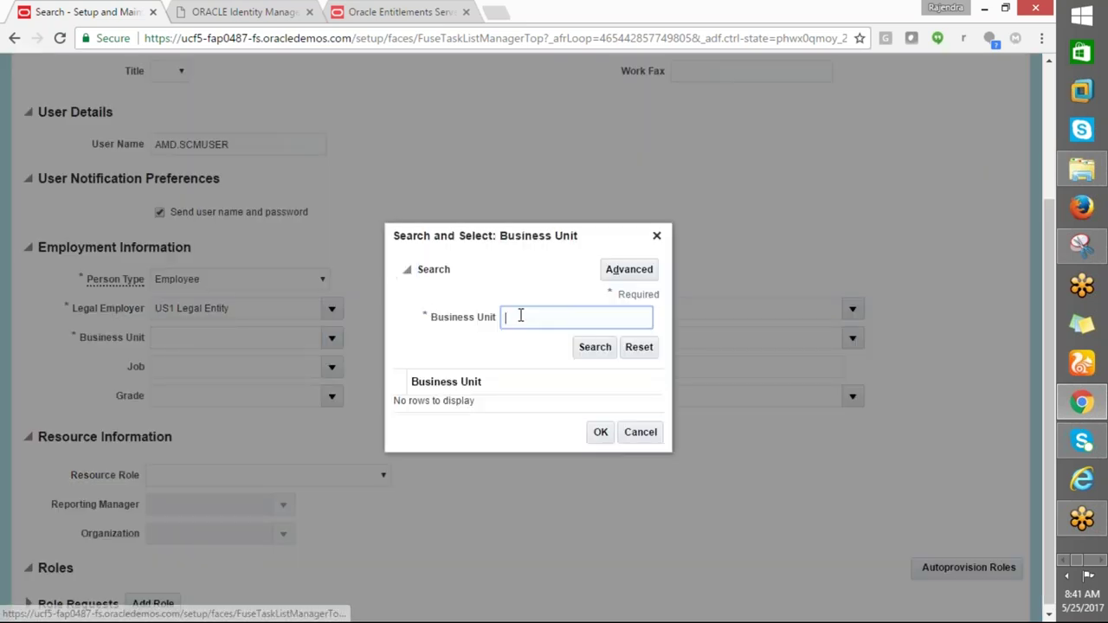
text(US)
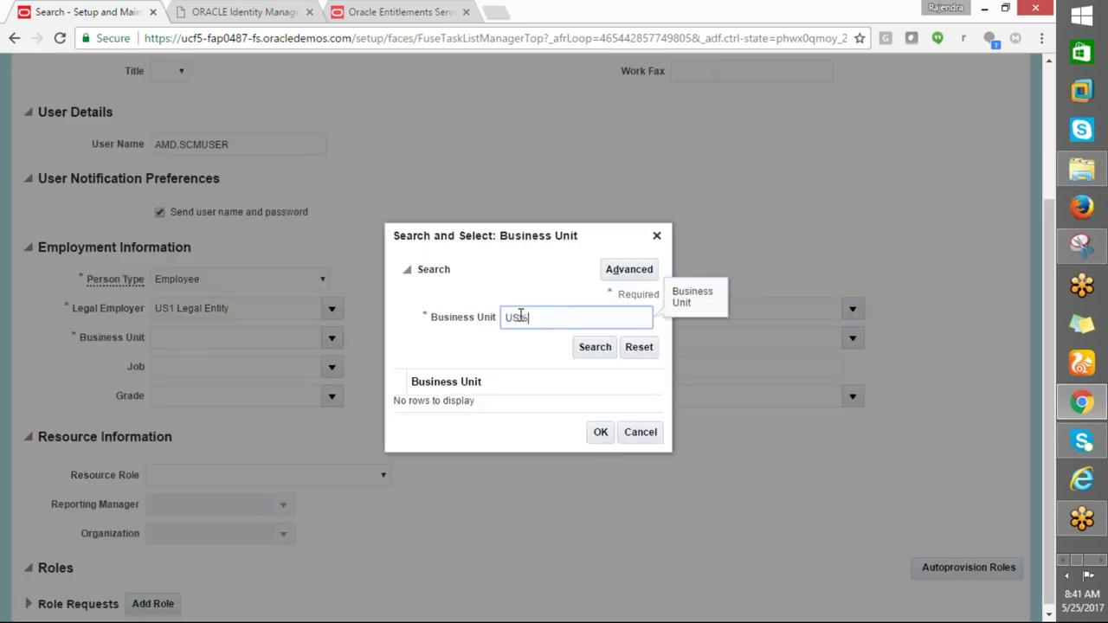
text(%)
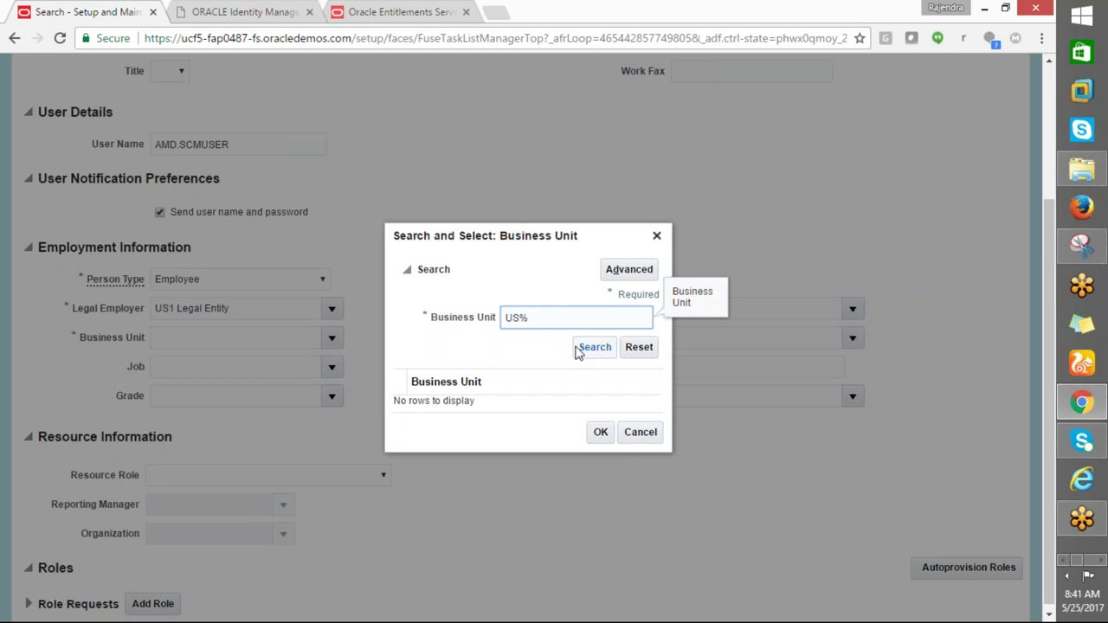
click(574, 346)
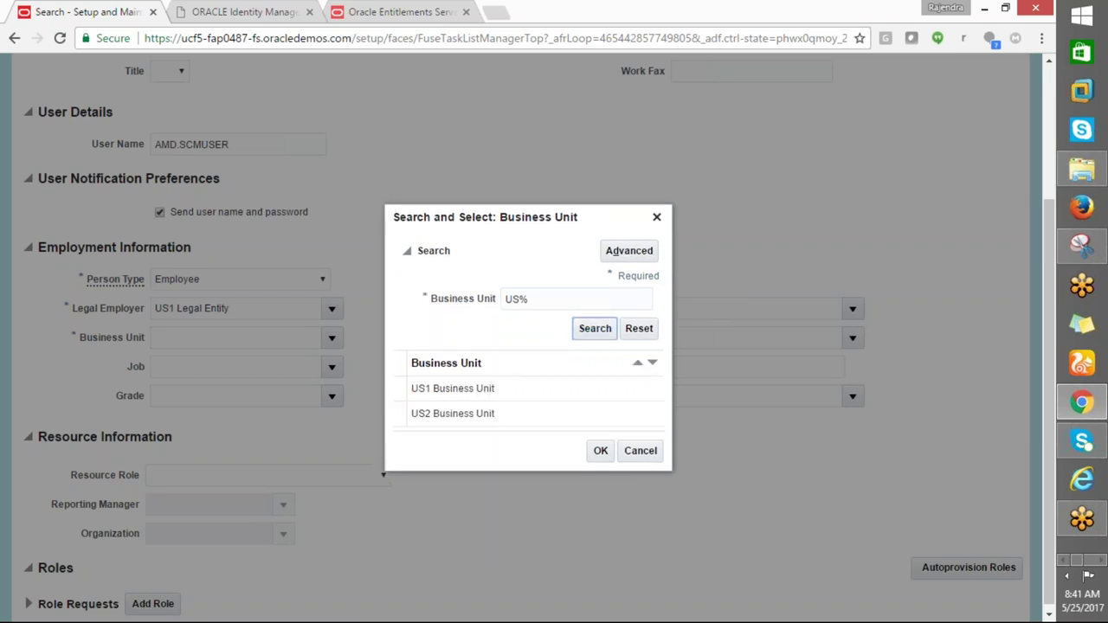
click(484, 389)
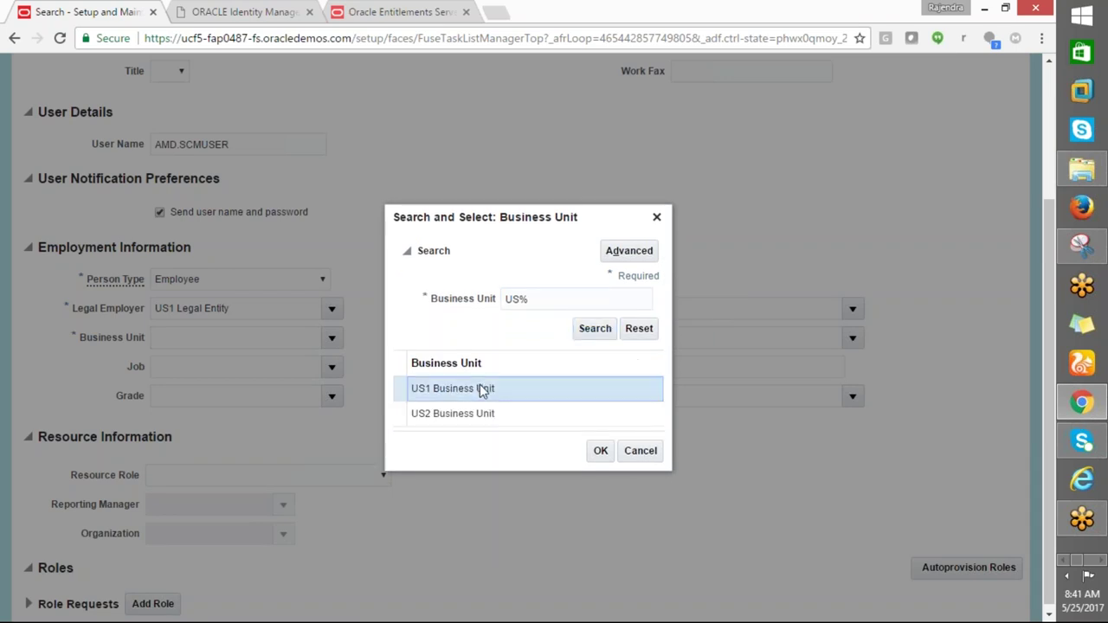
click(601, 451)
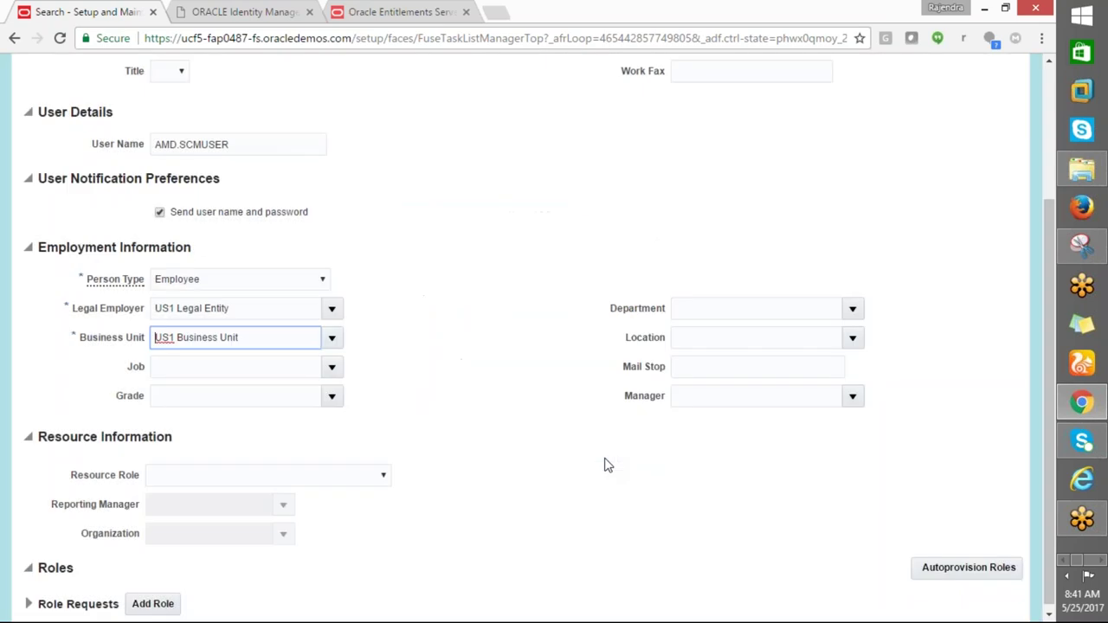
Save and close the new user, then select the manage user note in A10.
drag(1047, 296, 1070, 163)
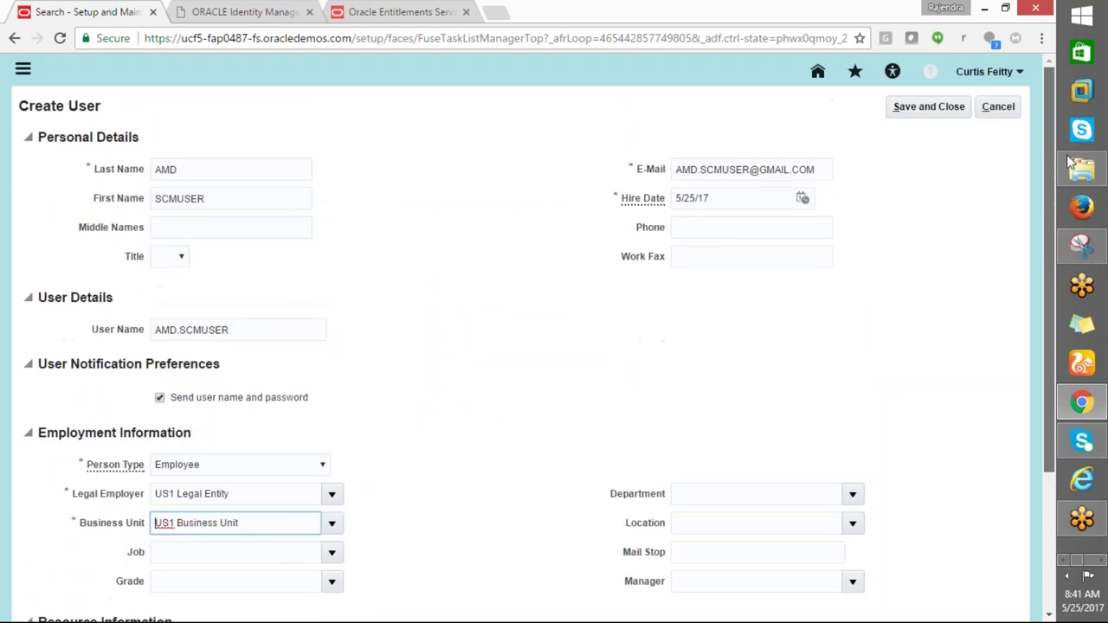
click(925, 106)
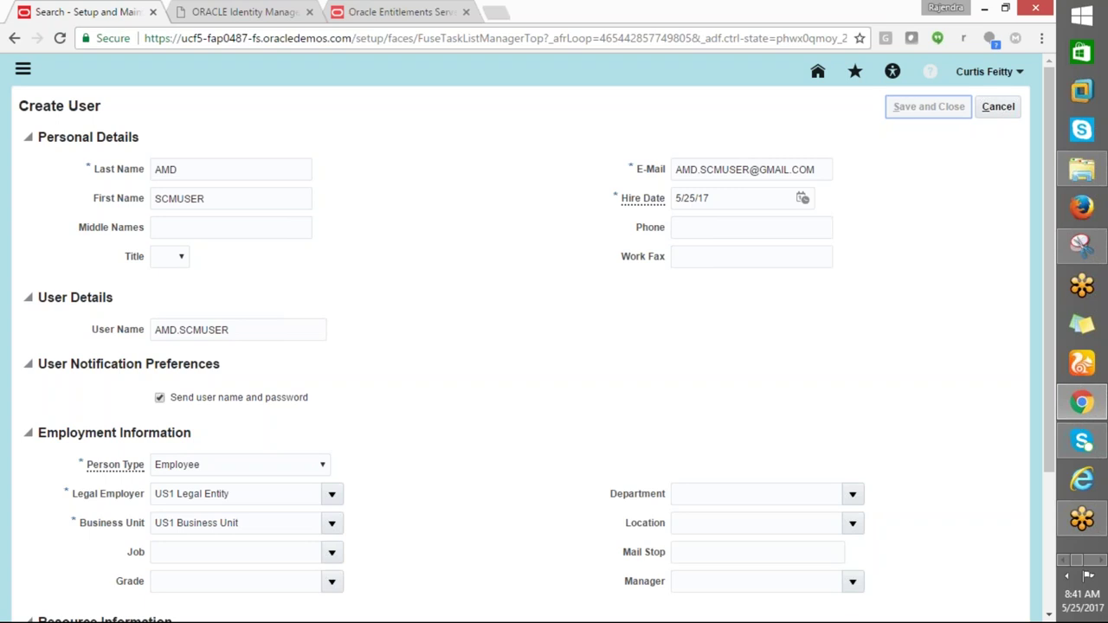
key(alt+Tab)
click(140, 249)
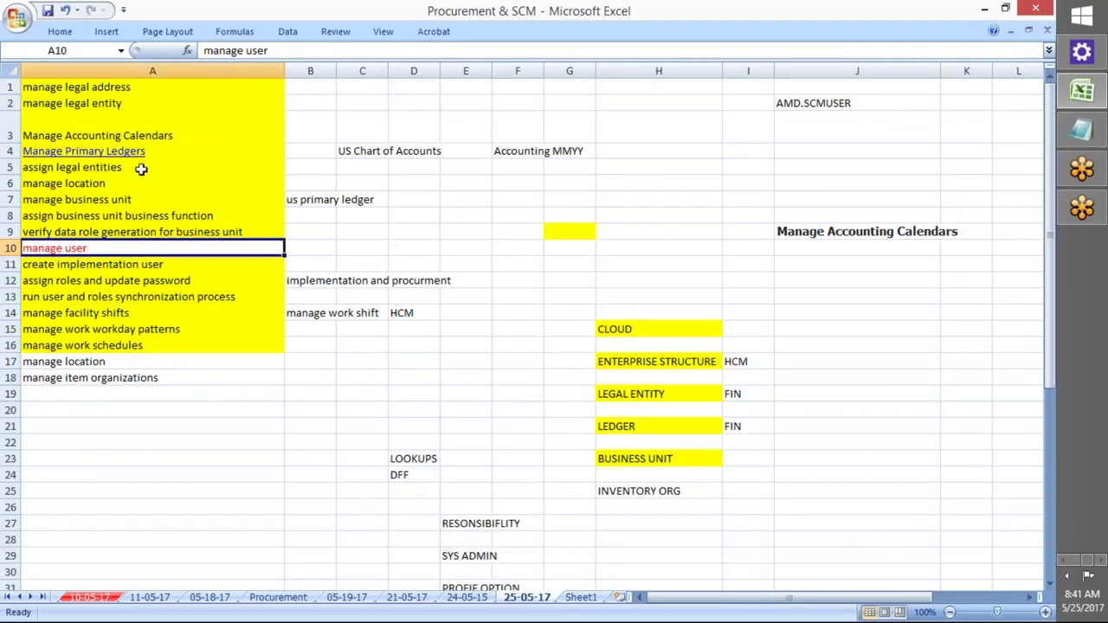
Reset A10's font color to Automatic black, select A17, and return to Oracle.
click(59, 33)
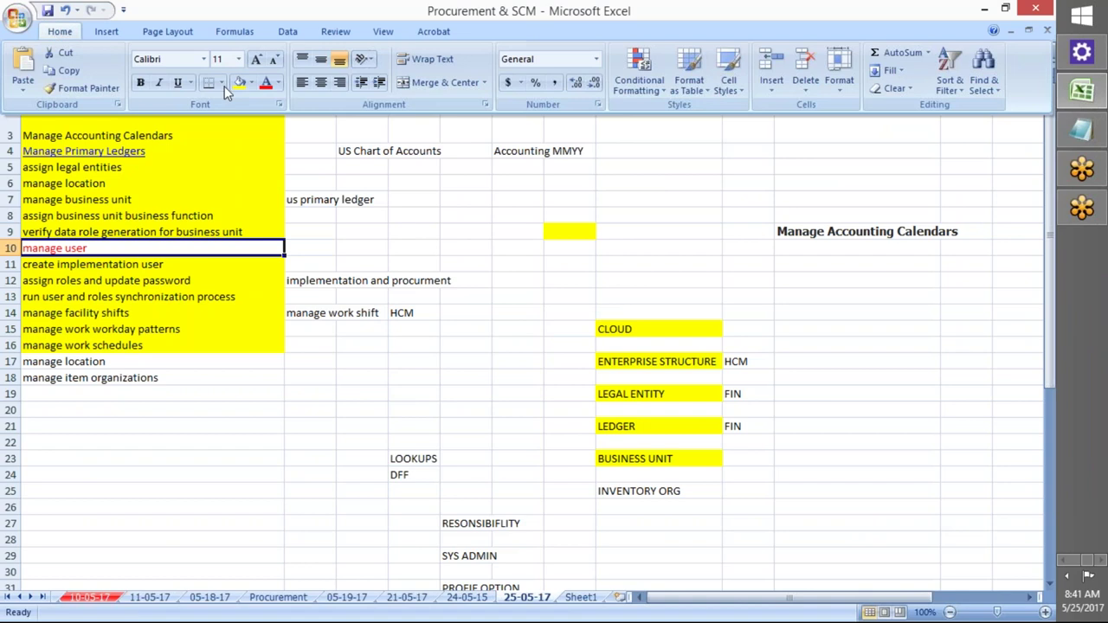
click(278, 84)
click(281, 102)
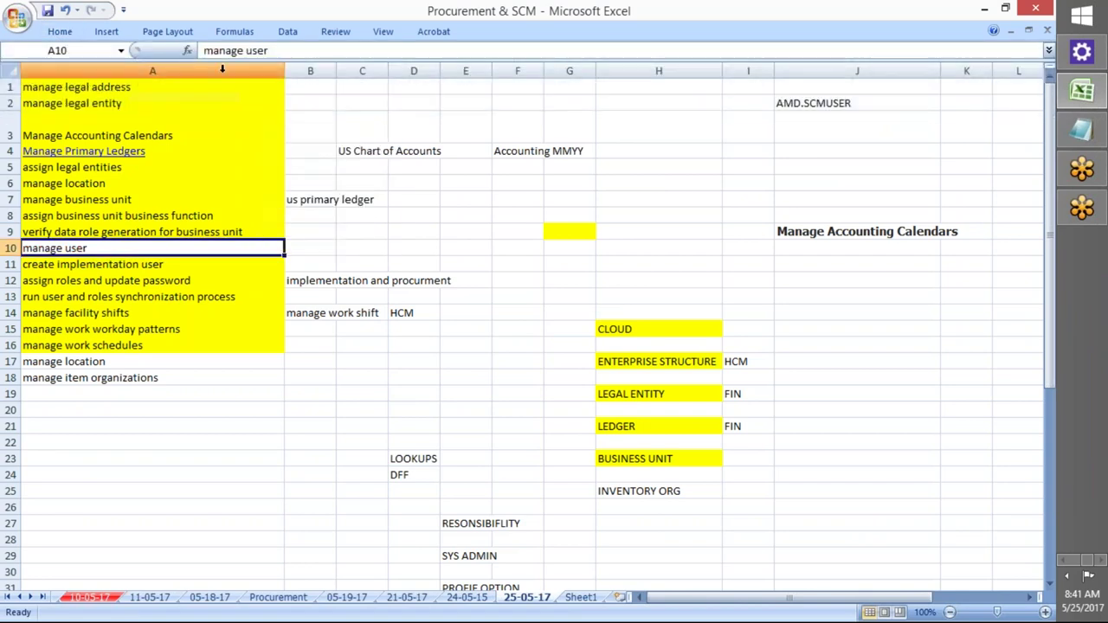
click(78, 33)
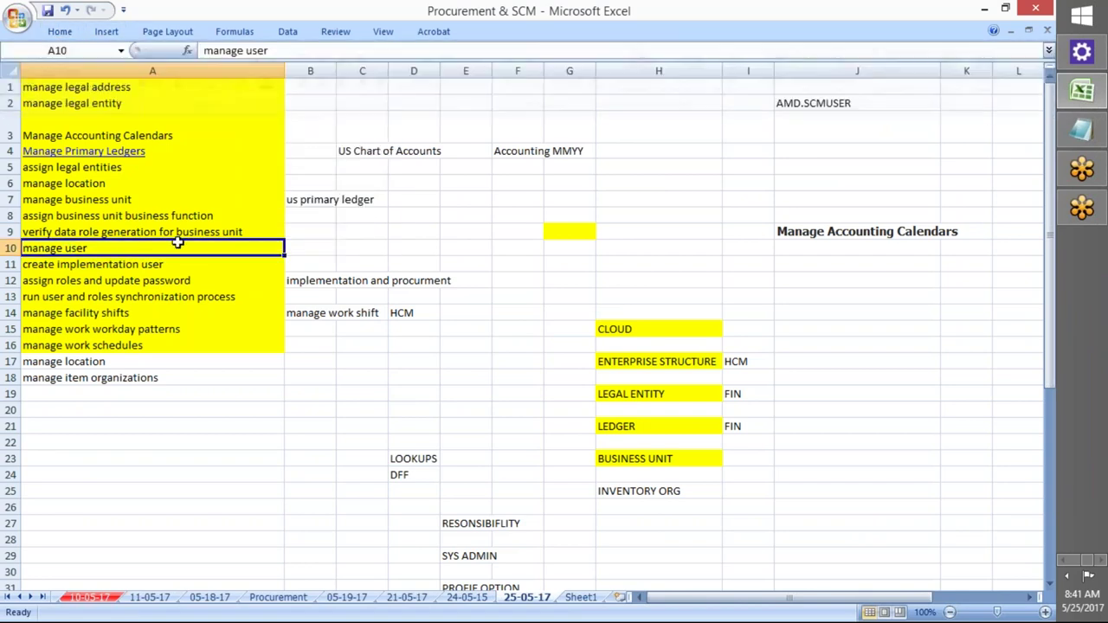
click(124, 361)
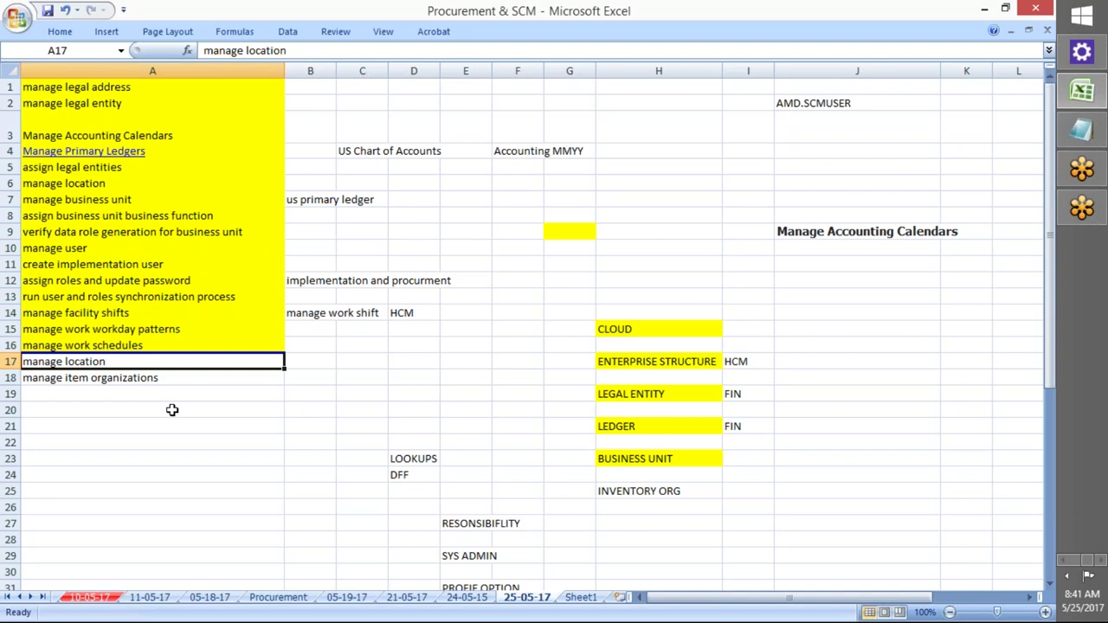
key(alt+Tab)
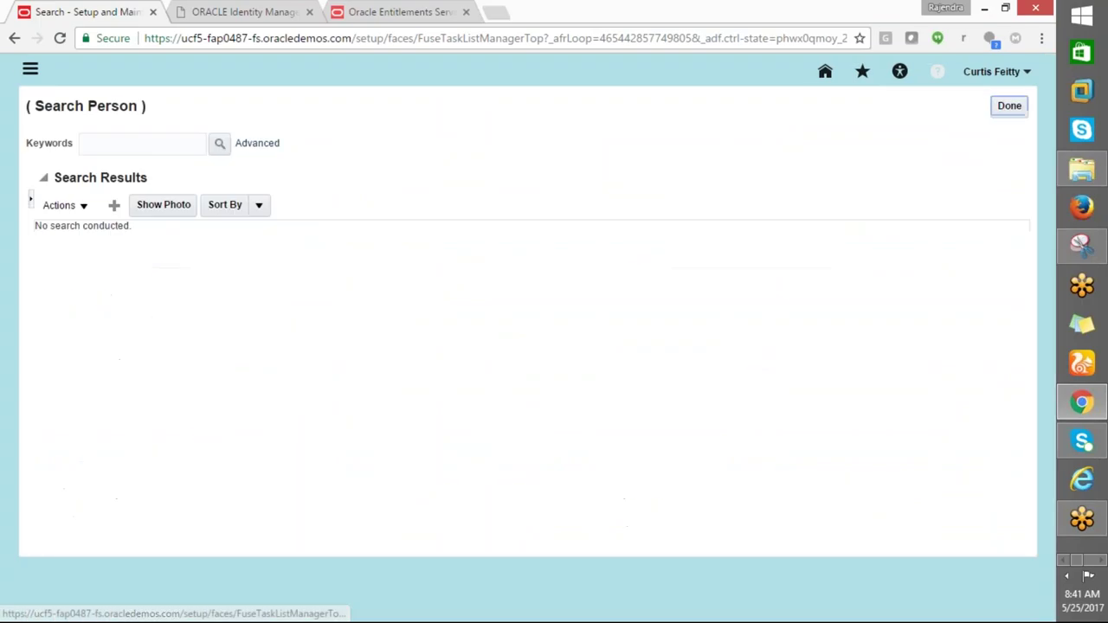
Close the Search Person page with Done and bring up the Login notes in Notepad.
click(1012, 111)
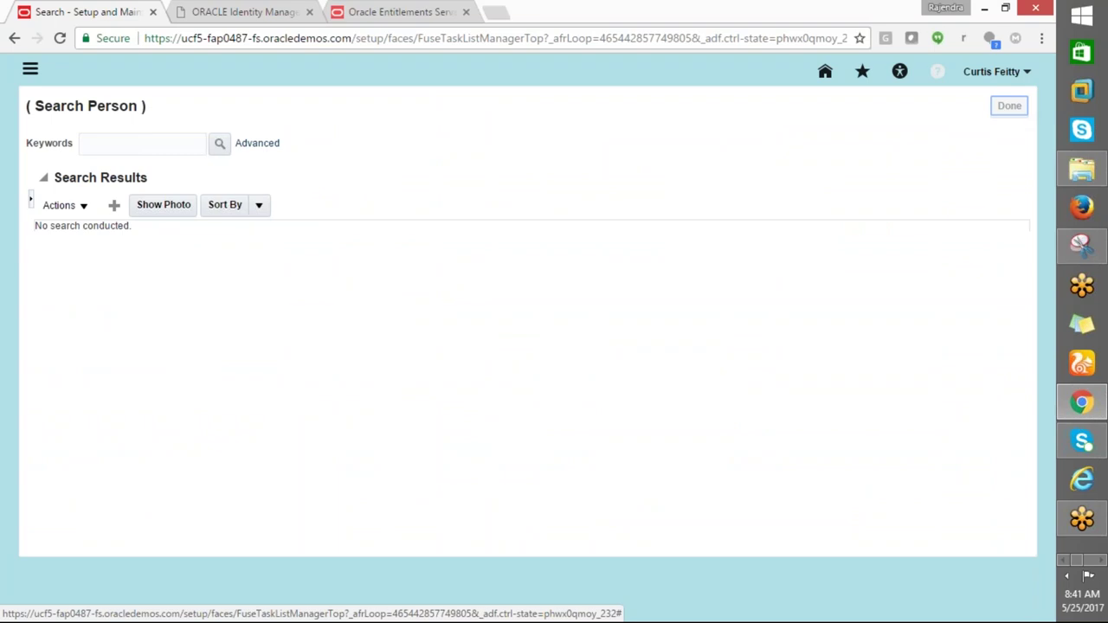
key(alt+Tab)
click(1082, 130)
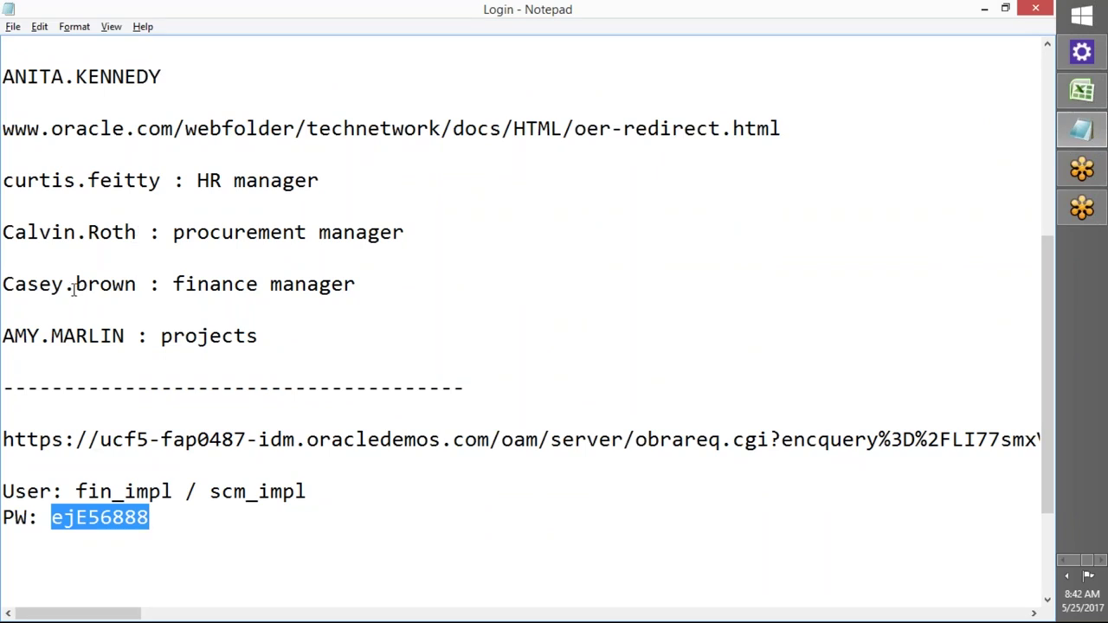
Insert a blank line below the finance manager entry and select the procurement manager's user ID.
click(32, 310)
key(Return)
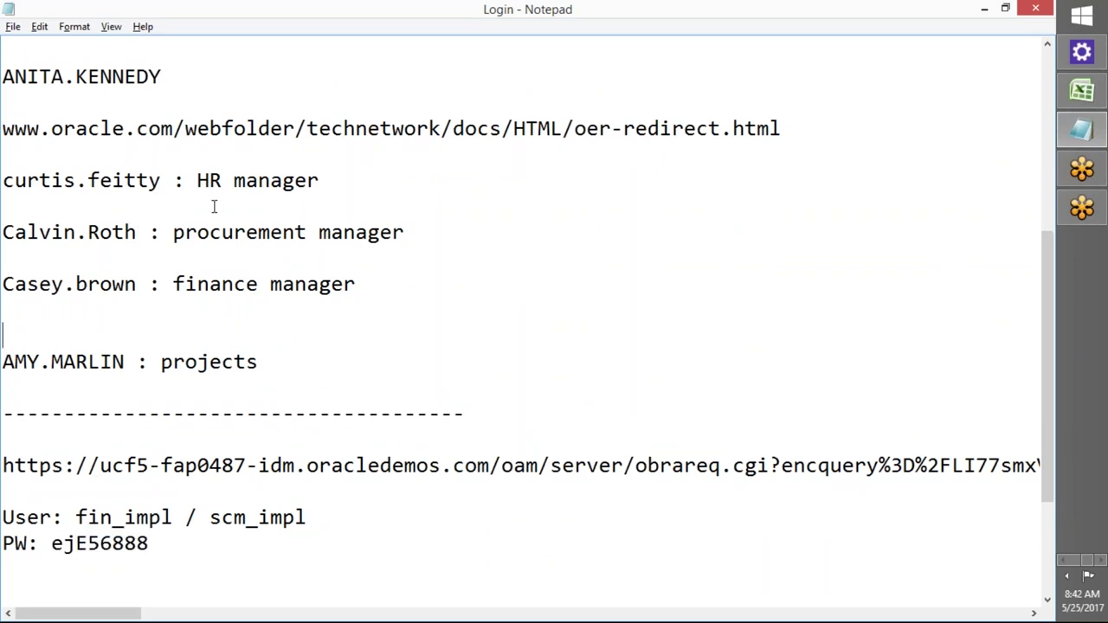
drag(138, 232, 5, 232)
key(Tab)
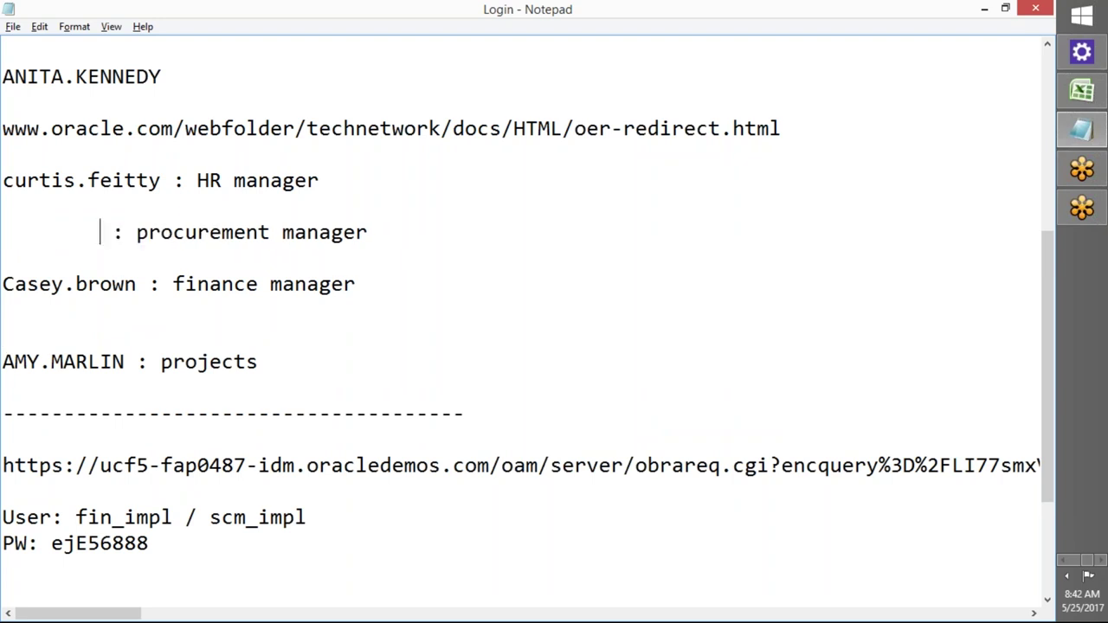
key(ctrl+z)
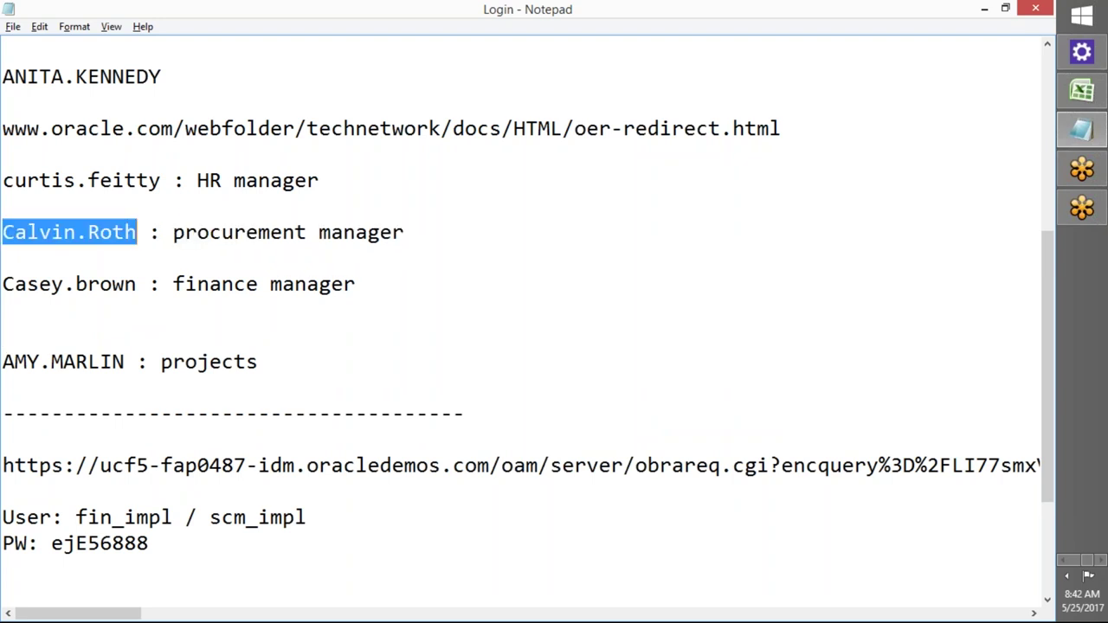
key(alt+Tab)
key(alt+Tab)
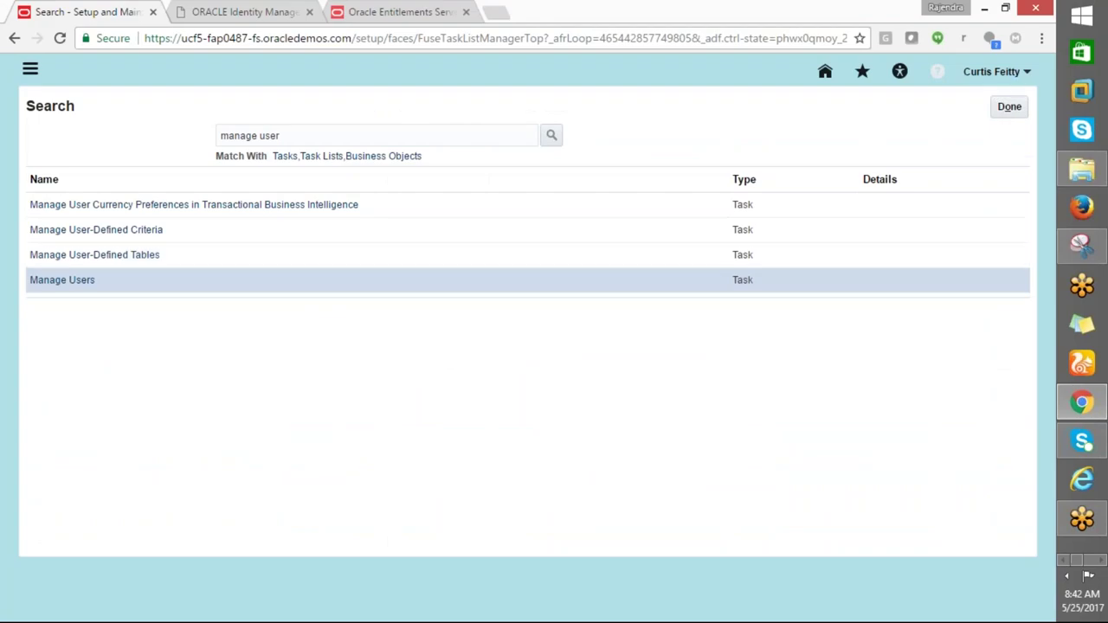
Sign out of the HR manager session from the Settings and Actions menu.
click(991, 71)
click(1004, 100)
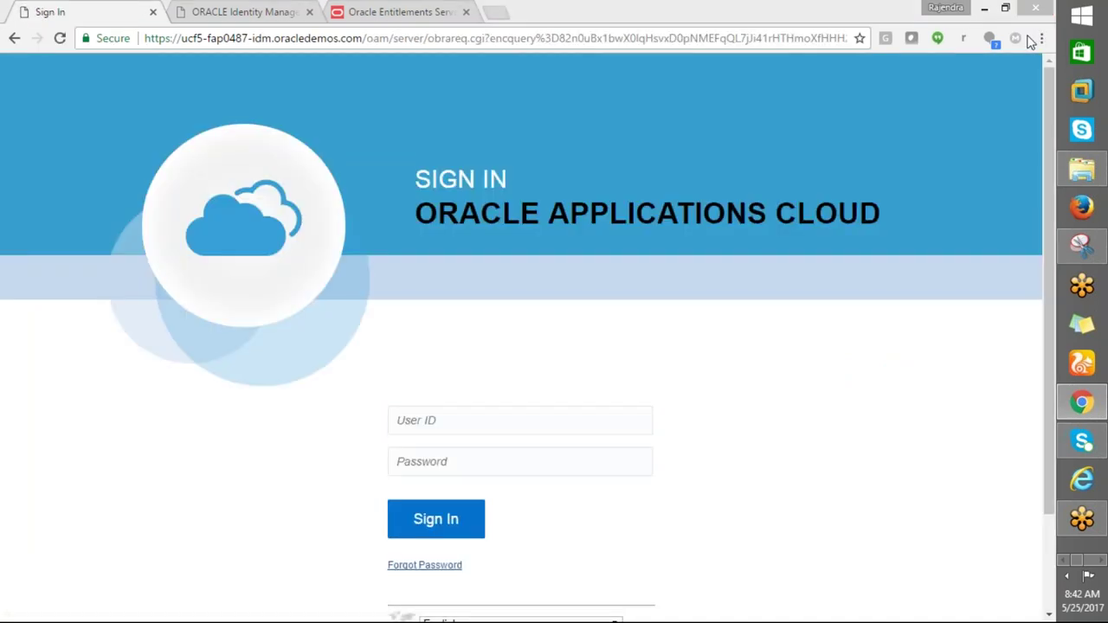
Fill the User ID with the saved procurement manager login.
click(405, 419)
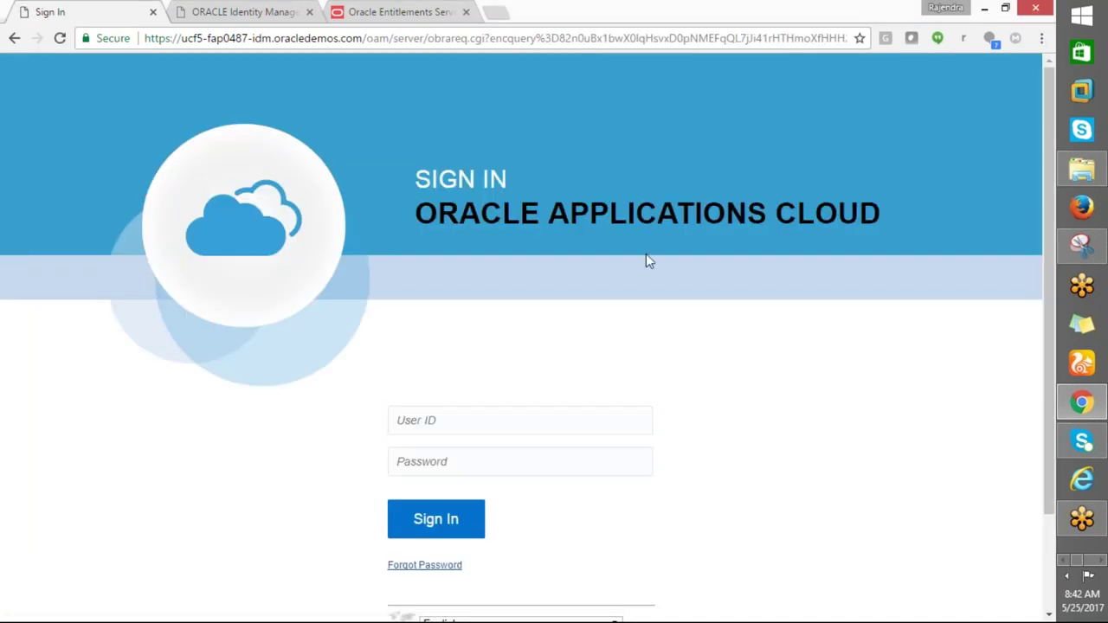
click(416, 440)
click(416, 463)
Copy the implementation password from the Login notes into Password and sign in.
key(alt+Tab)
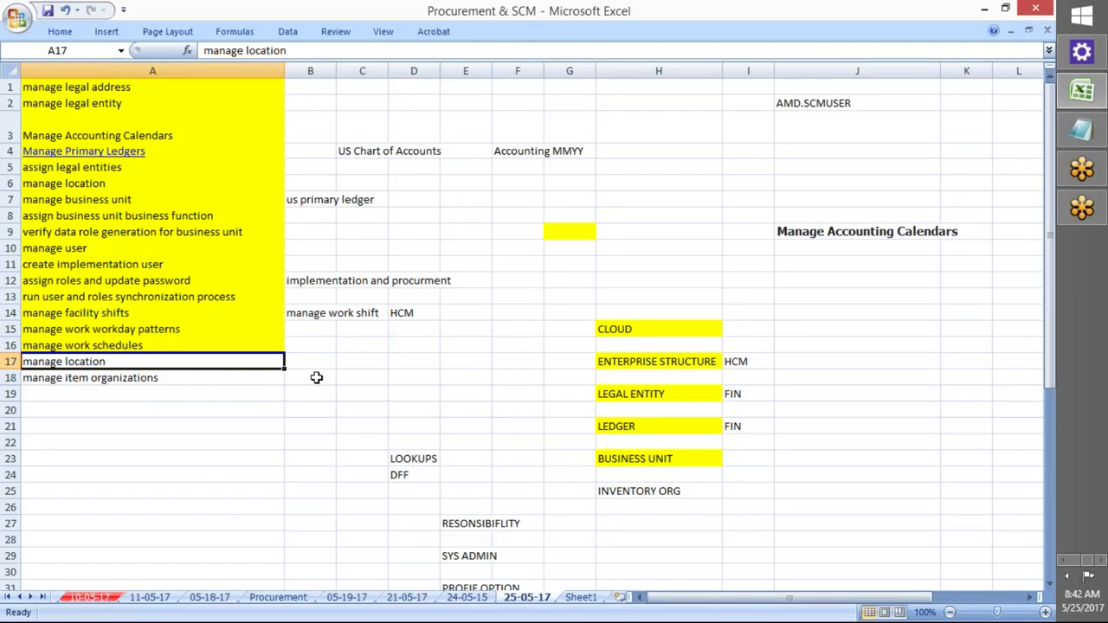
key(alt+Tab)
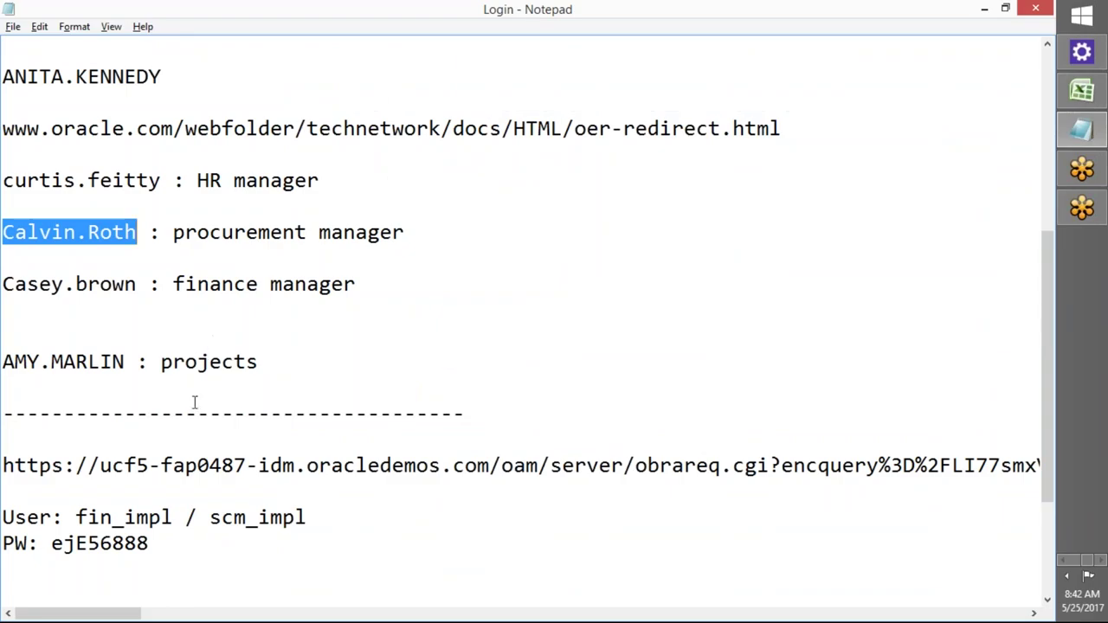
drag(150, 543, 56, 543)
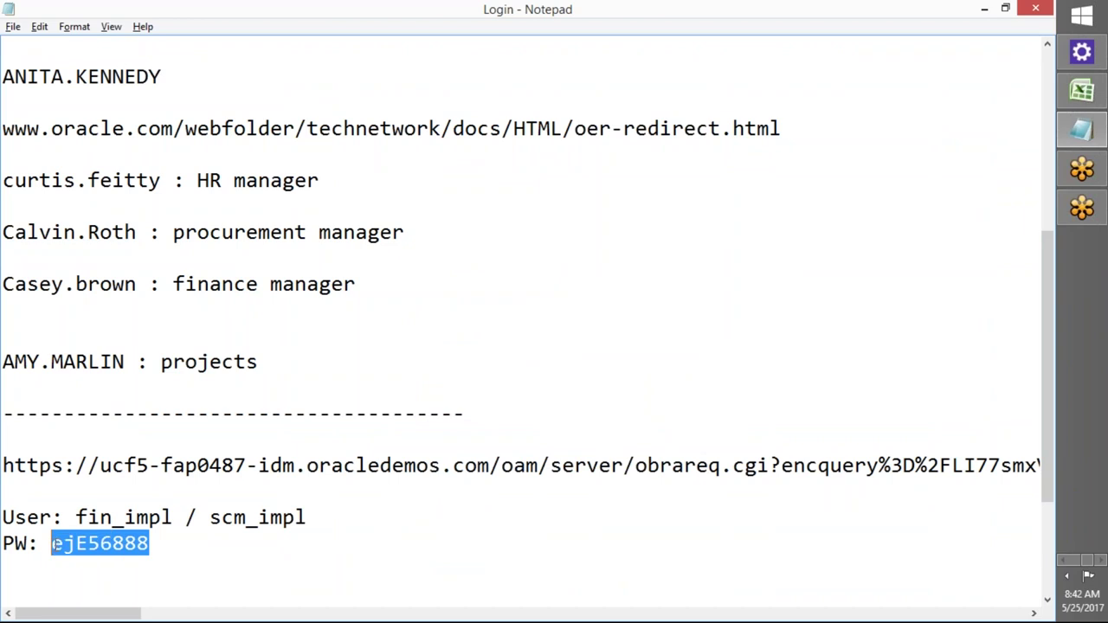
key(alt+Tab)
key(alt+Tab)
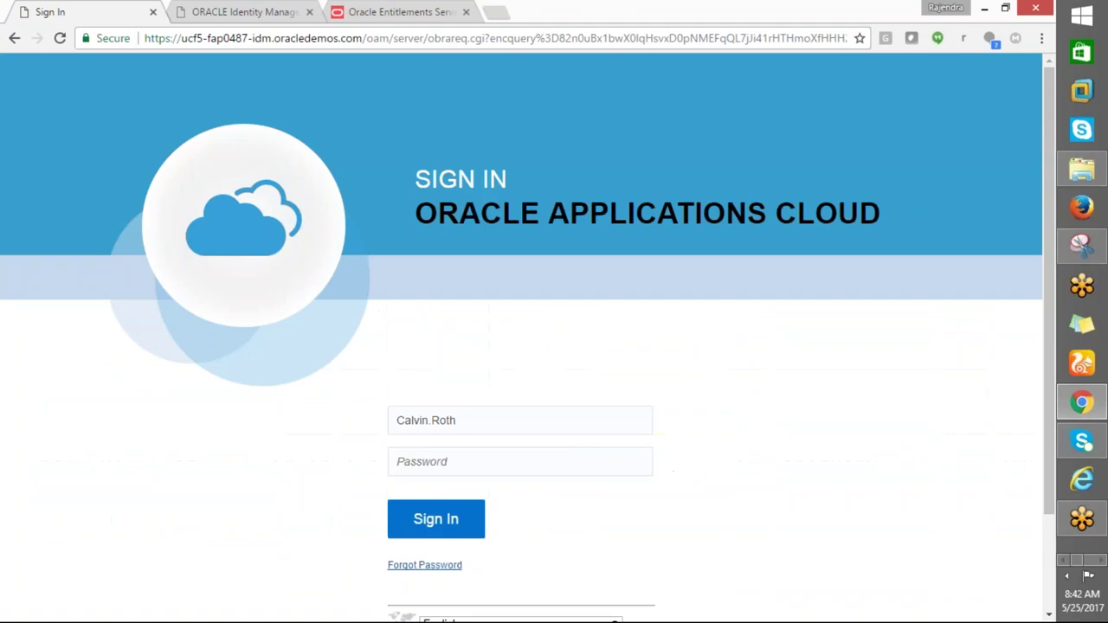
key(ctrl+v)
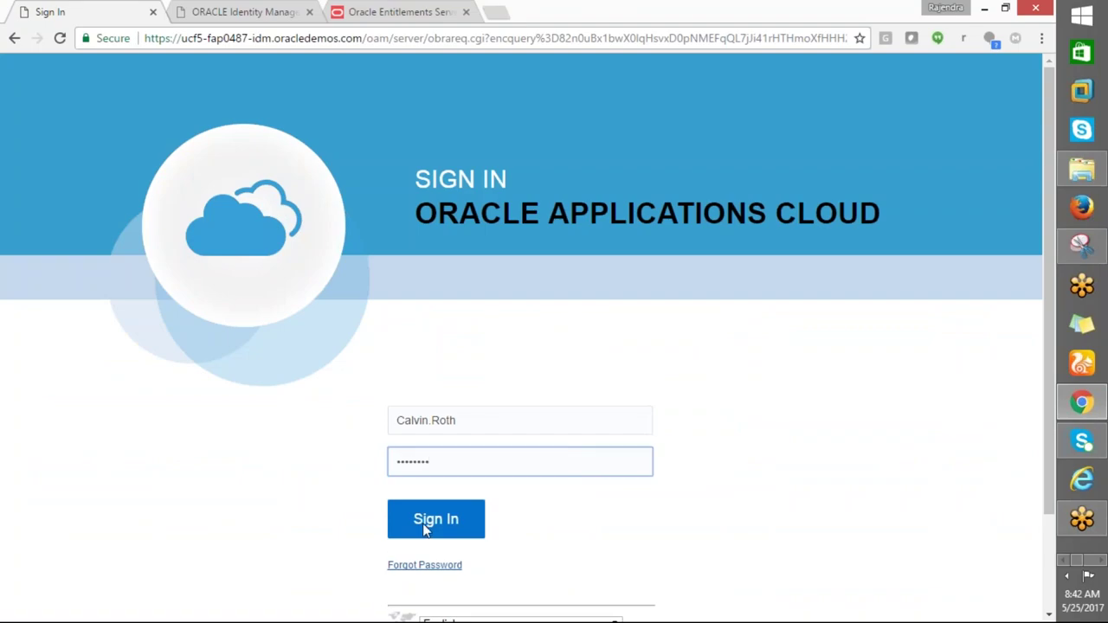
click(424, 530)
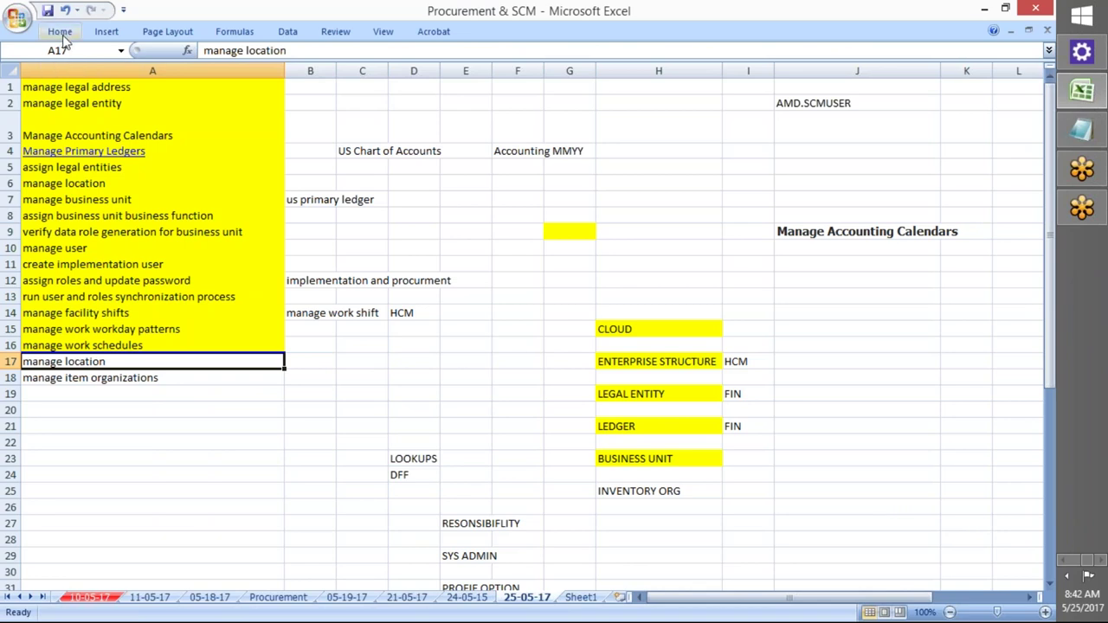
Fill A17 'manage location' yellow and copy 'manage item organizations' from A18.
click(59, 31)
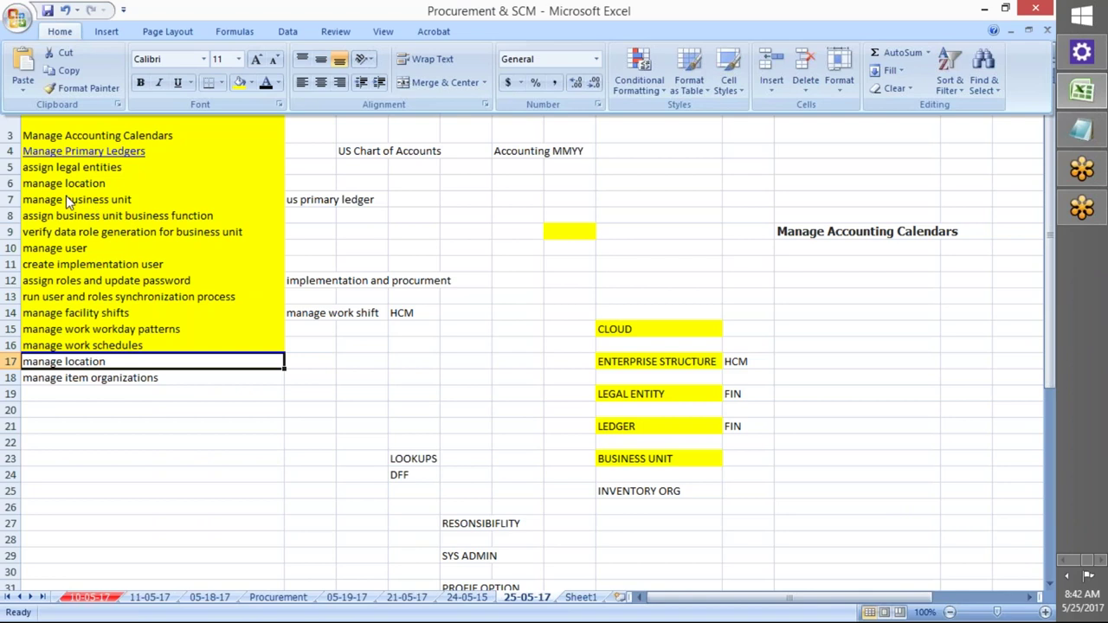
click(240, 83)
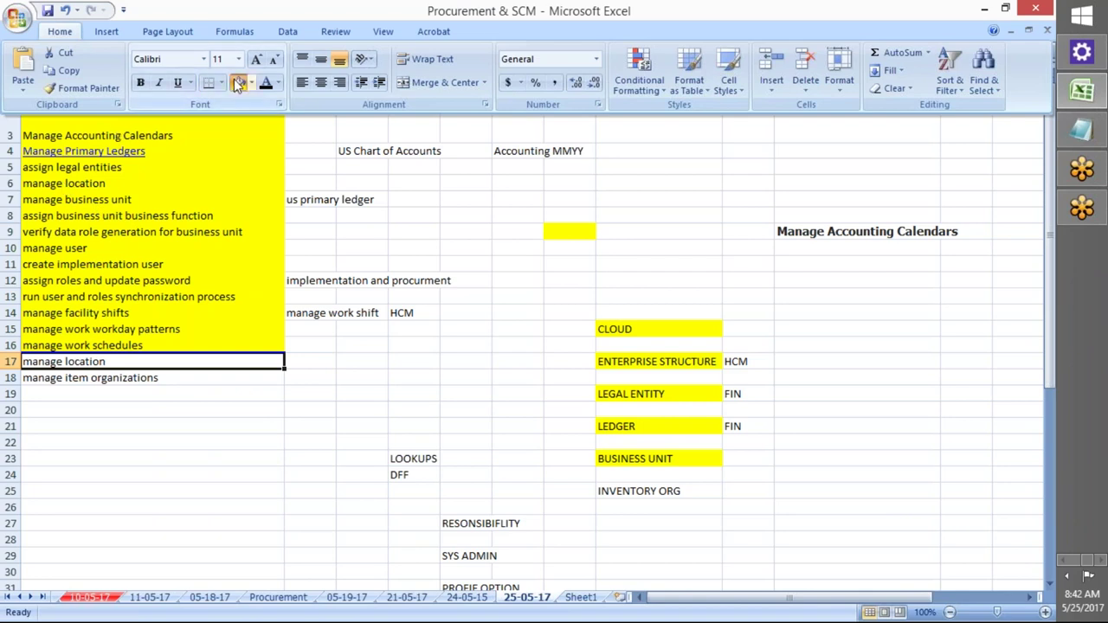
click(128, 392)
click(130, 384)
key(ctrl+c)
key(alt+Tab)
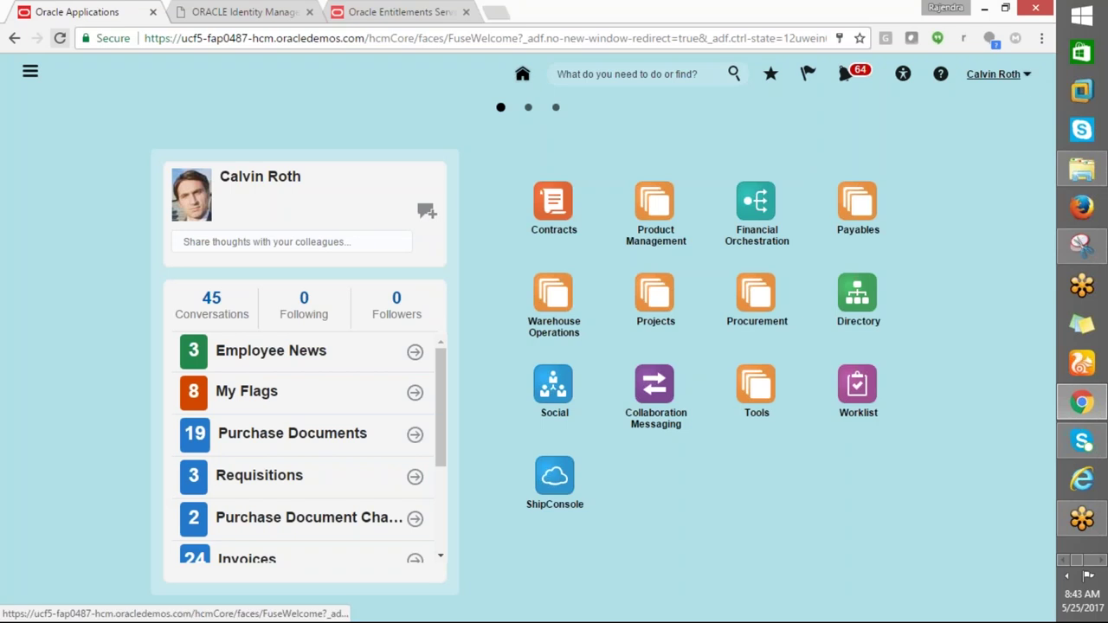
Open Setup and Maintenance from the procurement manager's Settings and Actions menu.
click(1028, 79)
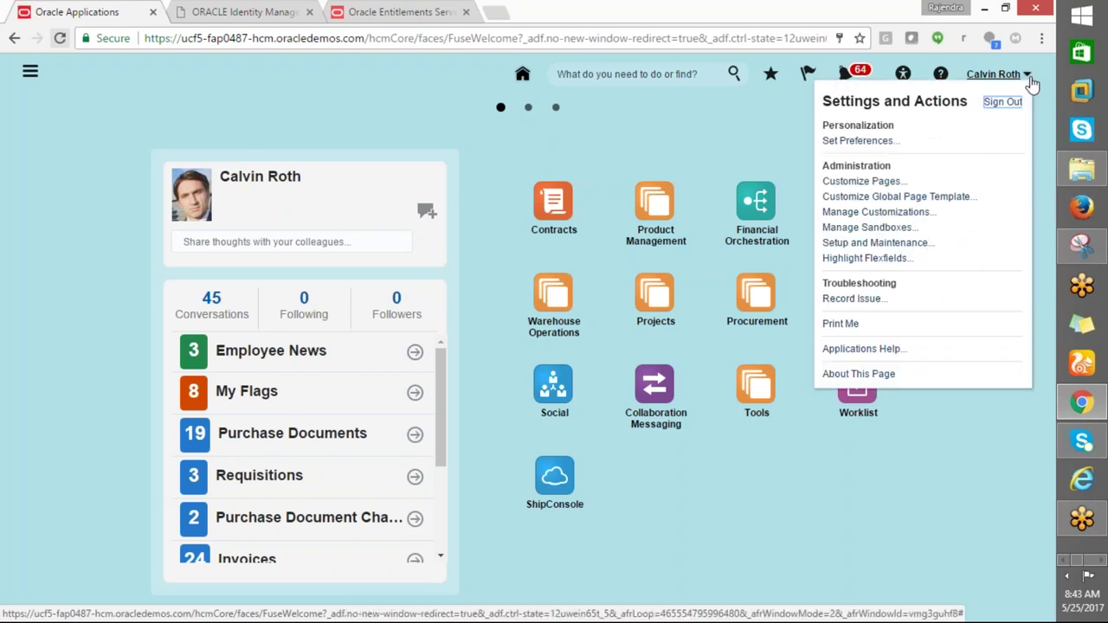
click(864, 246)
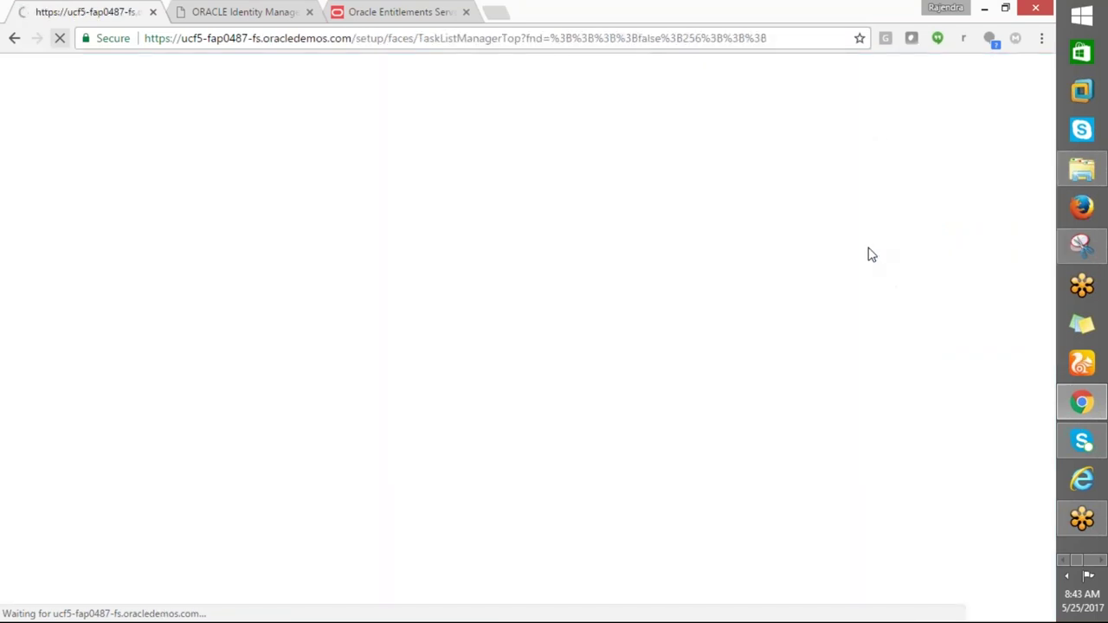
key(alt+Tab)
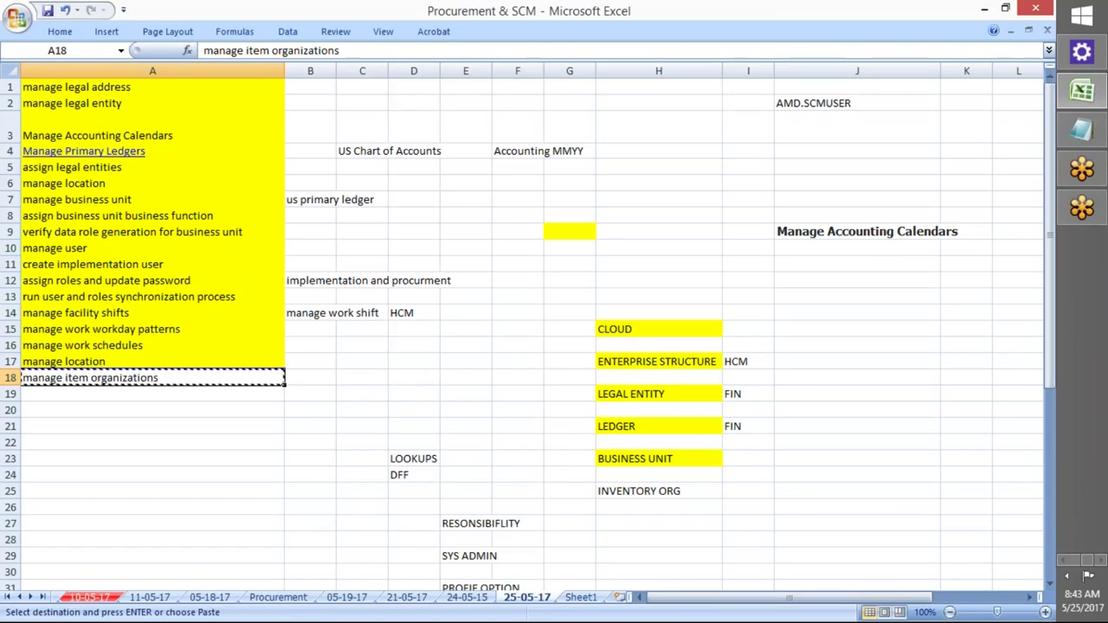
key(alt+Tab)
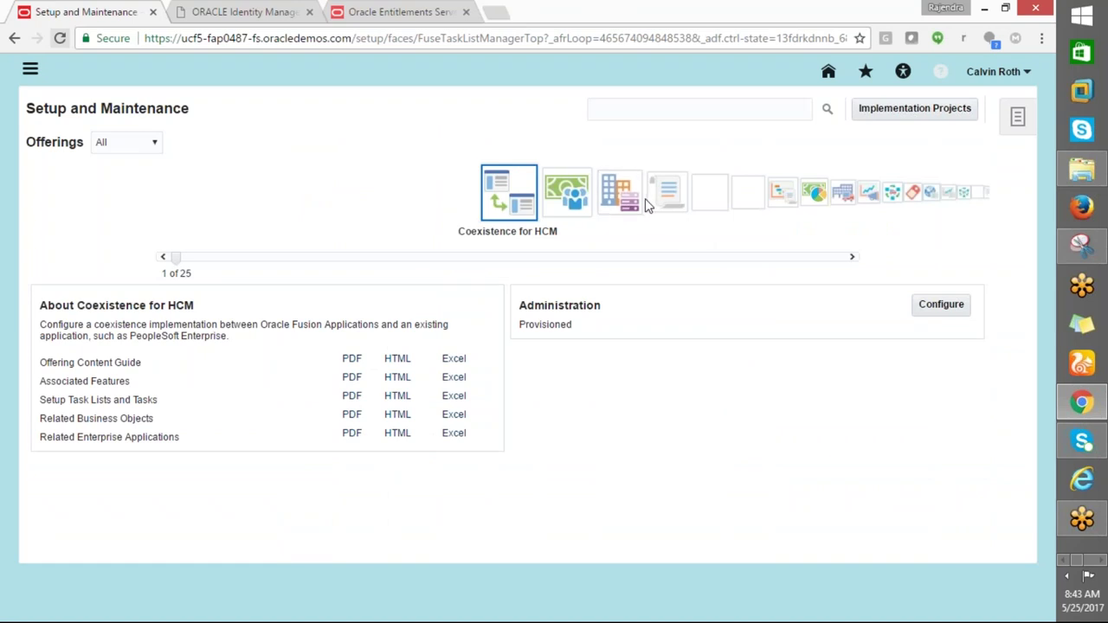
Page through the offerings carousel past Supply Chain Managerial Accounting to Procurement.
click(680, 202)
click(666, 194)
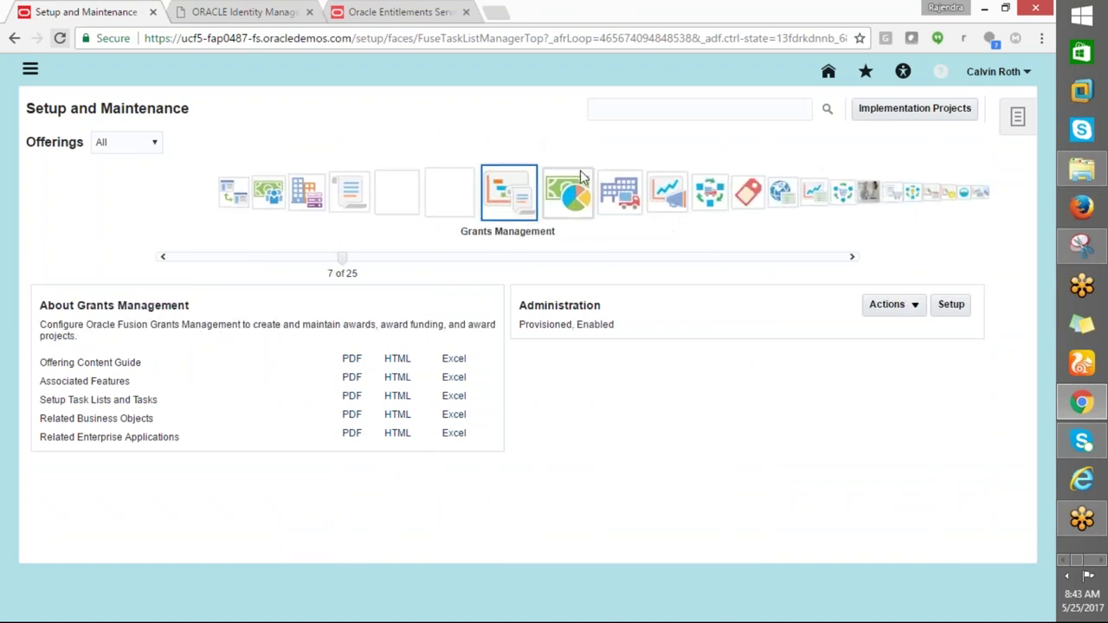
click(618, 192)
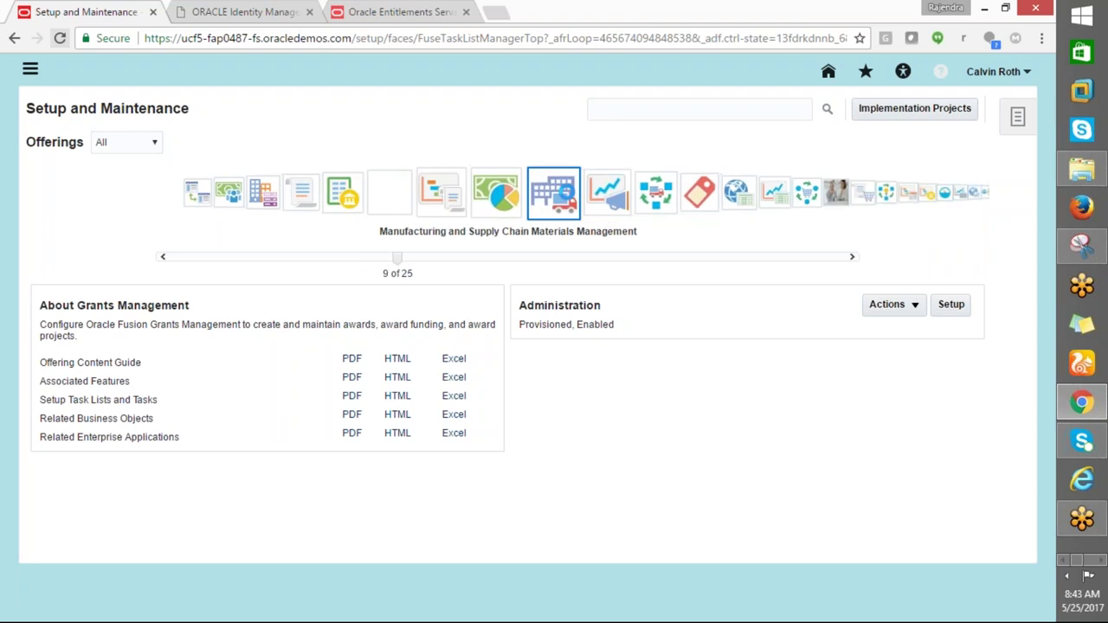
click(579, 199)
click(578, 199)
click(578, 199)
click(578, 199)
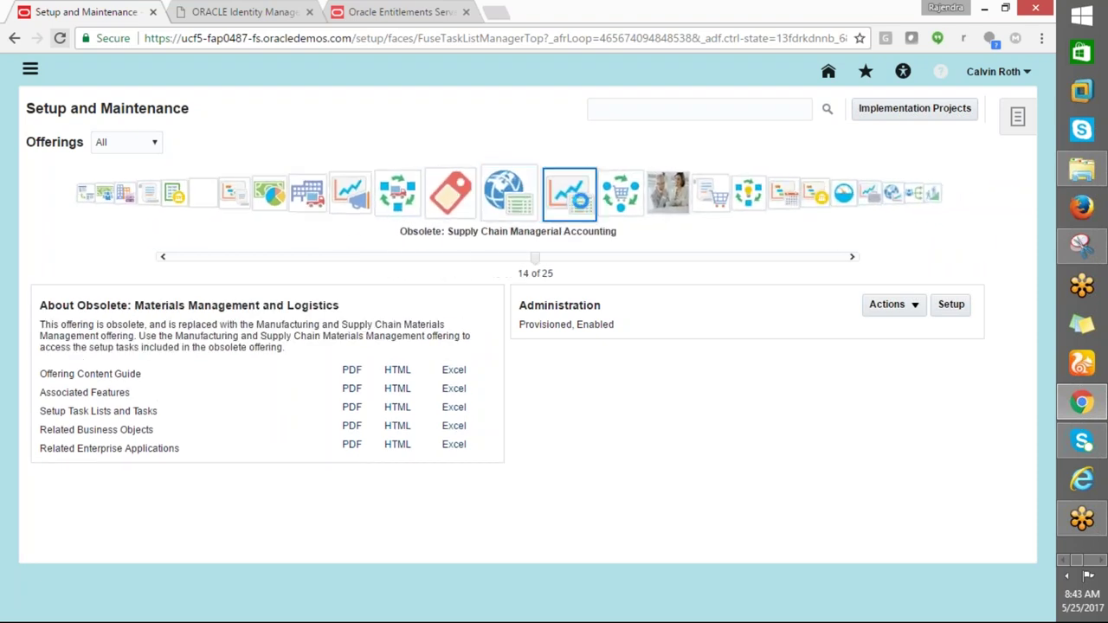
click(579, 199)
click(578, 199)
click(578, 199)
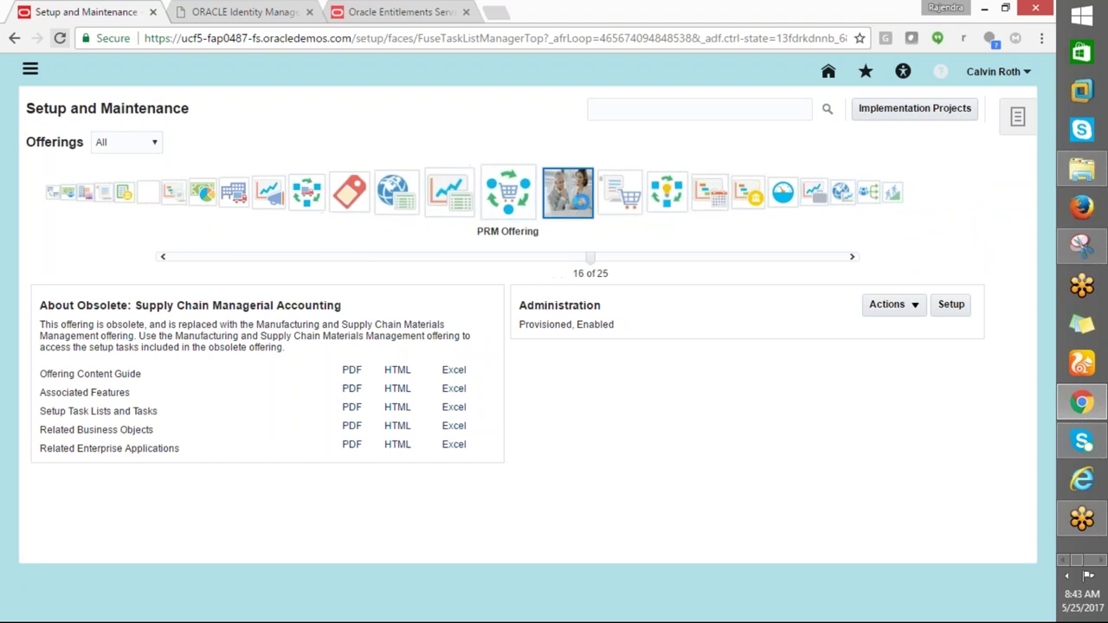
click(579, 199)
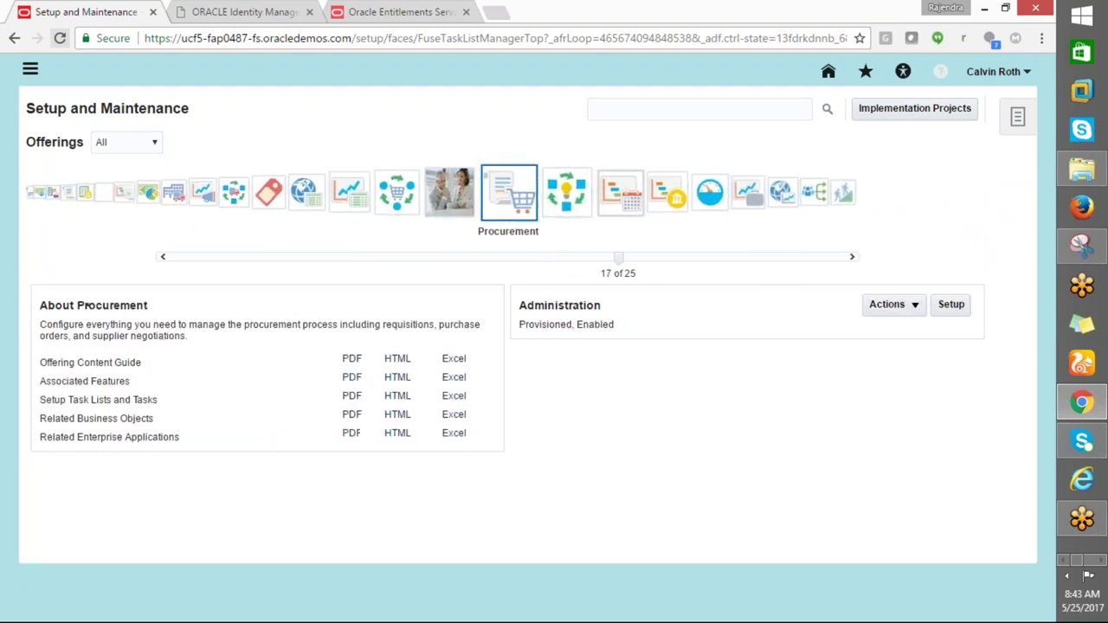
Search the setup tasks for 'manage item organizations'.
click(648, 114)
key(ctrl+v)
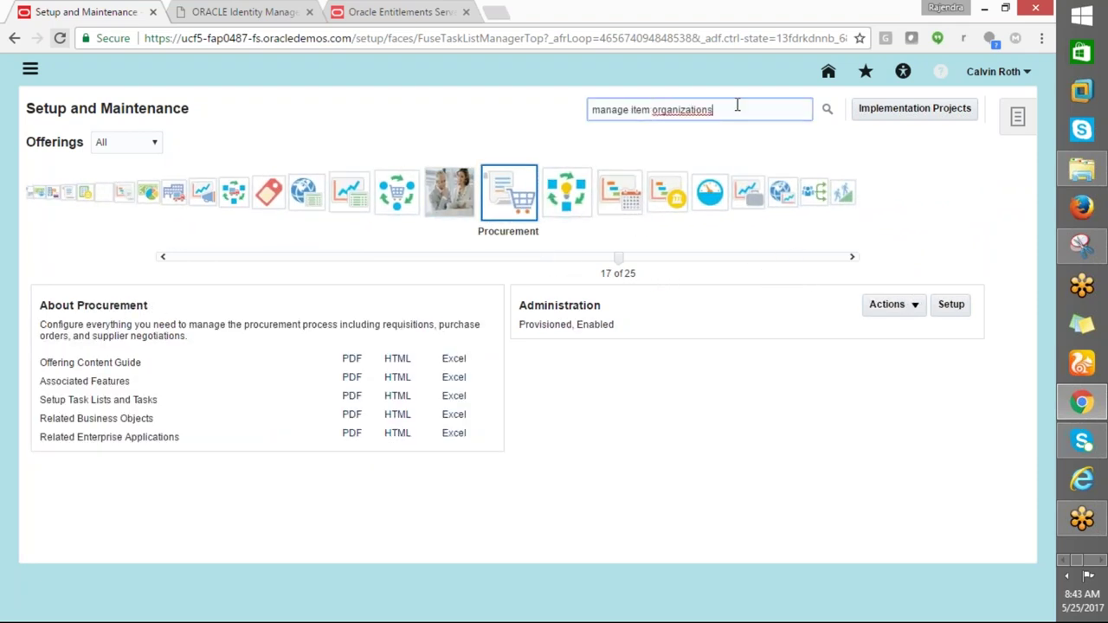
click(829, 111)
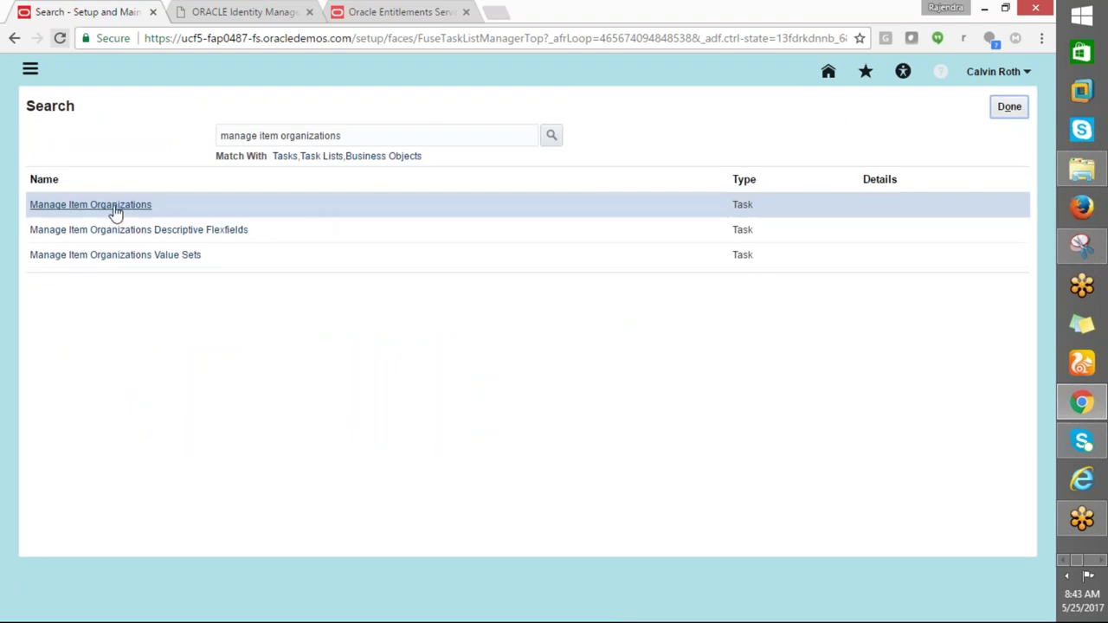
Create a new item organization in Manage Item Organizations named AMD_ITEM_MASTER ORG.
click(116, 208)
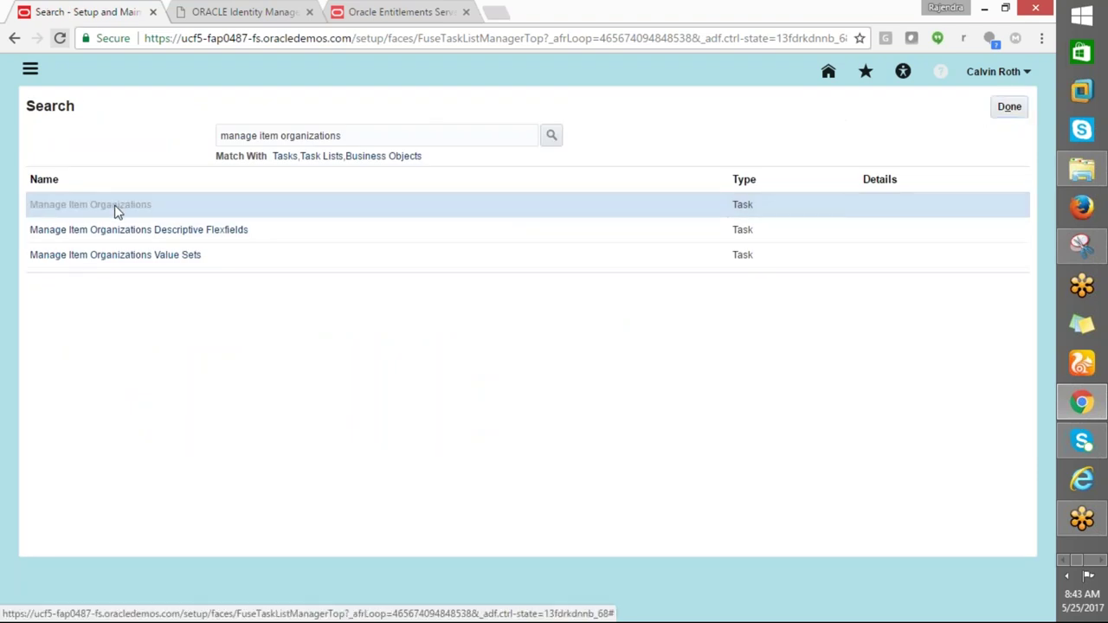
click(212, 301)
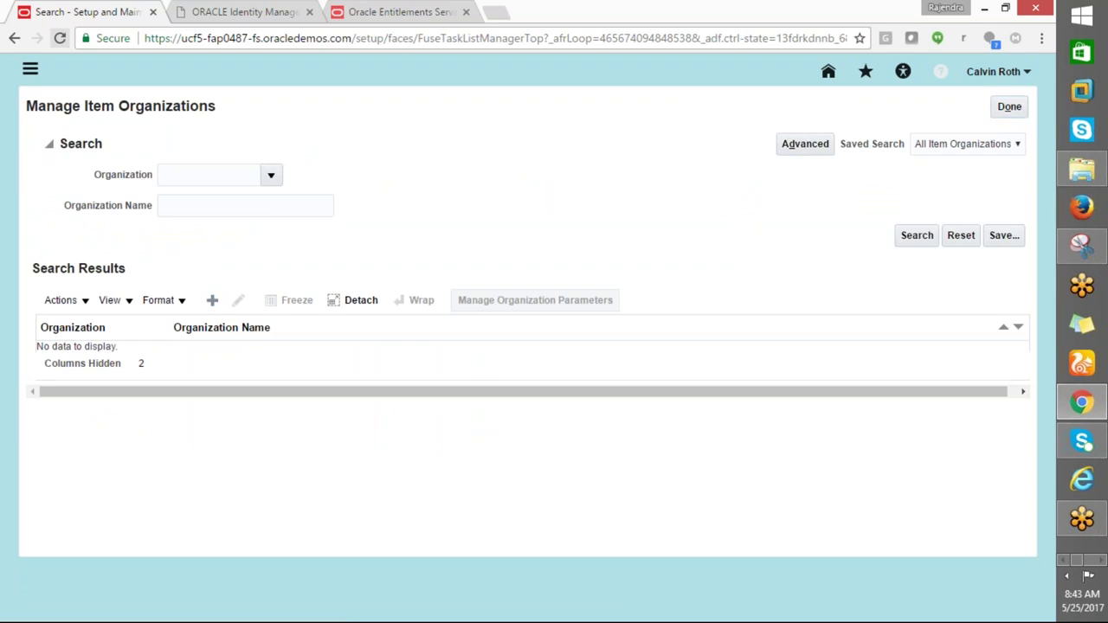
click(170, 219)
text(AM)
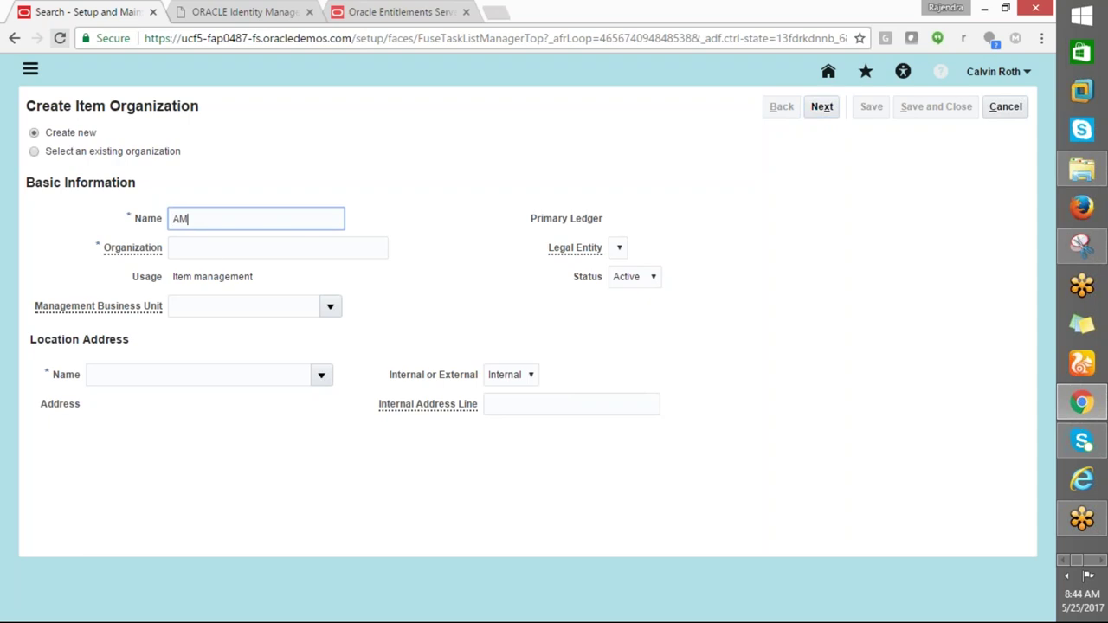
text(D_ITEM_MASTER ORG)
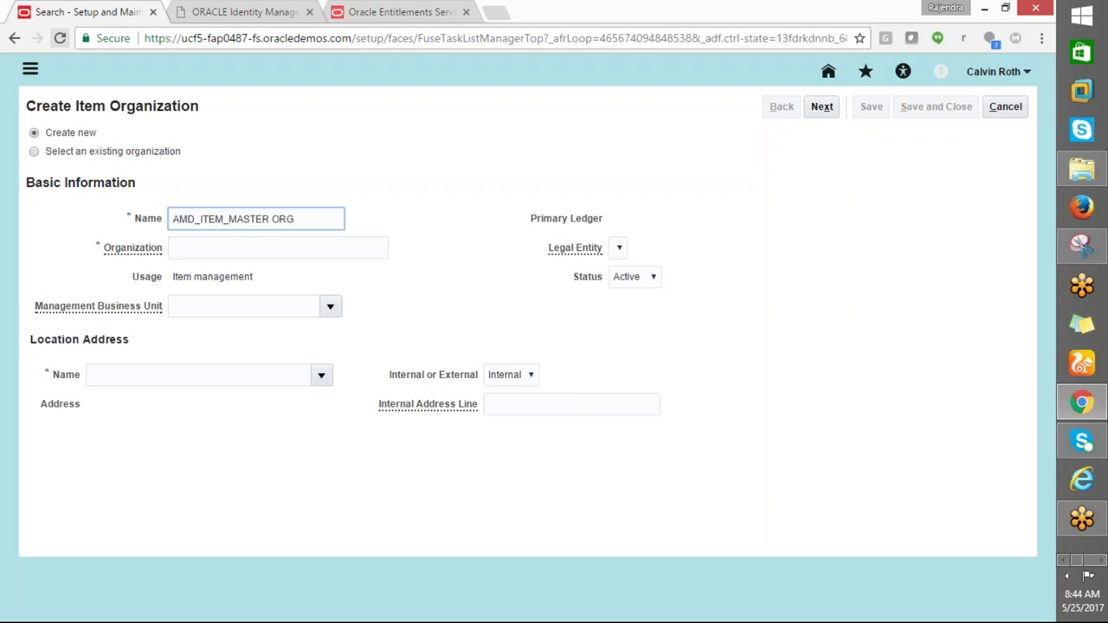
key(Tab)
Copy the name AMD_ITEM_MASTER ORG into the Organization field.
drag(295, 219, 172, 218)
key(ctrl+c)
click(185, 246)
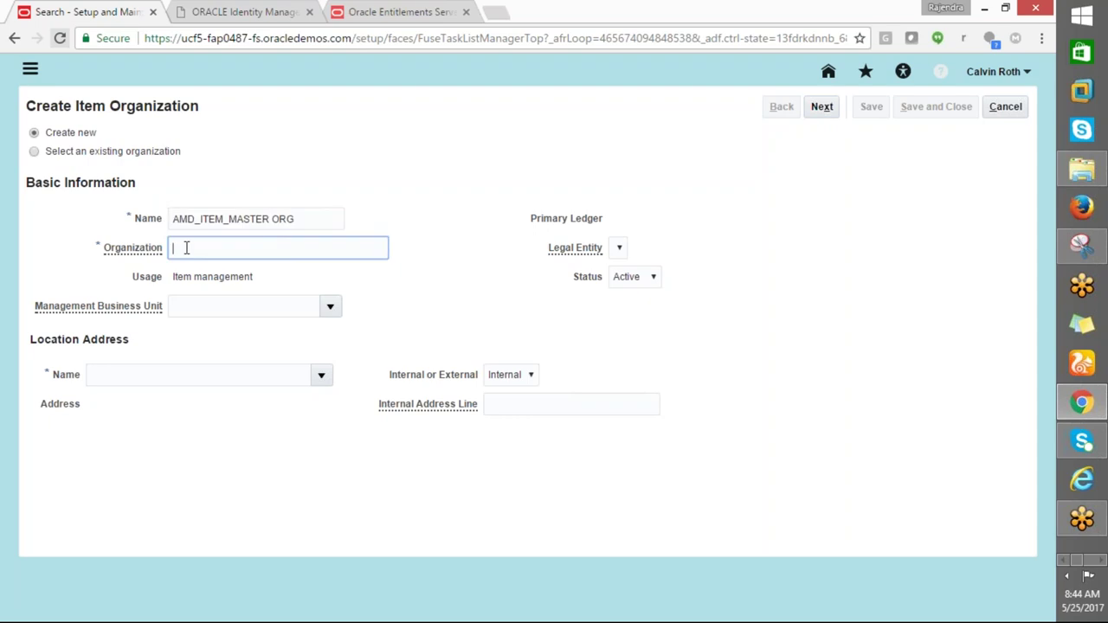
key(ctrl+v)
key(alt+Tab)
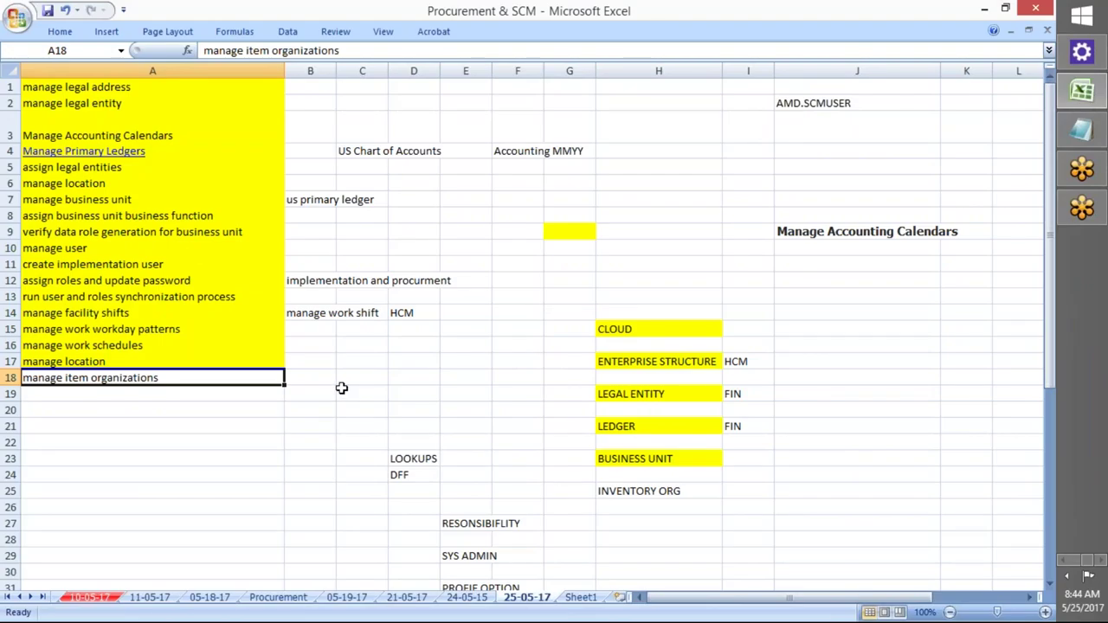
Paste AMD_ITEM_MASTER ORG into Excel cell B18, then return to the Organization field.
click(329, 378)
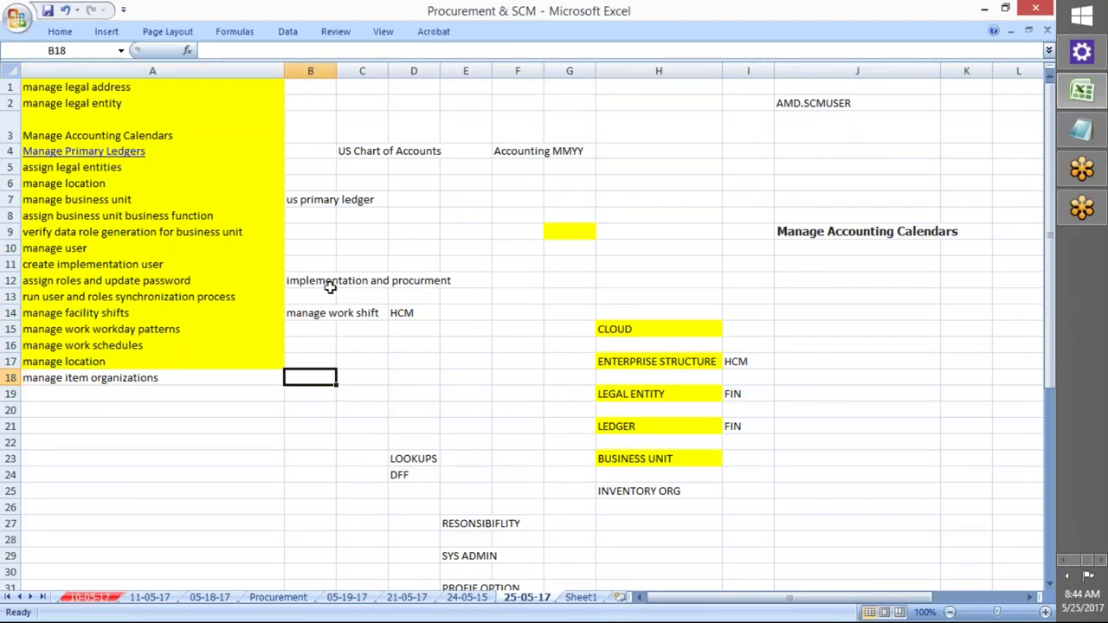
text(AMD_ITEM_MASTER ORG)
click(251, 421)
click(194, 377)
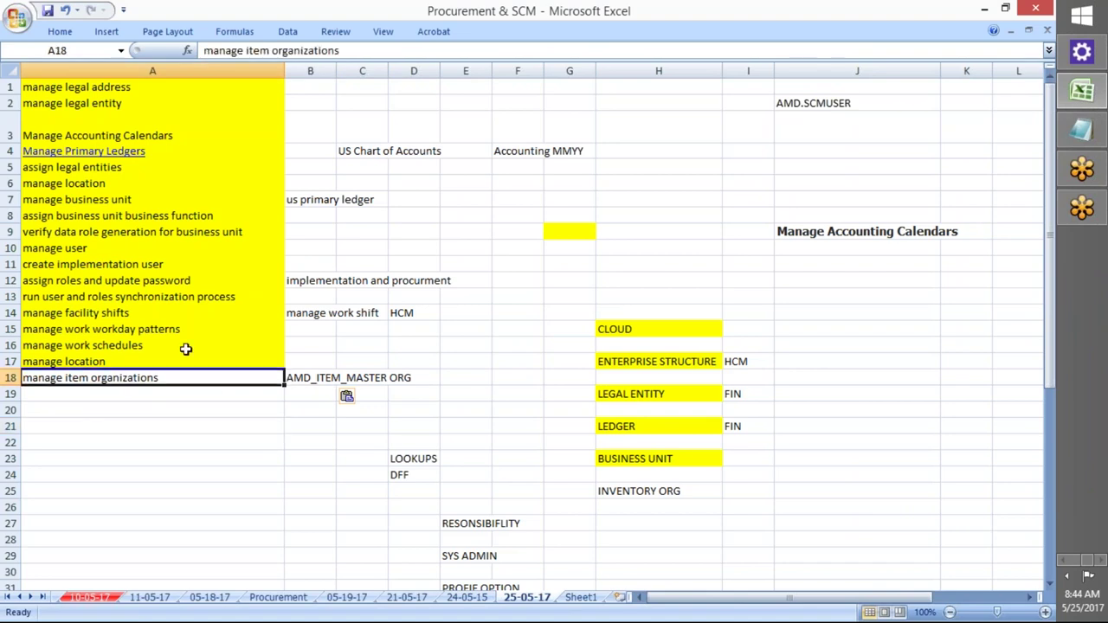
click(57, 32)
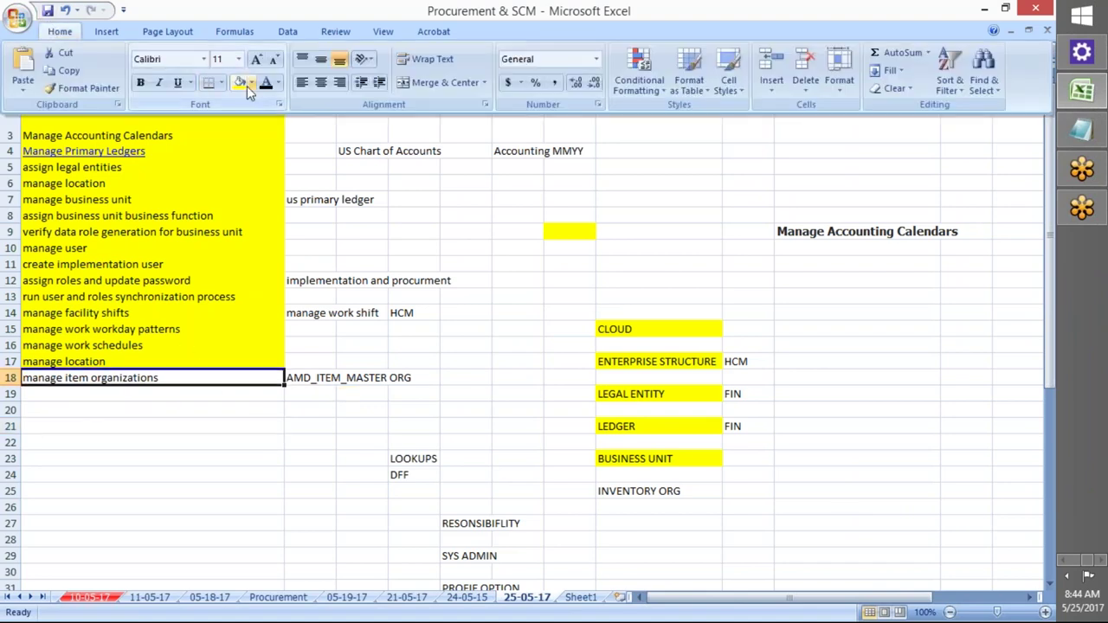
key(alt+Tab)
key(Tab)
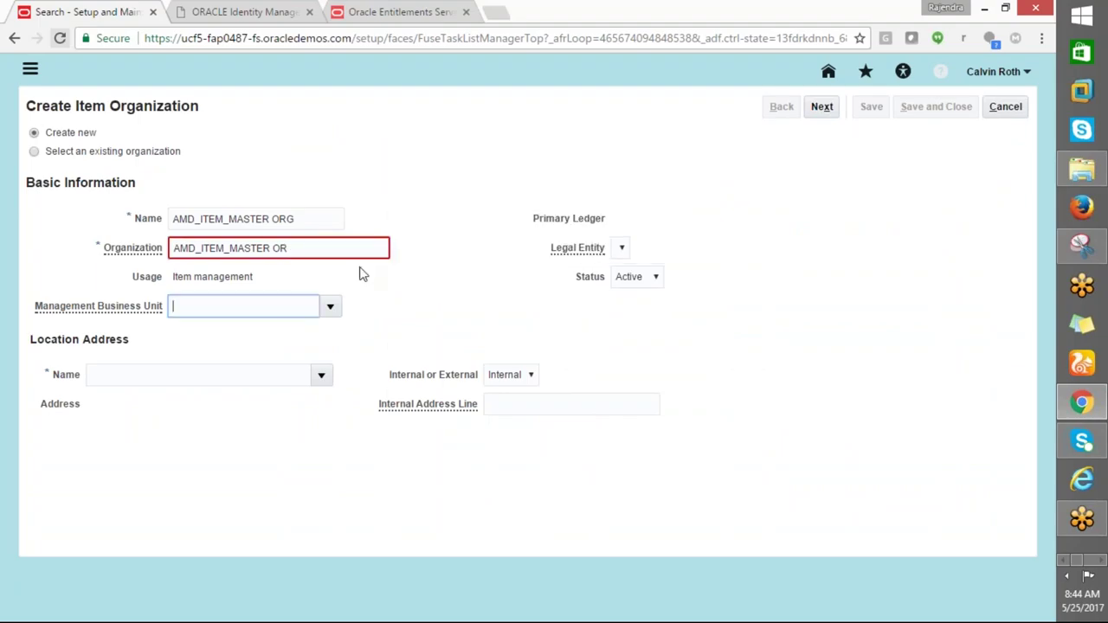
Try replacement Organization codes such as AMDITE and AMDITEM after the pasted name is rejected.
click(317, 258)
key(Tab)
click(316, 252)
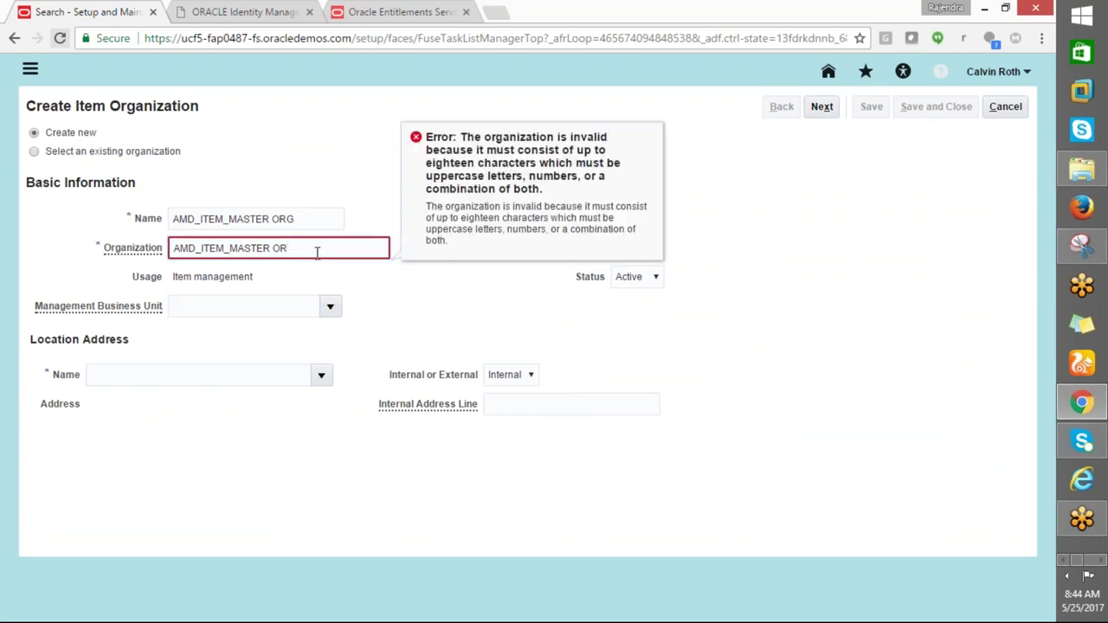
key(BackSpace)
key(BackSpace)
key(BackSpace)
key(BackSpace)
key(BackSpace)
key(BackSpace)
key(BackSpace)
key(BackSpace)
key(BackSpace)
key(BackSpace)
key(BackSpace)
key(BackSpace)
key(BackSpace)
key(BackSpace)
key(BackSpace)
key(BackSpace)
key(BackSpace)
text(AMD)
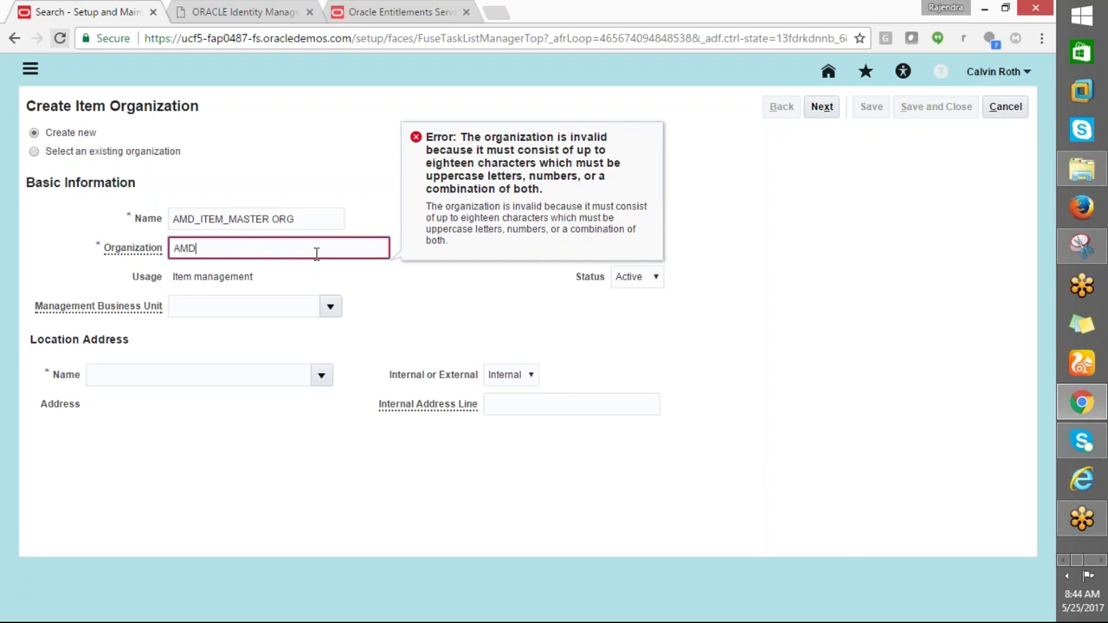
text(ITE)
key(BackSpace)
key(BackSpace)
key(BackSpace)
key(BackSpace)
key(BackSpace)
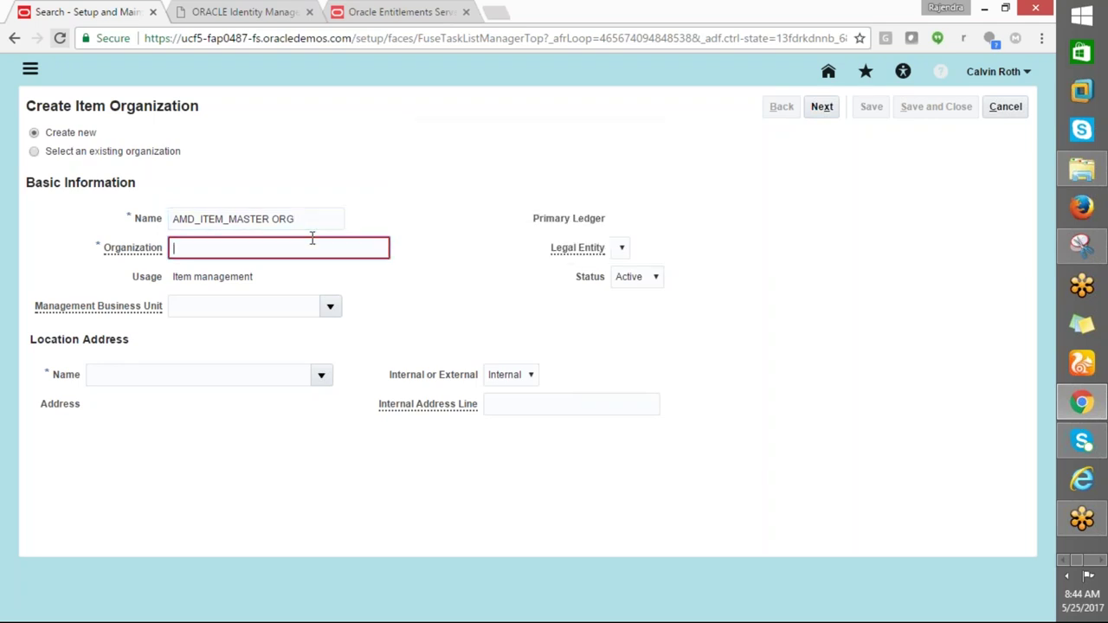
text(AMDITEM)
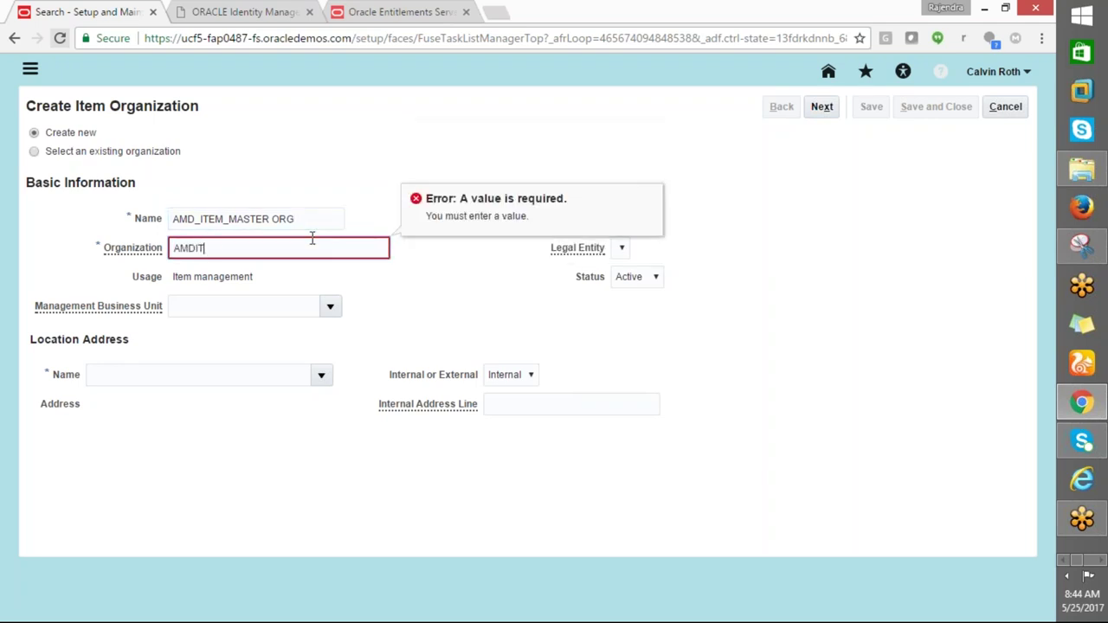
key(BackSpace)
key(BackSpace)
key(BackSpace)
key(BackSpace)
text(_)
key(BackSpace)
key(BackSpace)
key(BackSpace)
Enter AMD_ITEM ORG as the Organization code.
click(316, 223)
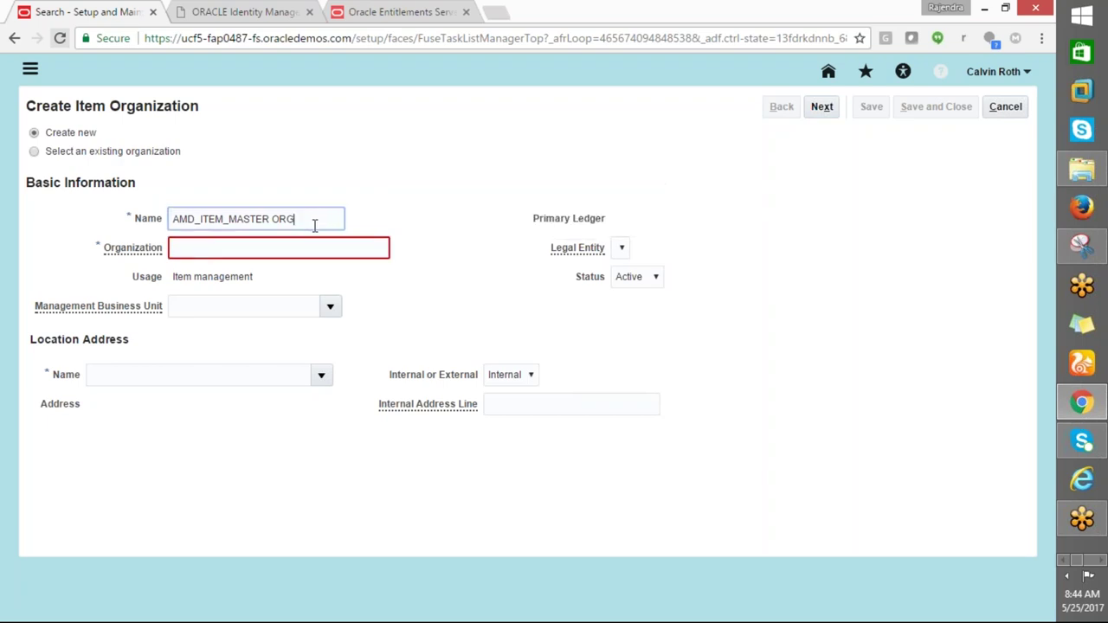
text(AMD)
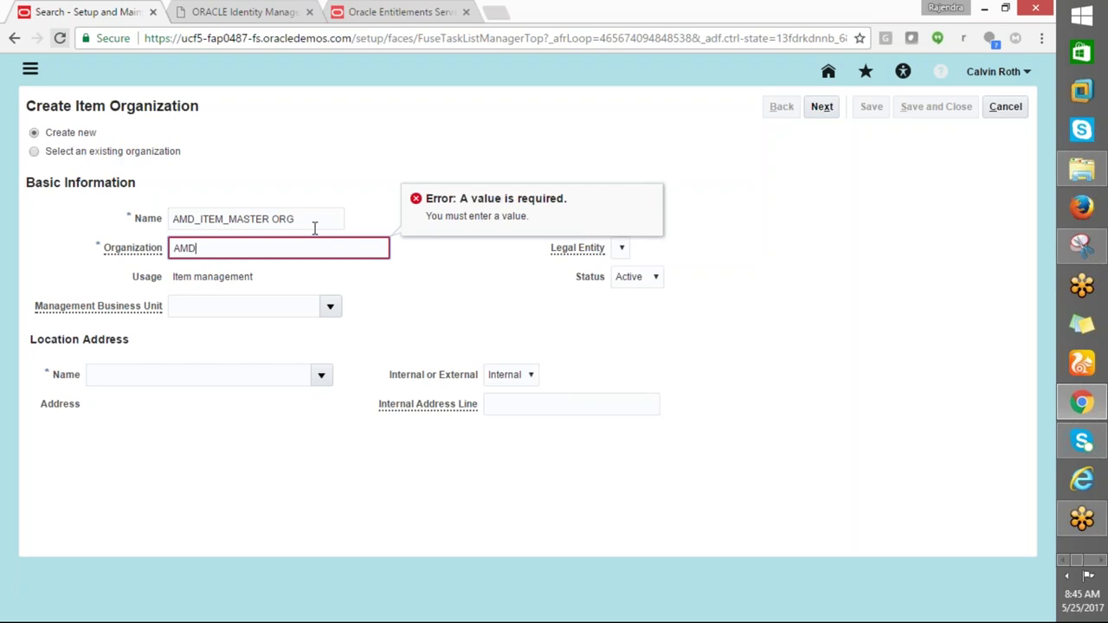
text(_ITEM ORG)
key(Tab)
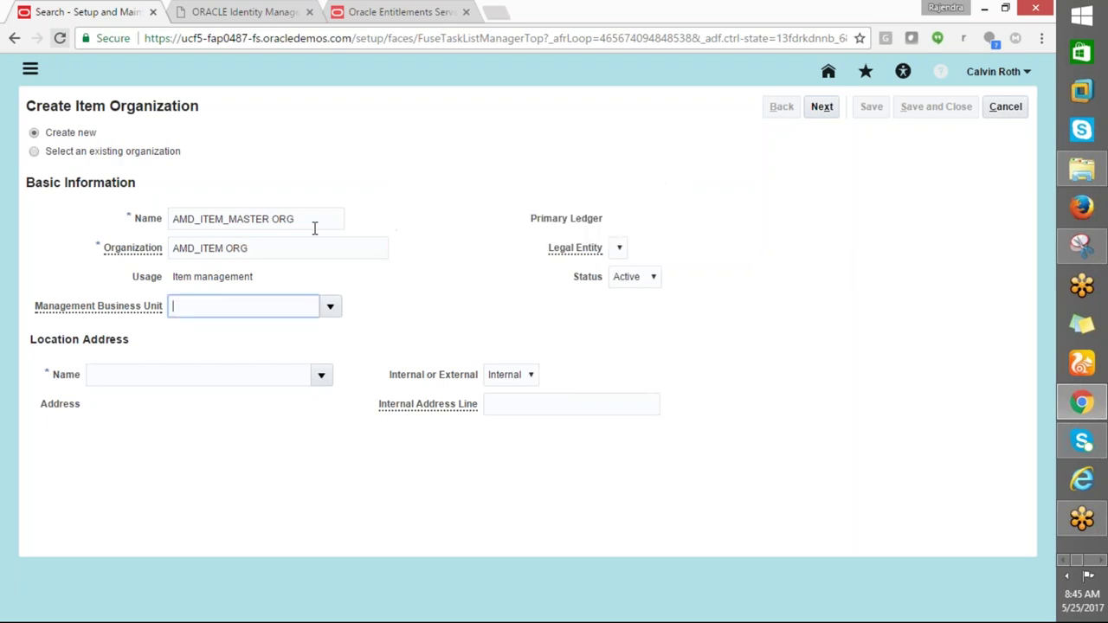
key(Tab)
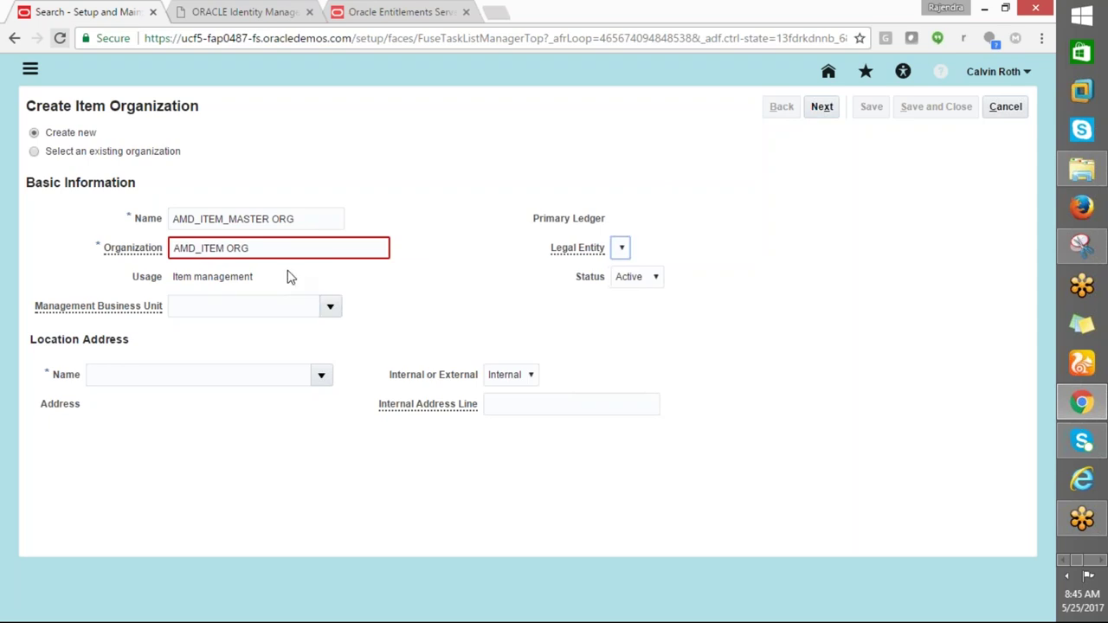
Replace the rejected code with AMD1234 and open the Management Business Unit list.
drag(259, 248, 173, 245)
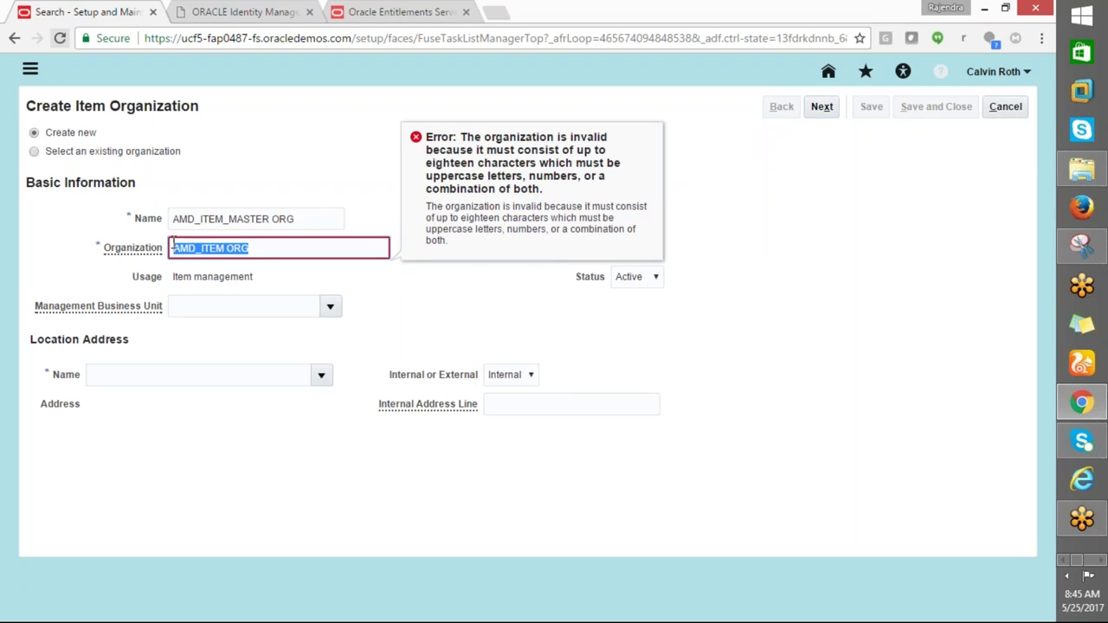
key(BackSpace)
text(AMD1)
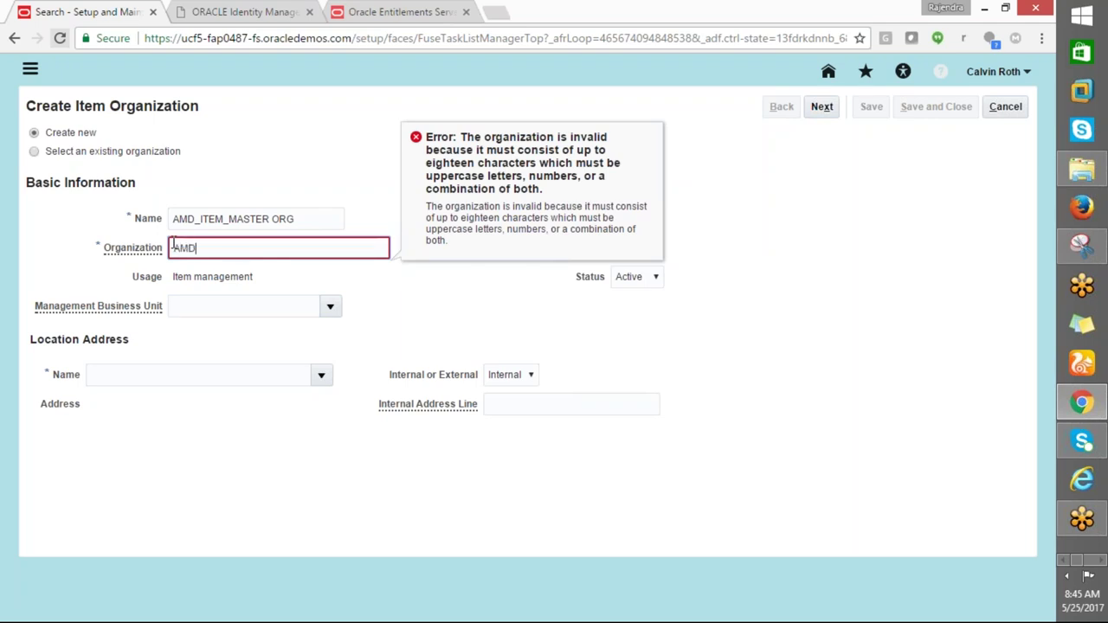
text(234)
key(Tab)
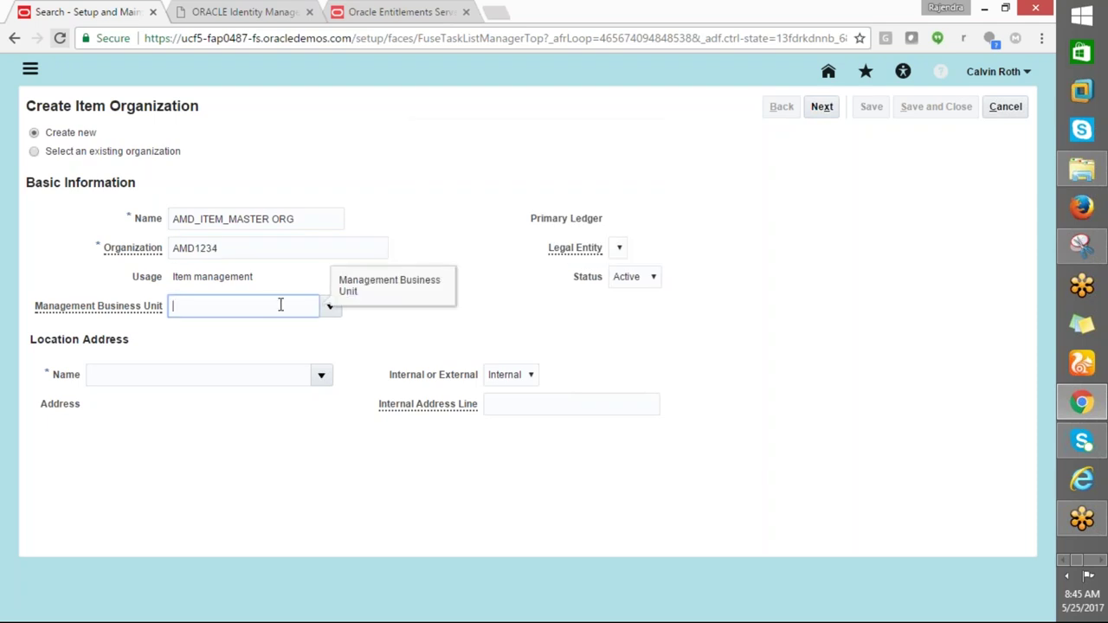
click(238, 252)
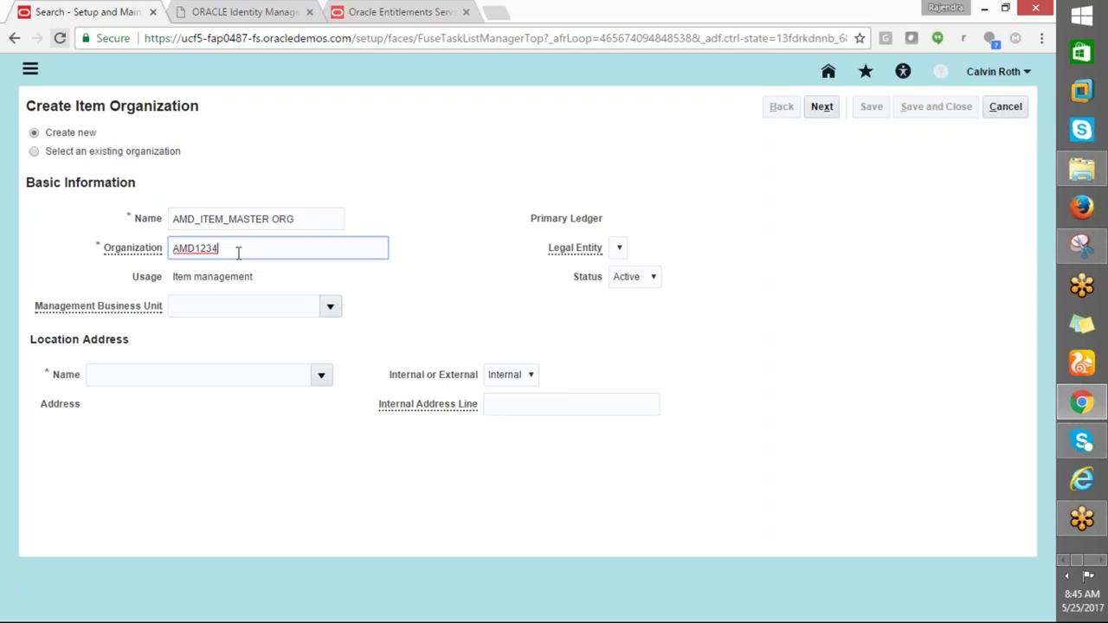
click(306, 313)
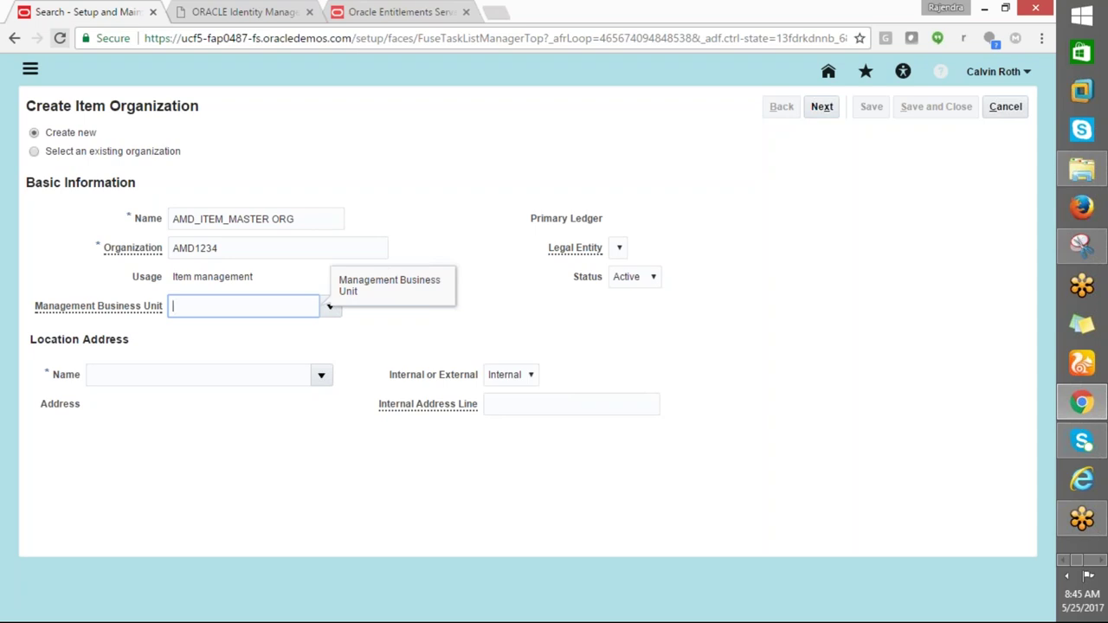
click(330, 308)
click(341, 323)
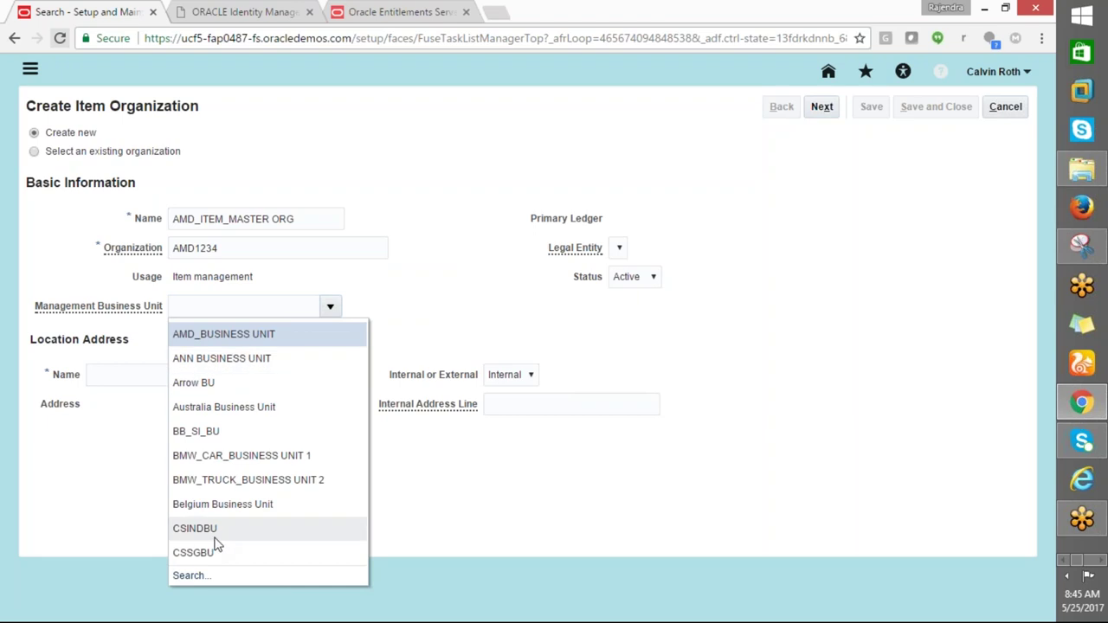
Search business units matching US% and choose US1 Business Unit as management business unit.
click(187, 577)
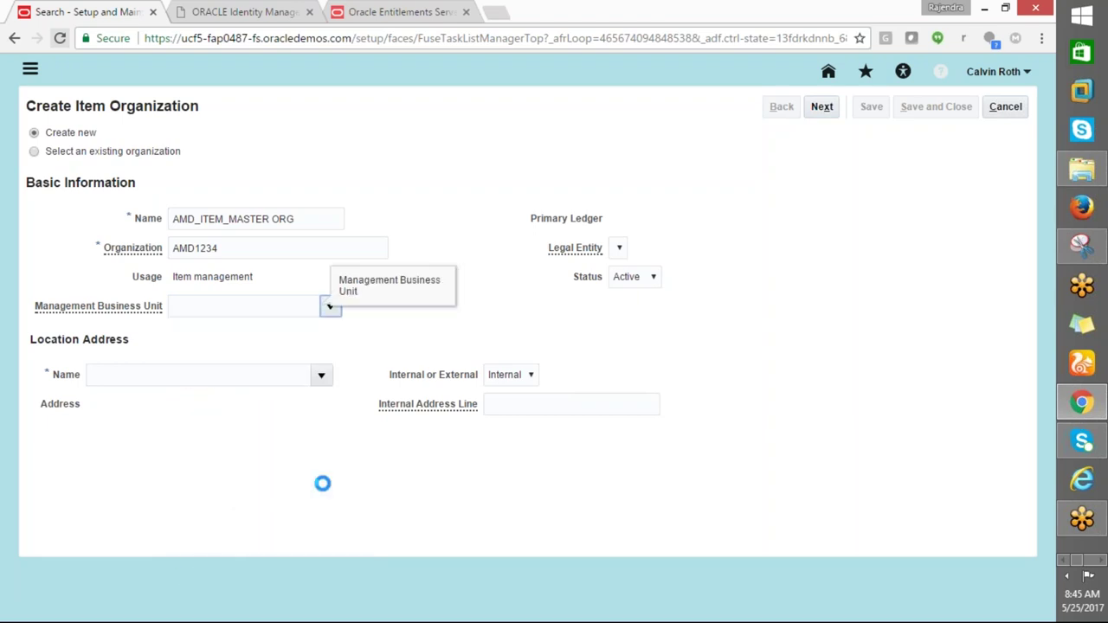
key(alt+Tab)
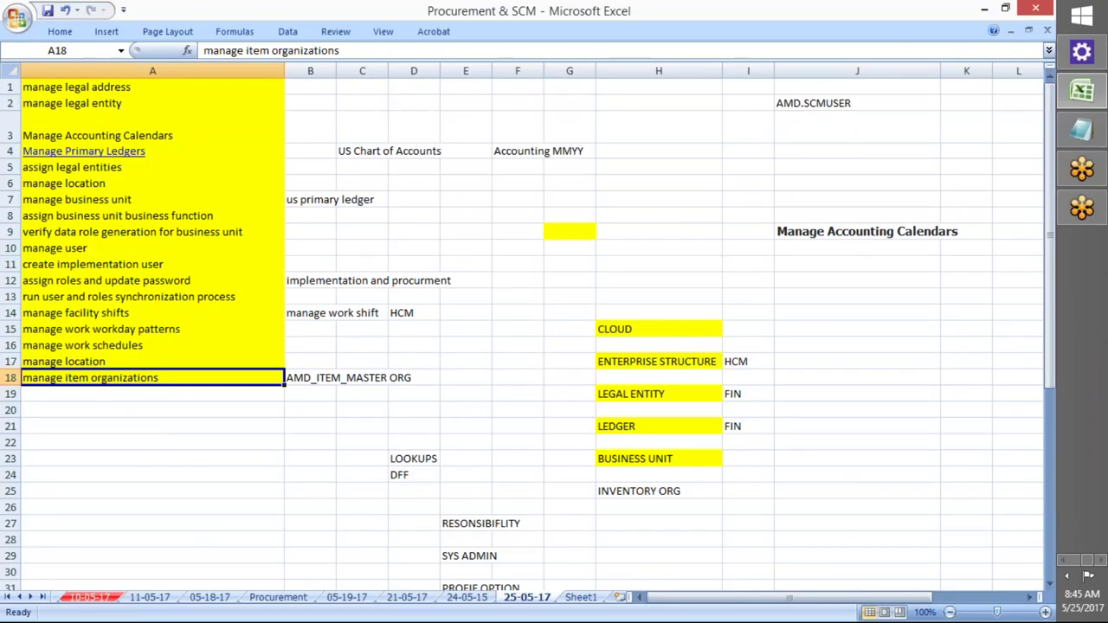
key(alt+Tab)
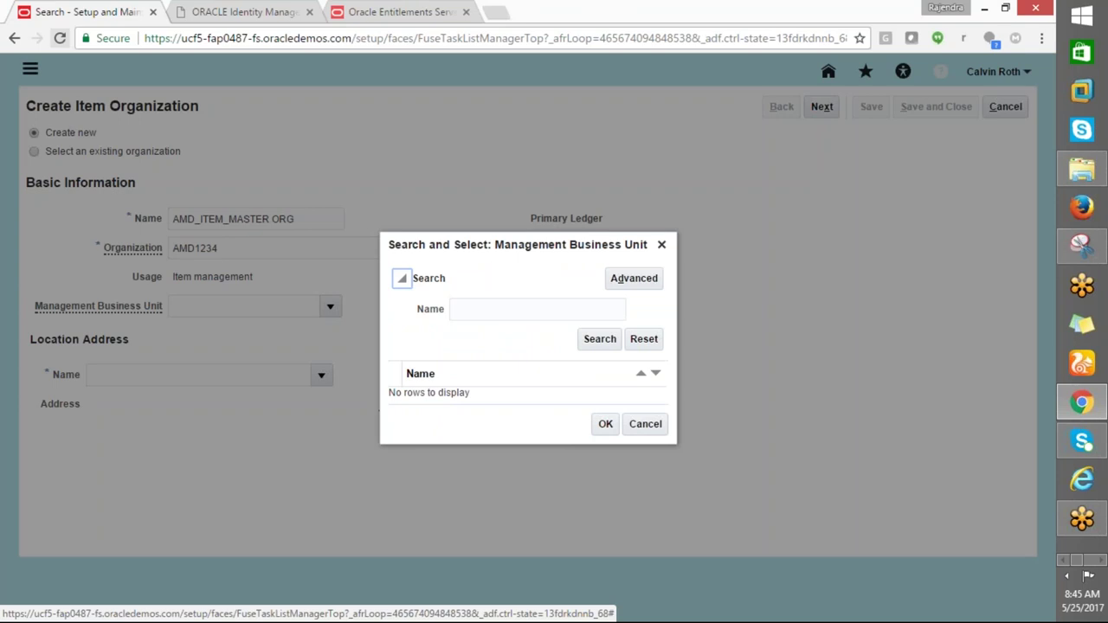
click(474, 314)
text(US%)
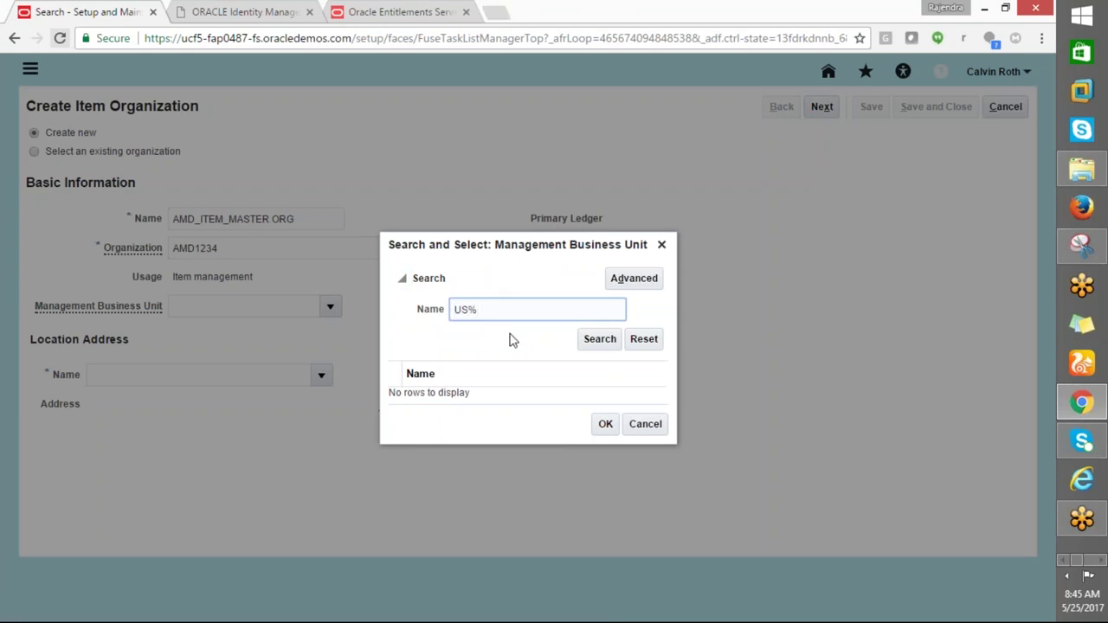
click(595, 343)
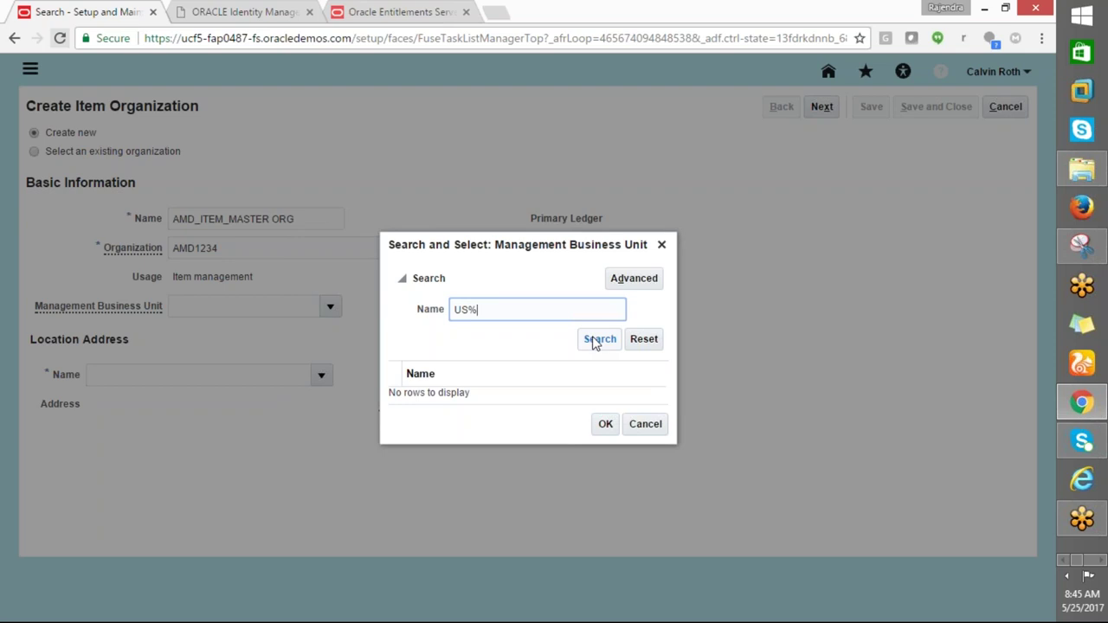
click(598, 340)
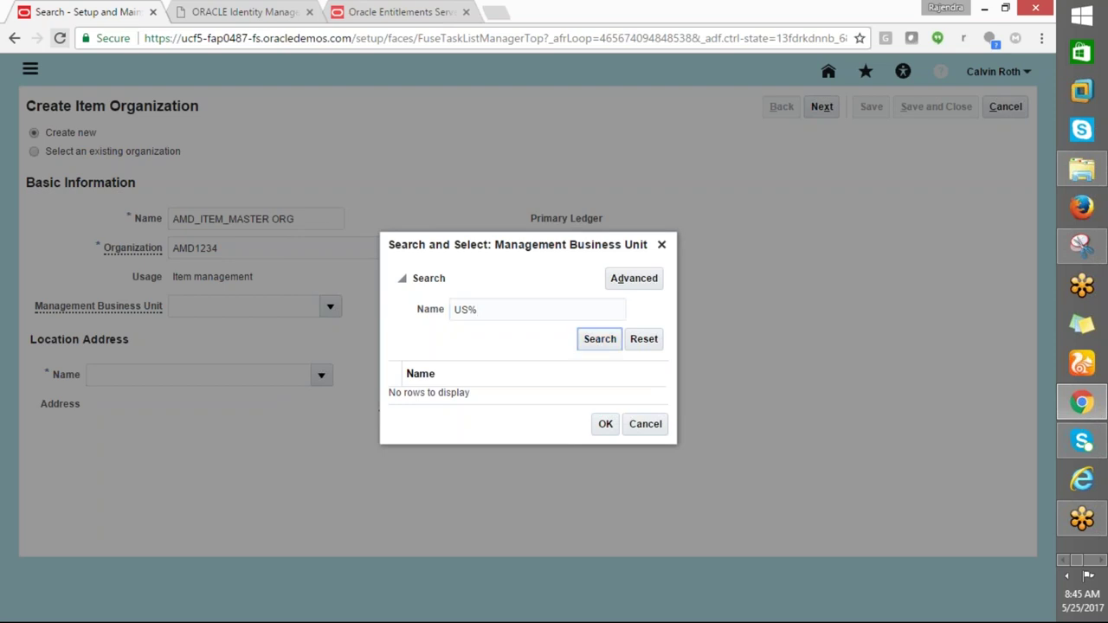
click(495, 392)
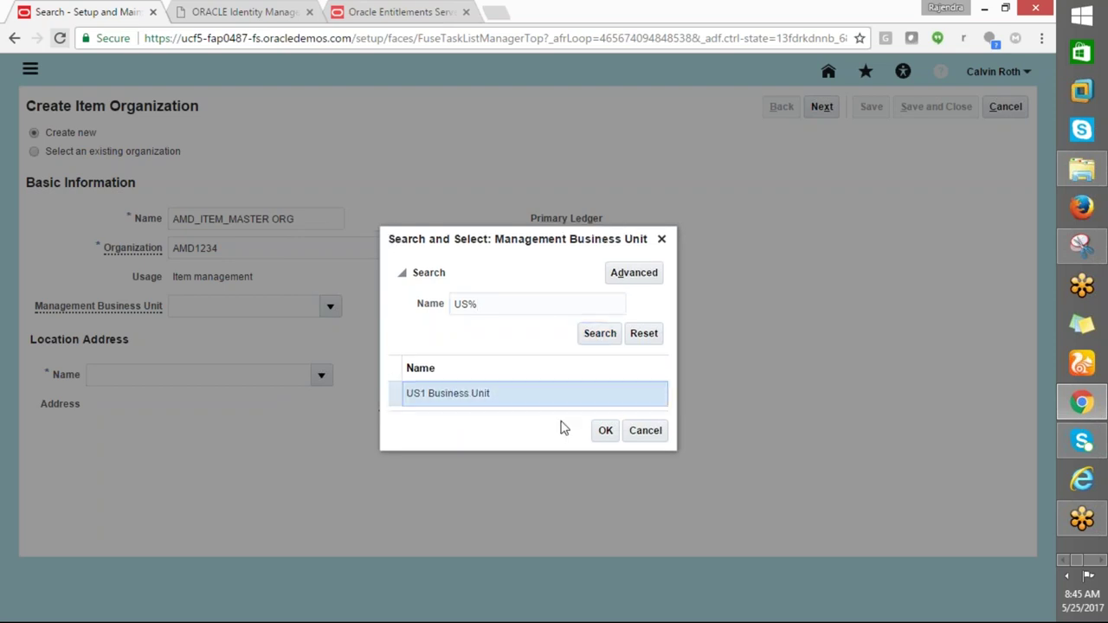
click(604, 433)
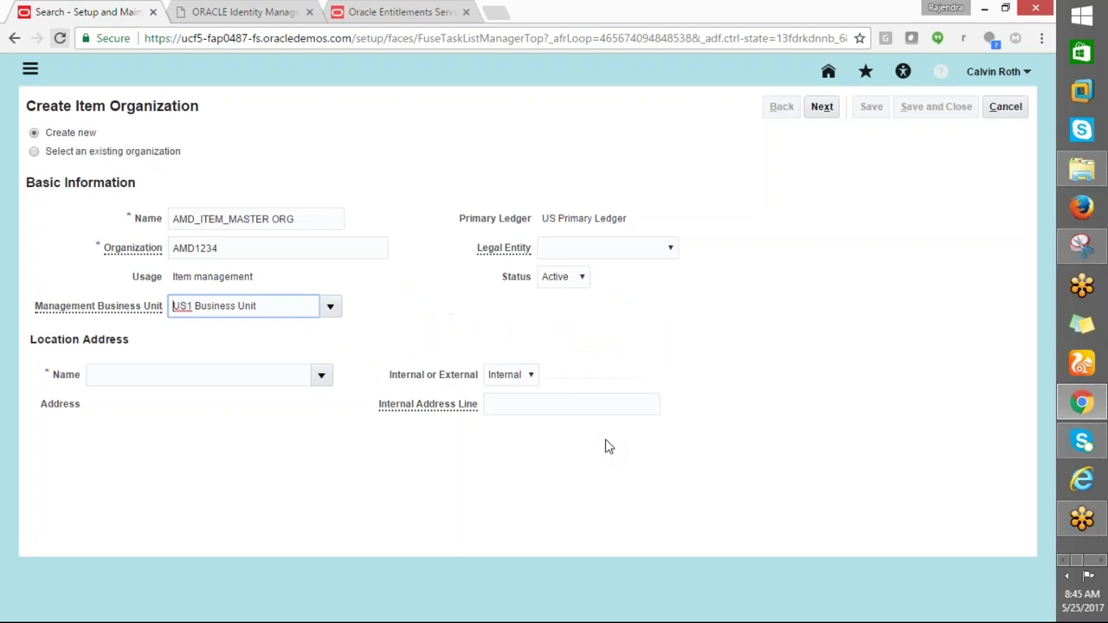
click(321, 374)
click(322, 377)
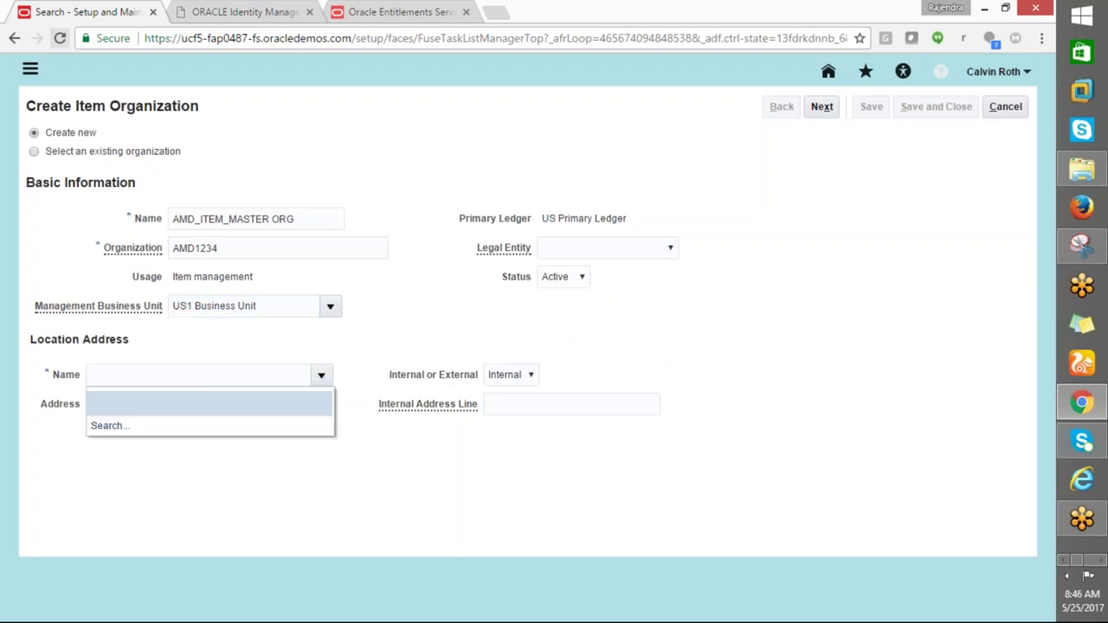
Search locations matching AMD% and set AMD_LOCATION as the organization's location.
click(108, 427)
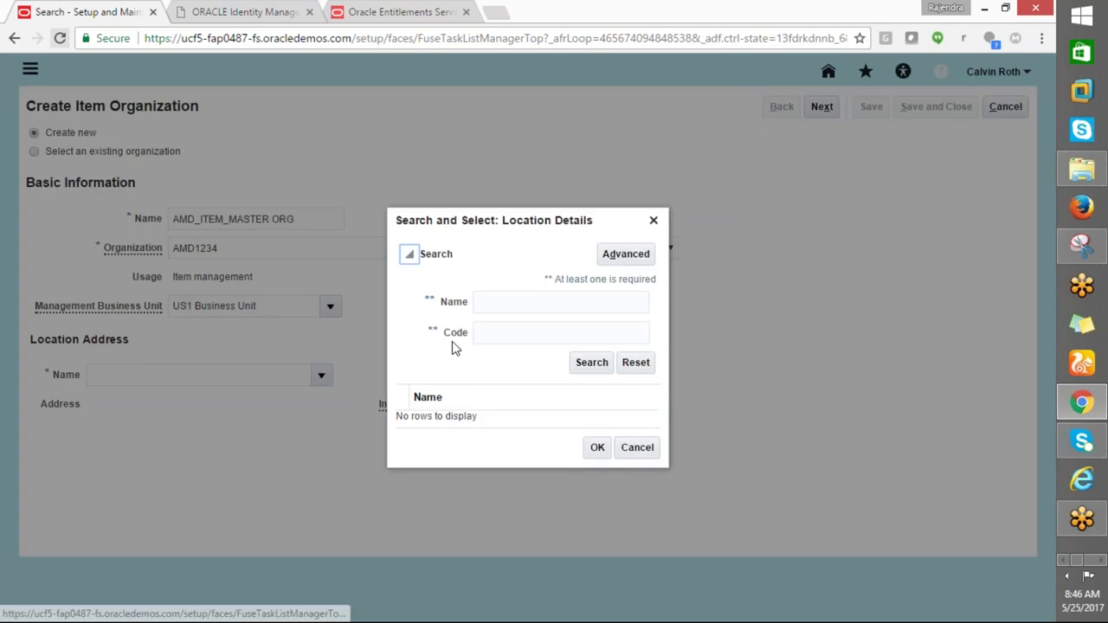
click(522, 302)
text(AMD%)
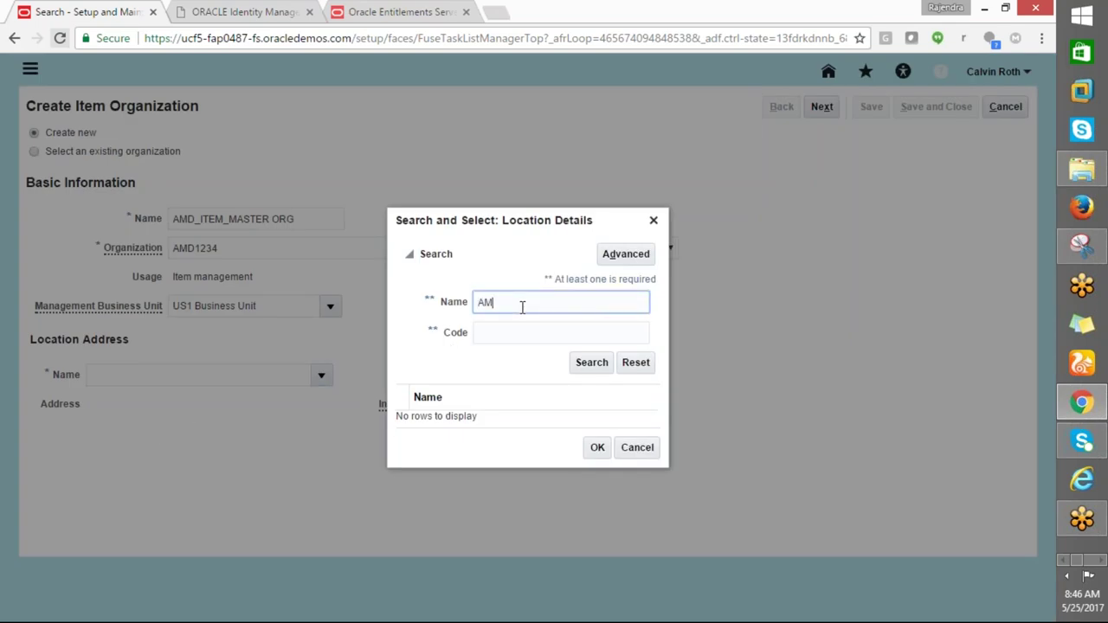
click(591, 363)
click(465, 418)
click(597, 453)
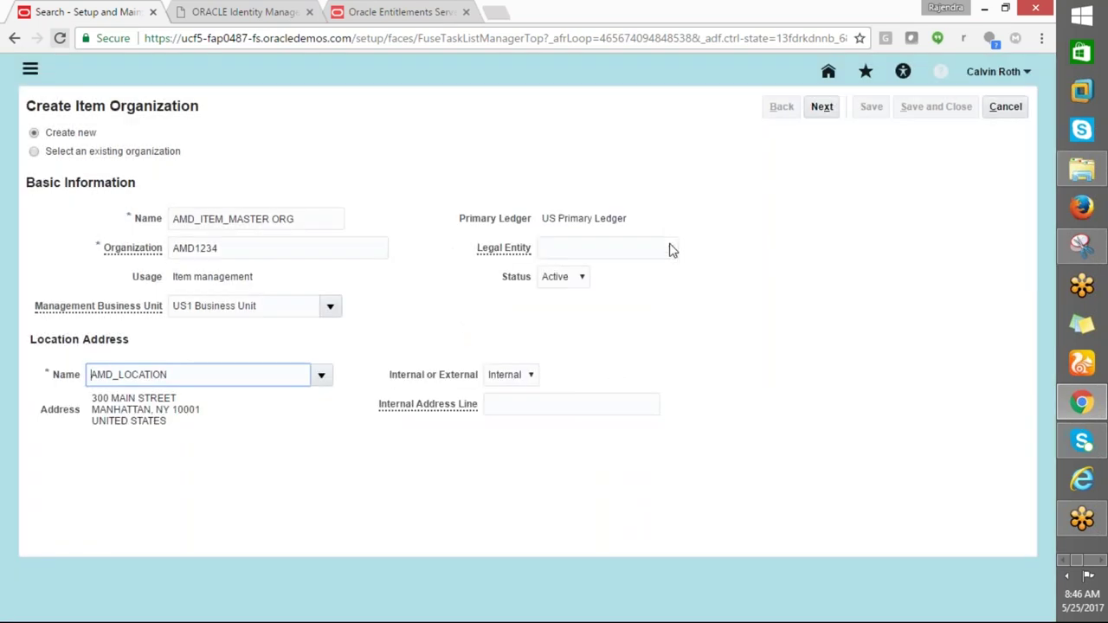
Choose US1 Legal Entity and continue to the organization parameters.
click(670, 249)
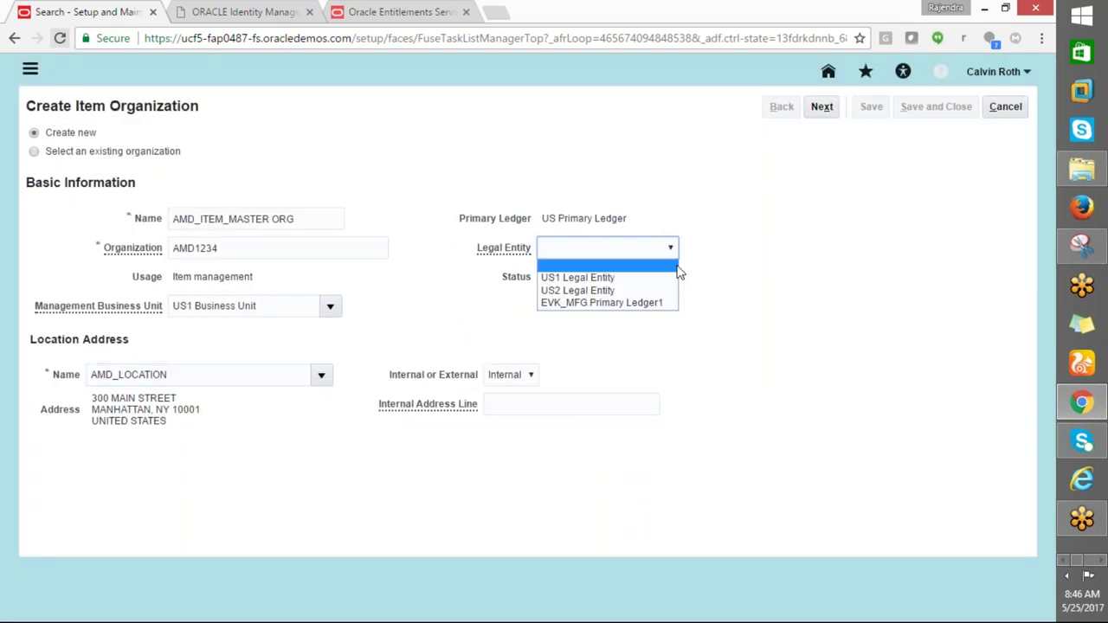
click(599, 278)
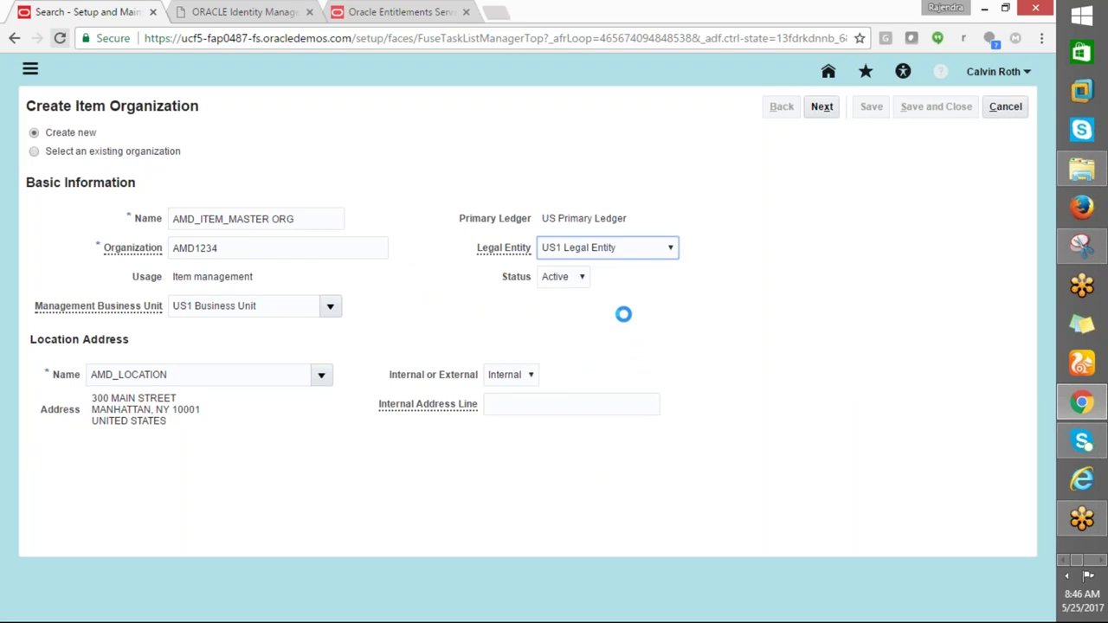
click(823, 111)
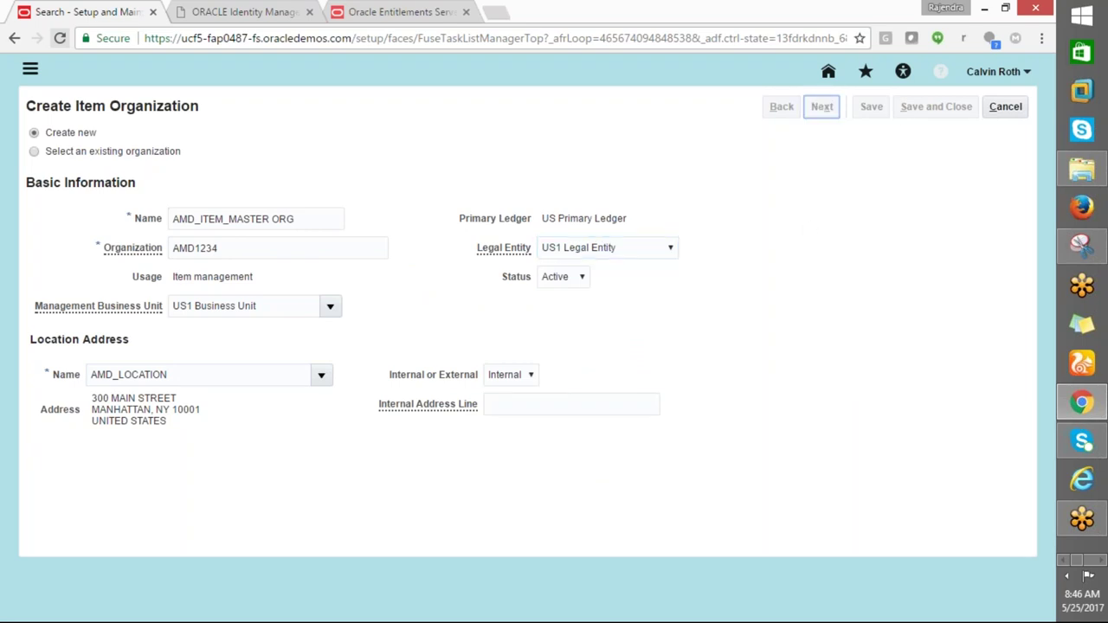
Set Item Master Organization to AMD_ITEM_MASTER ORG and Starting Revision to 1.
click(393, 246)
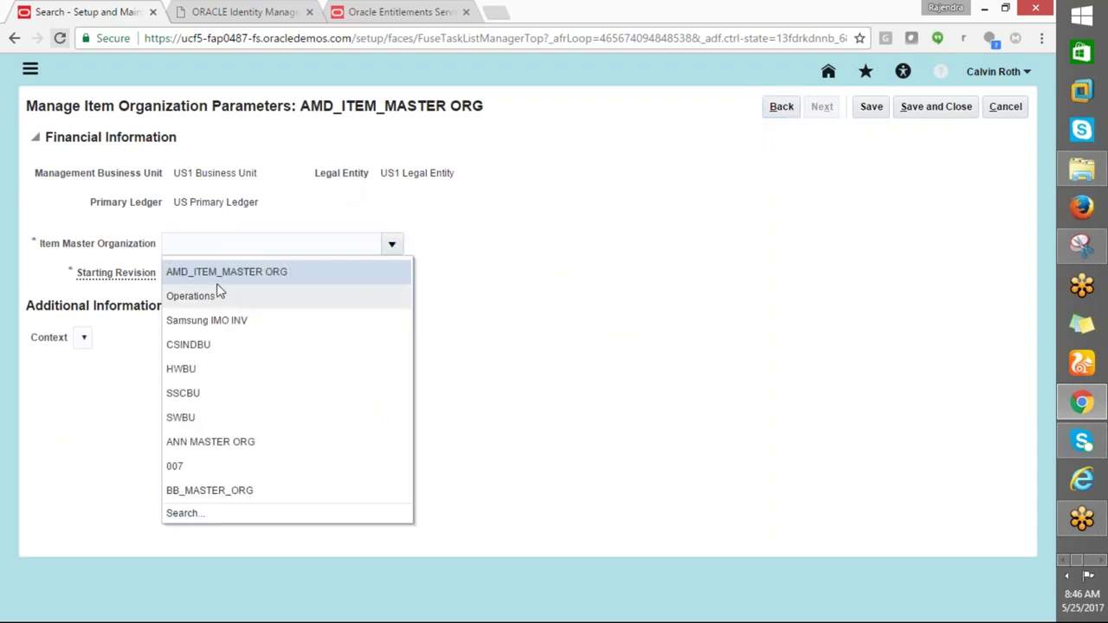
click(222, 282)
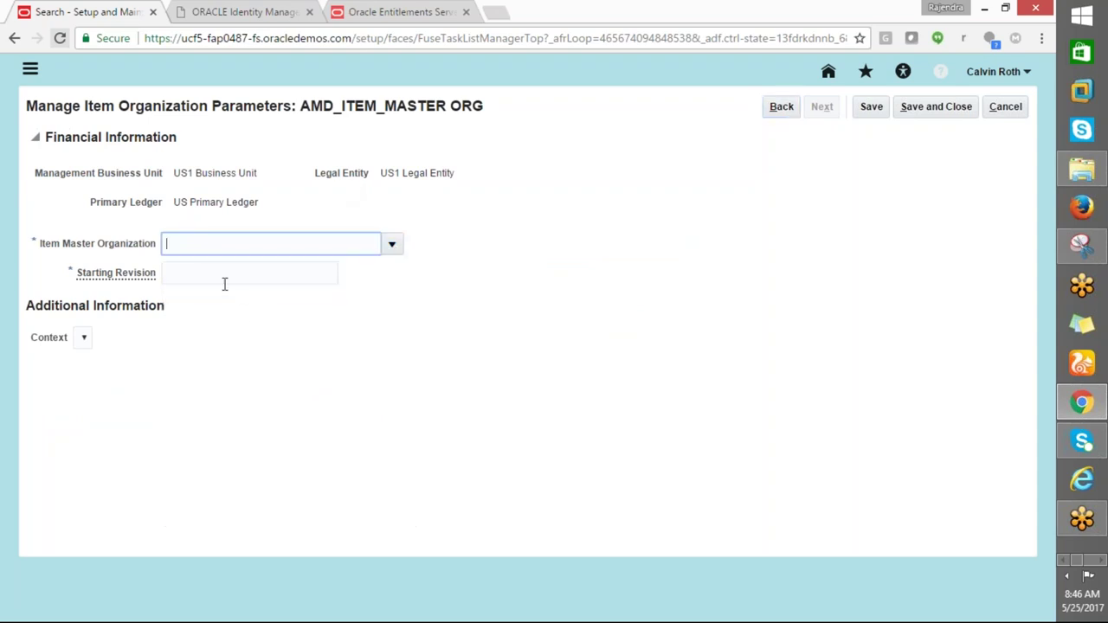
click(225, 274)
text(1)
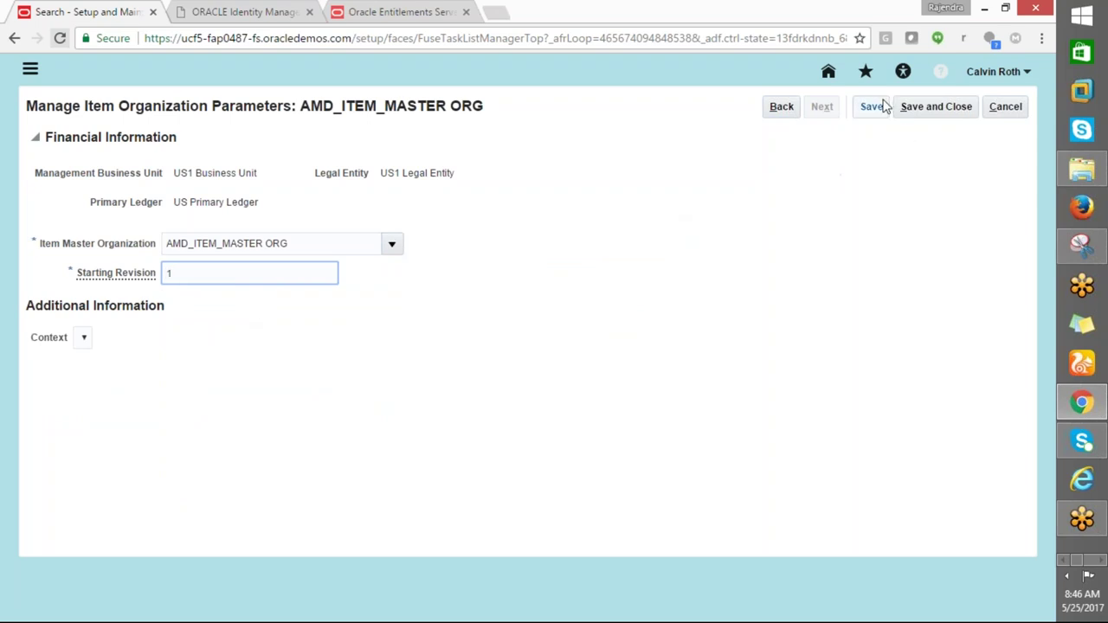
Save the item organization parameters and close the form.
click(872, 105)
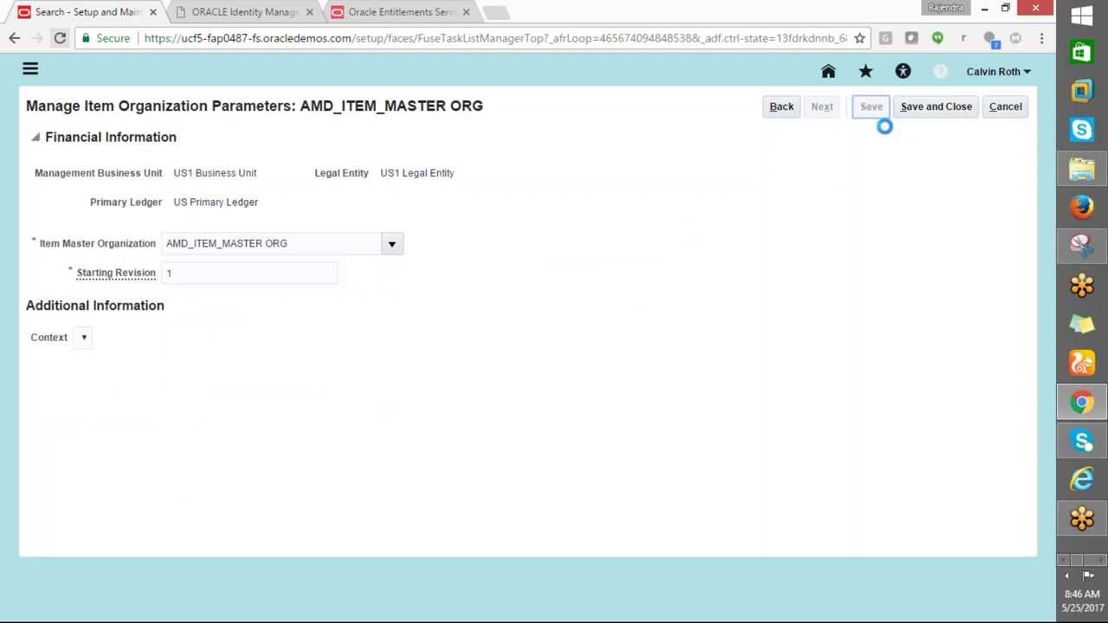
click(927, 106)
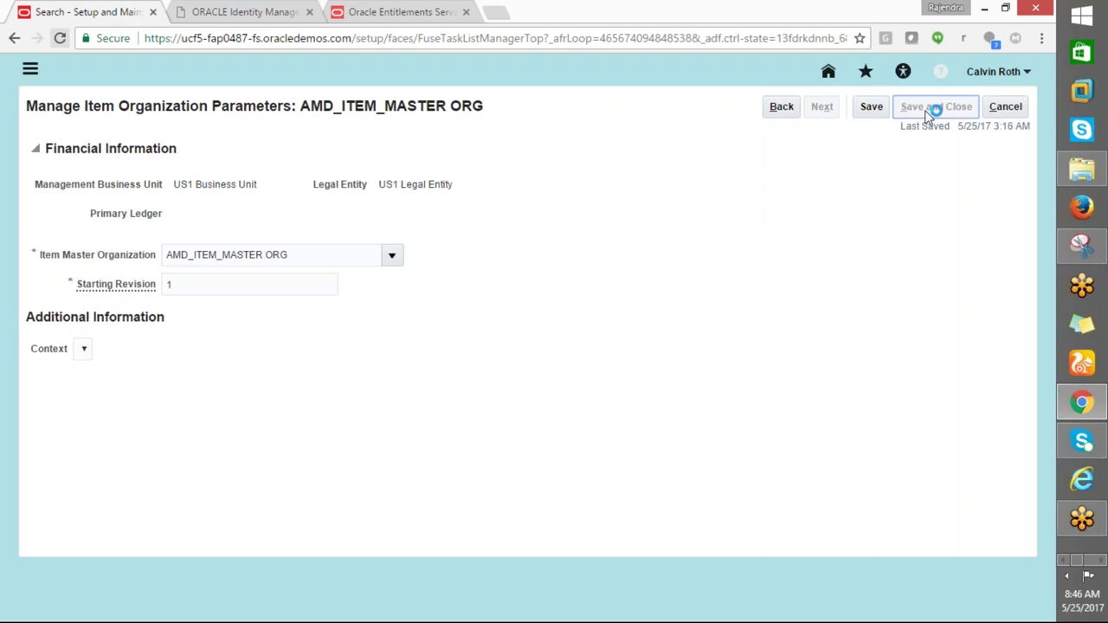
key(alt+Tab)
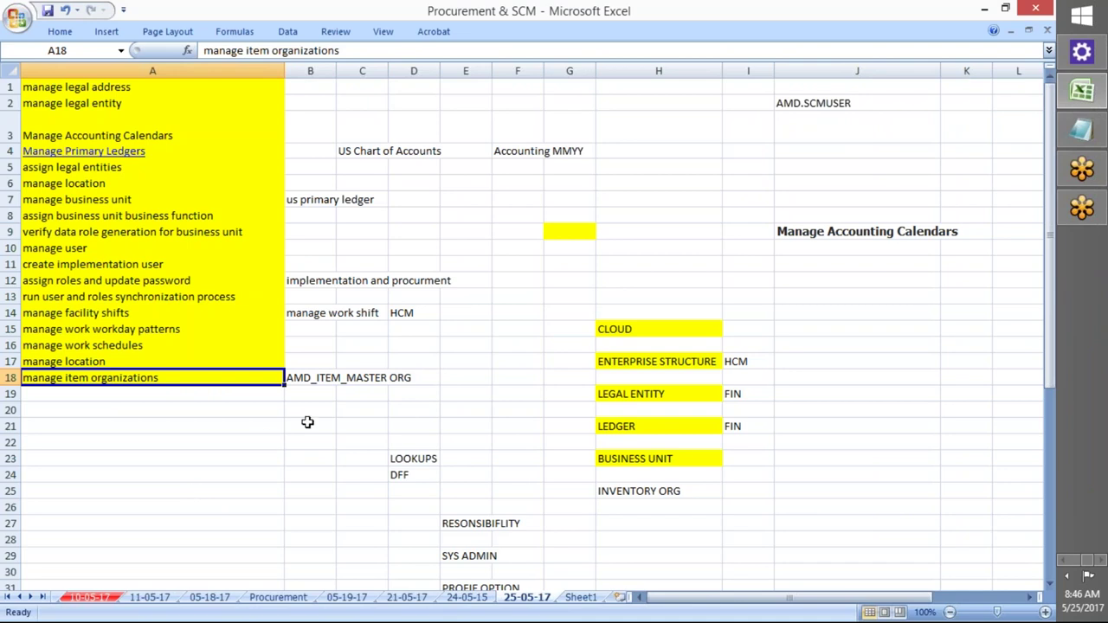
Use the taskbar's Show the desktop option to hide Excel and reveal the training slide.
click(477, 348)
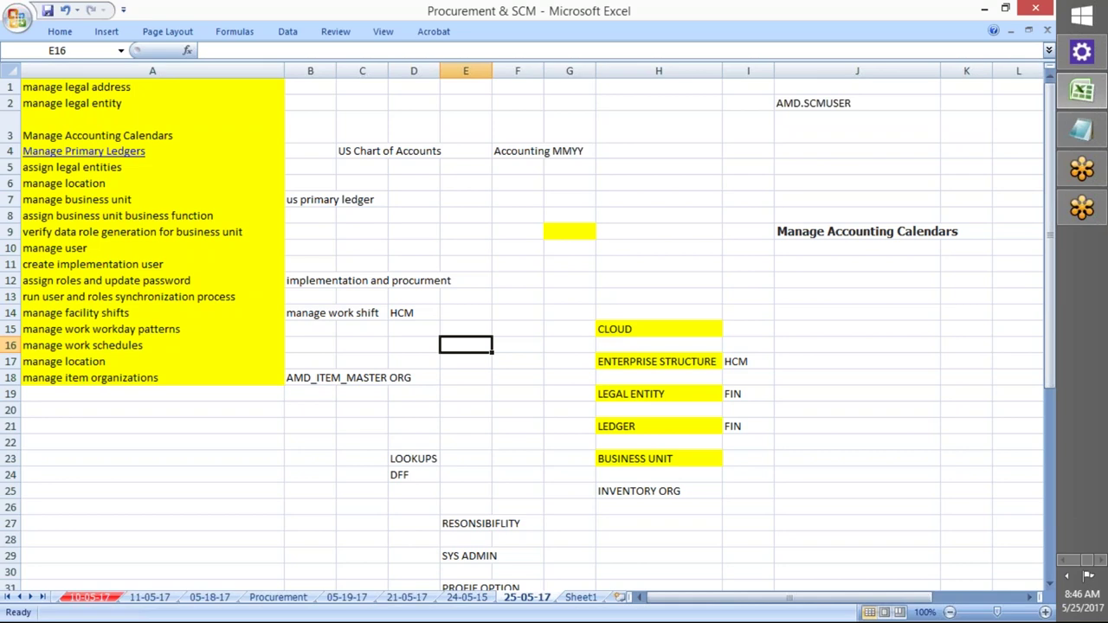
click(1035, 30)
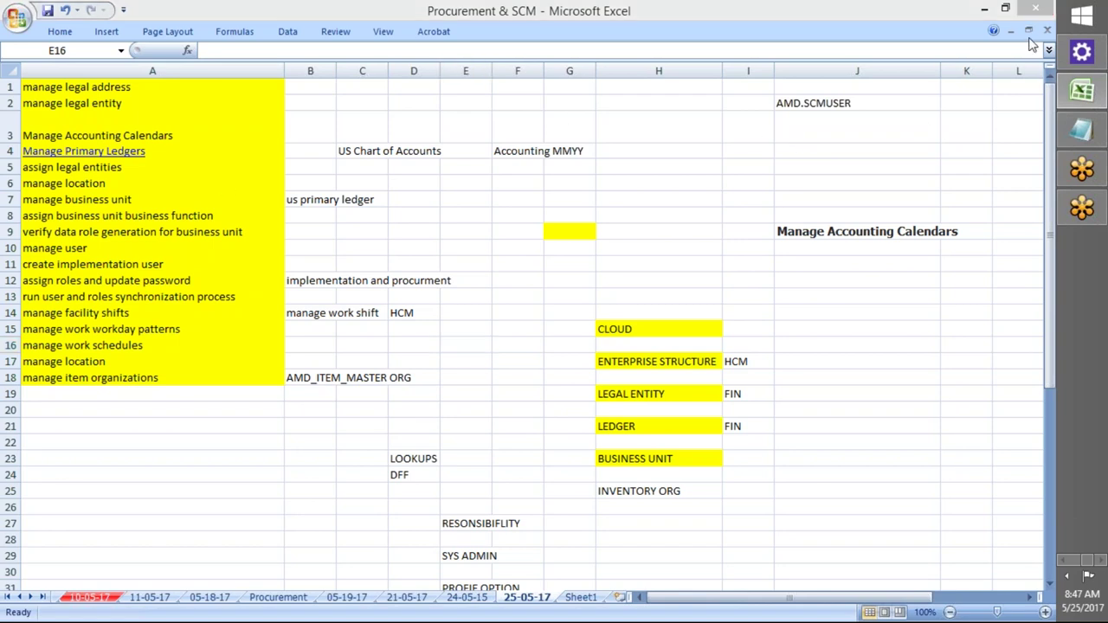
right_click(755, 614)
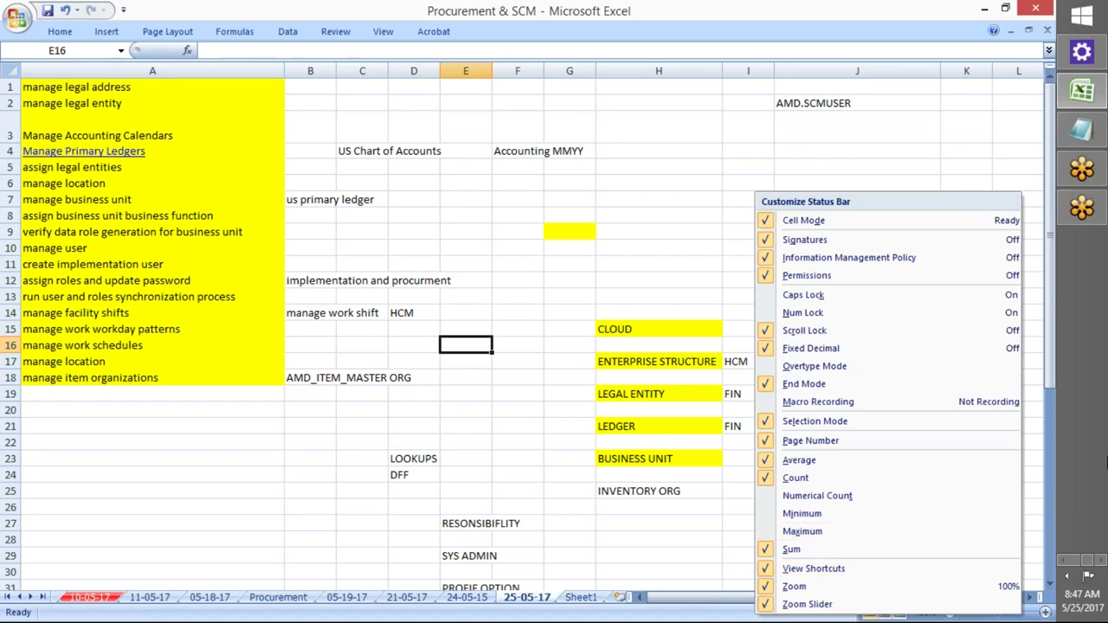
right_click(1084, 452)
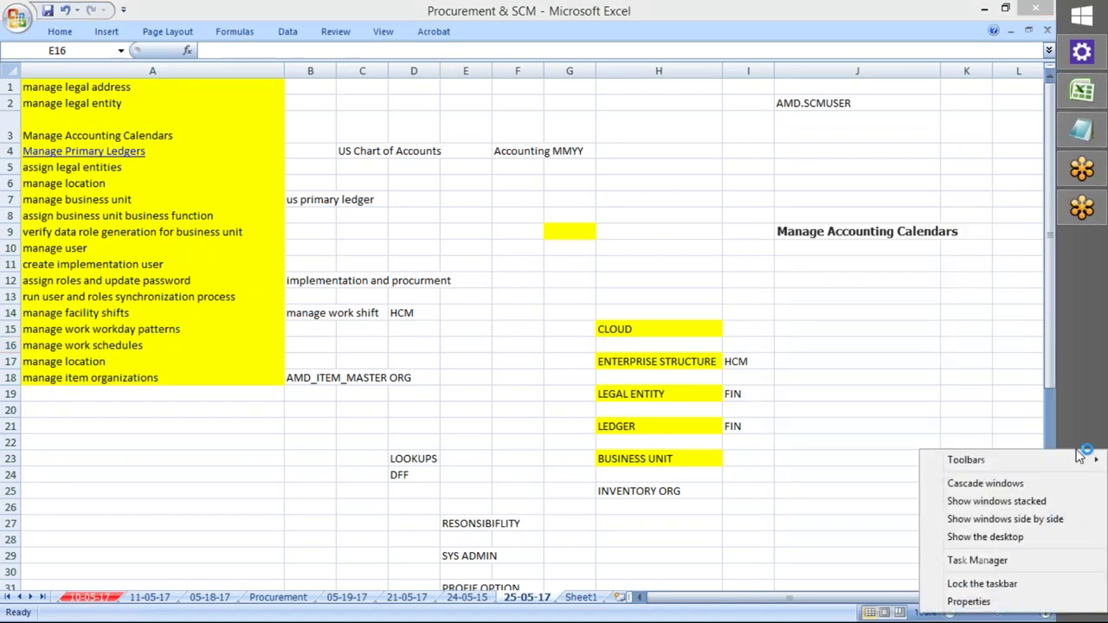
click(983, 537)
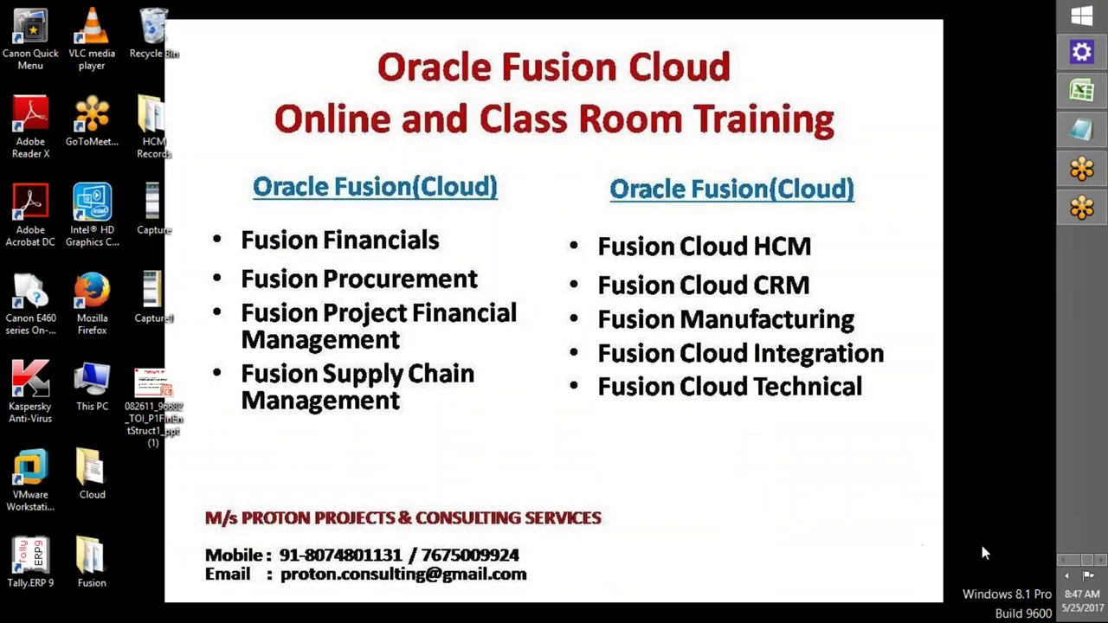